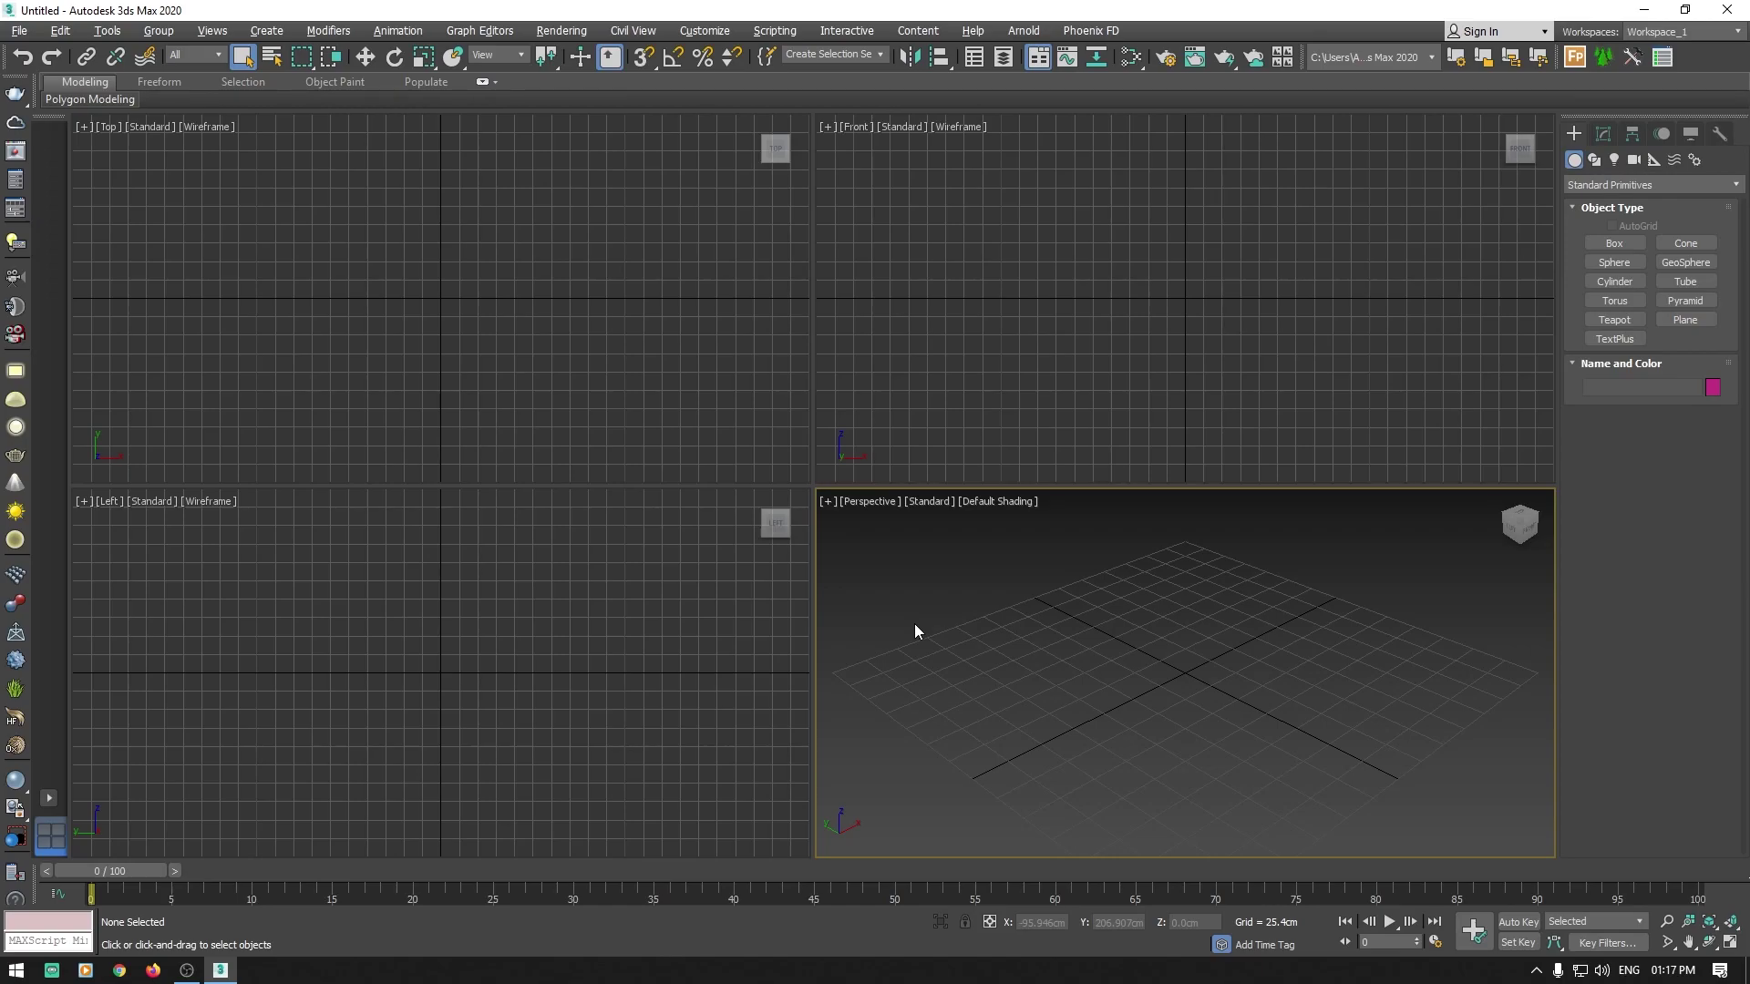
Step: With grid snap on, draw a 660.4 × 1371.6 cm rectangle in the maximized Left view
{"action": "left_click", "coordinate": [1593, 161]}
{"action": "left_click", "coordinate": [1686, 259]}
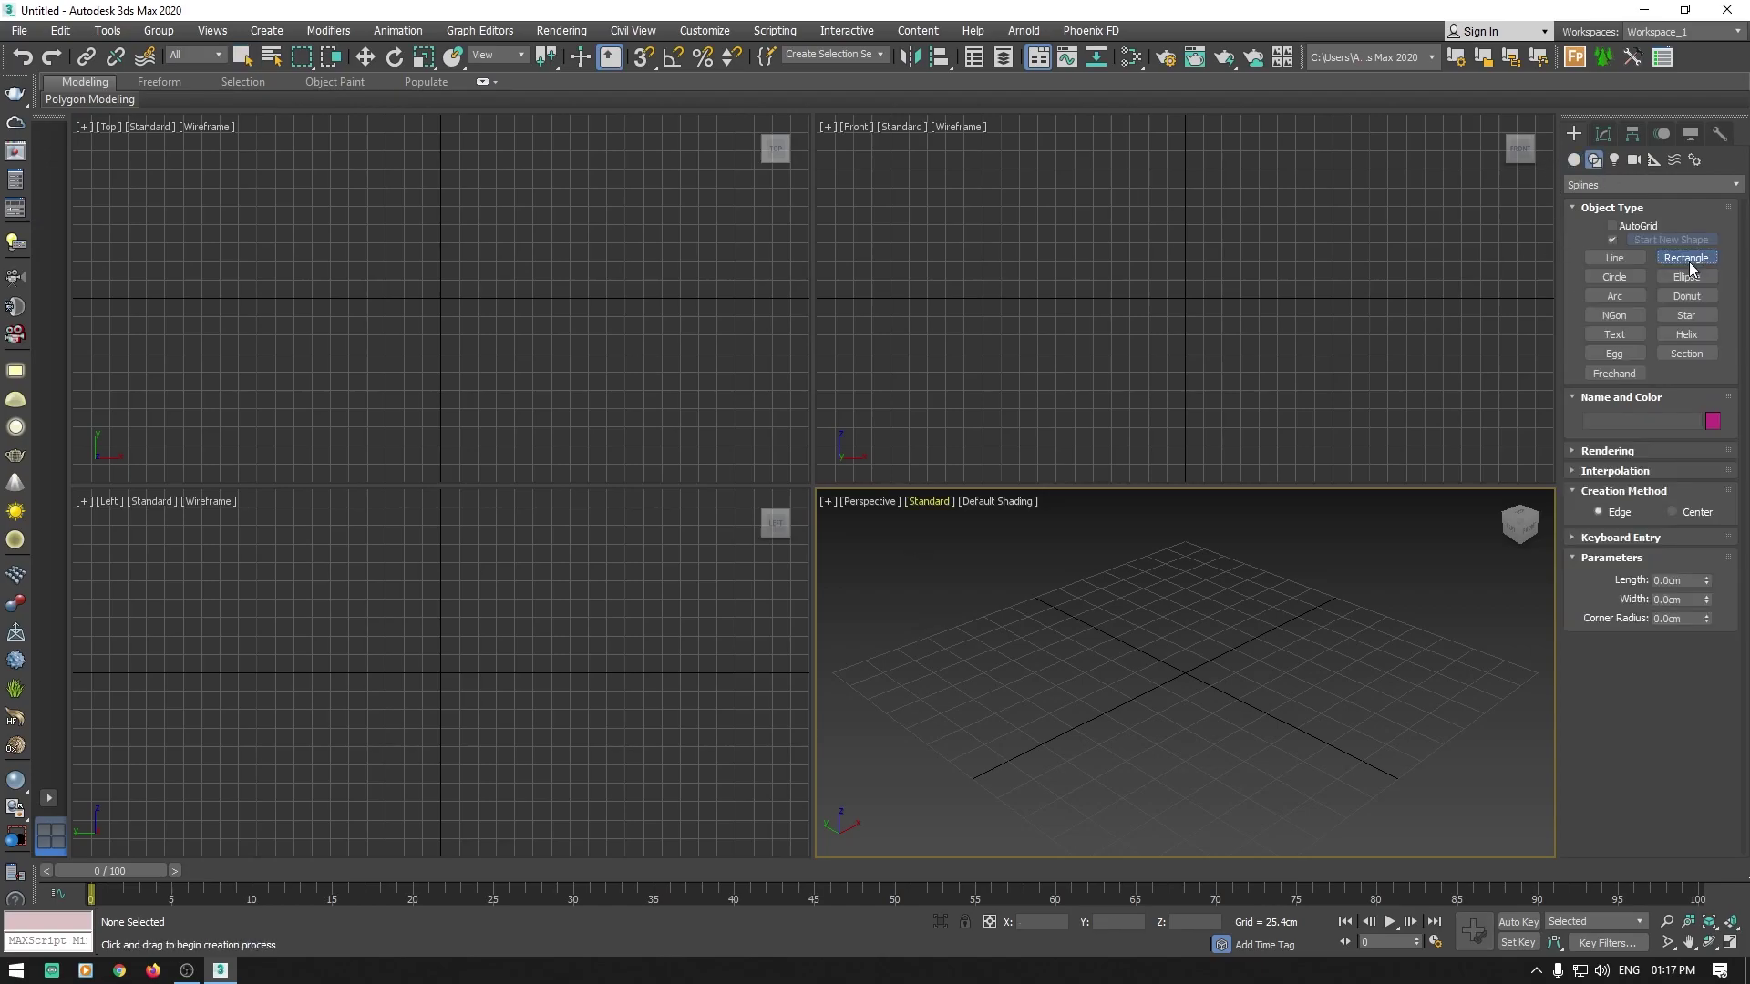
{"action": "left_click", "coordinate": [259, 561]}
{"action": "key", "text": "s"}
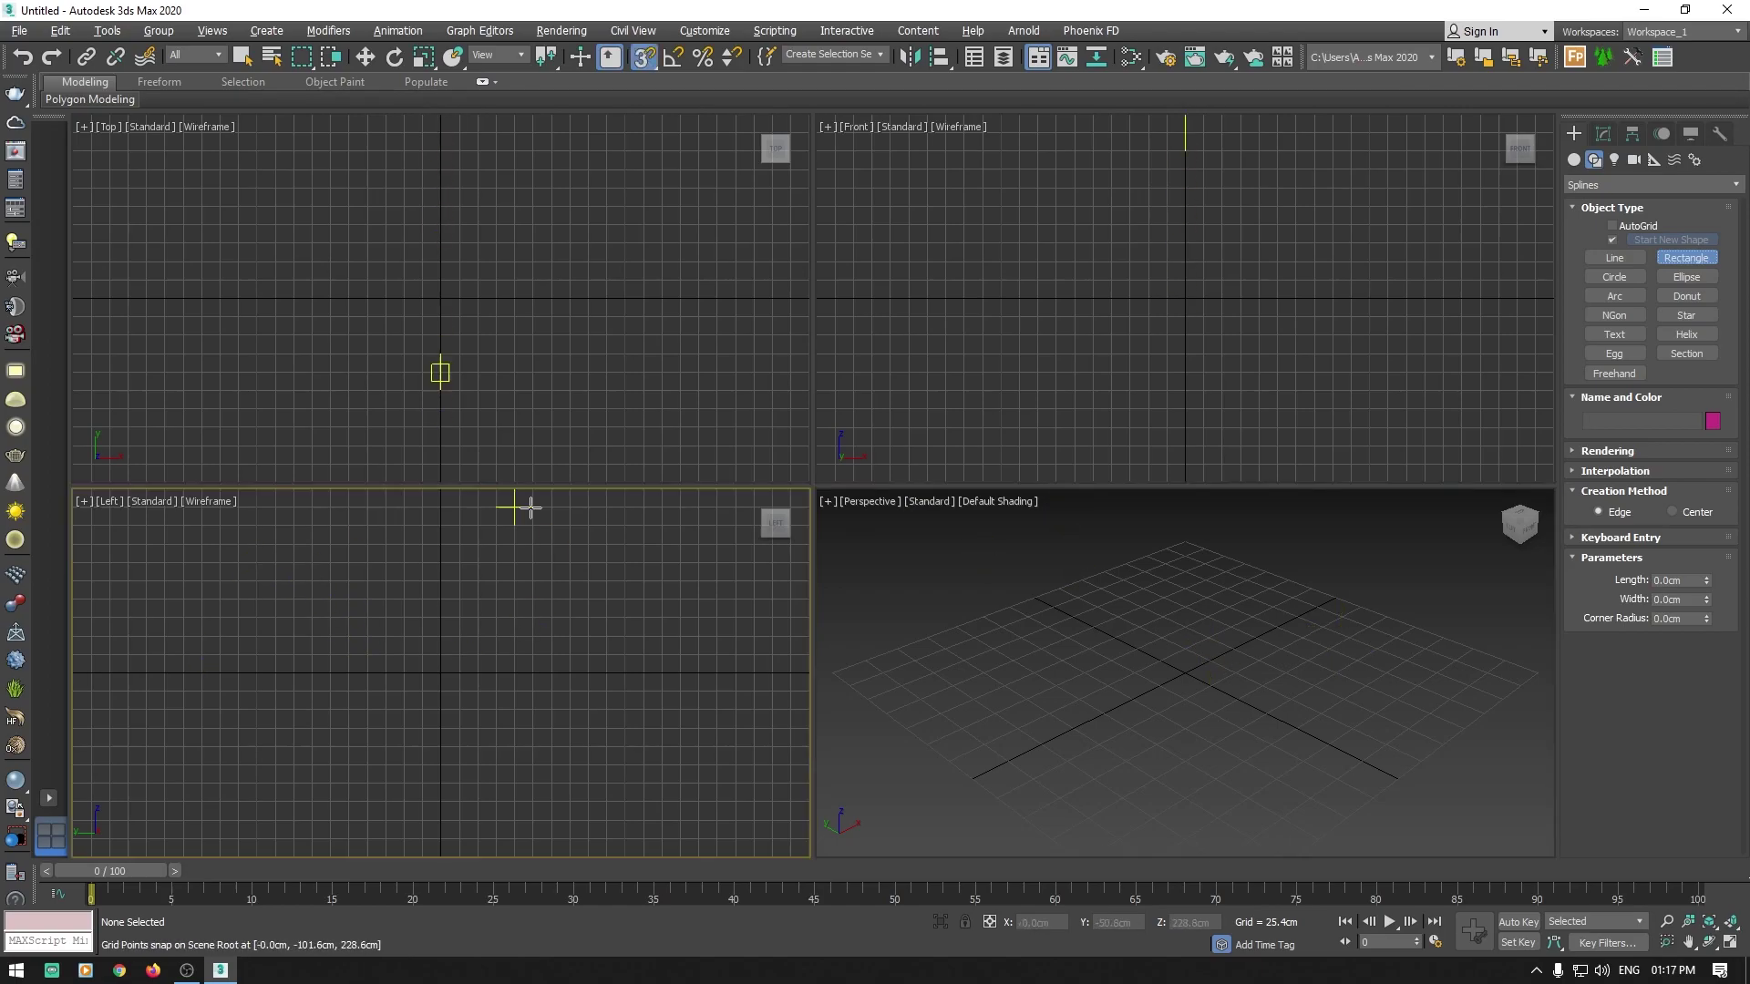
{"action": "key", "text": "alt+w"}
{"action": "scroll", "coordinate": [451, 301], "scroll_direction": "down", "scroll_amount": 5}
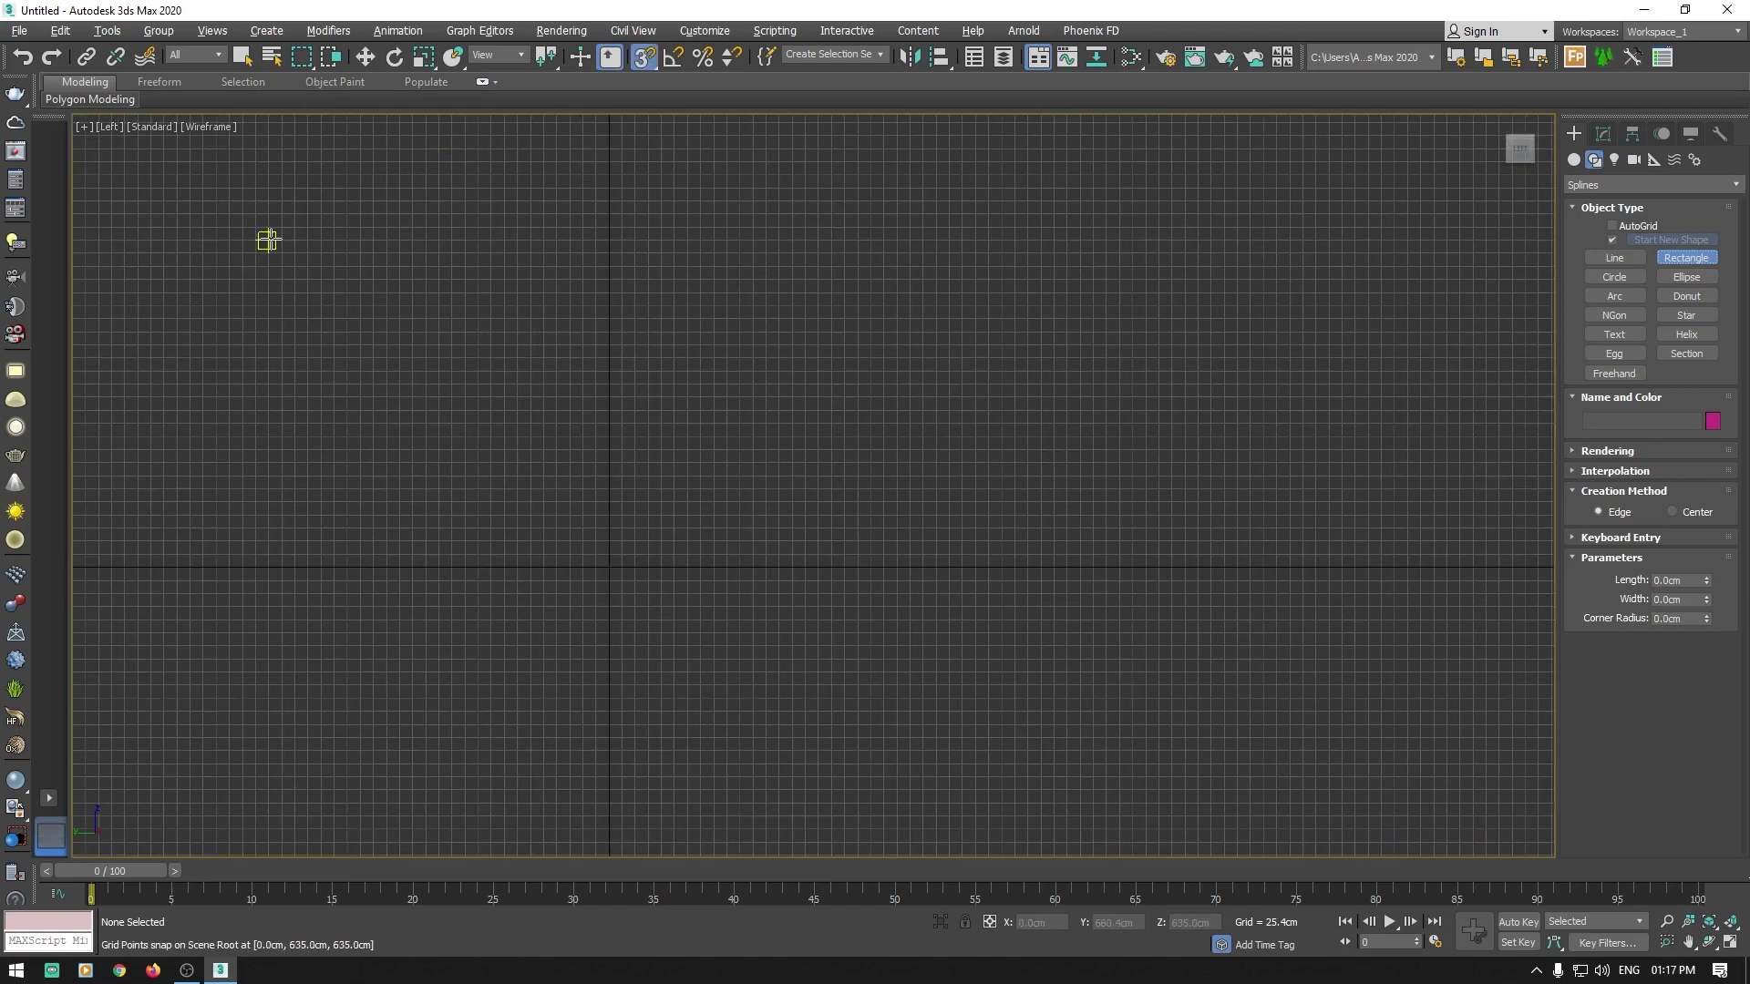
{"action": "mouse_move", "coordinate": [266, 228]}
{"action": "left_mouse_down"}
{"action": "mouse_move", "coordinate": [712, 524]}
{"action": "mouse_move", "coordinate": [975, 566]}
{"action": "left_mouse_up"}
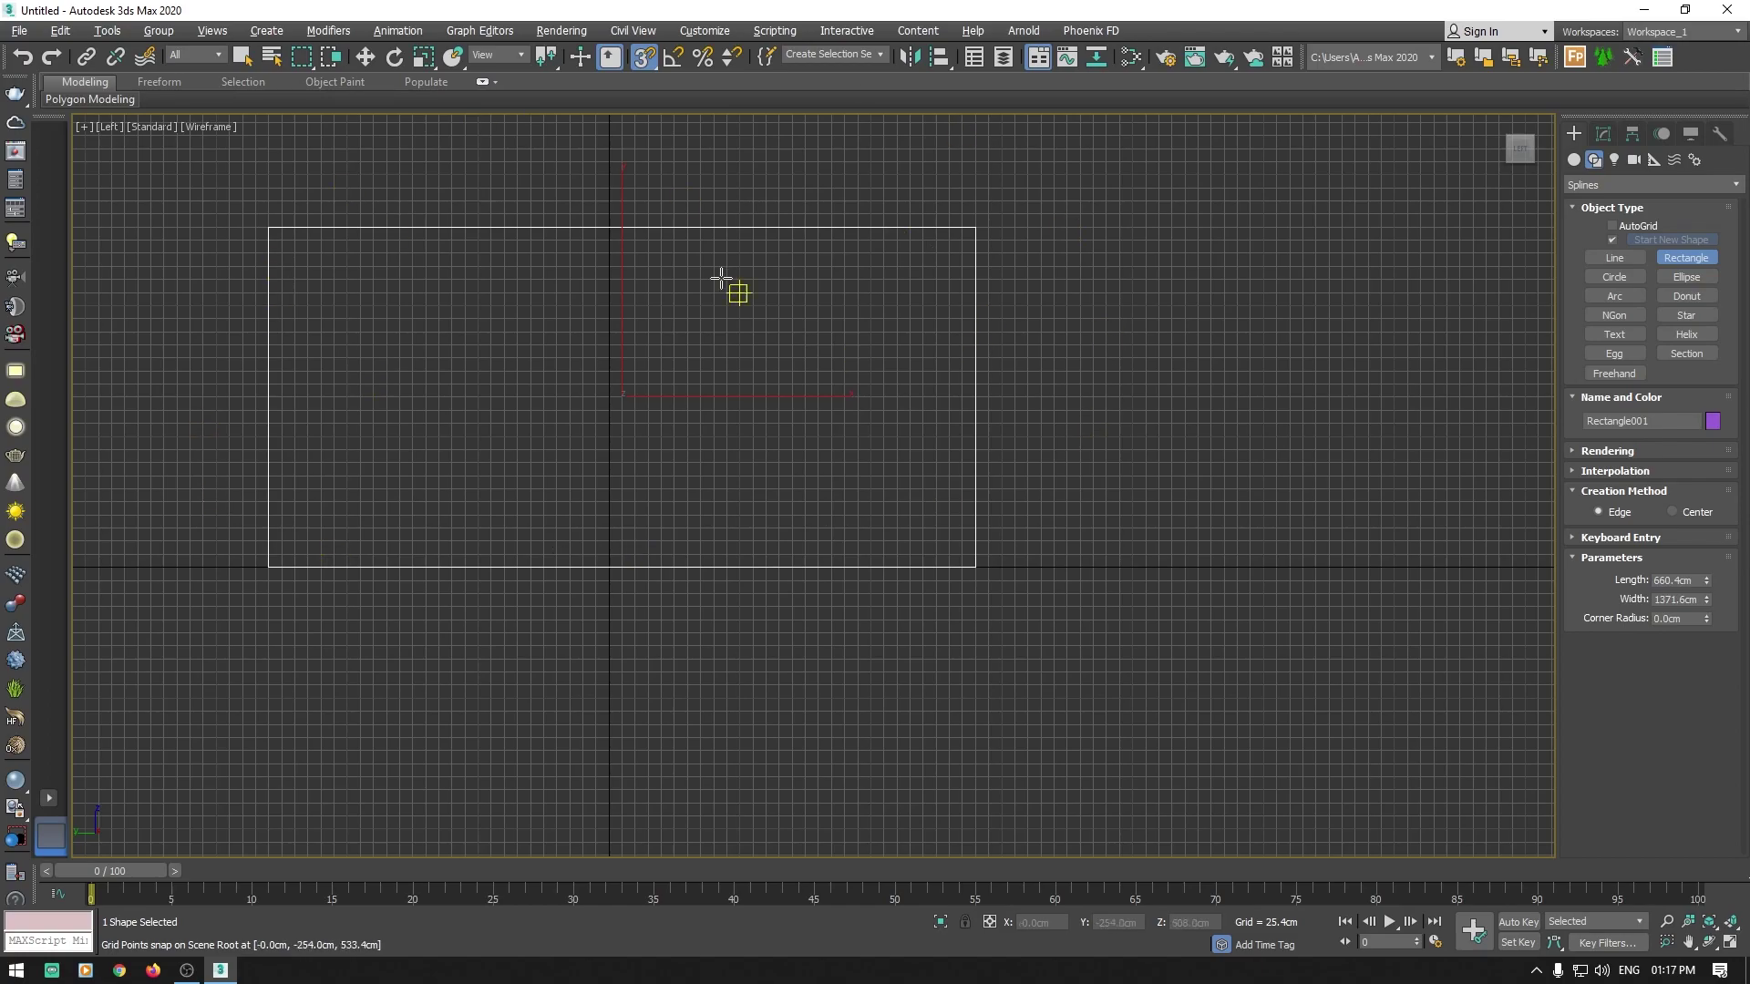
Step: Turn snap off, convert the rectangle to an editable spline and delete its top and right segments
{"action": "key", "text": "s"}
{"action": "right_click", "coordinate": [763, 230]}
{"action": "mouse_move", "coordinate": [820, 422]}
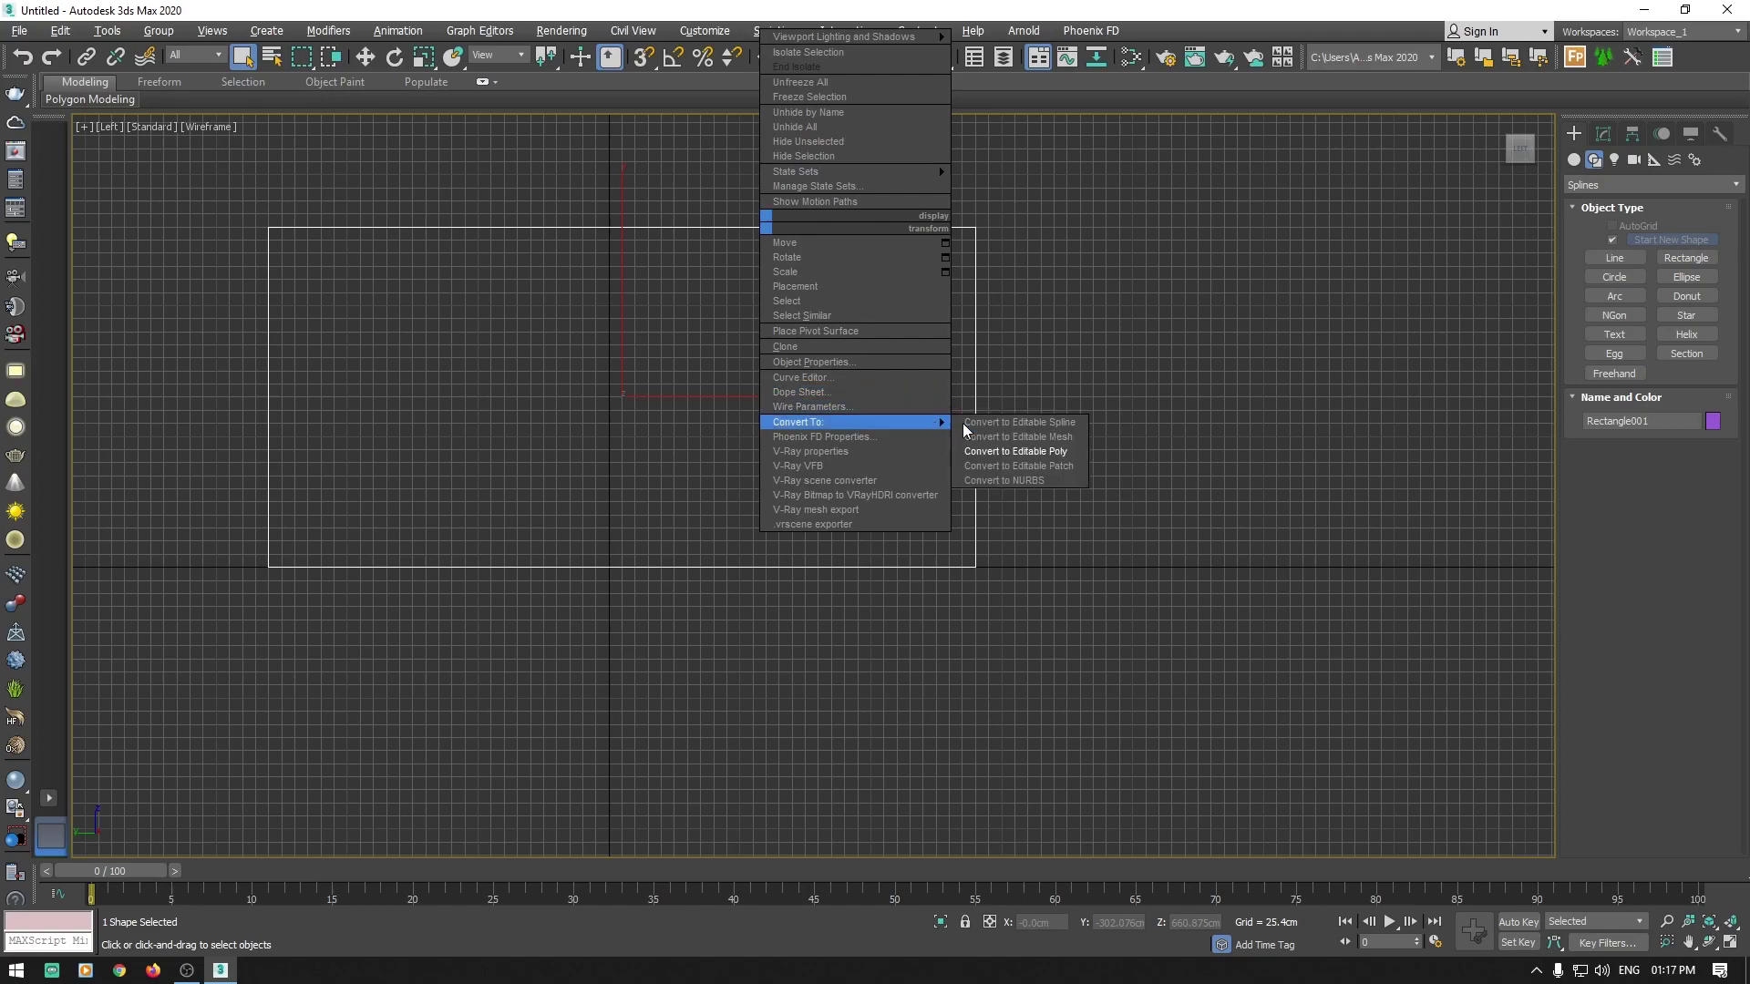
{"action": "left_click", "coordinate": [1005, 426]}
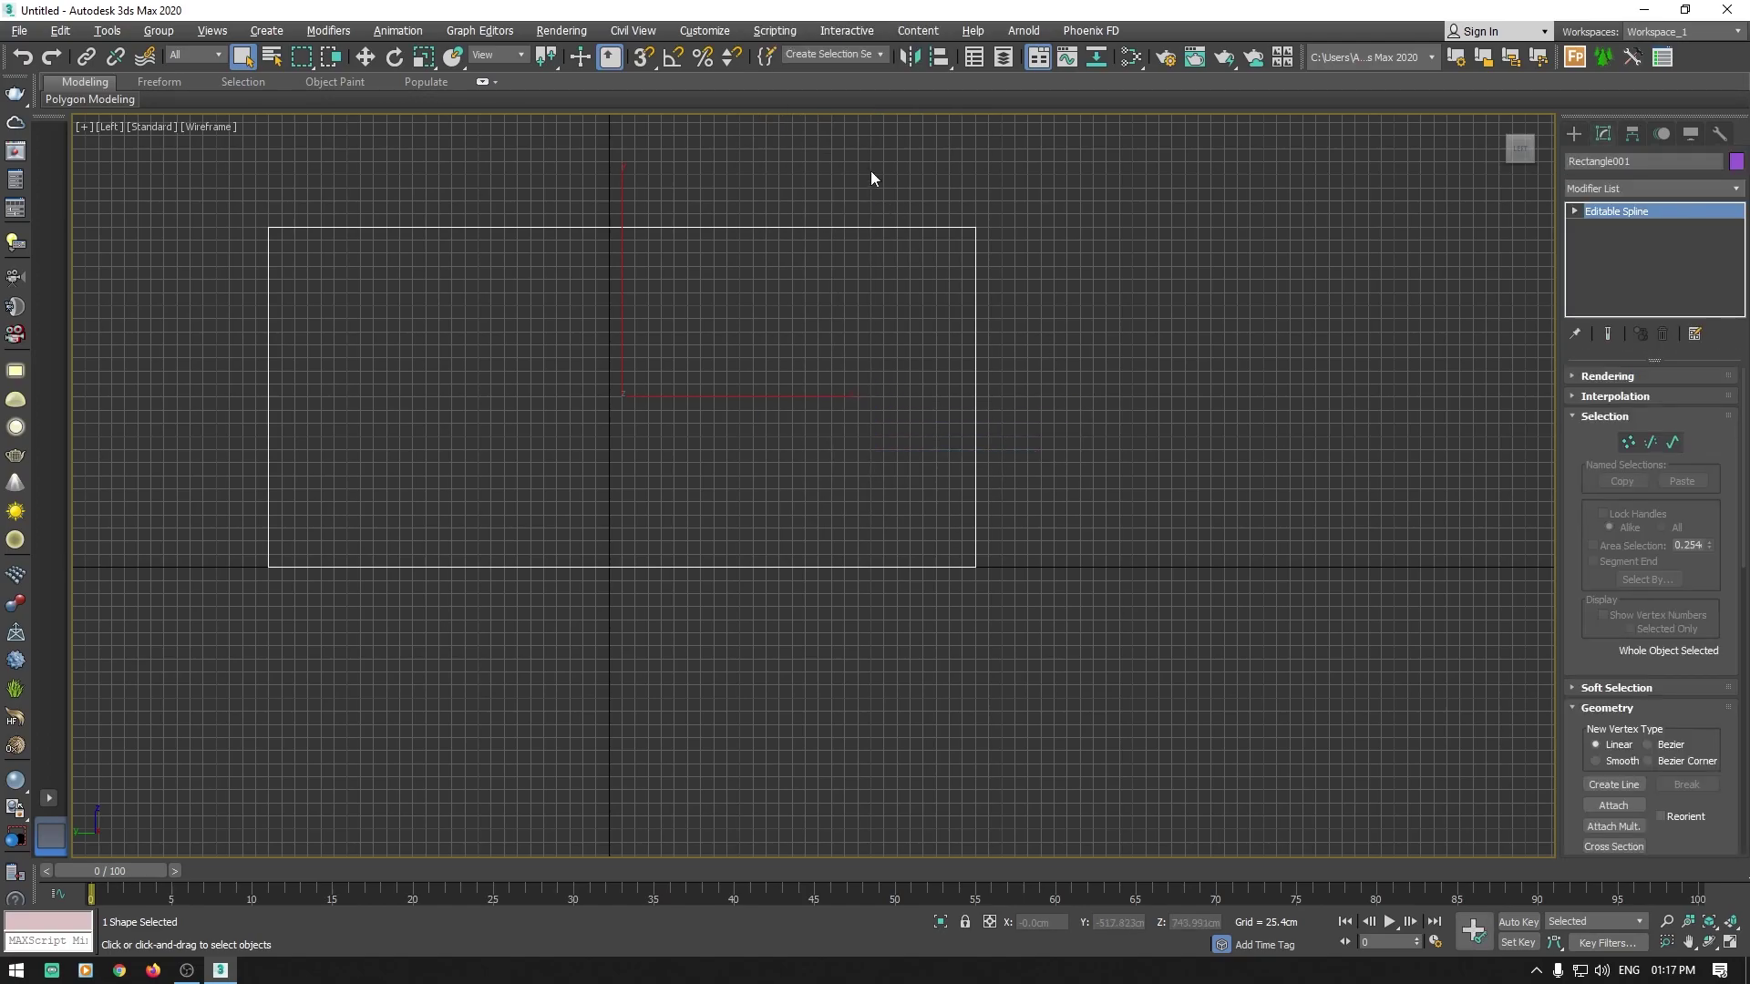
{"action": "left_click", "coordinate": [1650, 442]}
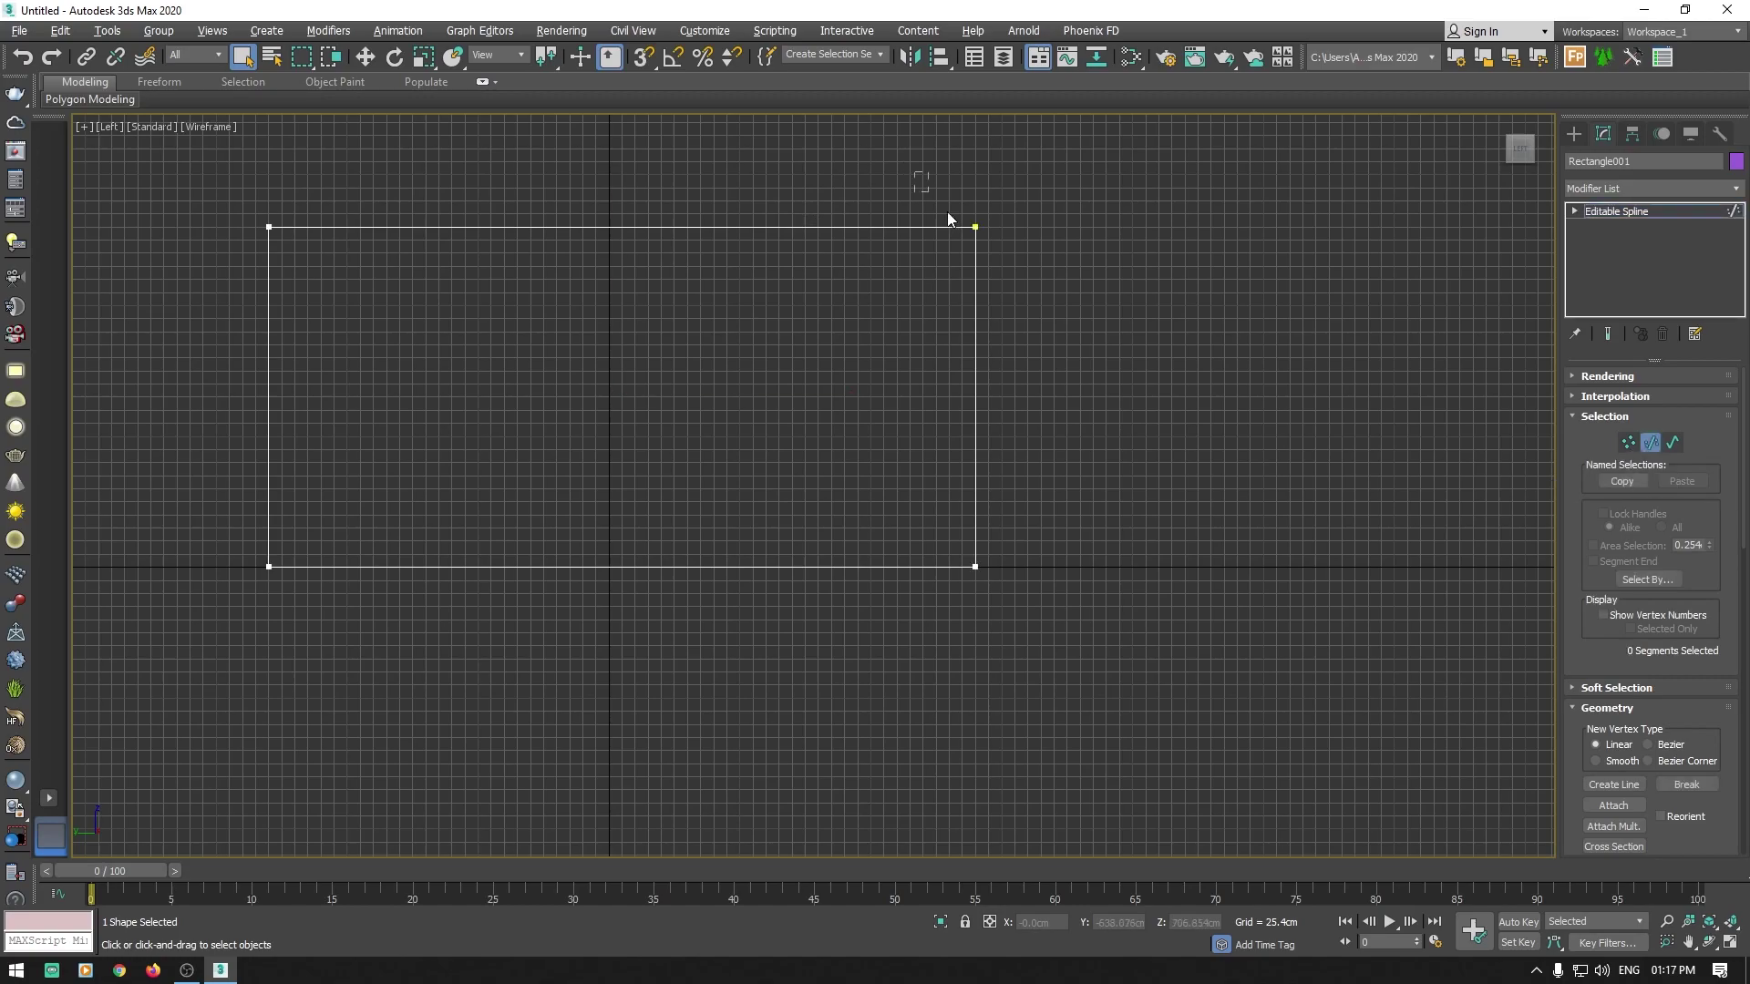
{"action": "left_click_drag", "start_coordinate": [925, 178], "coordinate": [1002, 250]}
{"action": "key", "text": "Delete"}
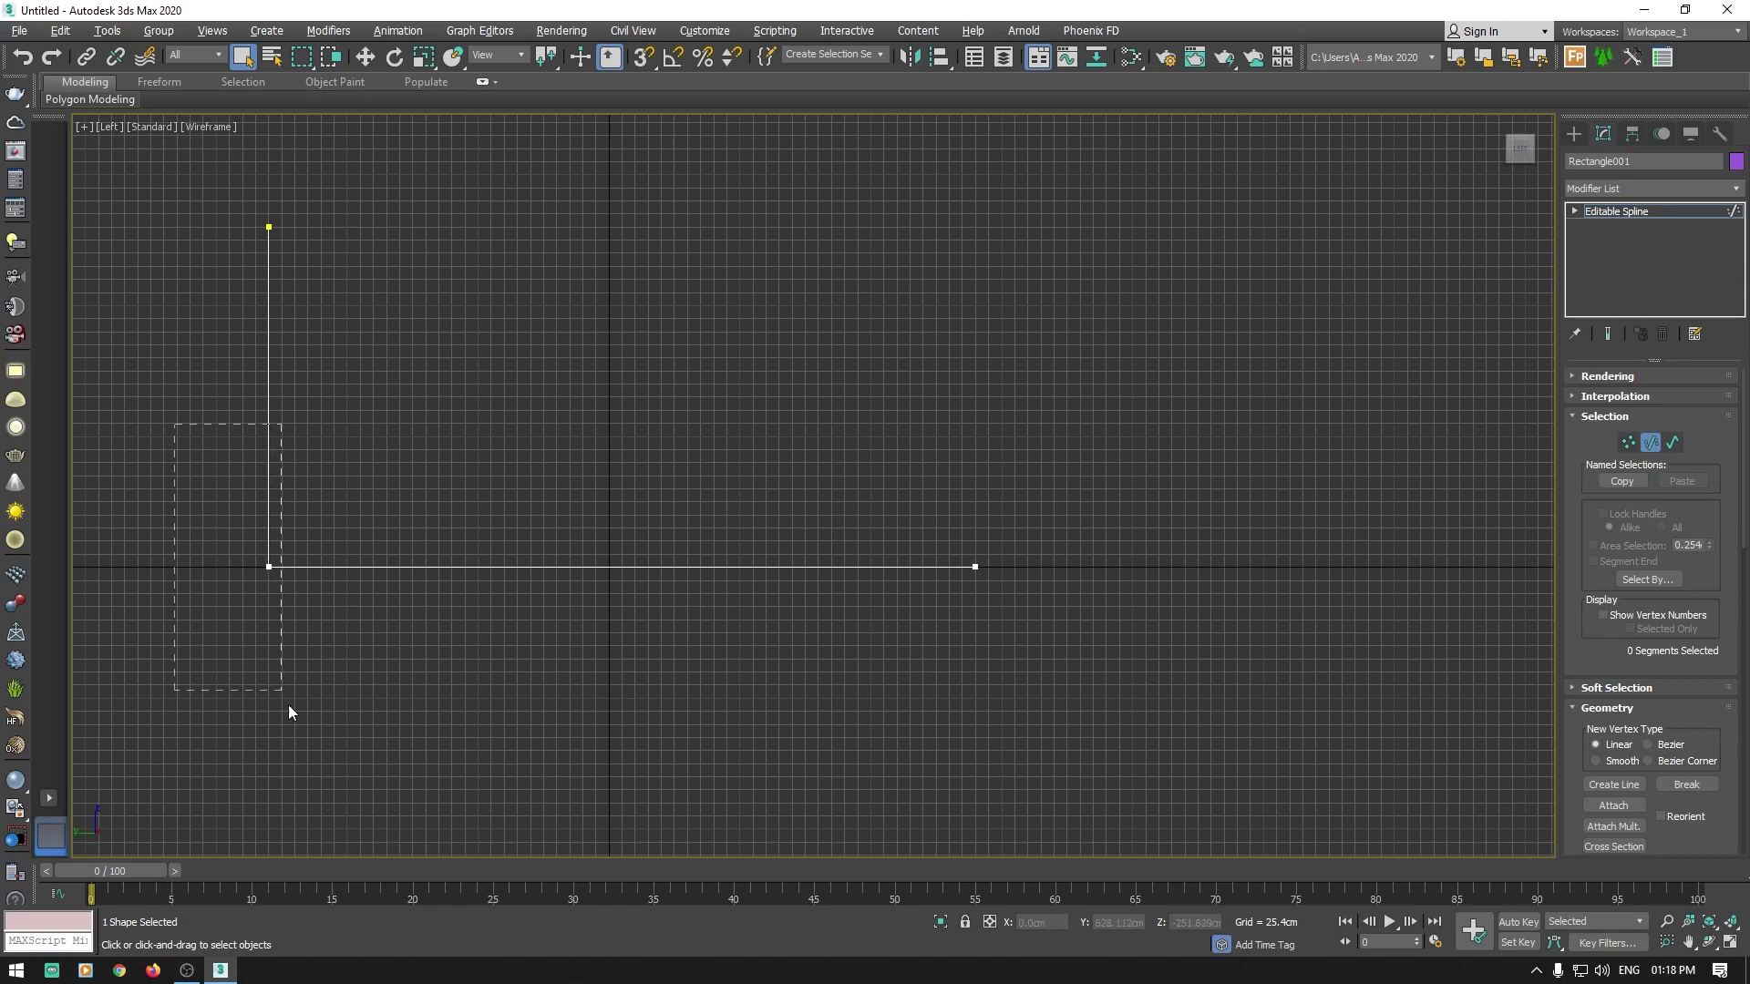
Step: Select the remaining L sides, then the bottom-left corner vertex
{"action": "left_click_drag", "start_coordinate": [289, 706], "coordinate": [318, 763]}
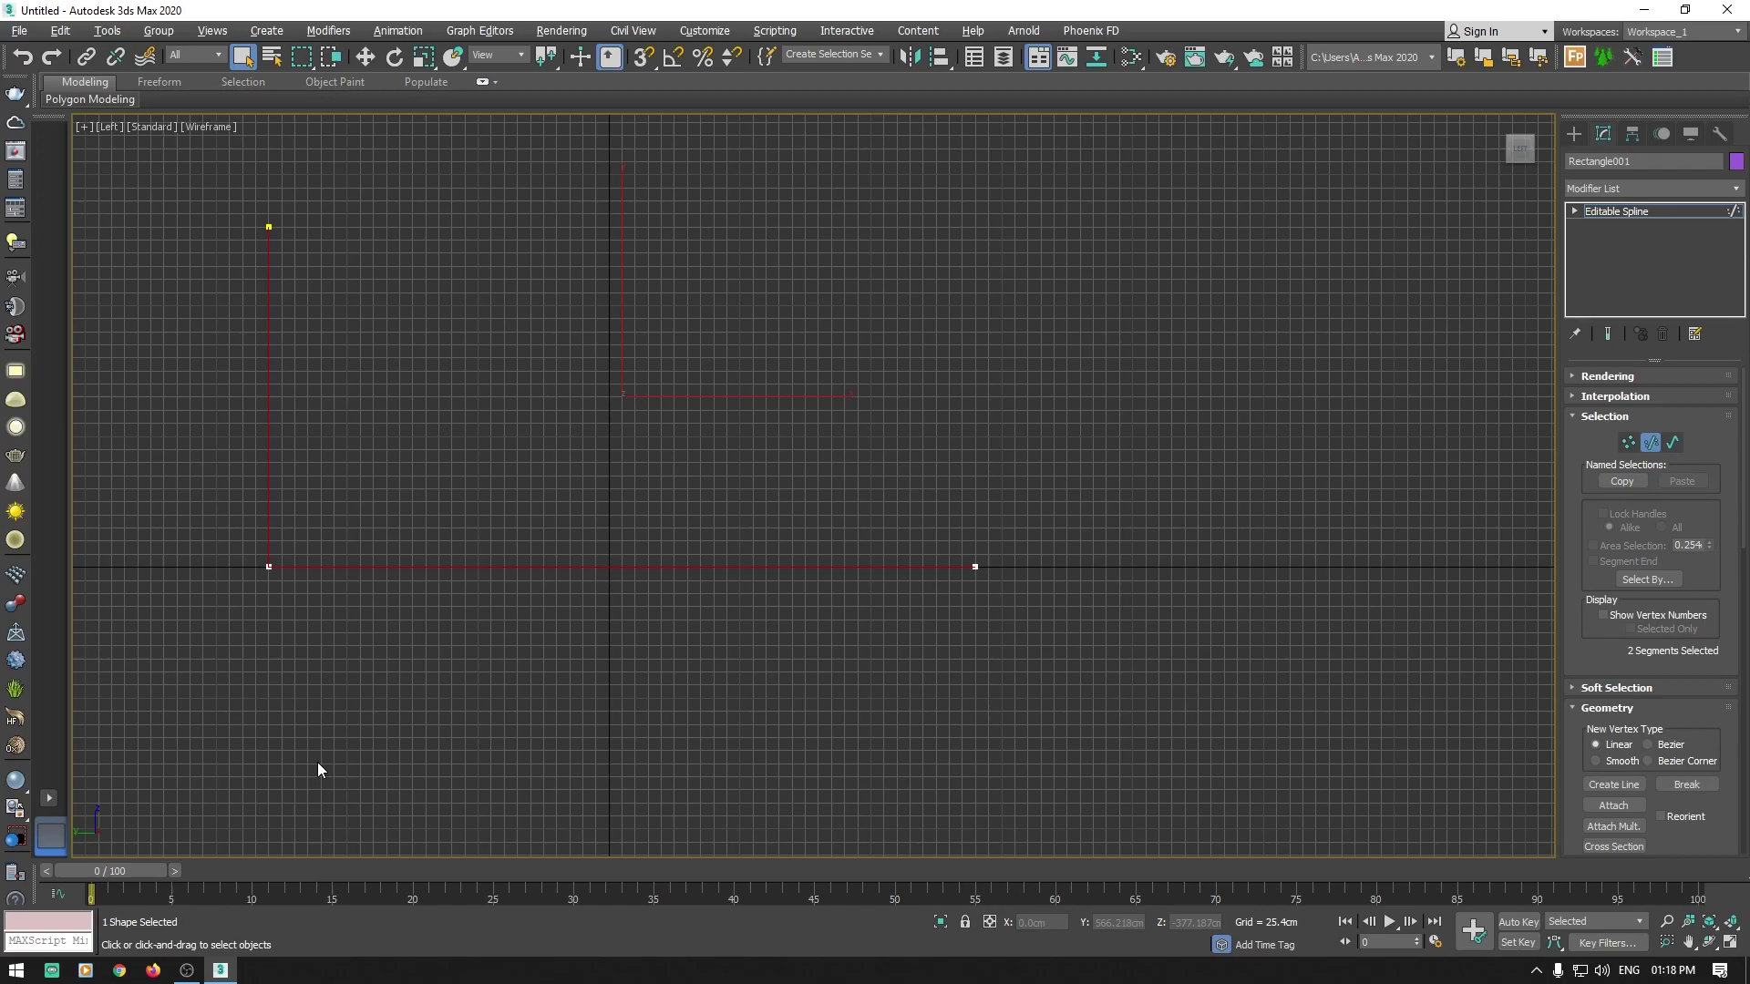
{"action": "left_click", "coordinate": [1628, 442]}
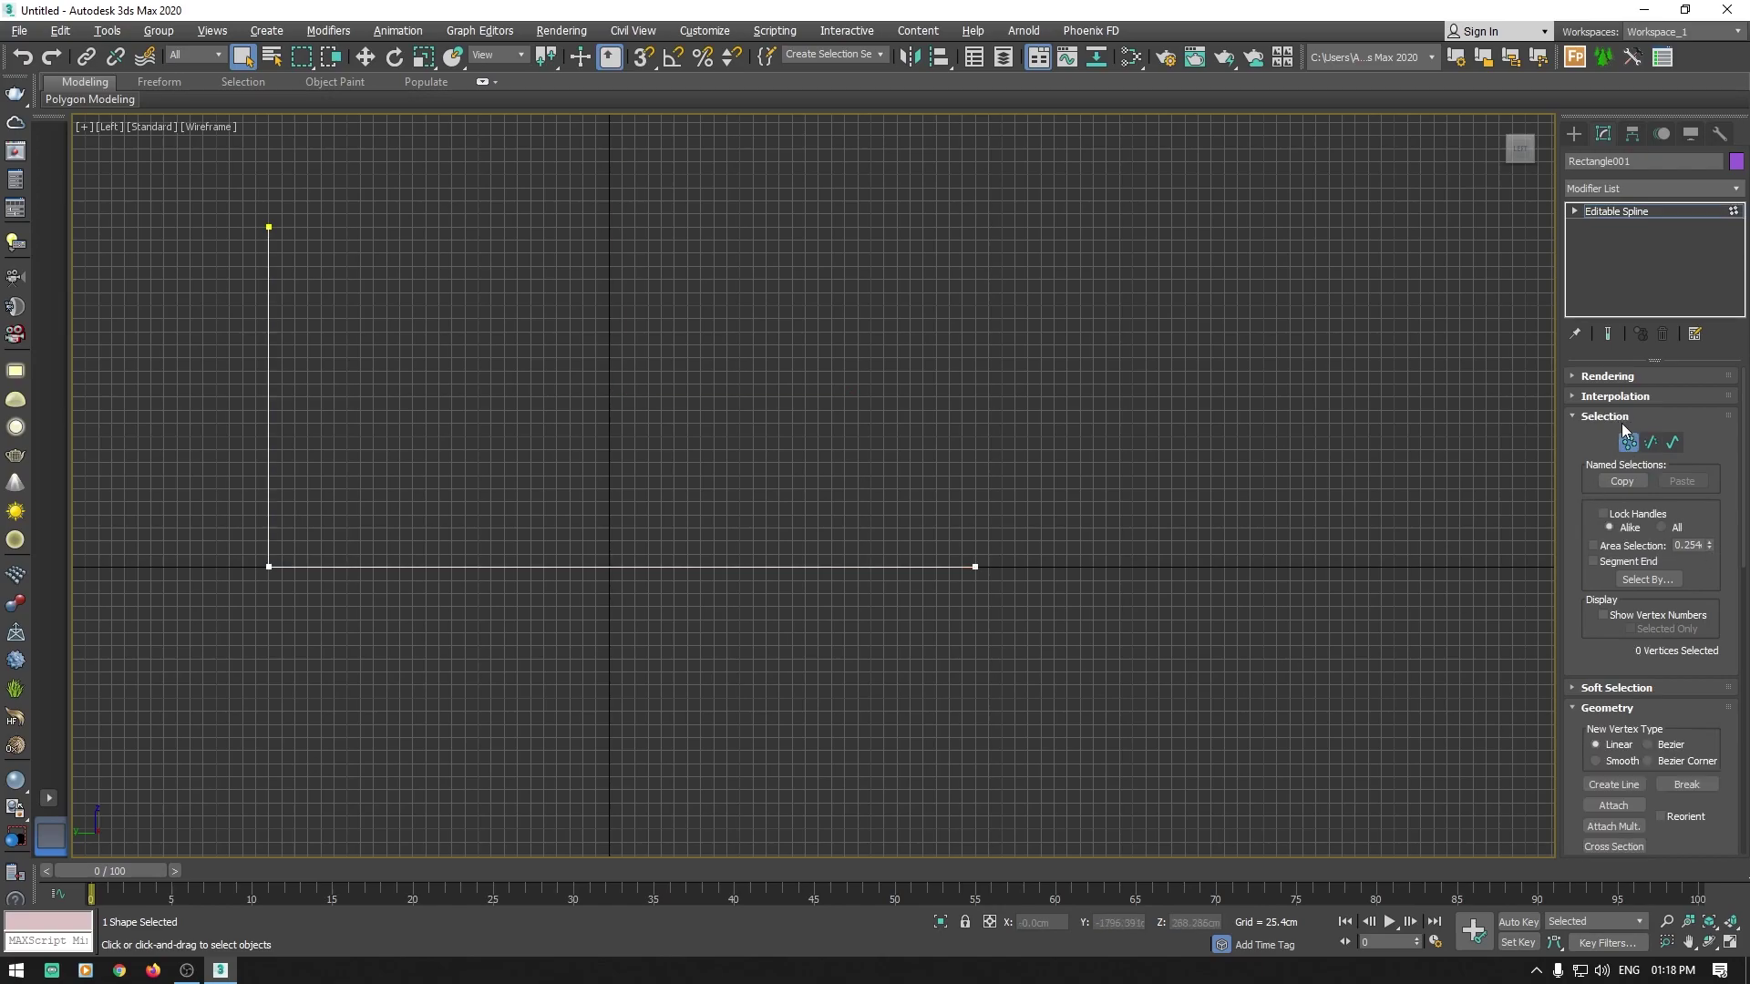
{"action": "left_click", "coordinate": [269, 567]}
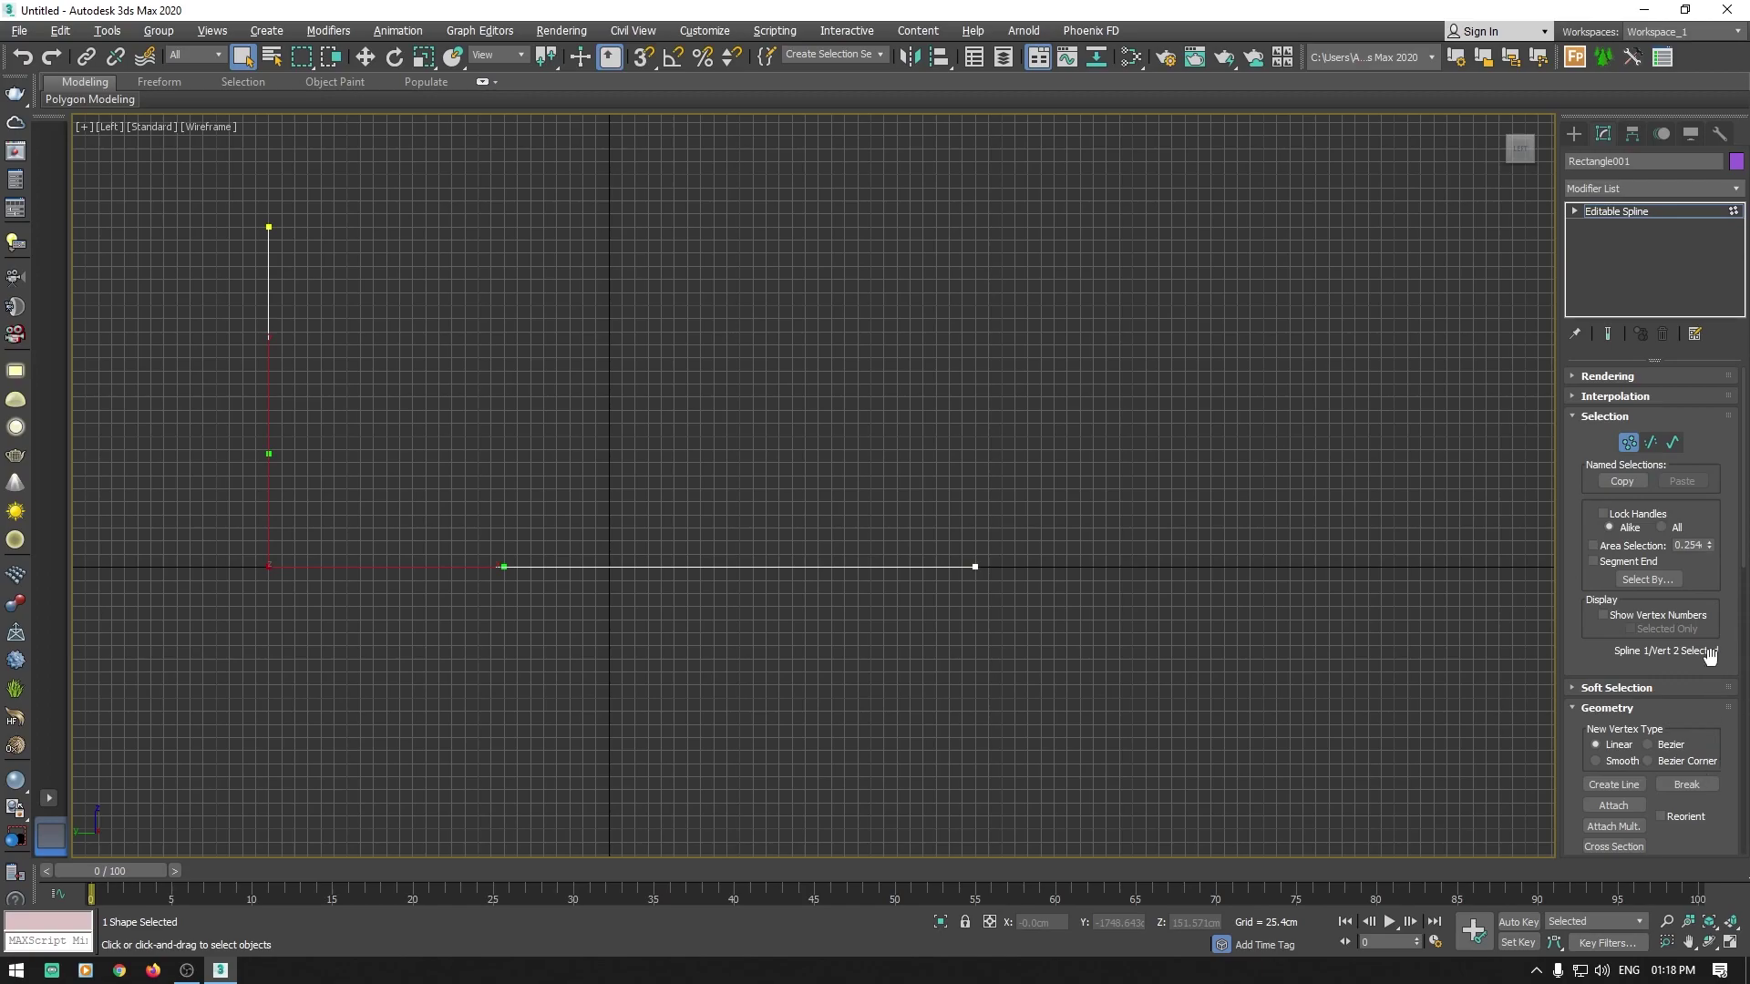
Step: Fillet the corner vertex to 152.4 cm
{"action": "scroll", "coordinate": [1601, 333], "scroll_direction": "down", "scroll_amount": 5}
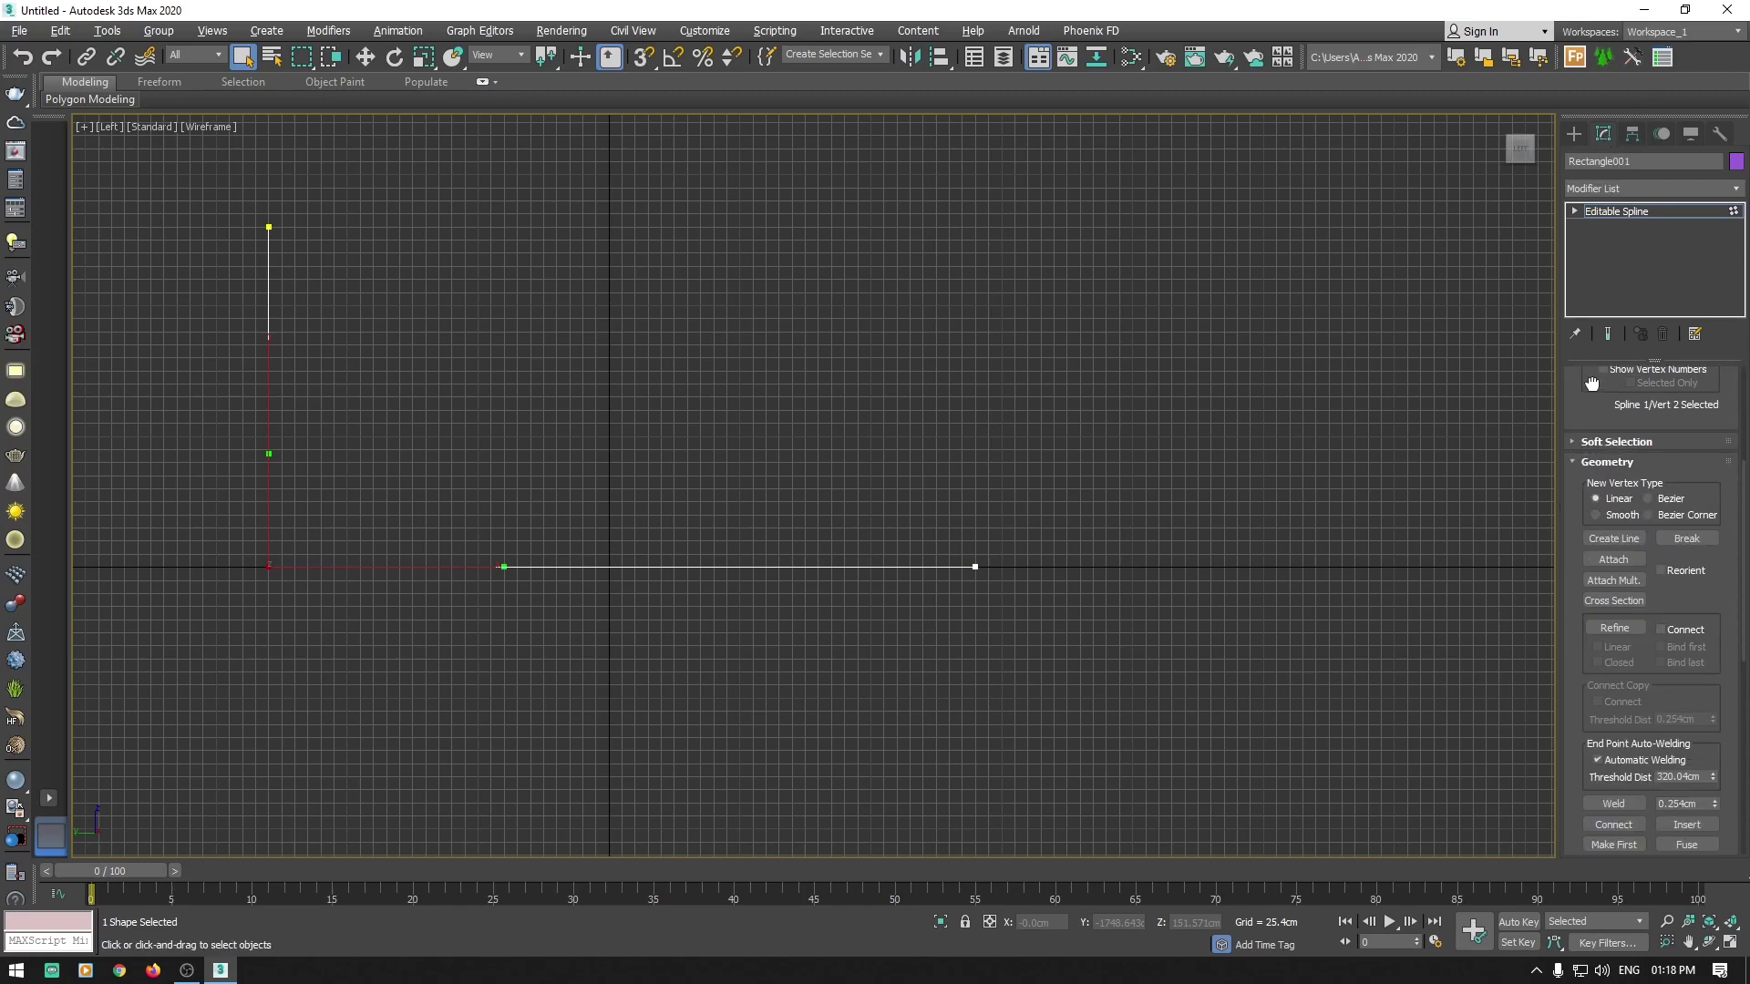
{"action": "scroll", "coordinate": [1635, 537], "scroll_direction": "down", "scroll_amount": 3}
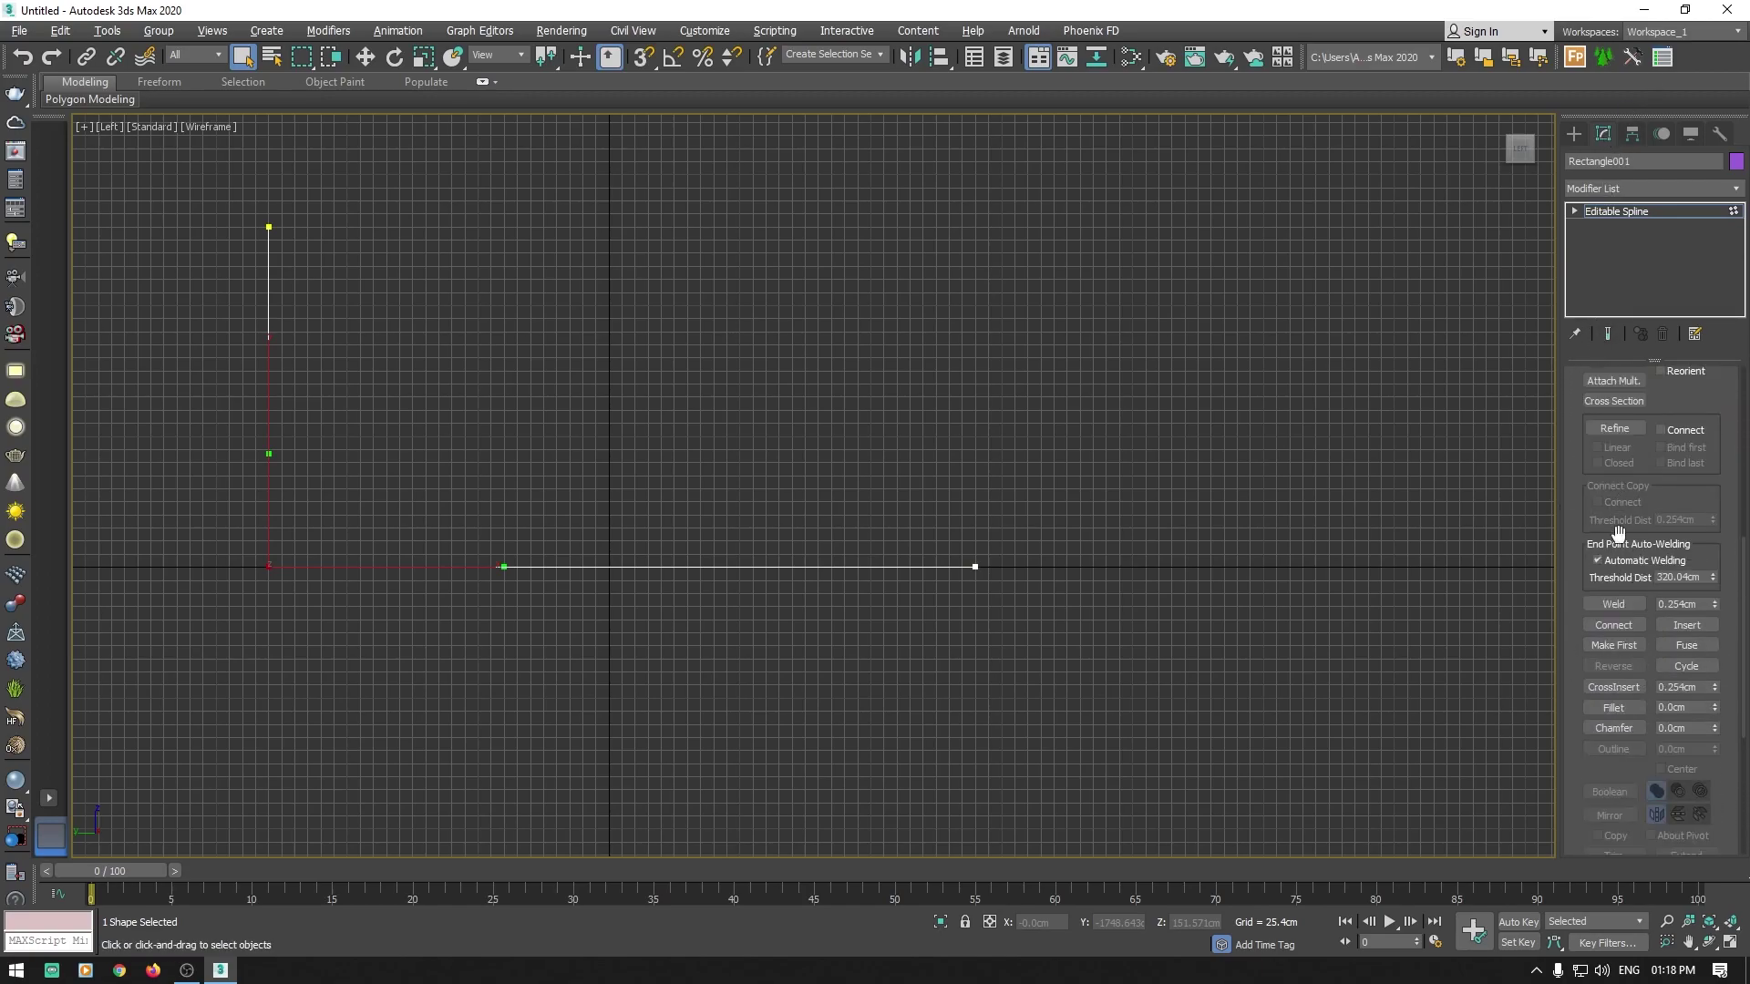
{"action": "scroll", "coordinate": [1623, 538], "scroll_direction": "down", "scroll_amount": 2}
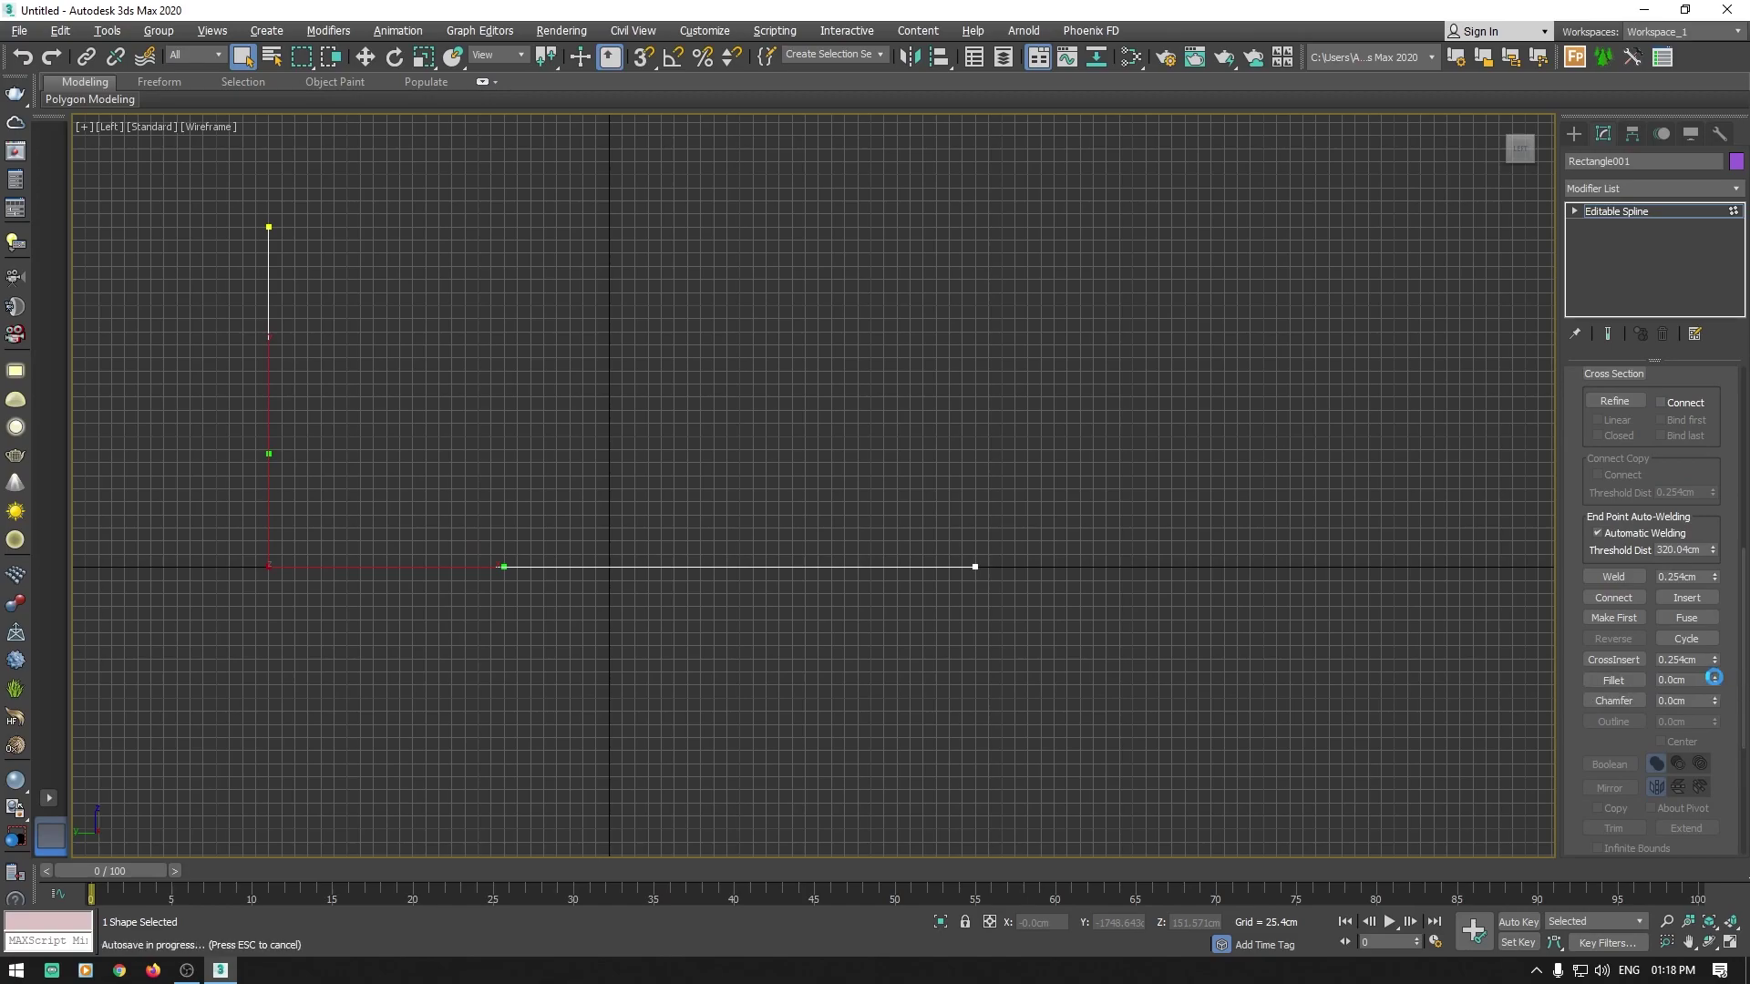
{"action": "left_click", "coordinate": [1714, 677]}
{"action": "left_click_drag", "start_coordinate": [1717, 684], "coordinate": [1716, 618]}
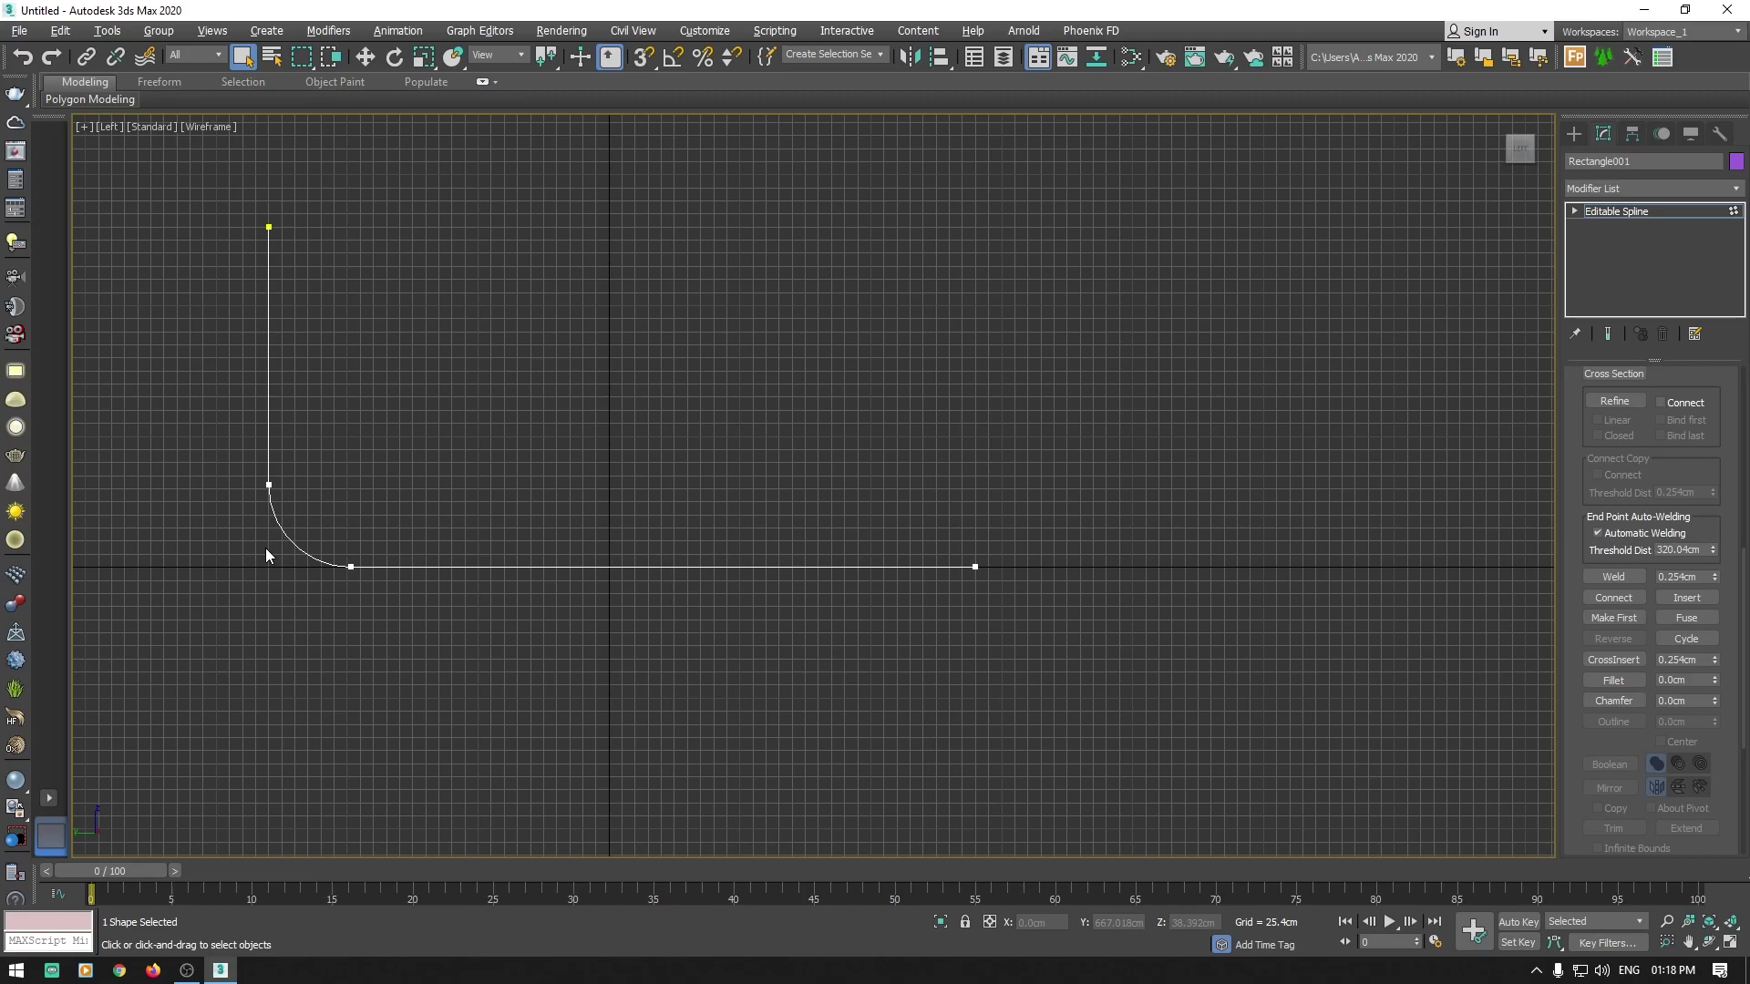
Step: Switch to the Perspective view and orbit around the curved profile
{"action": "key", "text": "p"}
{"action": "scroll", "coordinate": [620, 492], "scroll_direction": "down", "scroll_amount": 5}
{"action": "scroll", "coordinate": [873, 428], "scroll_direction": "up", "scroll_amount": 3}
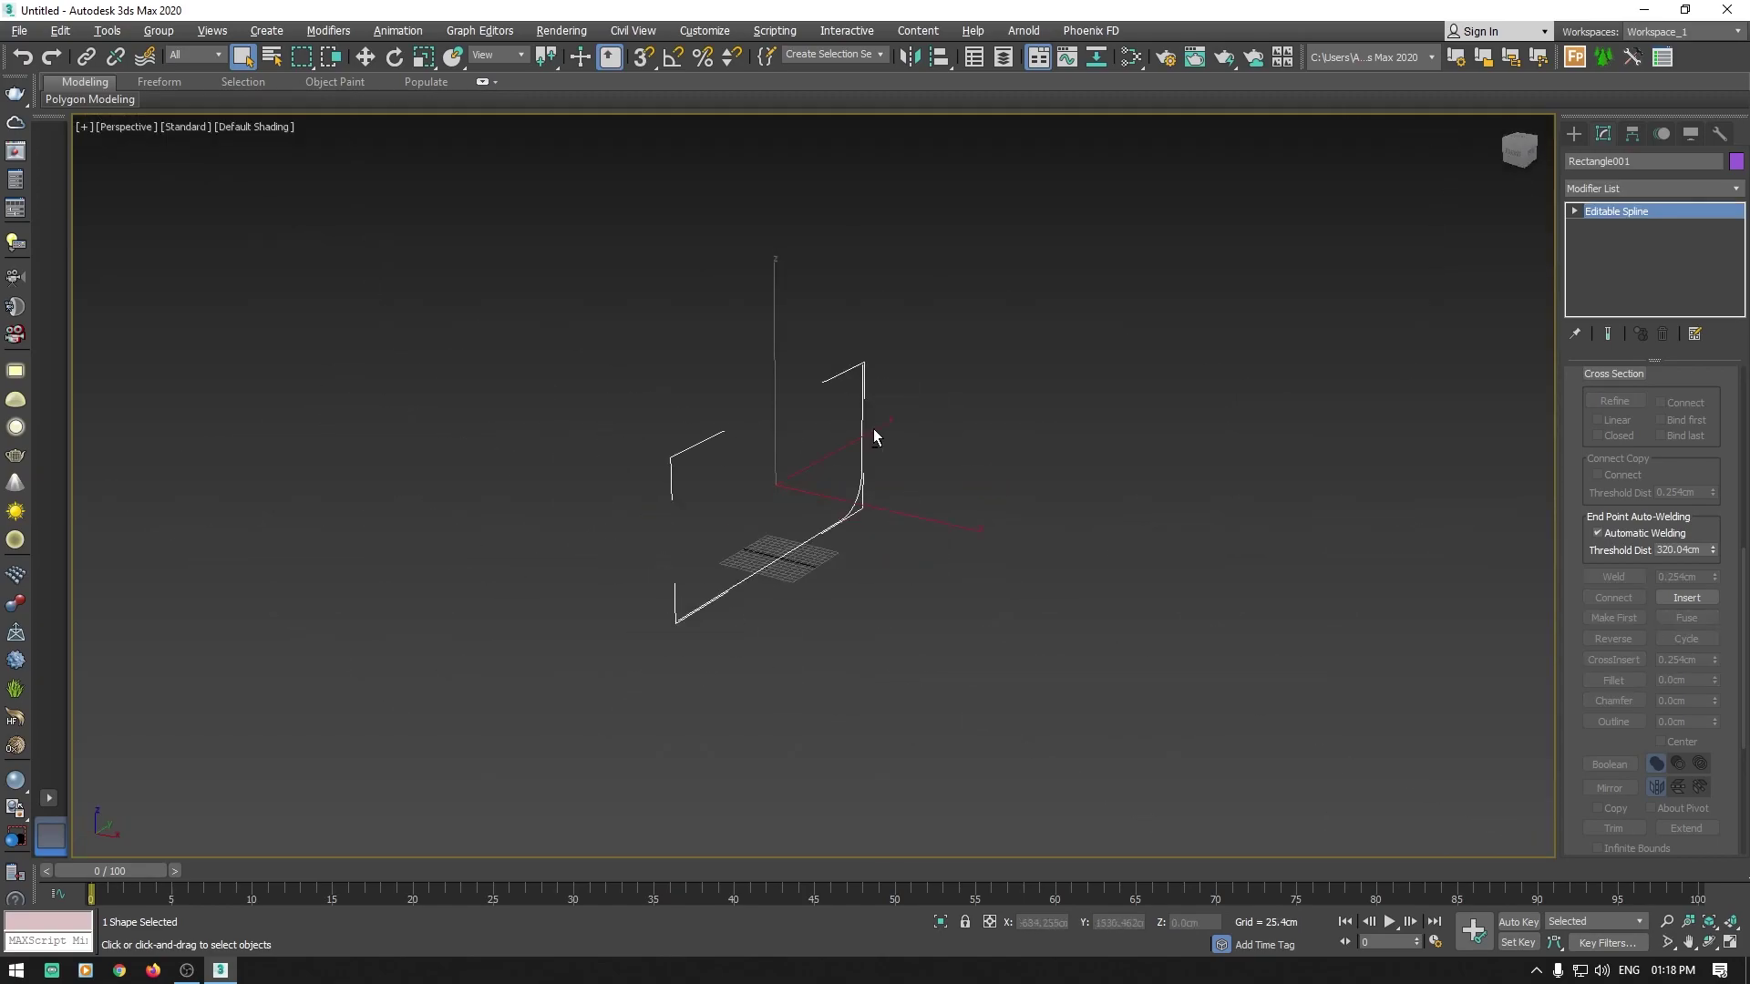
{"action": "middle_click_drag", "start_coordinate": [873, 428], "coordinate": [975, 434], "text": "alt"}
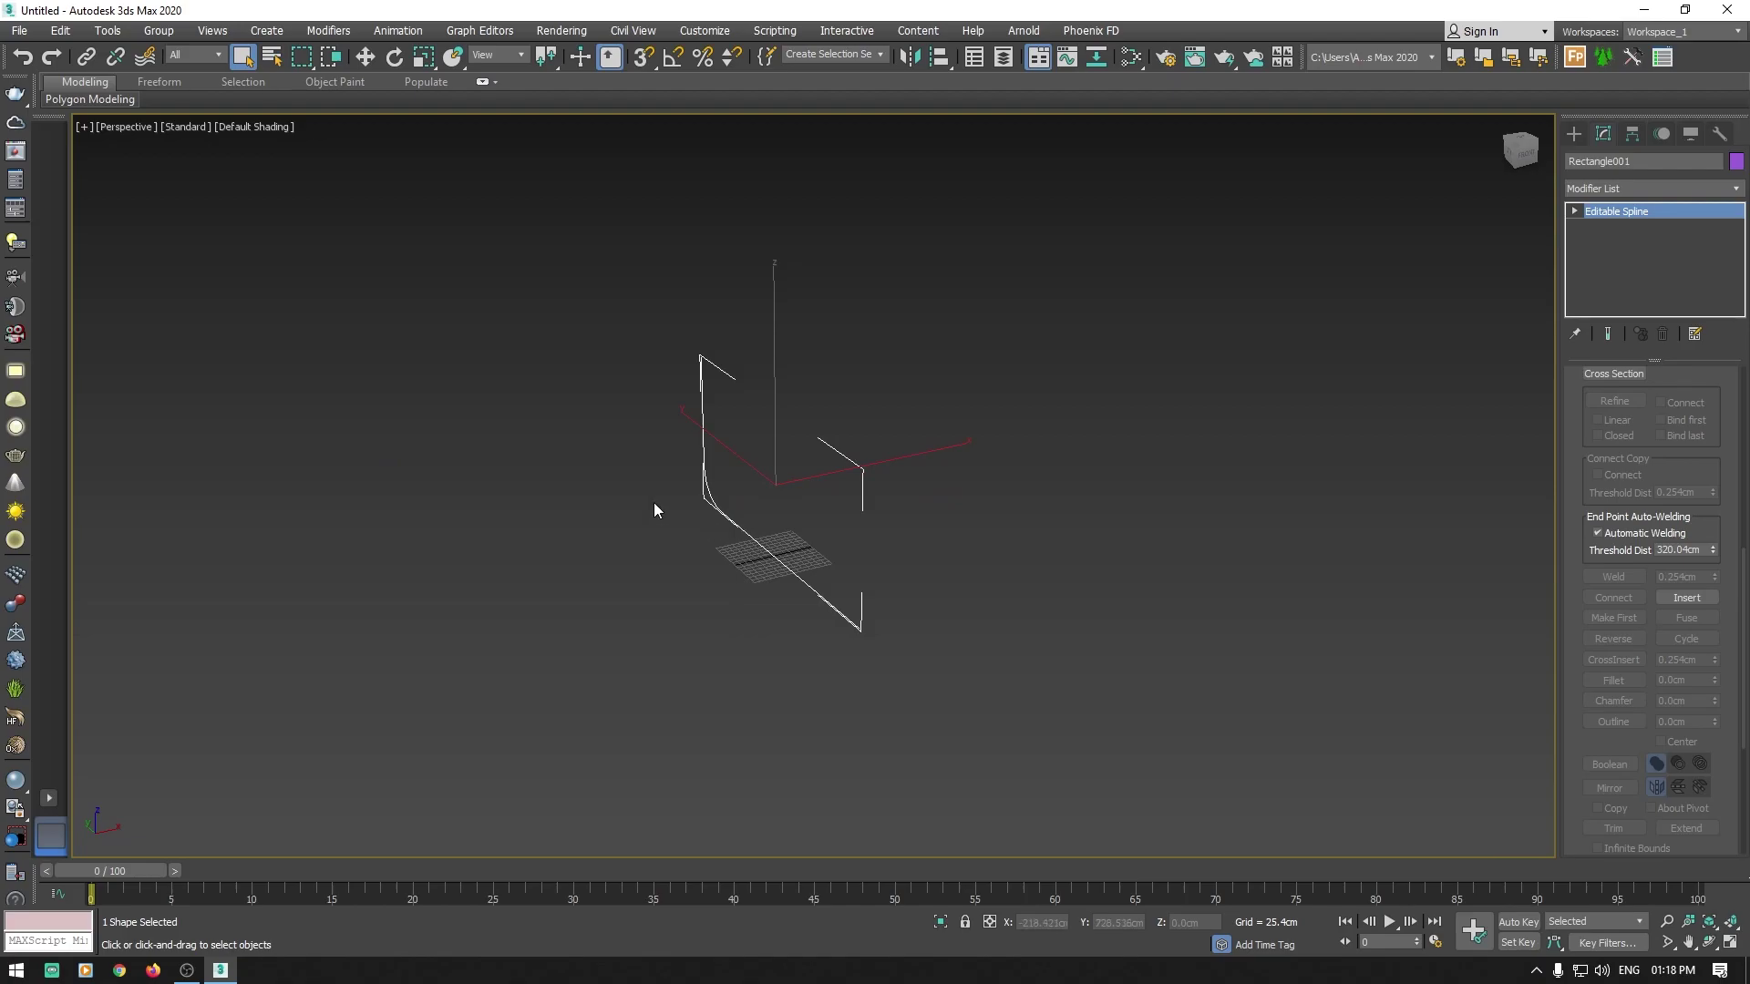
Step: Extrude the profile 2057.4 cm with an Extrude modifier and shift the backdrop right along X
{"action": "left_click", "coordinate": [1615, 195]}
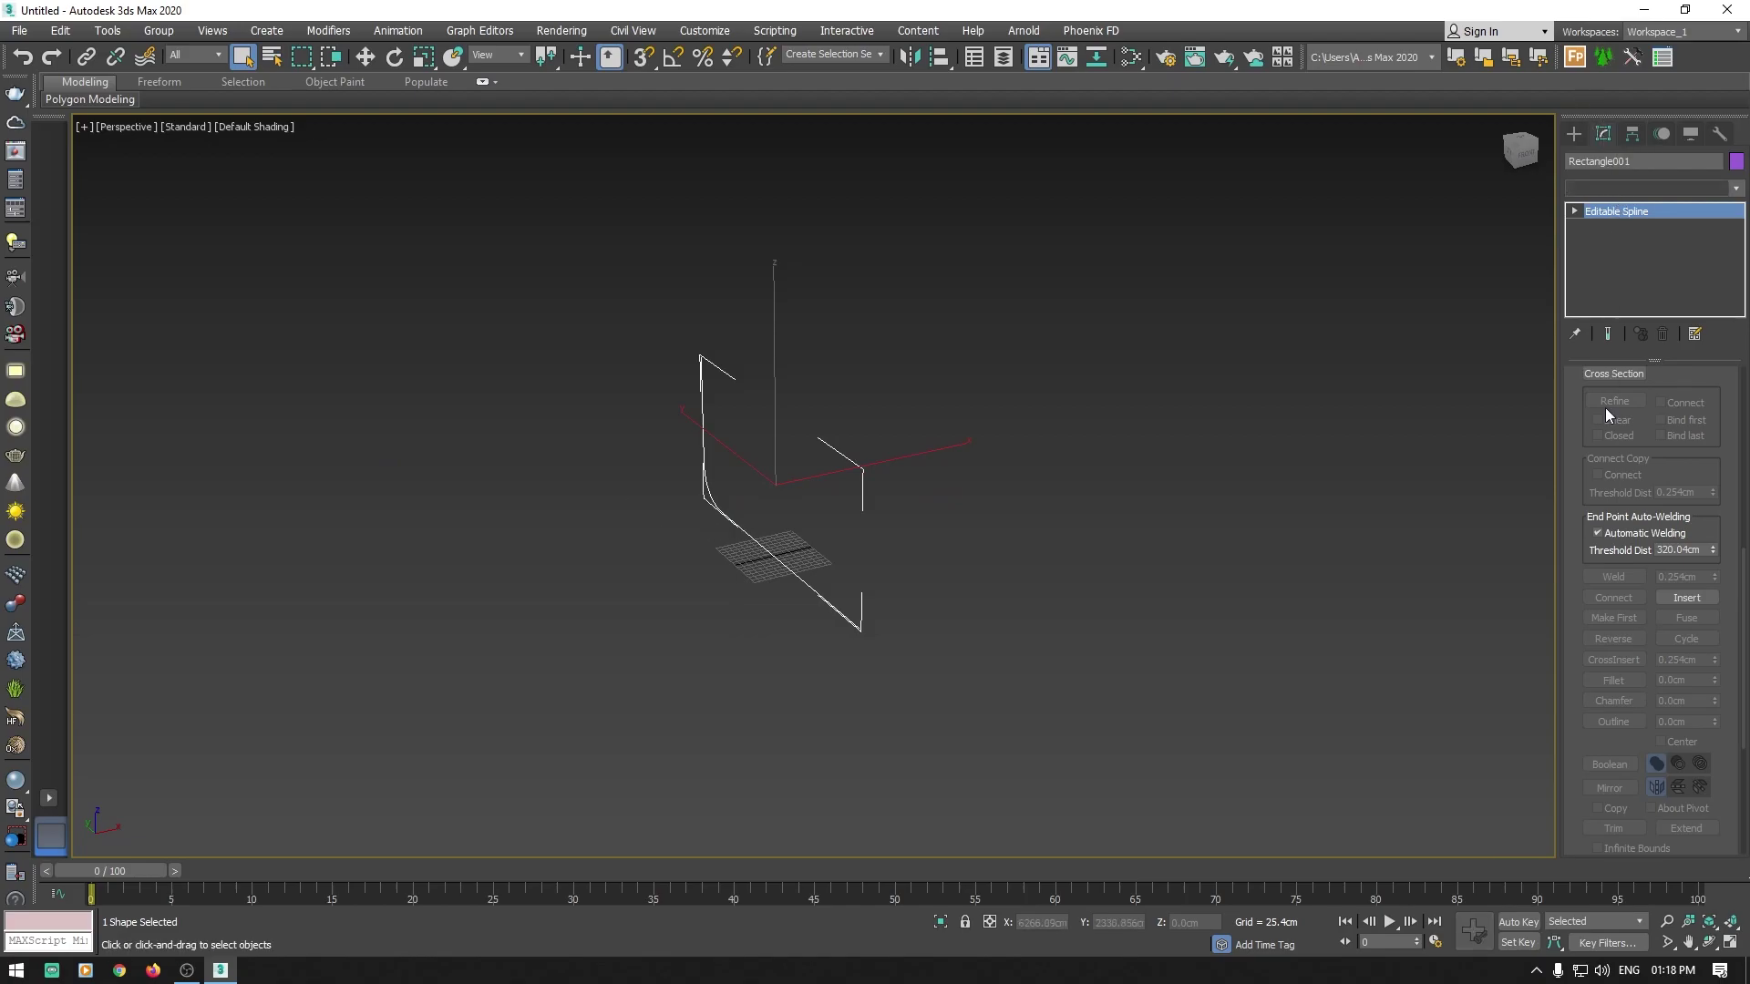
{"action": "type", "text": "ex"}
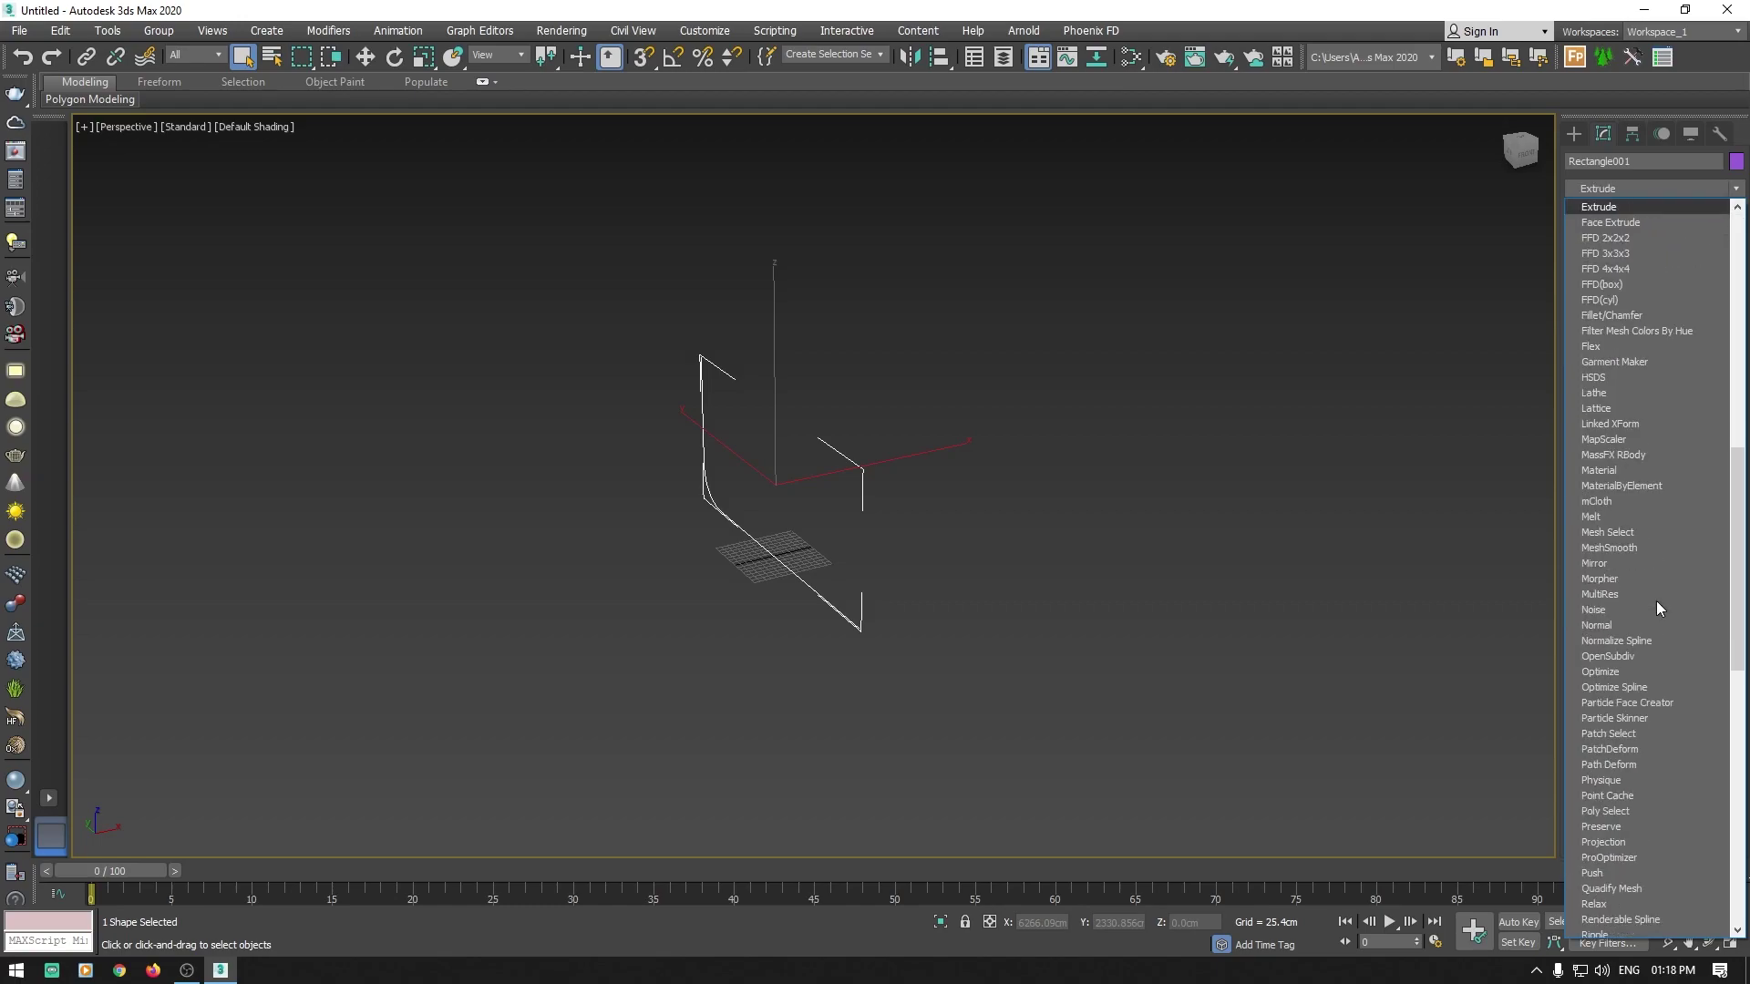
{"action": "left_click", "coordinate": [1631, 207]}
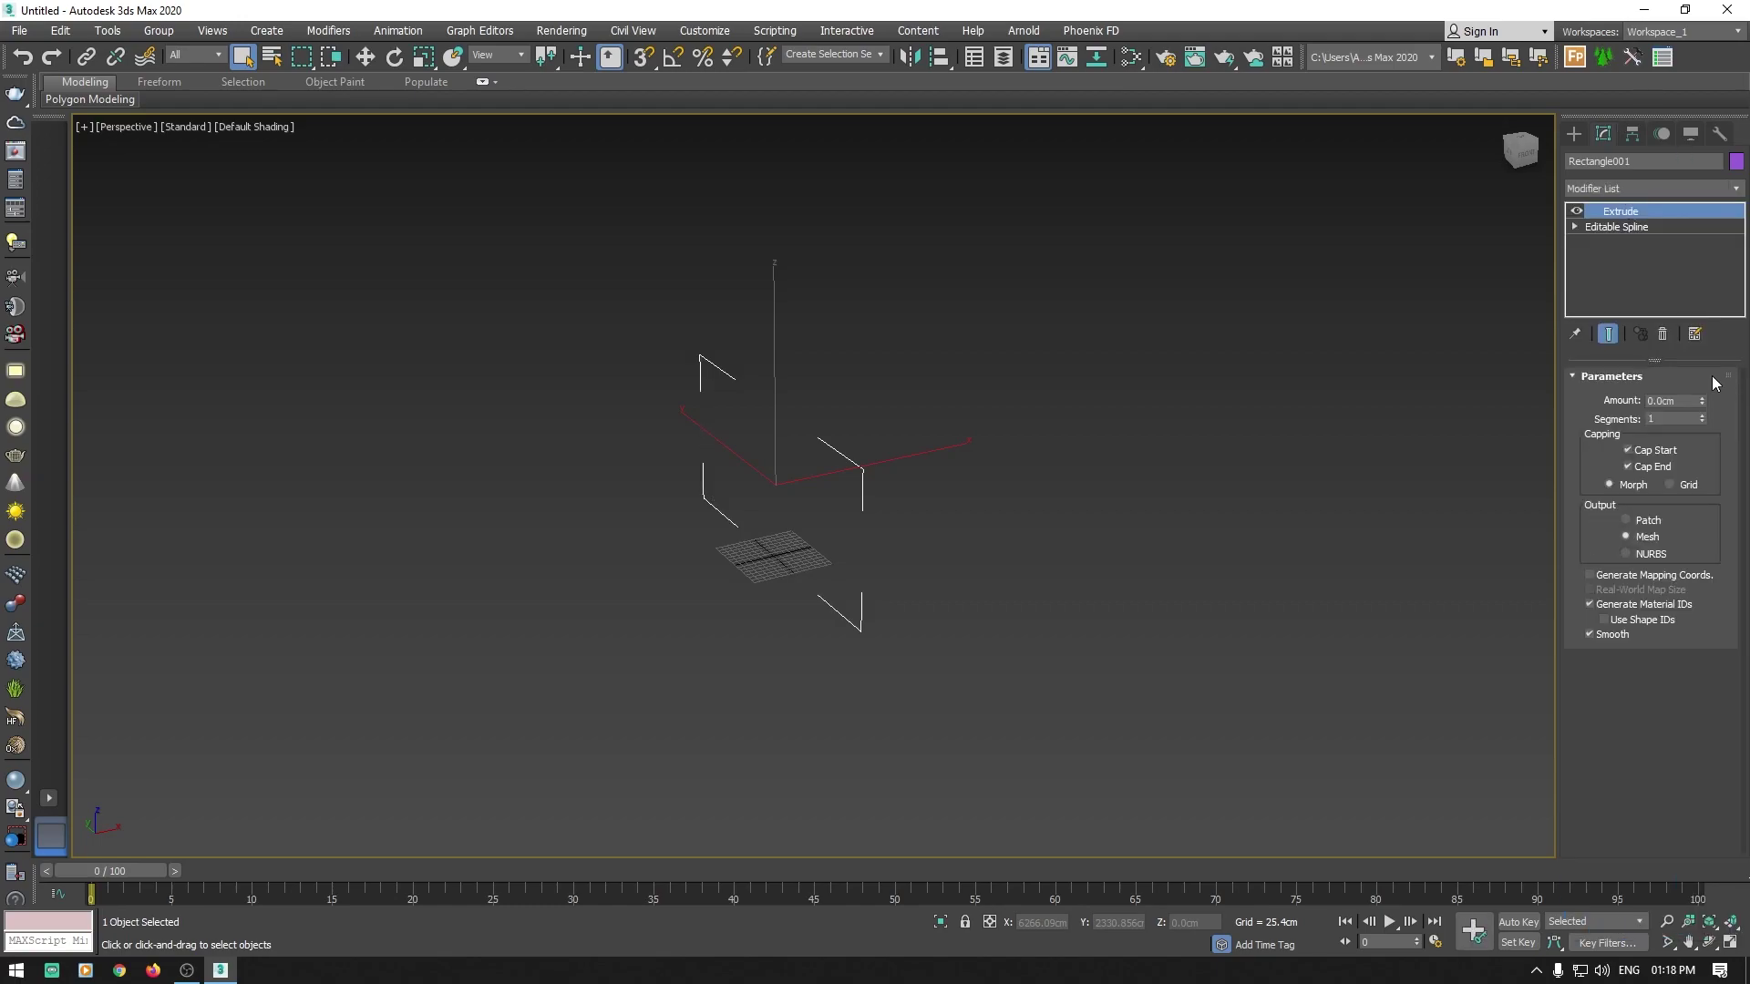
{"action": "left_click_drag", "start_coordinate": [1701, 401], "coordinate": [1721, 264]}
{"action": "key", "text": "w"}
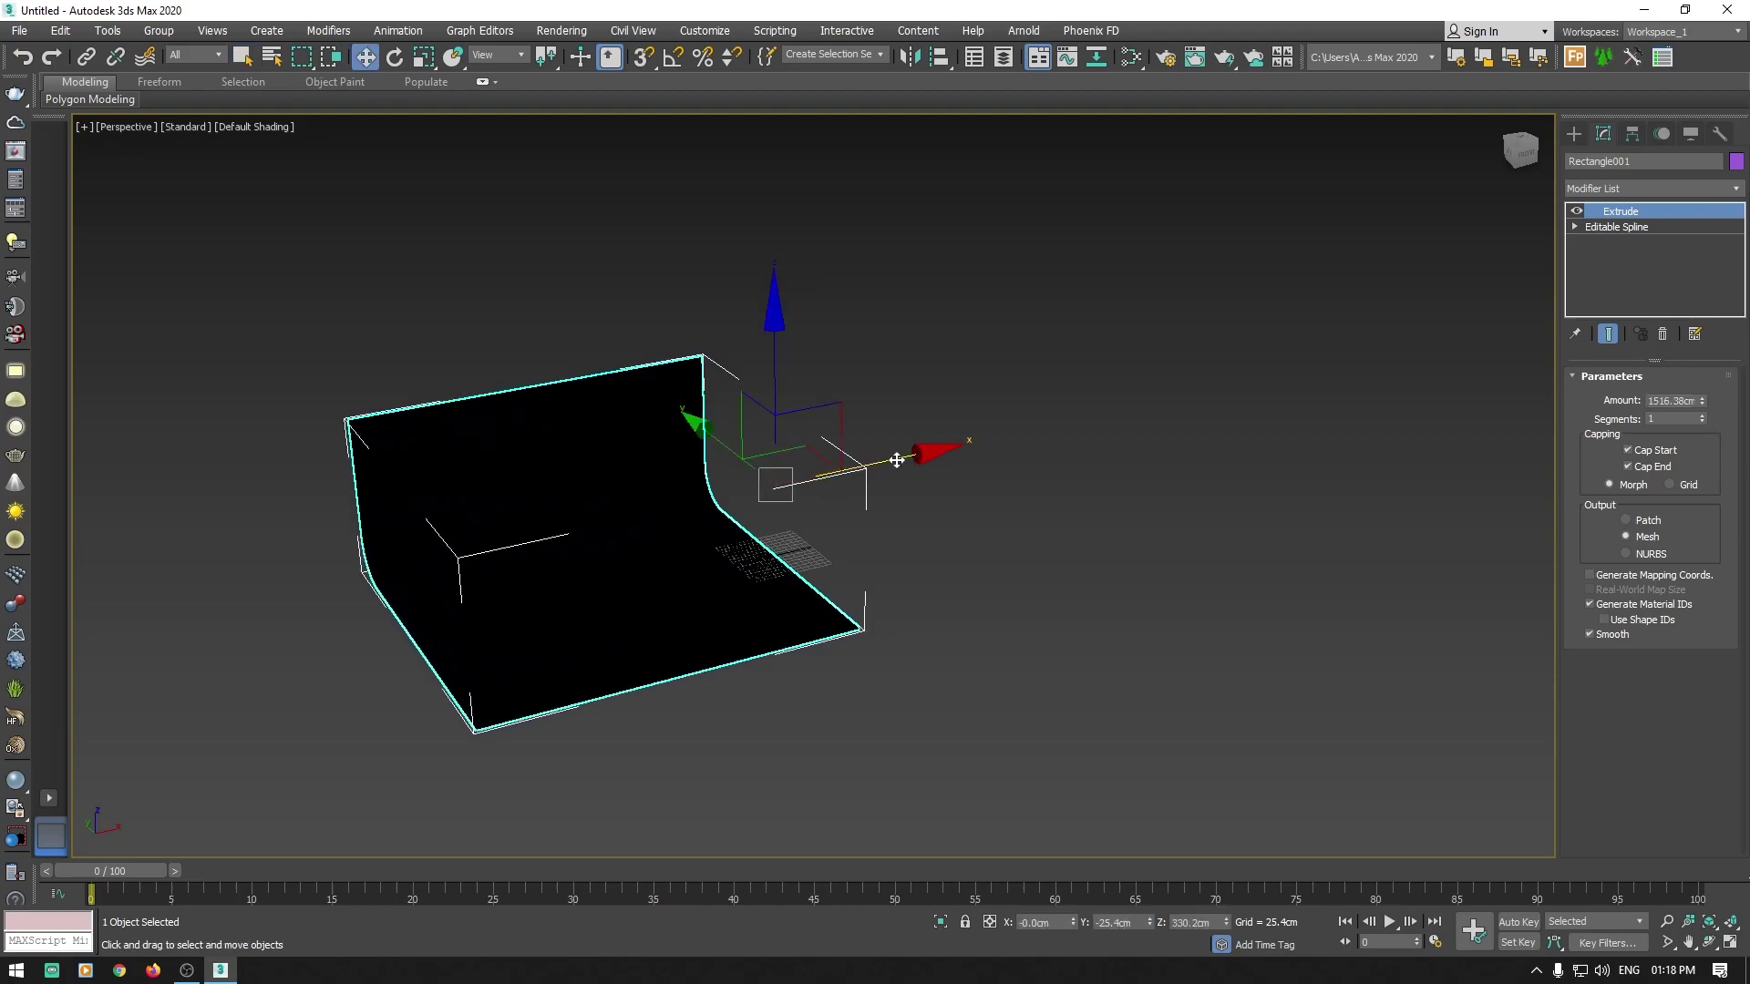
{"action": "left_click_drag", "start_coordinate": [922, 457], "coordinate": [1046, 424]}
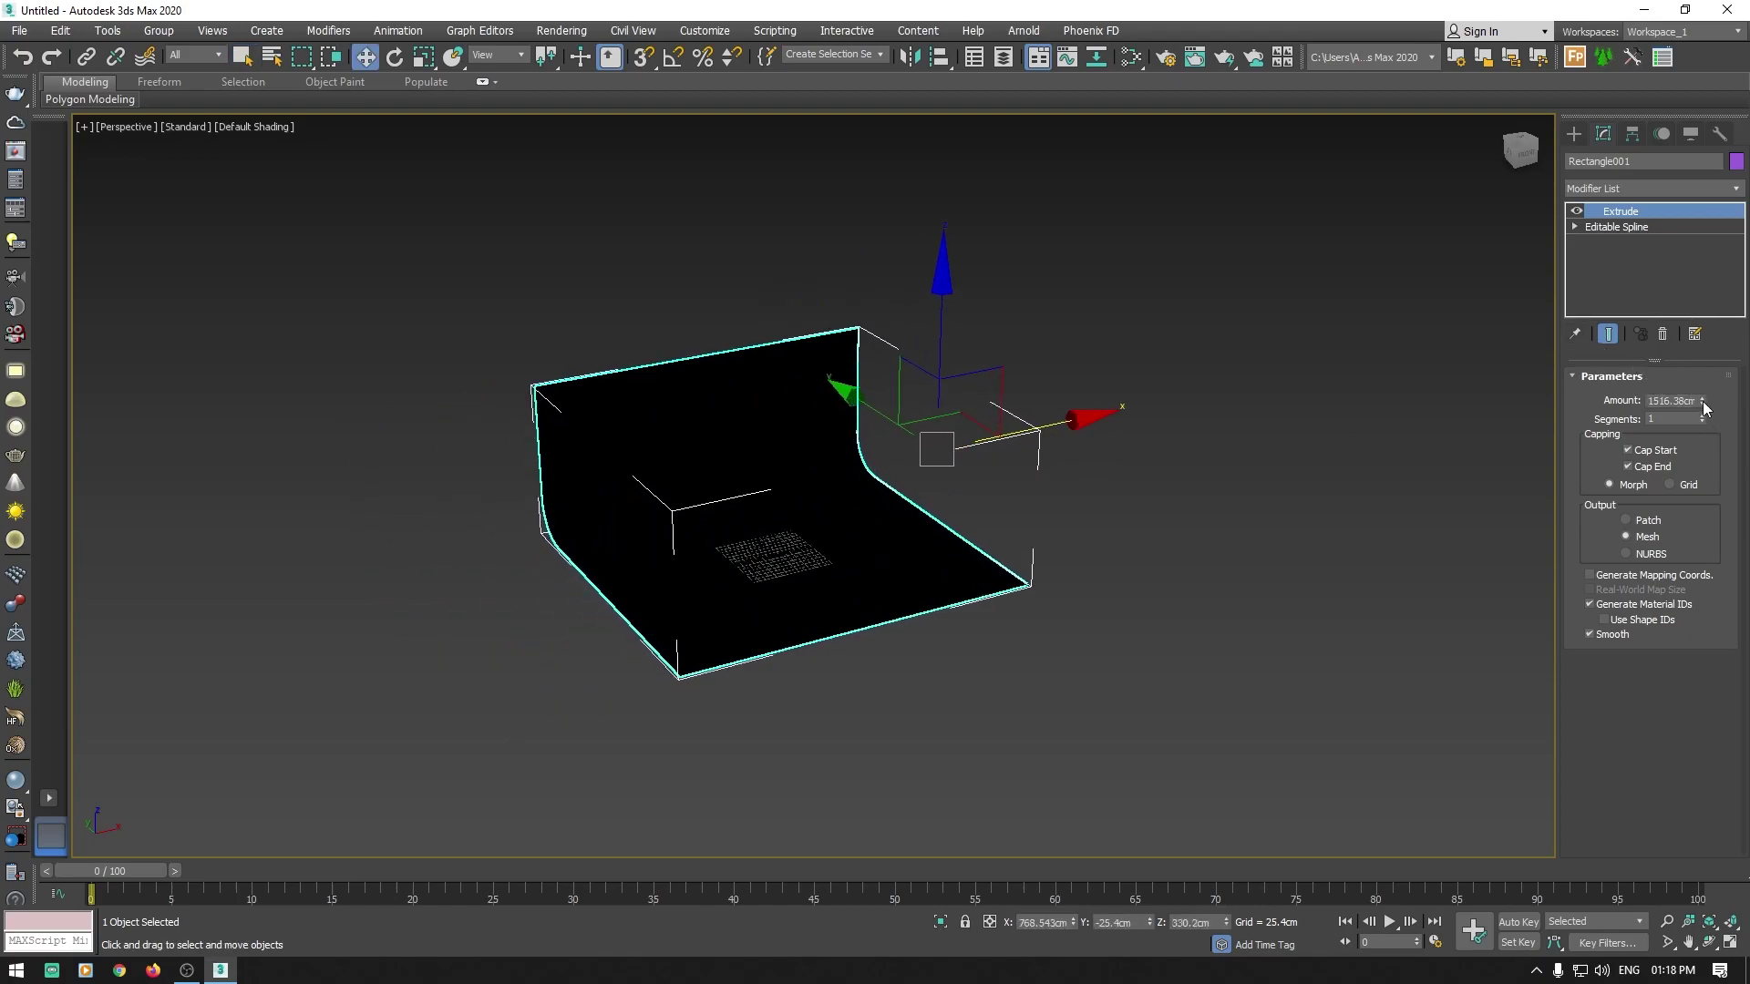
{"action": "left_click_drag", "start_coordinate": [1702, 401], "coordinate": [1727, 85]}
{"action": "left_click_drag", "start_coordinate": [1702, 401], "coordinate": [1702, 382]}
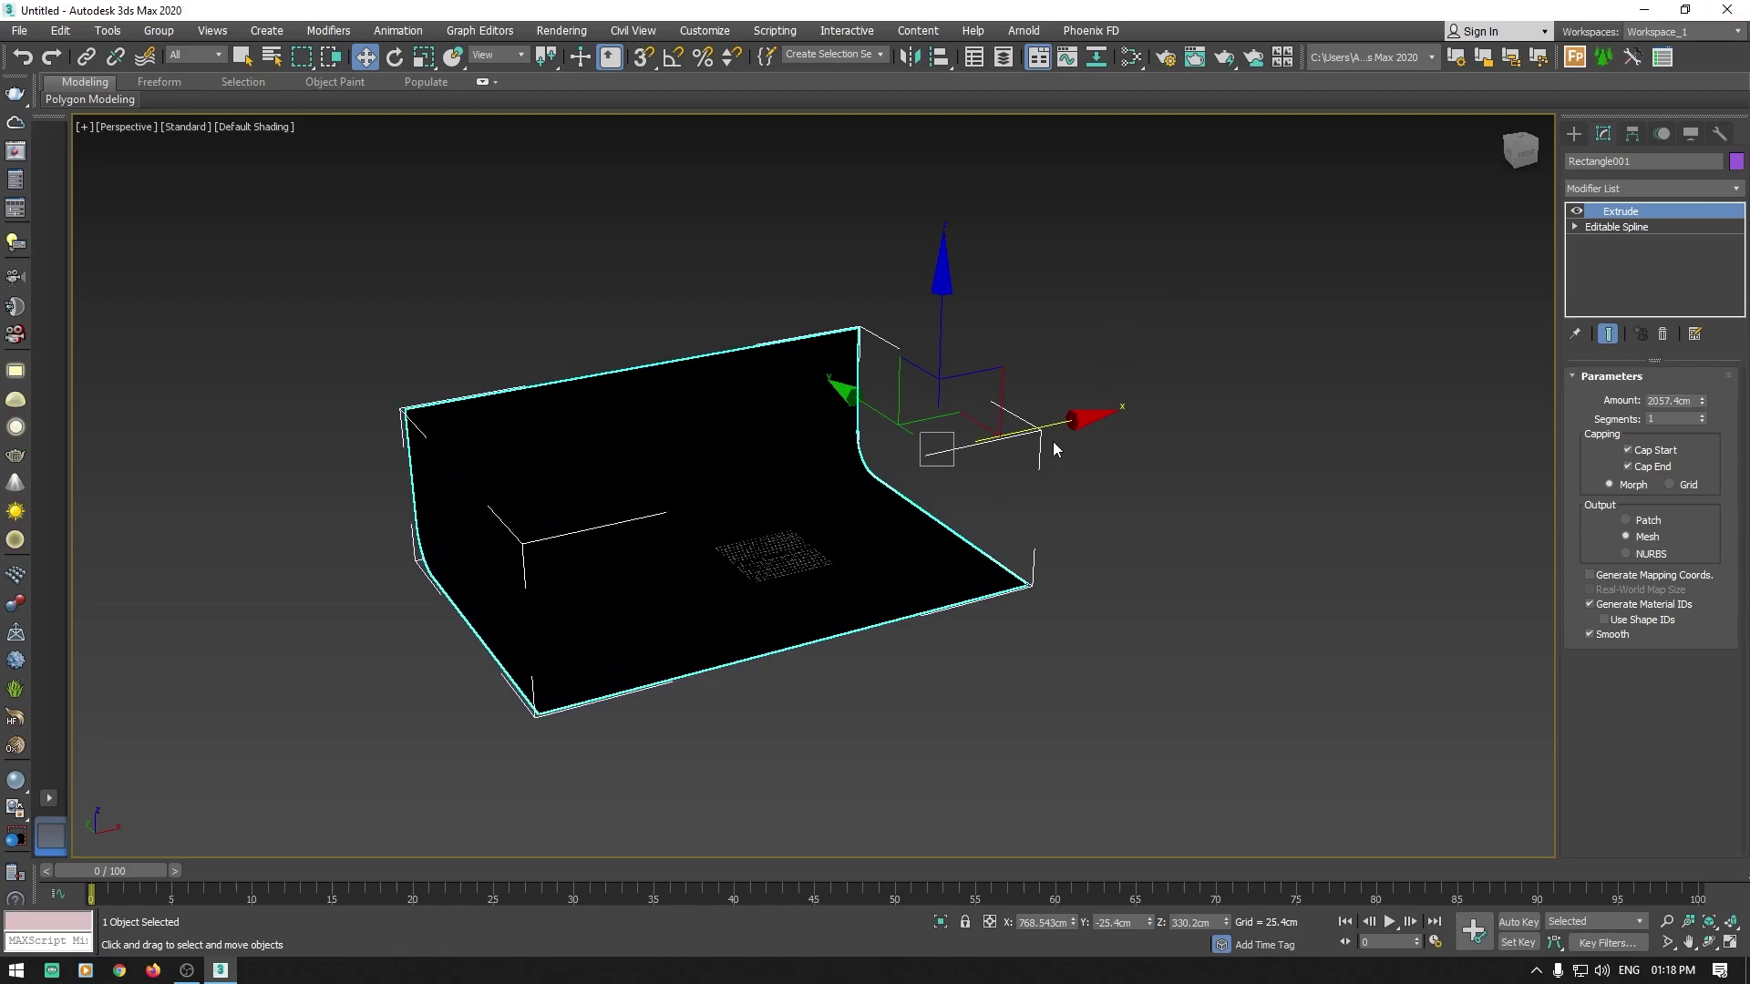
{"action": "left_click_drag", "start_coordinate": [1052, 441], "coordinate": [1125, 436]}
{"action": "mouse_move", "coordinate": [1064, 760]}
{"action": "middle_mouse_down", "text": "alt"}
{"action": "mouse_move", "coordinate": [850, 618]}
{"action": "mouse_move", "coordinate": [1082, 578]}
{"action": "mouse_move", "coordinate": [1199, 750]}
{"action": "mouse_move", "coordinate": [1304, 656]}
{"action": "mouse_move", "coordinate": [942, 740]}
{"action": "mouse_move", "coordinate": [883, 671]}
{"action": "middle_mouse_up", "text": "alt"}
{"action": "middle_click_drag", "start_coordinate": [918, 574], "coordinate": [945, 629], "text": "alt"}
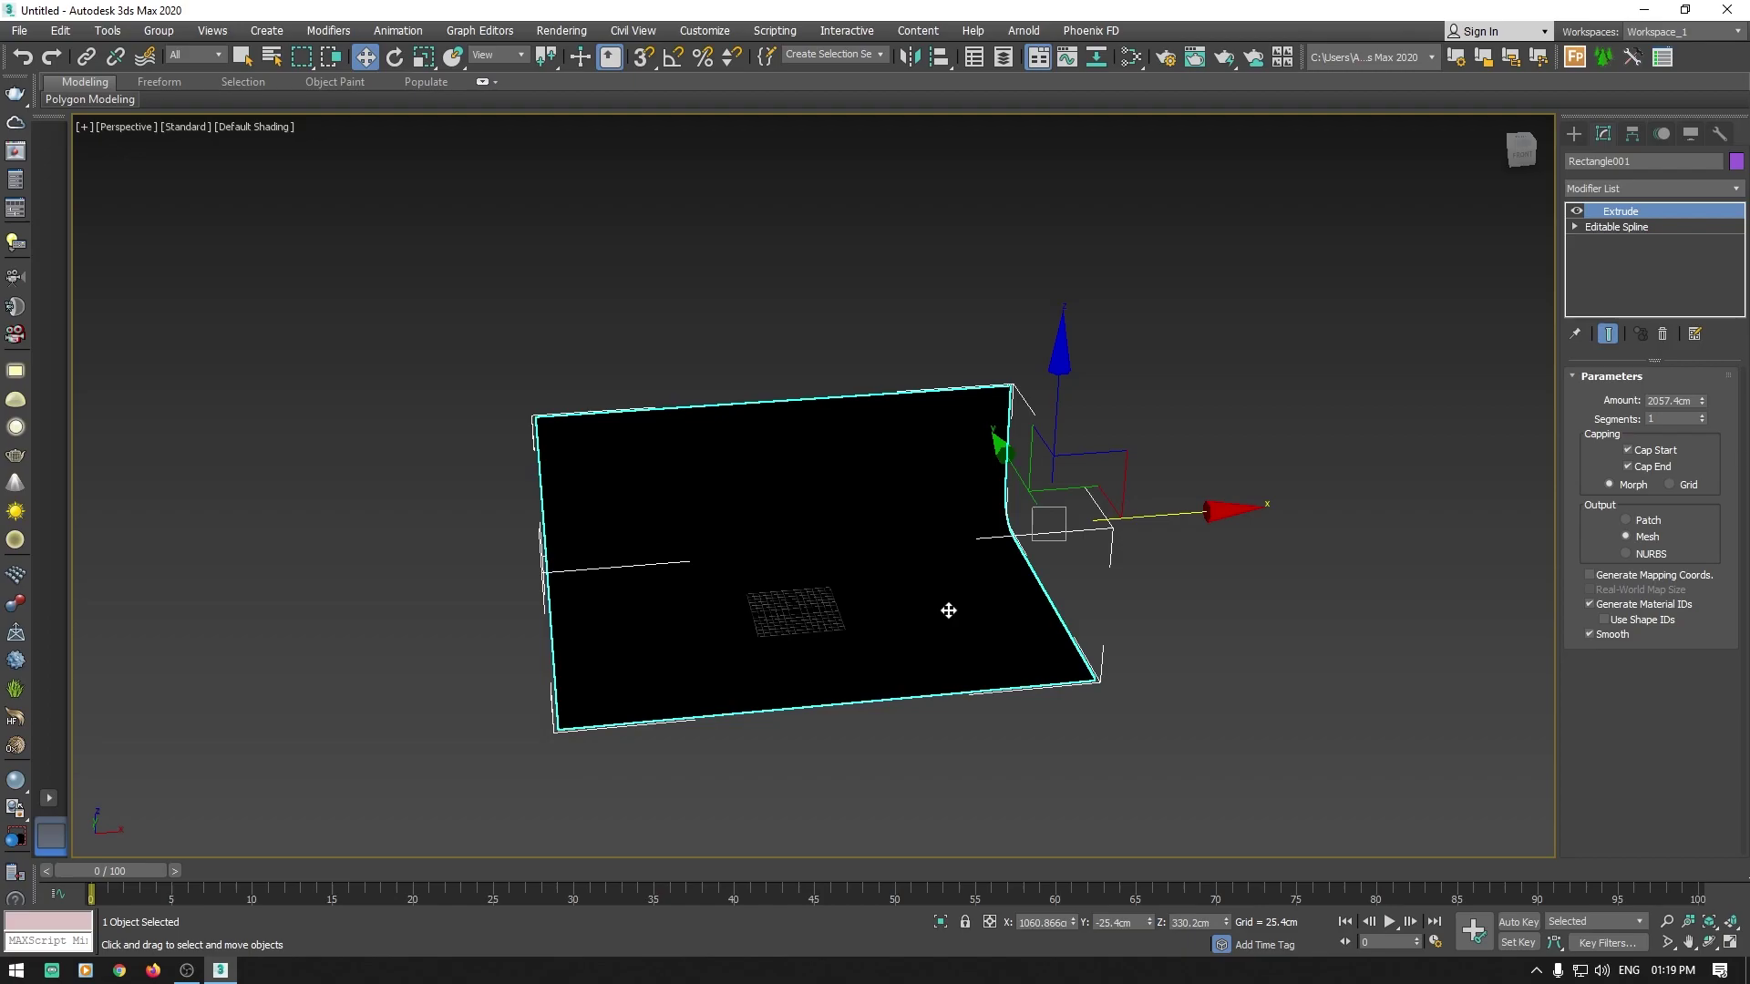
Step: Place a teapot at the floor's centre and a sphere to its left
{"action": "left_click", "coordinate": [1574, 133]}
{"action": "left_click", "coordinate": [1574, 160]}
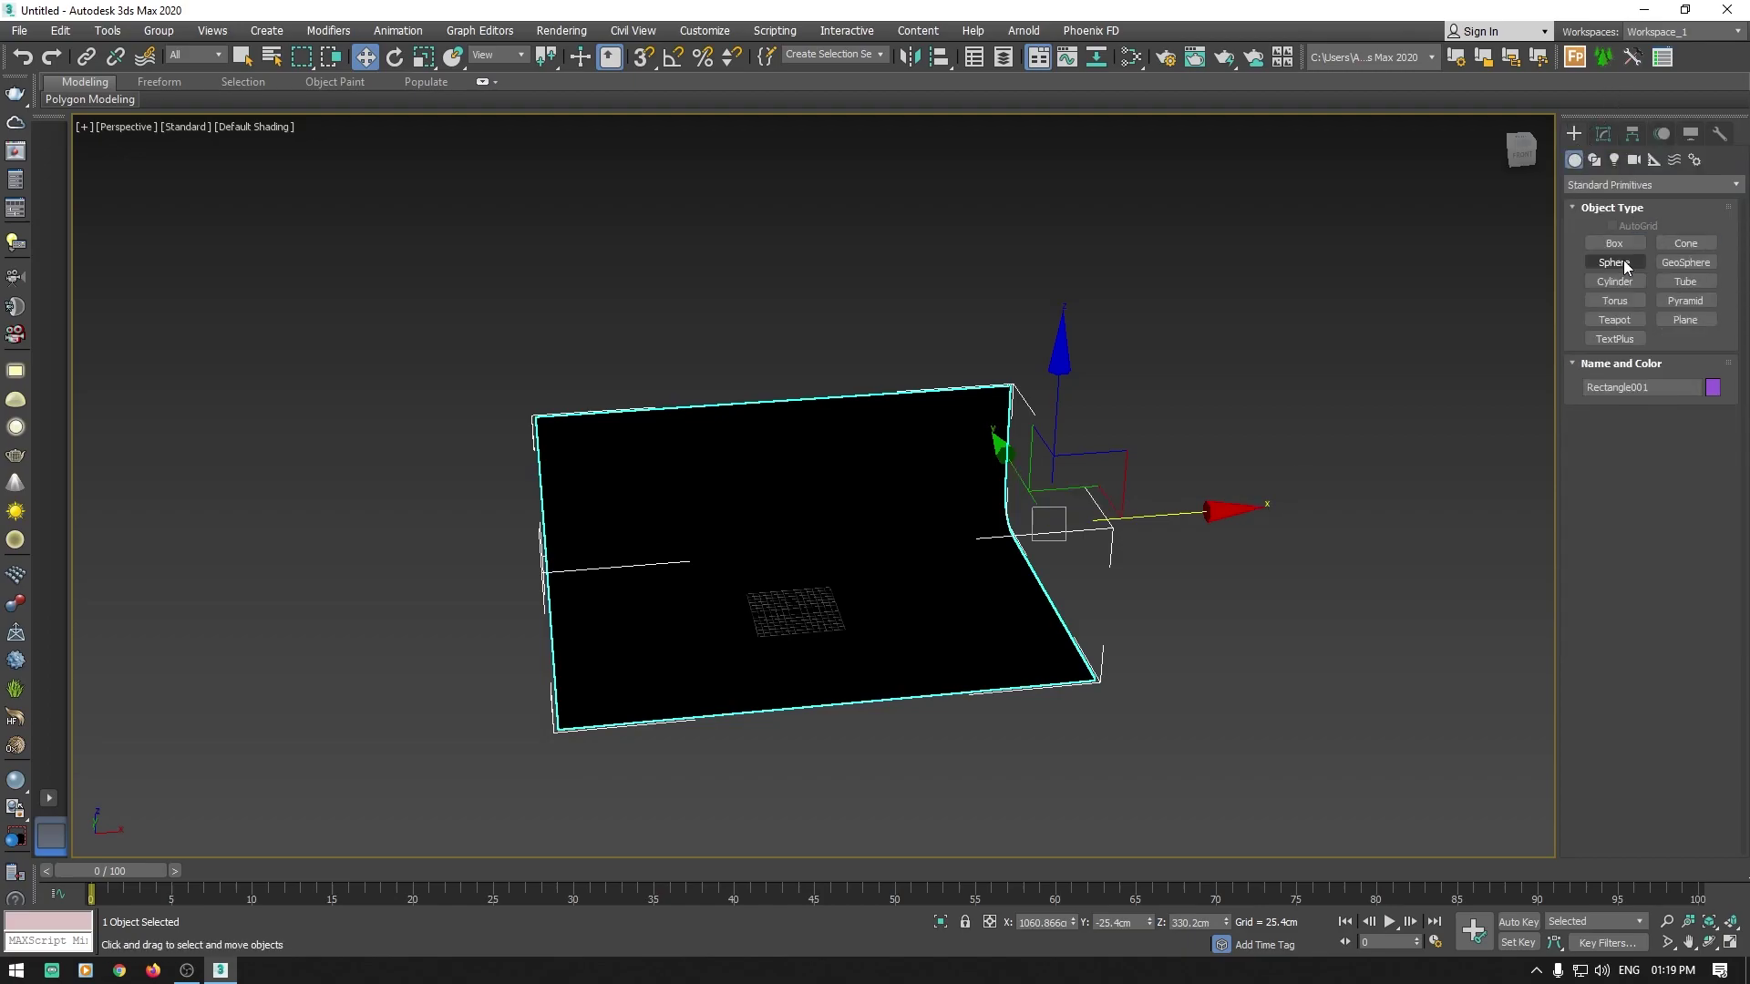
{"action": "left_click", "coordinate": [1614, 319]}
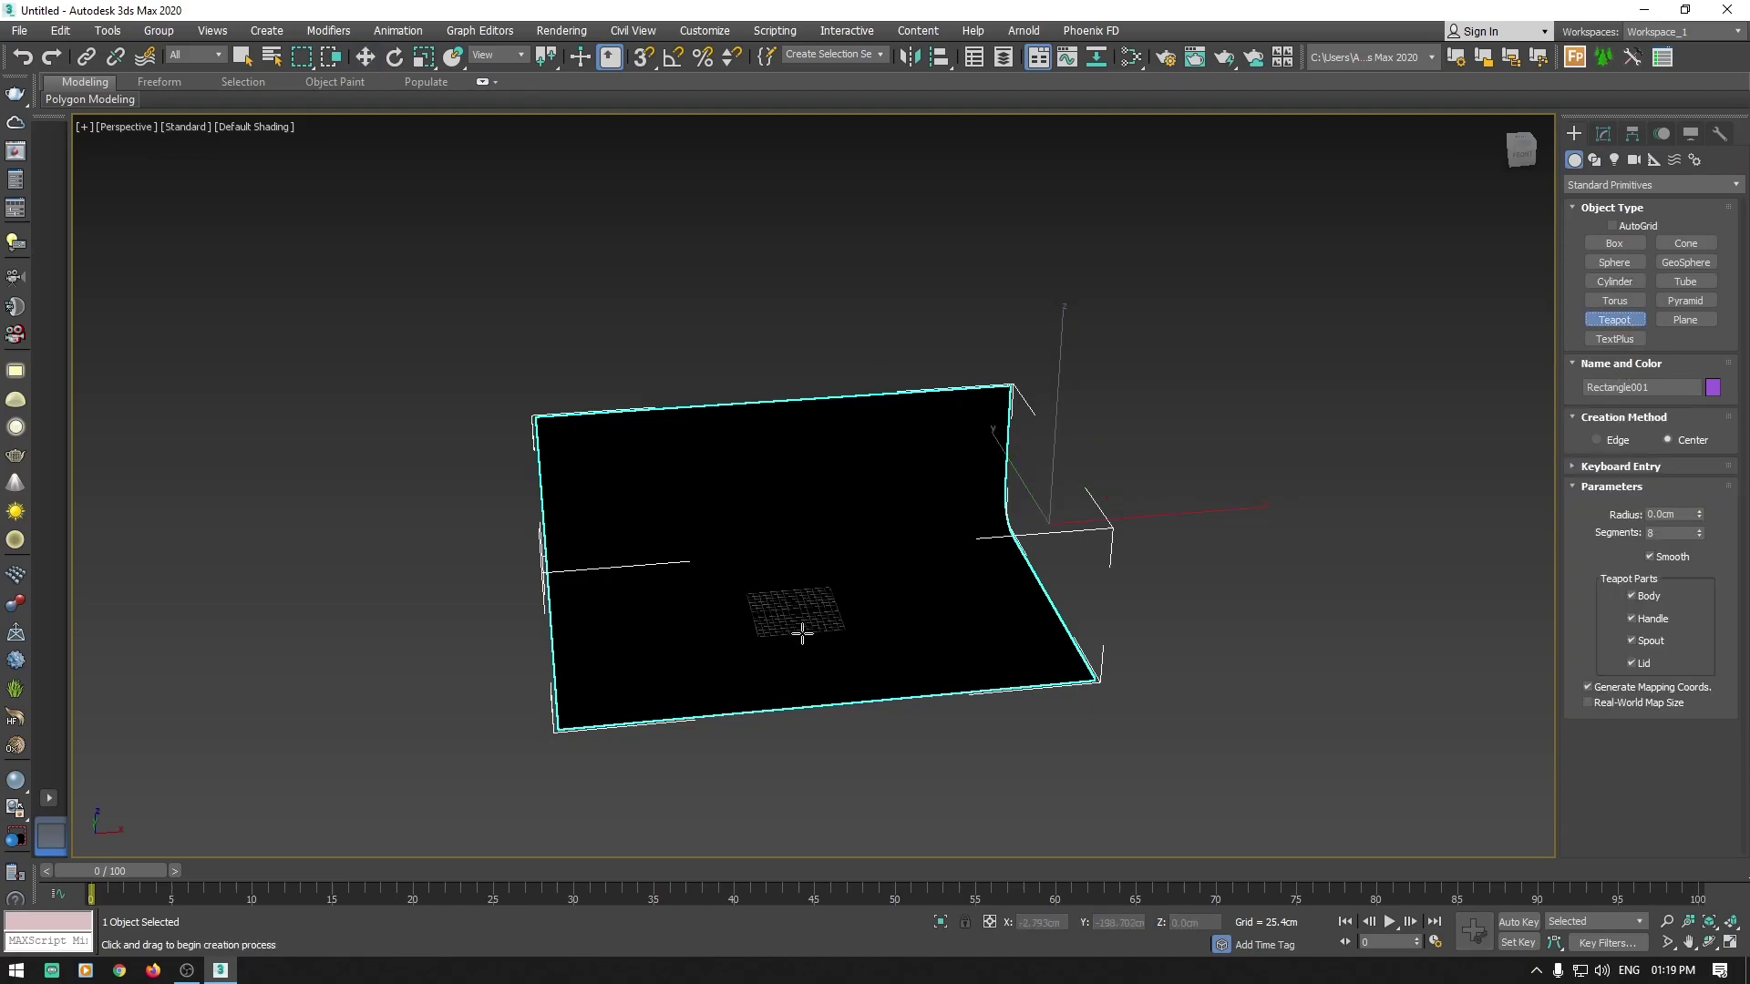
{"action": "left_click_drag", "start_coordinate": [797, 606], "coordinate": [816, 625]}
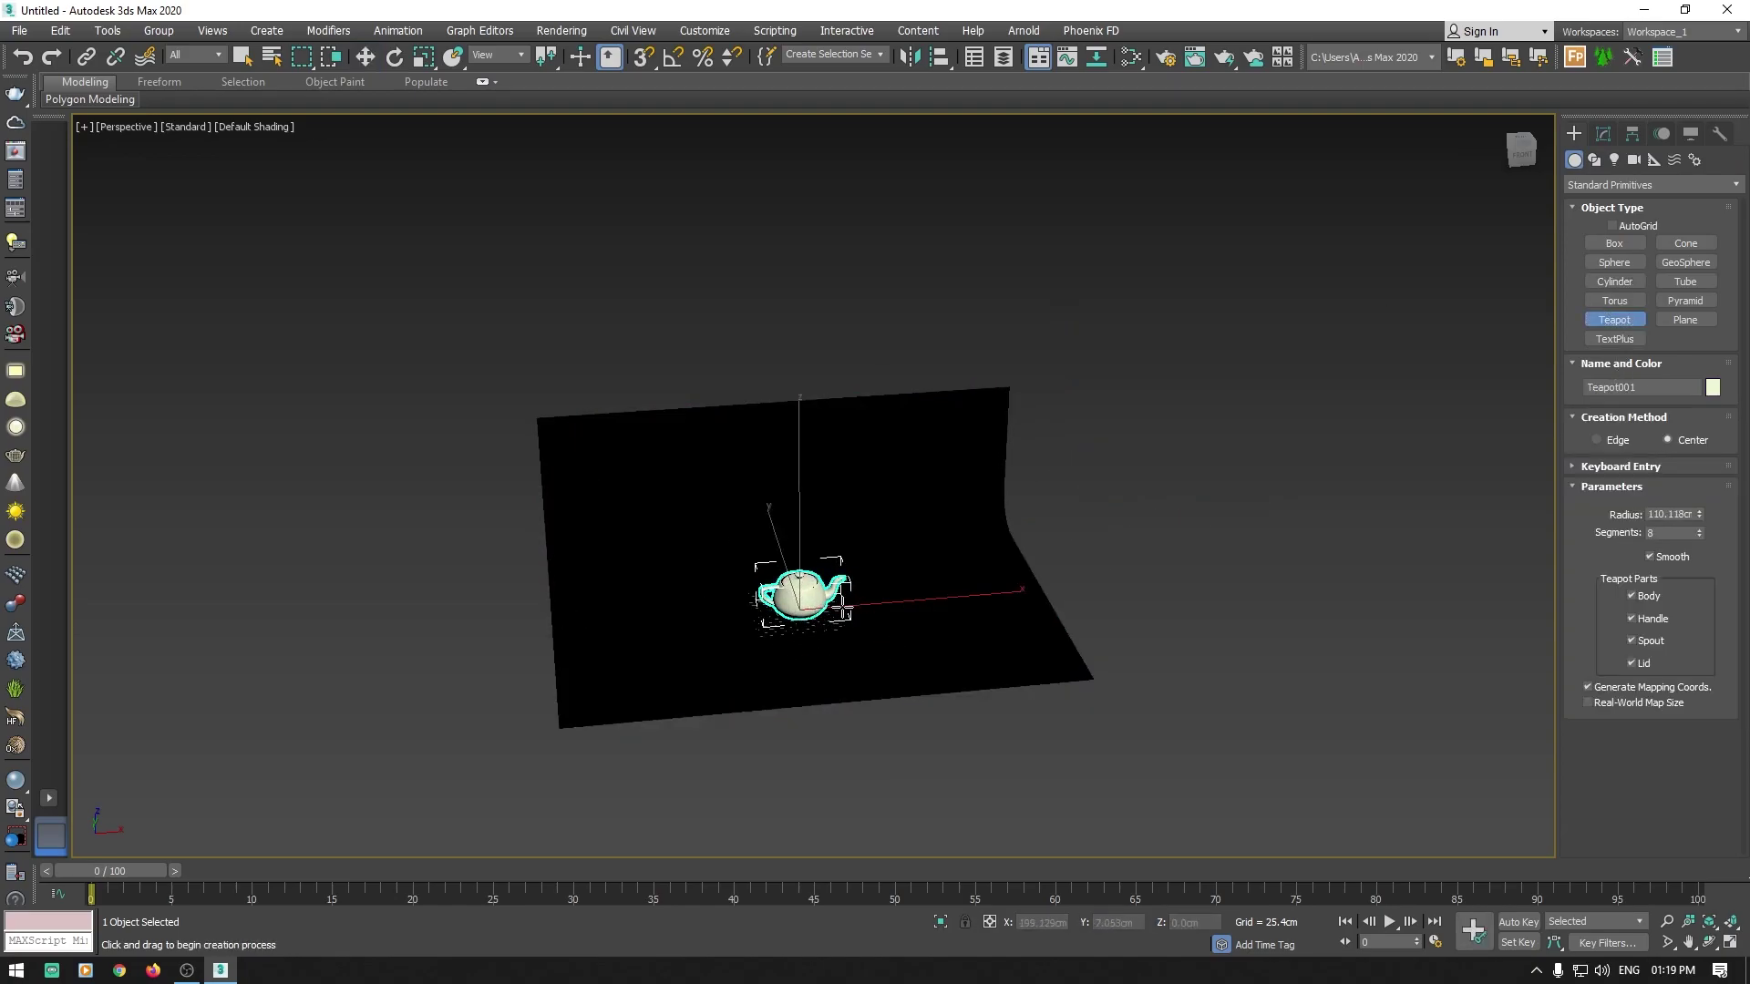
{"action": "left_click", "coordinate": [1614, 262]}
{"action": "left_click_drag", "start_coordinate": [725, 603], "coordinate": [751, 607]}
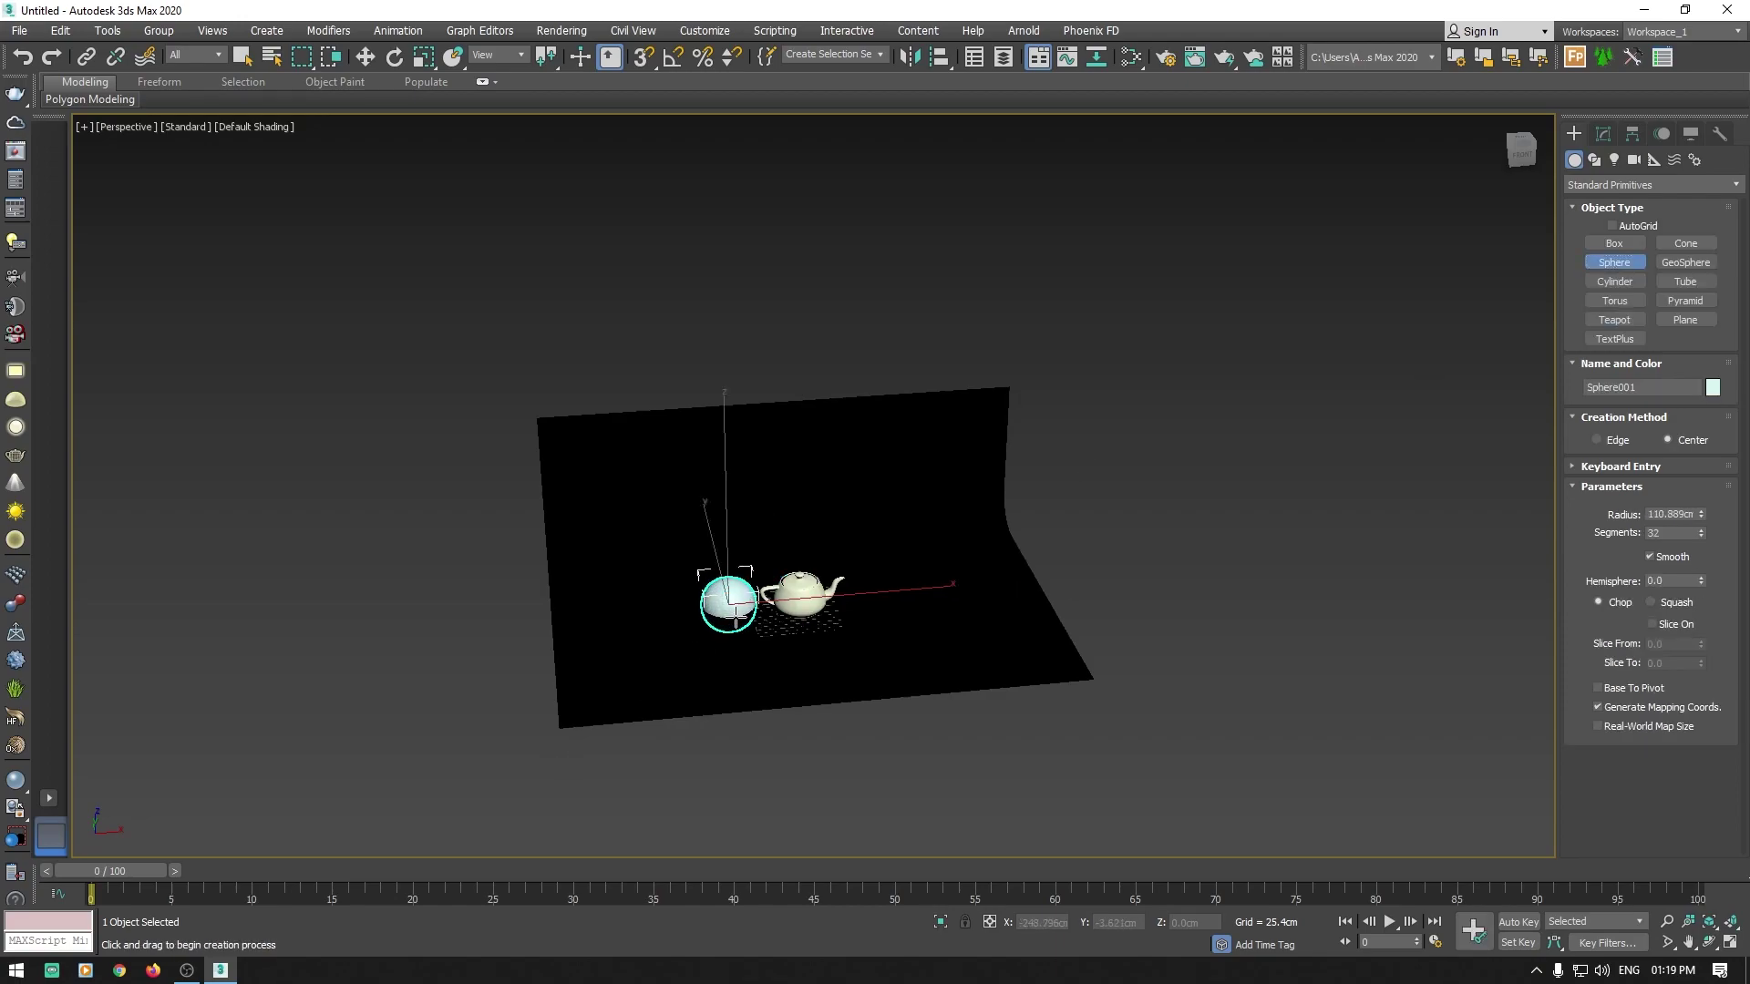
Step: Raise the sphere above the floor, then orbit the Perspective view around both objects
{"action": "key", "text": "w"}
{"action": "scroll", "coordinate": [801, 623], "scroll_direction": "up", "scroll_amount": 5}
{"action": "middle_click_drag", "start_coordinate": [801, 623], "coordinate": [758, 509], "text": "alt"}
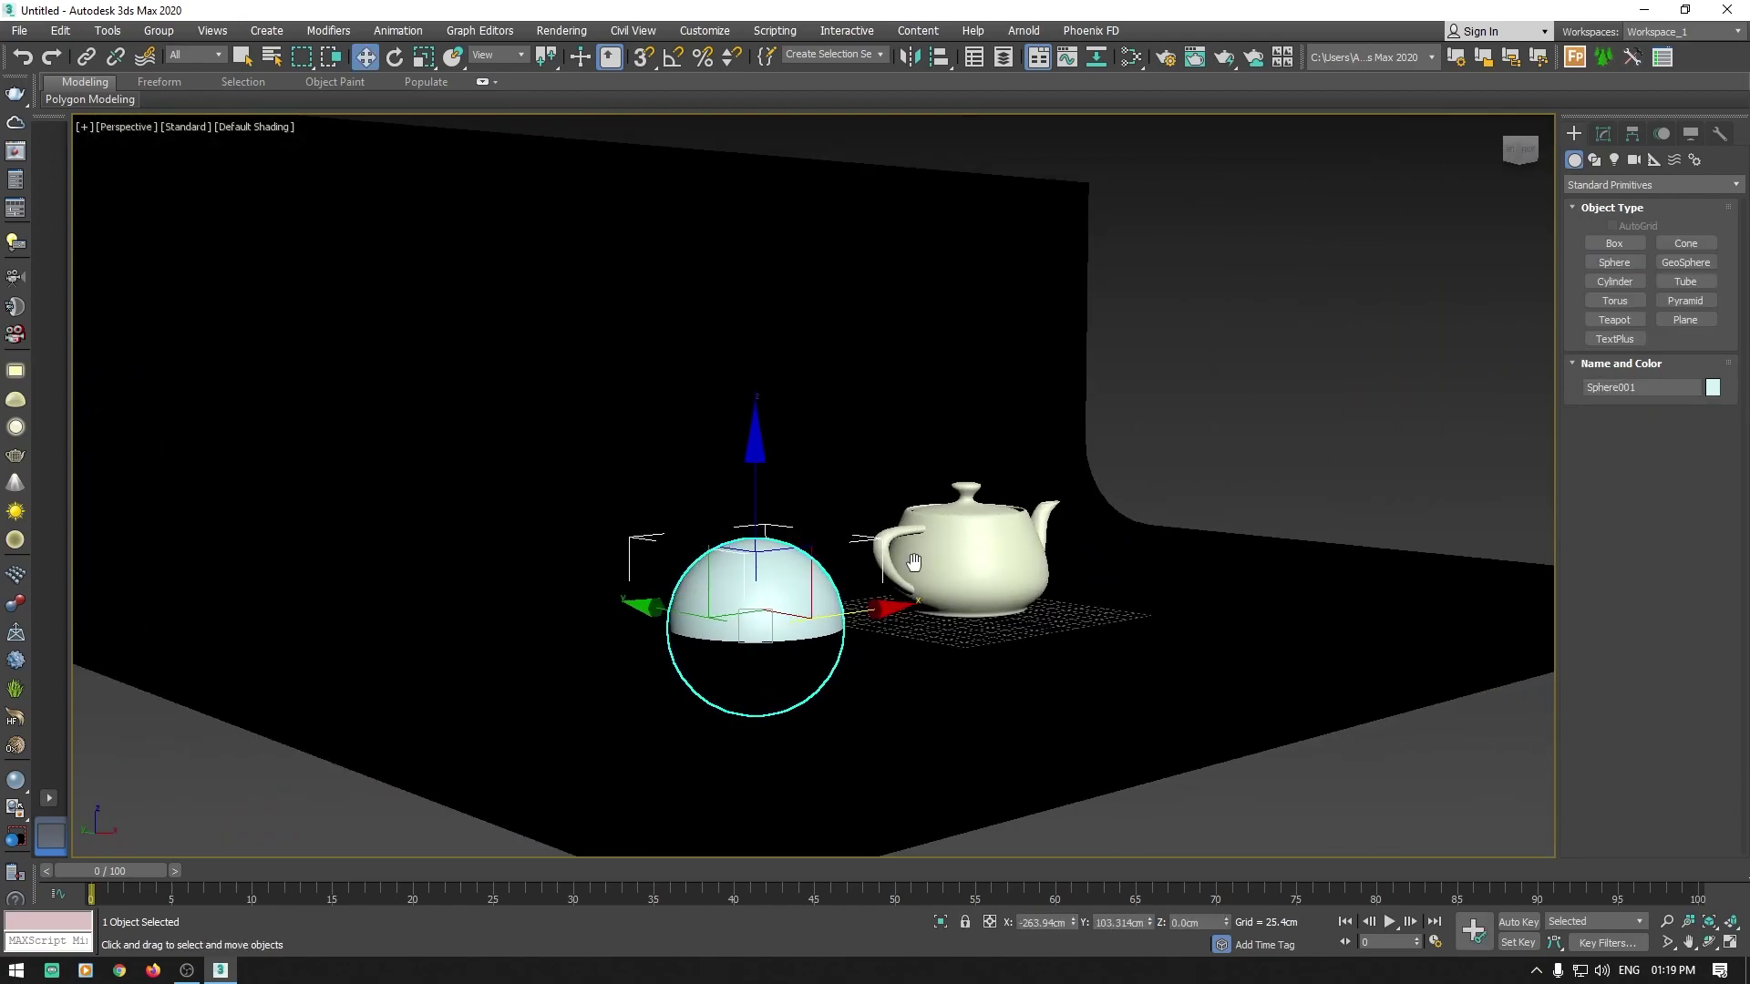
{"action": "left_click_drag", "start_coordinate": [758, 509], "coordinate": [765, 432]}
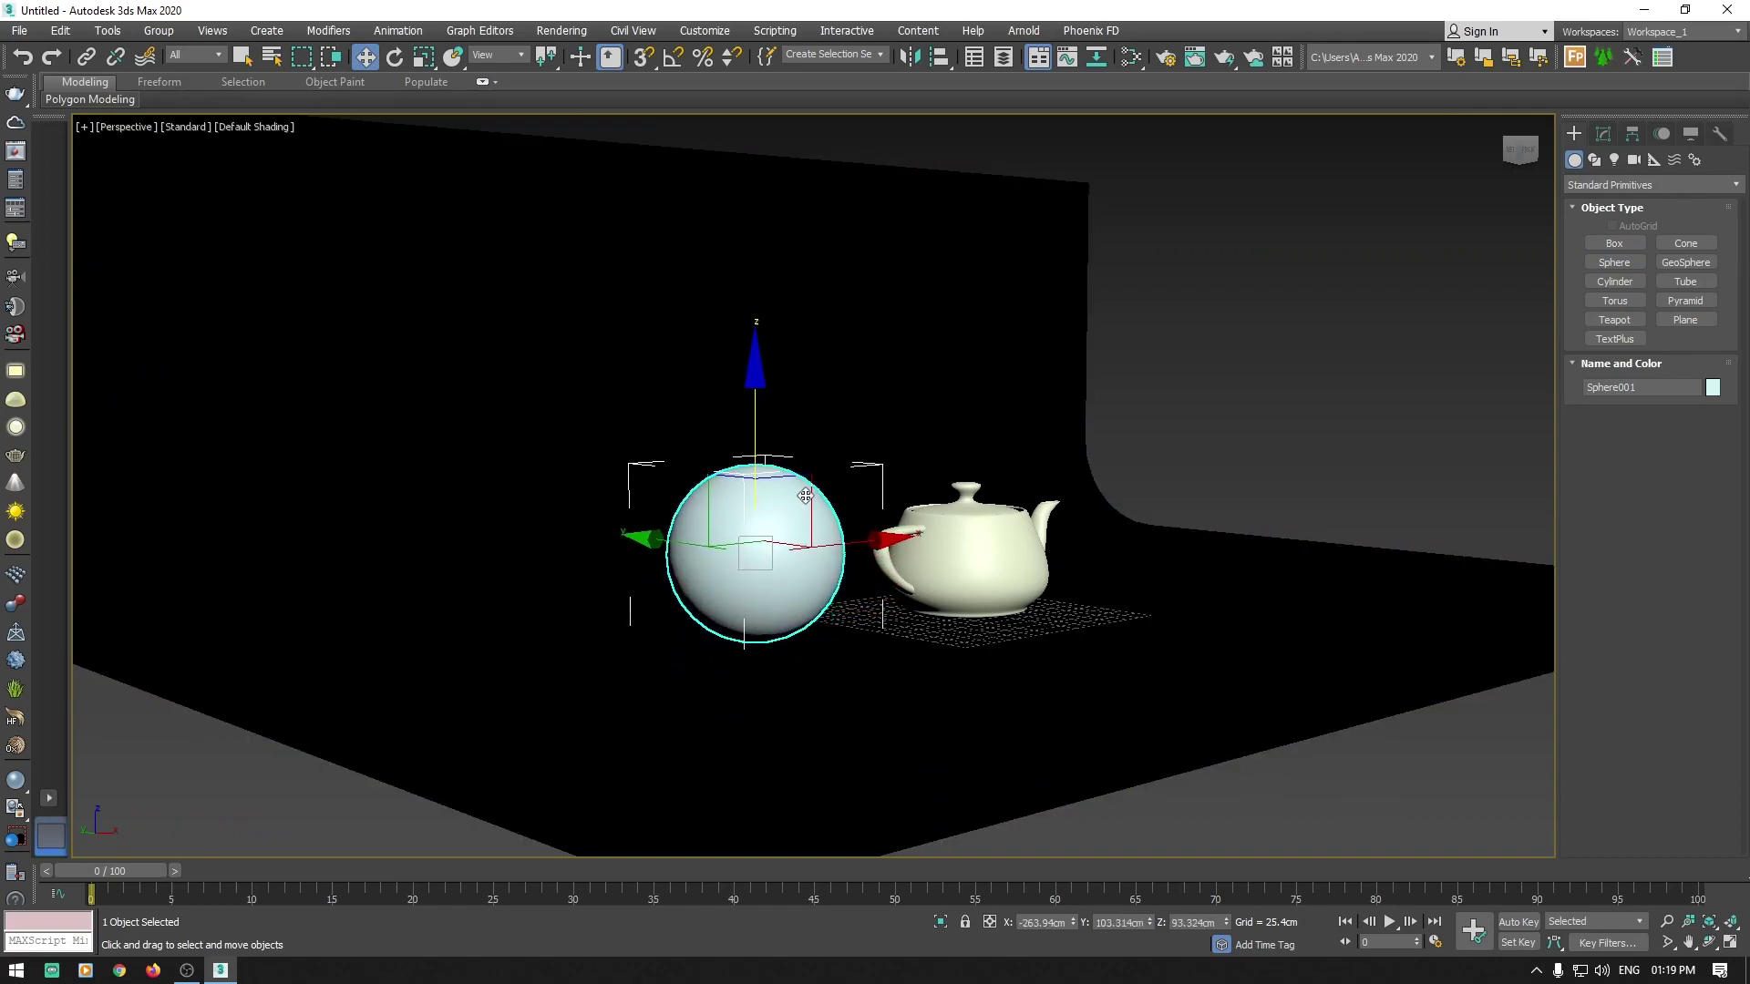
{"action": "key", "text": "f"}
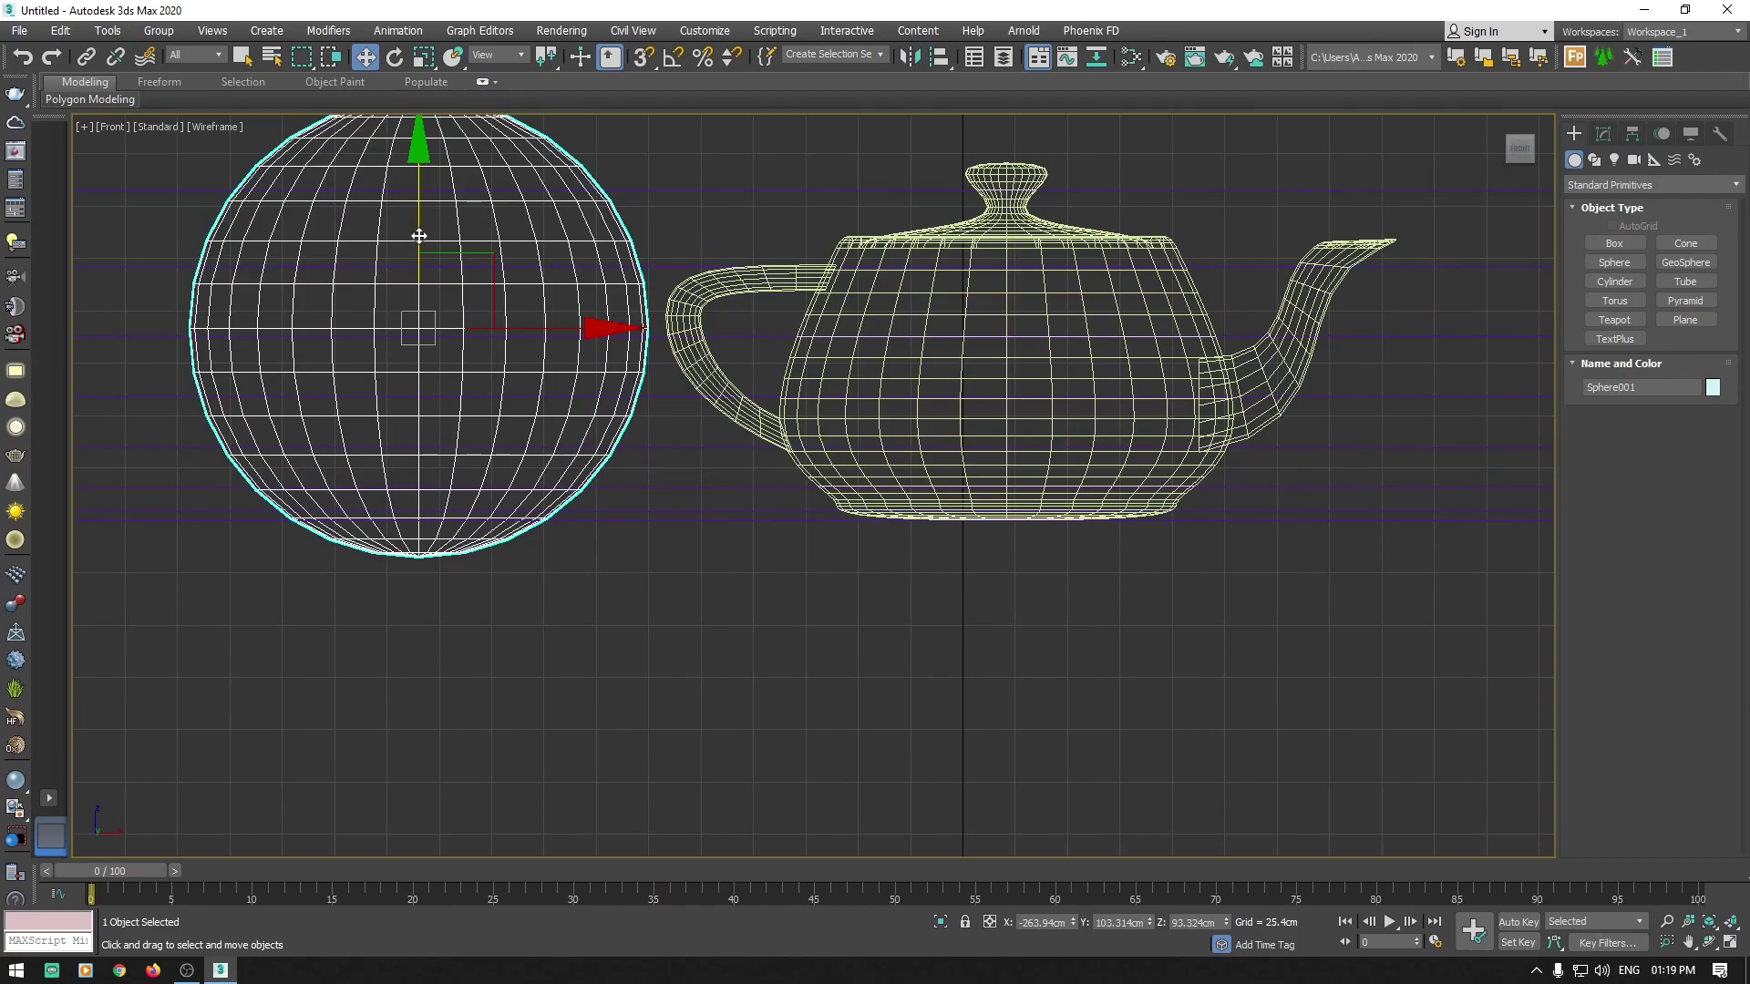
{"action": "mouse_move", "coordinate": [419, 241]}
{"action": "left_mouse_down"}
{"action": "mouse_move", "coordinate": [424, 185]}
{"action": "mouse_move", "coordinate": [430, 199]}
{"action": "left_mouse_up"}
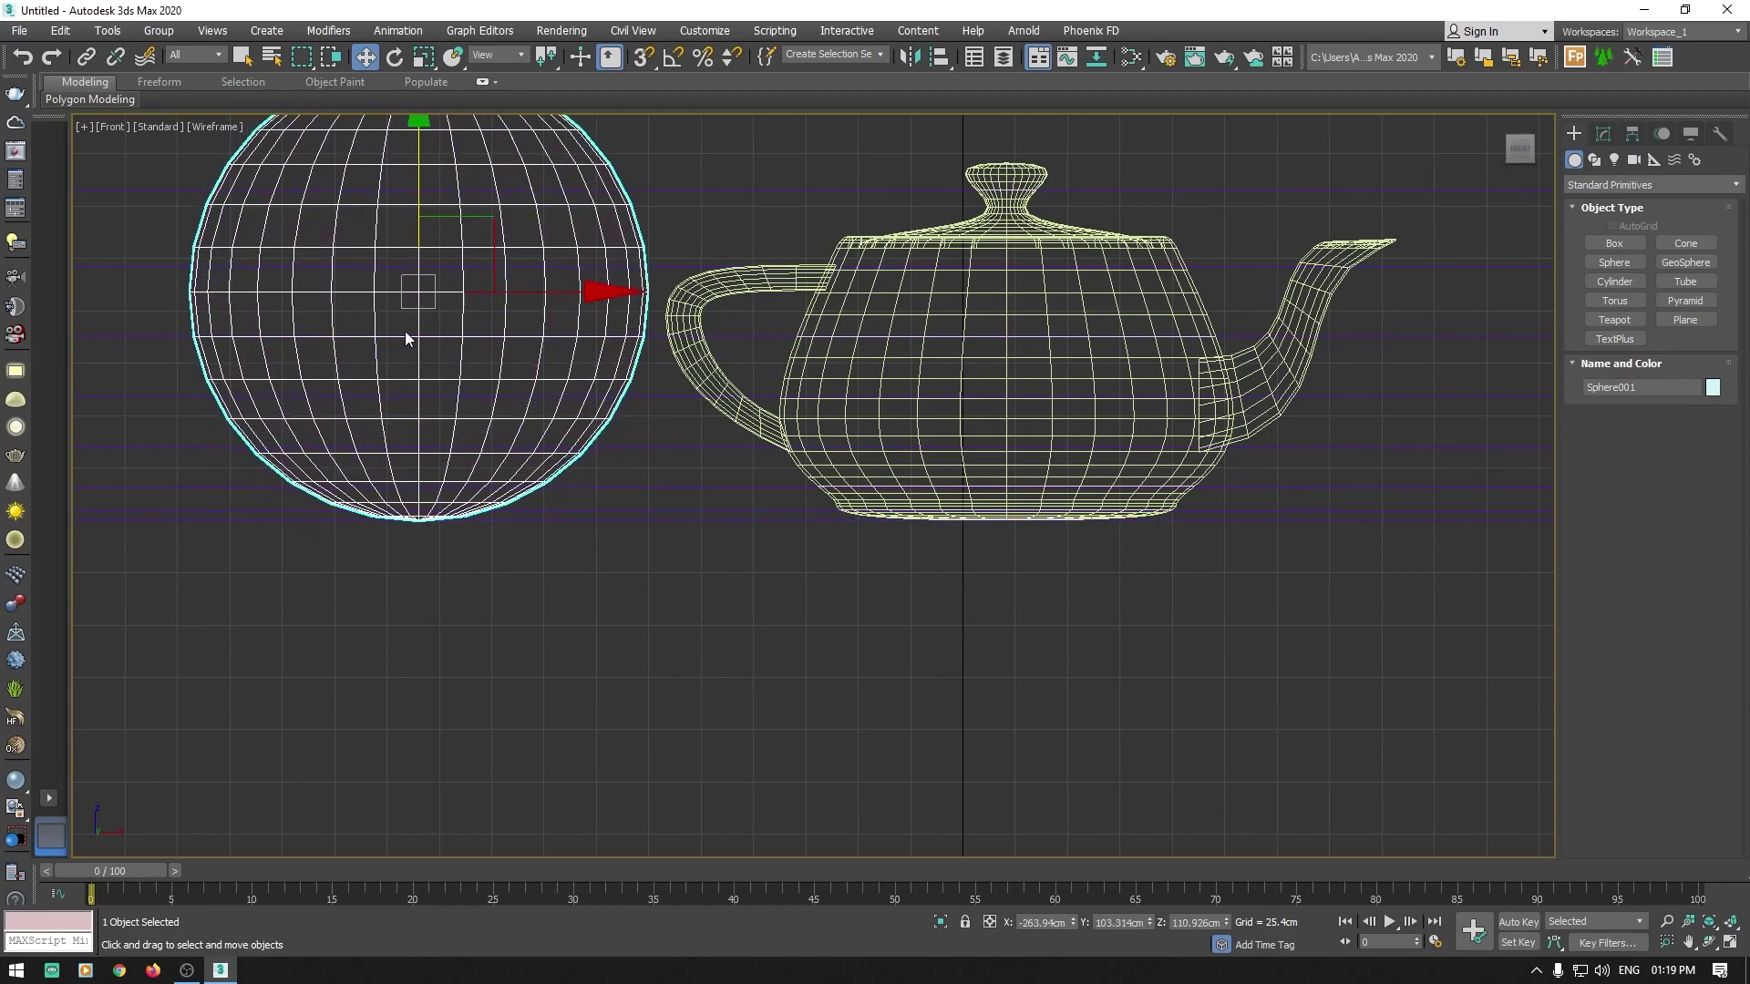
{"action": "key", "text": "p"}
{"action": "mouse_move", "coordinate": [434, 379]}
{"action": "middle_mouse_down", "text": "alt"}
{"action": "mouse_move", "coordinate": [1116, 610]}
{"action": "mouse_move", "coordinate": [1077, 691]}
{"action": "middle_mouse_up", "text": "alt"}
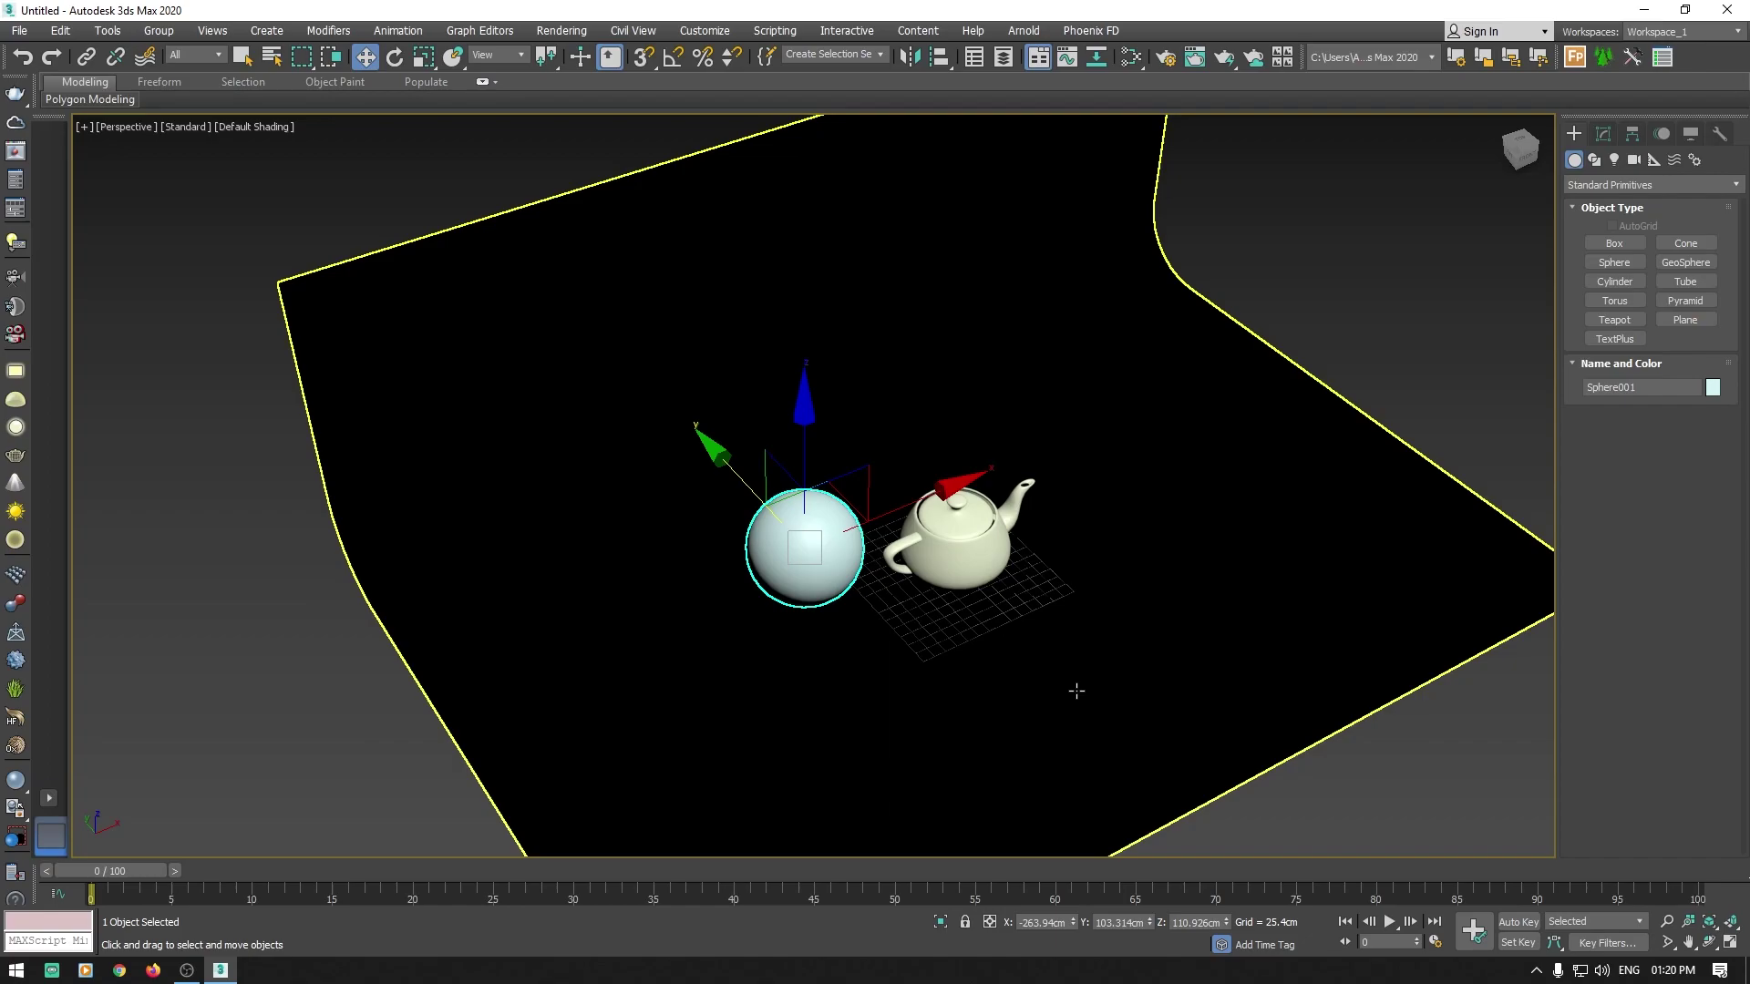
Step: In Render Setup, choose the ActiveShade Mode target and the Arnold renderer
{"action": "left_click", "coordinate": [1170, 70]}
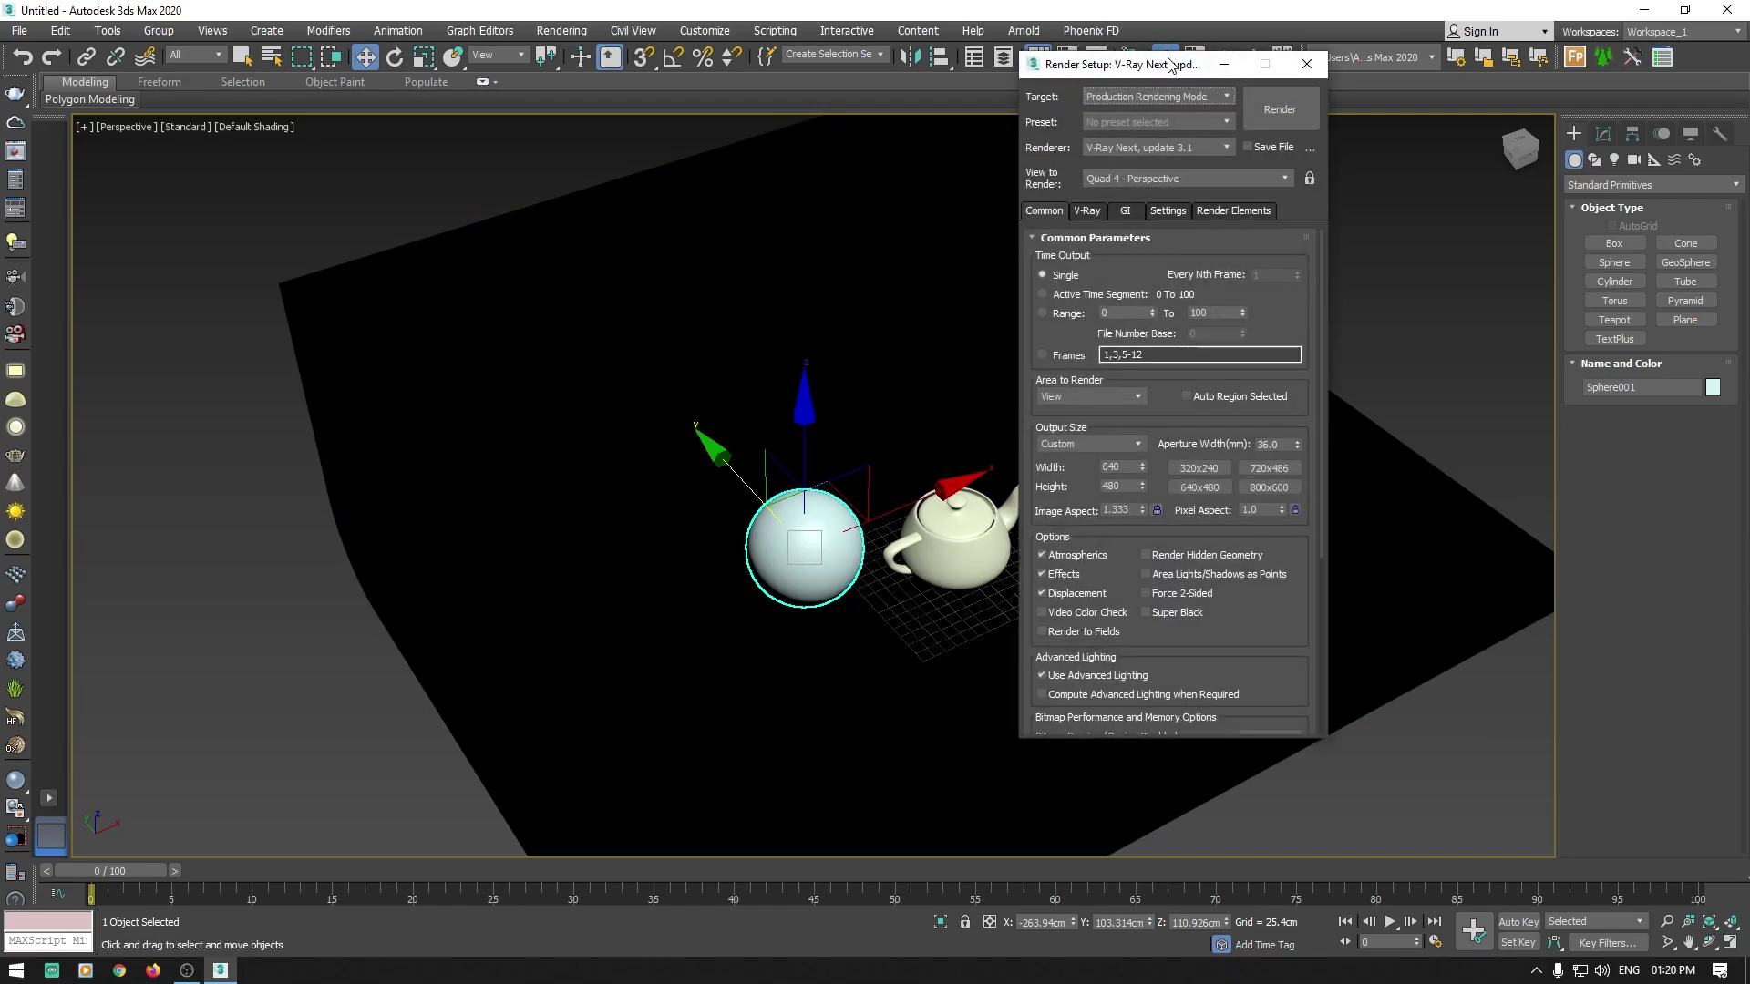
{"action": "mouse_move", "coordinate": [1170, 65]}
{"action": "left_mouse_down"}
{"action": "mouse_move", "coordinate": [859, 185]}
{"action": "mouse_move", "coordinate": [652, 156]}
{"action": "left_mouse_up"}
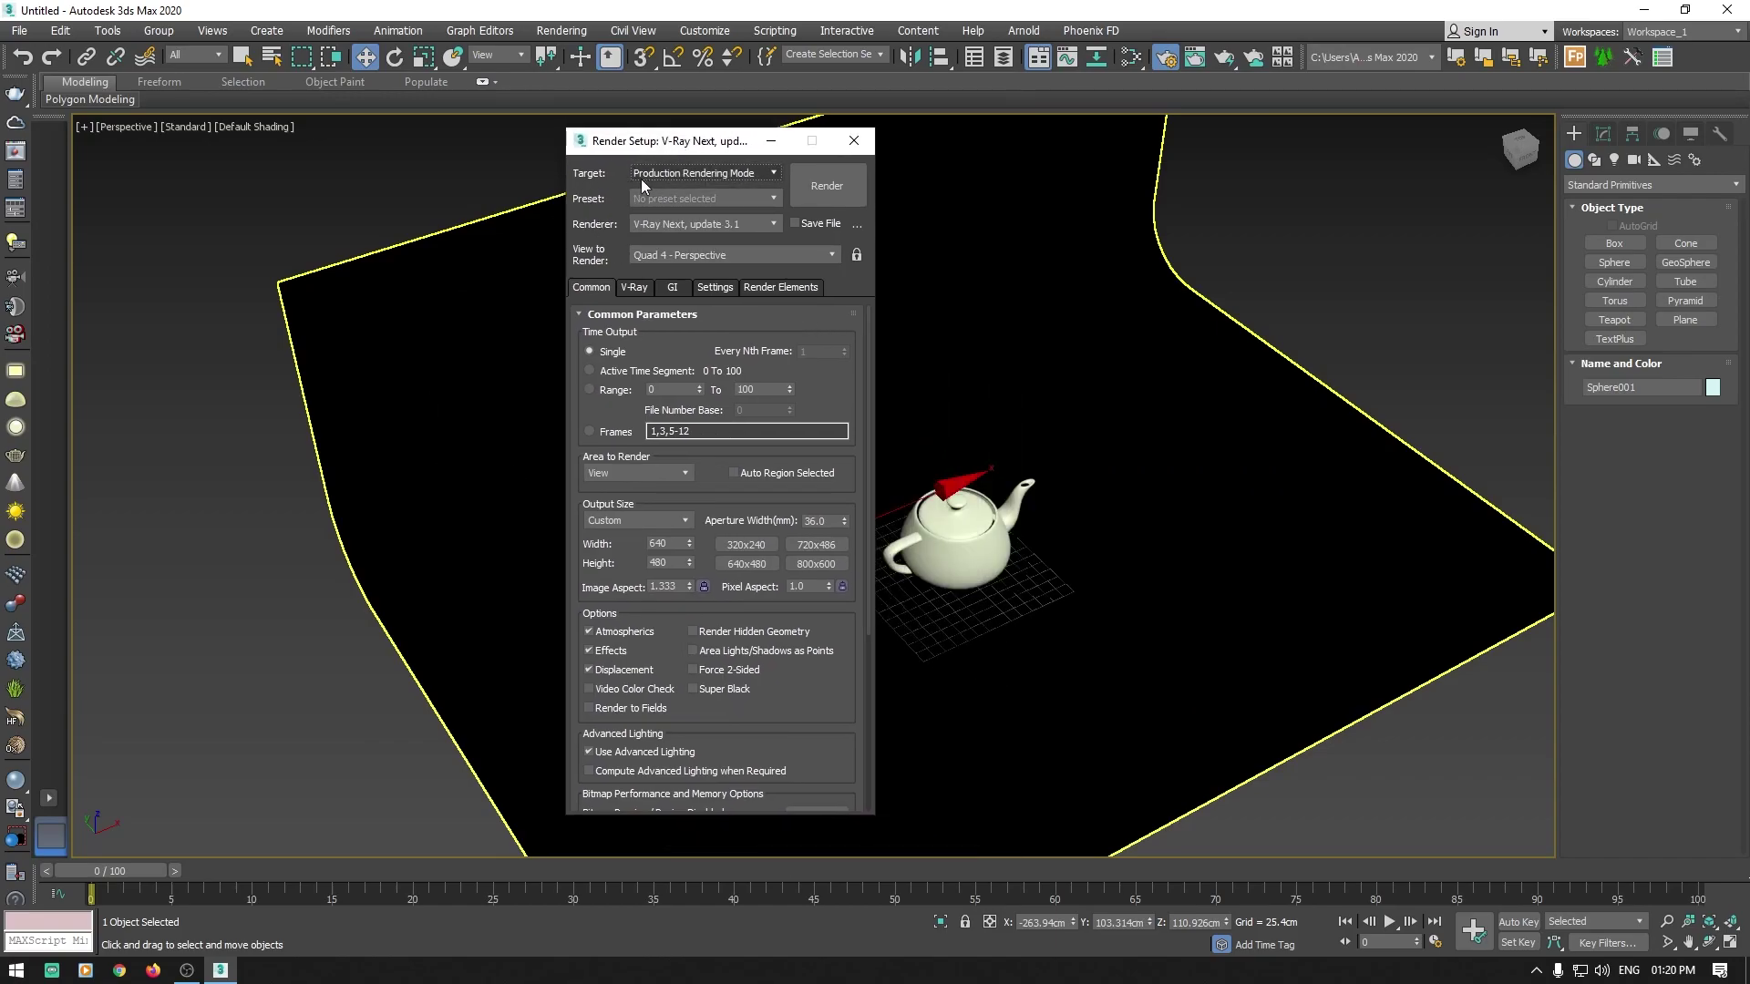
{"action": "left_click", "coordinate": [781, 174]}
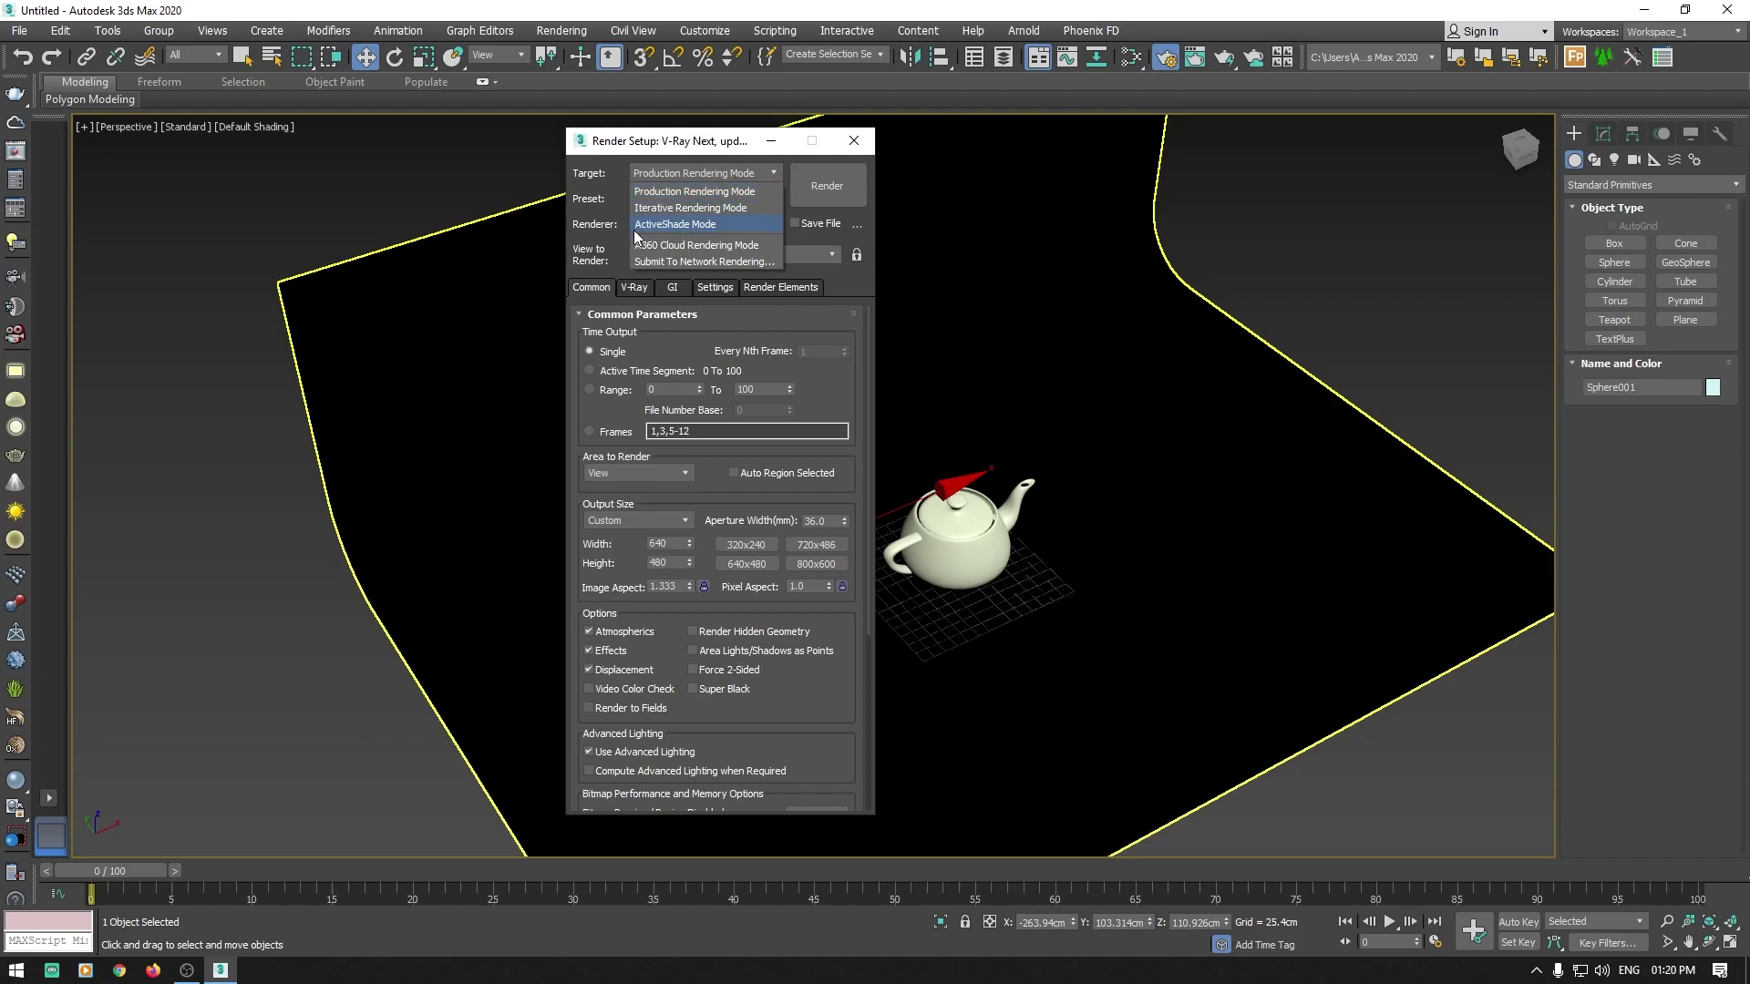
{"action": "left_click", "coordinate": [731, 224]}
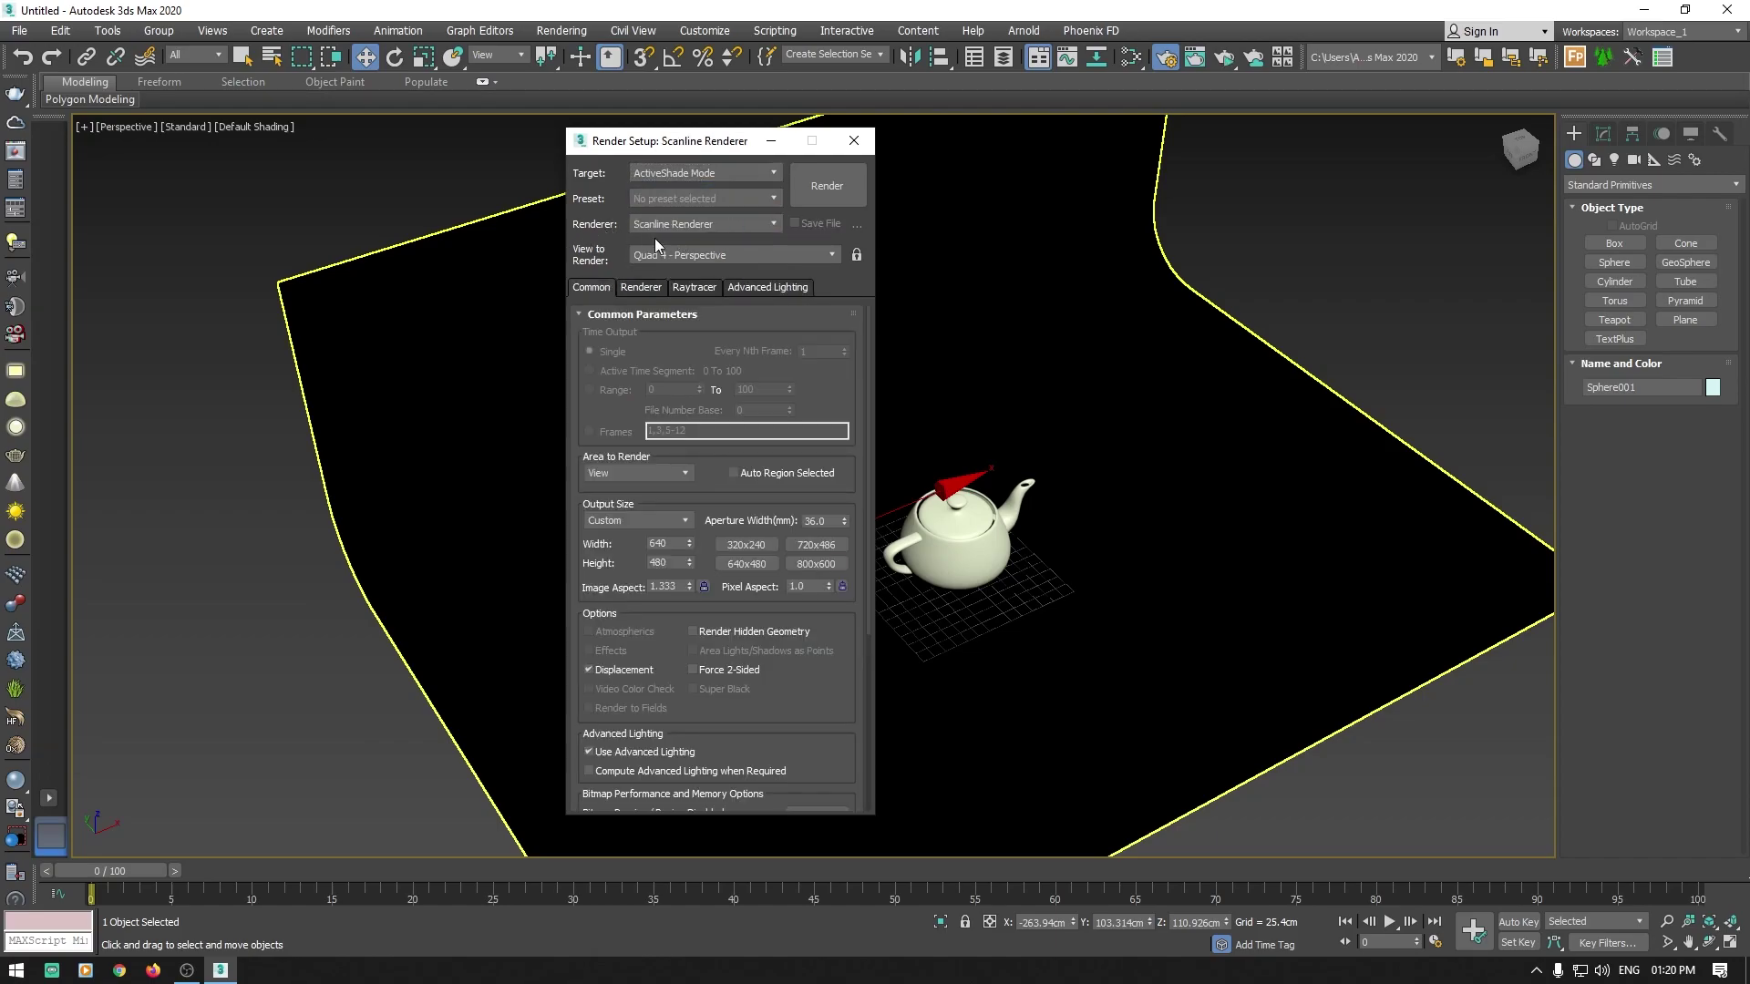
{"action": "left_click", "coordinate": [743, 224]}
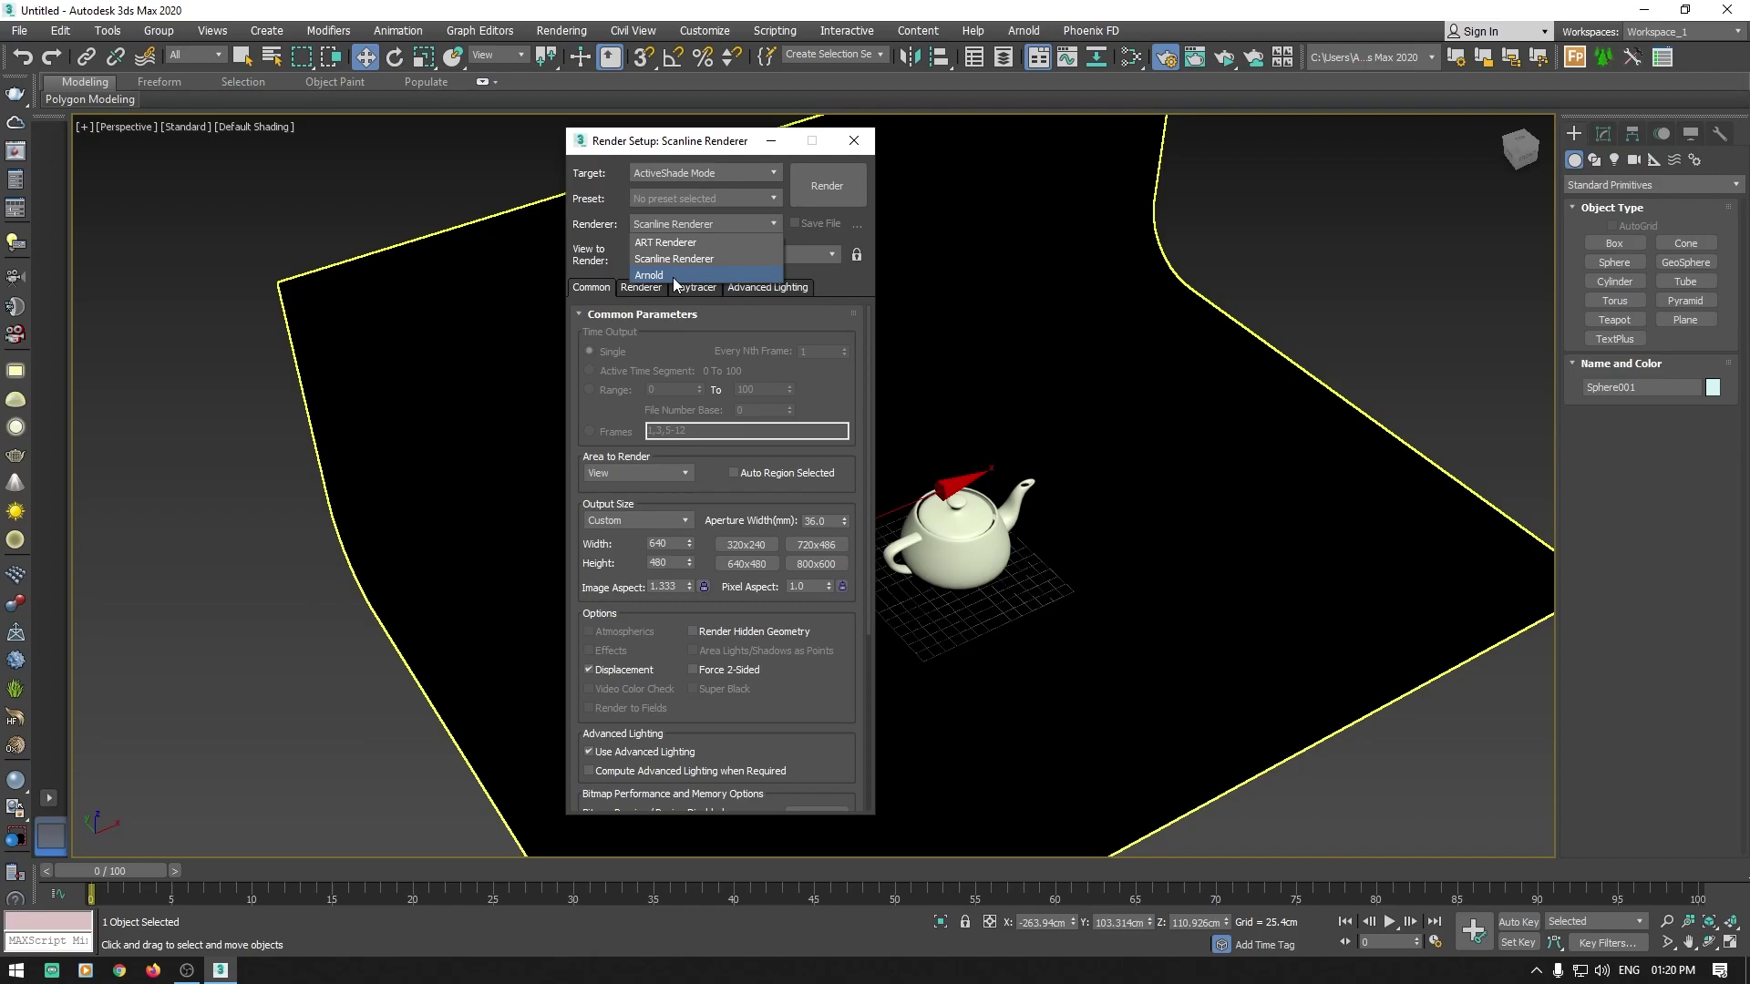
{"action": "left_click", "coordinate": [675, 275]}
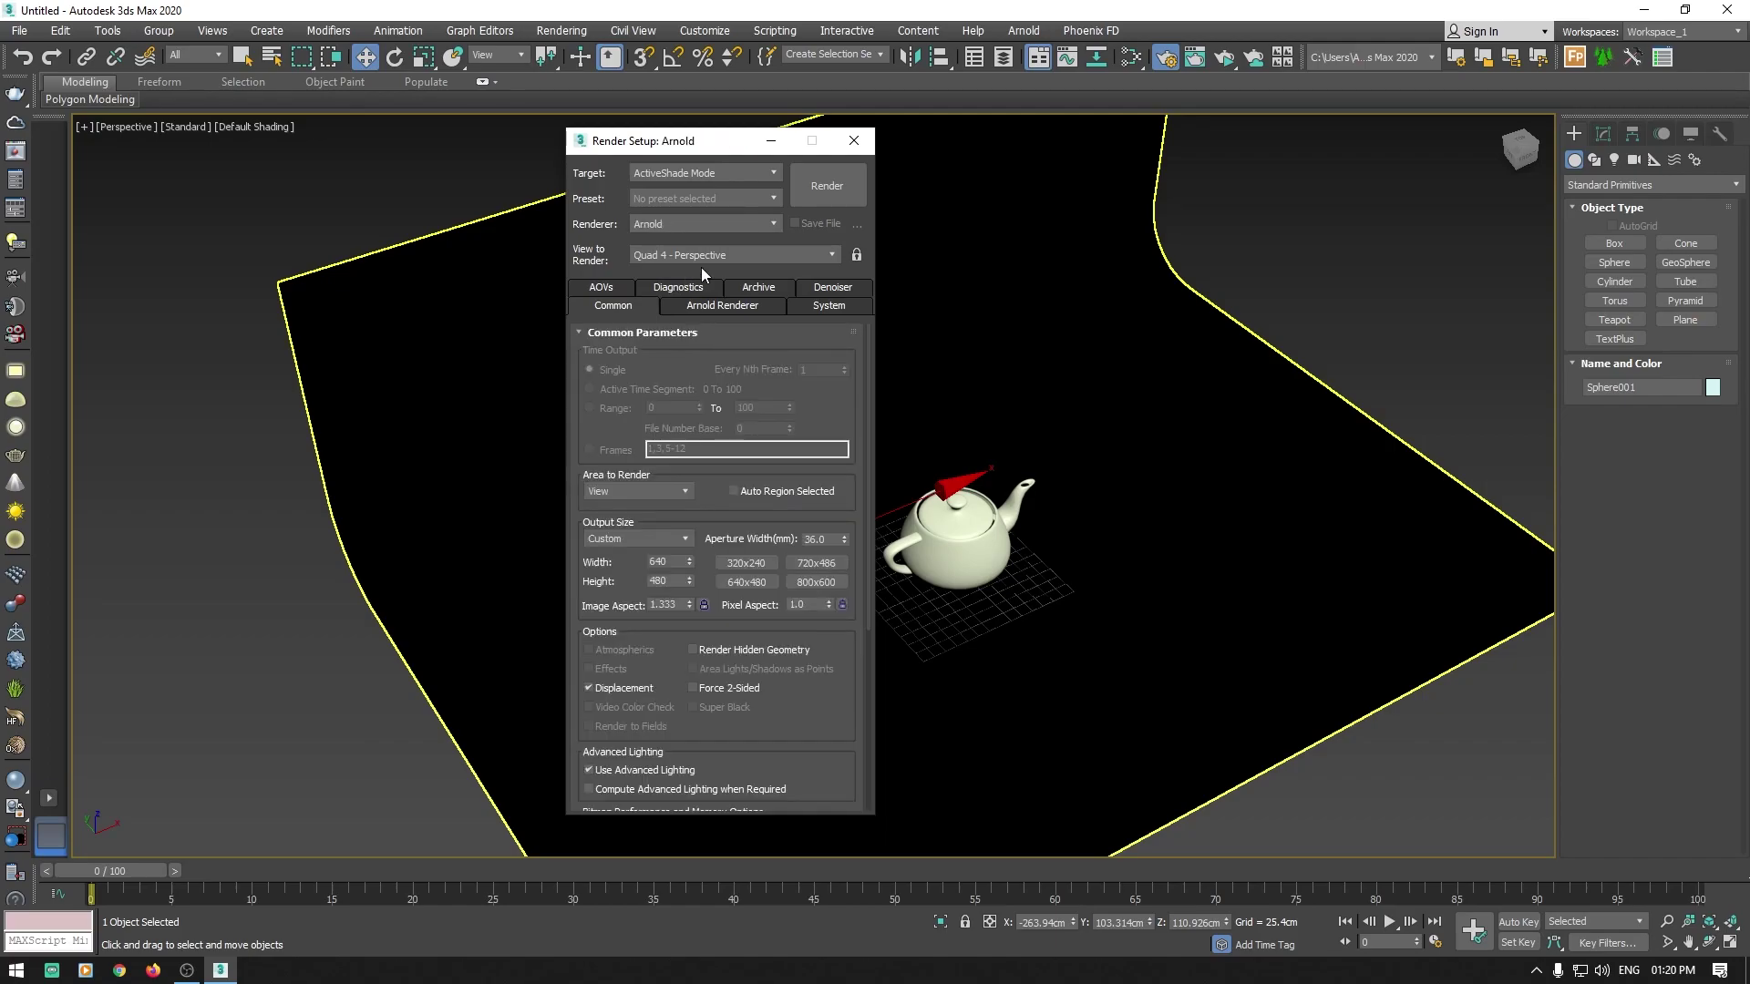
{"action": "mouse_move", "coordinate": [713, 149]}
{"action": "left_mouse_down"}
{"action": "mouse_move", "coordinate": [1325, 36]}
{"action": "mouse_move", "coordinate": [1289, 53]}
{"action": "left_mouse_up"}
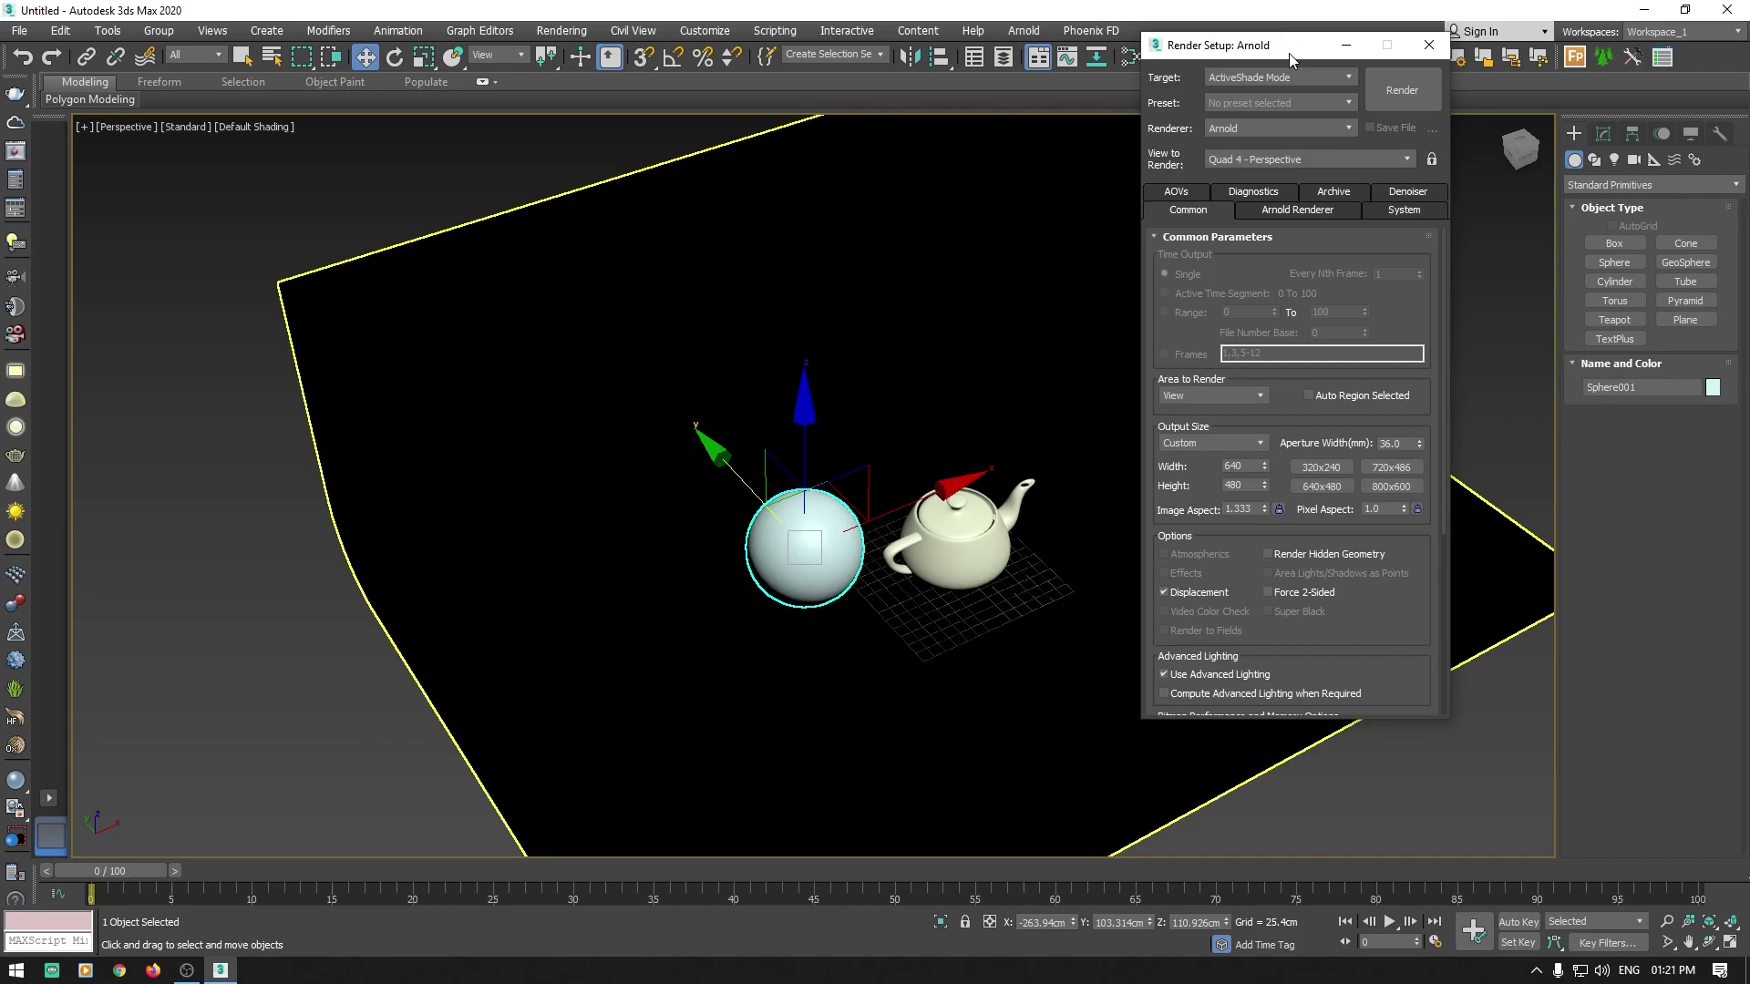
Step: Set output size to the HDTV (video) preset at 1920x1080 and expand Assign Renderer
{"action": "left_click", "coordinate": [1193, 441]}
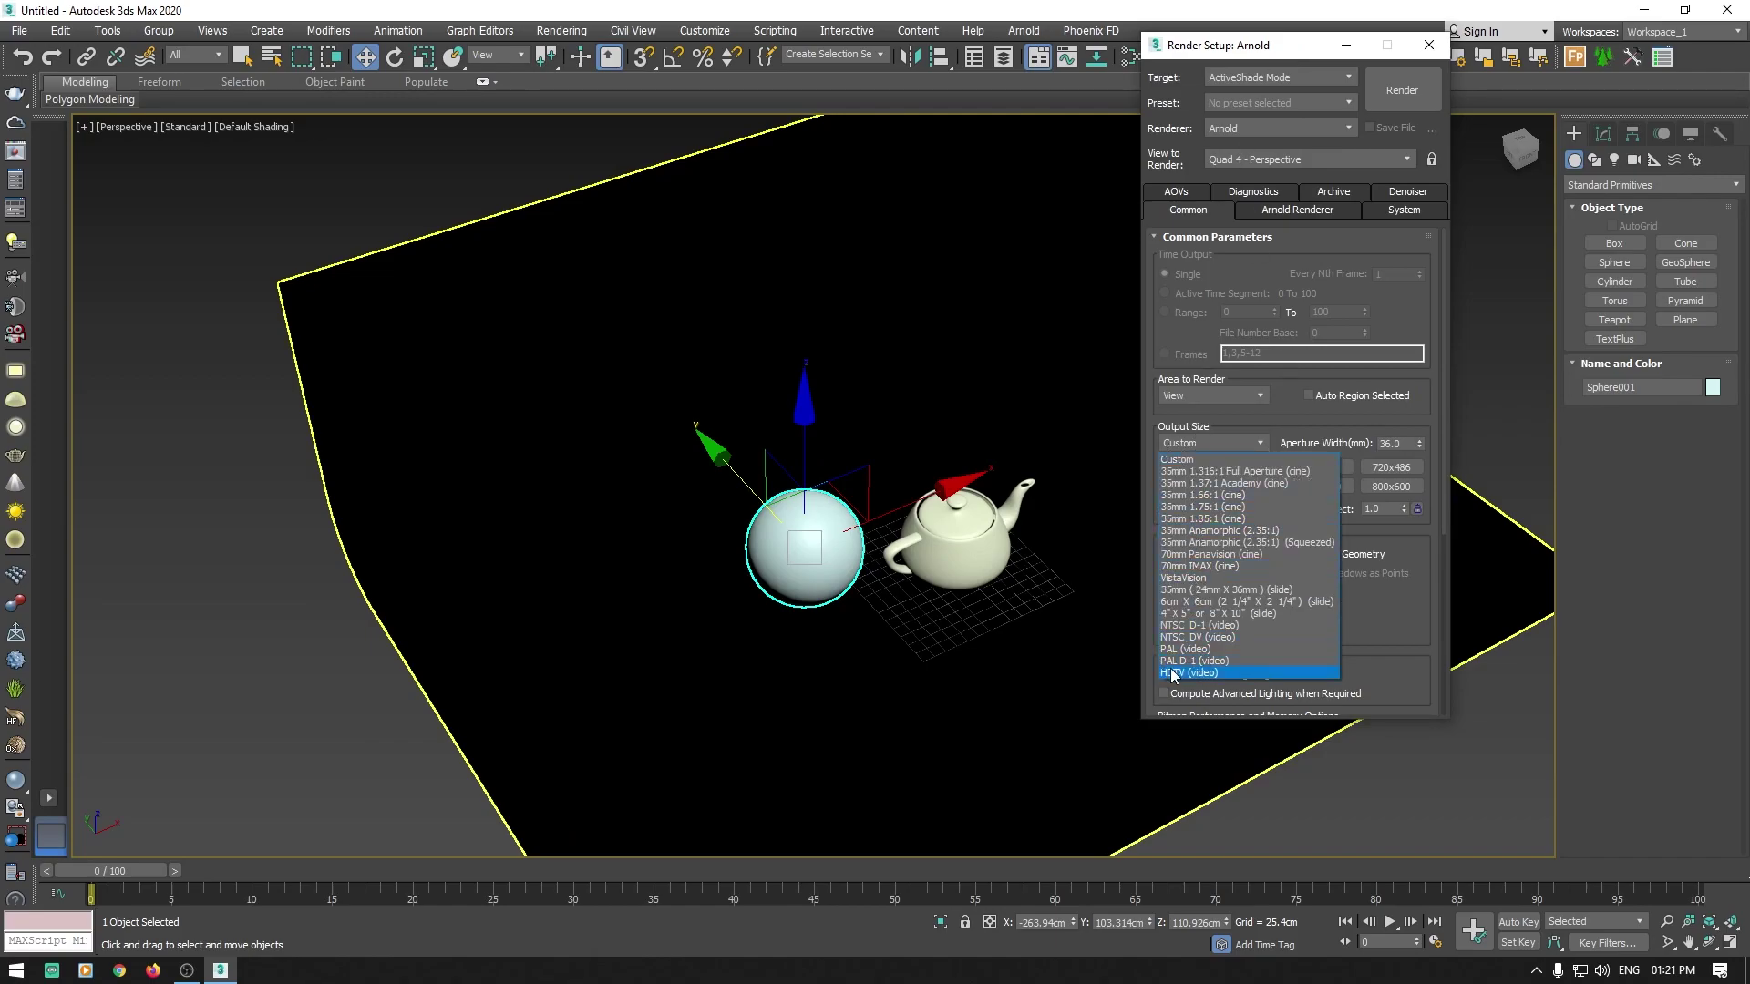
{"action": "left_click", "coordinate": [1243, 670]}
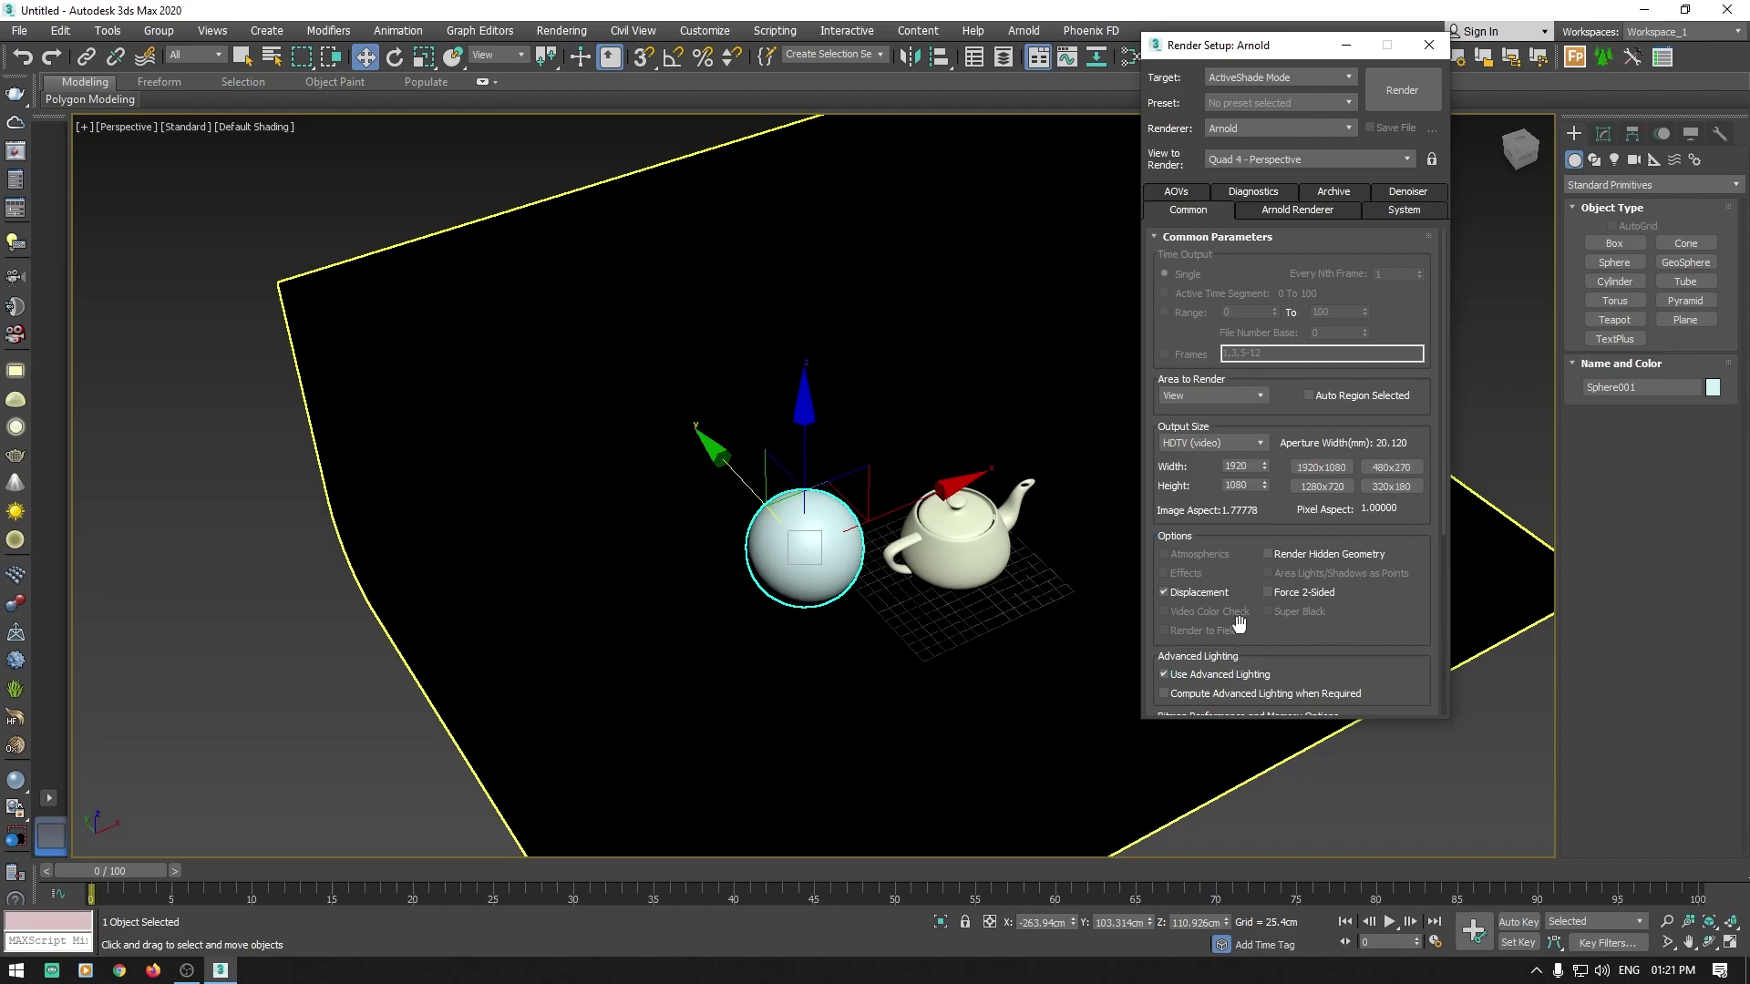
{"action": "left_click", "coordinate": [1336, 488]}
{"action": "left_click", "coordinate": [1342, 470]}
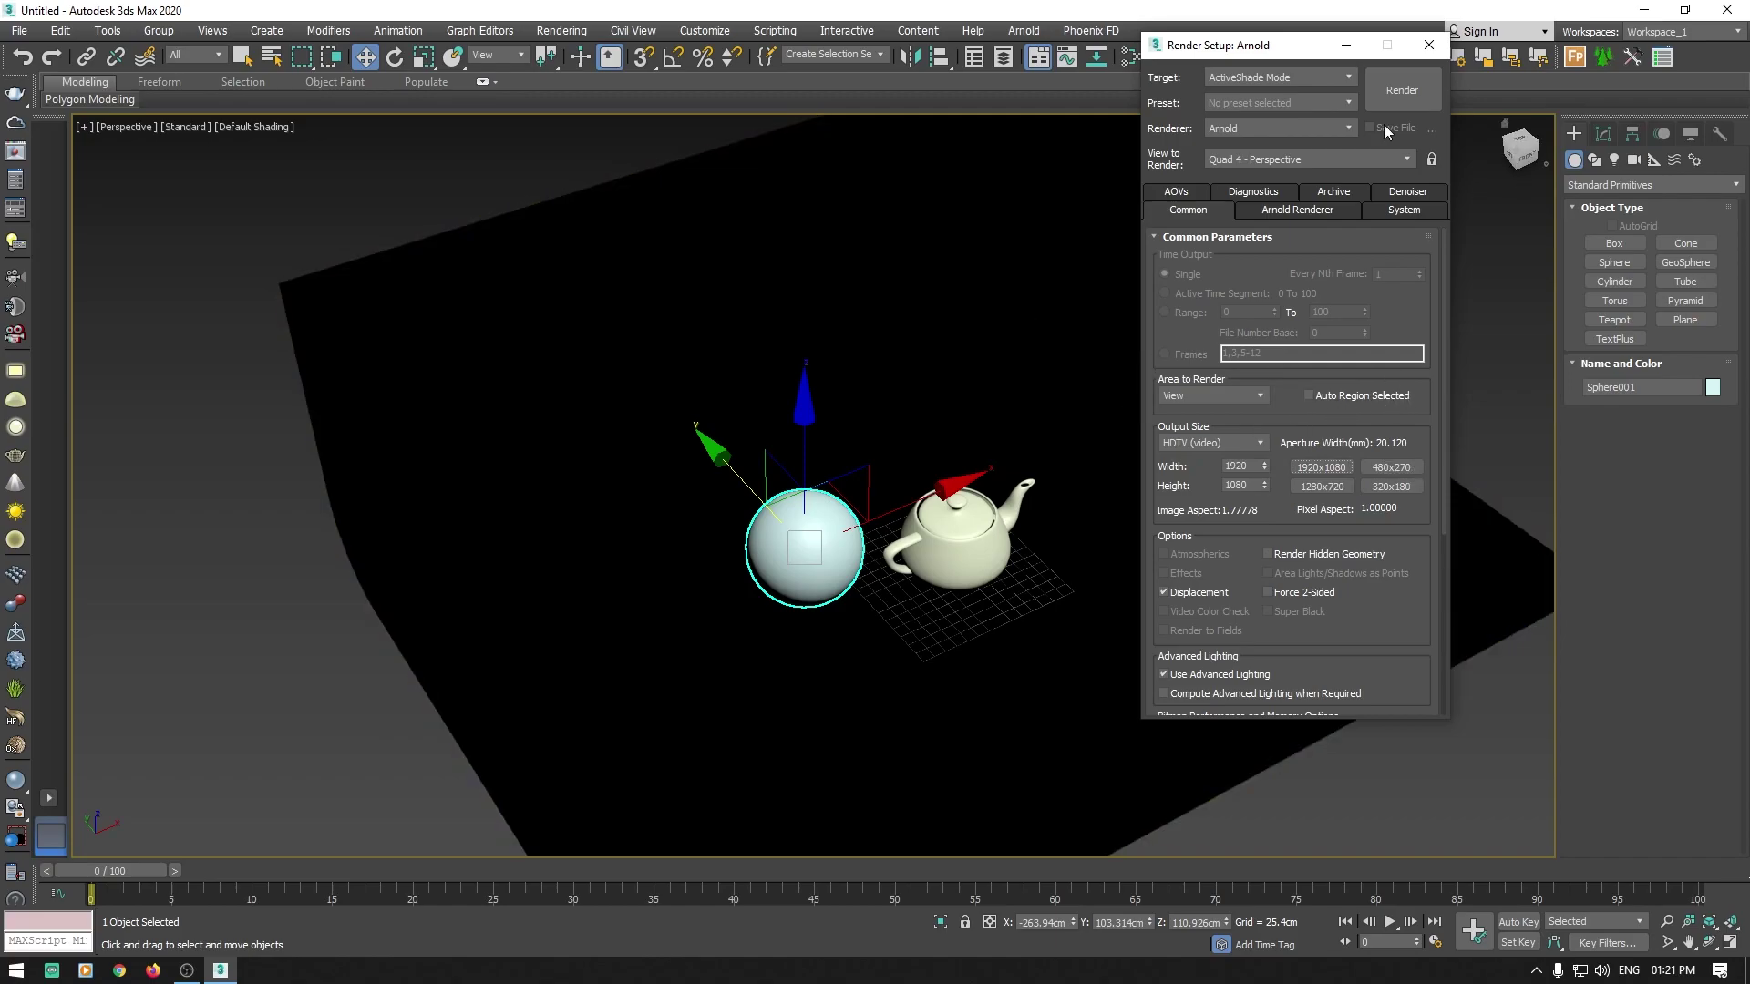
{"action": "left_click_drag", "start_coordinate": [1391, 693], "coordinate": [1393, 353]}
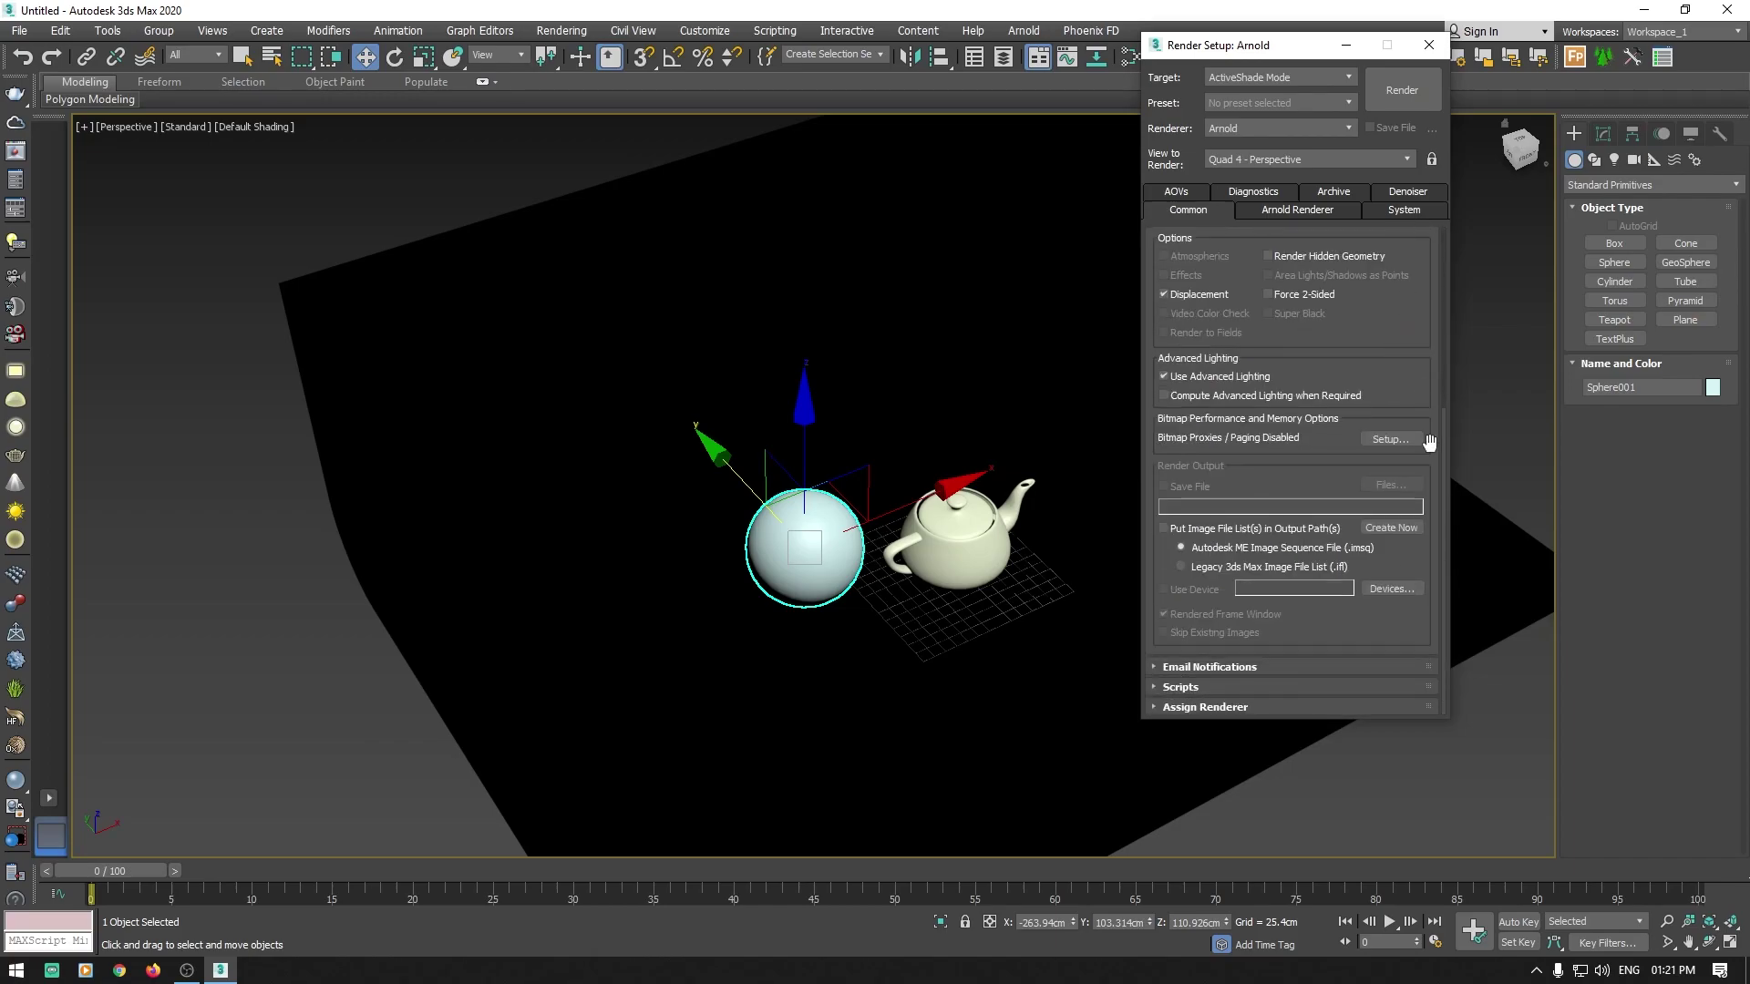
{"action": "left_click", "coordinate": [1205, 703]}
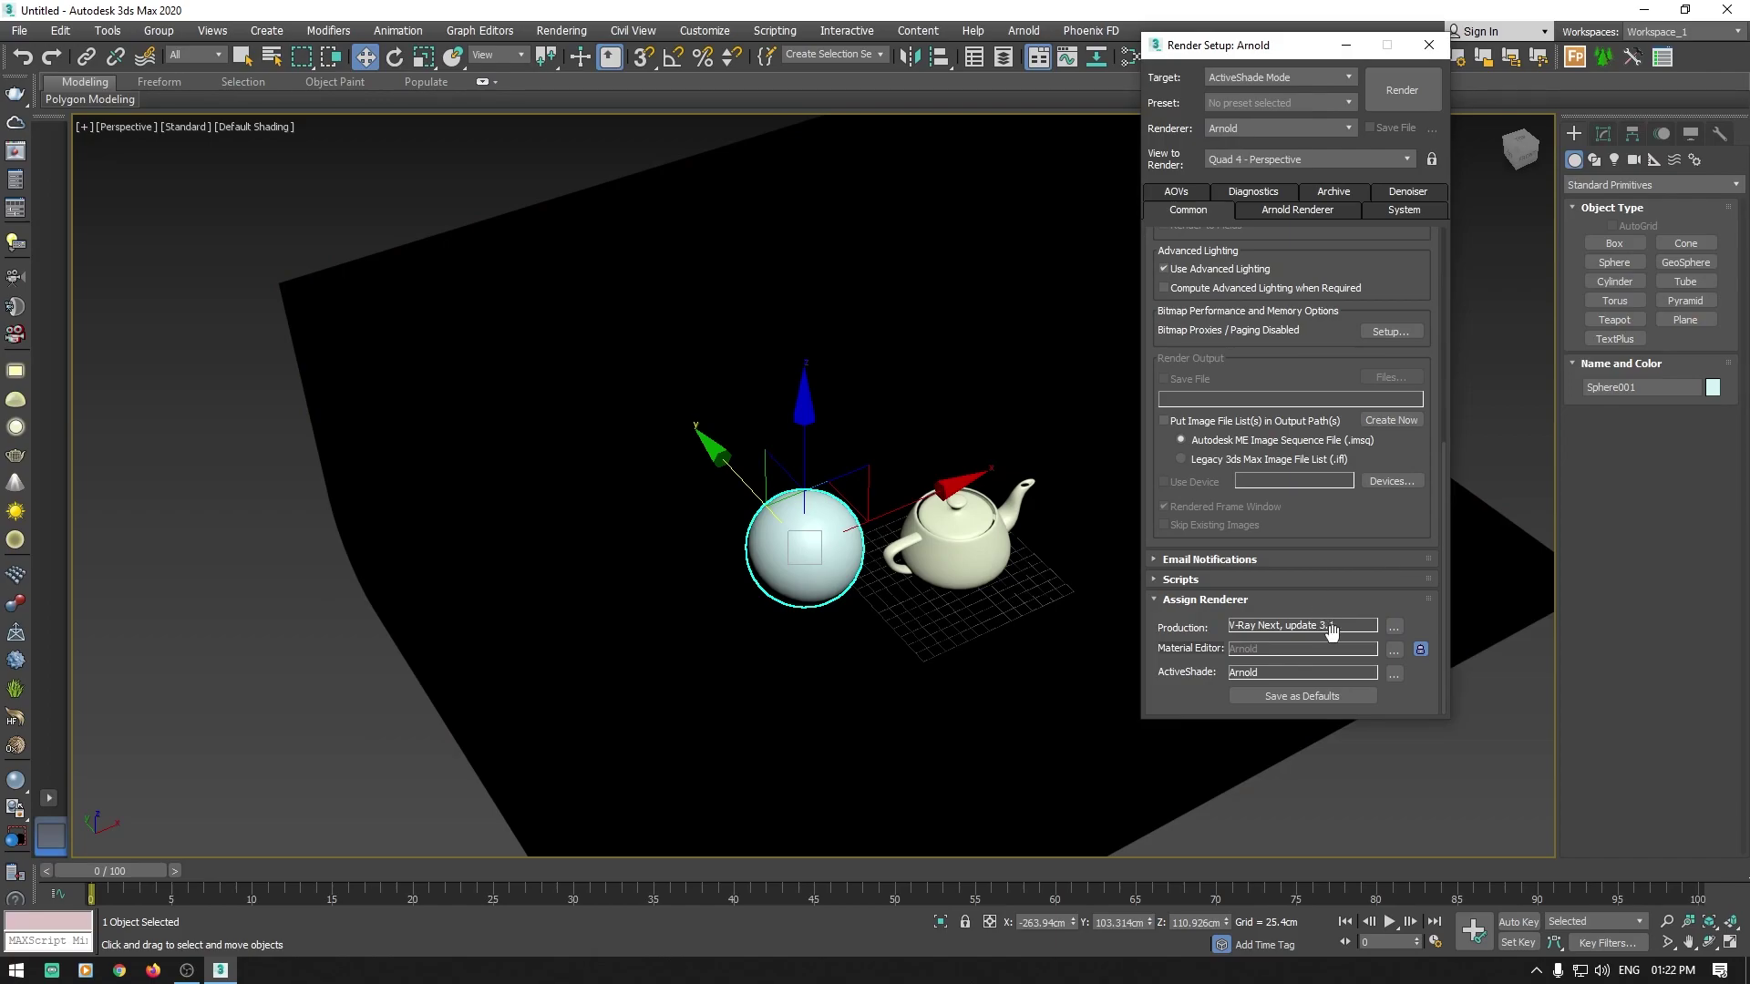
Step: Assign Arnold as the Production renderer in Assign Renderer
{"action": "left_click", "coordinate": [1400, 626]}
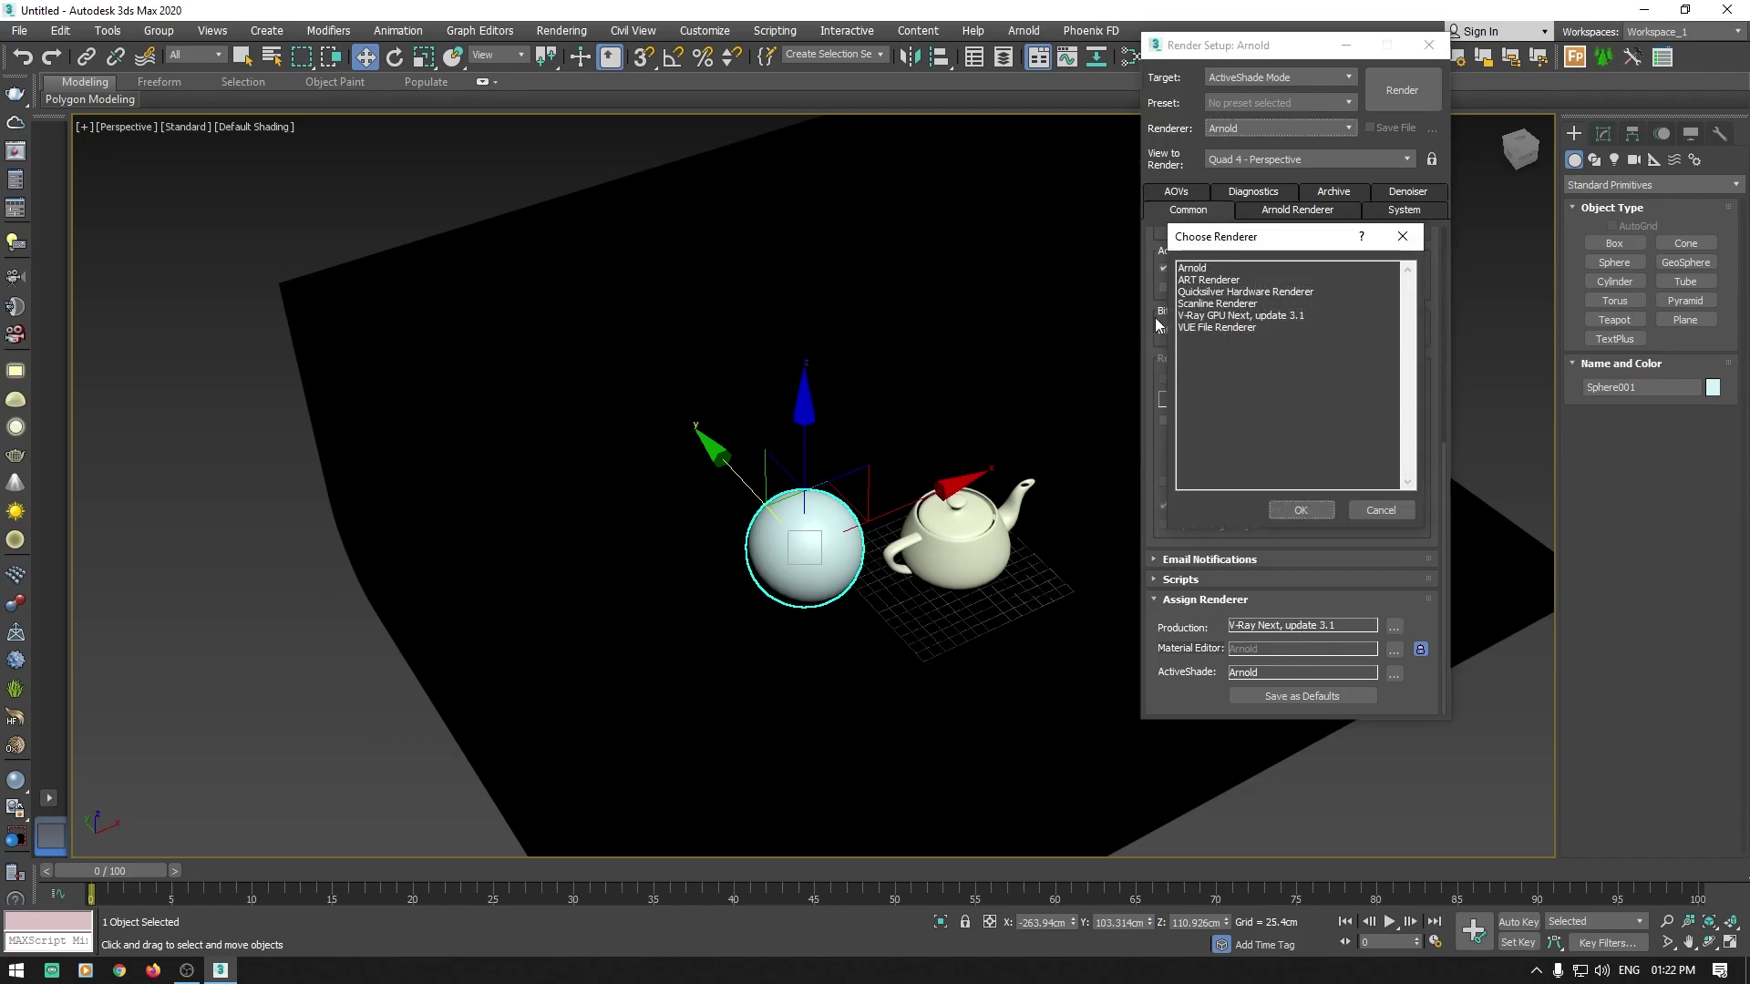
{"action": "left_click", "coordinate": [1203, 271]}
{"action": "left_click", "coordinate": [1299, 506]}
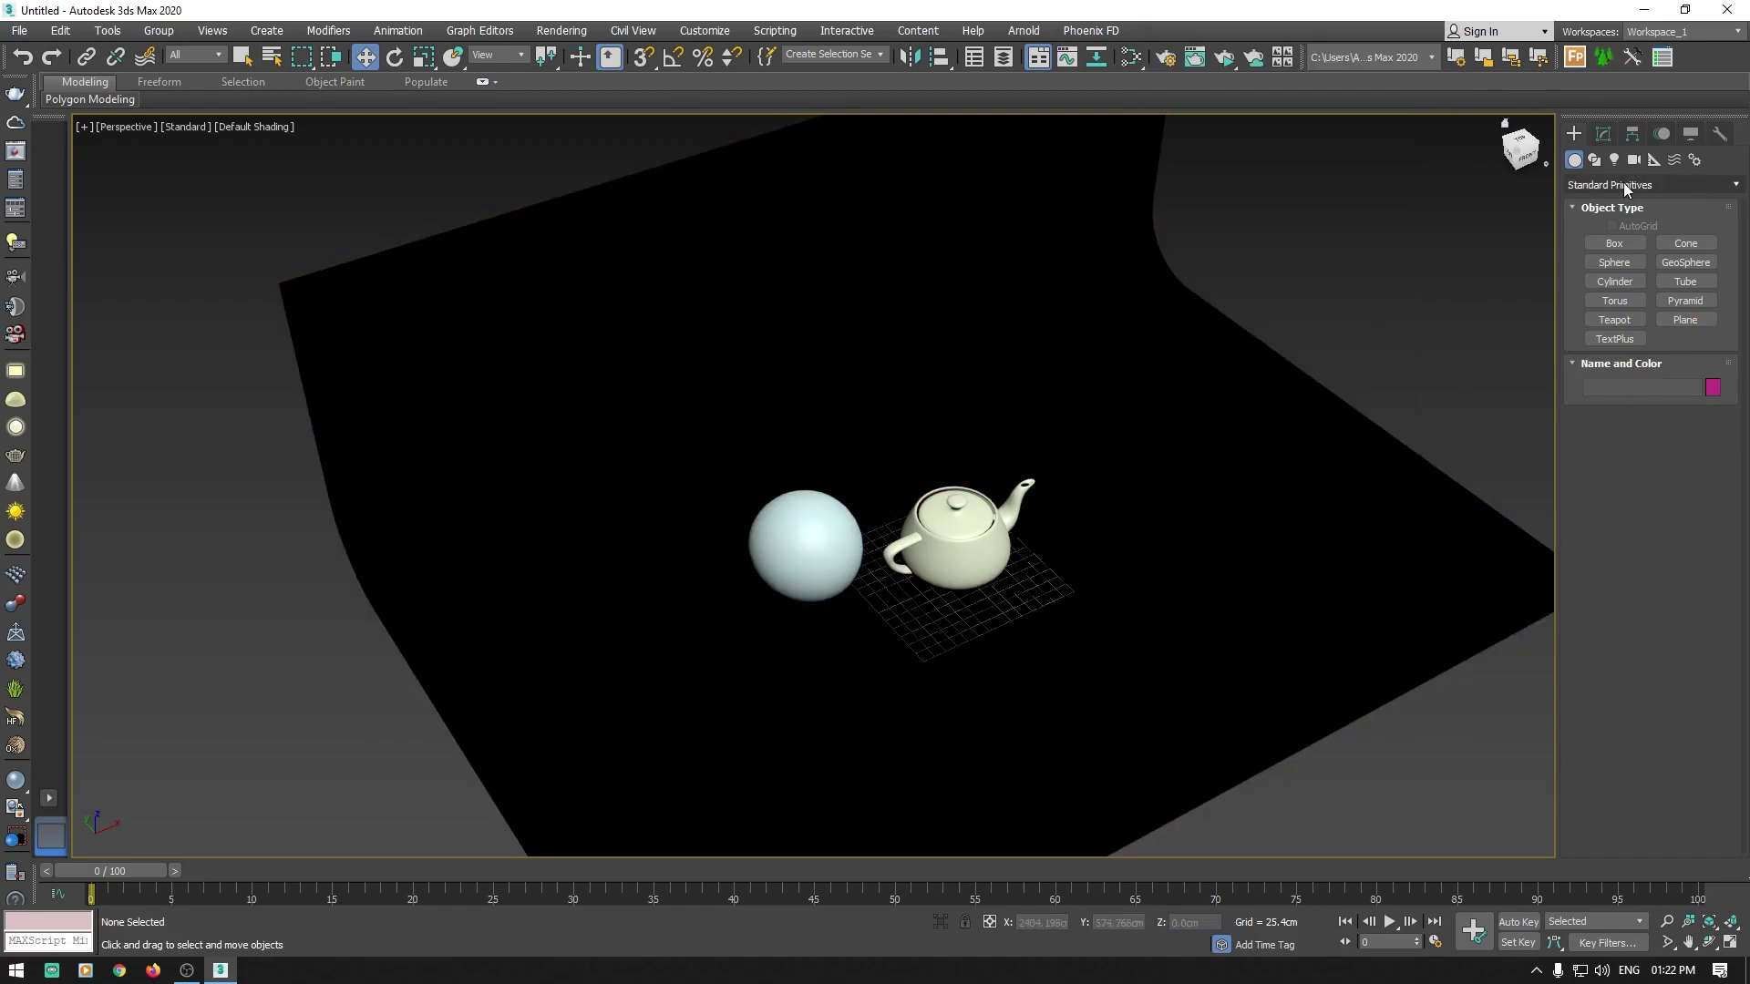
Step: Pick Arnold Light from the Arnold light category and widen the command panel
{"action": "left_click", "coordinate": [1613, 162]}
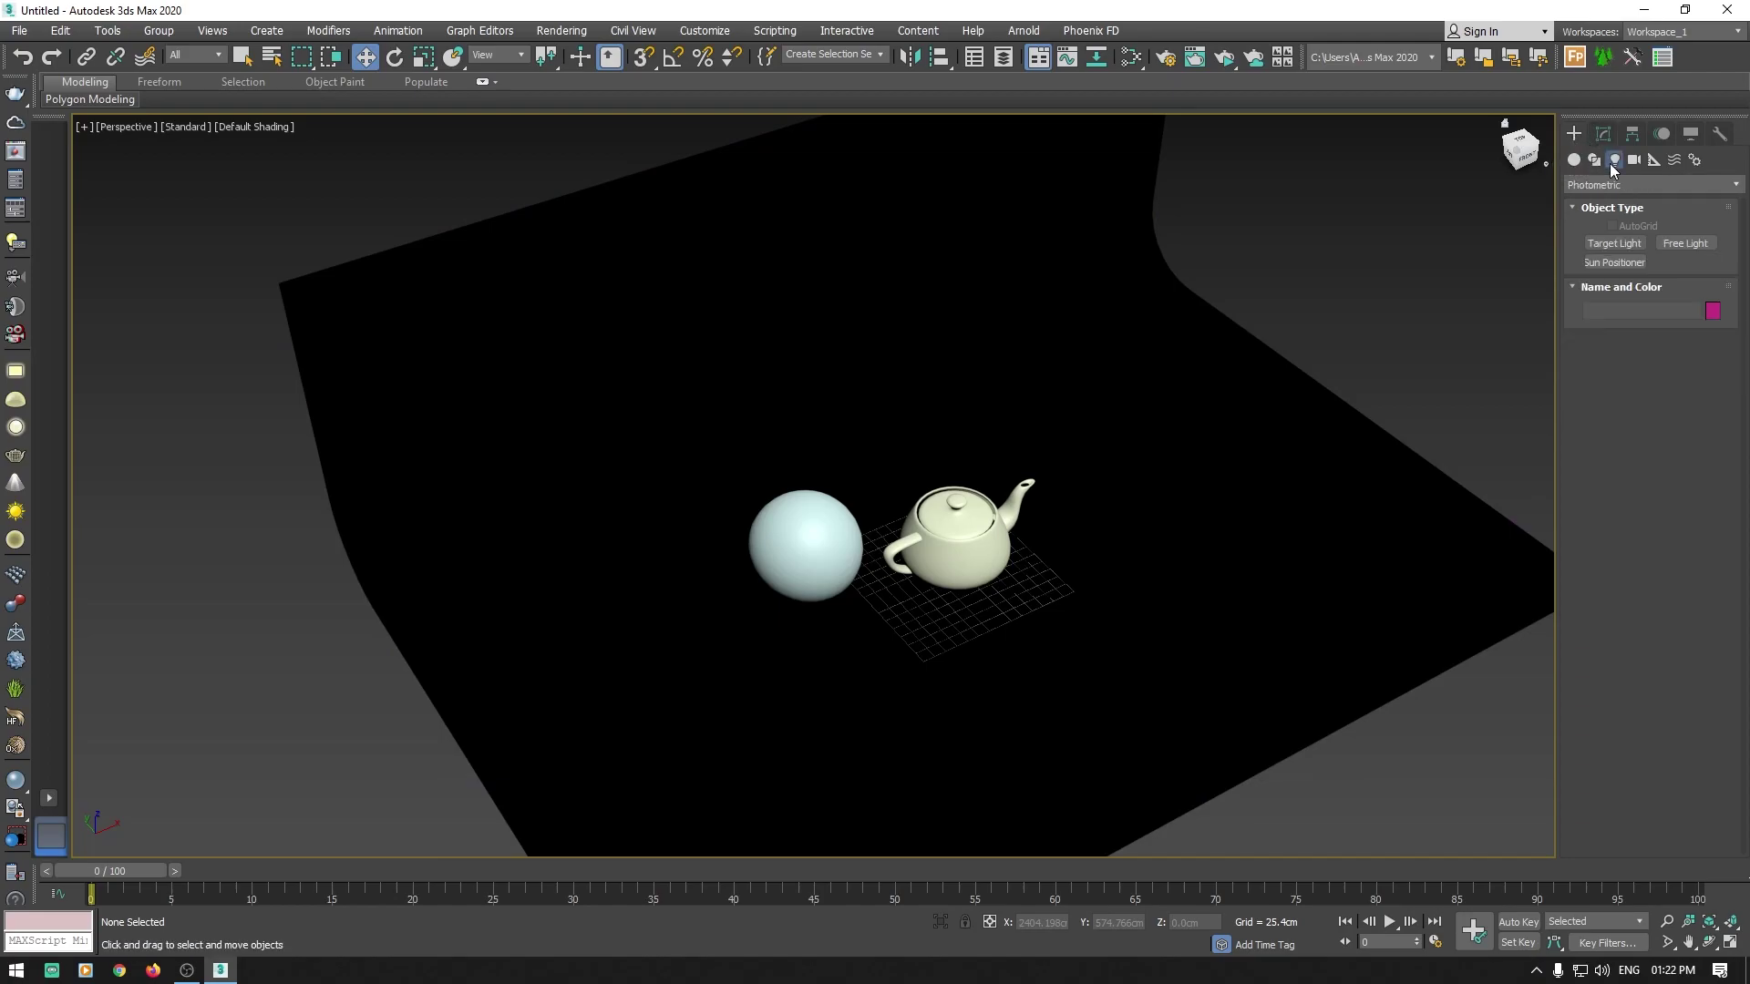
{"action": "left_click", "coordinate": [1633, 186]}
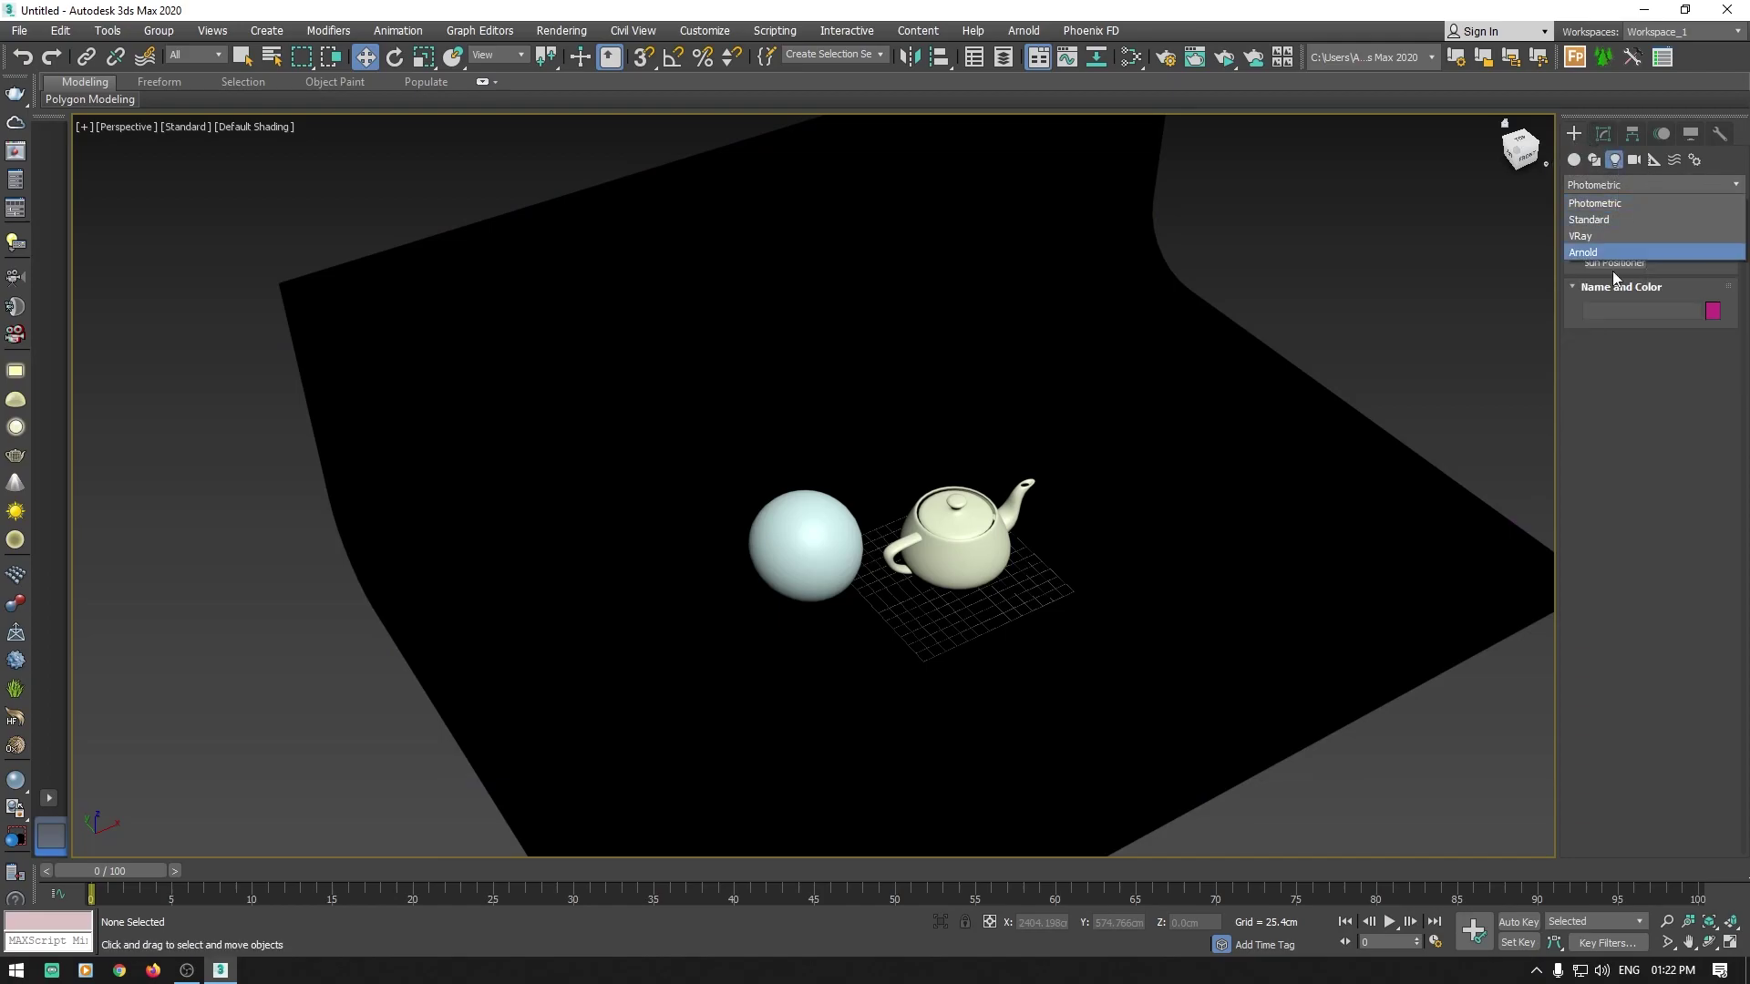
{"action": "left_click", "coordinate": [1626, 251]}
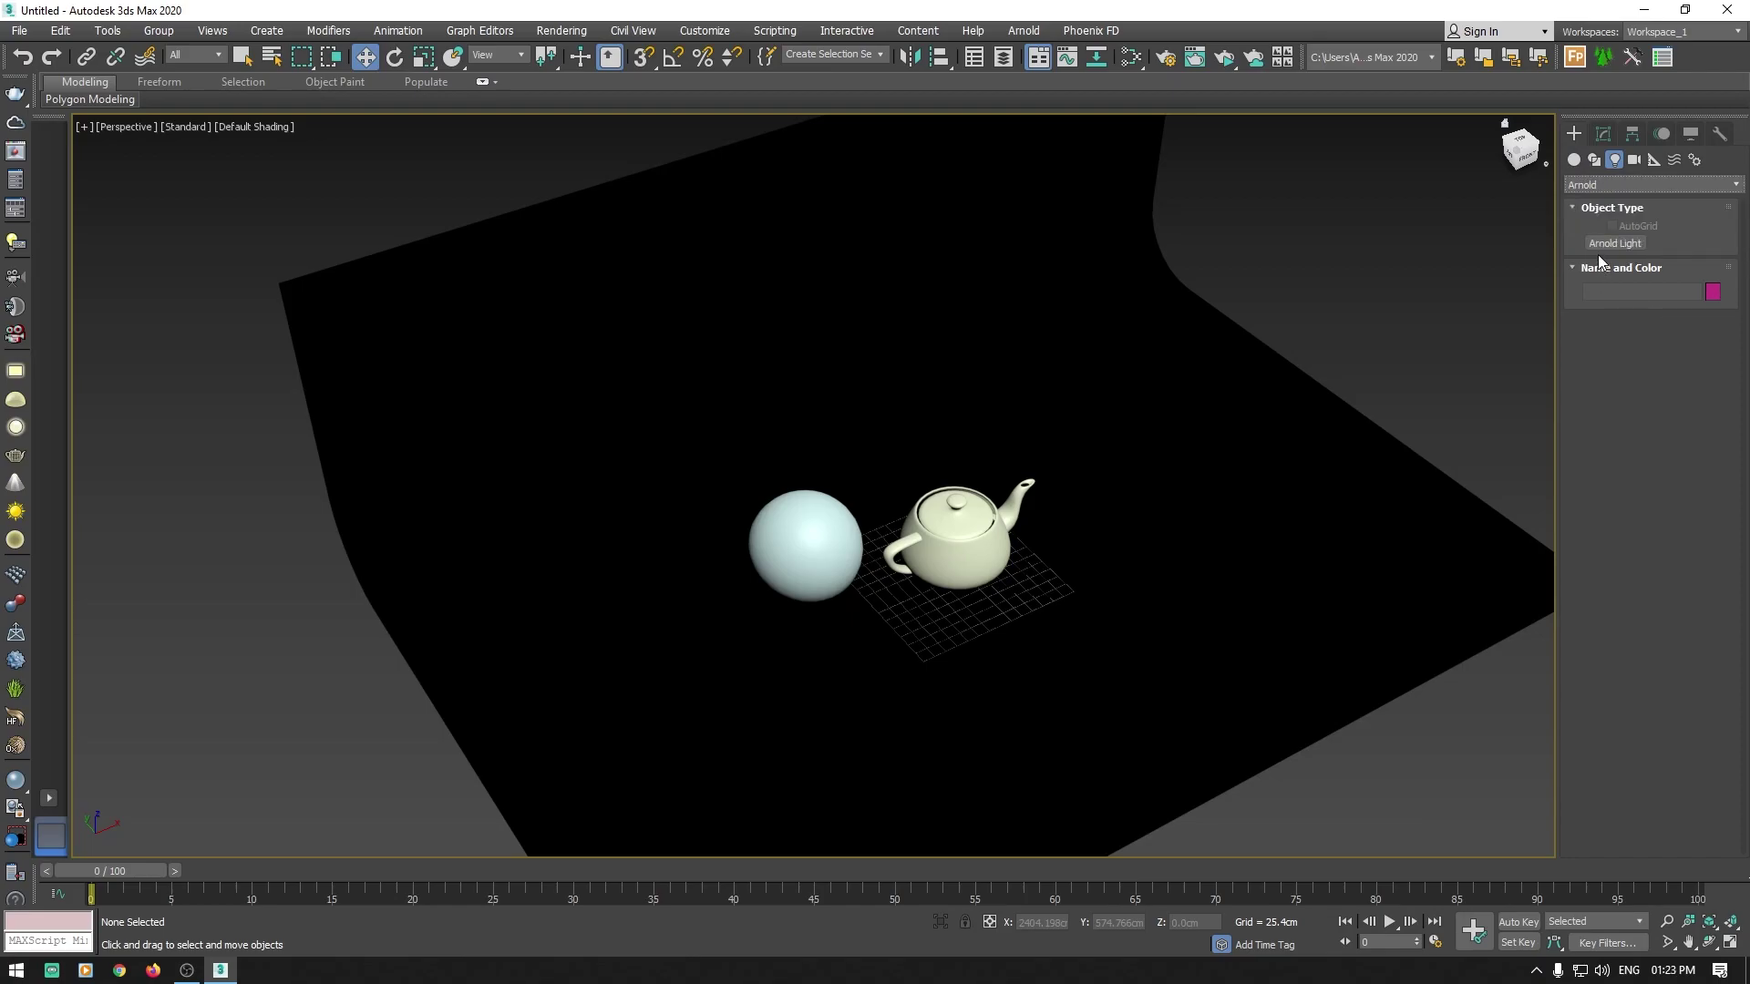
{"action": "left_click", "coordinate": [1614, 244]}
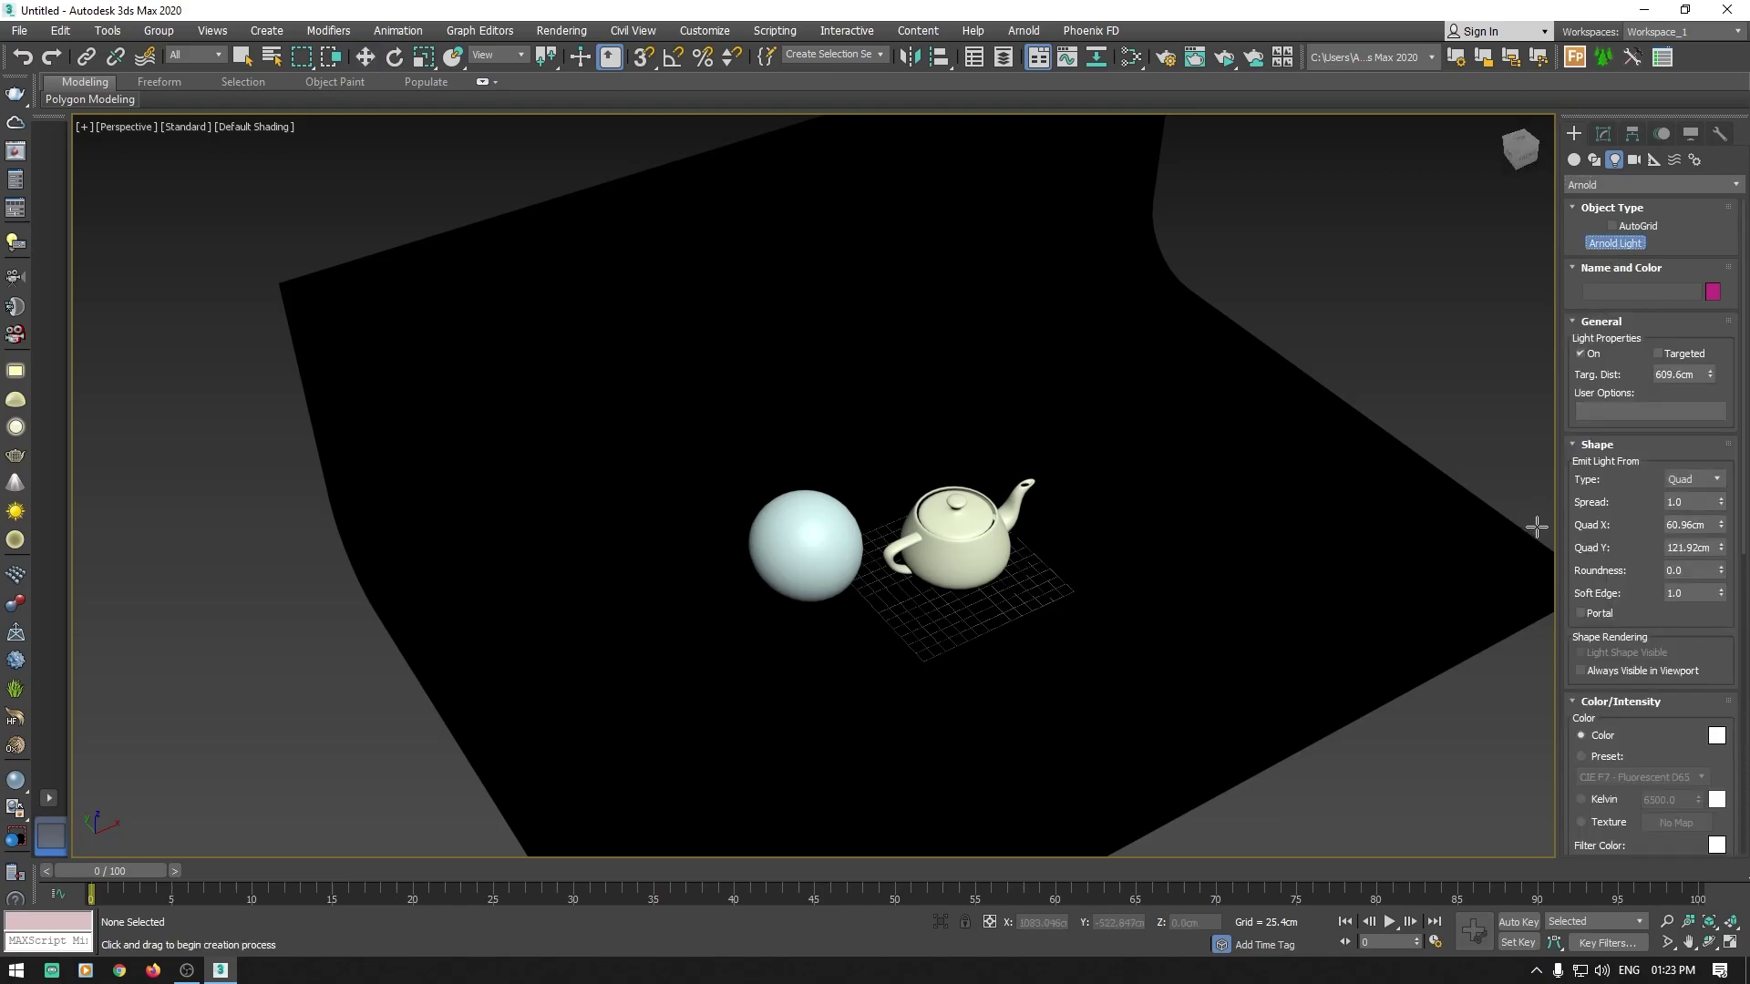
{"action": "left_click_drag", "start_coordinate": [1556, 520], "coordinate": [1343, 518]}
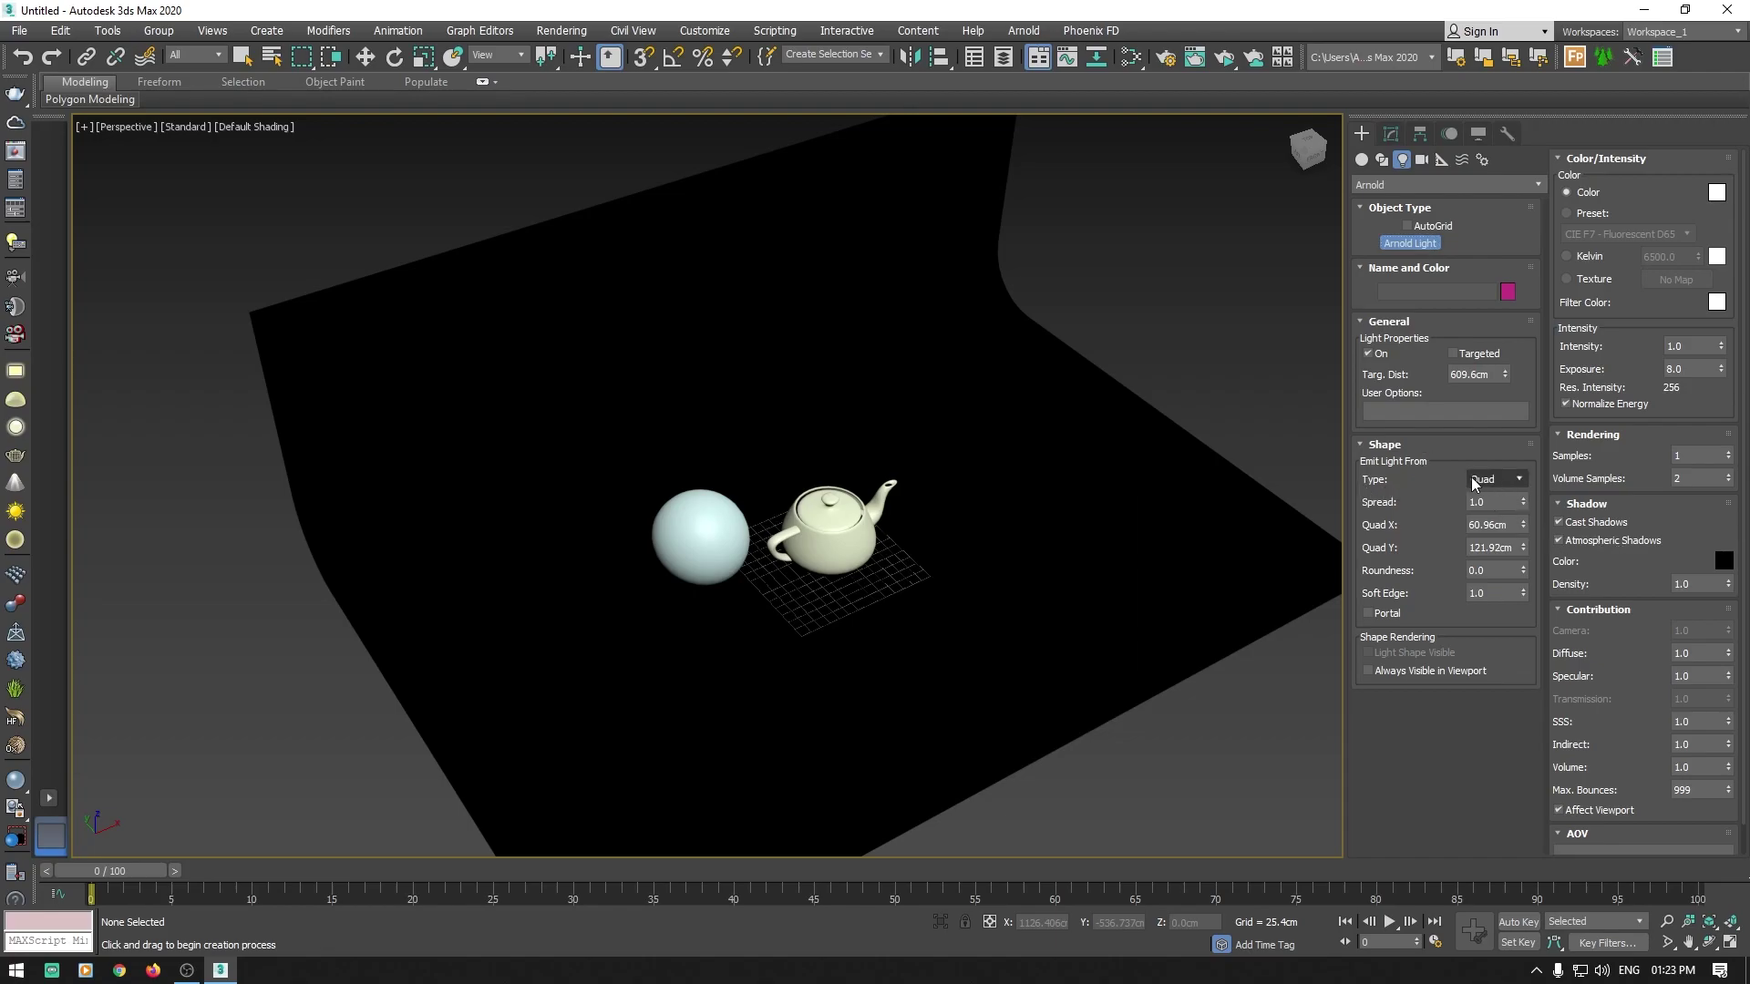
{"action": "left_click", "coordinate": [1521, 478]}
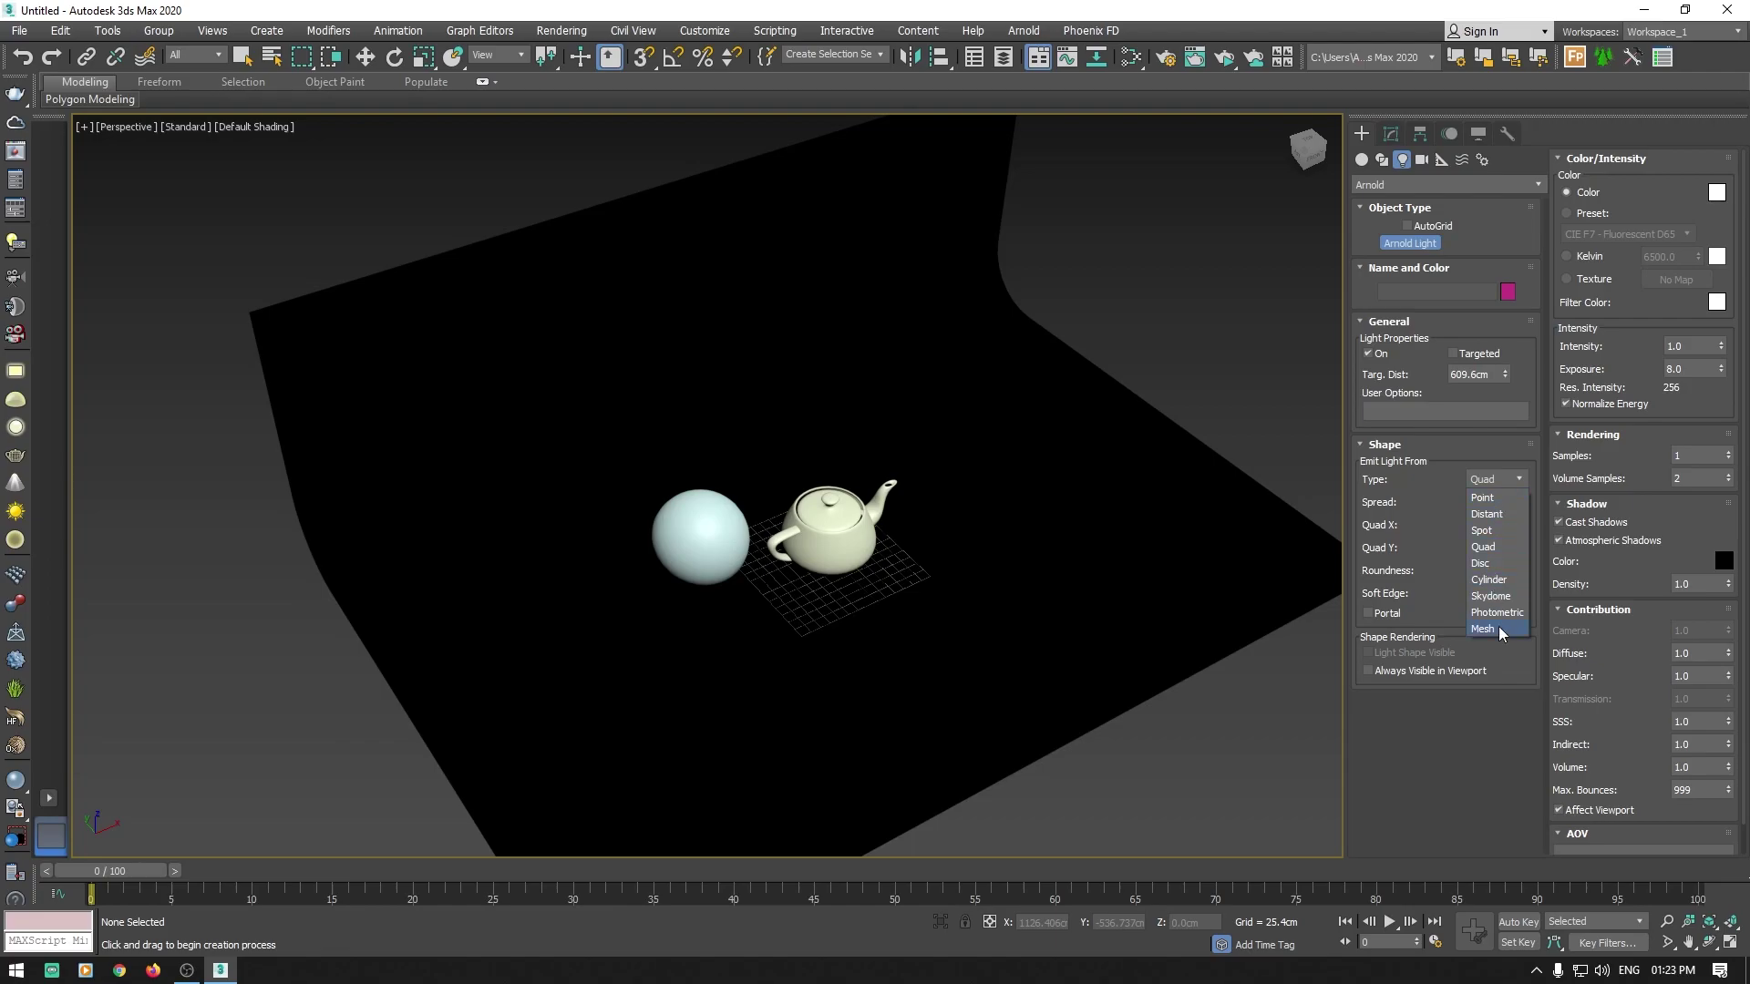
{"action": "left_click", "coordinate": [1504, 547]}
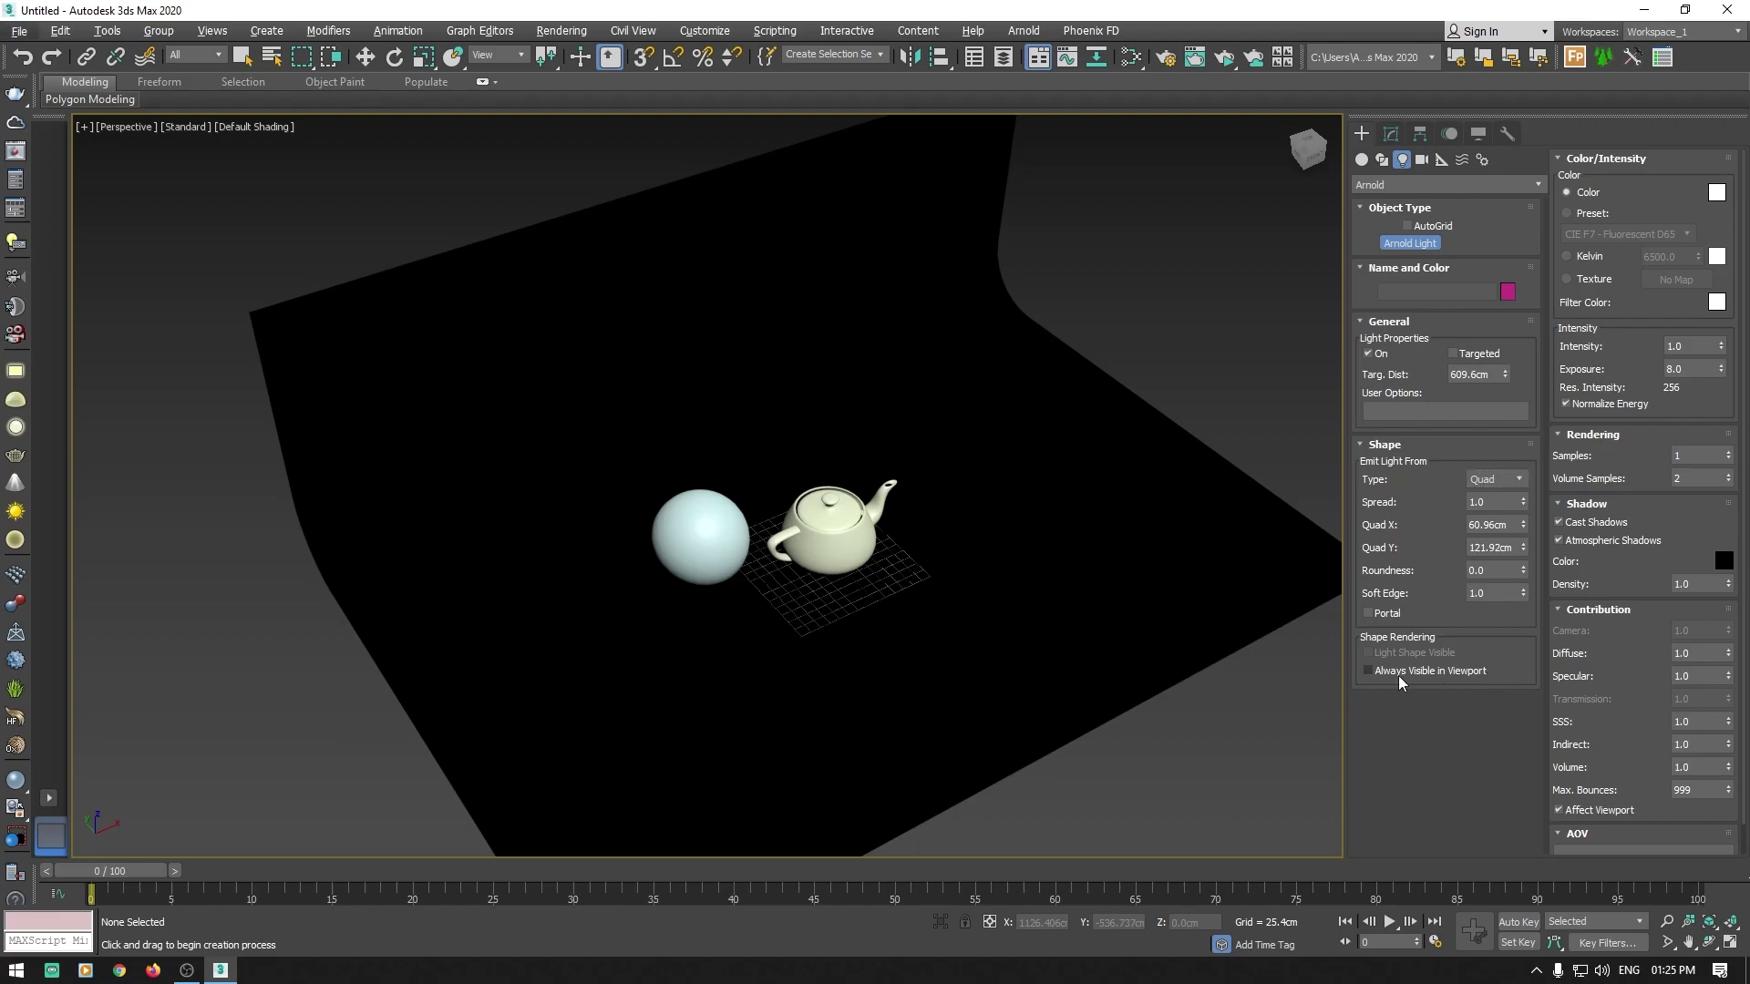
Step: In four-viewport layout, drag a targeted Arnold light left of the sphere in the Front view
{"action": "key", "text": "alt+w"}
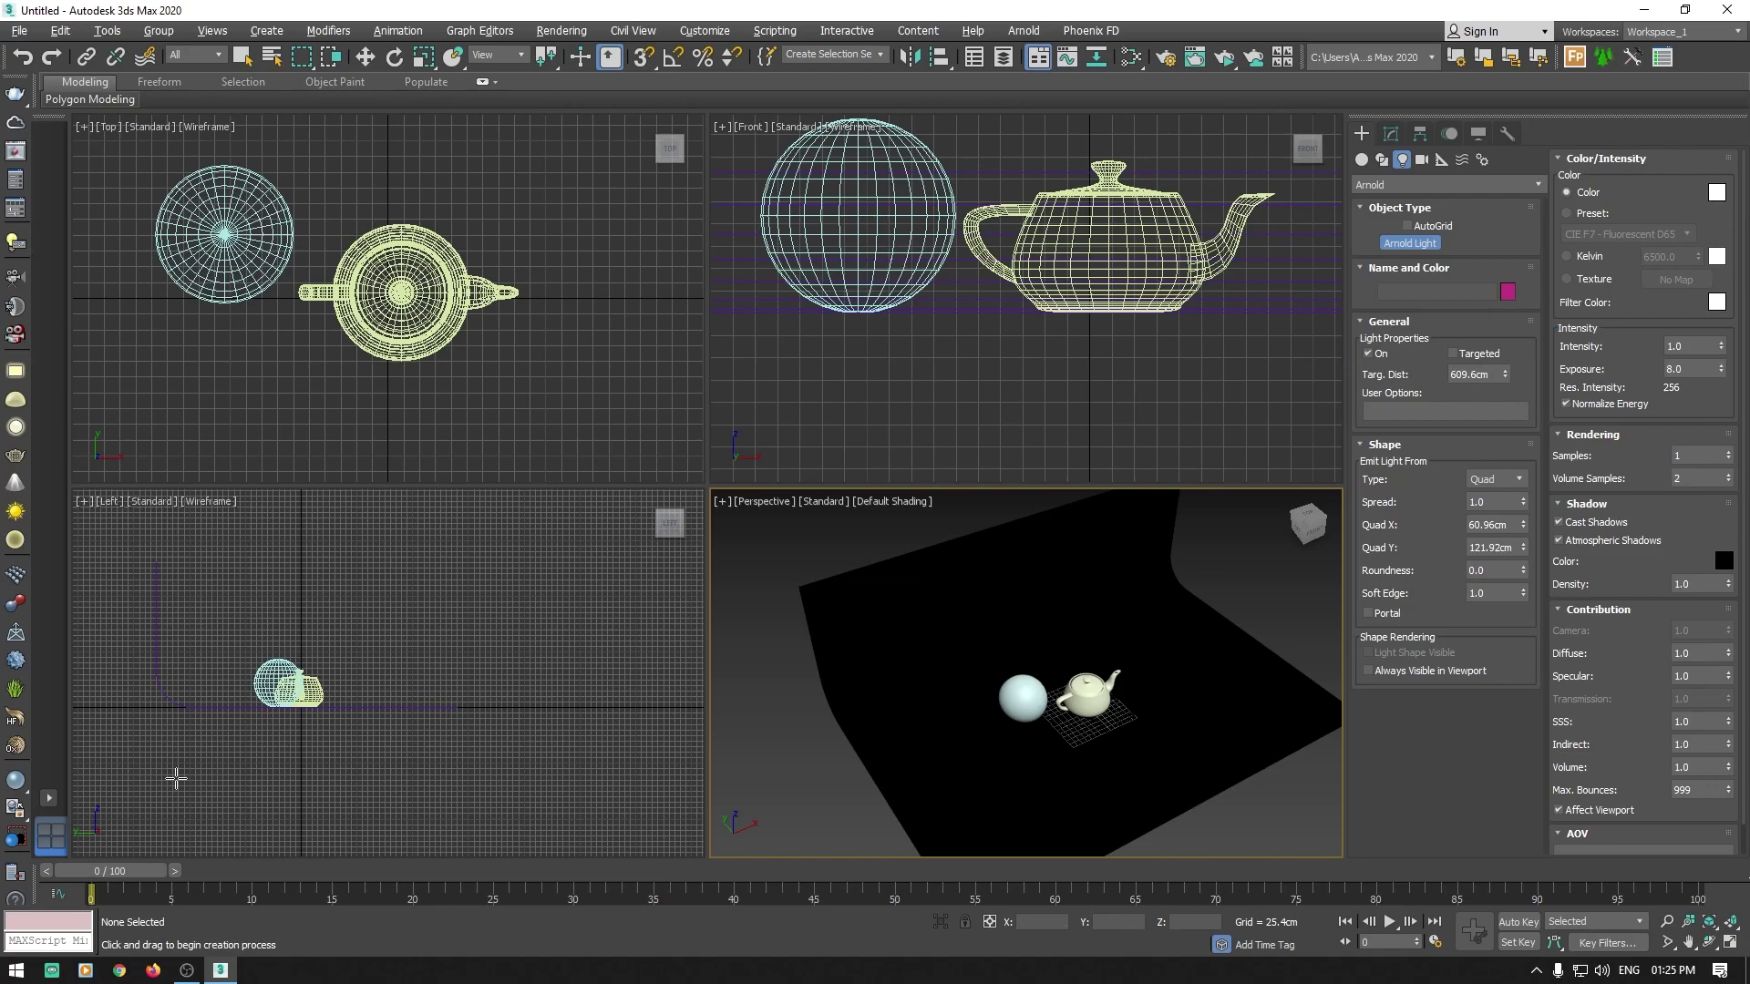
{"action": "scroll", "coordinate": [375, 677], "scroll_direction": "down", "scroll_amount": 3}
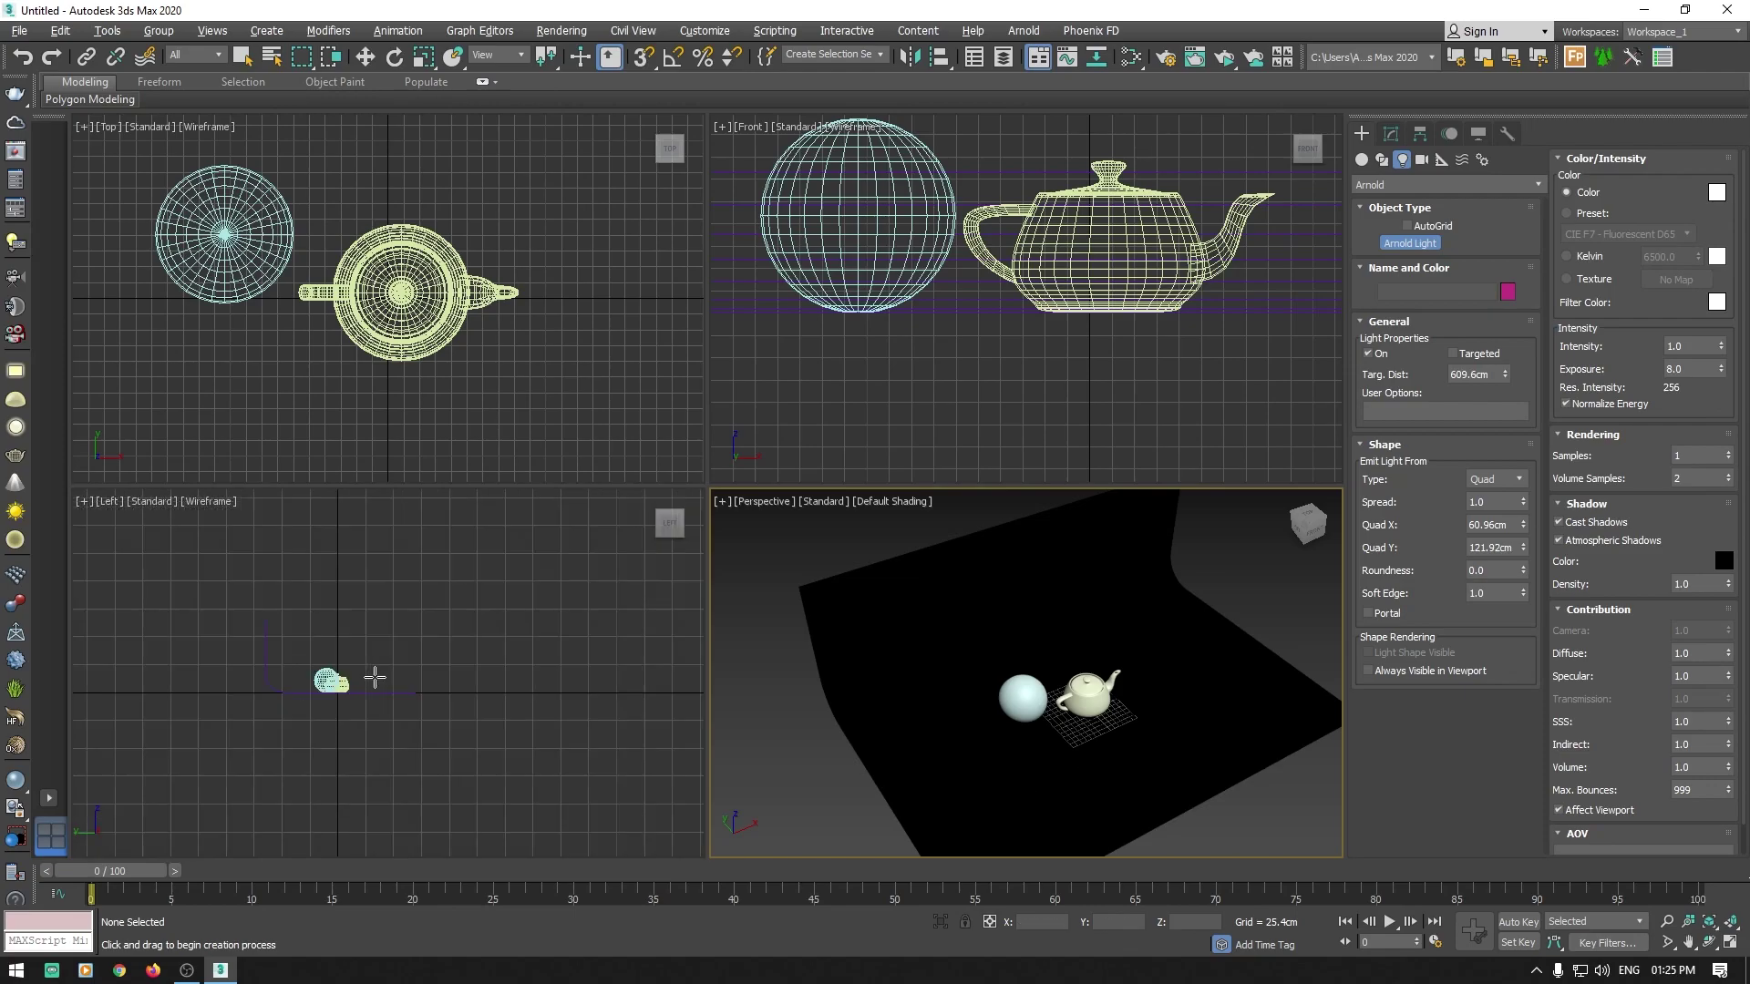
{"action": "scroll", "coordinate": [919, 323], "scroll_direction": "down", "scroll_amount": 5}
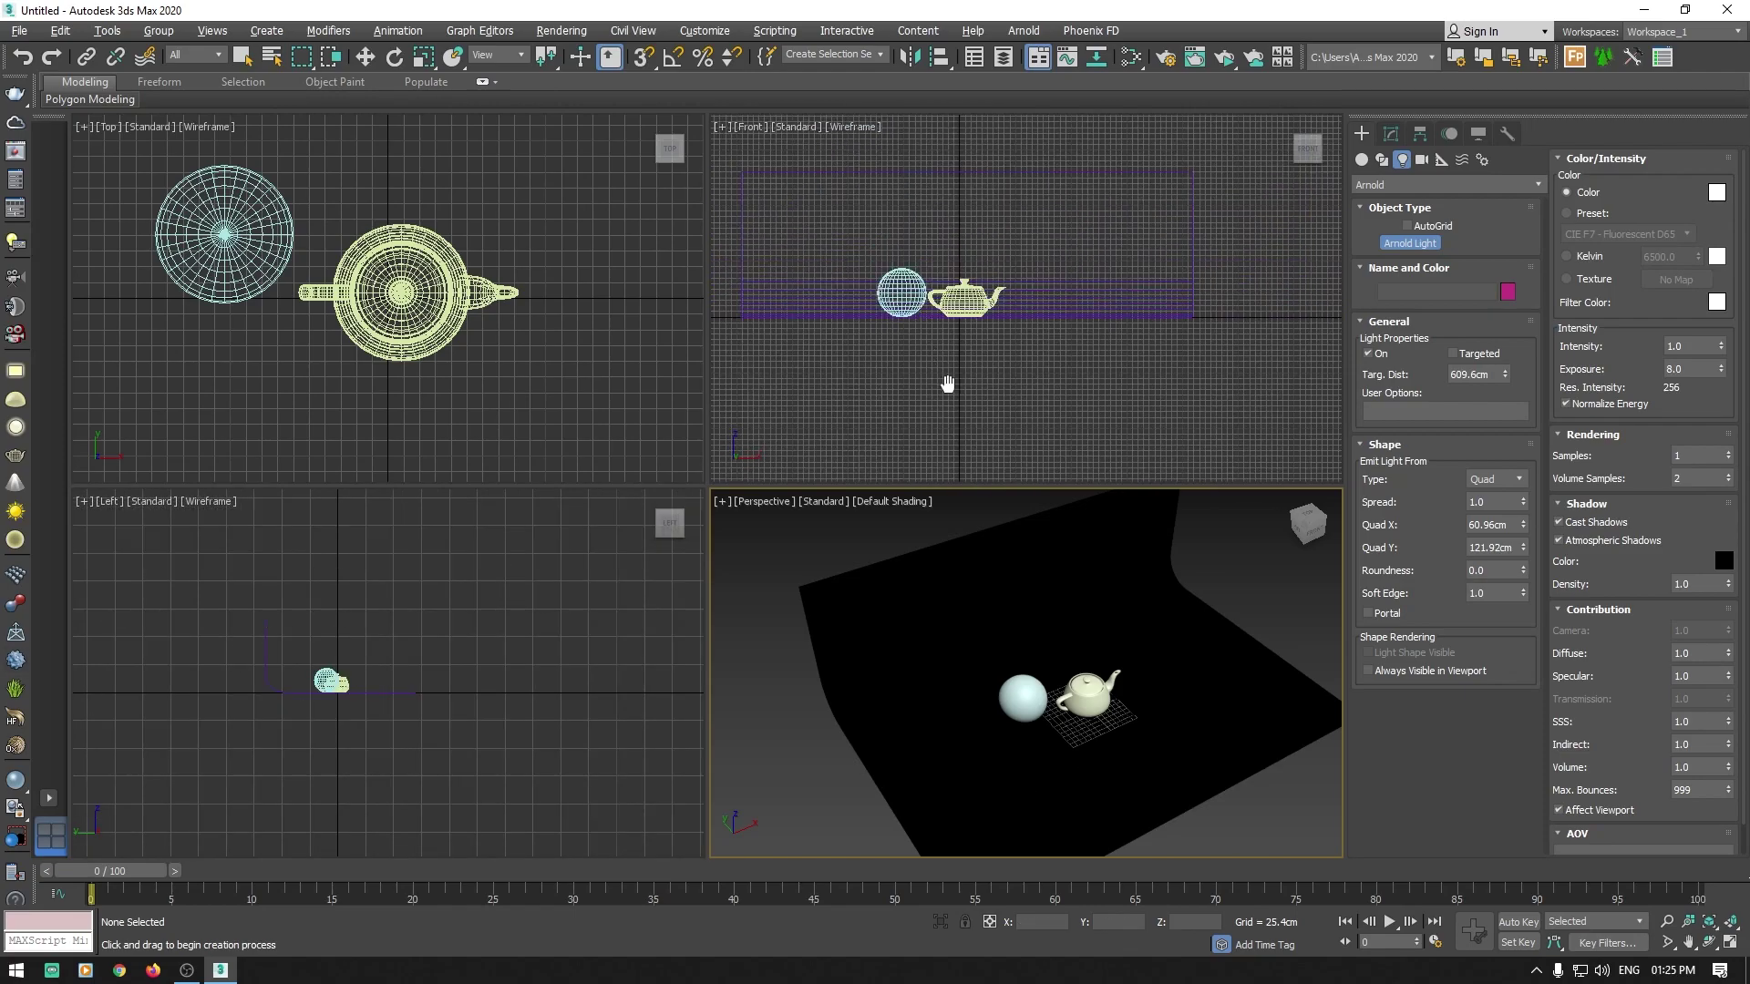
{"action": "middle_click_drag", "start_coordinate": [945, 382], "coordinate": [1072, 441]}
{"action": "left_click_drag", "start_coordinate": [874, 351], "coordinate": [1079, 354]}
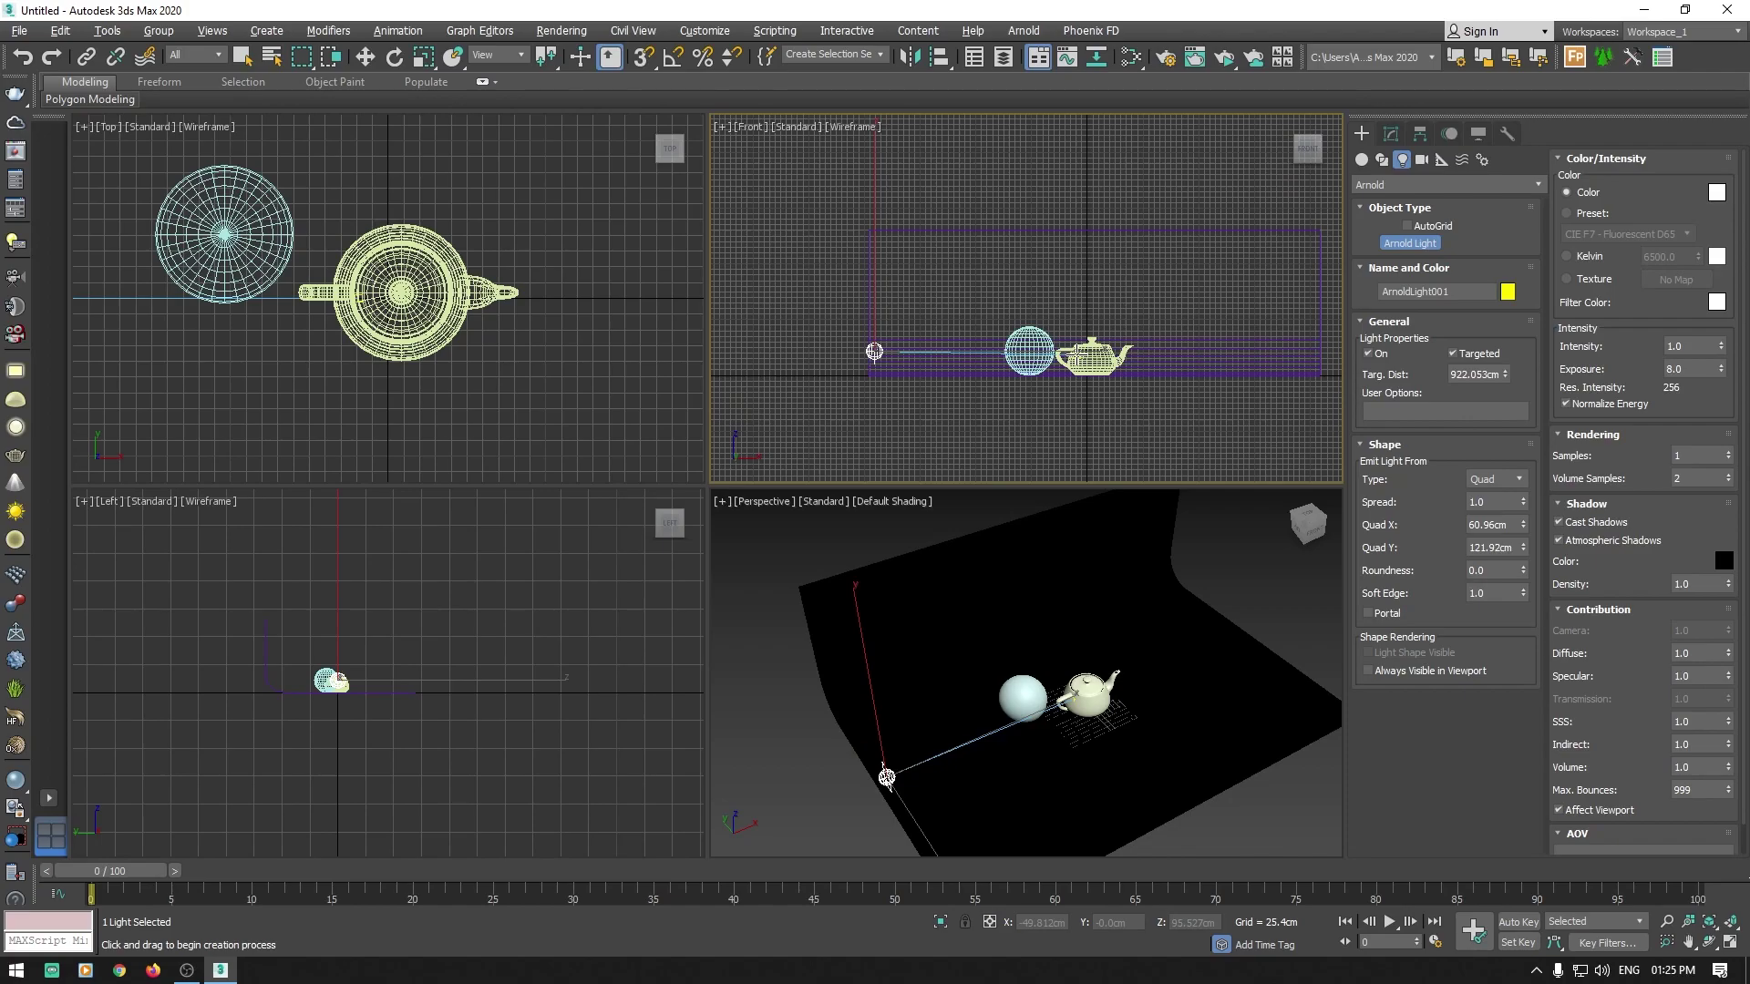
{"action": "key", "text": "w"}
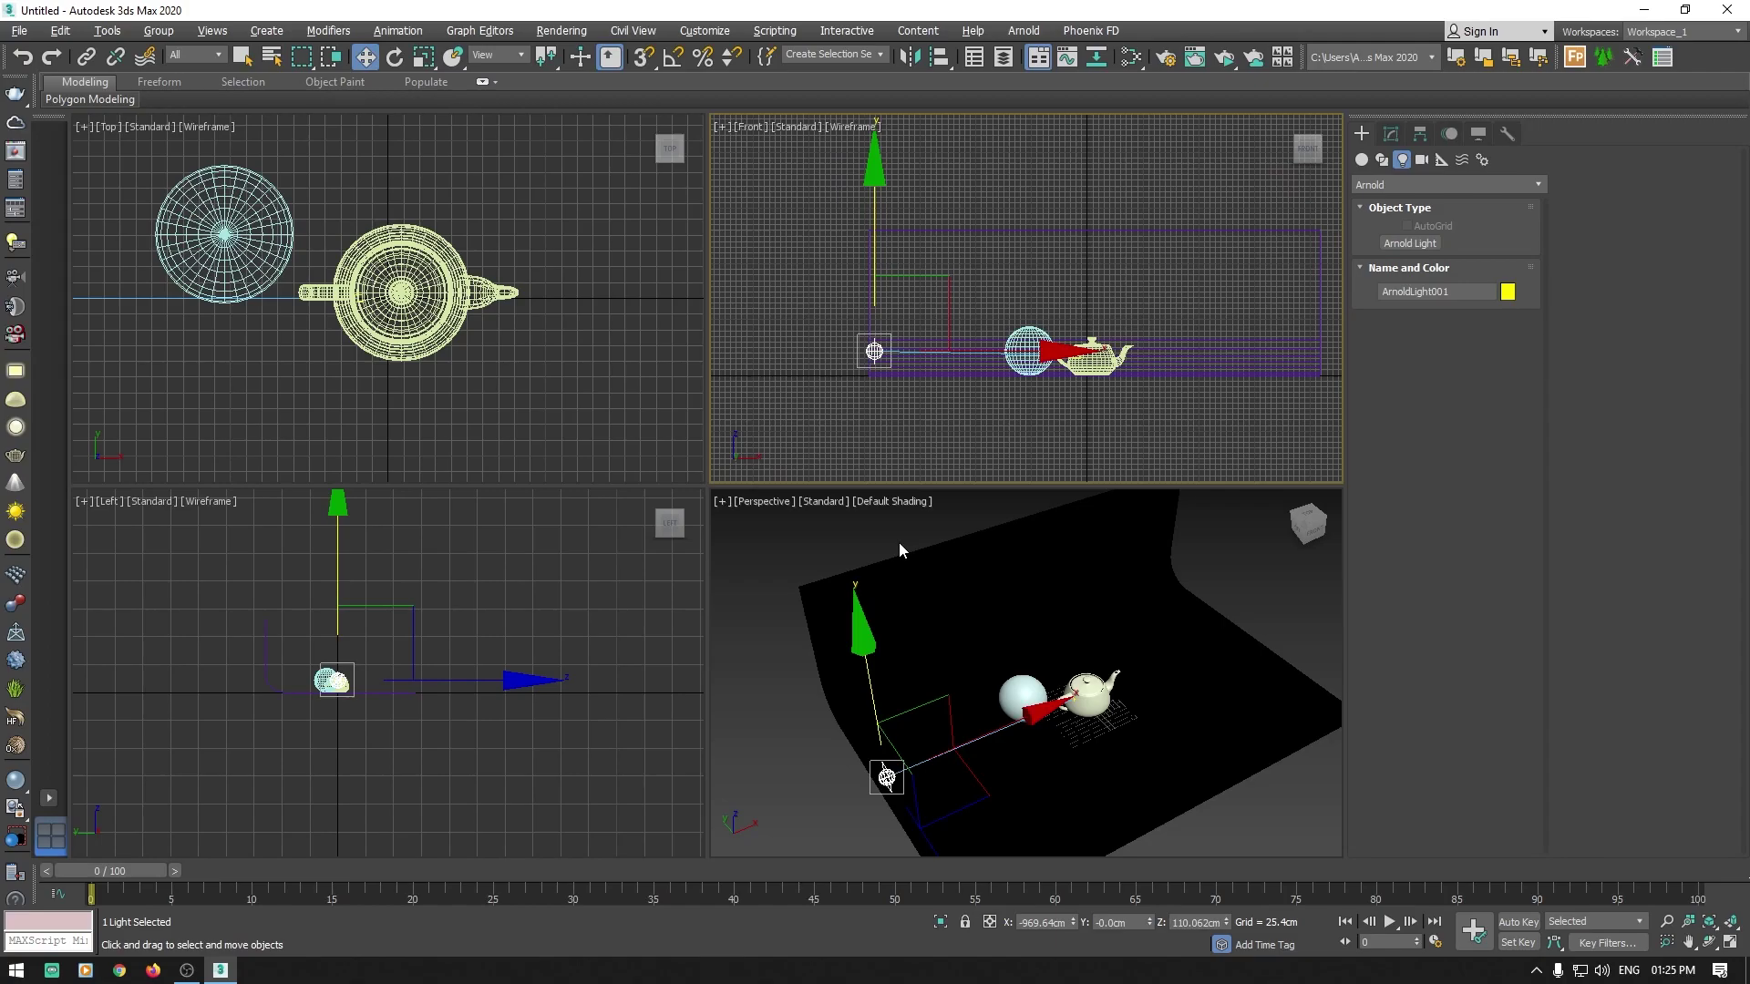
Step: Maximize the Perspective view, then slide the Arnold light along X and raise it high
{"action": "right_click", "coordinate": [849, 540]}
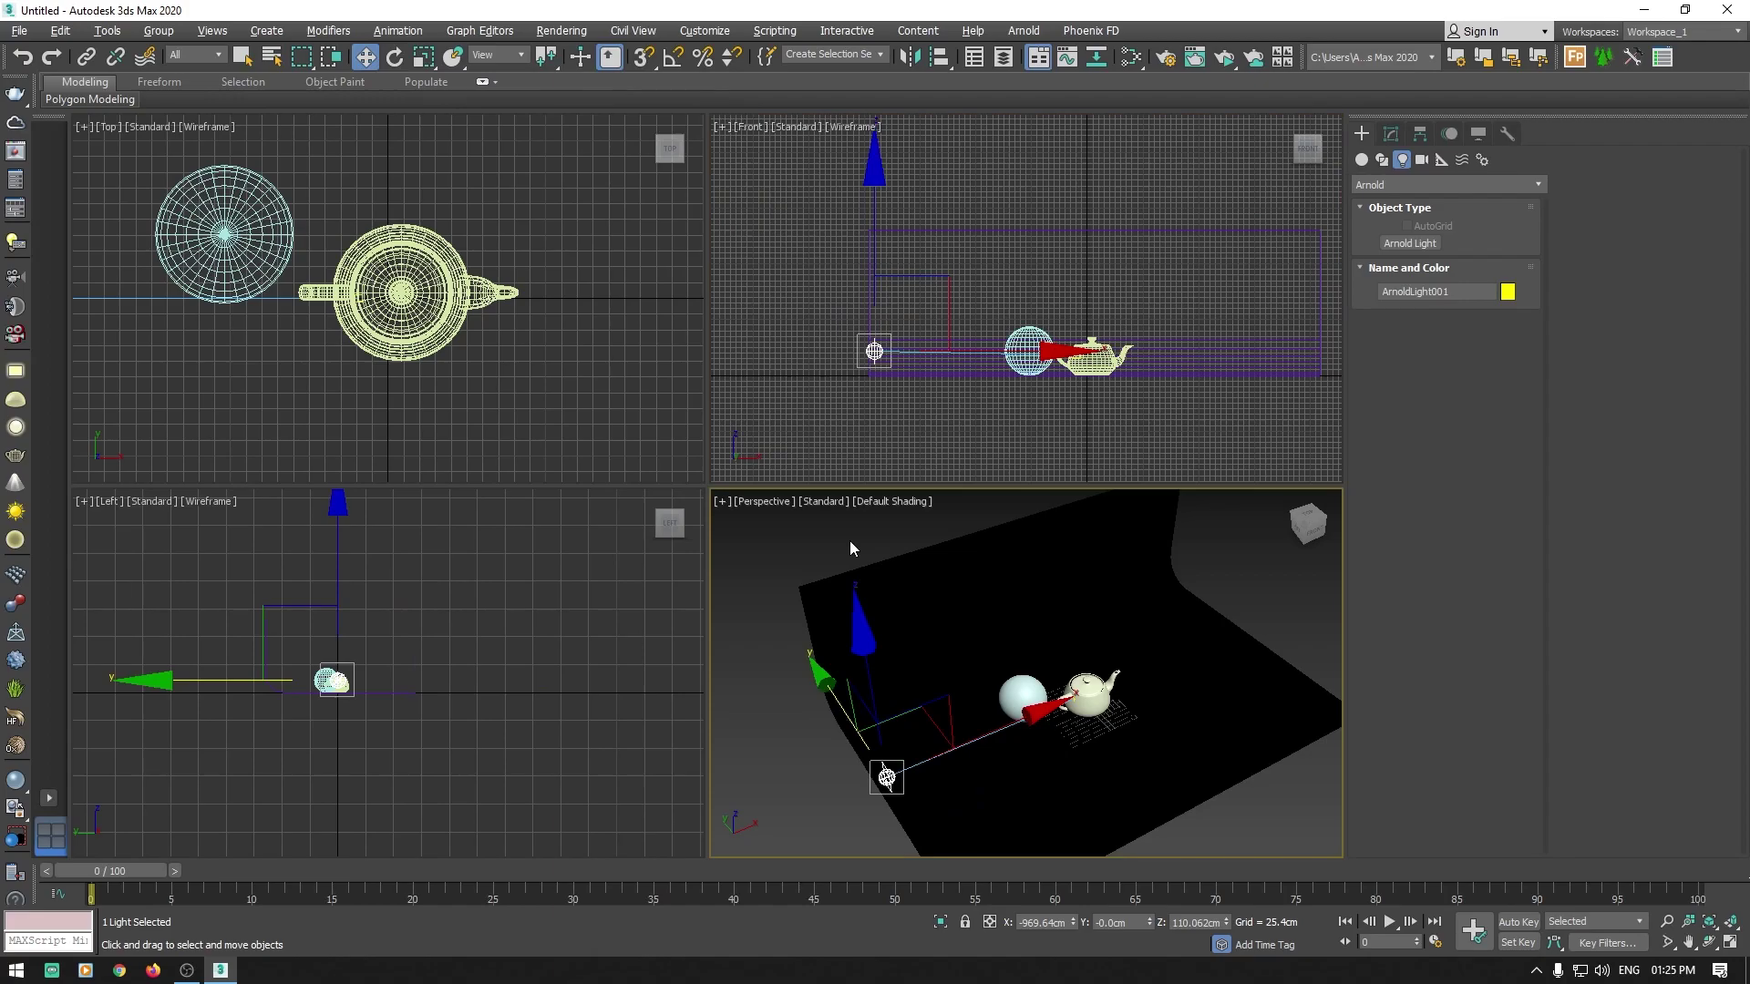
{"action": "key", "text": "alt+w"}
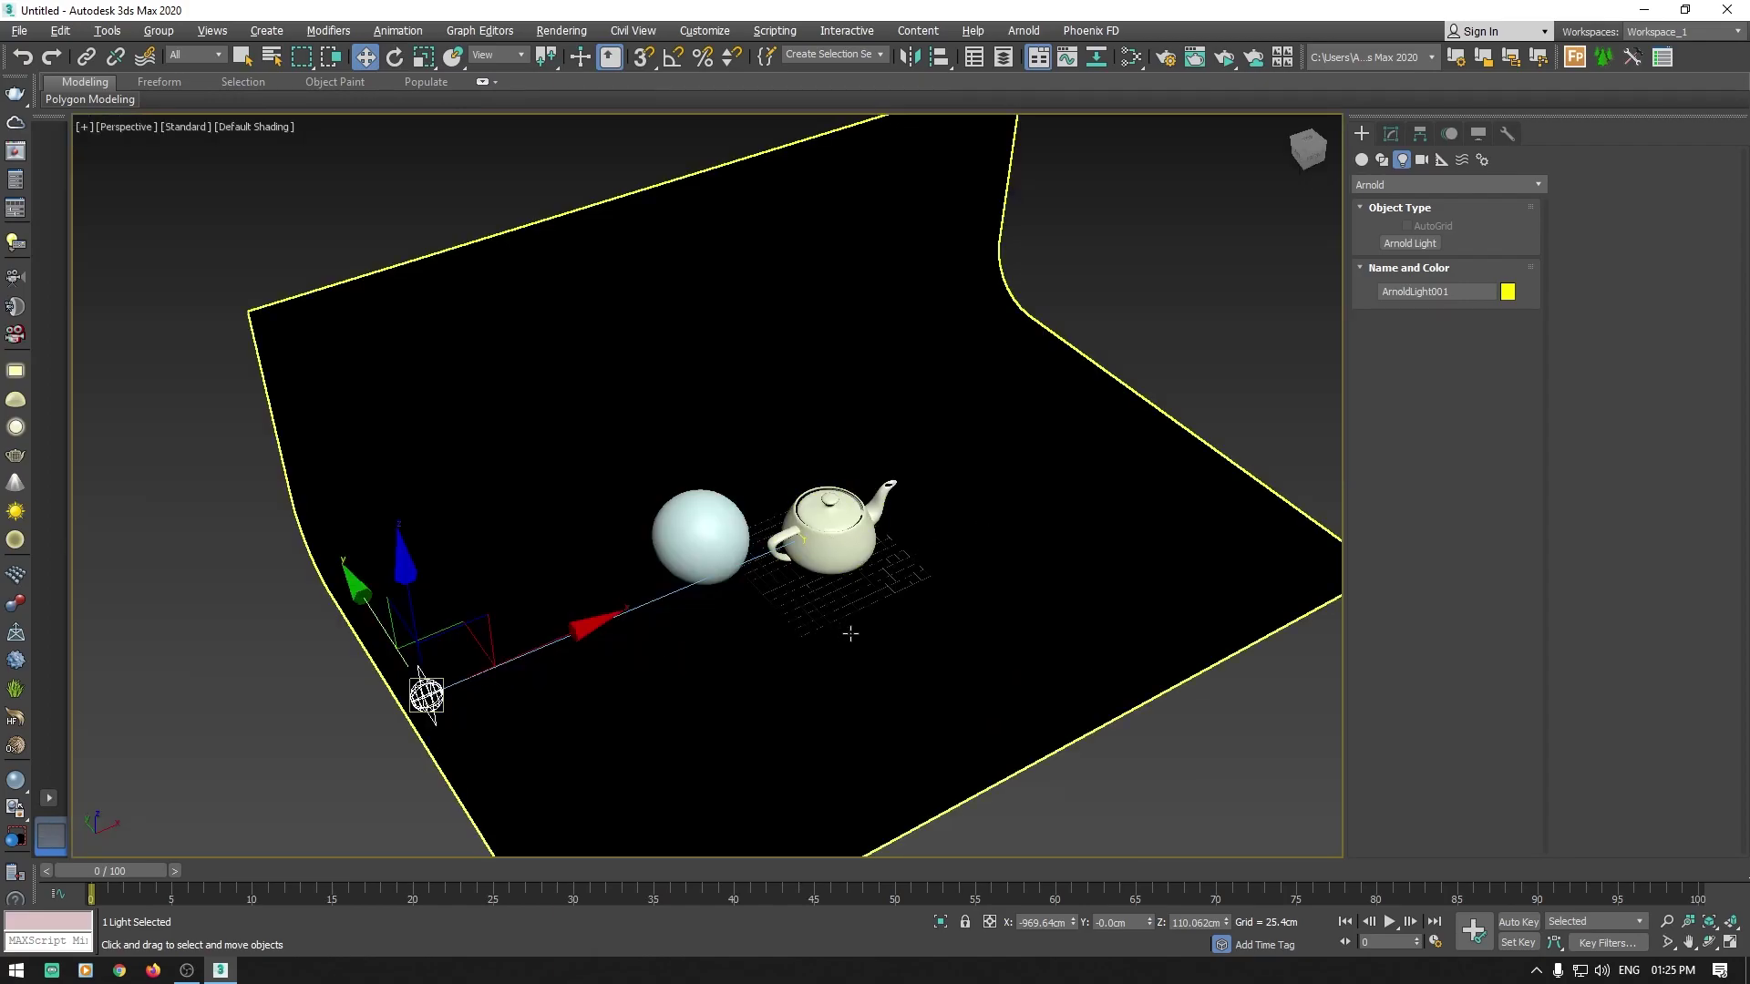
{"action": "mouse_move", "coordinate": [953, 556]}
{"action": "middle_mouse_down", "text": "alt"}
{"action": "mouse_move", "coordinate": [428, 553]}
{"action": "mouse_move", "coordinate": [812, 569]}
{"action": "middle_mouse_up", "text": "alt"}
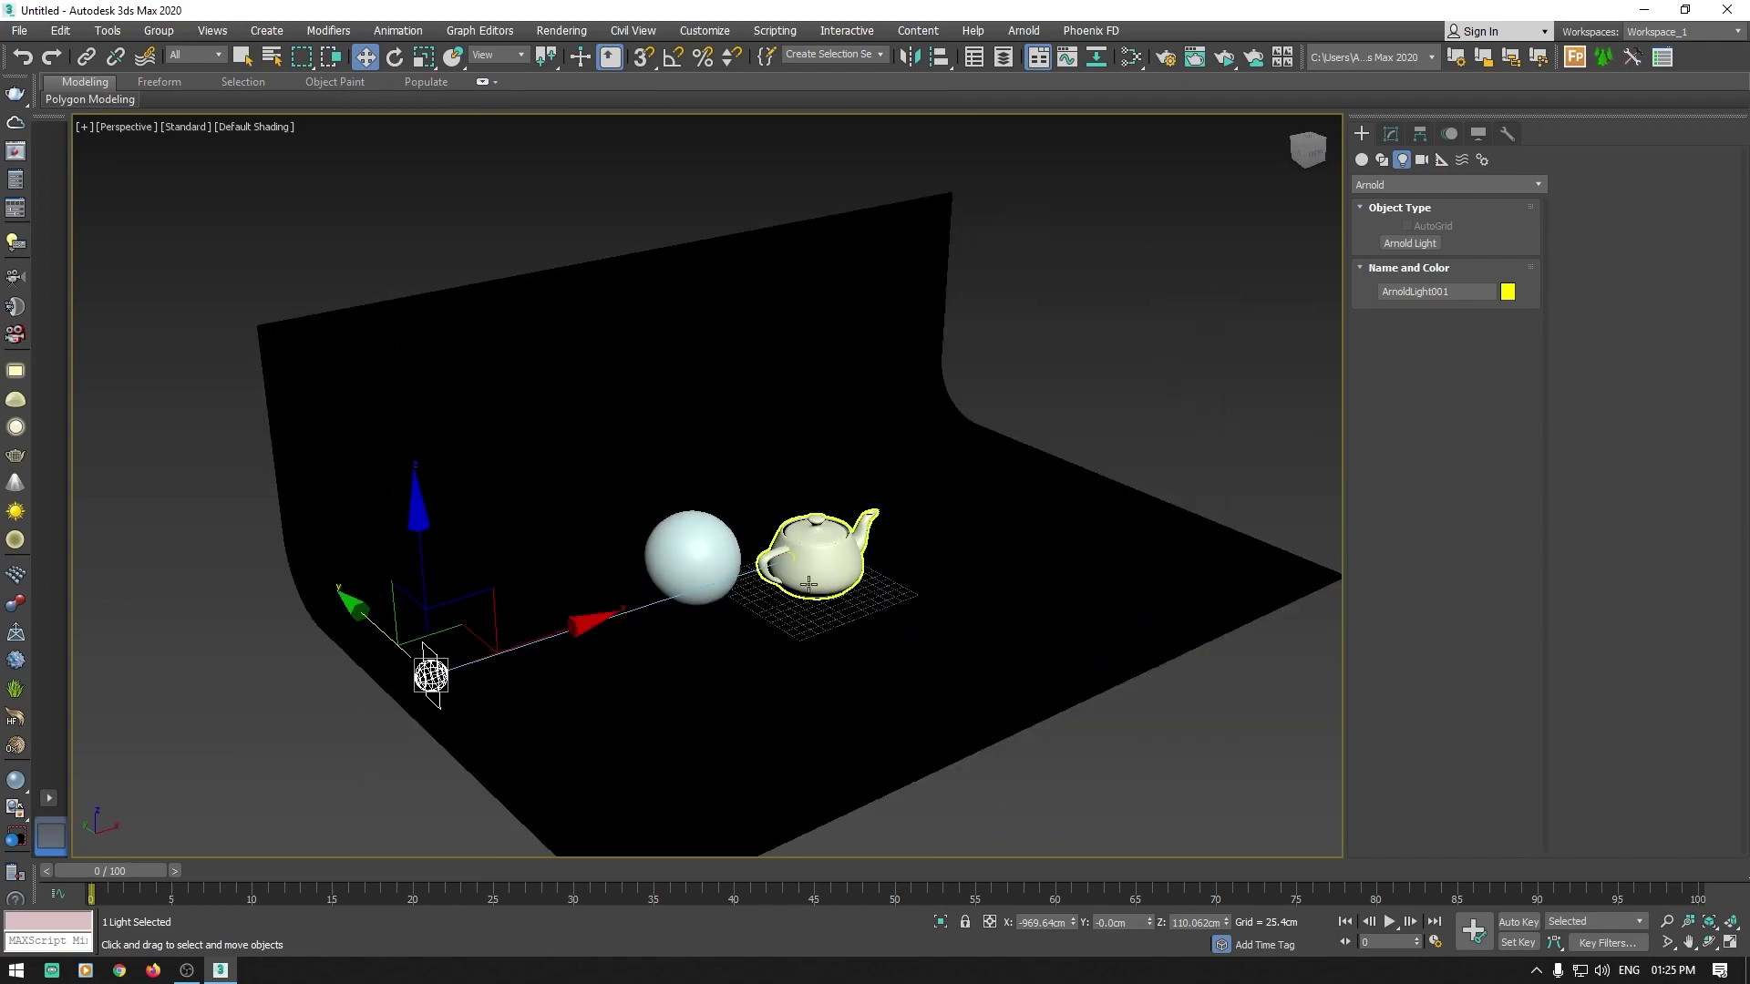
{"action": "mouse_move", "coordinate": [568, 633]}
{"action": "left_mouse_down"}
{"action": "mouse_move", "coordinate": [458, 652]}
{"action": "mouse_move", "coordinate": [642, 579]}
{"action": "left_mouse_up"}
{"action": "mouse_move", "coordinate": [521, 602]}
{"action": "left_mouse_down"}
{"action": "mouse_move", "coordinate": [564, 256]}
{"action": "mouse_move", "coordinate": [560, 533]}
{"action": "left_mouse_up"}
Step: Set the Selection Filter to Lights, clear the teapot selection, and select the Arnold light
{"action": "left_click", "coordinate": [796, 557]}
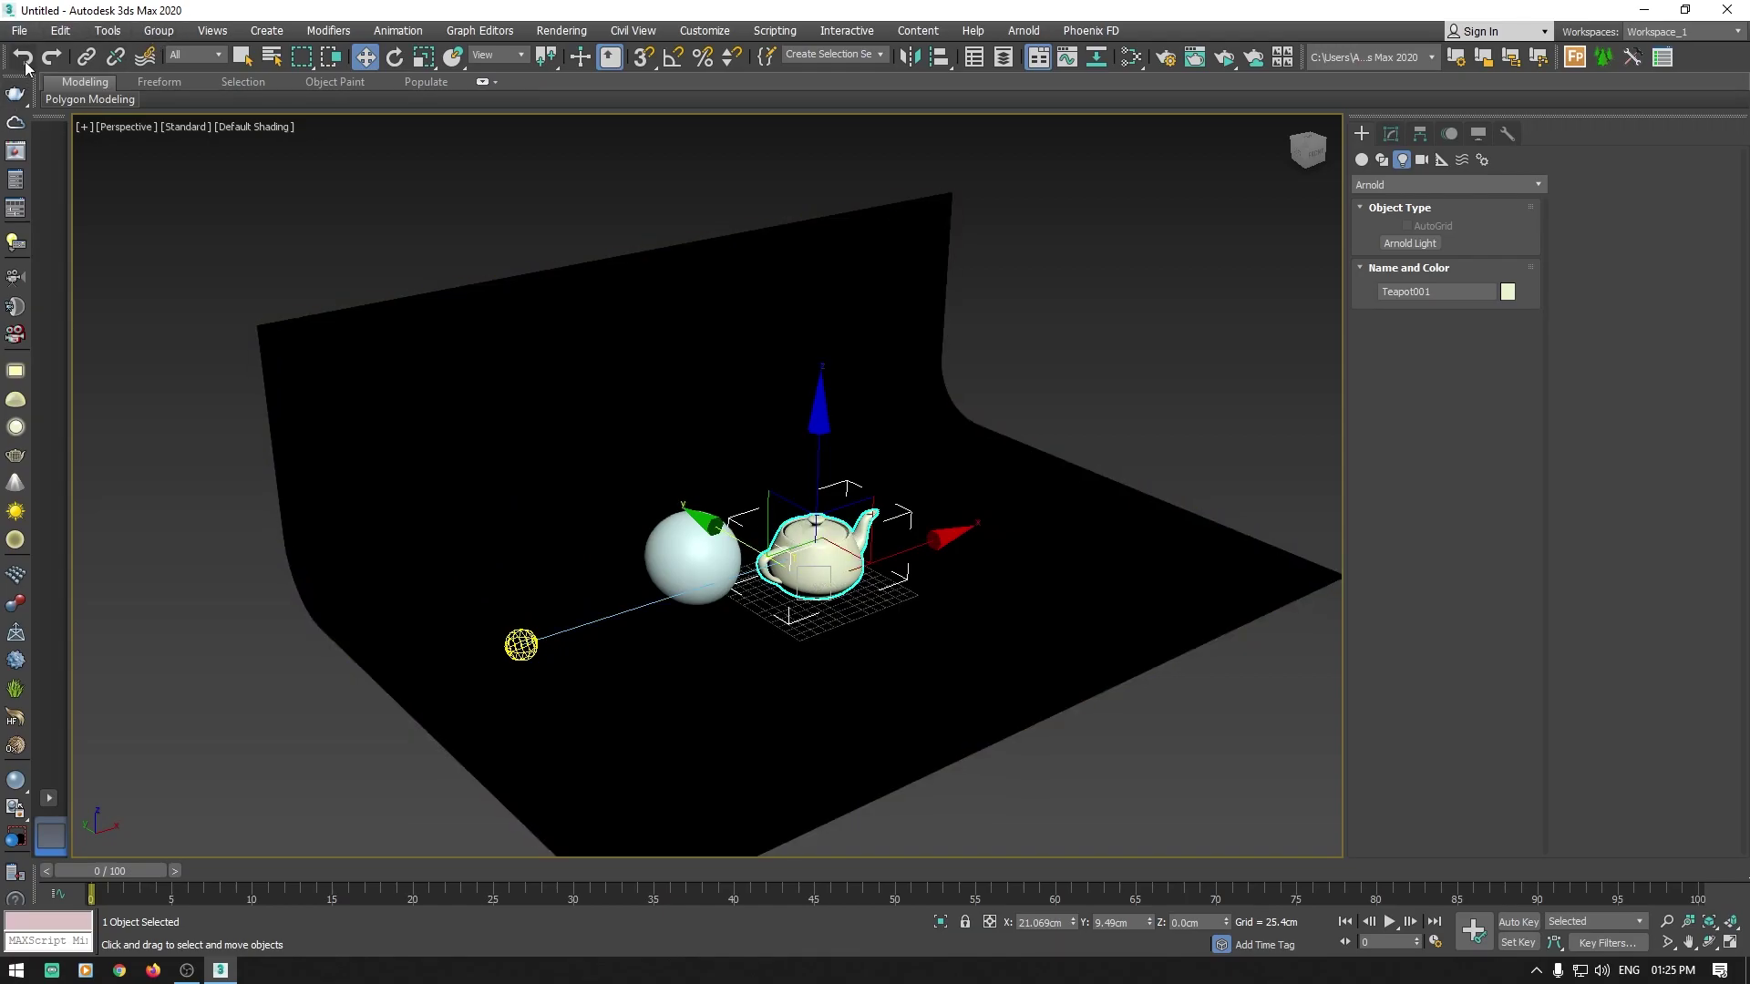
{"action": "left_click", "coordinate": [217, 57]}
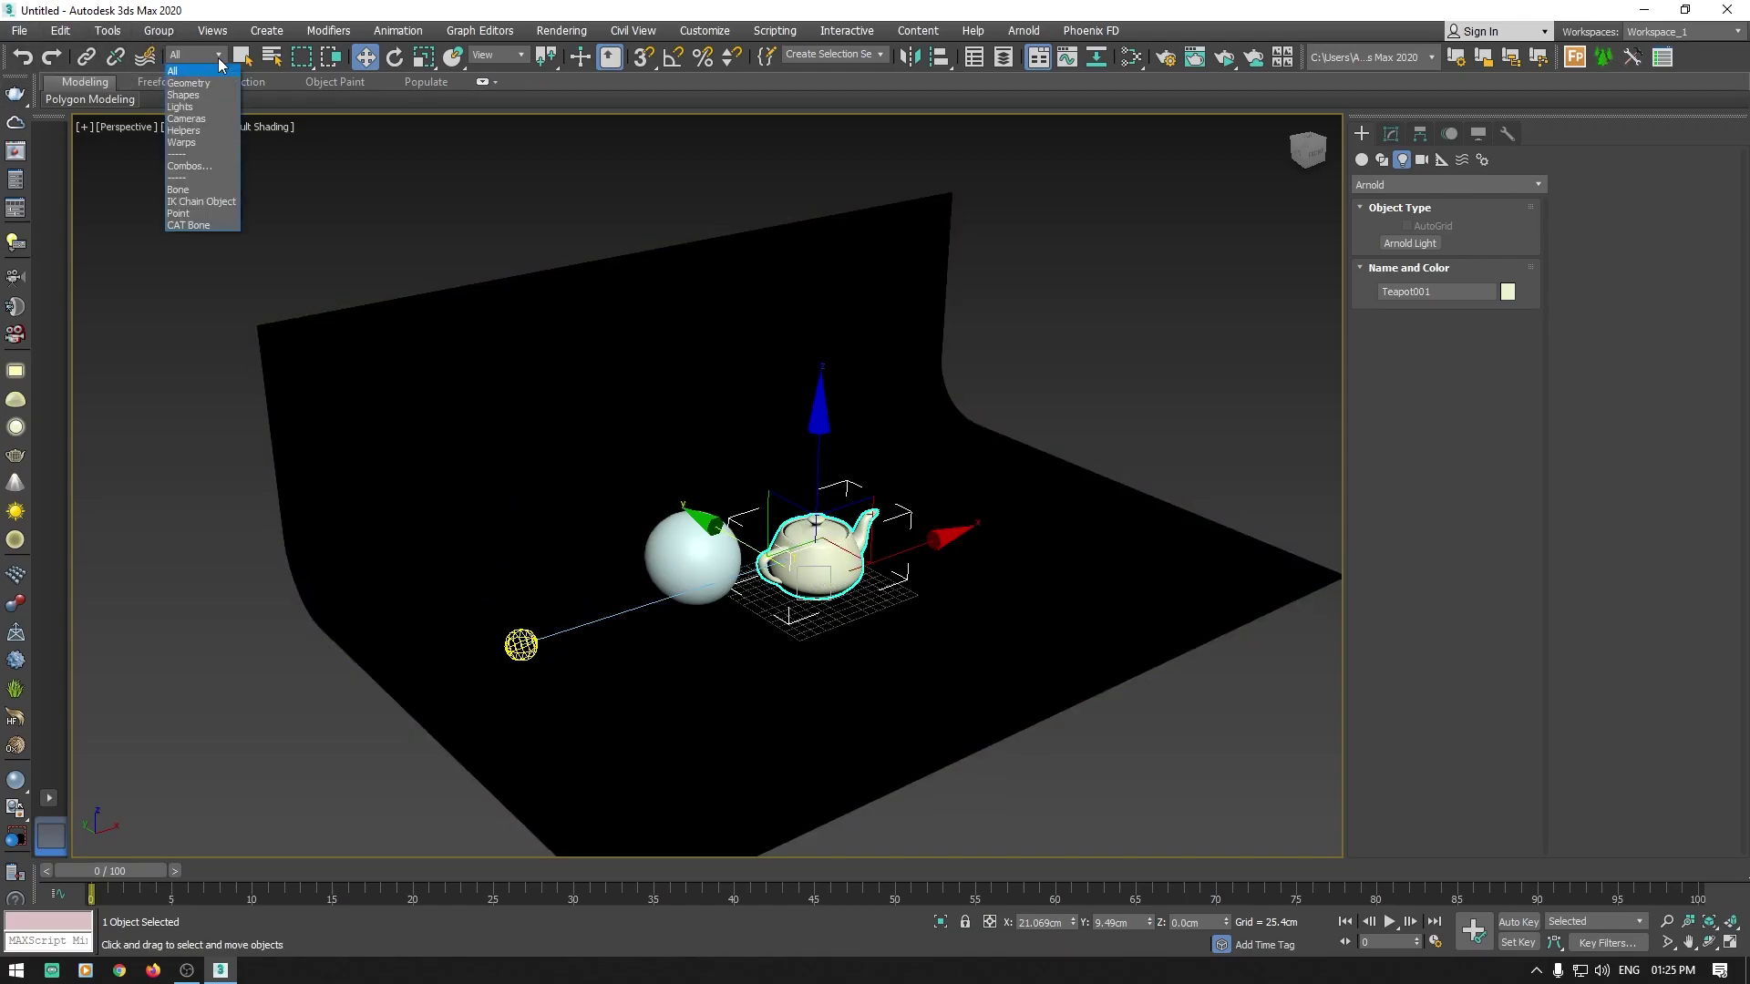
{"action": "left_click", "coordinate": [183, 108]}
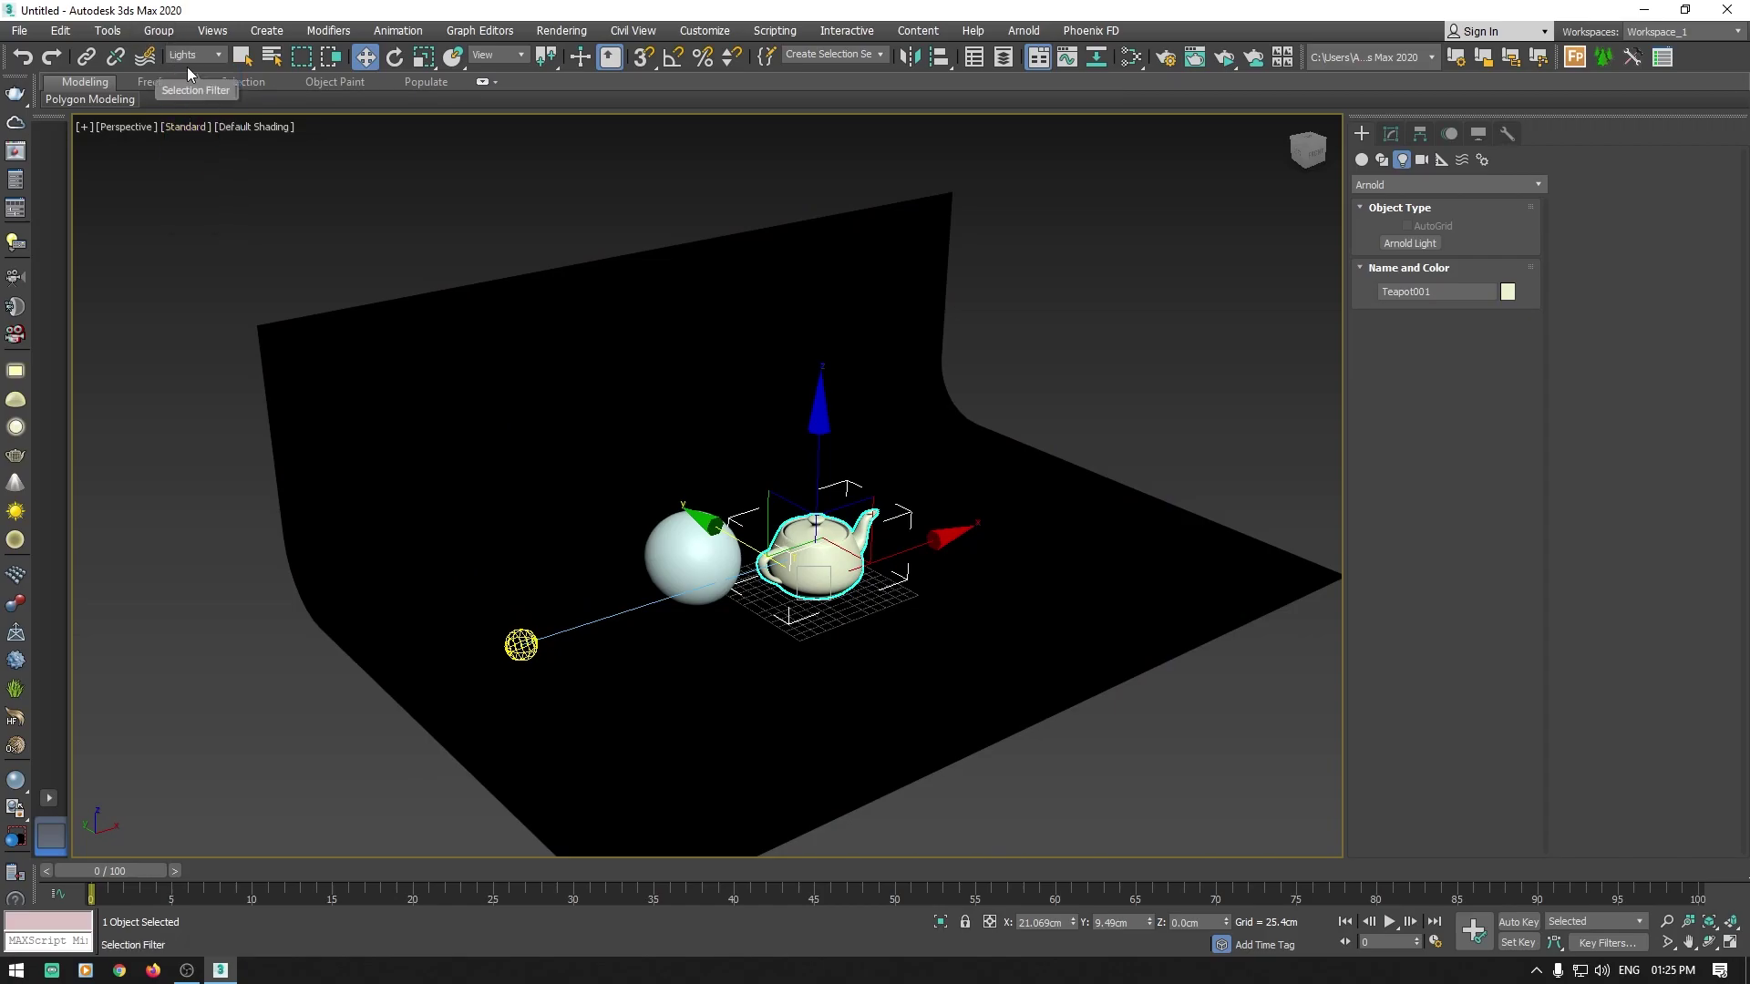
{"action": "left_click_drag", "start_coordinate": [320, 215], "coordinate": [605, 365]}
{"action": "left_click_drag", "start_coordinate": [1178, 407], "coordinate": [598, 748]}
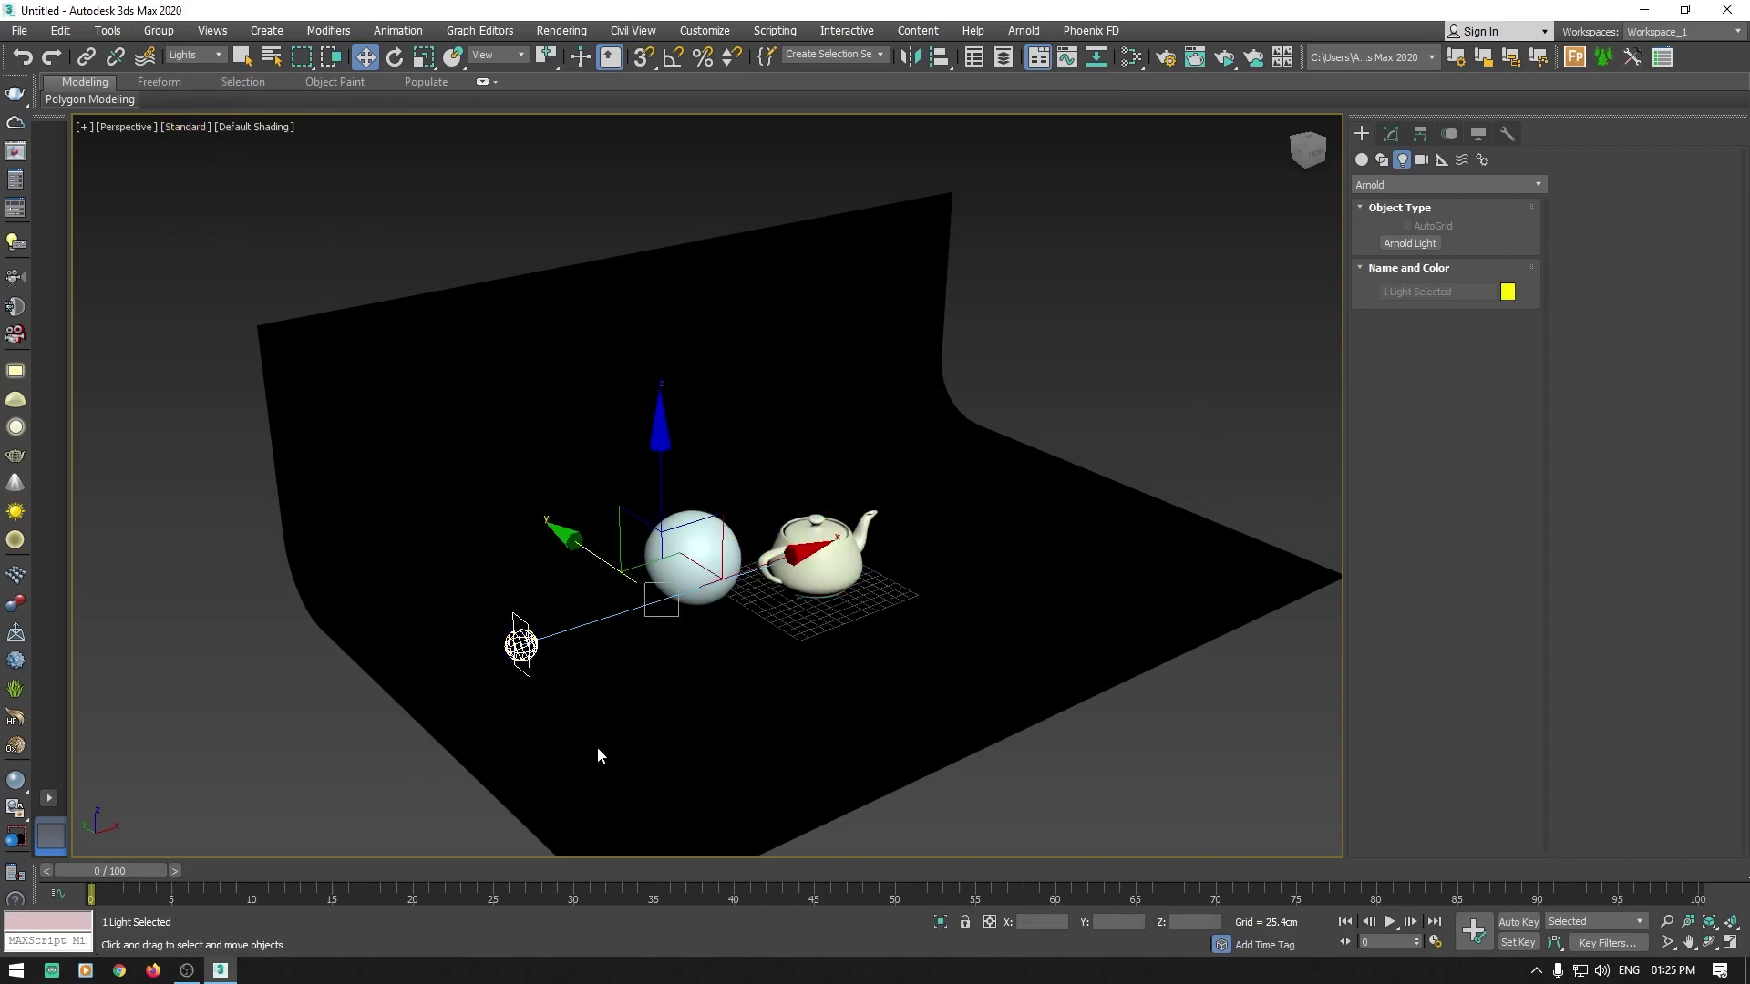
Step: Raise the light's target near the teapot and reposition the Arnold light higher
{"action": "left_click", "coordinate": [1120, 349]}
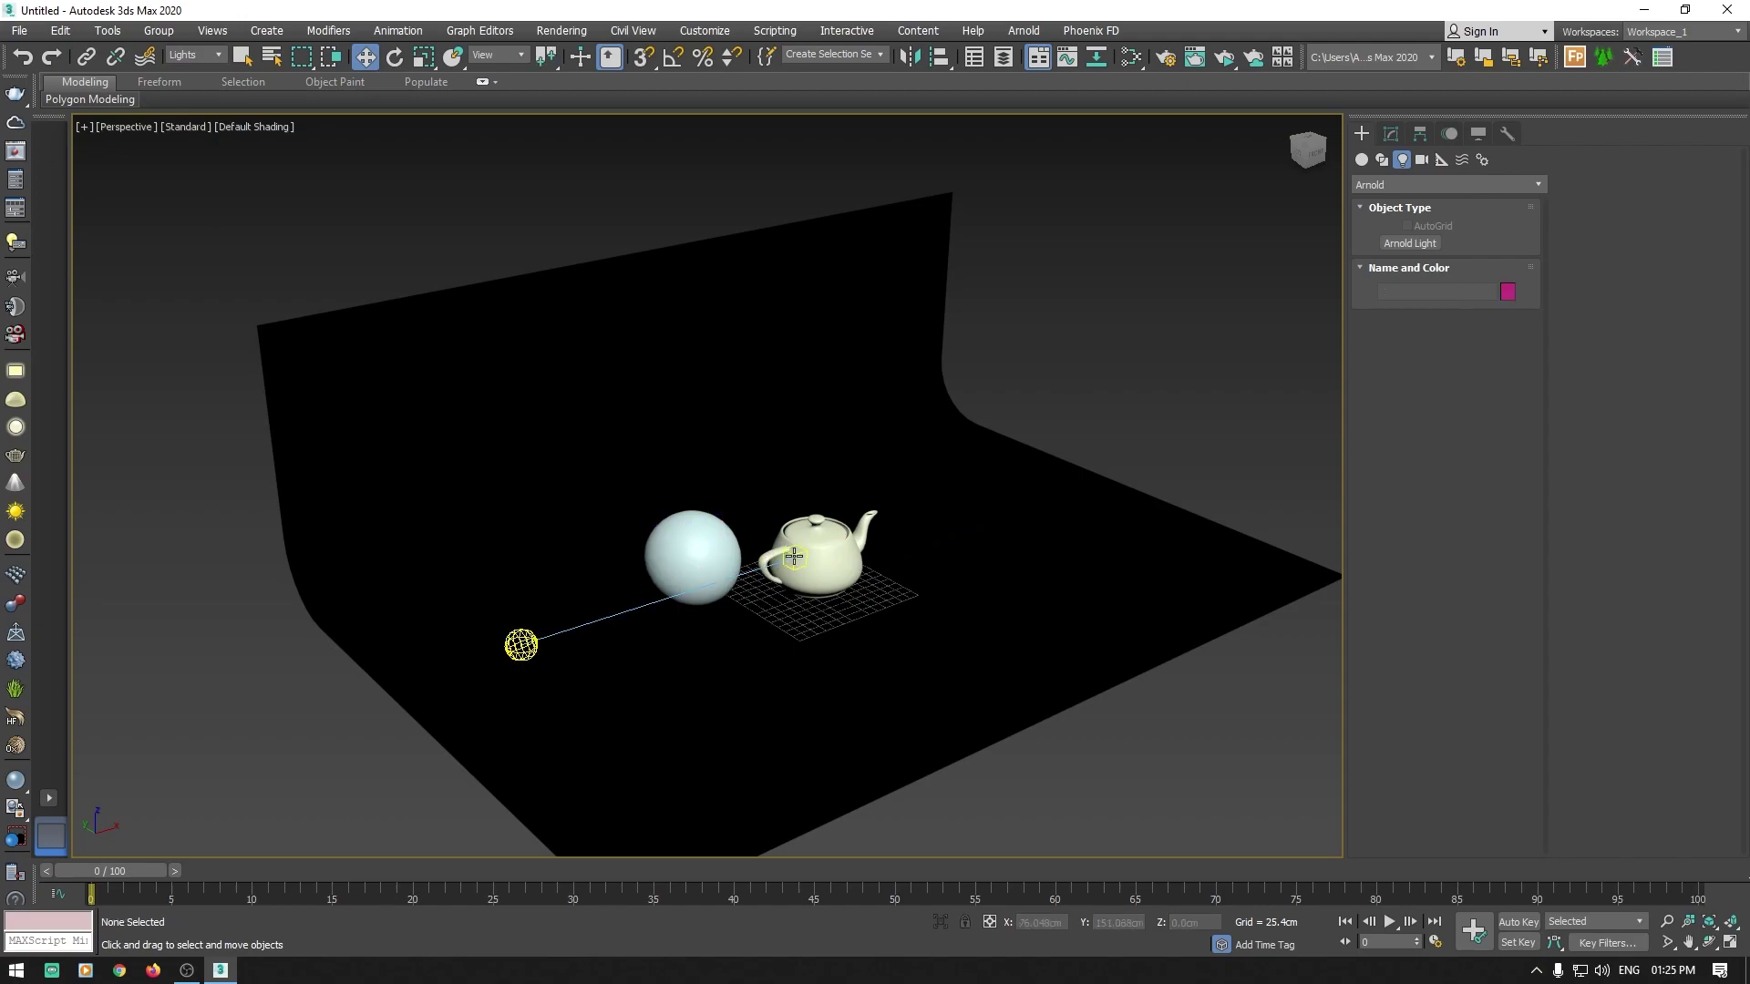
{"action": "left_click", "coordinate": [794, 556]}
{"action": "mouse_move", "coordinate": [799, 433]}
{"action": "left_mouse_down"}
{"action": "mouse_move", "coordinate": [743, 422]}
{"action": "mouse_move", "coordinate": [667, 609]}
{"action": "left_mouse_up"}
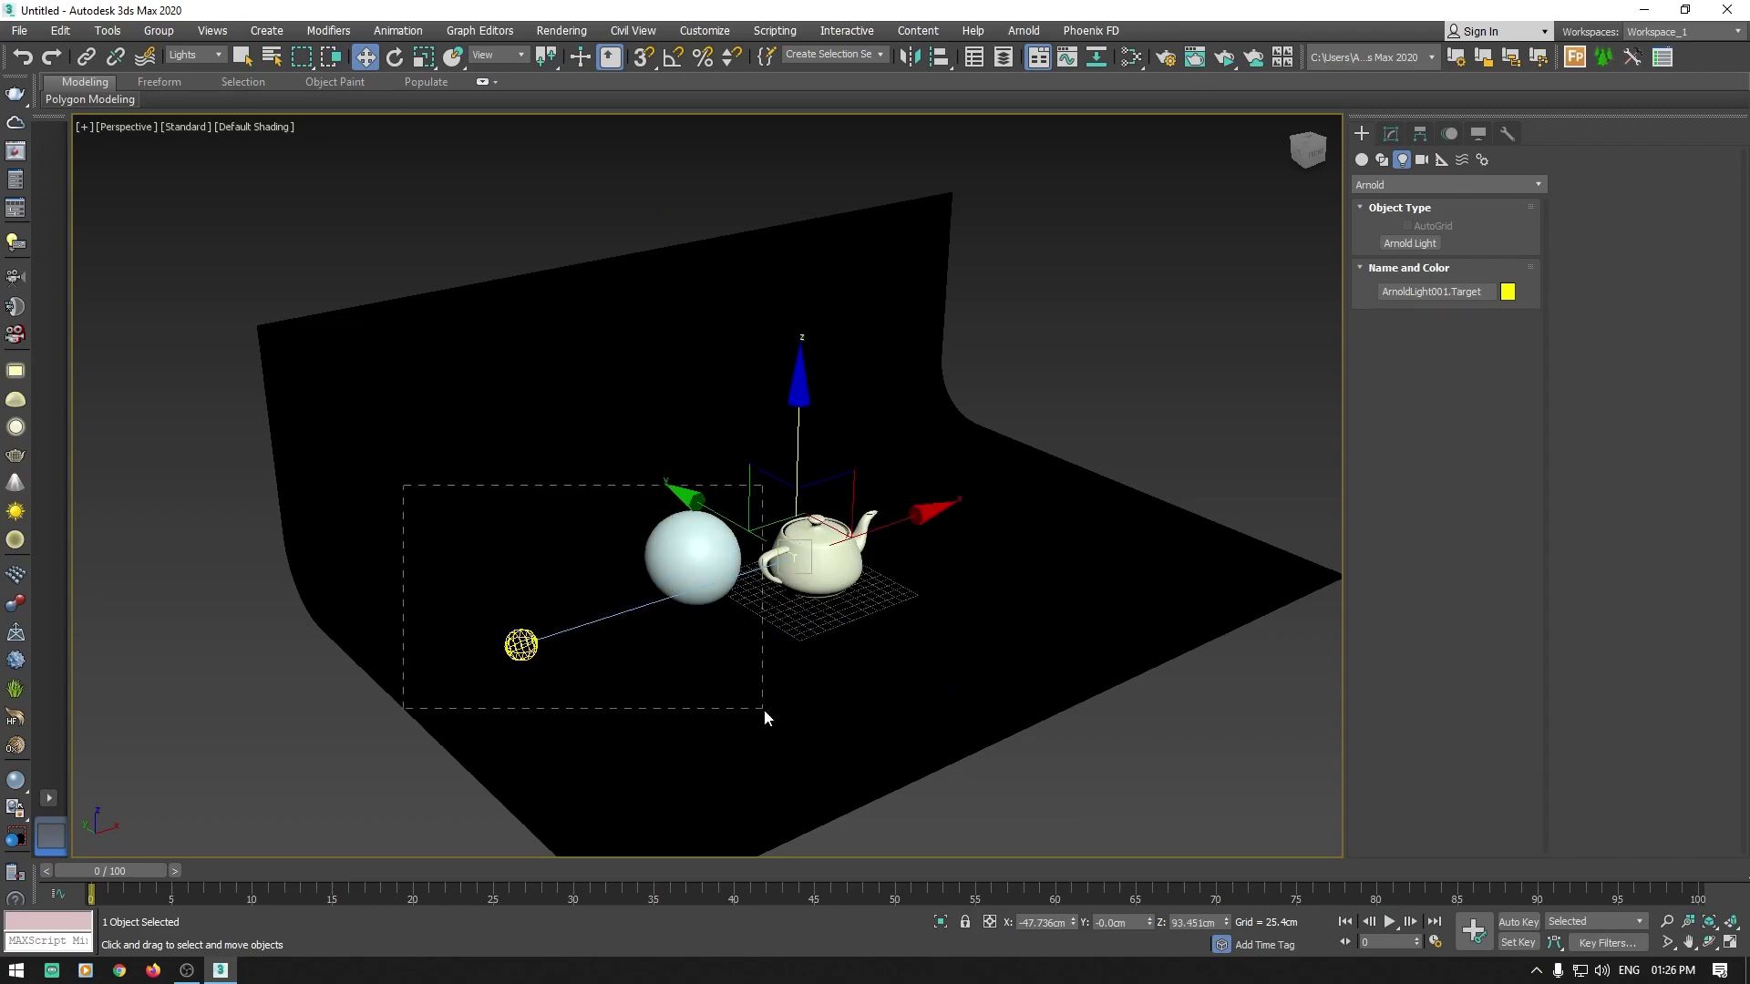
{"action": "left_click_drag", "start_coordinate": [764, 709], "coordinate": [763, 709]}
{"action": "mouse_move", "coordinate": [662, 481]}
{"action": "left_mouse_down"}
{"action": "mouse_move", "coordinate": [715, 217]}
{"action": "mouse_move", "coordinate": [524, 619]}
{"action": "left_mouse_up"}
{"action": "mouse_move", "coordinate": [468, 684]}
{"action": "middle_mouse_down", "text": "alt"}
{"action": "mouse_move", "coordinate": [494, 718]}
{"action": "mouse_move", "coordinate": [631, 714]}
{"action": "middle_mouse_up", "text": "alt"}
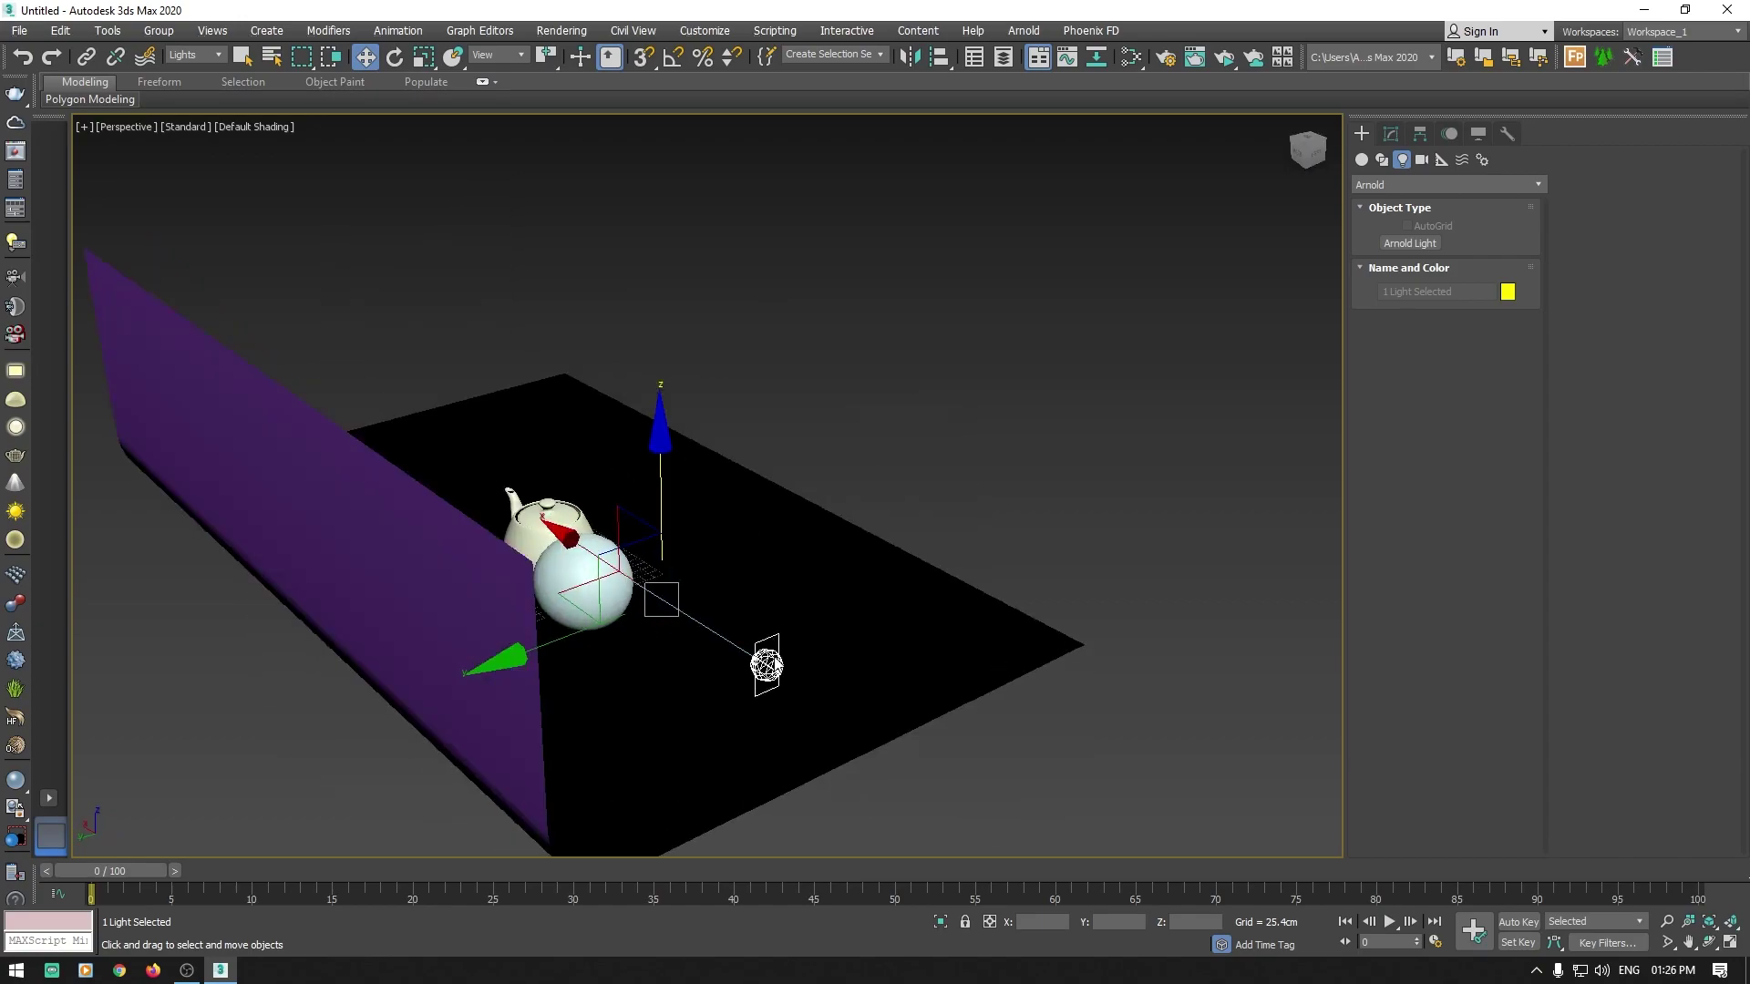
Step: Reselect only the Arnold light and show its parameters in the Modify panel
{"action": "left_click", "coordinate": [766, 665]}
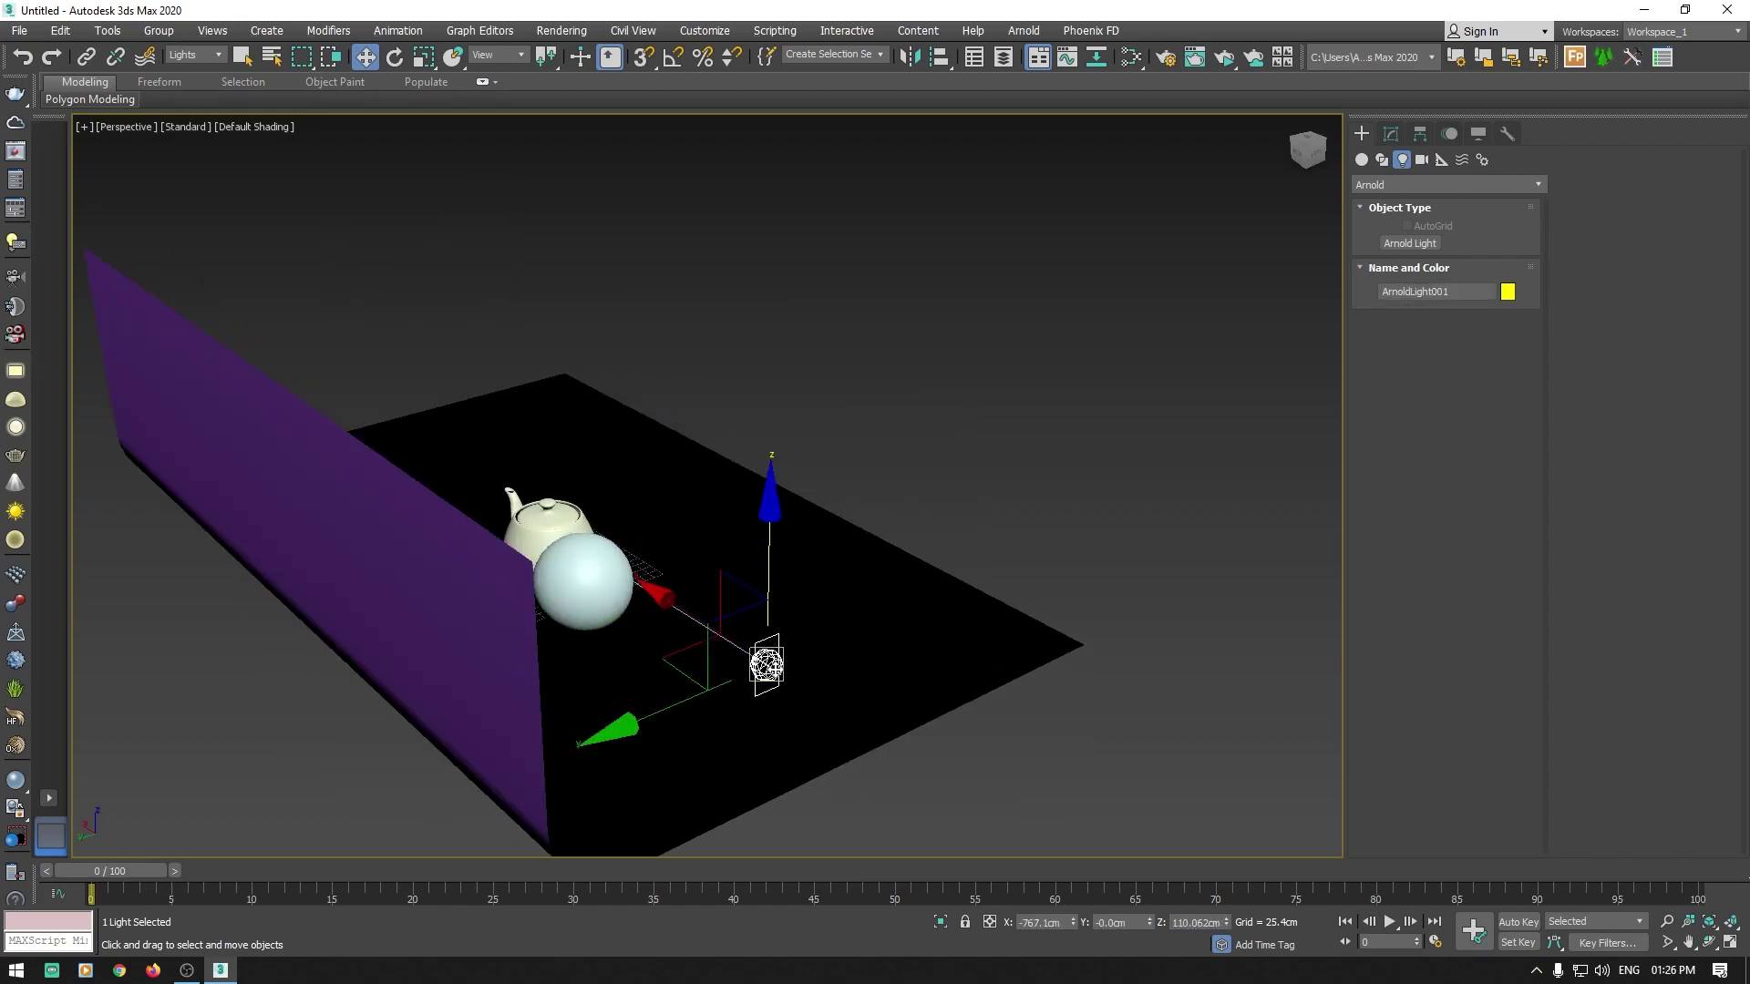
{"action": "left_click", "coordinate": [584, 527]}
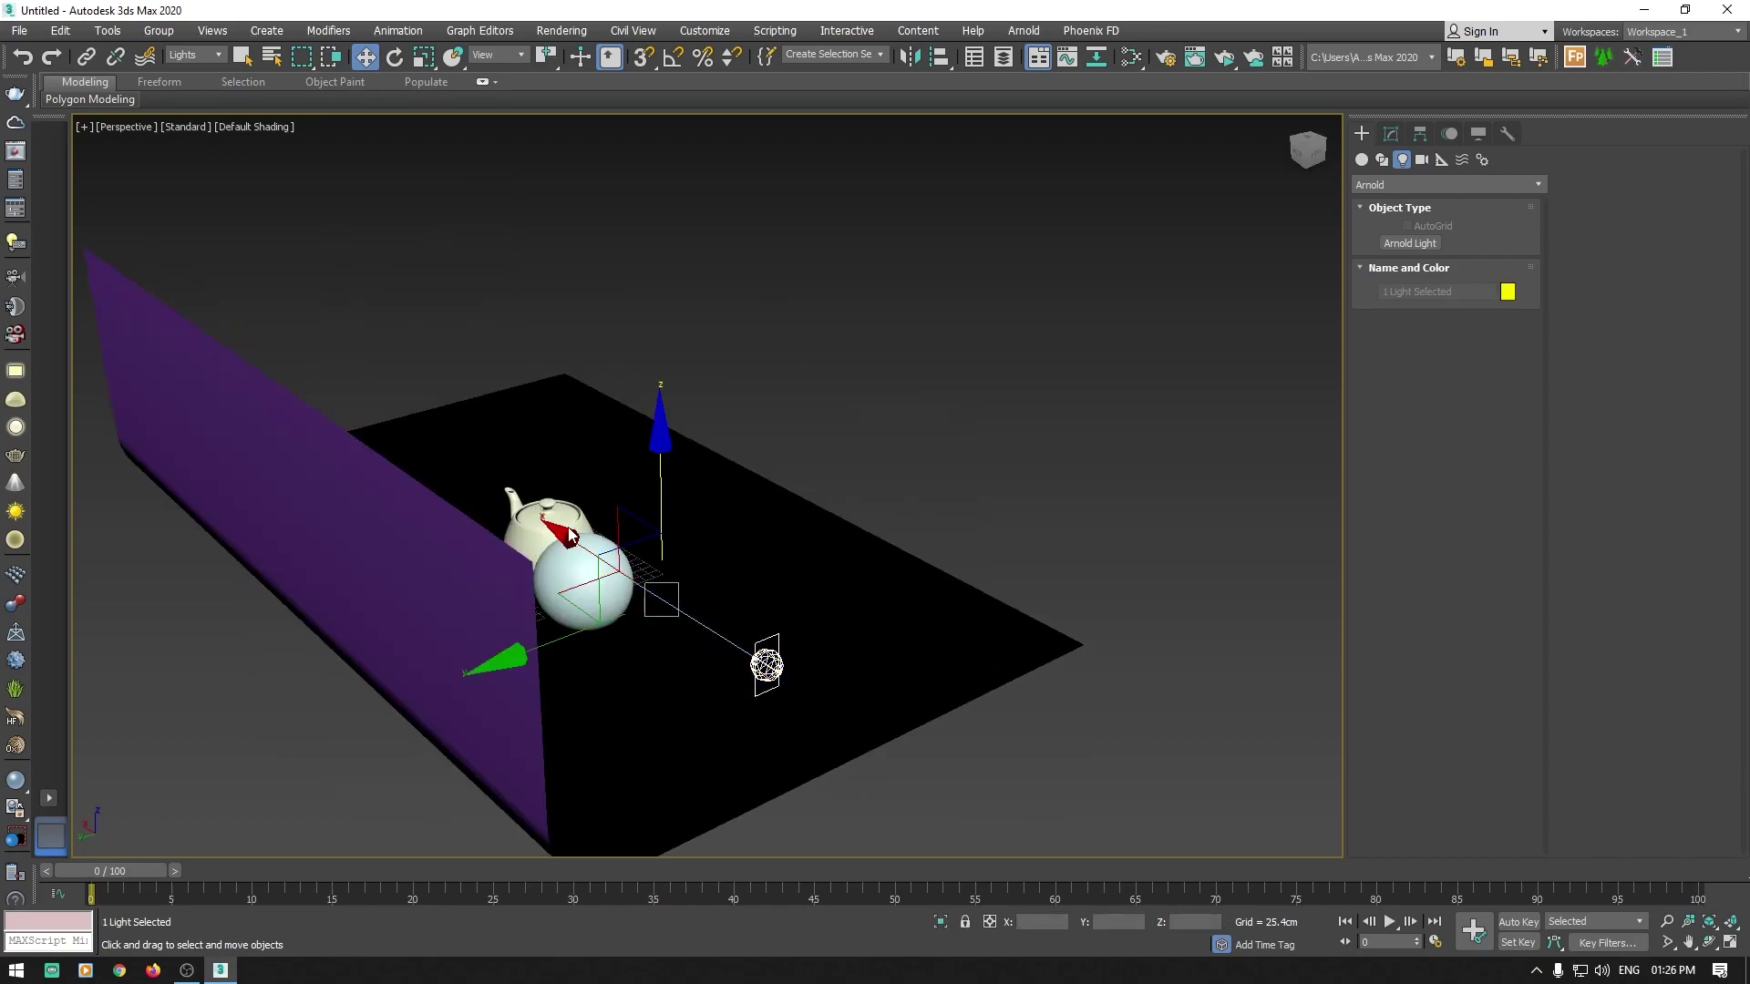
{"action": "left_click", "coordinate": [566, 600]}
{"action": "left_click", "coordinate": [770, 669]}
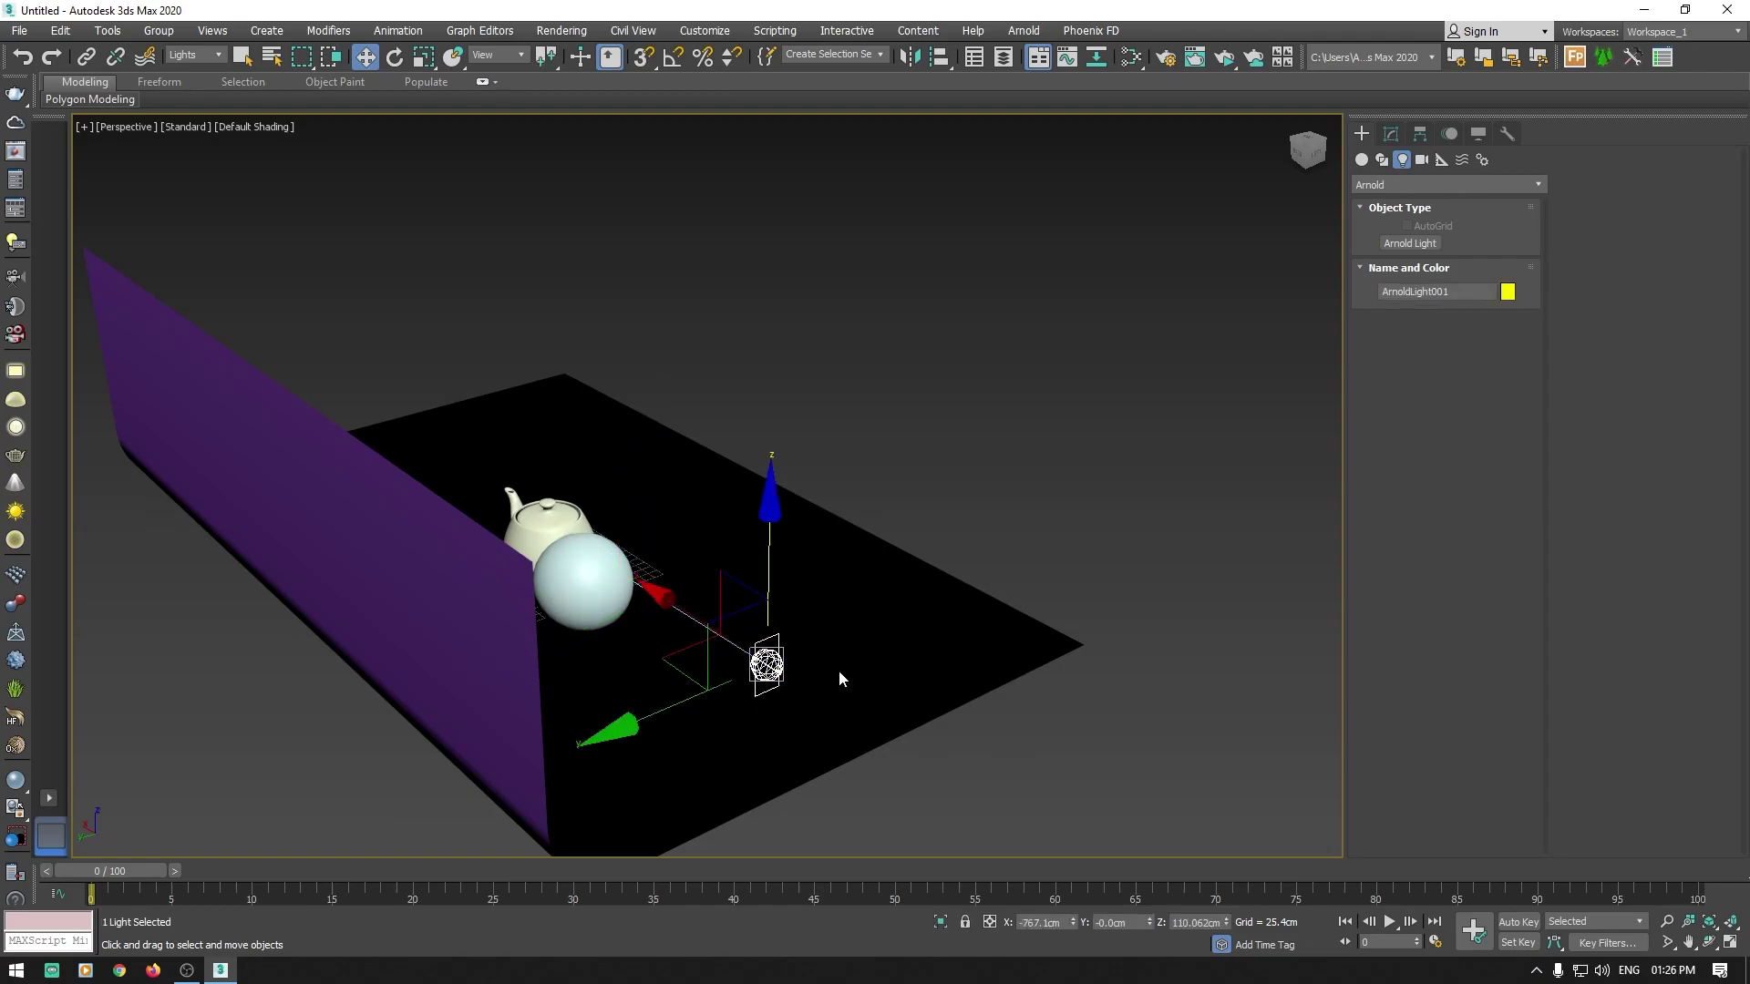
{"action": "left_click", "coordinate": [1391, 134]}
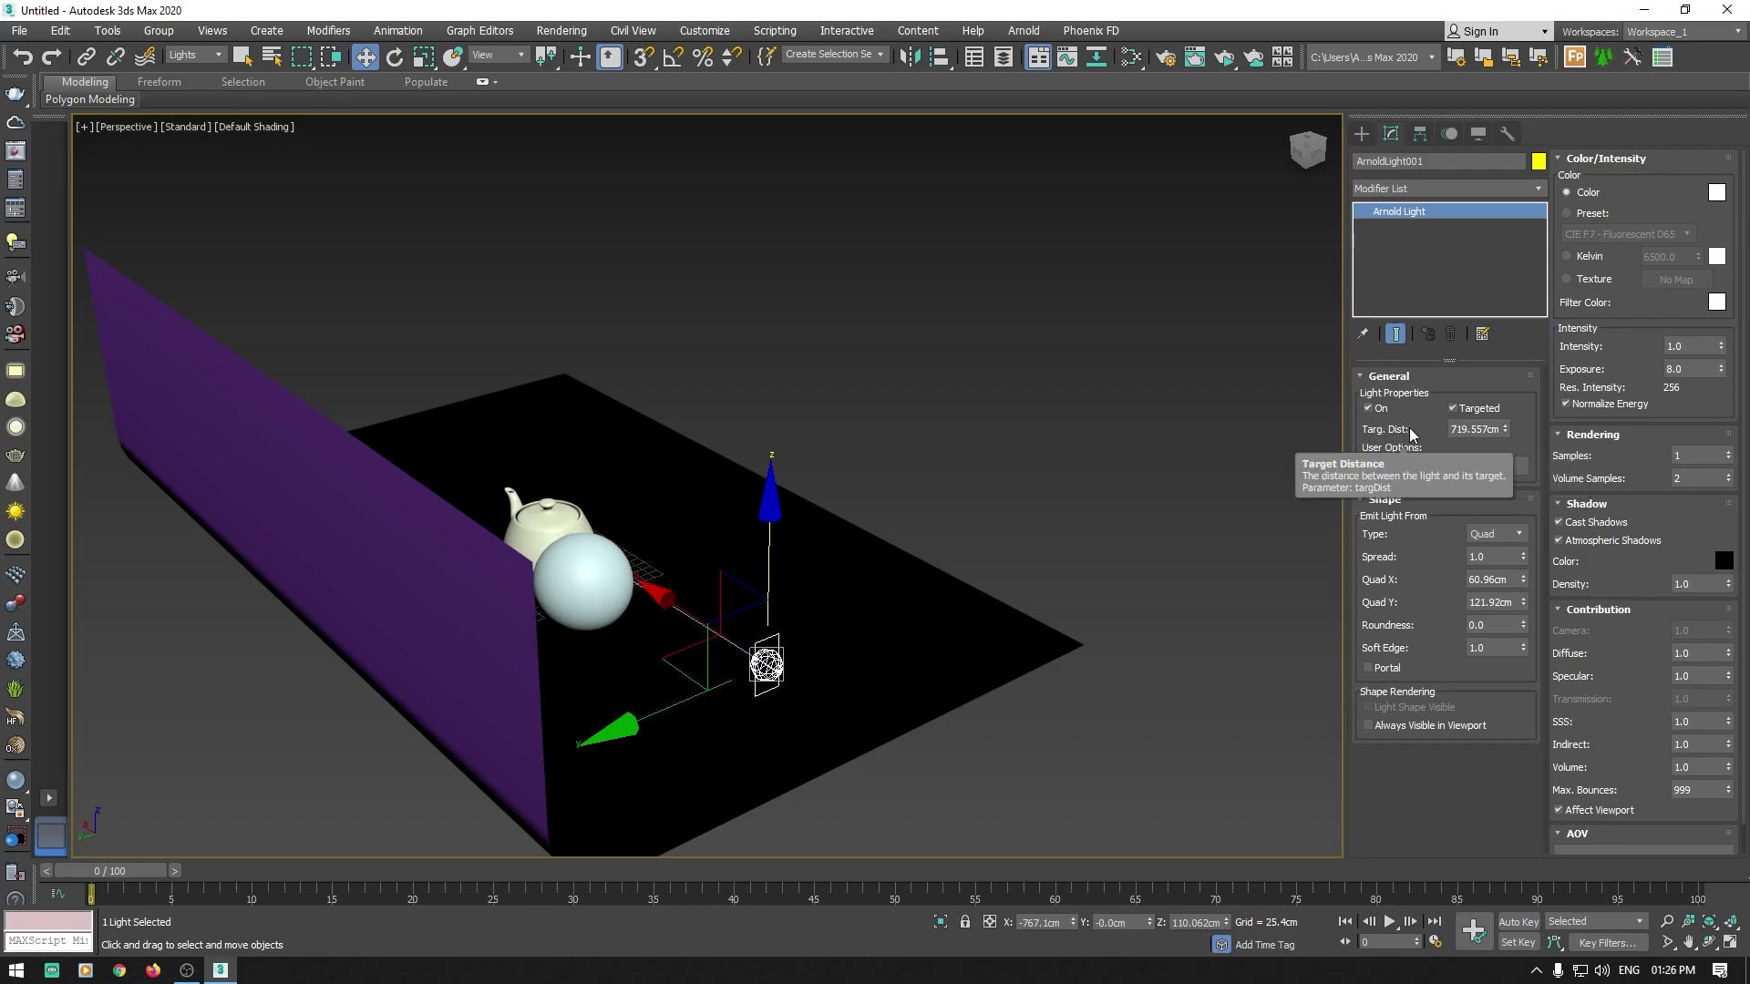
Step: Turn ArnoldLight001 off and reduce its Targ. Dist from 719.557cm to 584.23cm
{"action": "left_click", "coordinate": [1378, 410]}
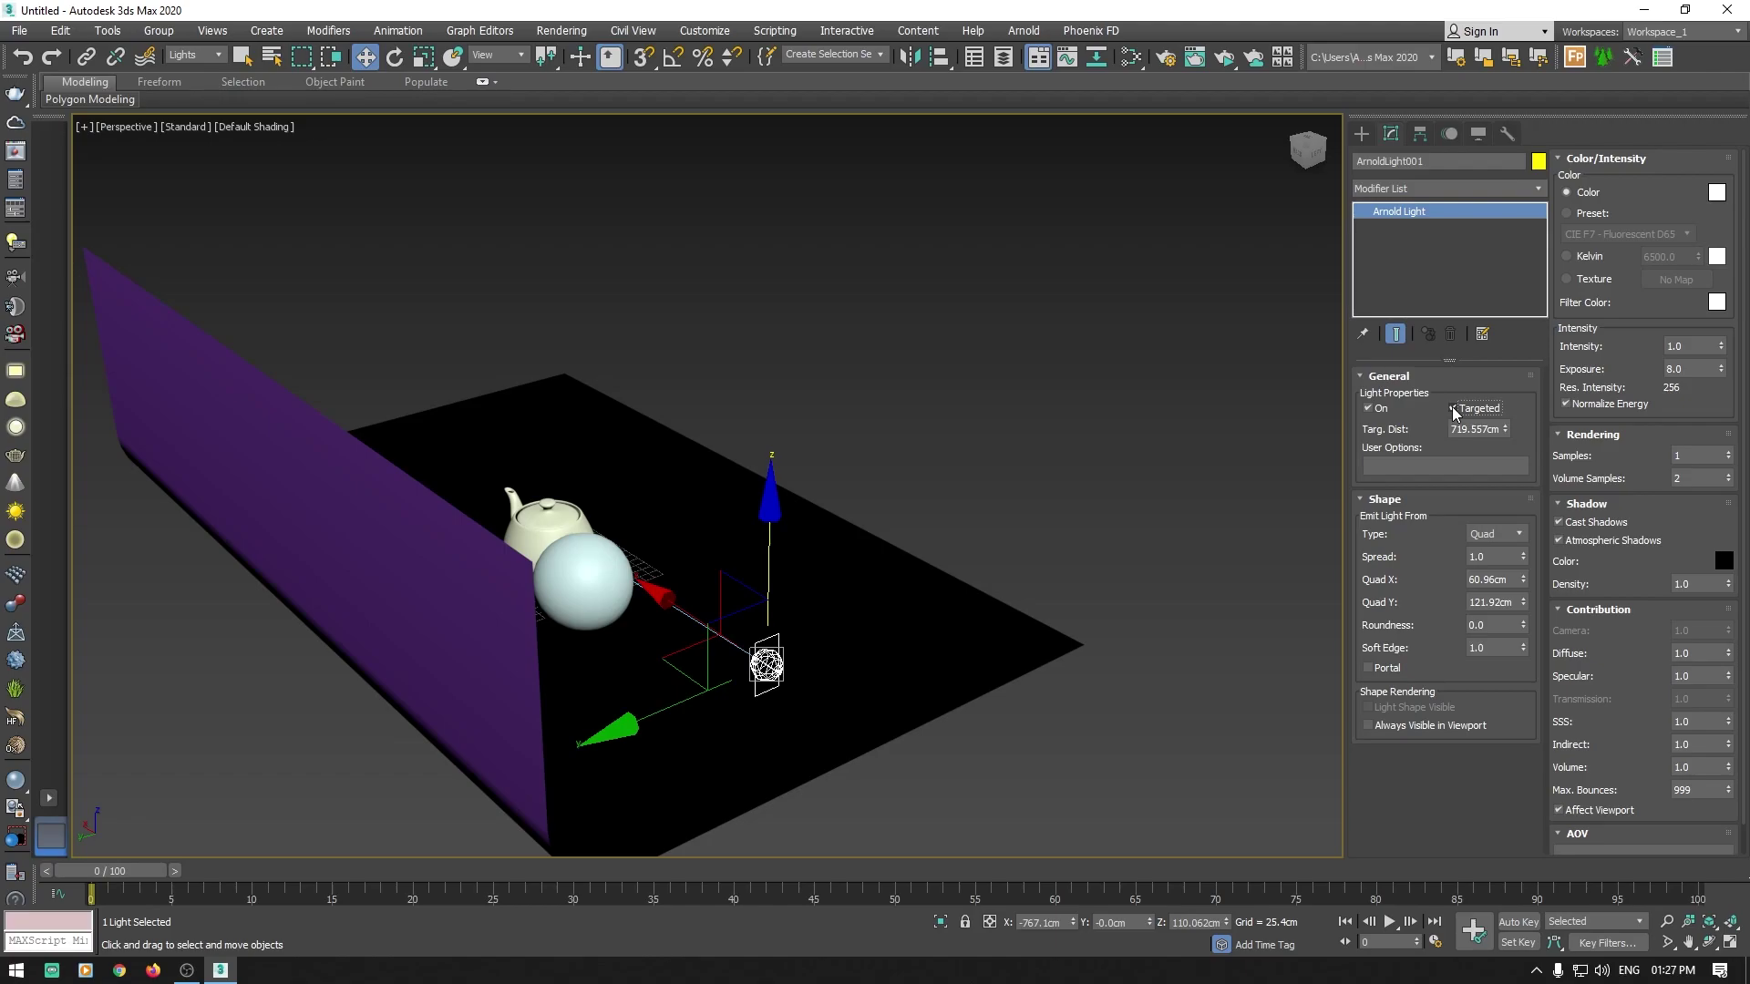
{"action": "left_click", "coordinate": [1385, 409]}
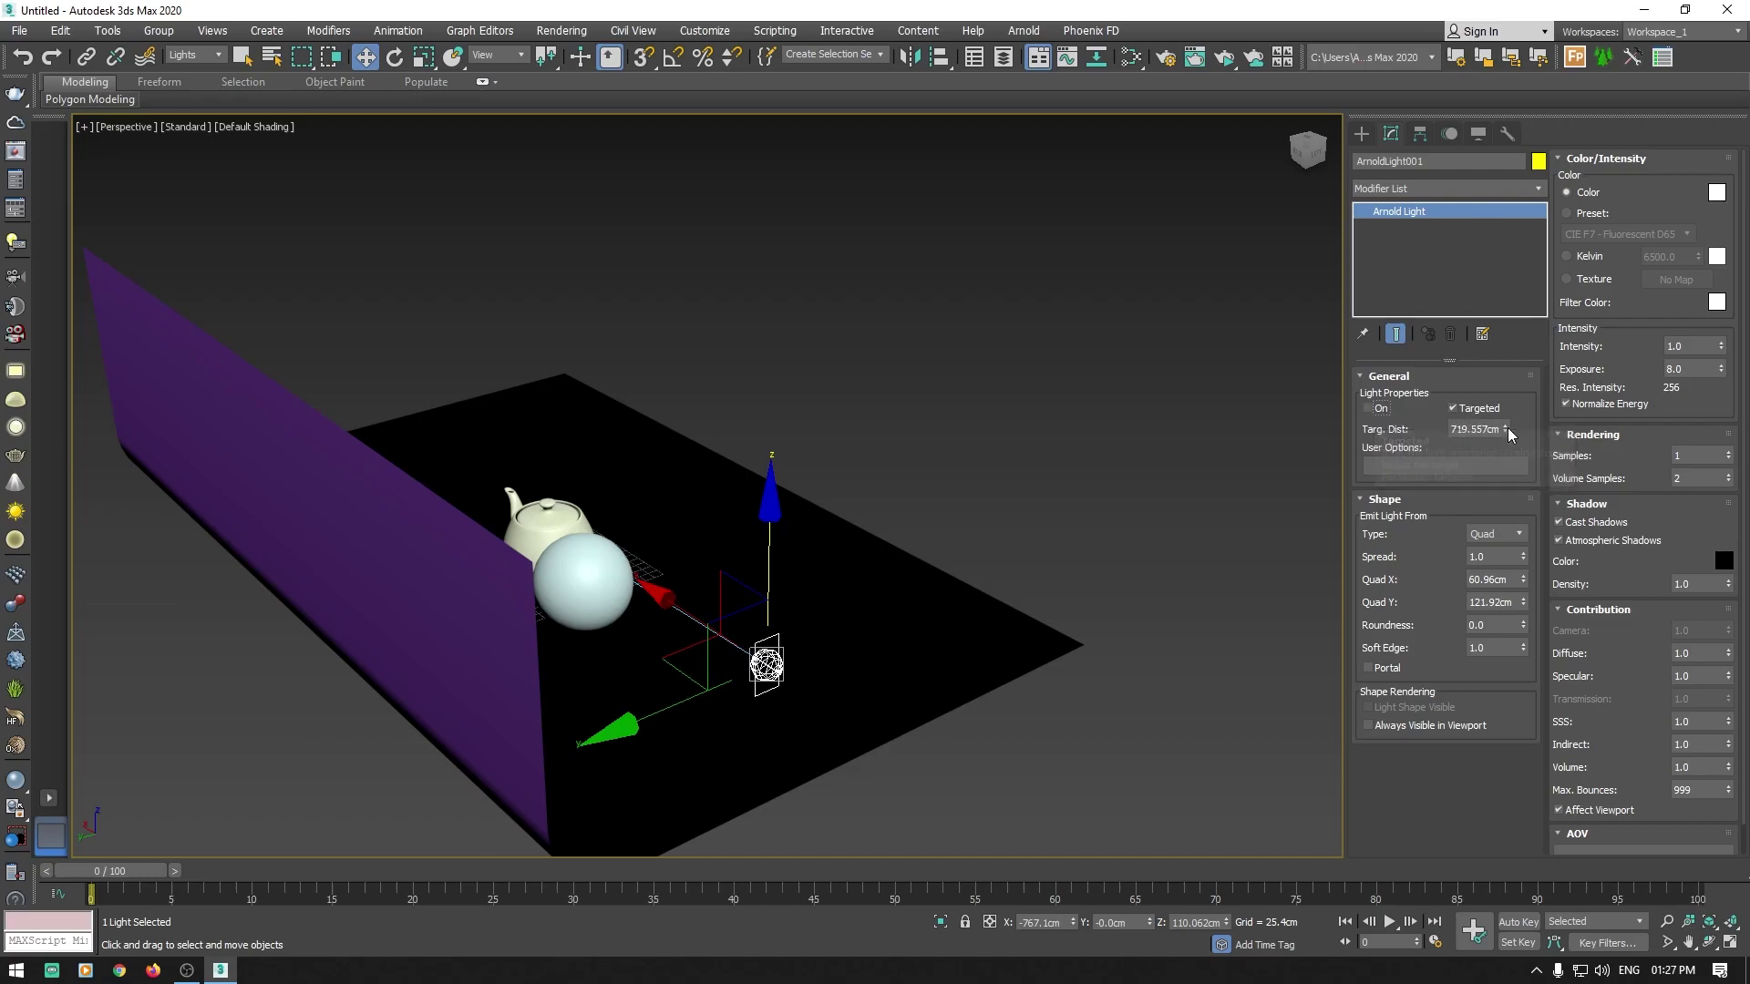
{"action": "mouse_move", "coordinate": [1506, 428]}
{"action": "left_mouse_down"}
{"action": "mouse_move", "coordinate": [1527, 465]}
{"action": "mouse_move", "coordinate": [1486, 394]}
{"action": "mouse_move", "coordinate": [1491, 443]}
{"action": "left_mouse_up"}
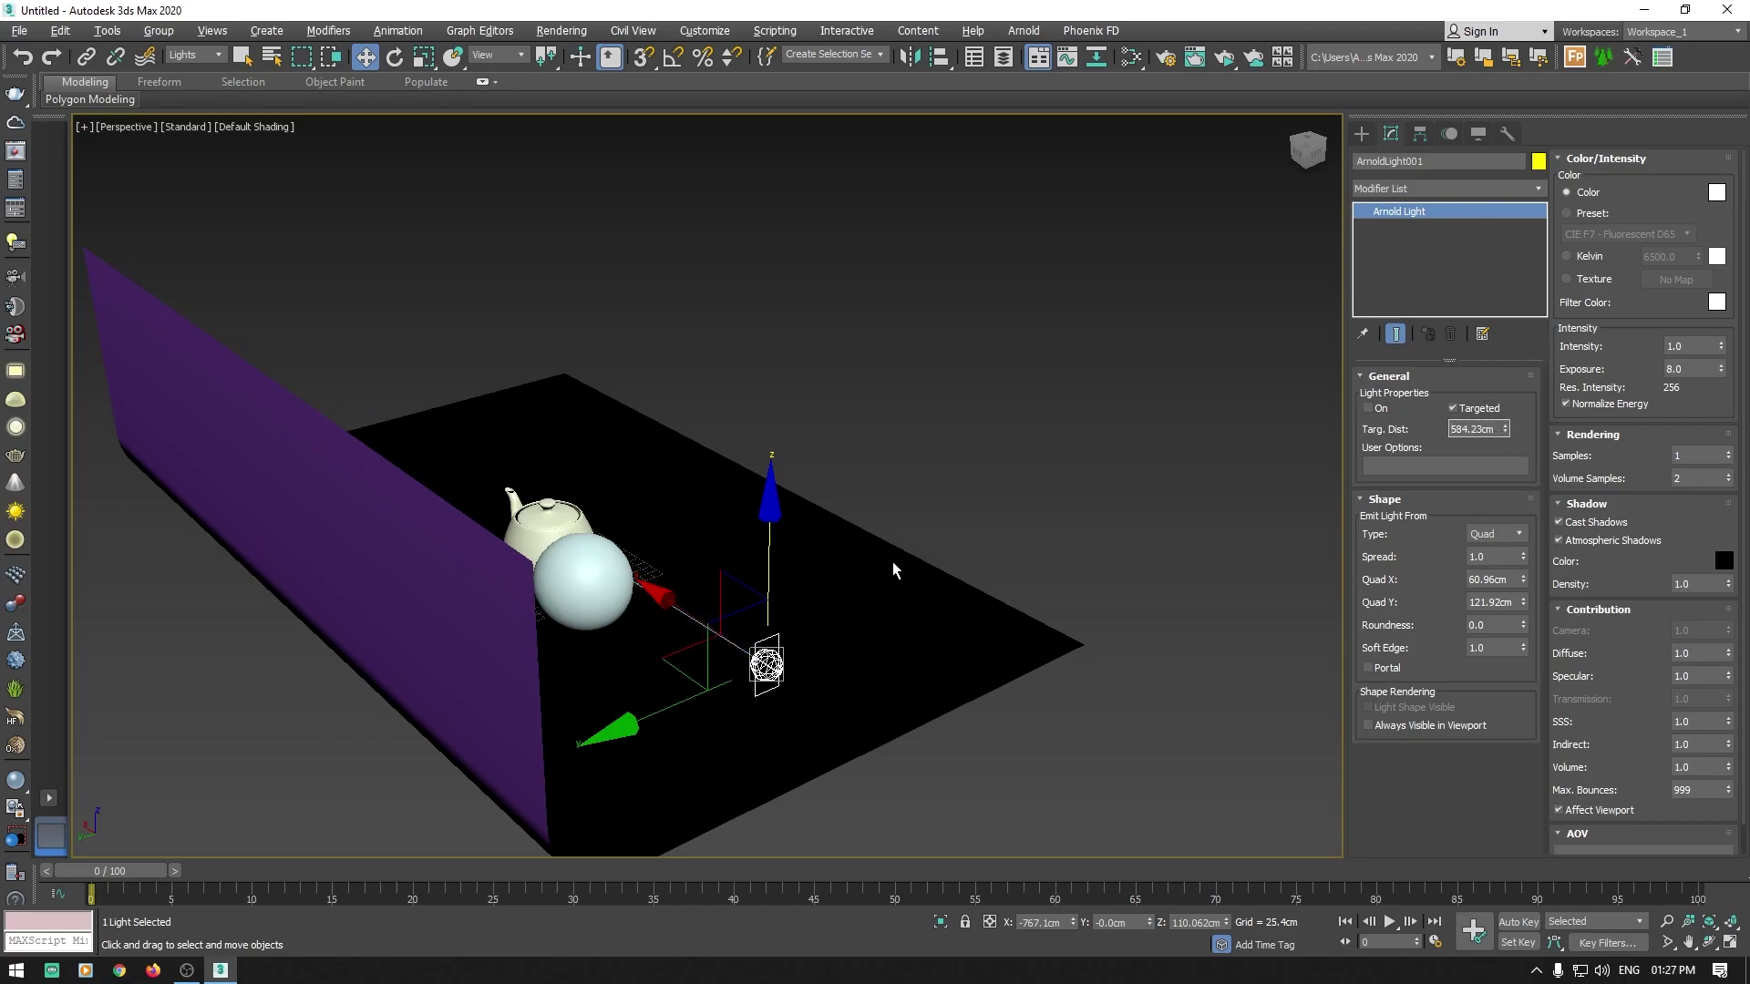
{"action": "mouse_move", "coordinate": [897, 566]}
{"action": "middle_mouse_down", "text": "alt"}
{"action": "mouse_move", "coordinate": [752, 572]}
{"action": "mouse_move", "coordinate": [875, 565]}
{"action": "middle_mouse_up", "text": "alt"}
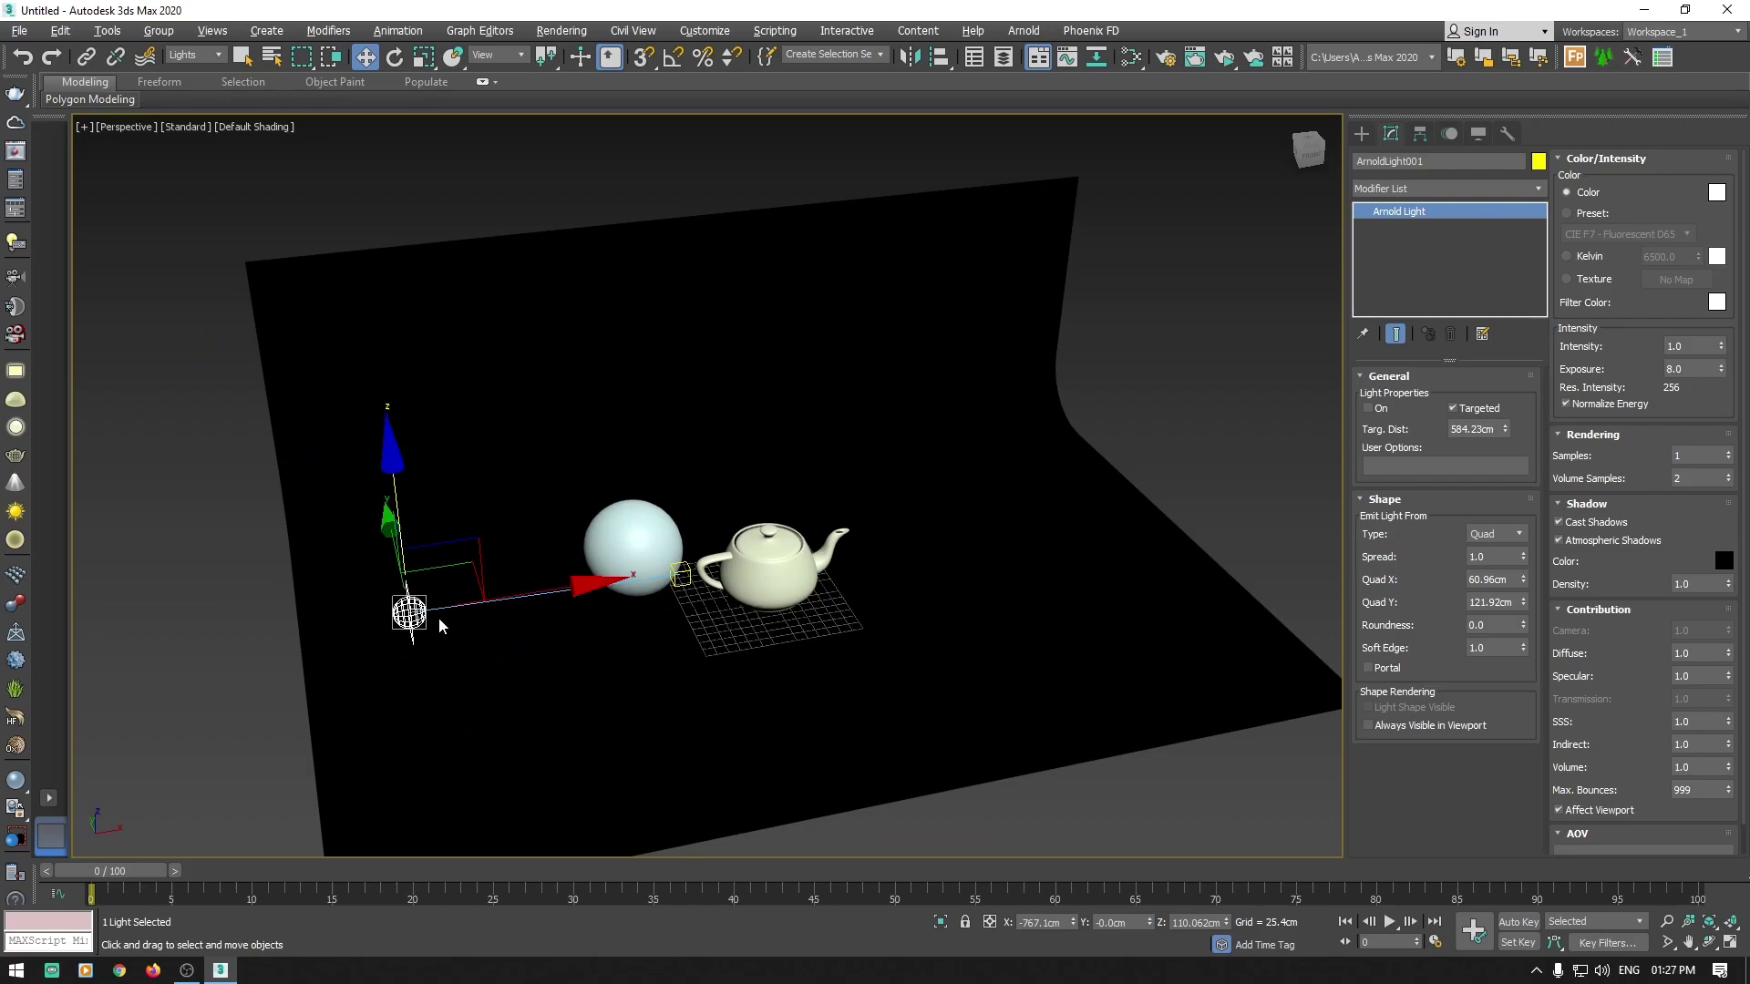
Step: Keep Shape Type on Quad and size the light to 354.226cm by 255.095cm
{"action": "left_click", "coordinate": [1517, 534]}
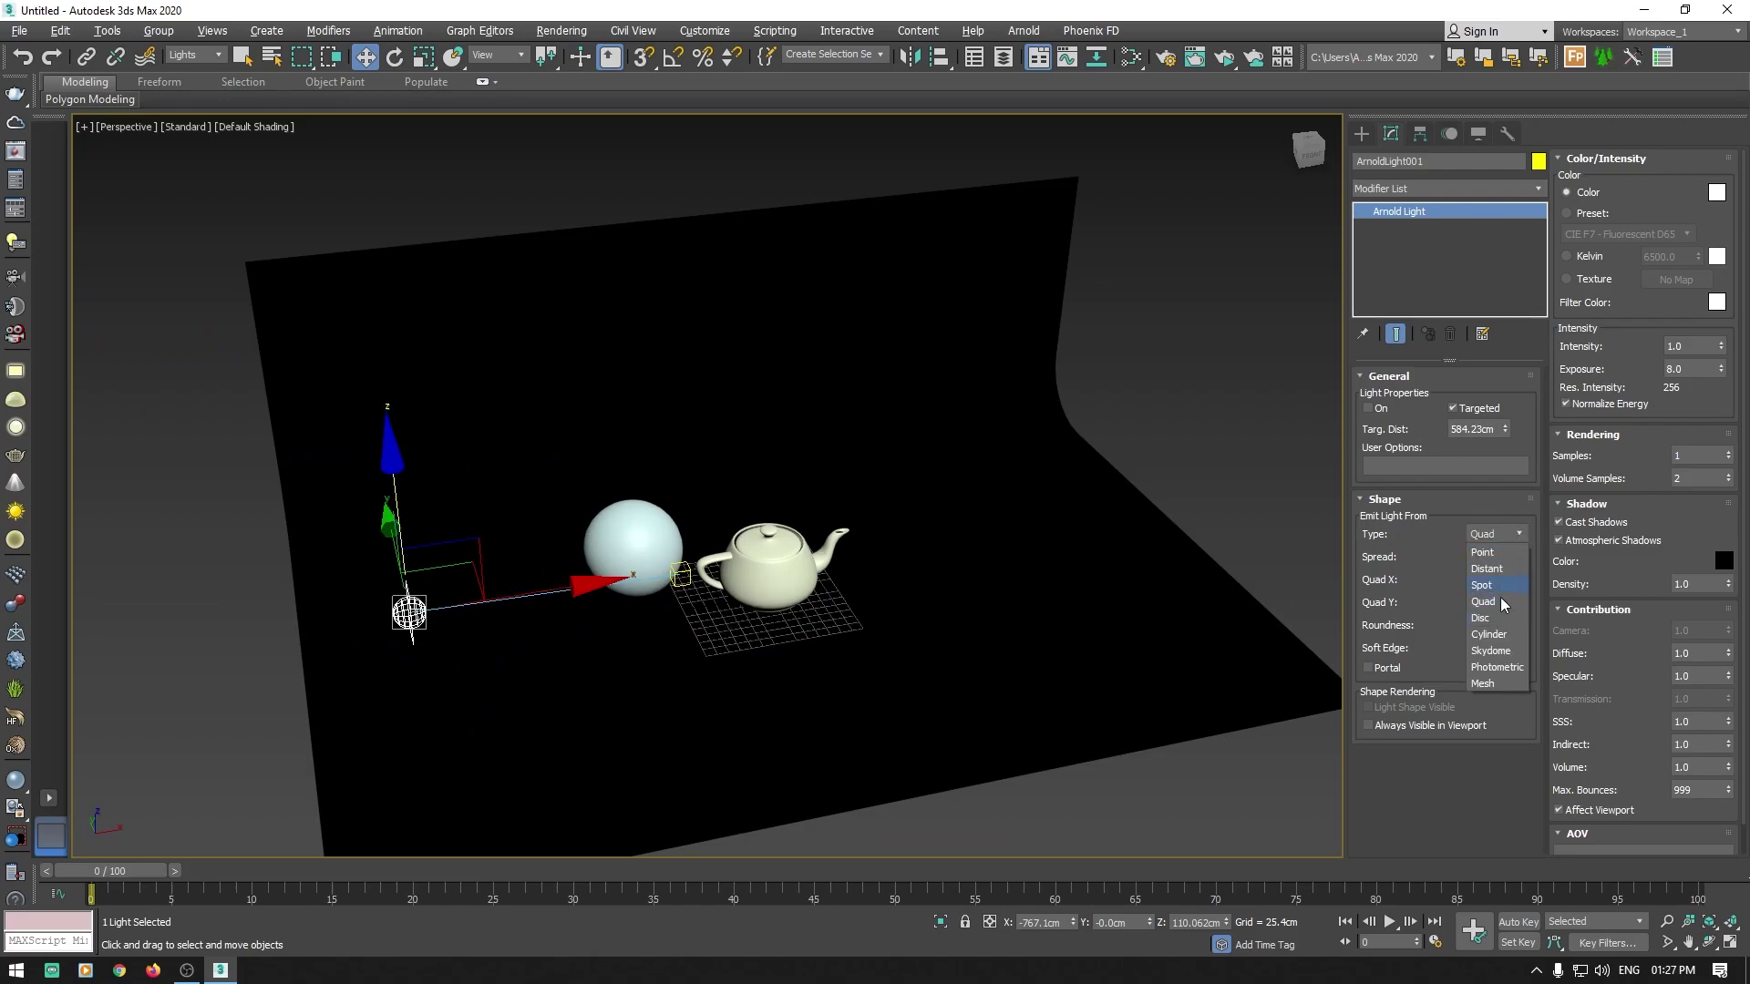
{"action": "left_click", "coordinate": [1466, 816]}
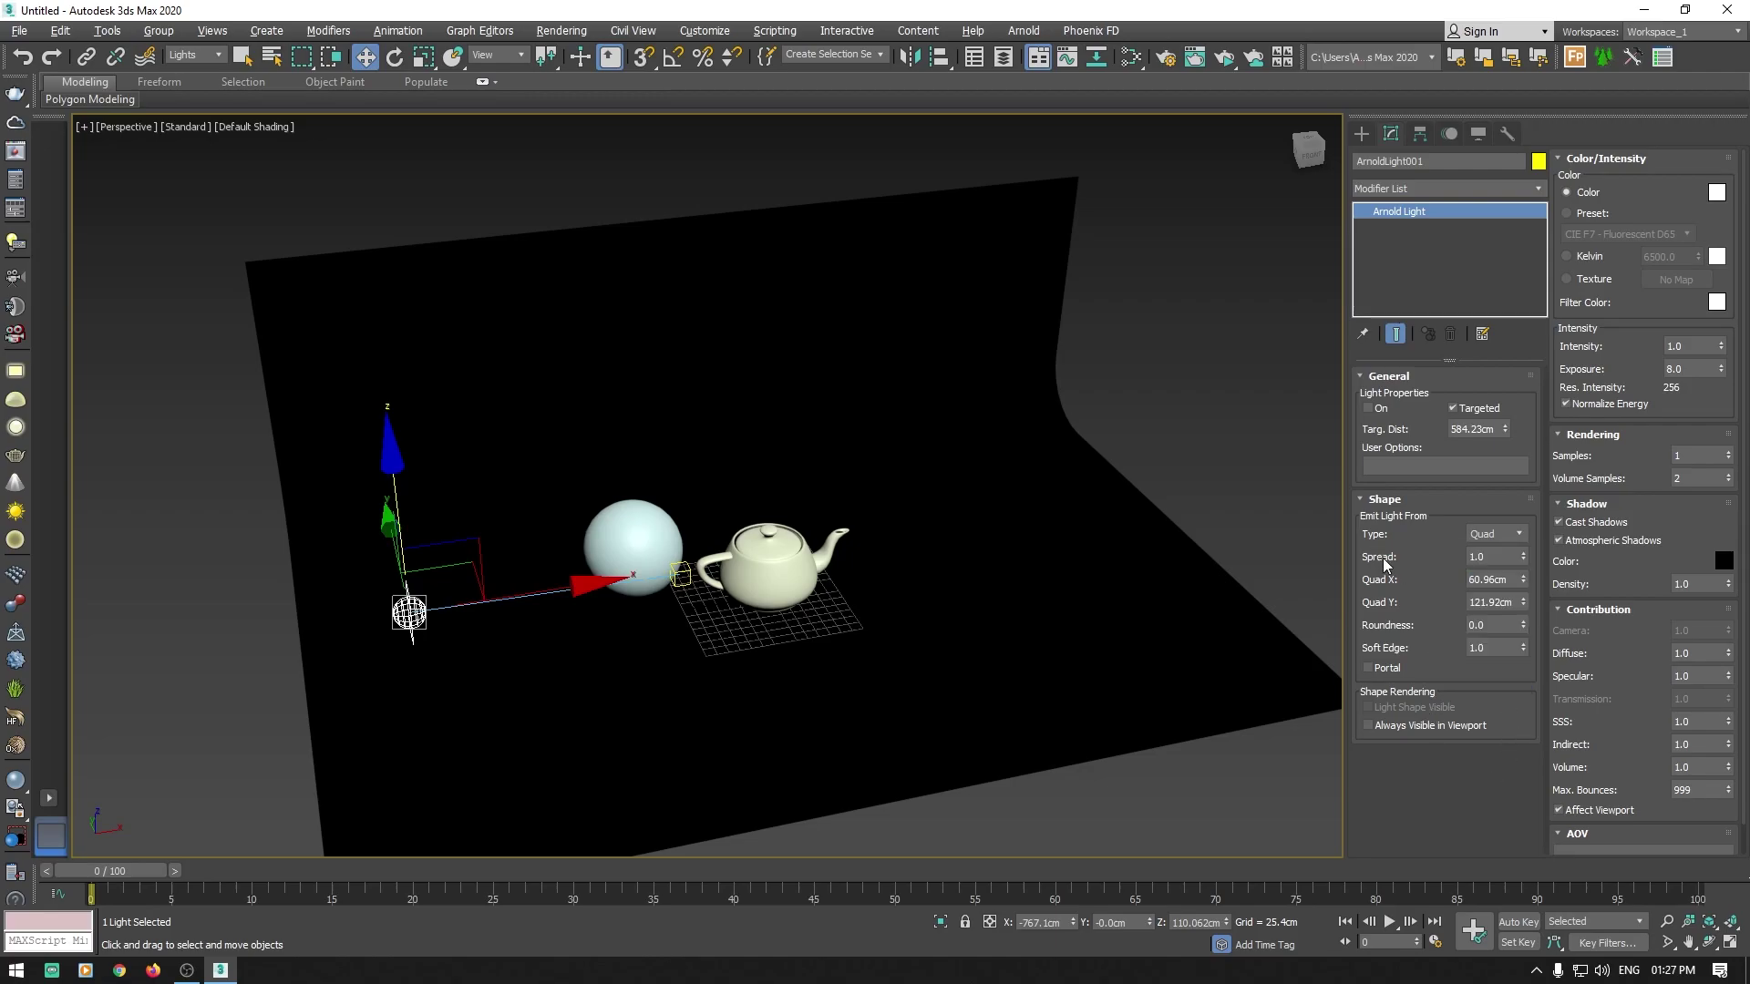
{"action": "mouse_move", "coordinate": [1380, 601]}
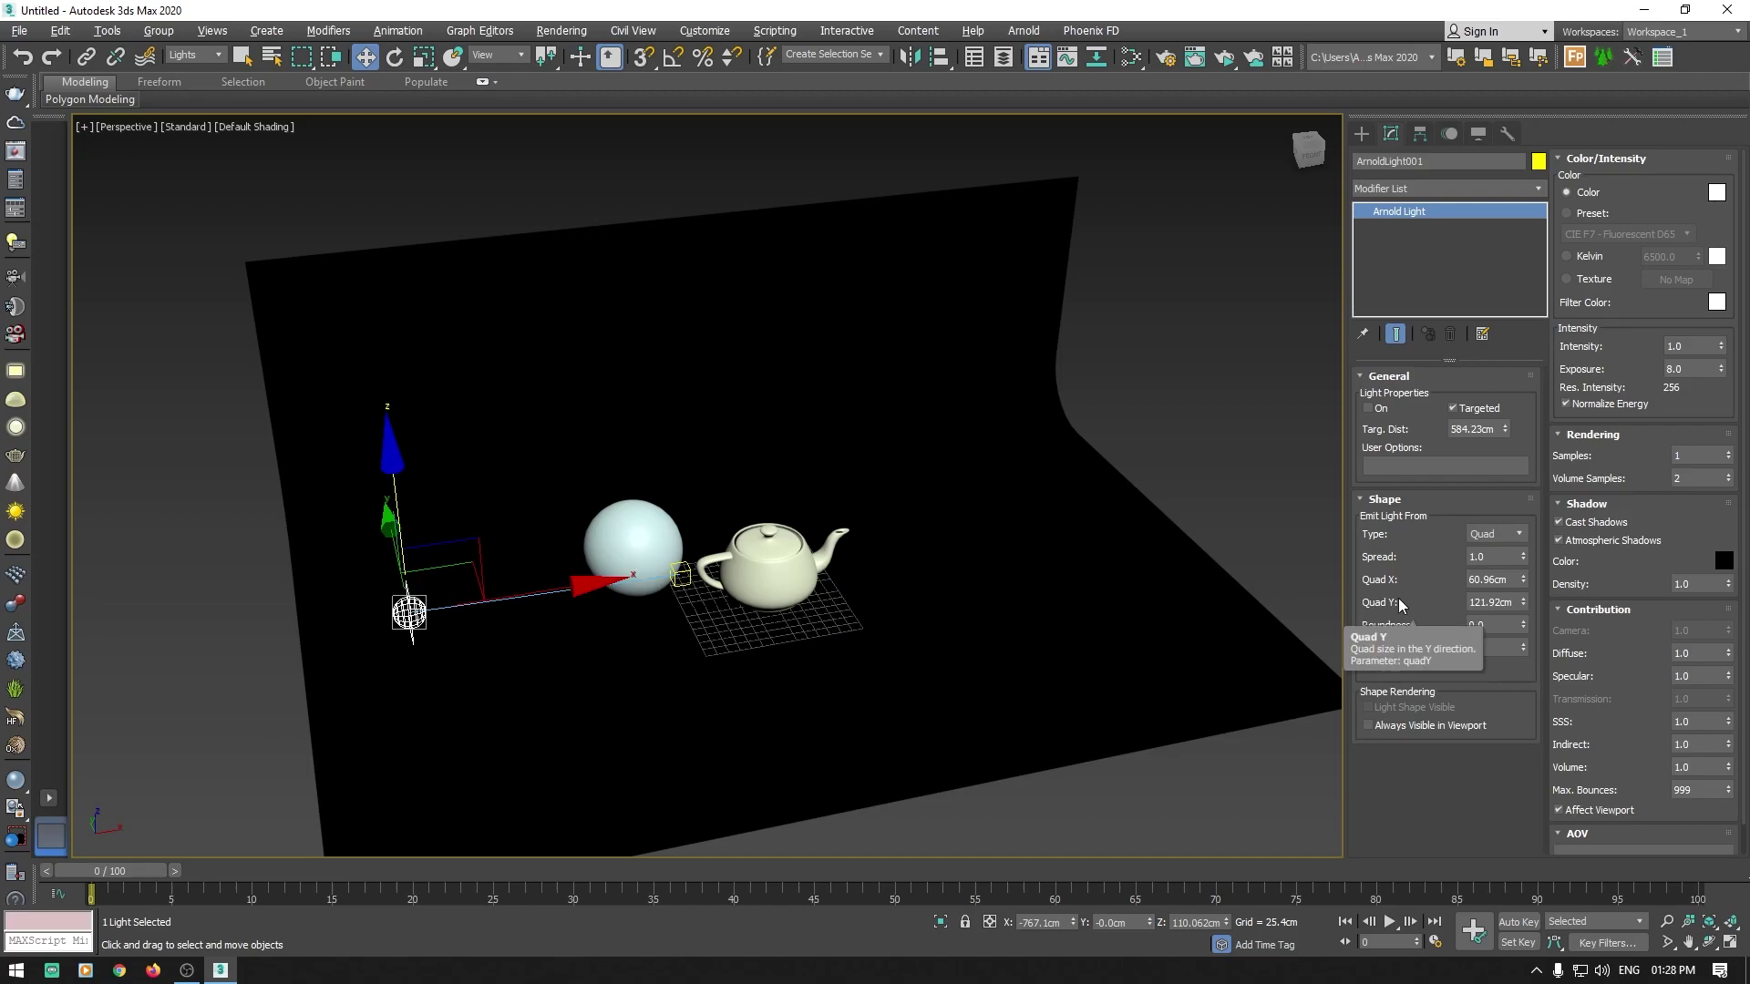
{"action": "middle_click_drag", "start_coordinate": [394, 629], "coordinate": [478, 631], "text": "alt"}
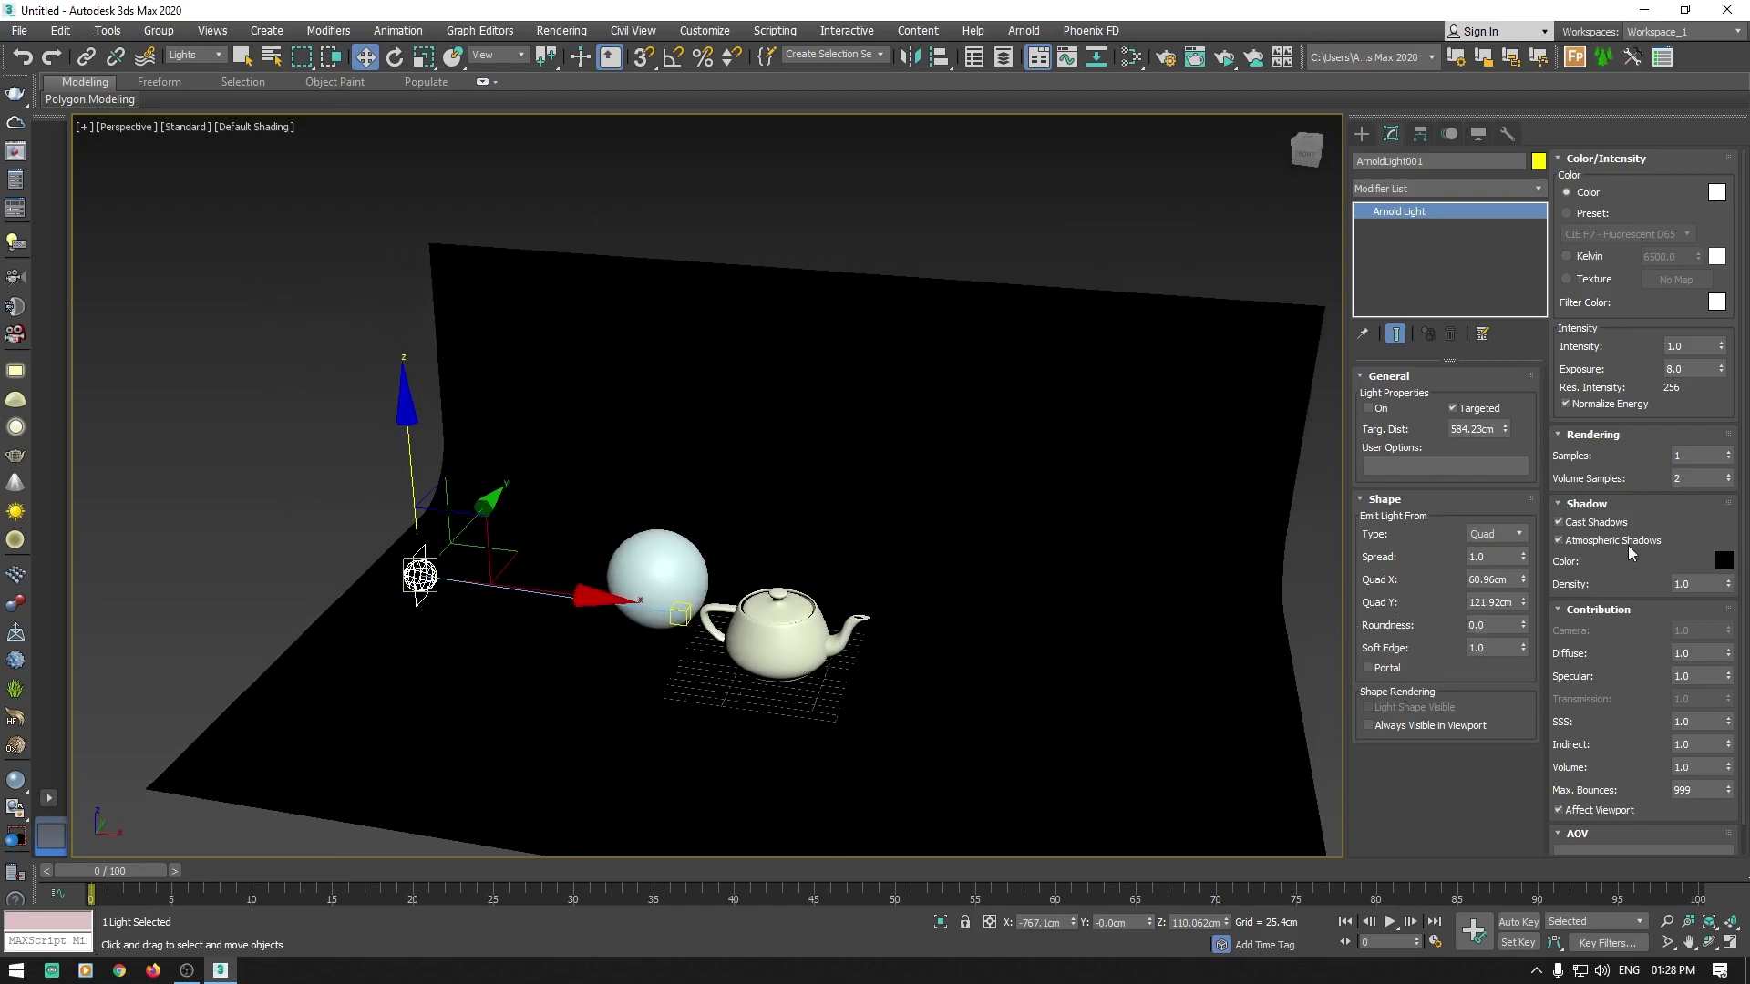
{"action": "mouse_move", "coordinate": [1523, 579]}
{"action": "left_mouse_down"}
{"action": "mouse_move", "coordinate": [1517, 386]}
{"action": "mouse_move", "coordinate": [1506, 435]}
{"action": "left_mouse_up"}
{"action": "left_click_drag", "start_coordinate": [1522, 602], "coordinate": [1515, 527]}
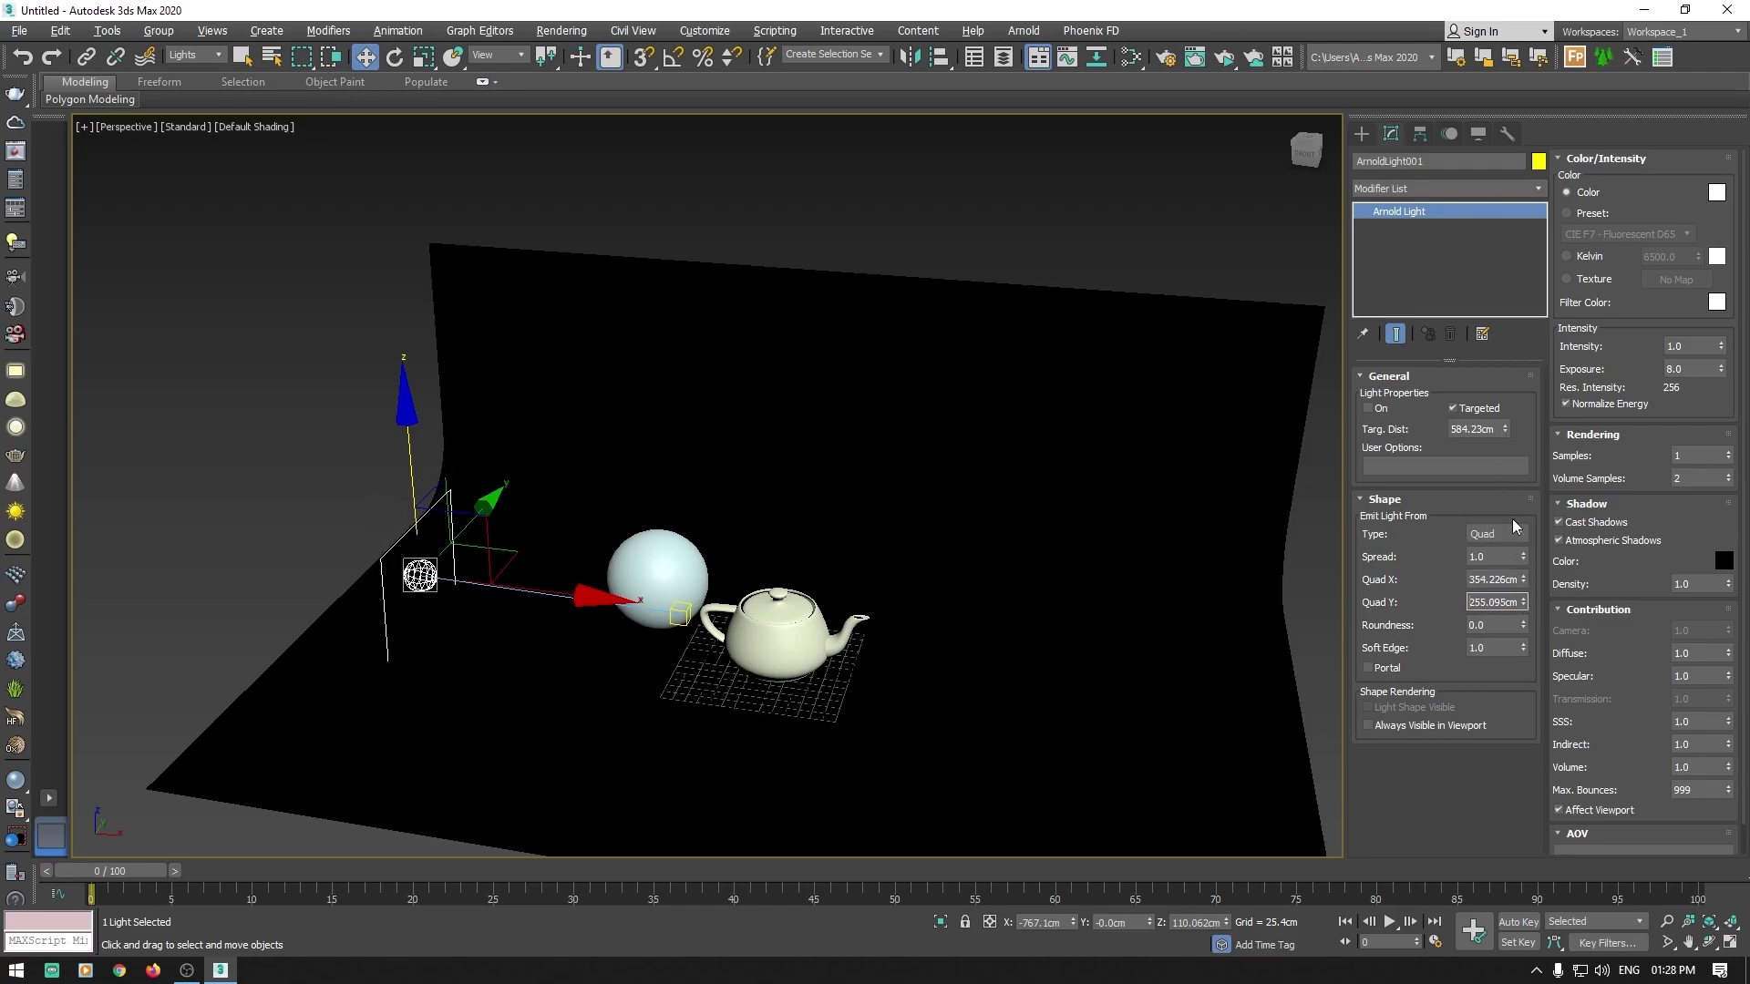
Step: Reset the light's Soft Edge spinner and re-enter its value
{"action": "right_click", "coordinate": [1523, 647]}
{"action": "left_click", "coordinate": [1523, 643]}
{"action": "type", "text": "1"}
{"action": "key", "text": "Return"}
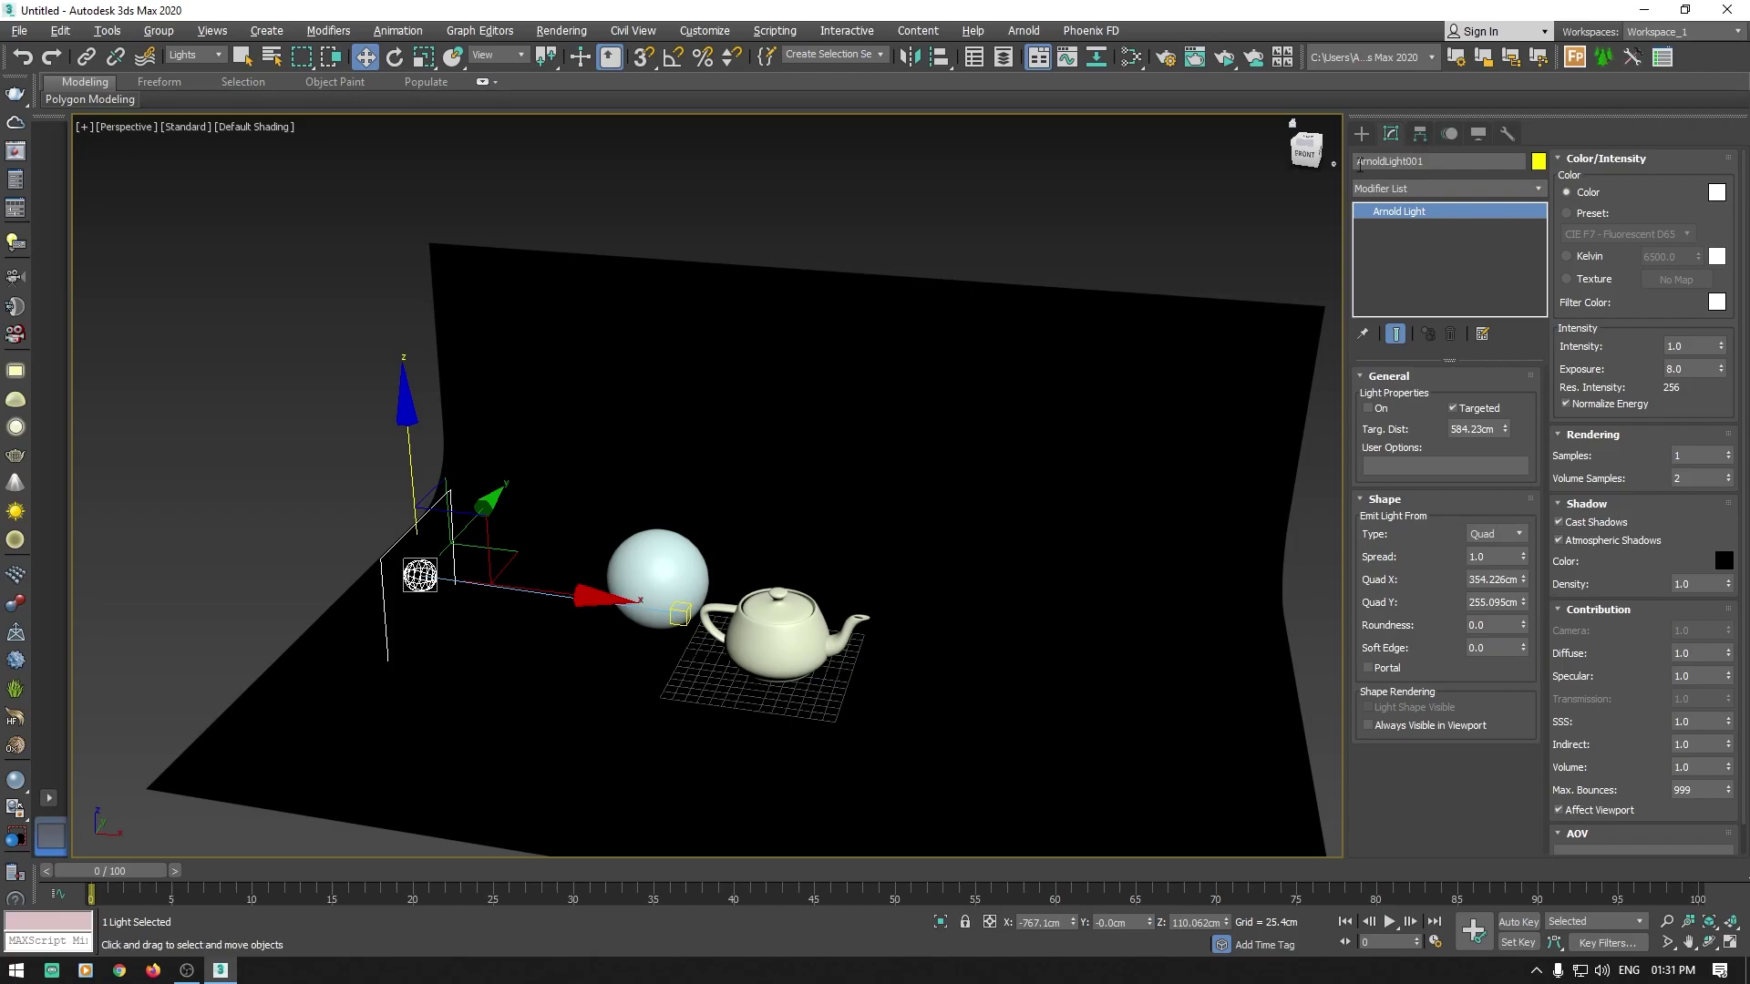
Step: Start creating a Standard Physical camera from the Create panel's Cameras category
{"action": "left_click", "coordinate": [1362, 134]}
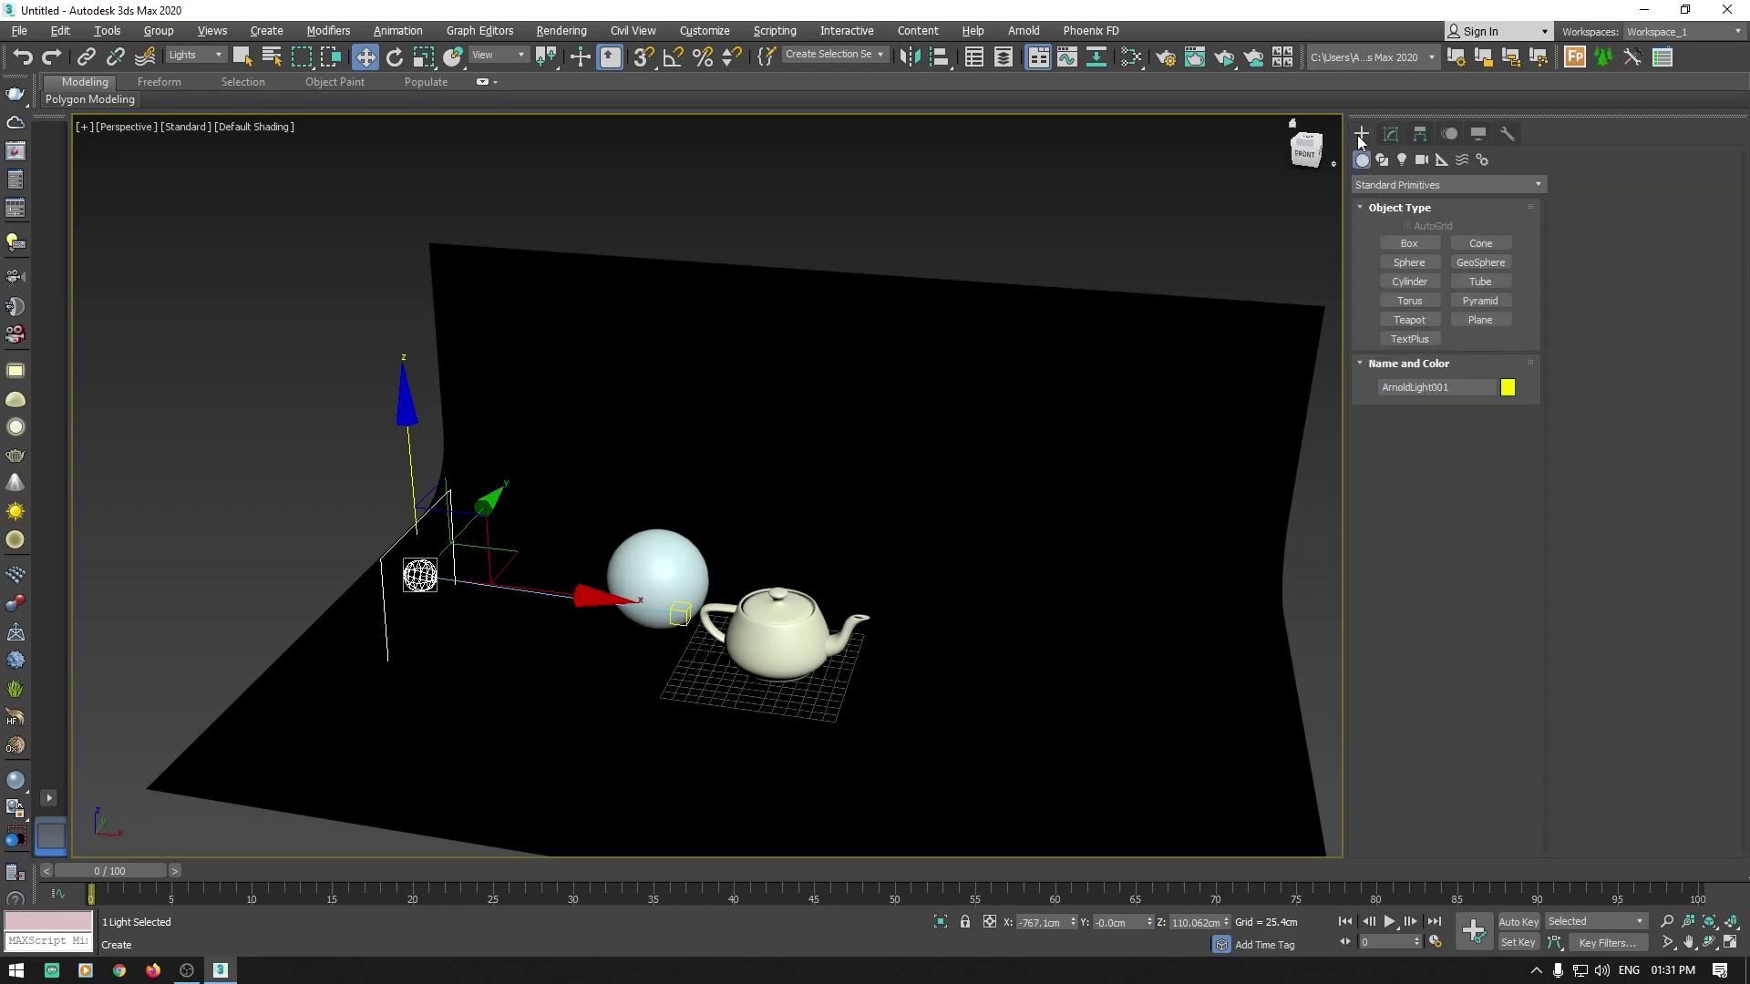
{"action": "left_click", "coordinate": [1420, 162]}
{"action": "left_click", "coordinate": [1425, 185]}
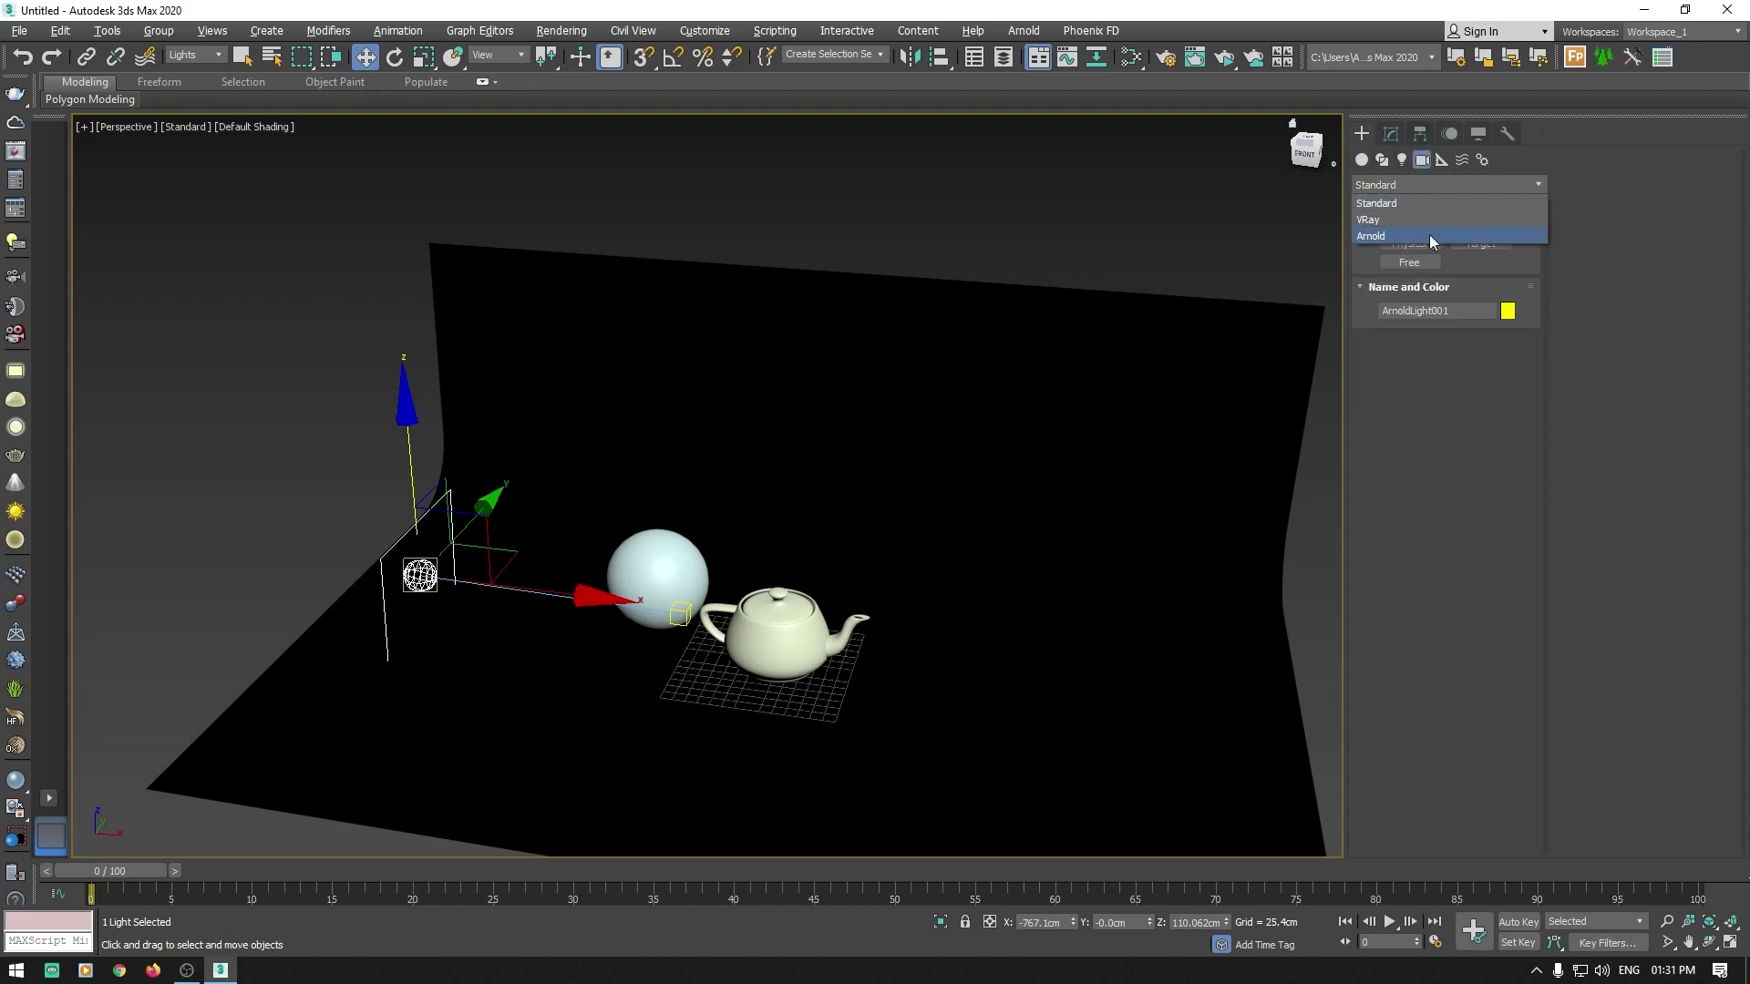
{"action": "left_click", "coordinate": [1429, 237]}
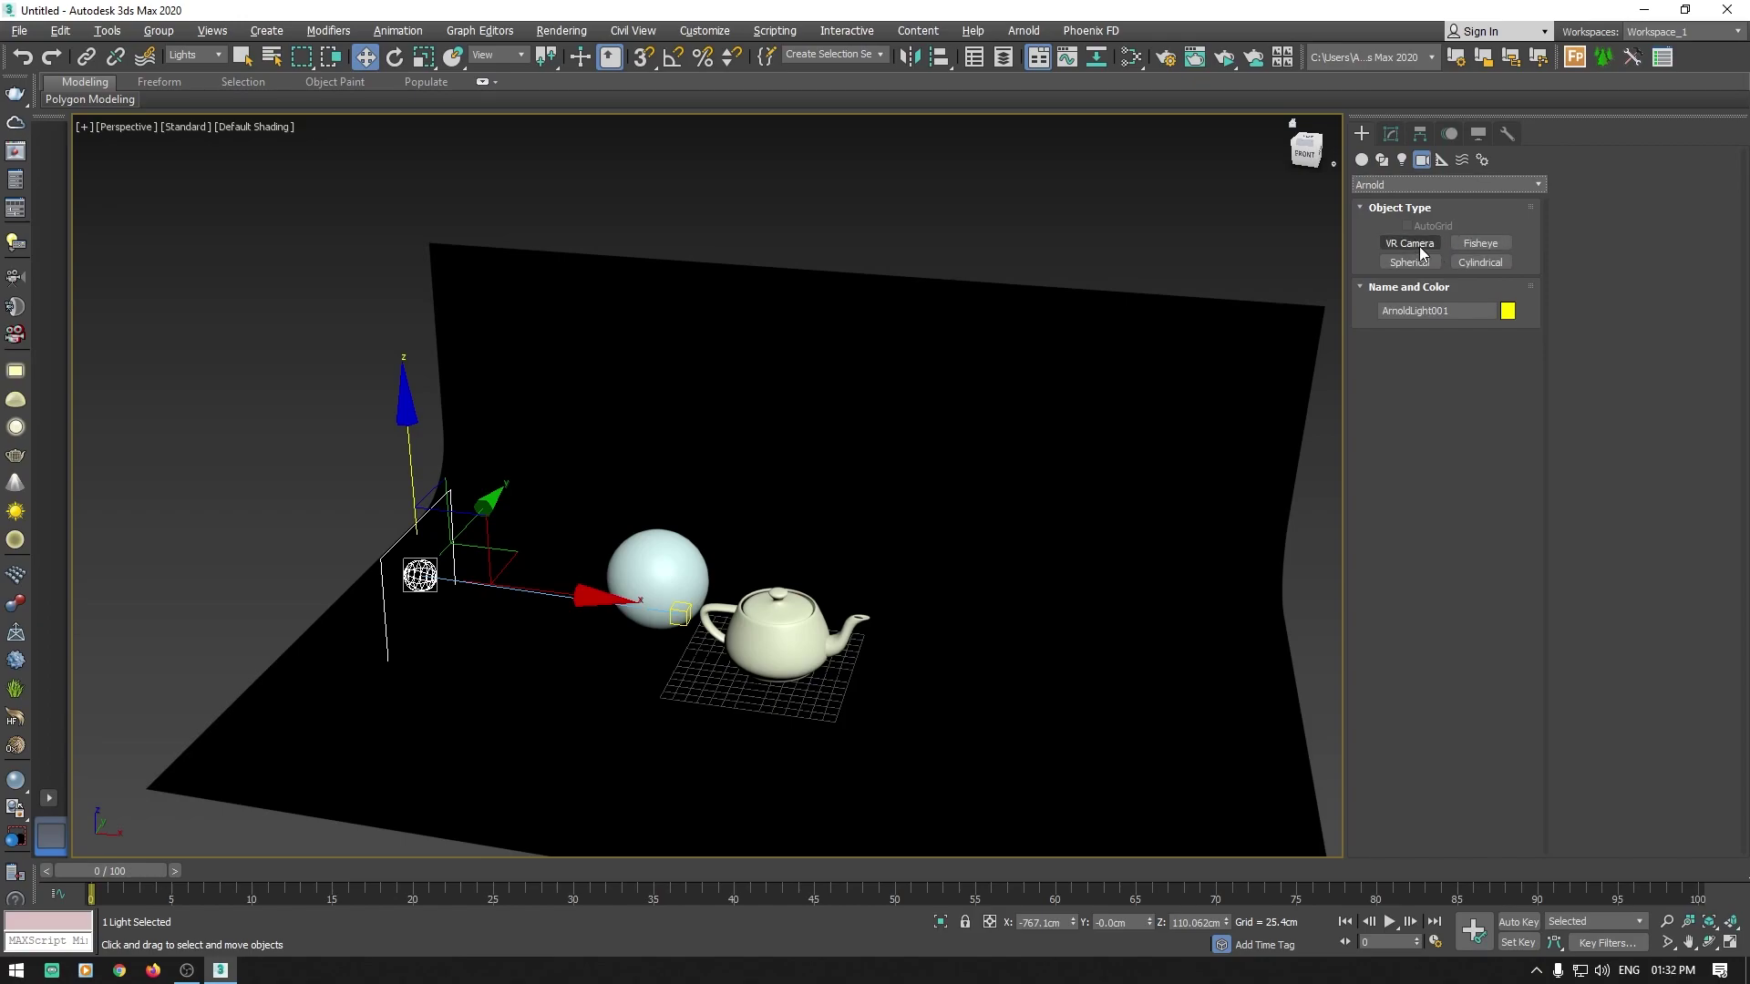
{"action": "left_click", "coordinate": [1392, 182]}
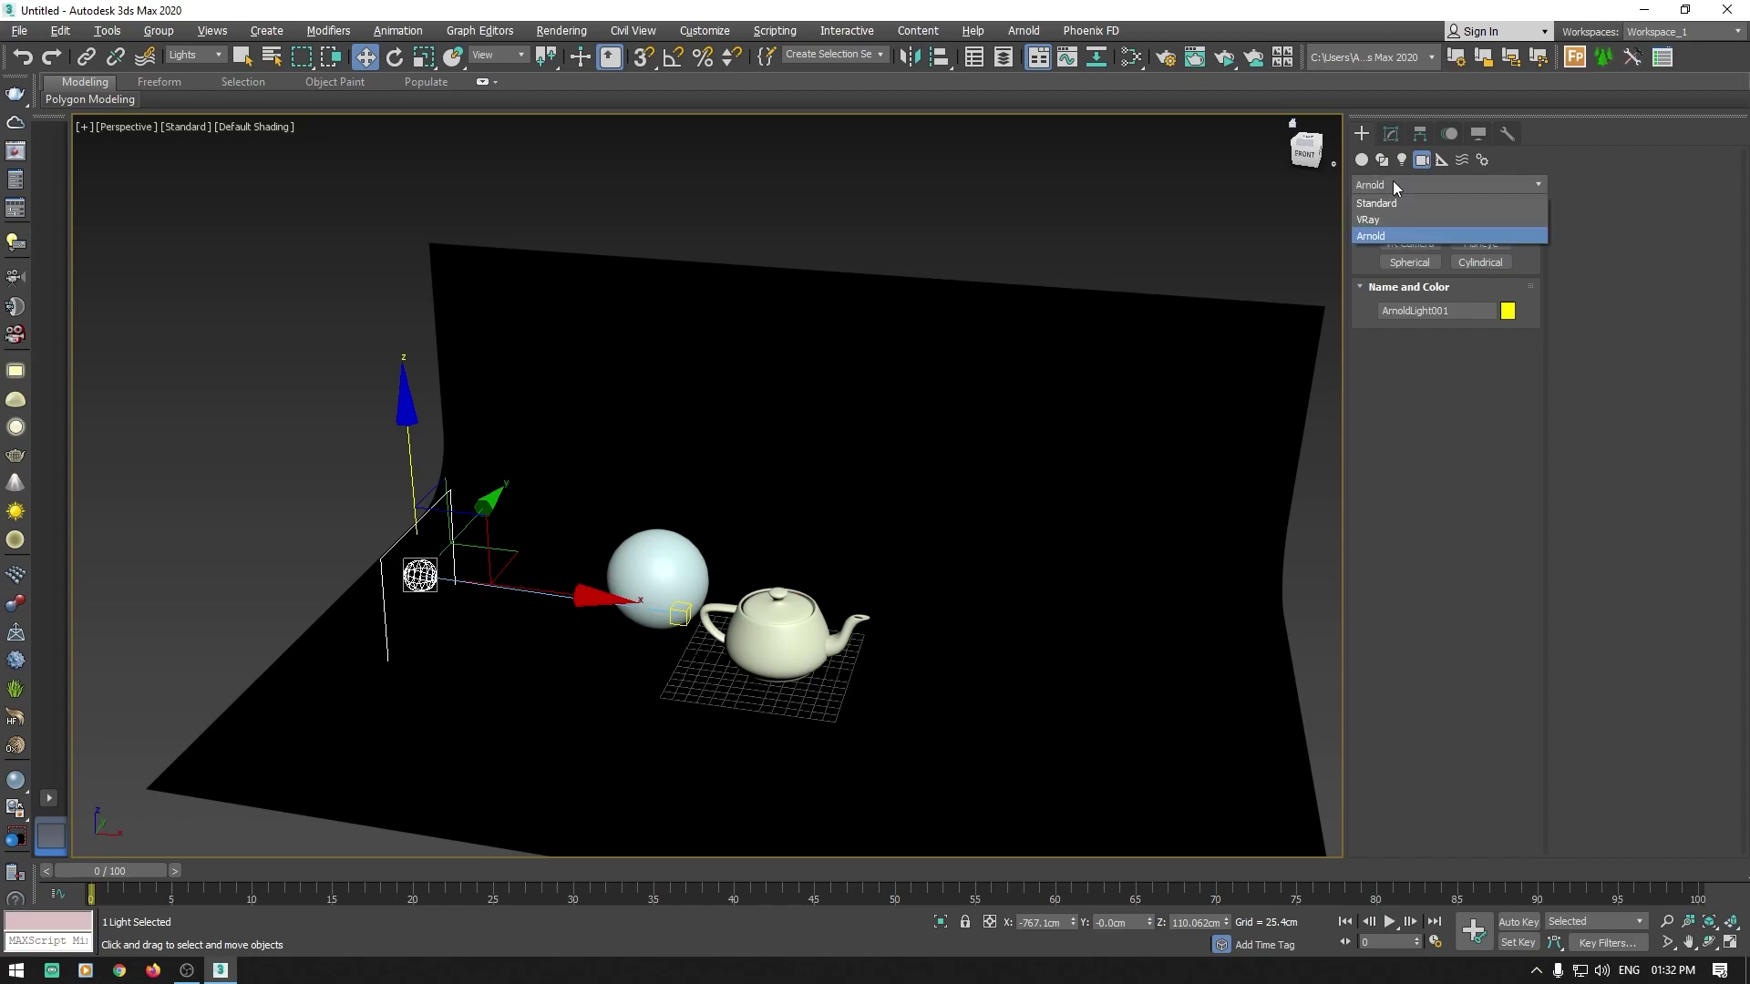
{"action": "left_click", "coordinate": [1426, 209]}
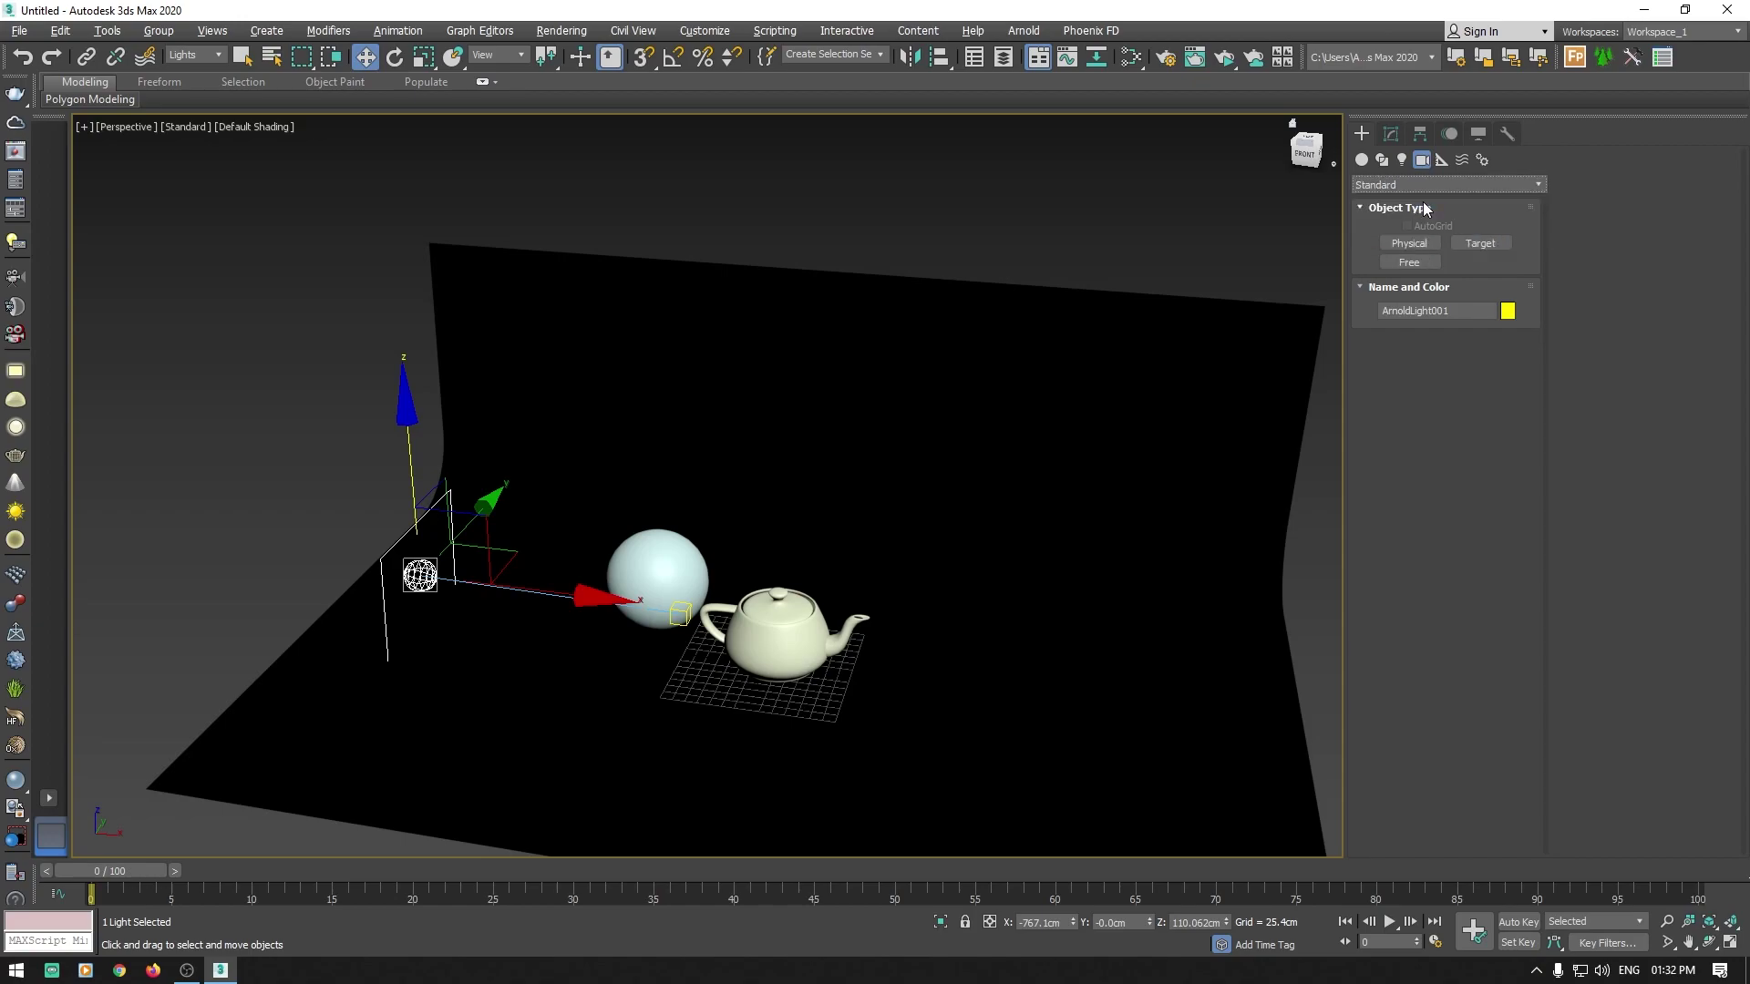
{"action": "left_click", "coordinate": [1423, 246]}
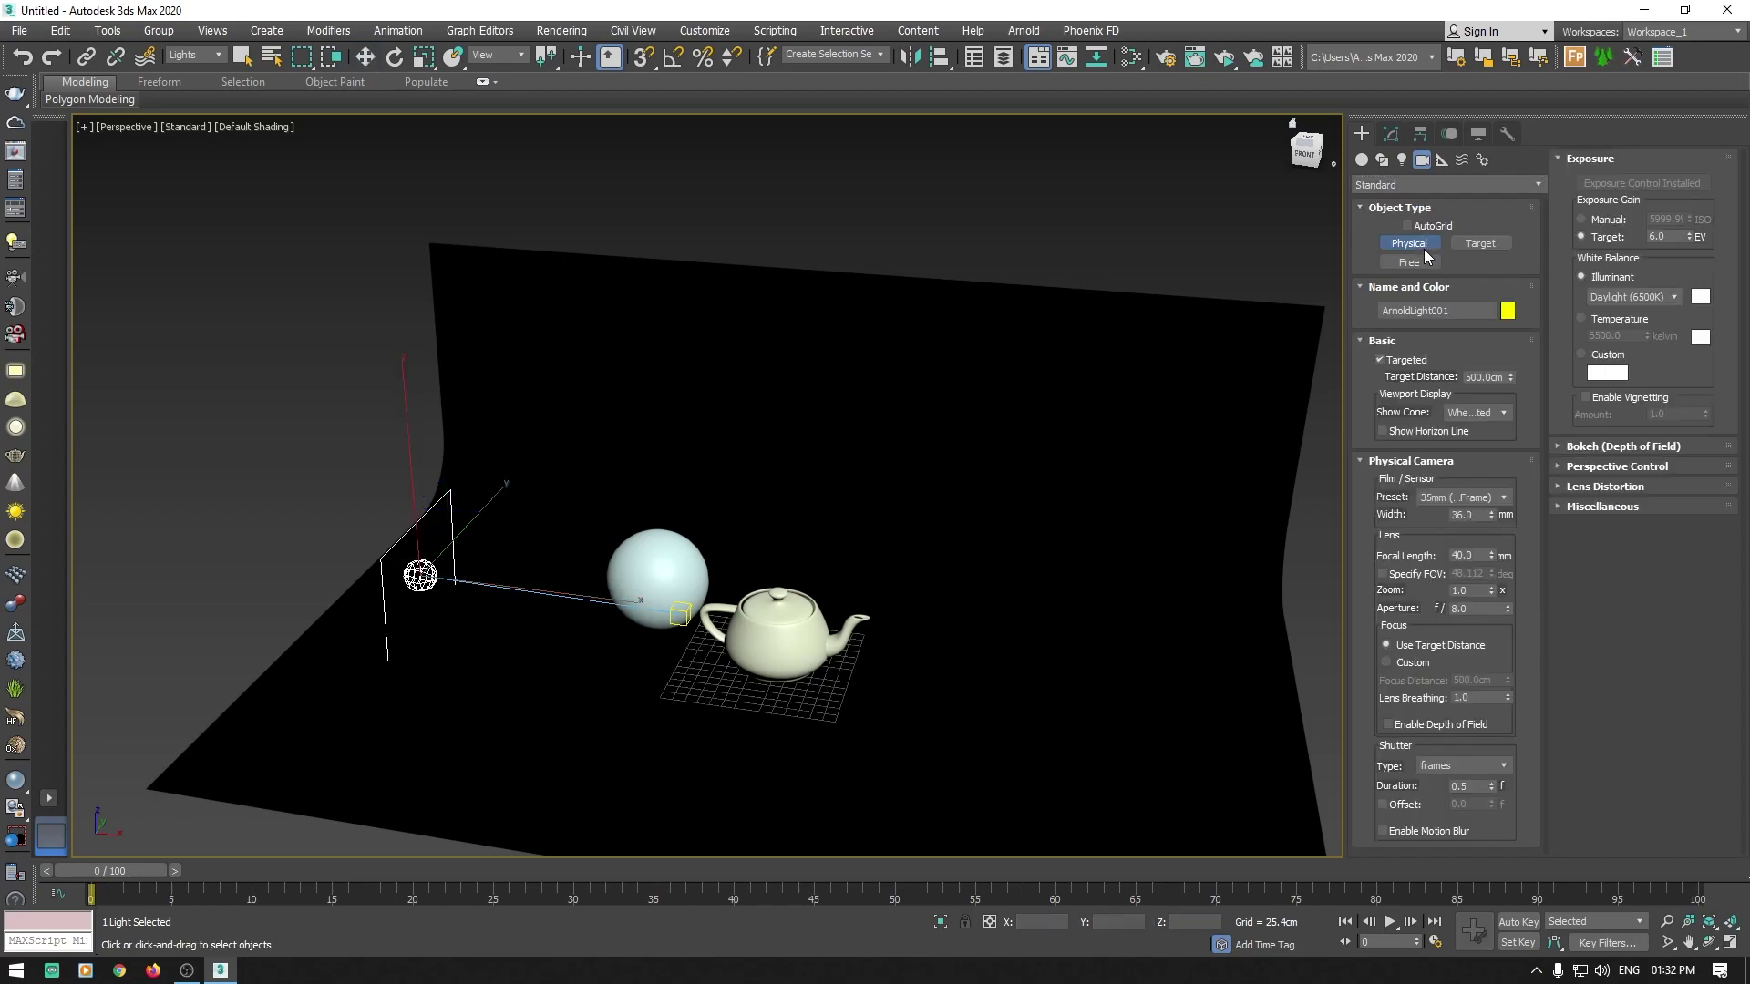
Step: Place PhysCamera001 in the Left view aimed at the sphere and teapot, then view through it
{"action": "key", "text": "alt+w"}
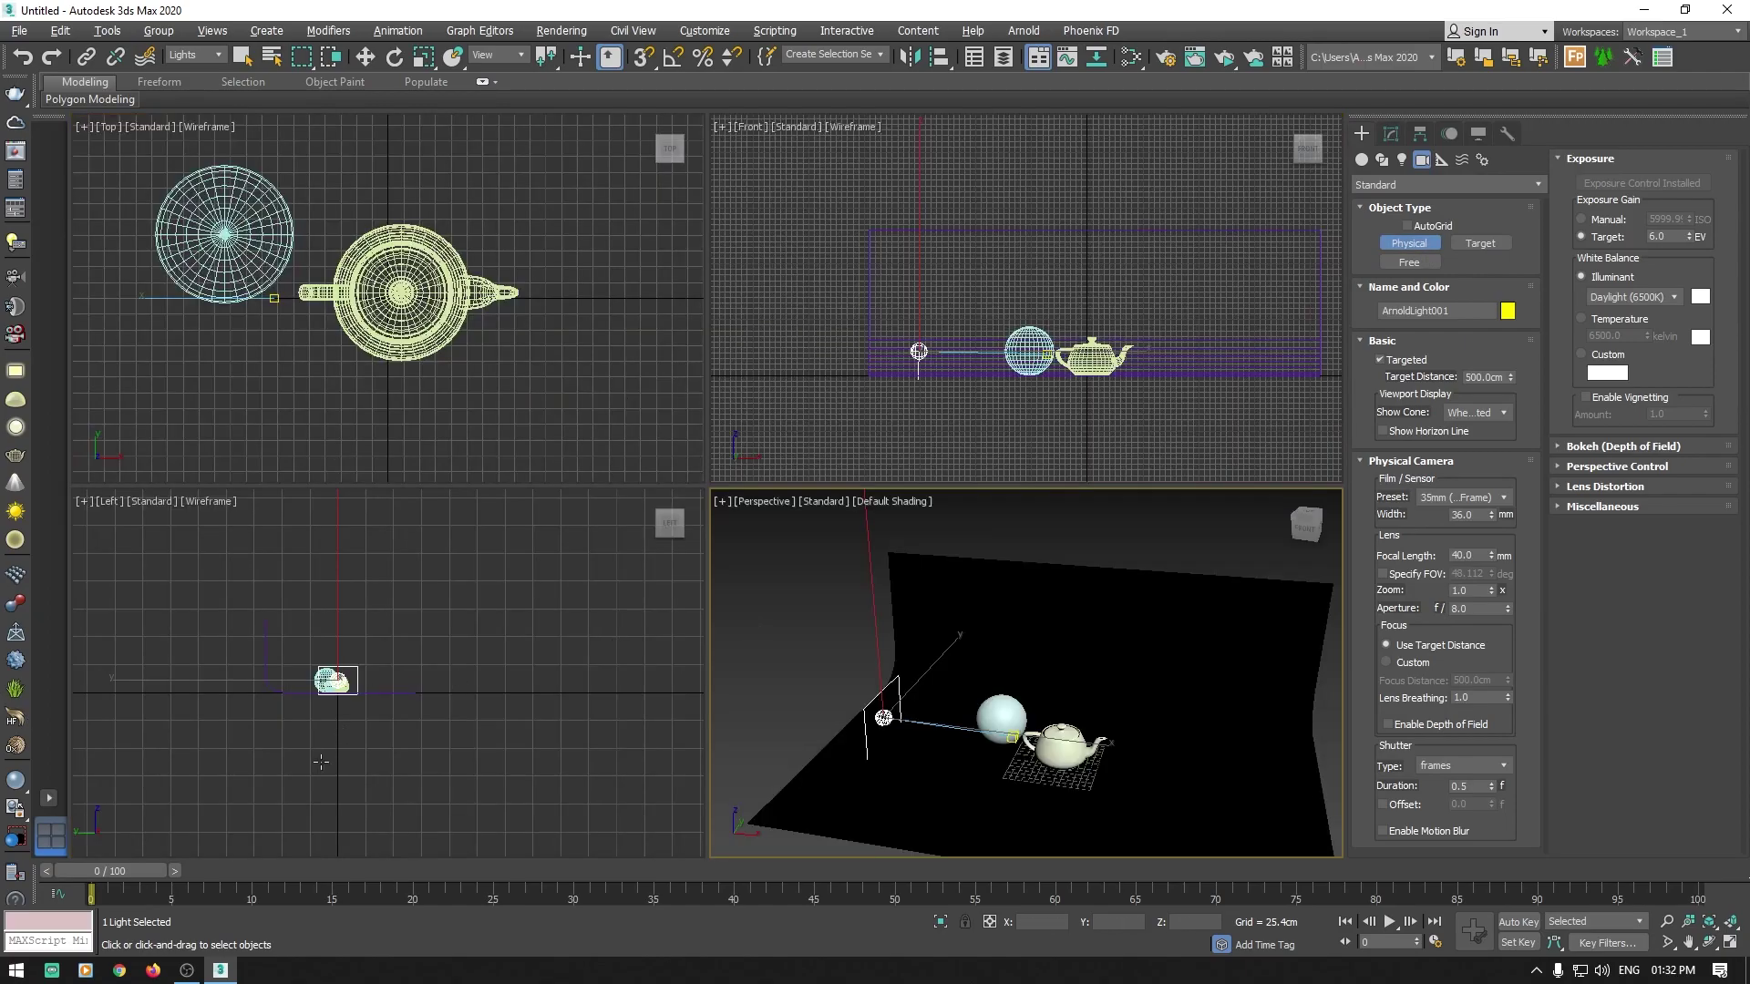
{"action": "key", "text": "alt+w"}
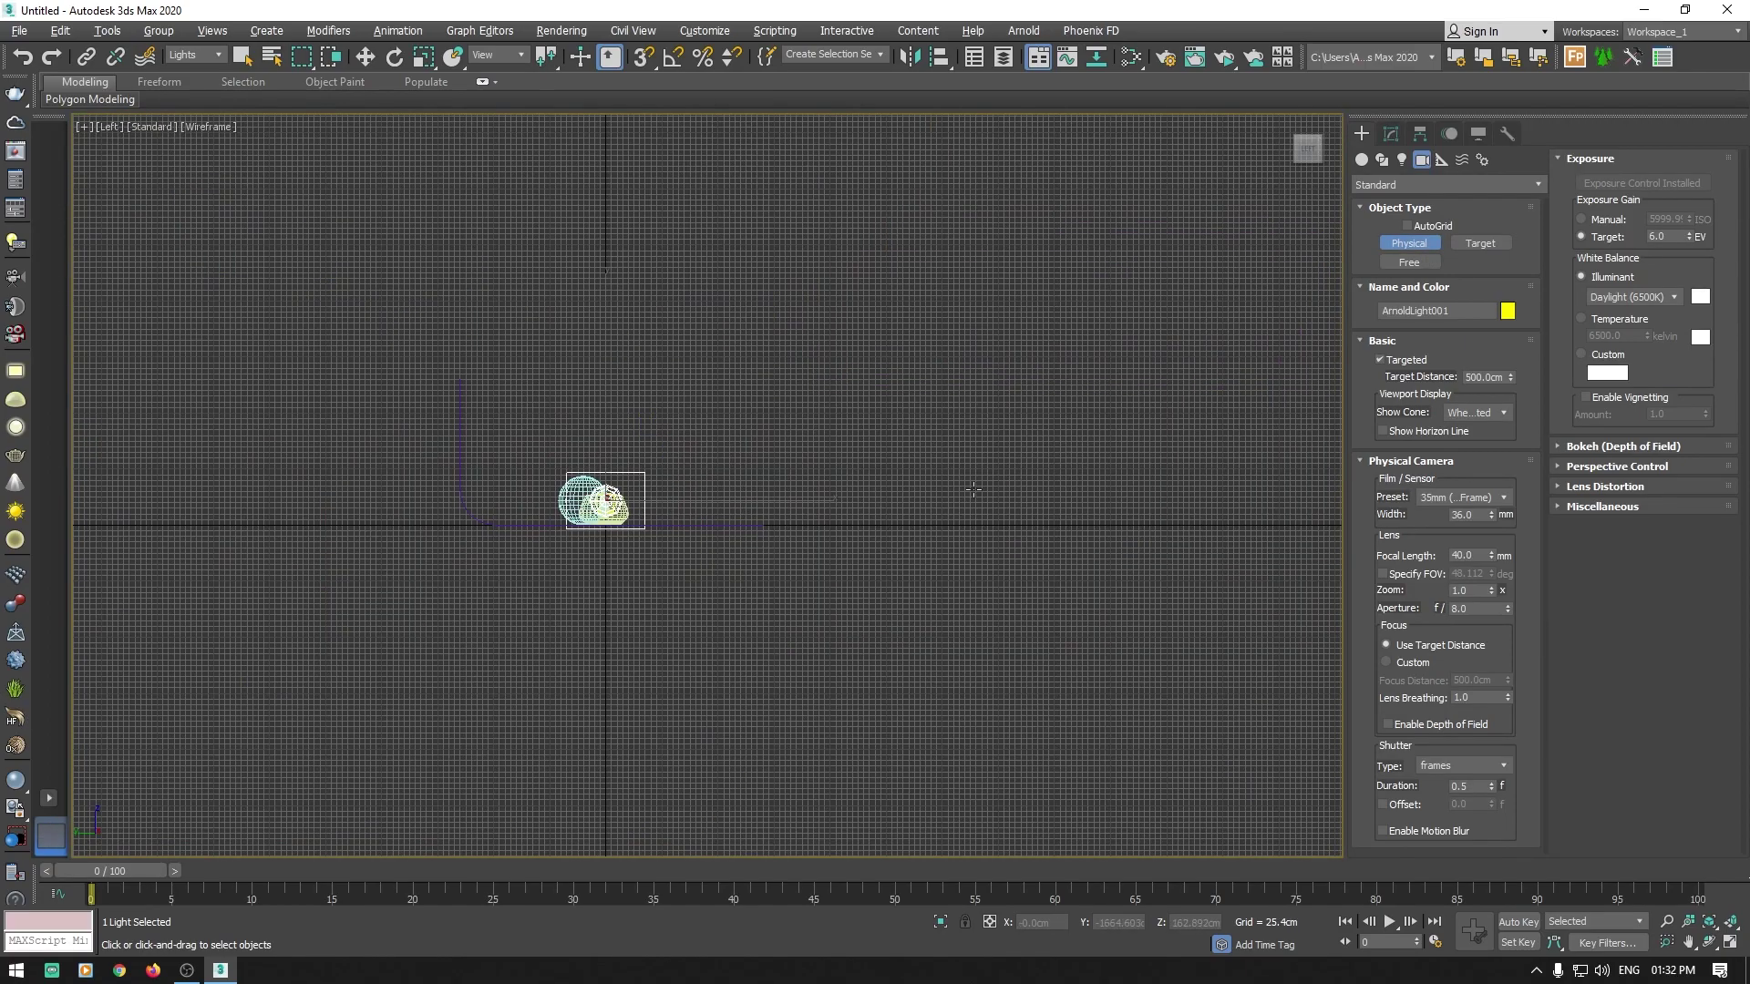
{"action": "left_click_drag", "start_coordinate": [974, 489], "coordinate": [591, 496]}
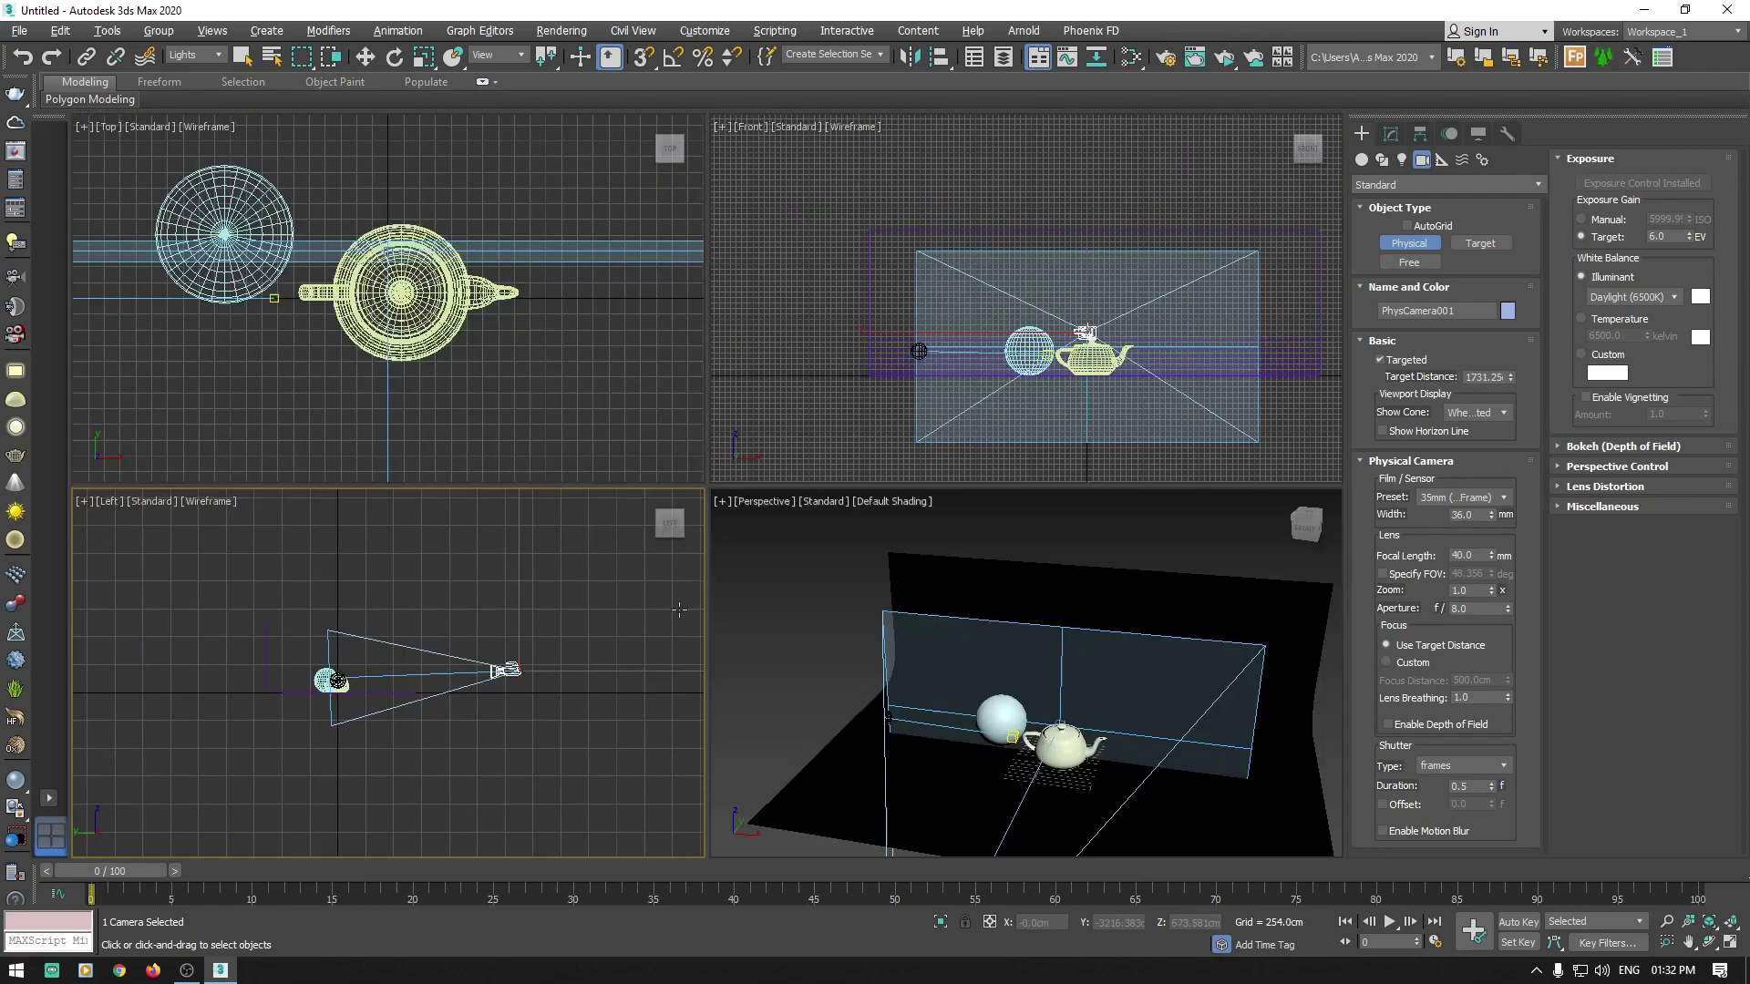
{"action": "key", "text": "alt+w"}
{"action": "right_click", "coordinate": [879, 547]}
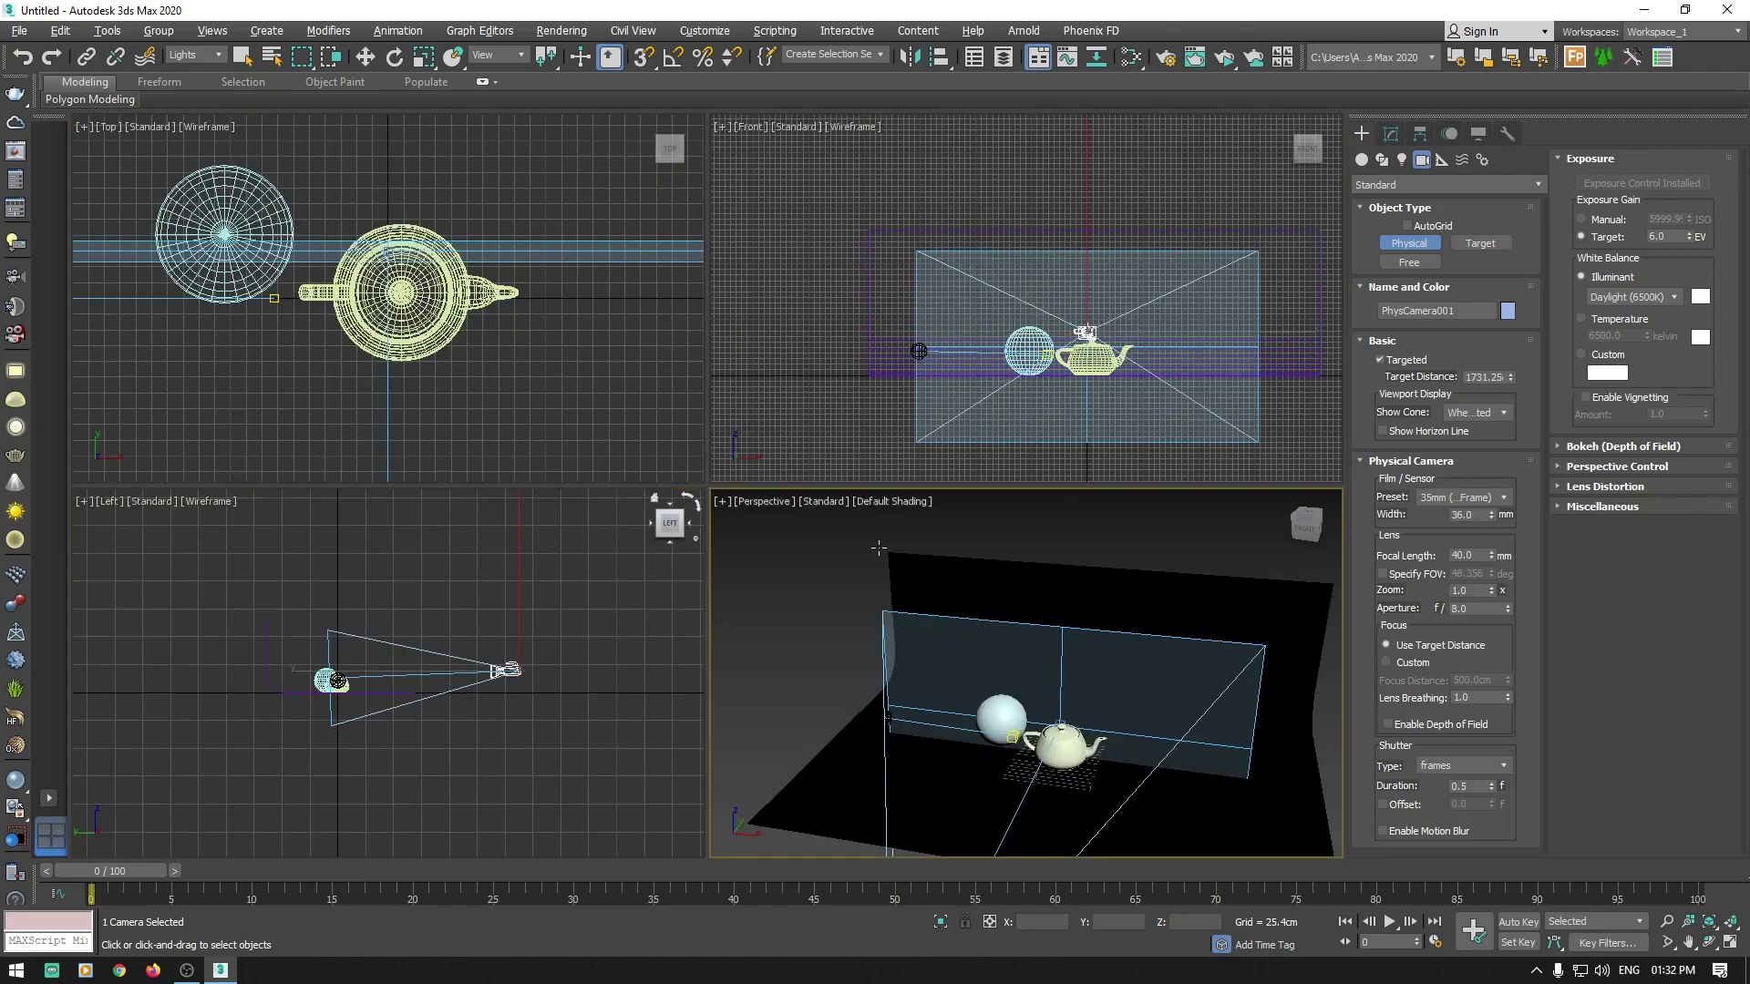
{"action": "key", "text": "alt+w"}
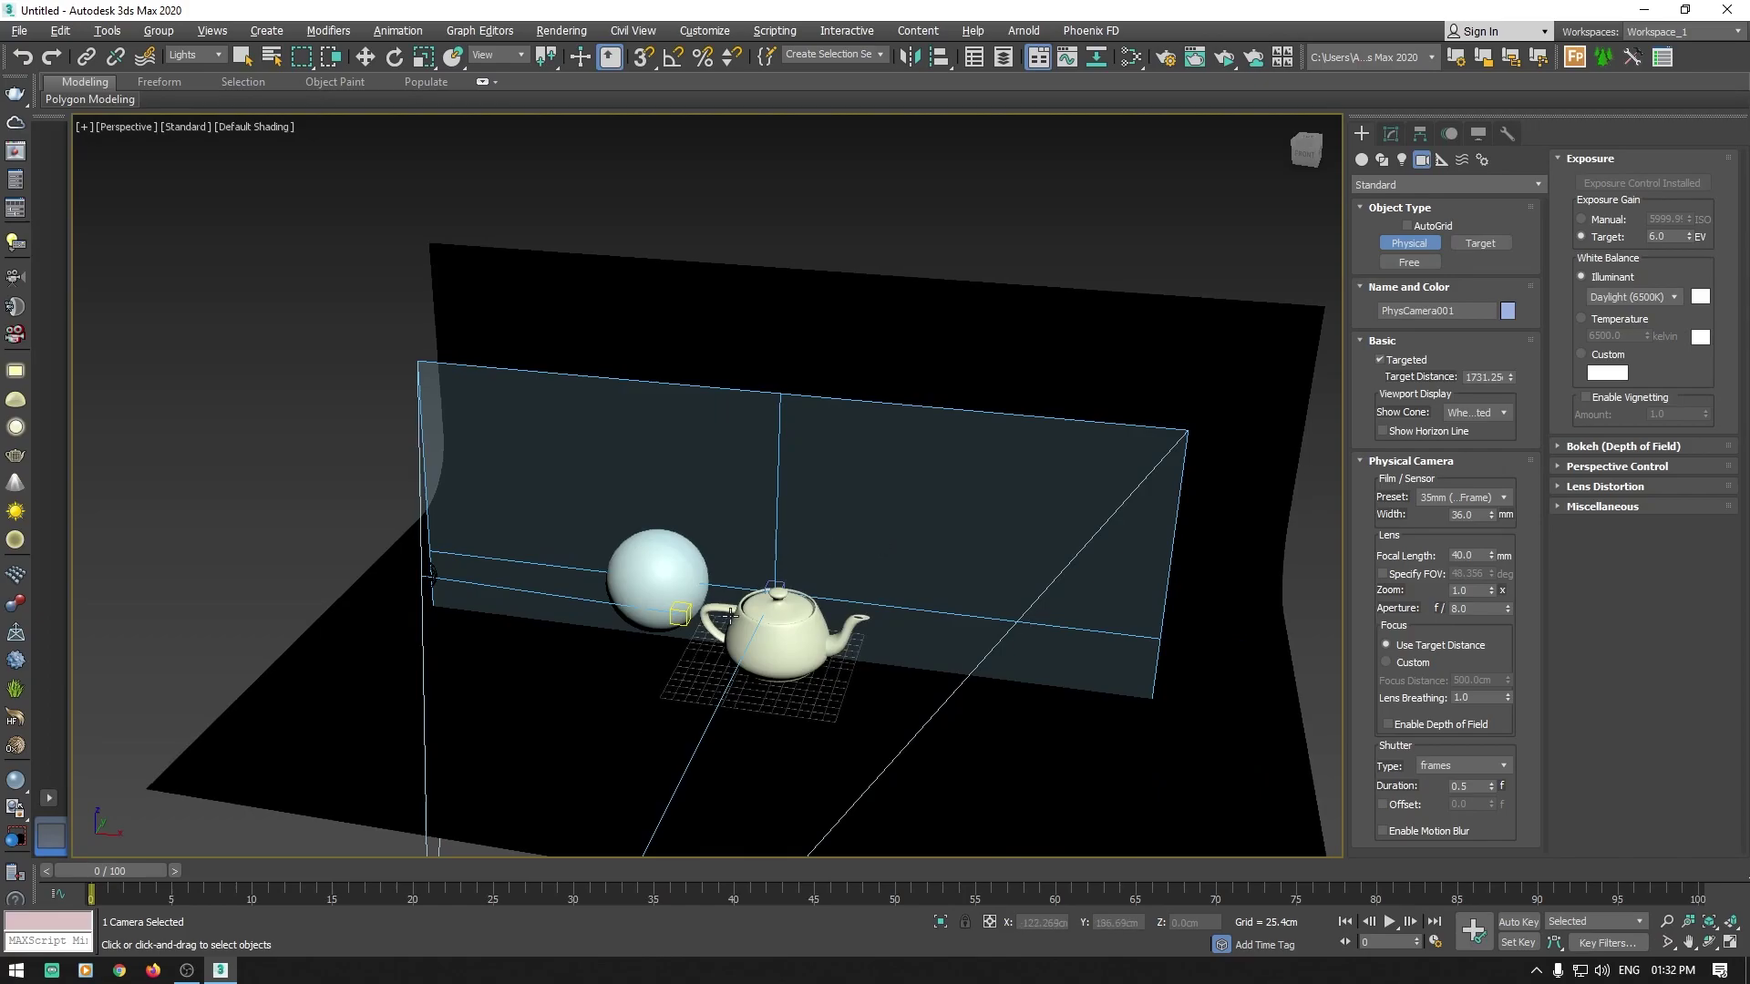
{"action": "key", "text": "c"}
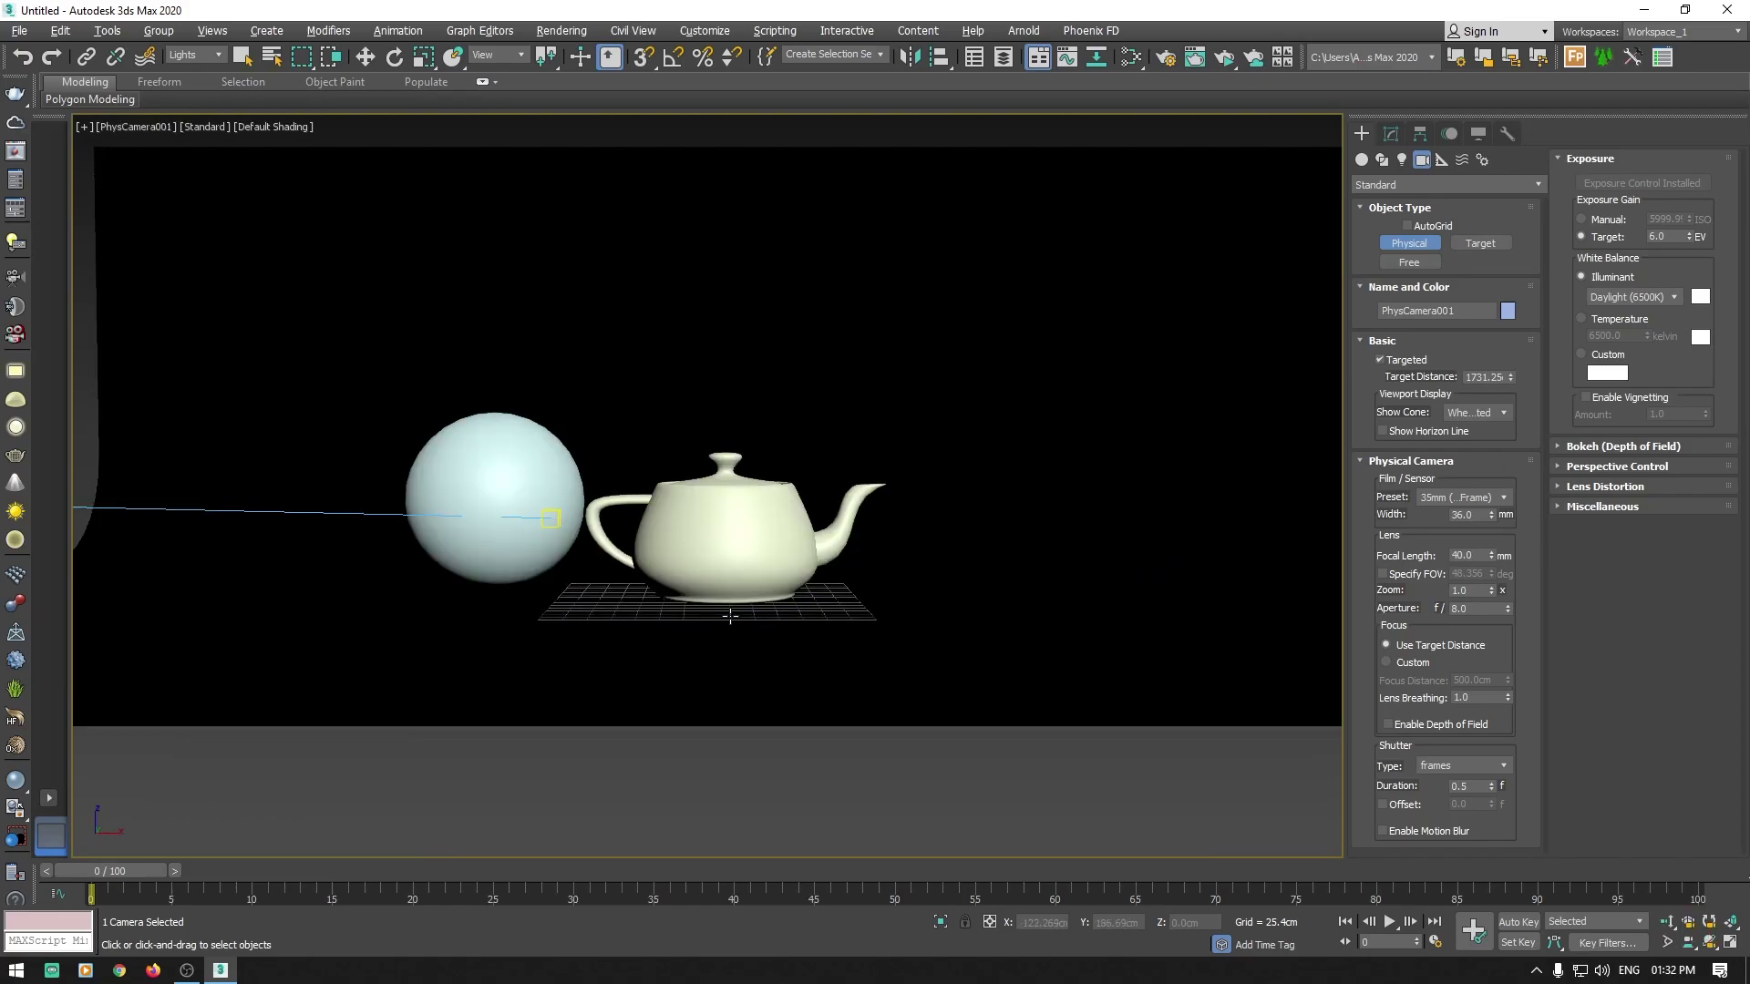
{"action": "key", "text": "shift+f"}
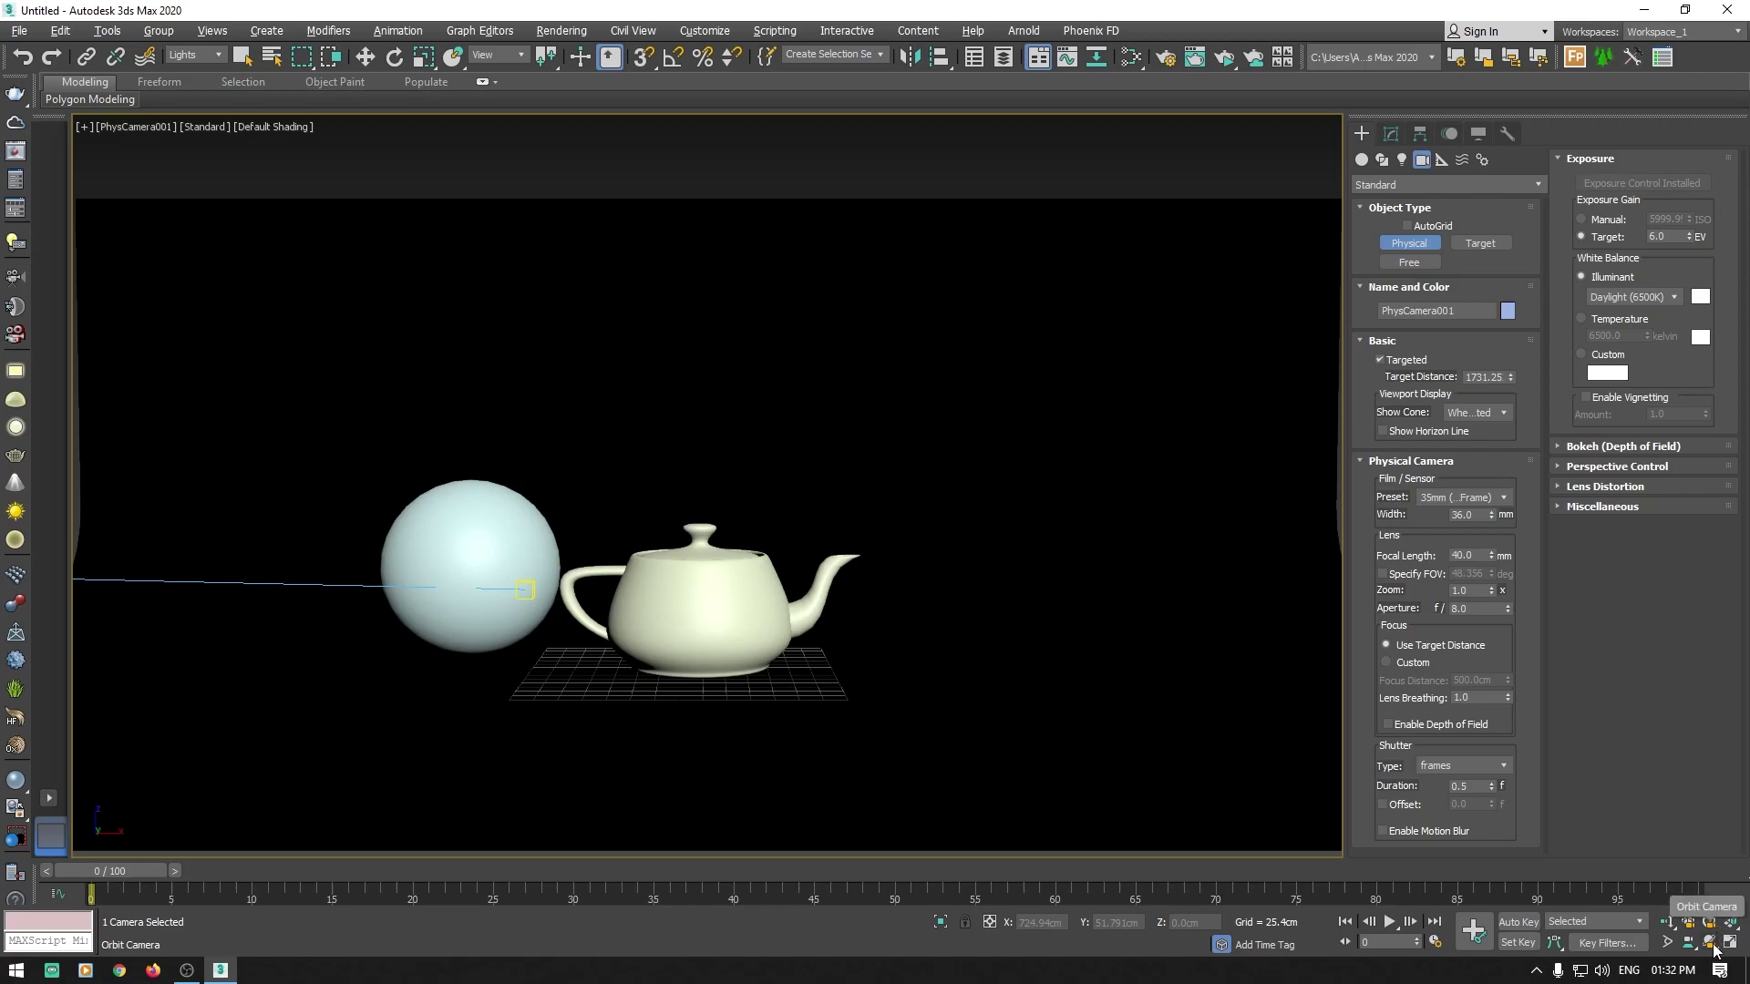
Step: Orbit the PhysCamera001 view slightly around the subjects, then exit Orbit Camera
{"action": "left_click", "coordinate": [1711, 944]}
{"action": "left_click_drag", "start_coordinate": [633, 704], "coordinate": [796, 594]}
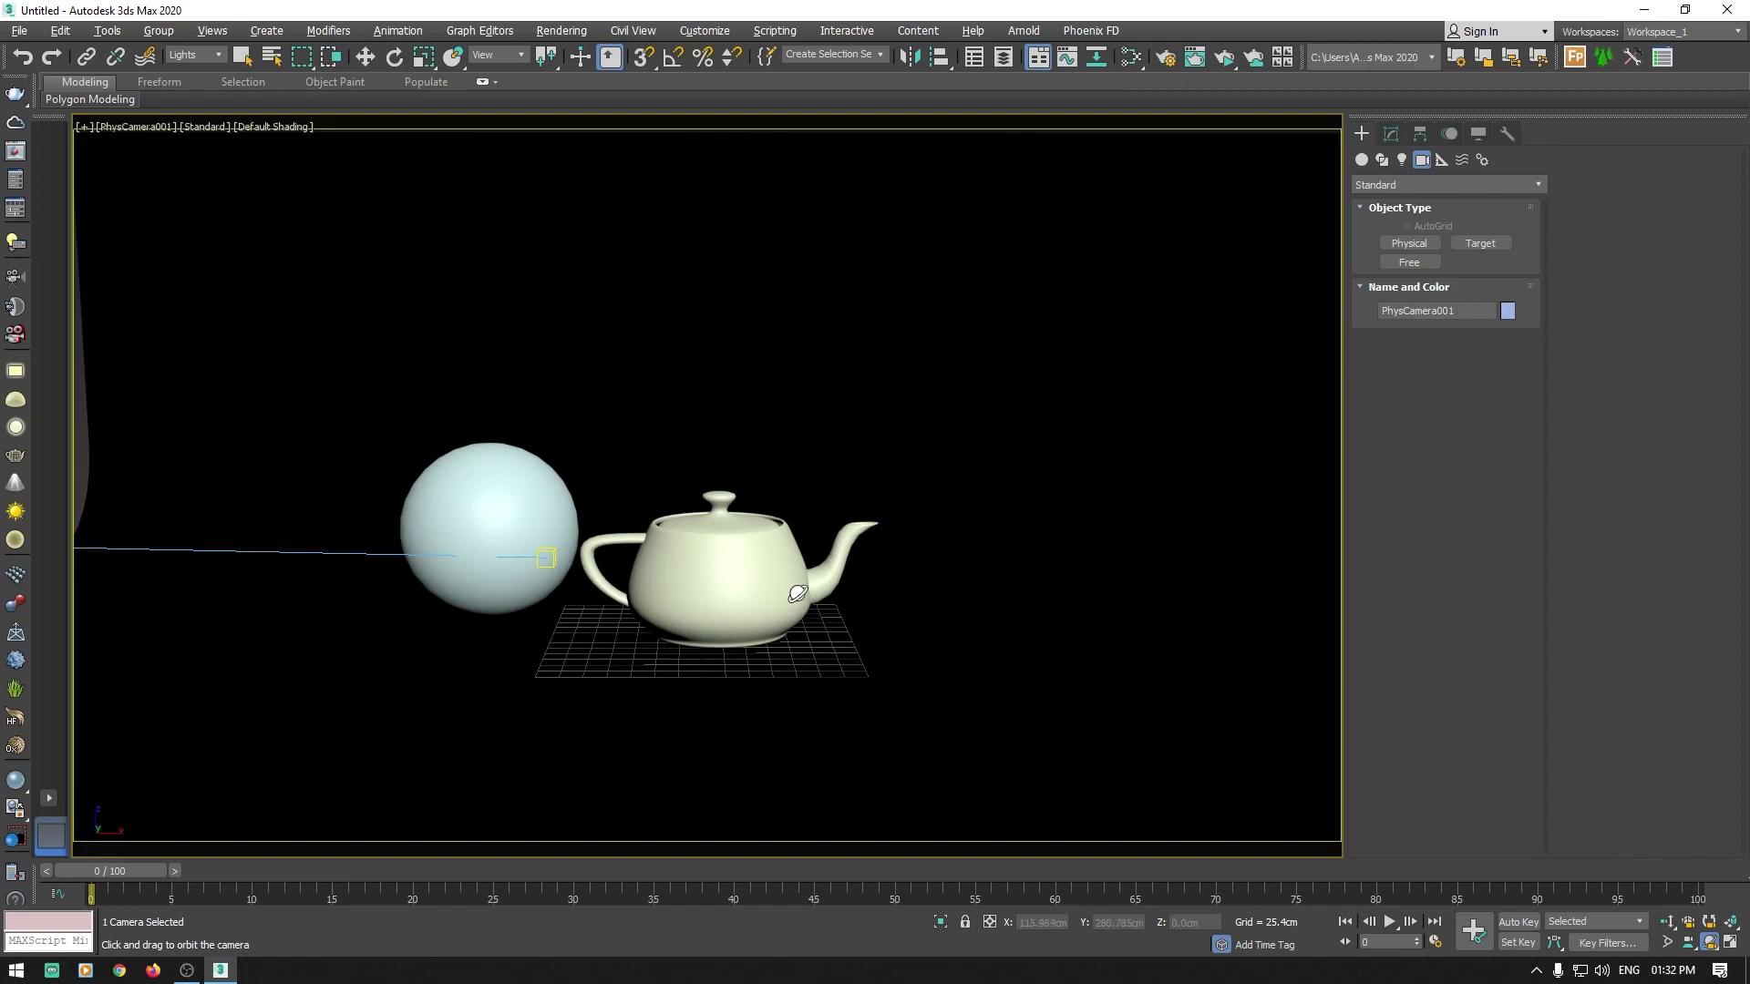
{"action": "left_click_drag", "start_coordinate": [796, 594], "coordinate": [822, 626]}
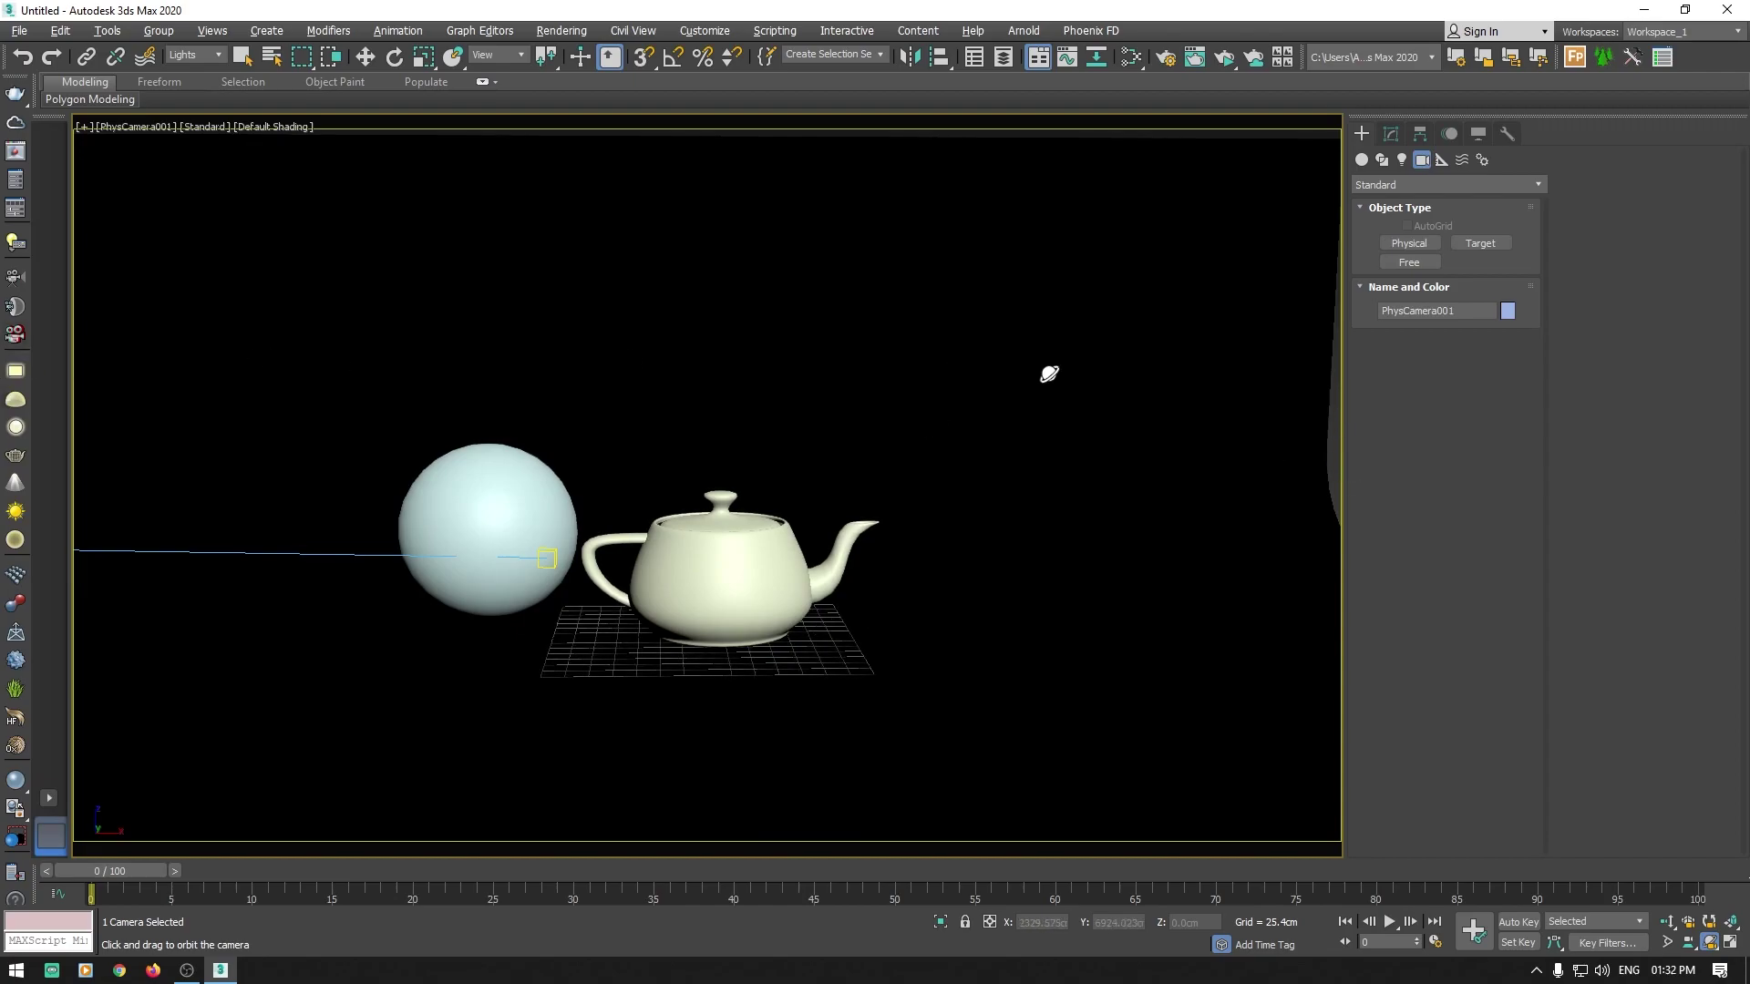
{"action": "right_click", "coordinate": [1048, 373]}
Step: Deselect everything, set the Selection Filter back to All, and select backdrop Rectangle001
{"action": "left_click", "coordinate": [1020, 394]}
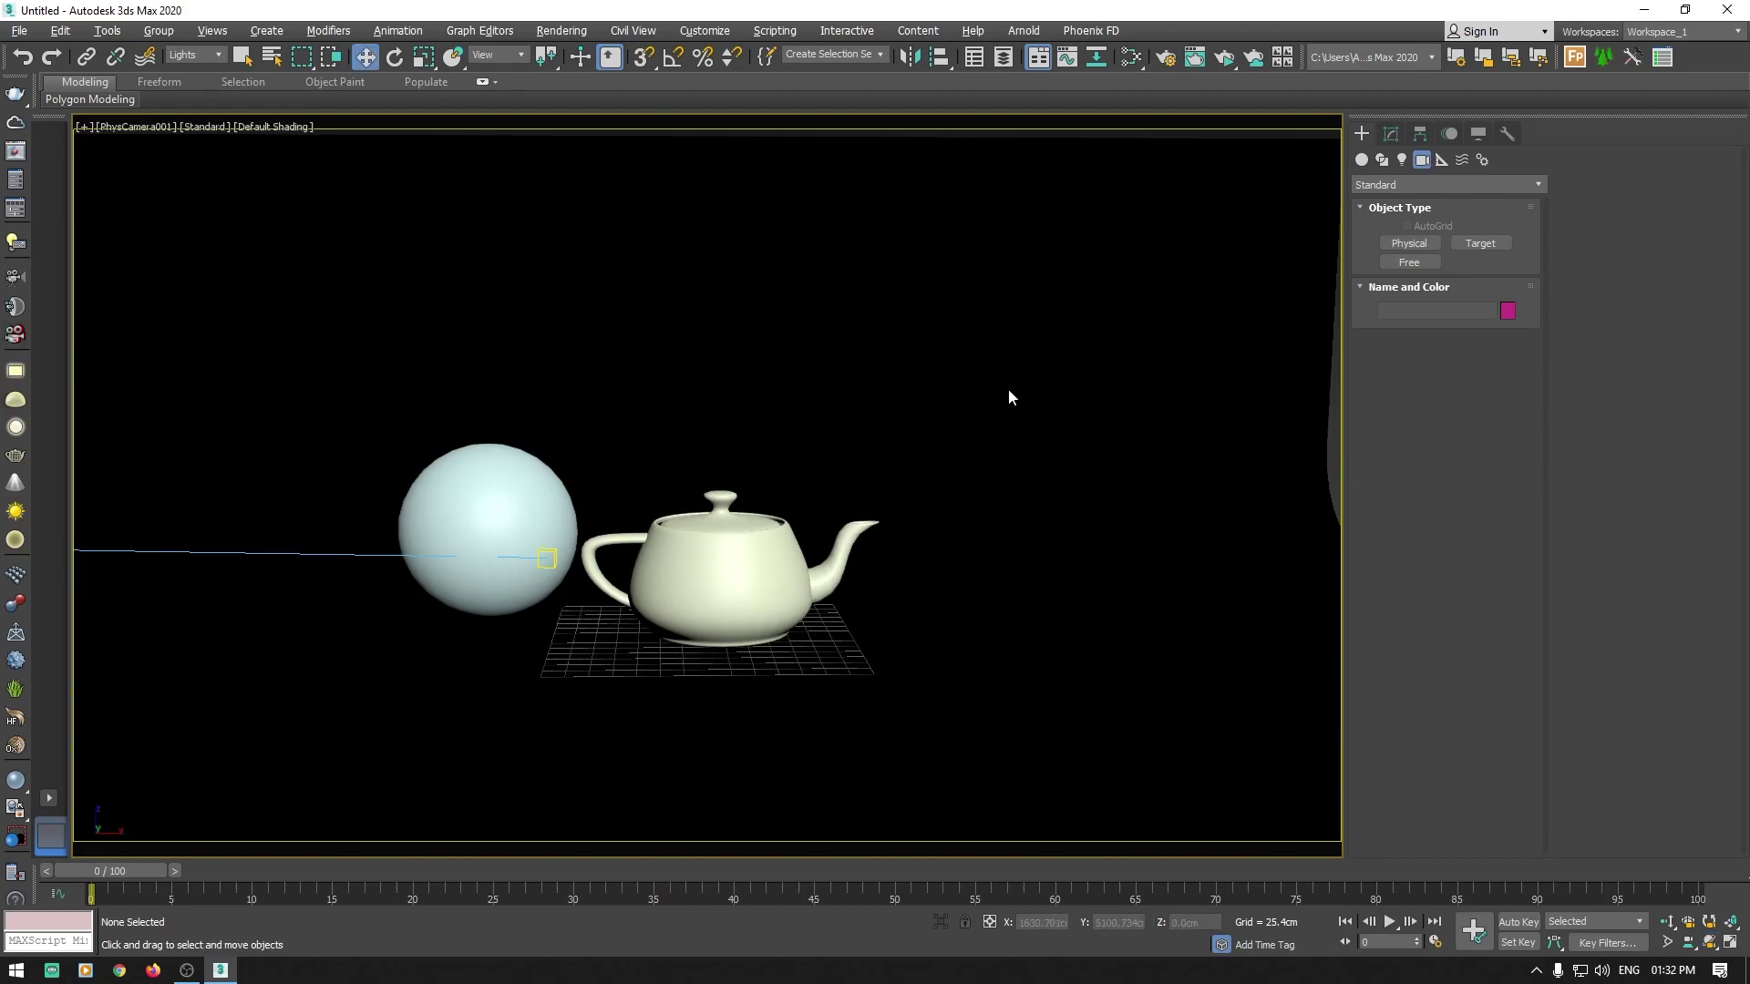
{"action": "left_click", "coordinate": [194, 57]}
{"action": "left_click", "coordinate": [179, 80]}
{"action": "left_click", "coordinate": [340, 135]}
Step: Raise the backdrop's Extrude Amount to 2207.26cm, shift it along X, and maximize the camera view
{"action": "left_click", "coordinate": [1391, 133]}
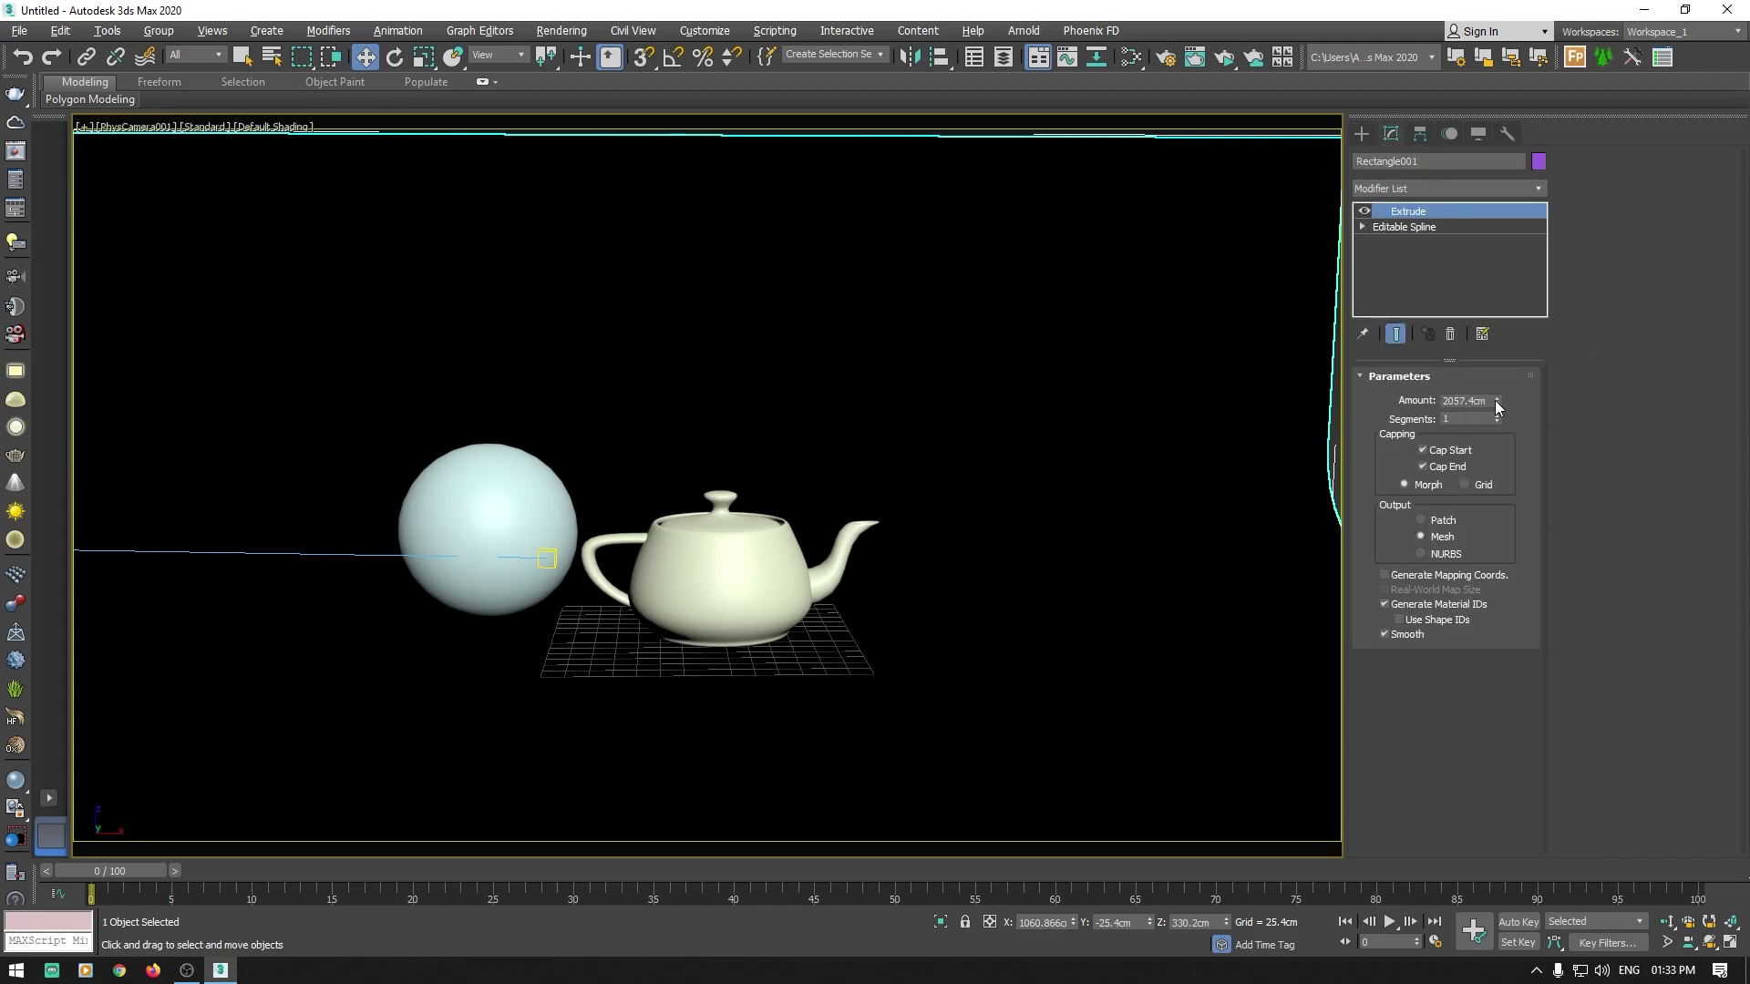
{"action": "left_click_drag", "start_coordinate": [1496, 407], "coordinate": [1495, 294]}
{"action": "key", "text": "alt+w"}
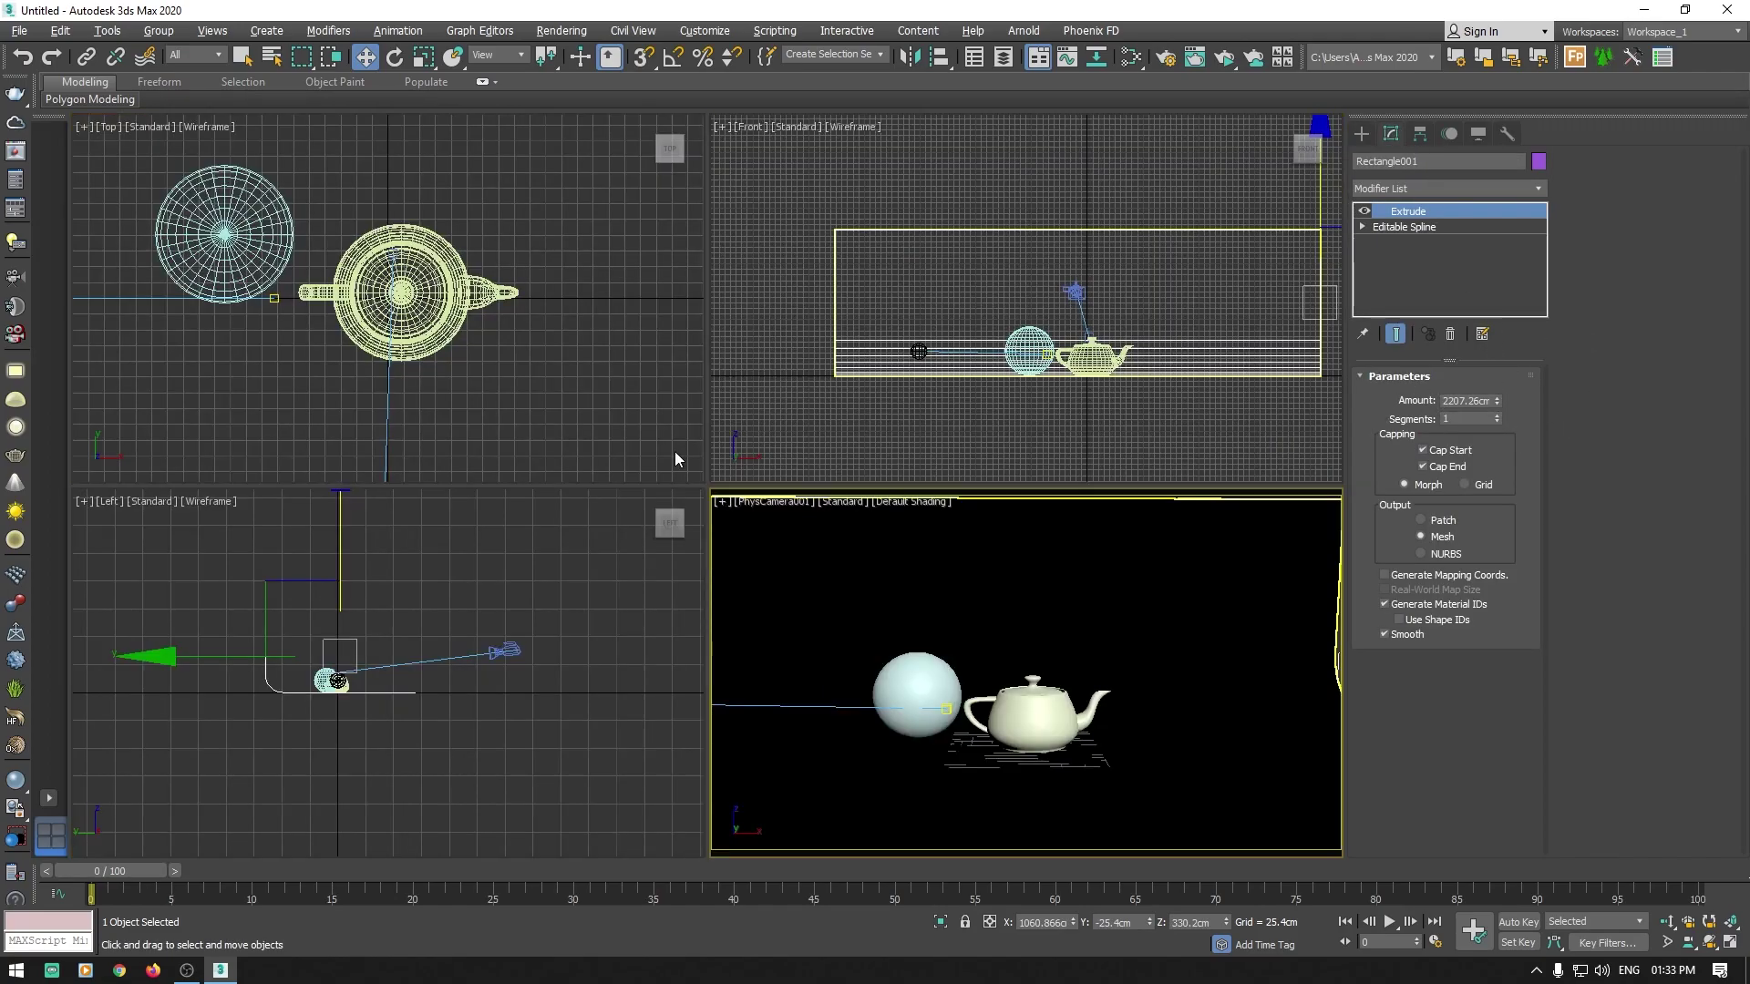
{"action": "scroll", "coordinate": [398, 363], "scroll_direction": "down", "scroll_amount": 5}
{"action": "mouse_move", "coordinate": [663, 349]}
{"action": "left_mouse_down"}
{"action": "mouse_move", "coordinate": [693, 347]}
{"action": "mouse_move", "coordinate": [669, 356]}
{"action": "left_mouse_up"}
{"action": "right_click", "coordinate": [1133, 653]}
{"action": "key", "text": "alt+w"}
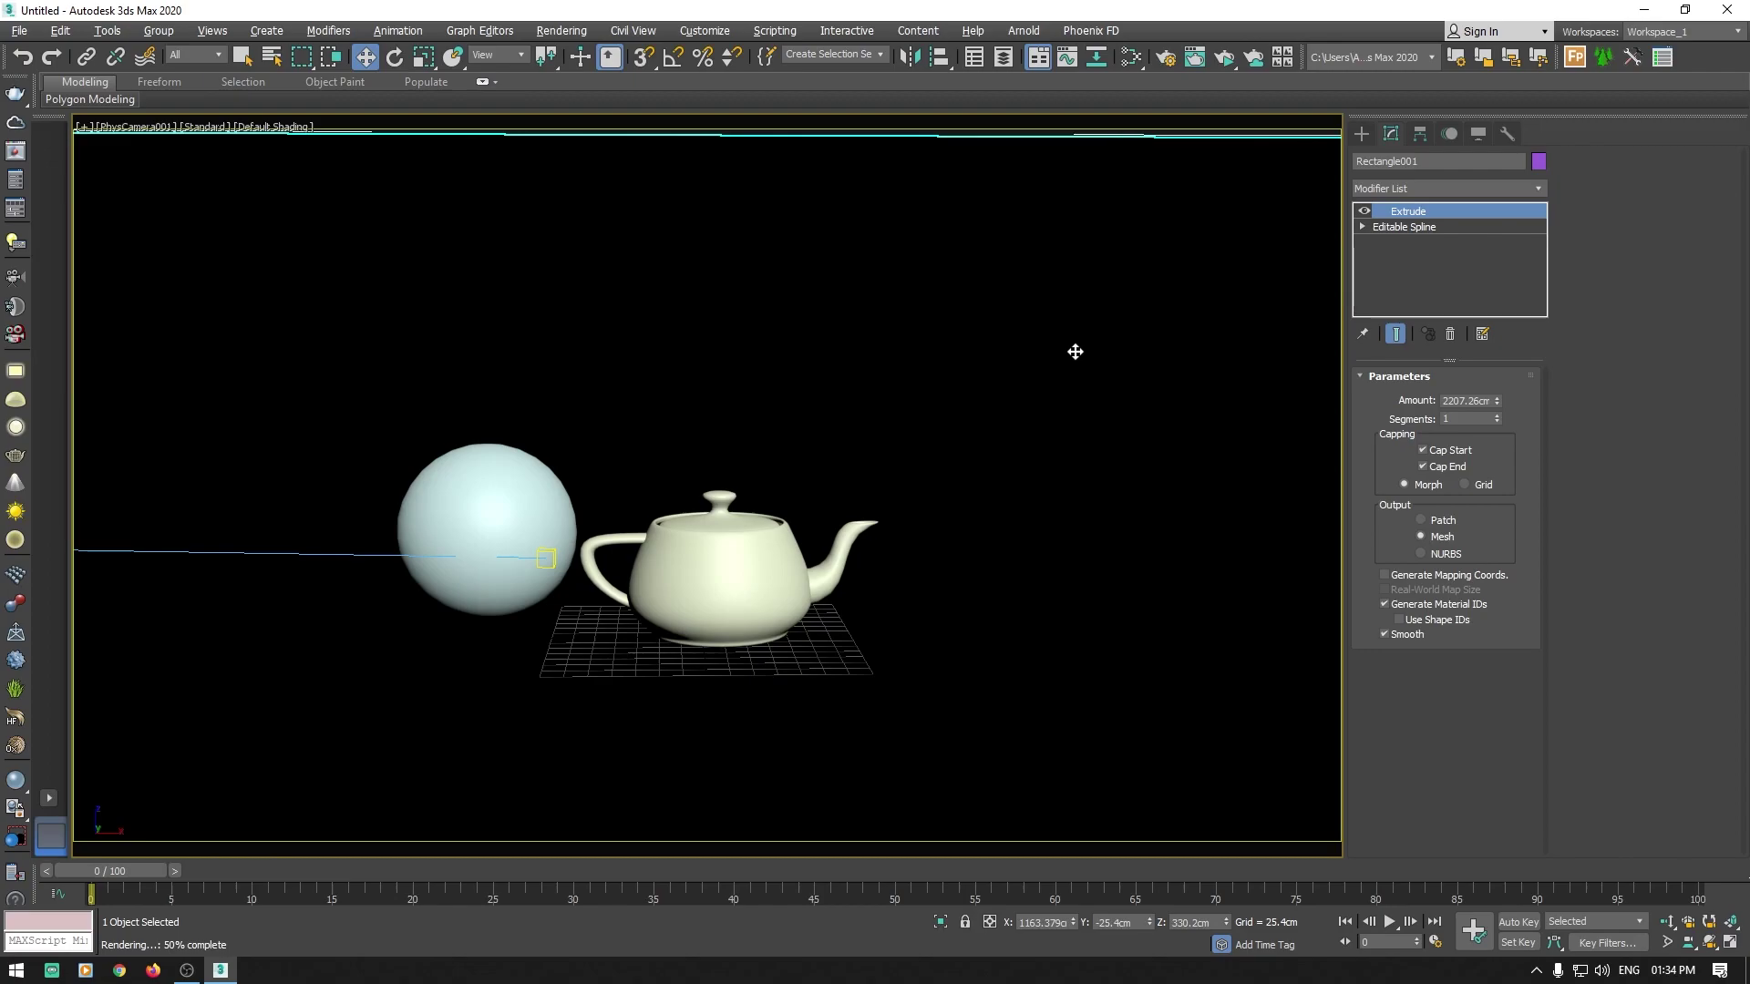
Step: Open the Slate Material Editor and add an Arnold Standard Surface node, Material #25
{"action": "left_click", "coordinate": [1130, 56]}
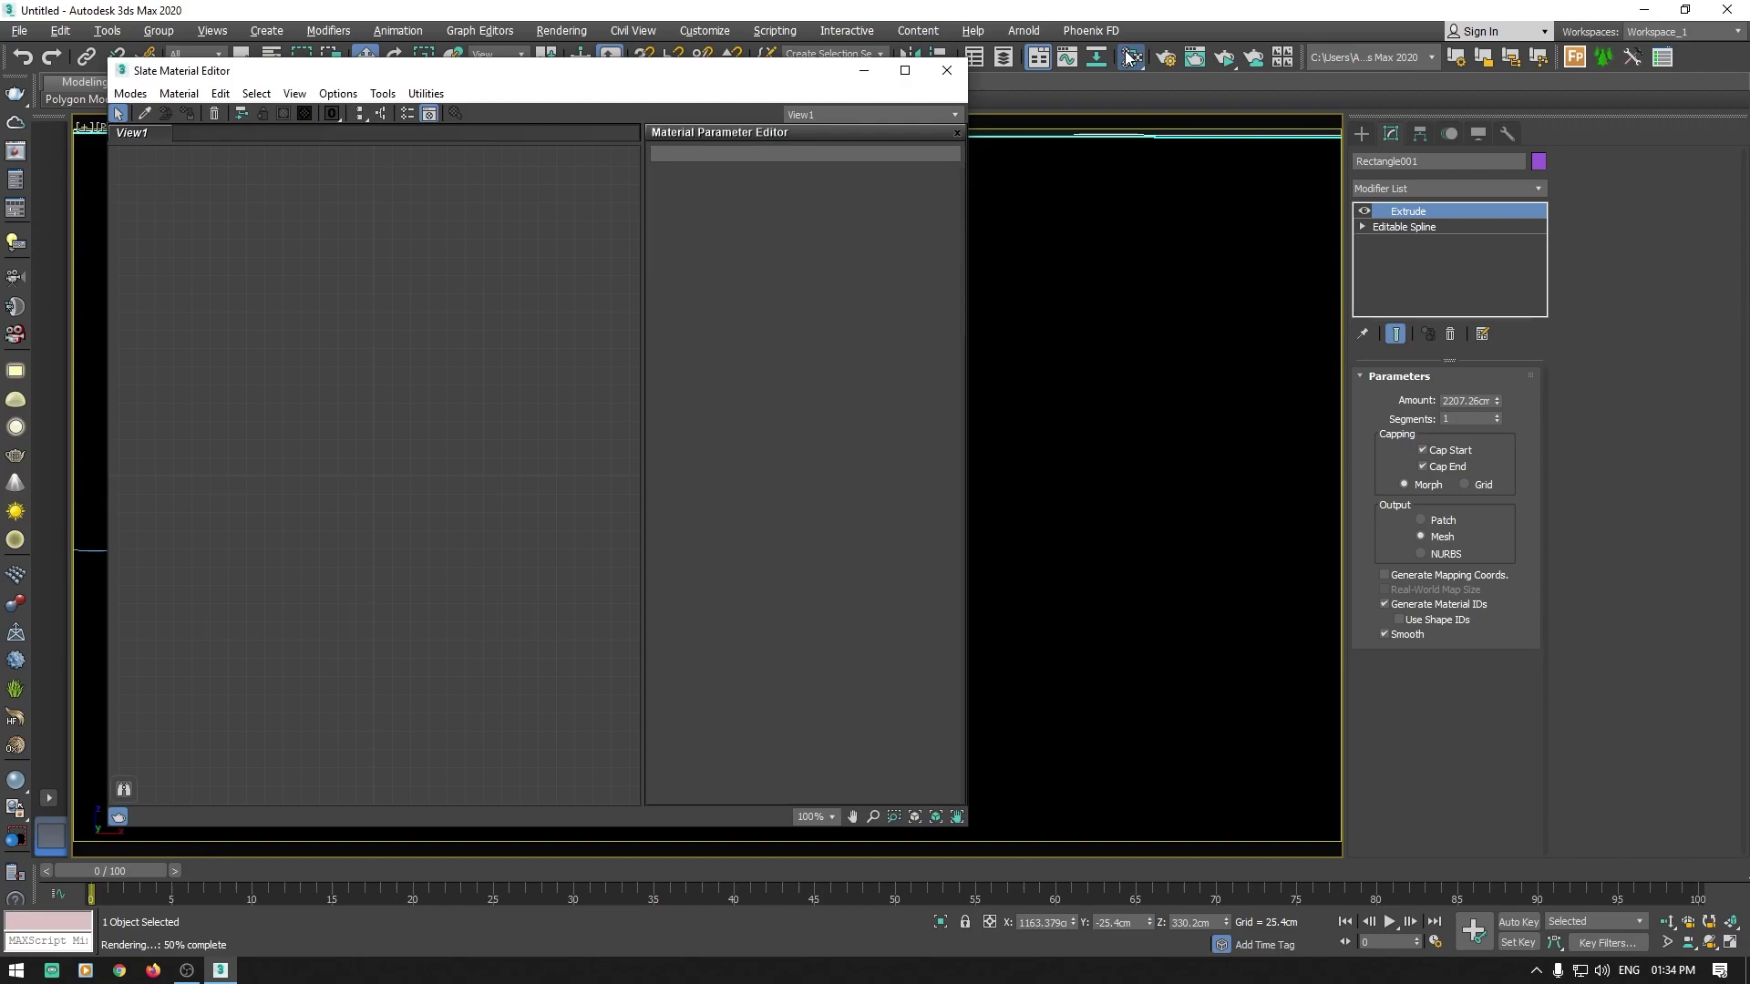
{"action": "mouse_move", "coordinate": [544, 75]}
{"action": "left_mouse_down"}
{"action": "mouse_move", "coordinate": [754, 80]}
{"action": "mouse_move", "coordinate": [946, 134]}
{"action": "left_mouse_up"}
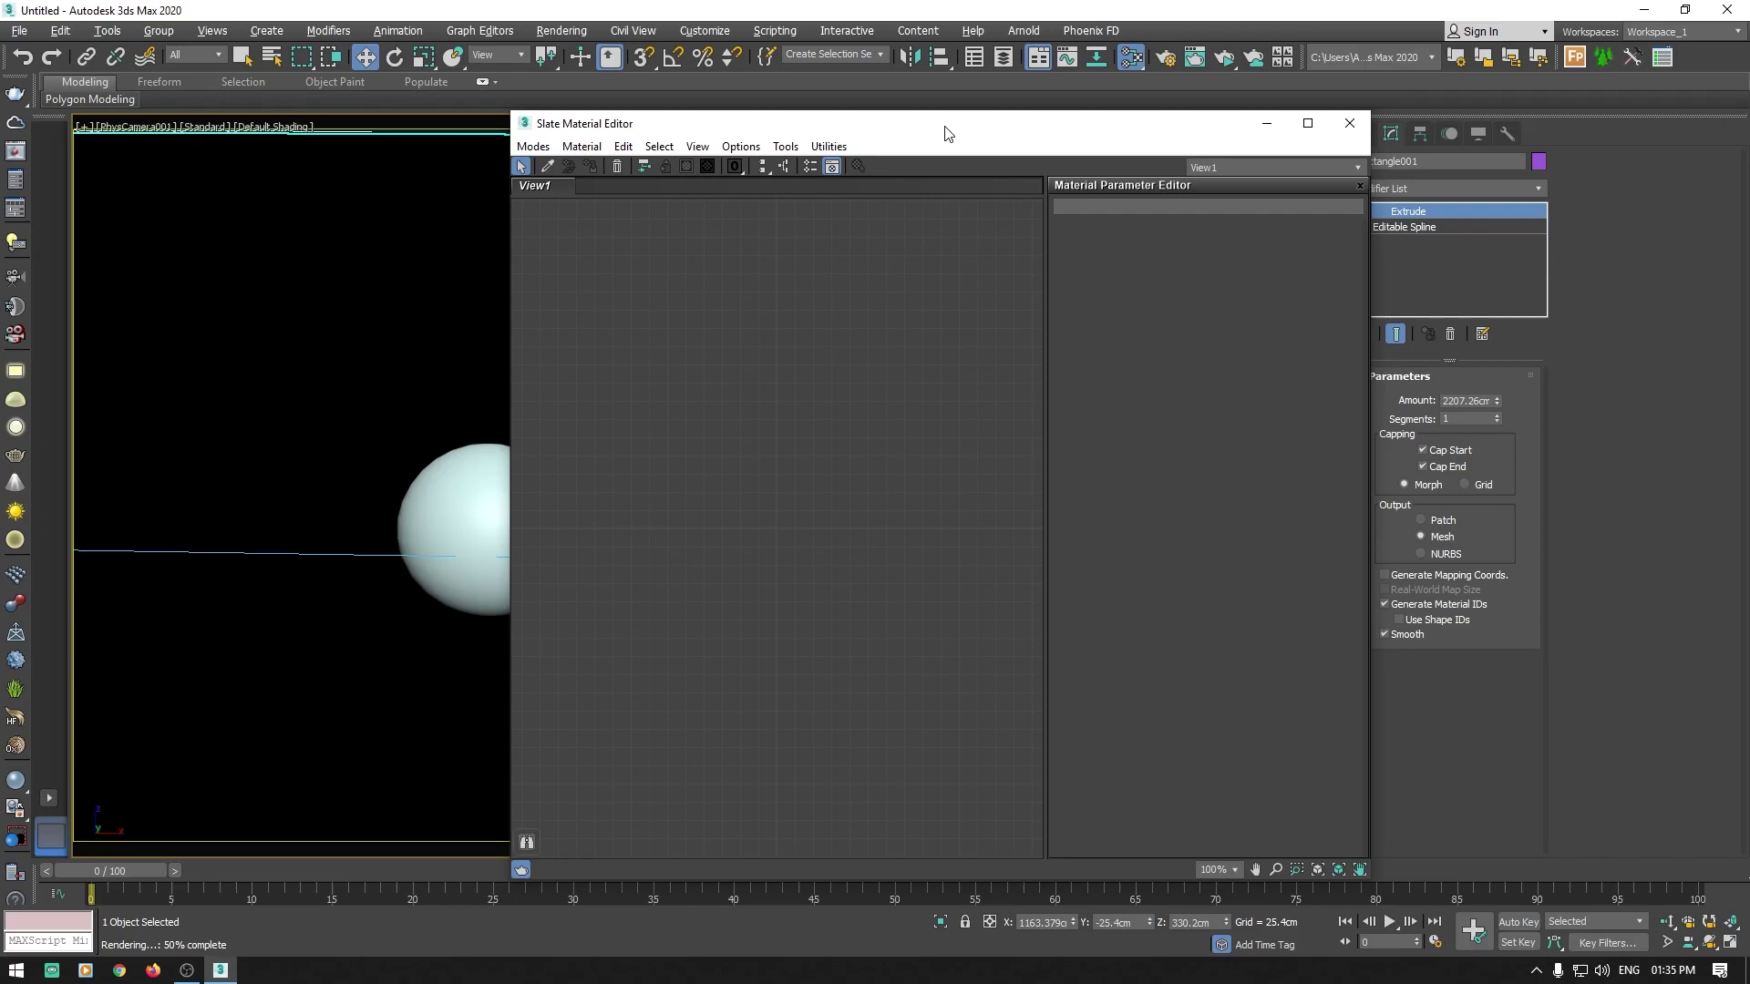
{"action": "right_click", "coordinate": [727, 411]}
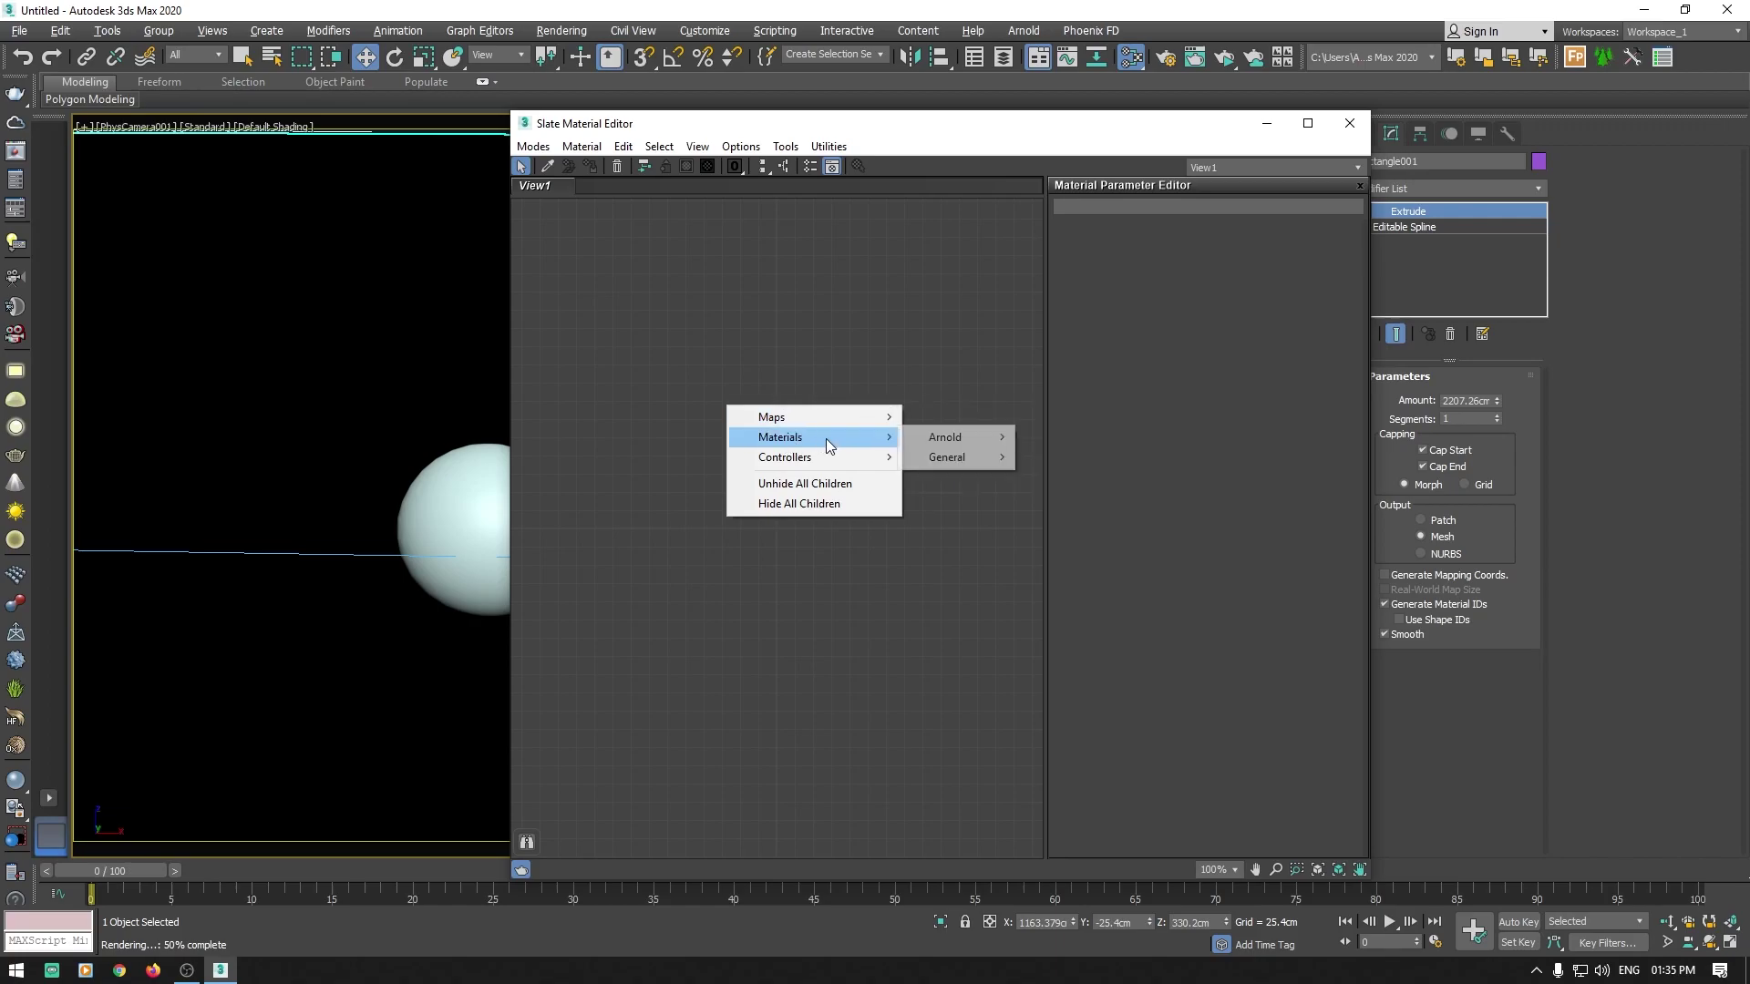
{"action": "mouse_move", "coordinate": [813, 435]}
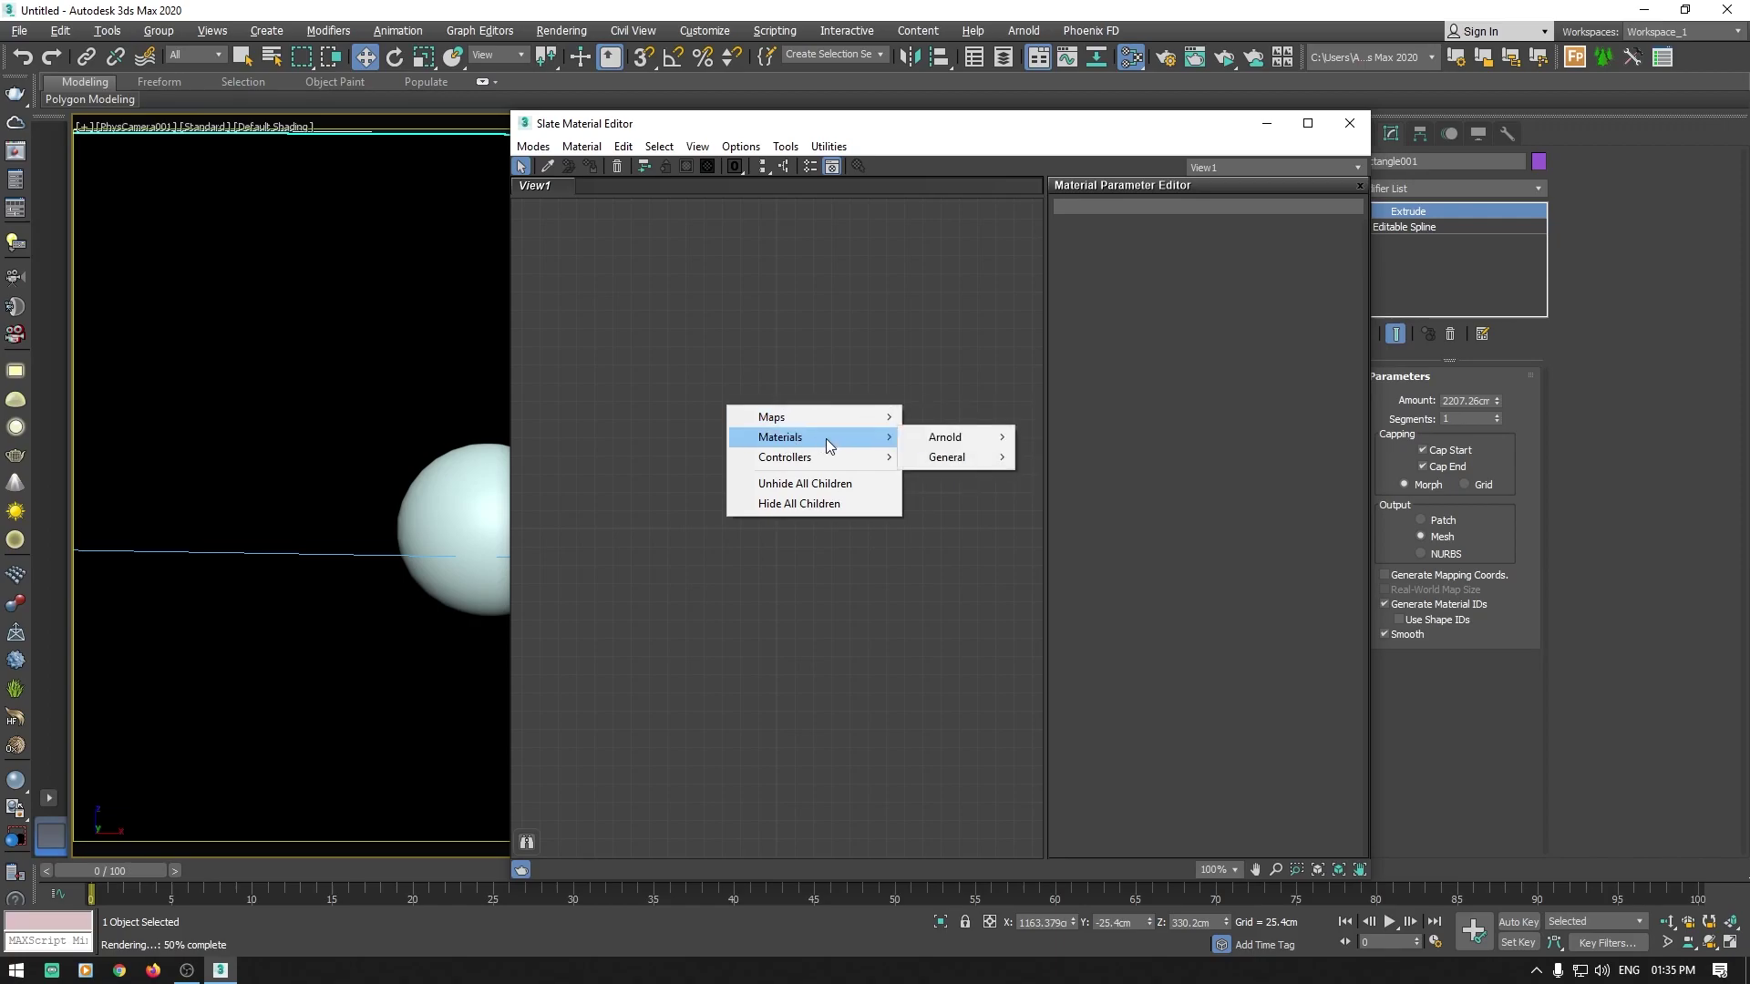
{"action": "mouse_move", "coordinate": [946, 437]}
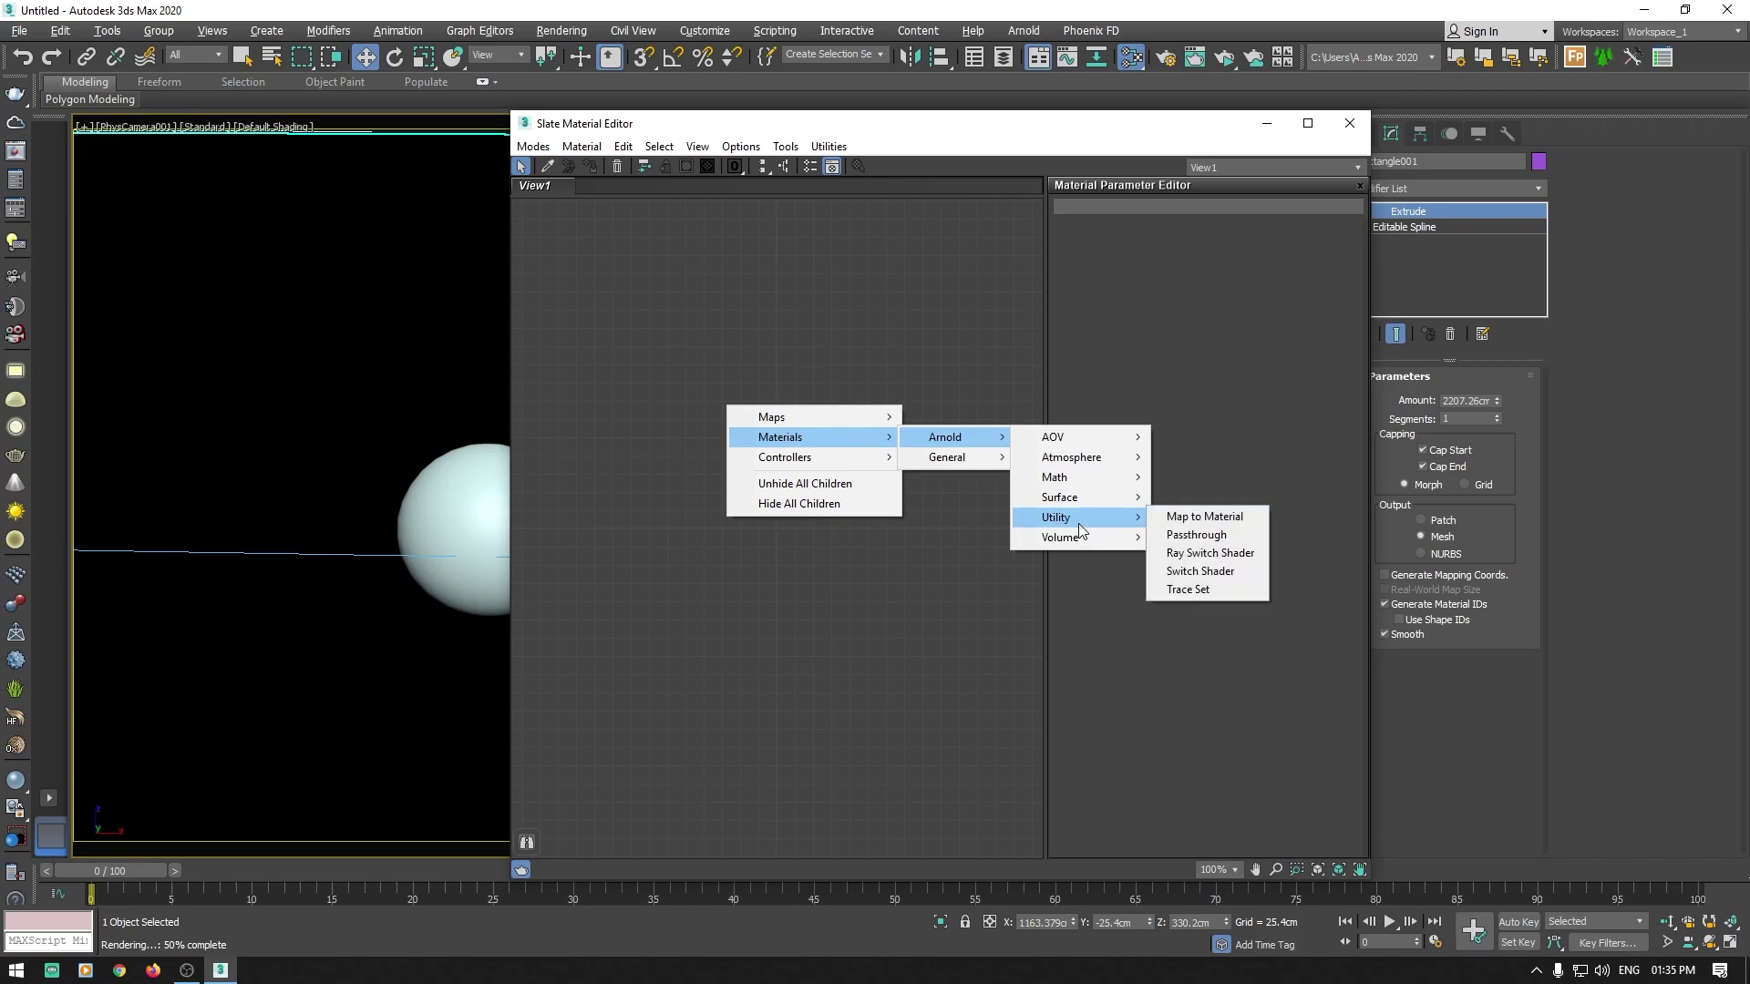
{"action": "mouse_move", "coordinate": [1059, 498]}
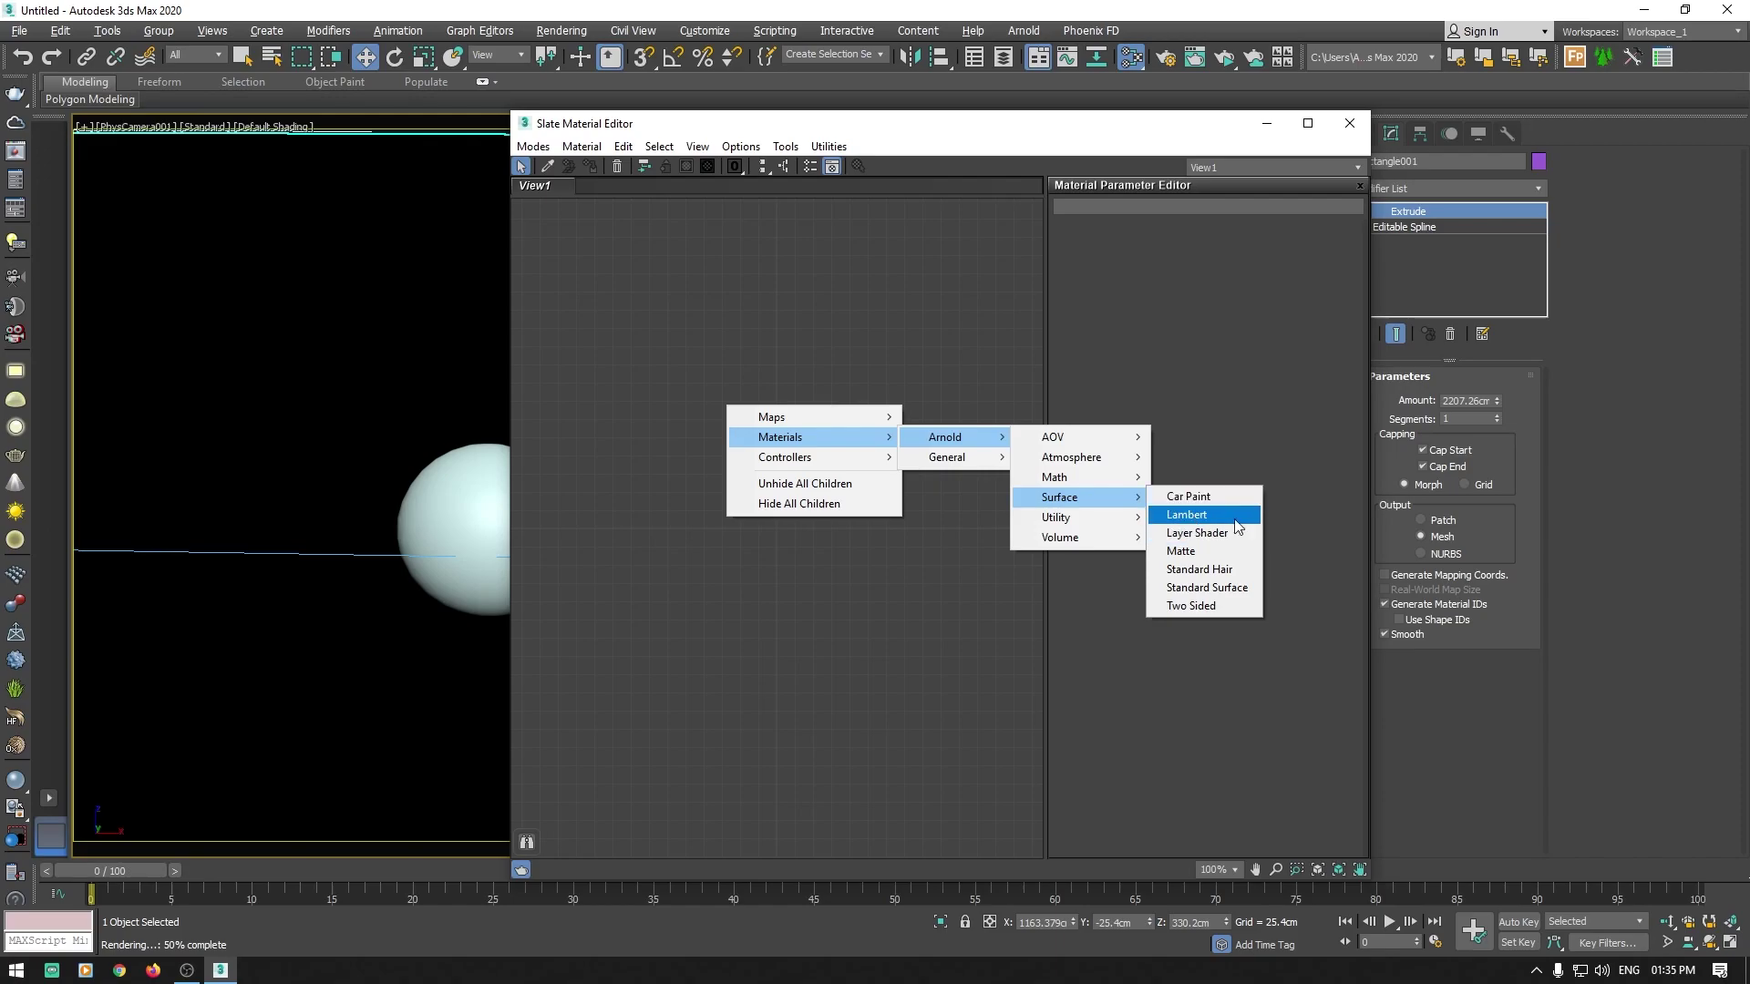
{"action": "left_click", "coordinate": [1245, 590]}
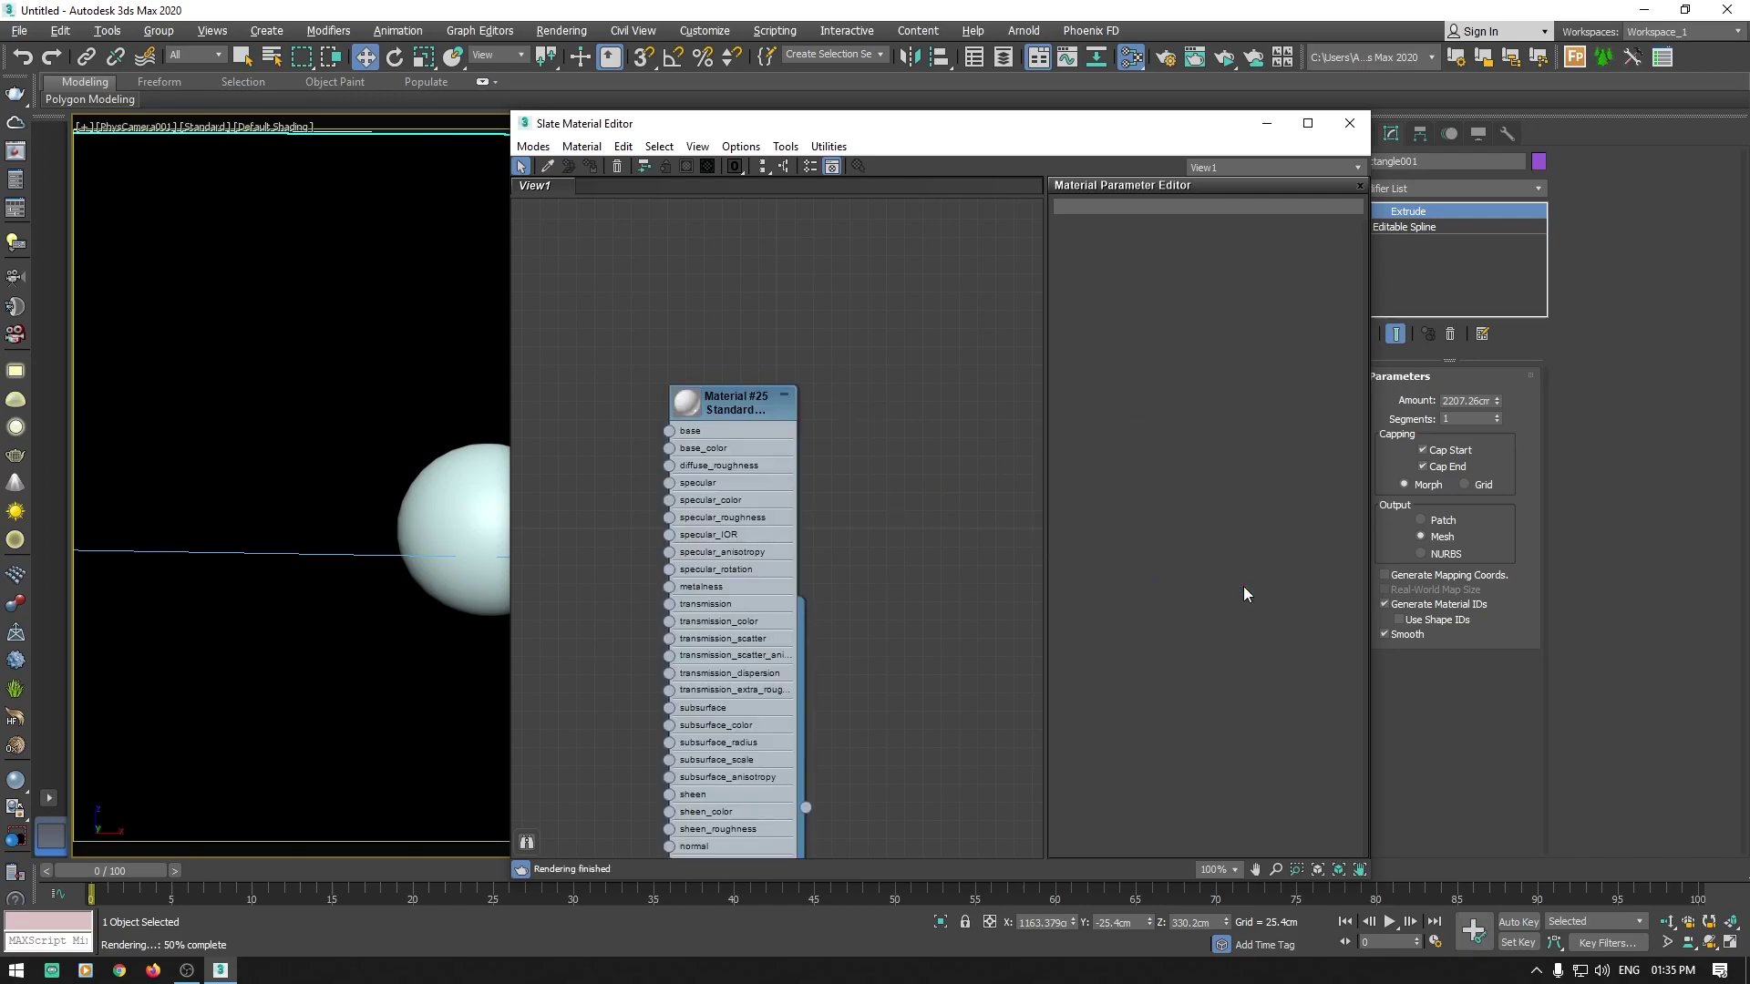
Step: Enlarge and reposition the Material #25 node, then select the teapot and sphere
{"action": "double_click", "coordinate": [687, 402]}
{"action": "left_click_drag", "start_coordinate": [736, 390], "coordinate": [845, 190]}
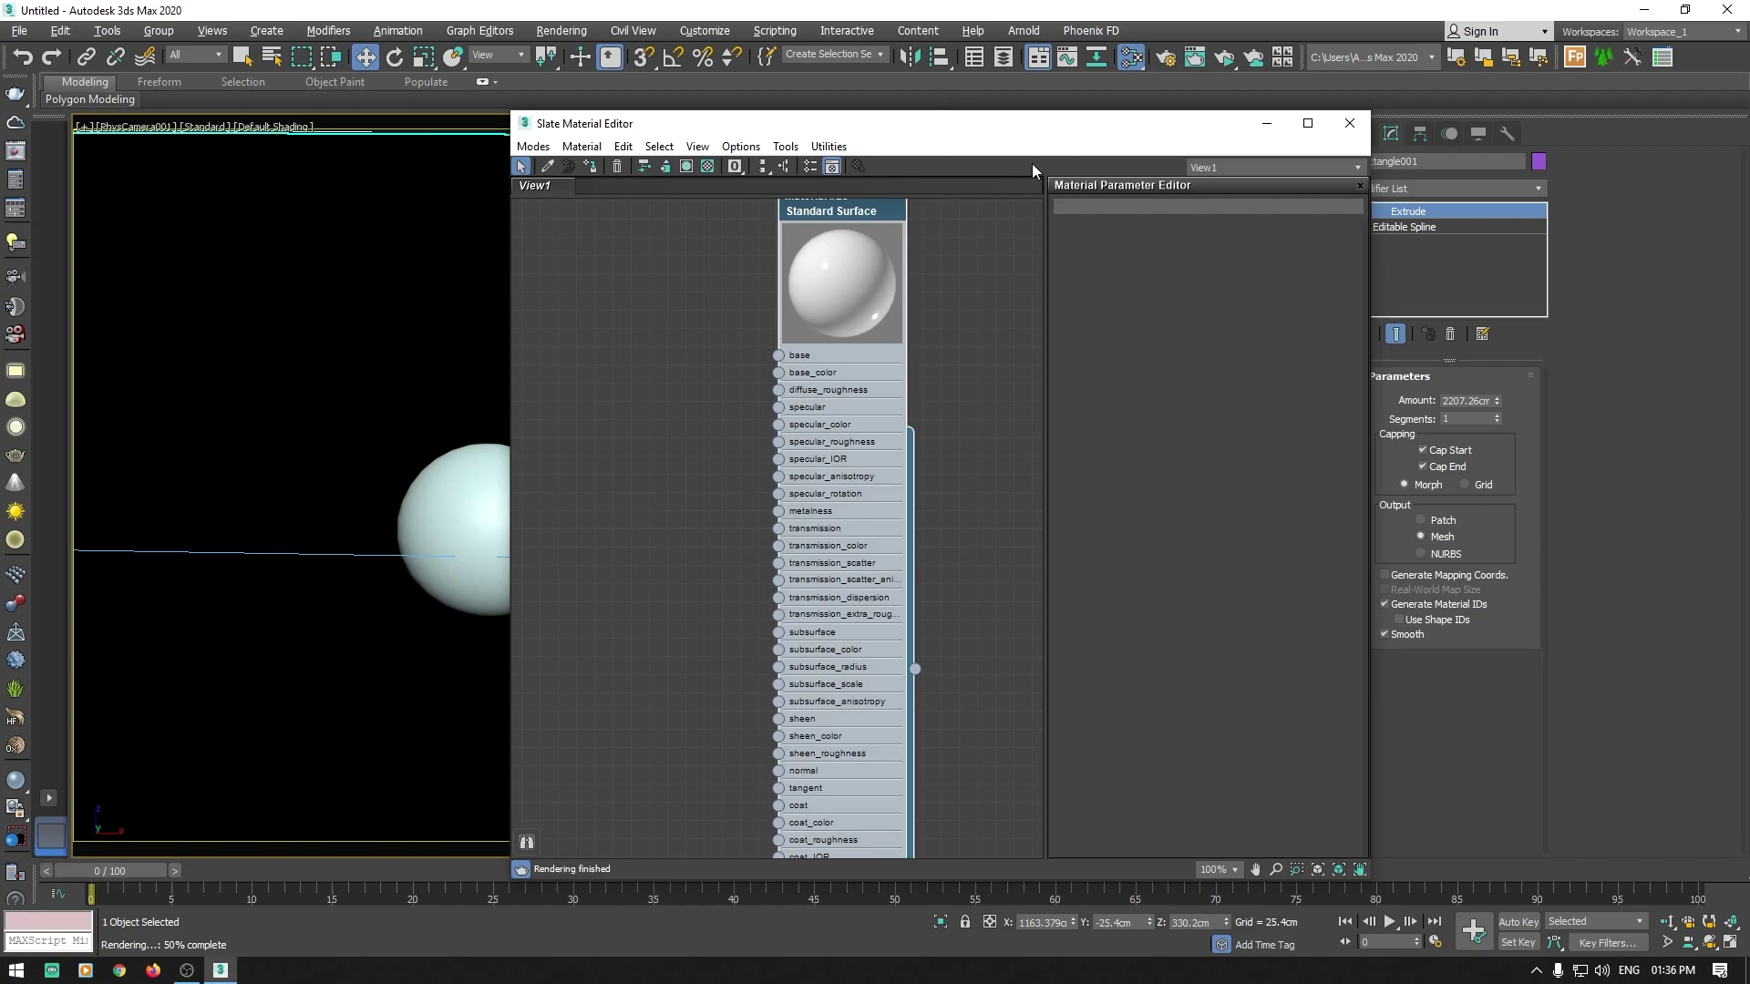
{"action": "left_click_drag", "start_coordinate": [950, 128], "coordinate": [1258, 141]}
{"action": "left_click", "coordinate": [715, 555], "text": "ctrl"}
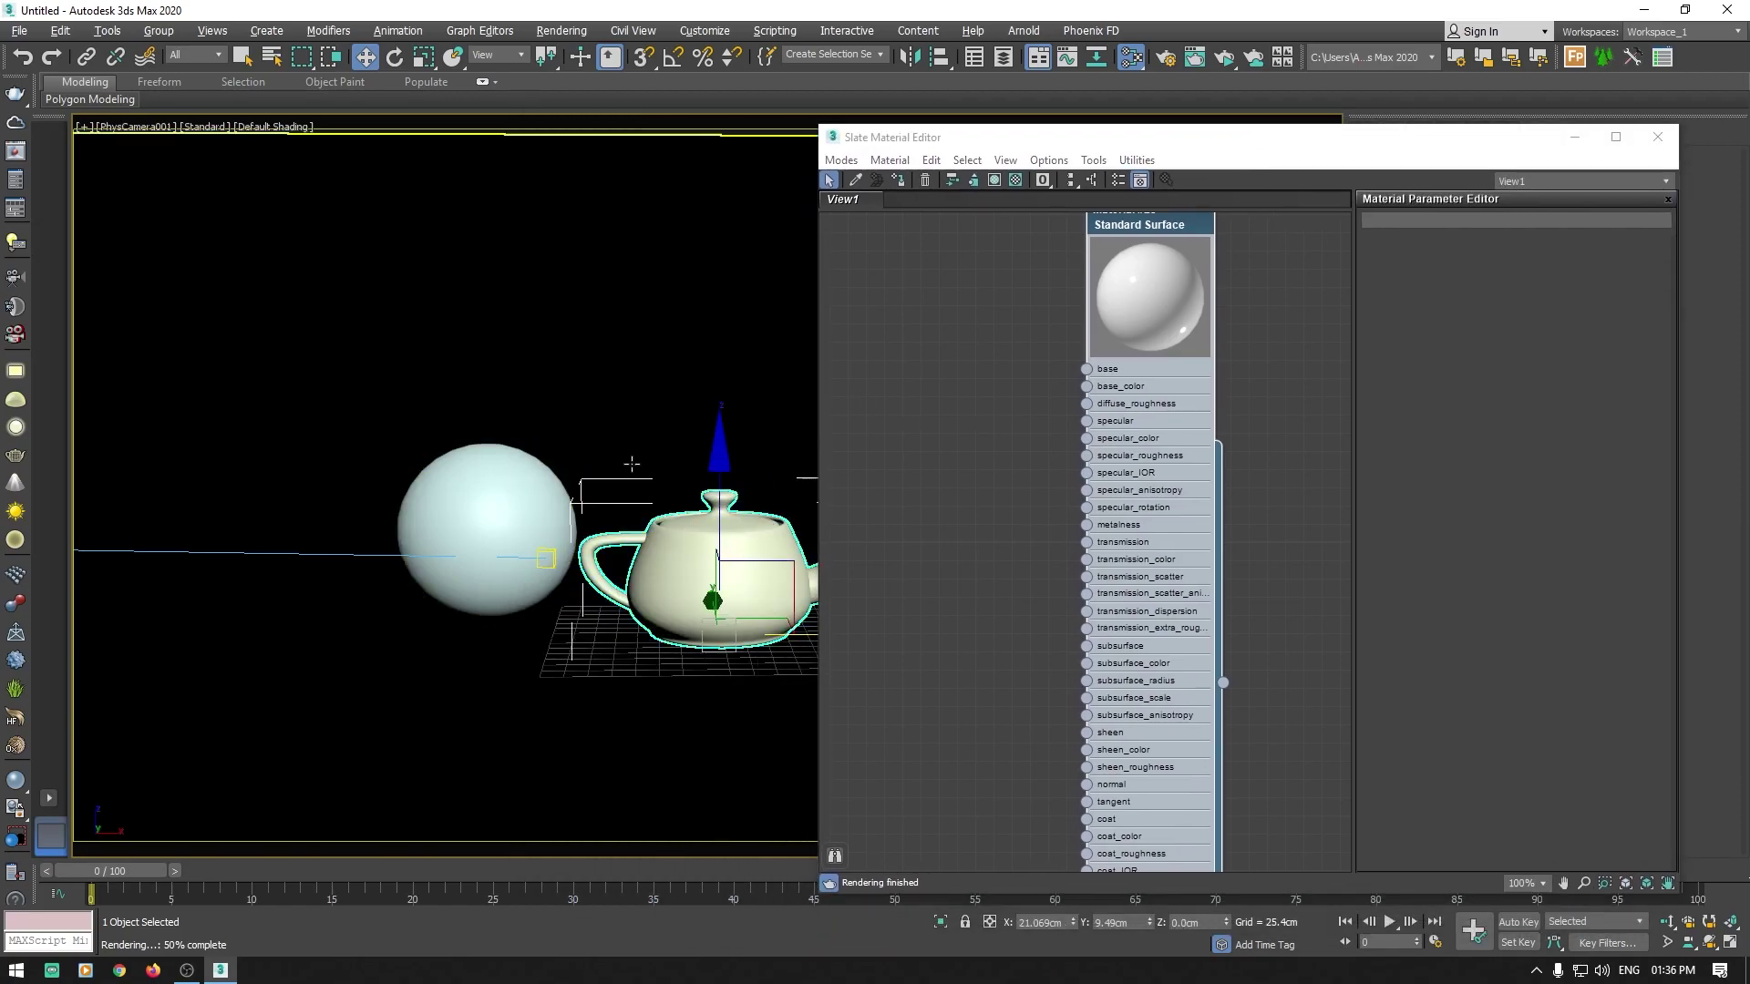
{"action": "left_click", "coordinate": [492, 456], "text": "ctrl"}
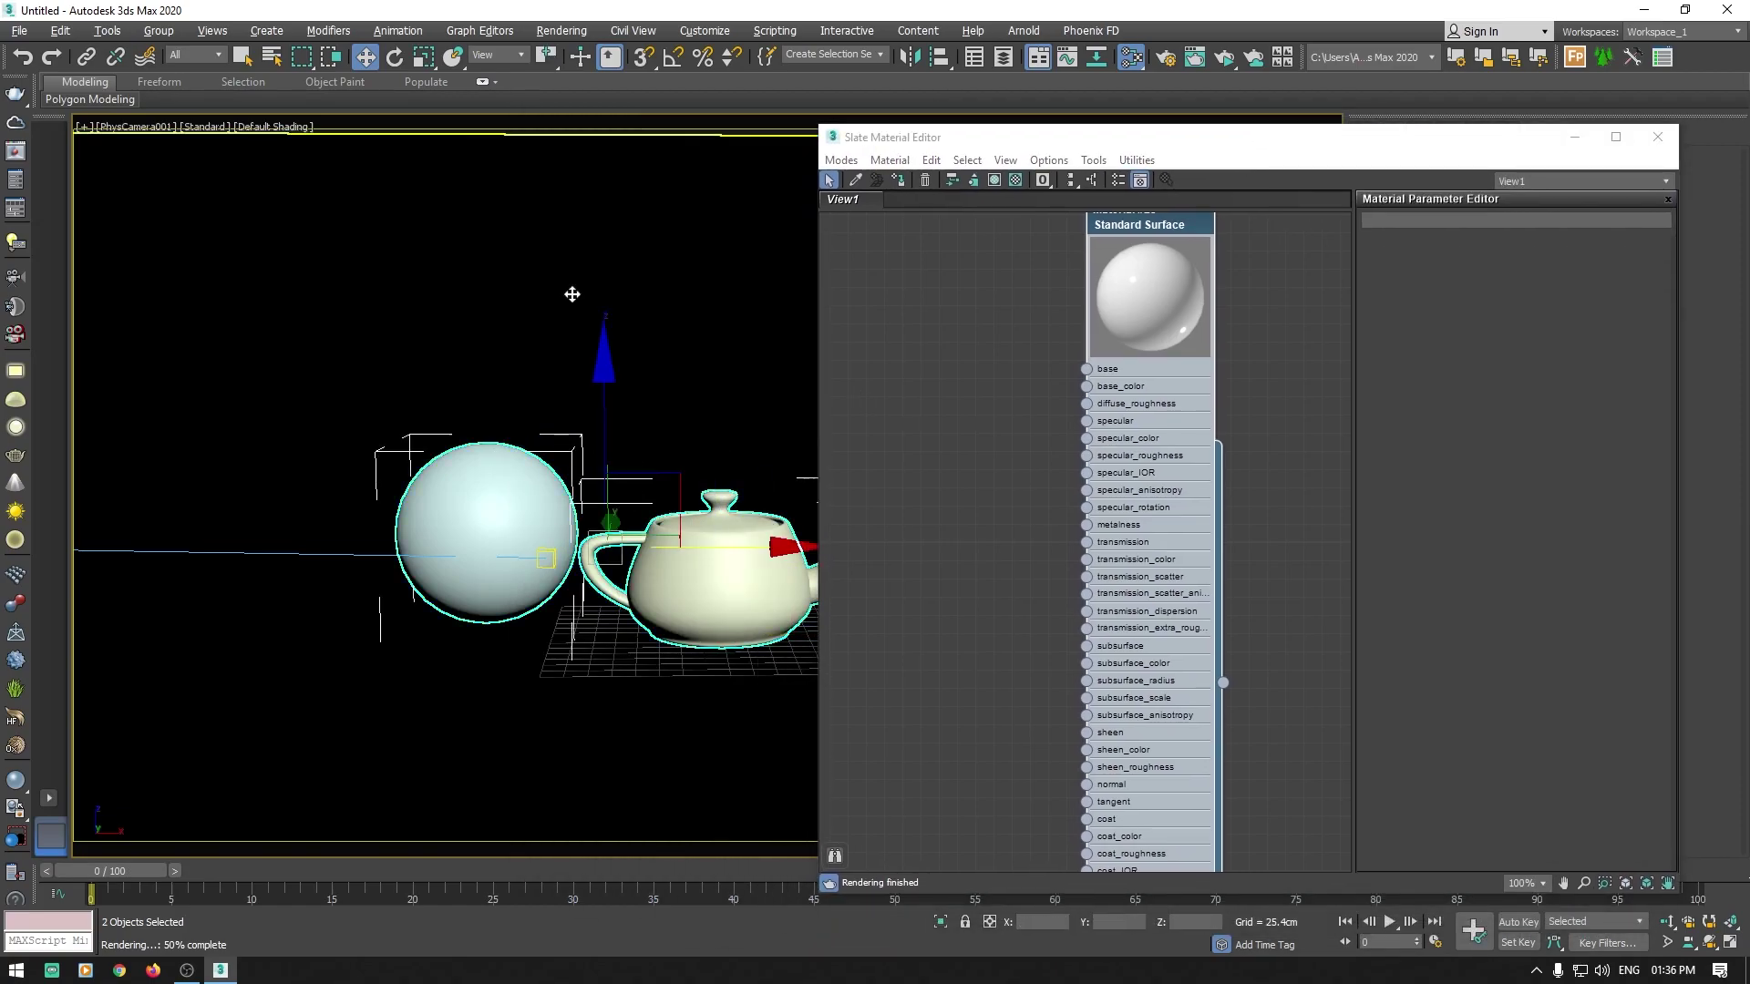
Step: Assign Material #25 to the selected teapot and sphere, then open its parameters
{"action": "right_click", "coordinate": [1162, 293]}
{"action": "left_click", "coordinate": [1211, 322]}
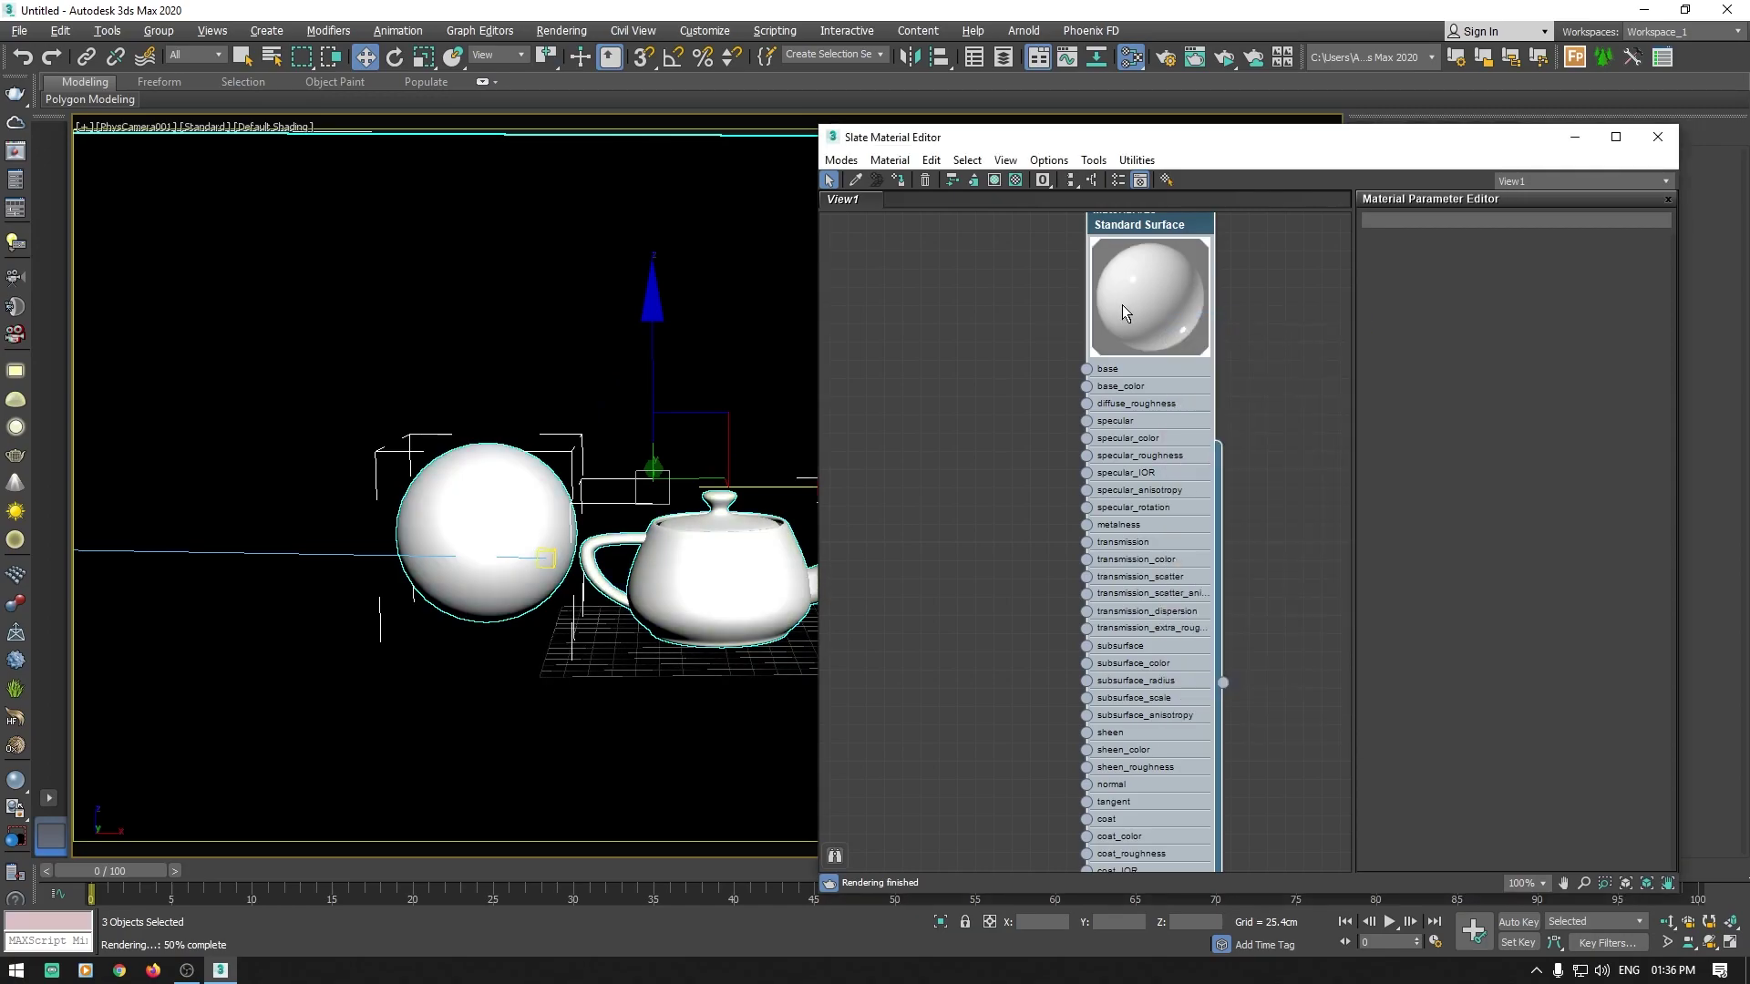
{"action": "left_click", "coordinate": [428, 136]}
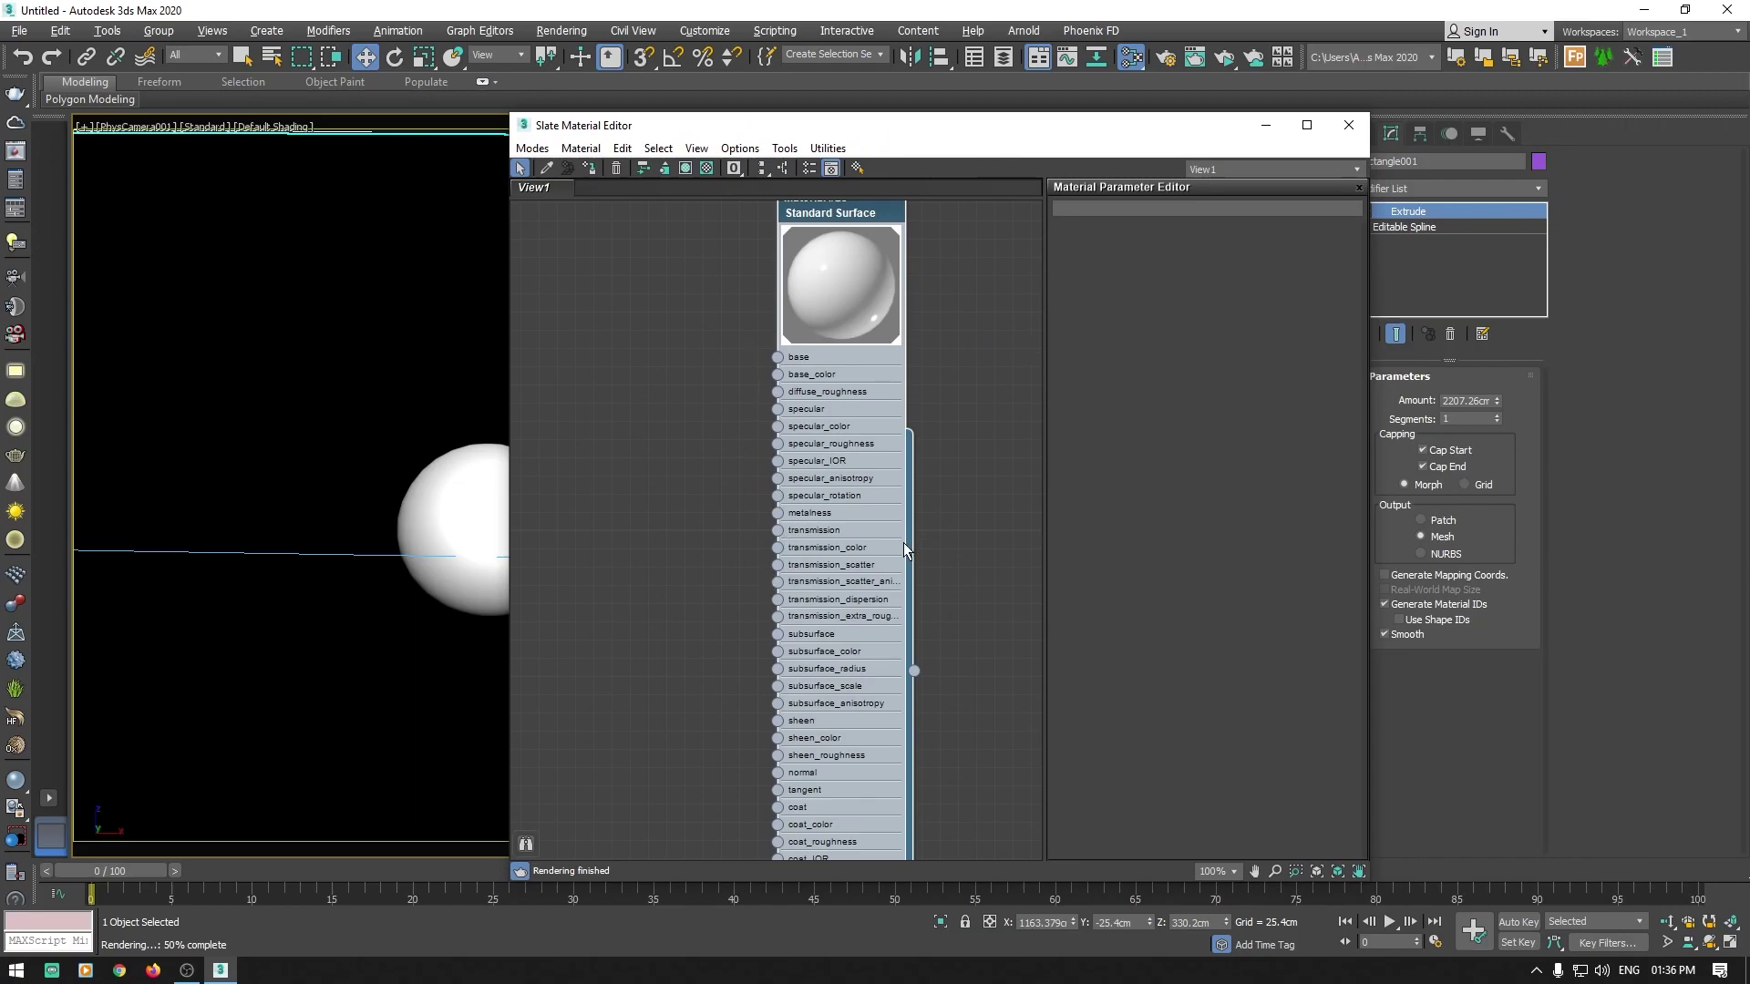
{"action": "double_click", "coordinate": [808, 212]}
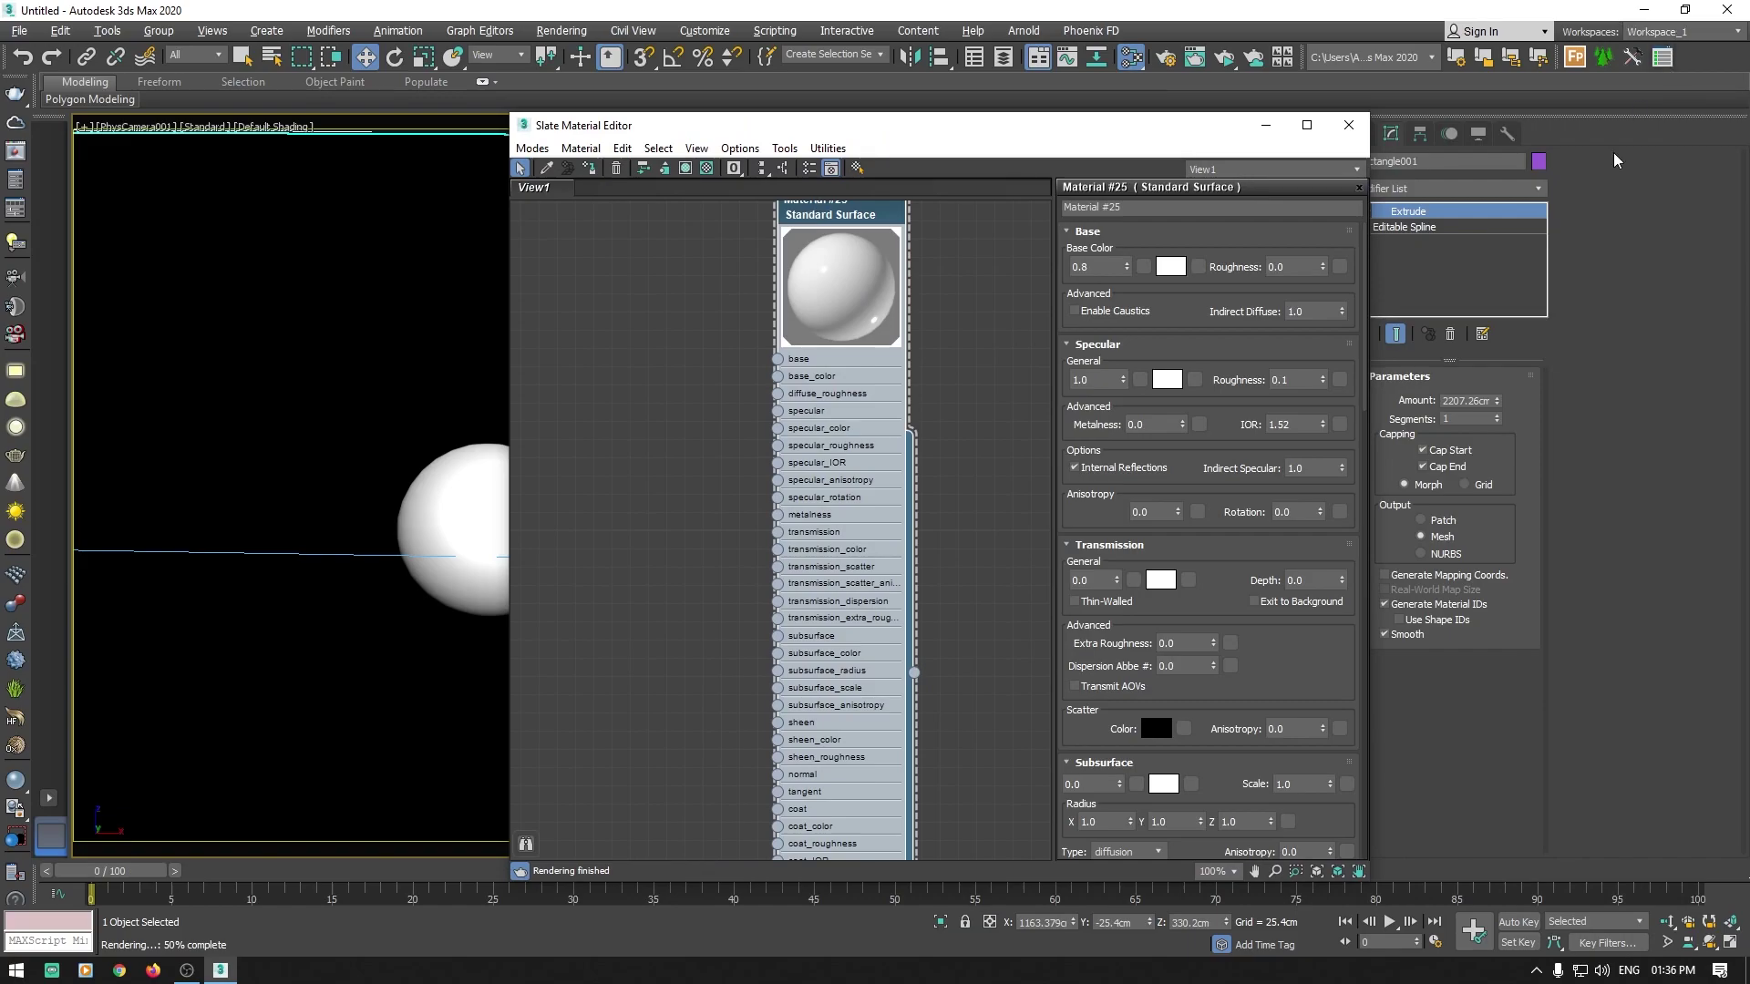
Step: Collapse every Material #25 parameter group, then expand only the Base group
{"action": "left_click_drag", "start_coordinate": [1110, 135], "coordinate": [1339, 115]}
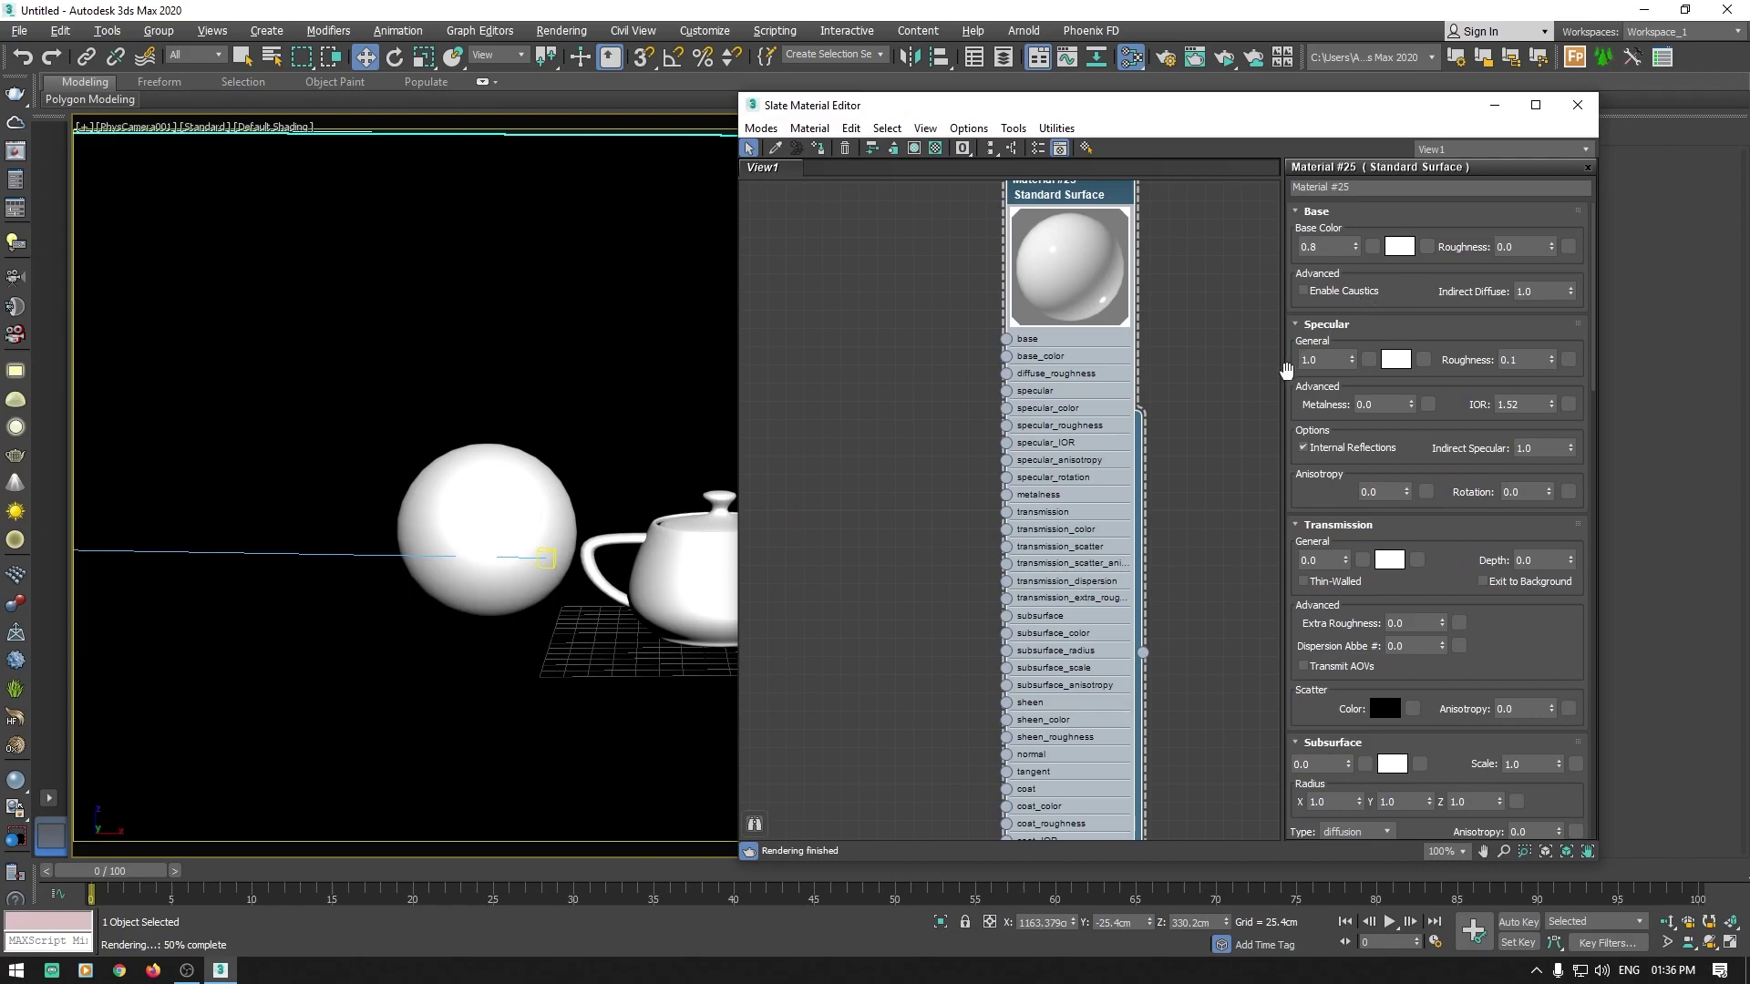
{"action": "left_click", "coordinate": [1326, 212]}
{"action": "left_click", "coordinate": [1345, 253]}
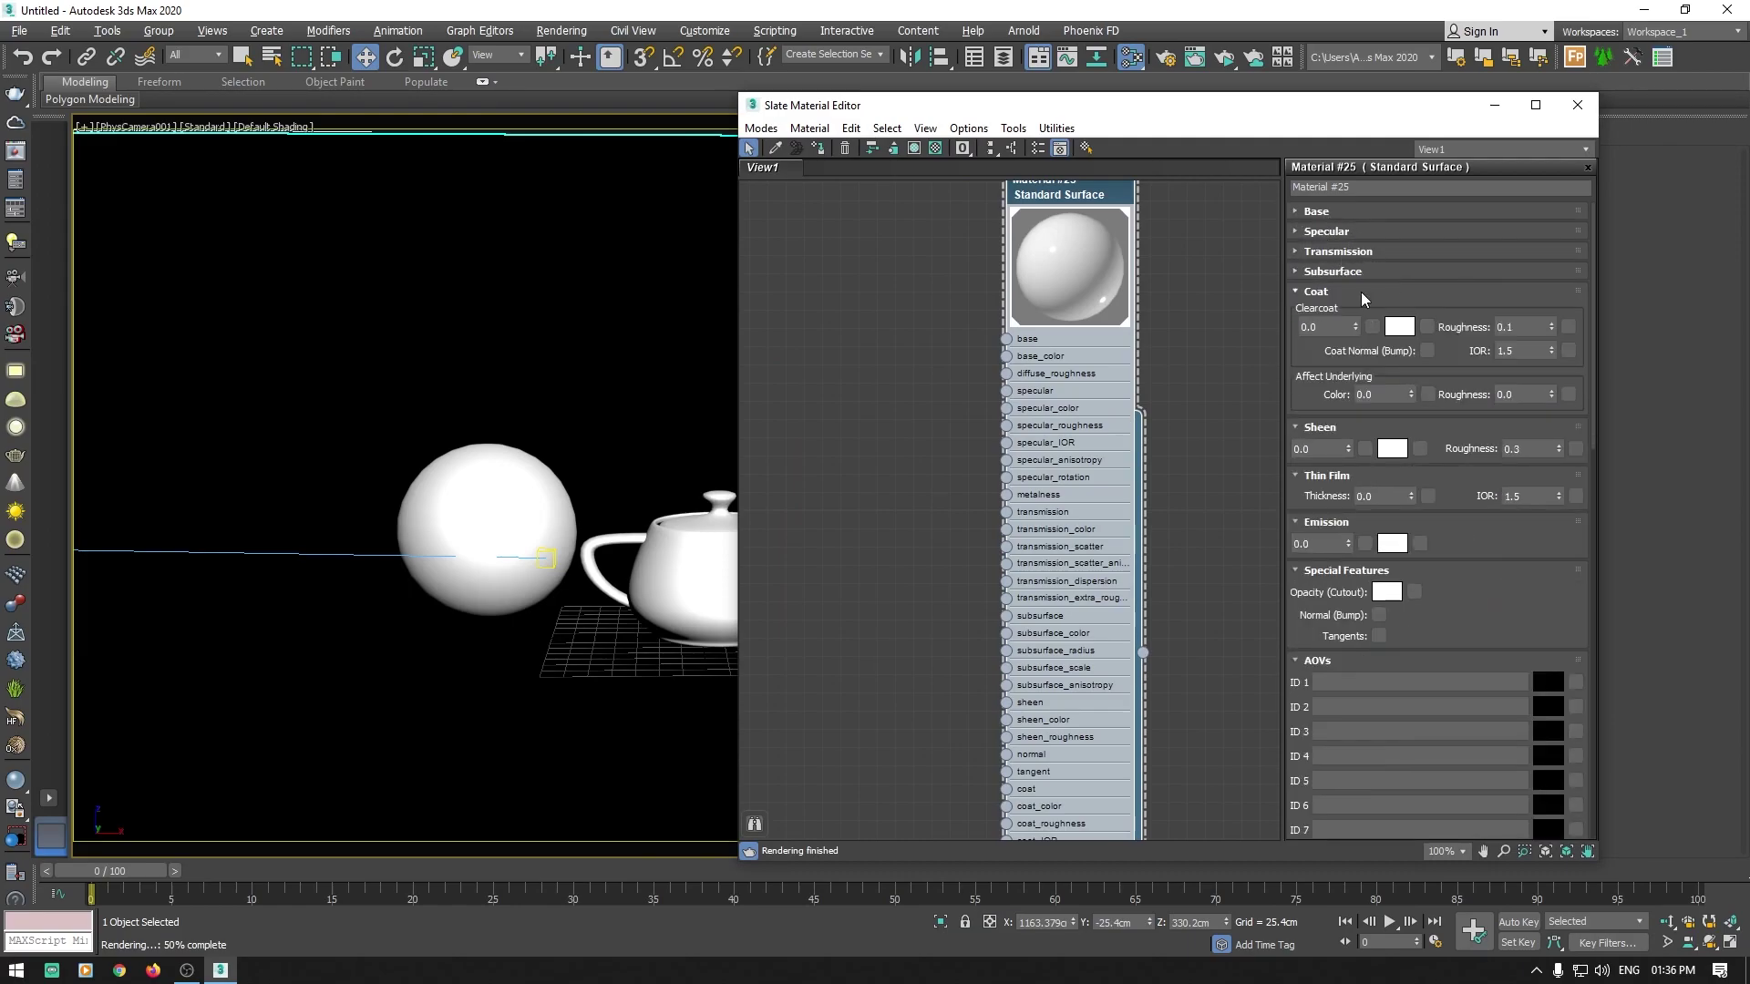
{"action": "left_click", "coordinate": [1359, 292]}
{"action": "left_click", "coordinate": [1347, 314], "text": "ctrl"}
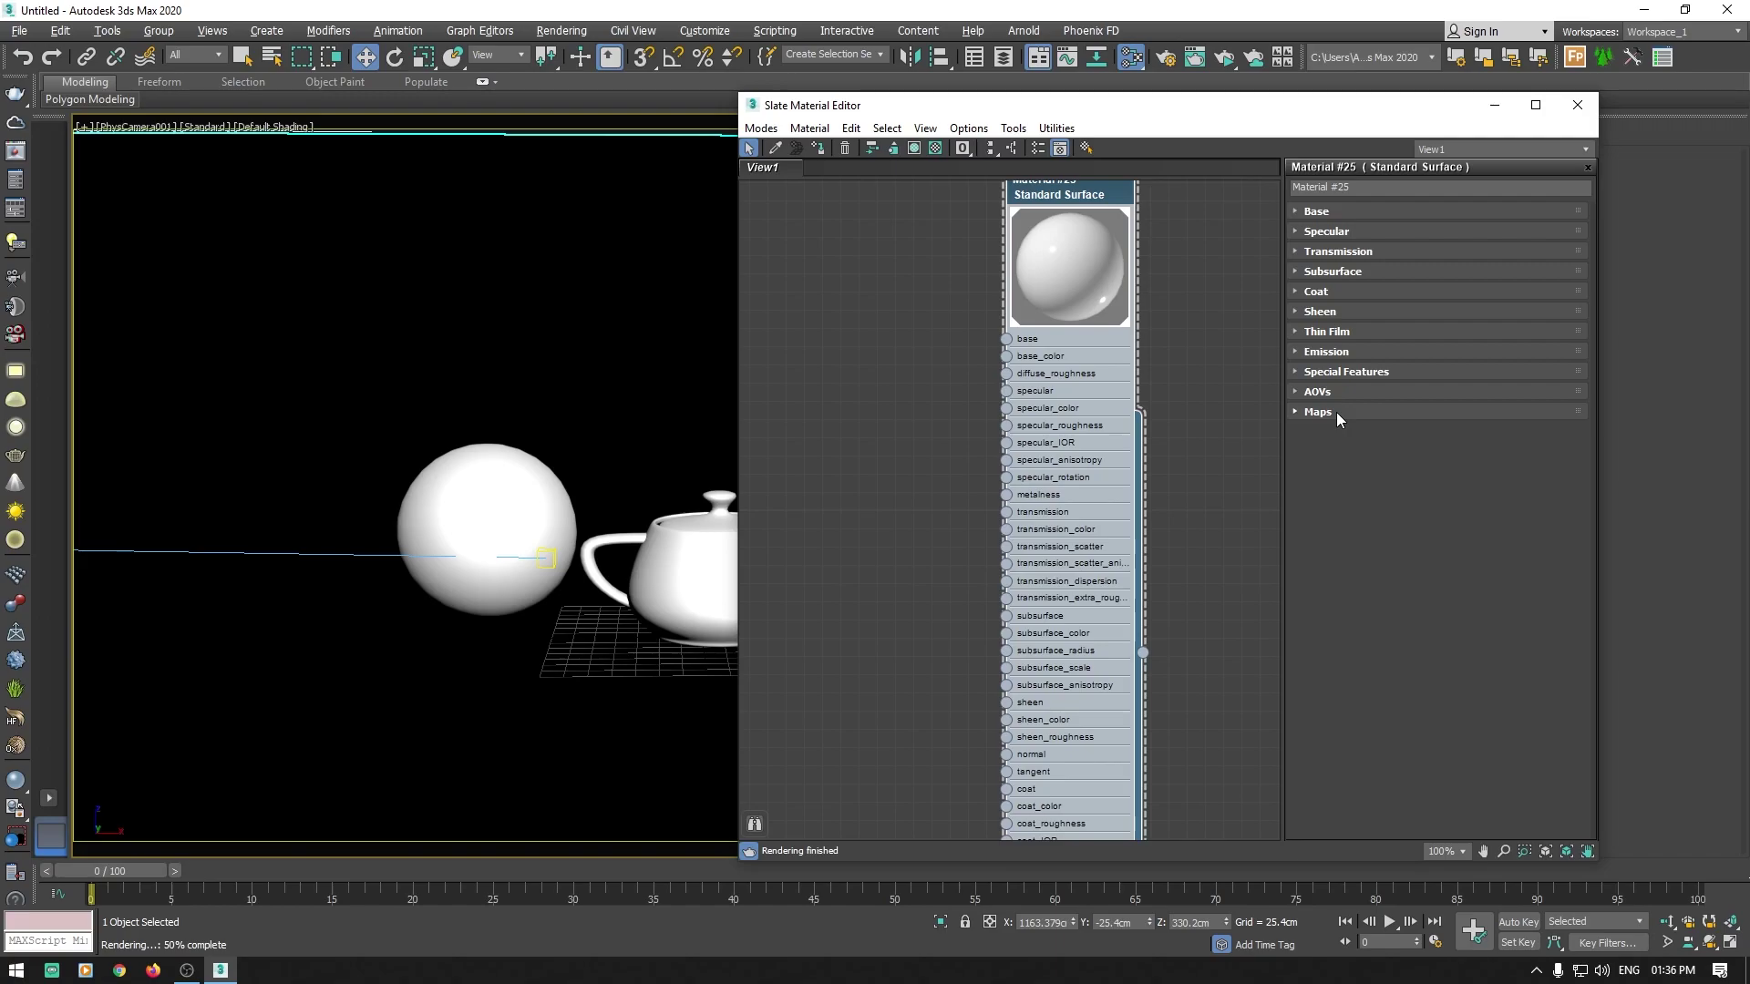
{"action": "left_click", "coordinate": [1309, 212]}
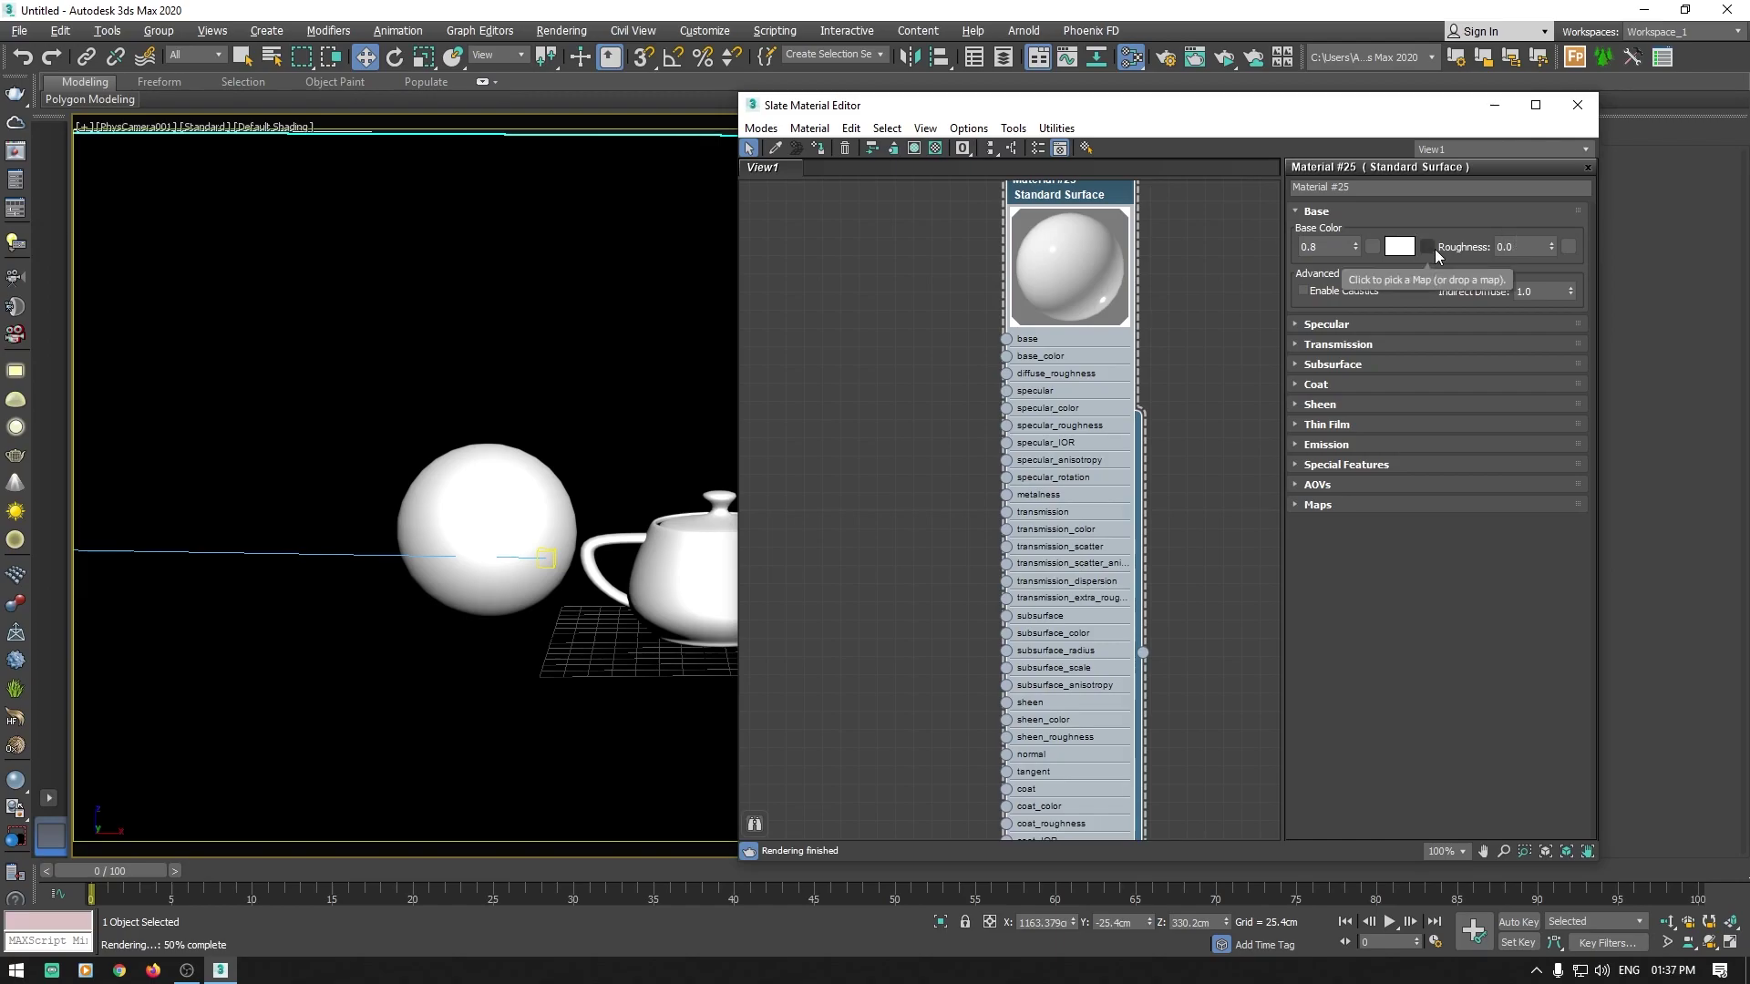
Step: Set Material #25's base colour to a fully saturated cyan in the Color Selector
{"action": "left_click", "coordinate": [1399, 247]}
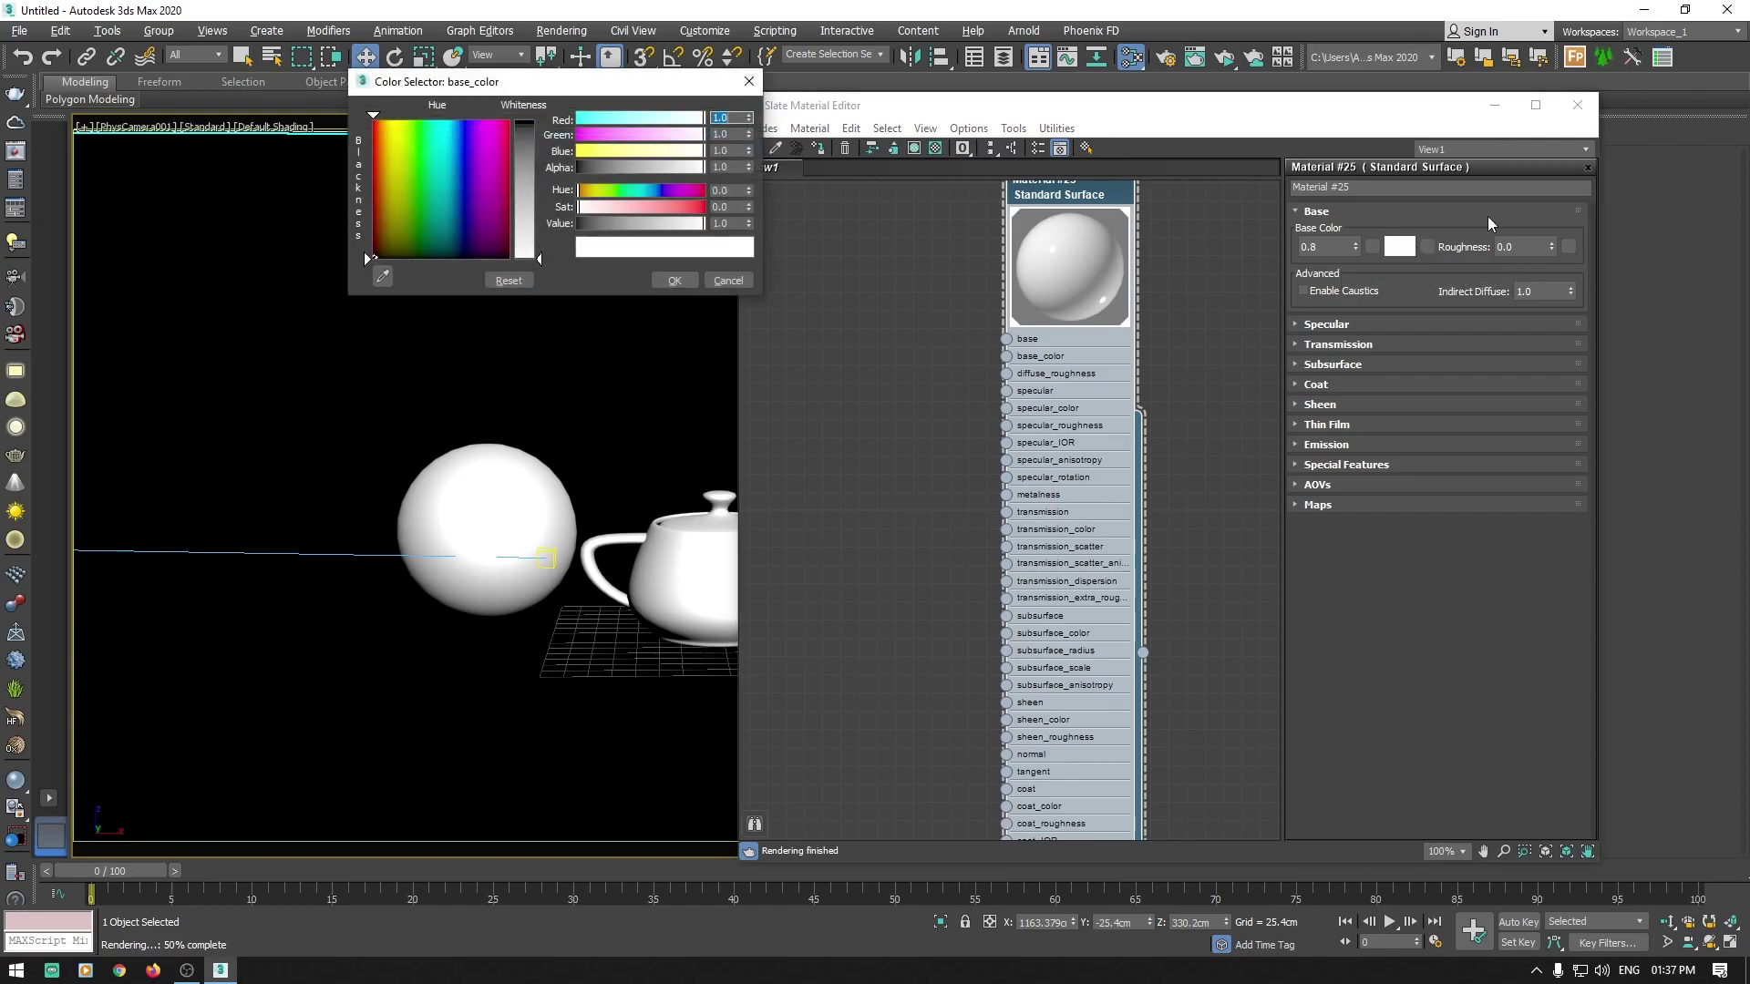
{"action": "left_click_drag", "start_coordinate": [506, 117], "coordinate": [489, 125]}
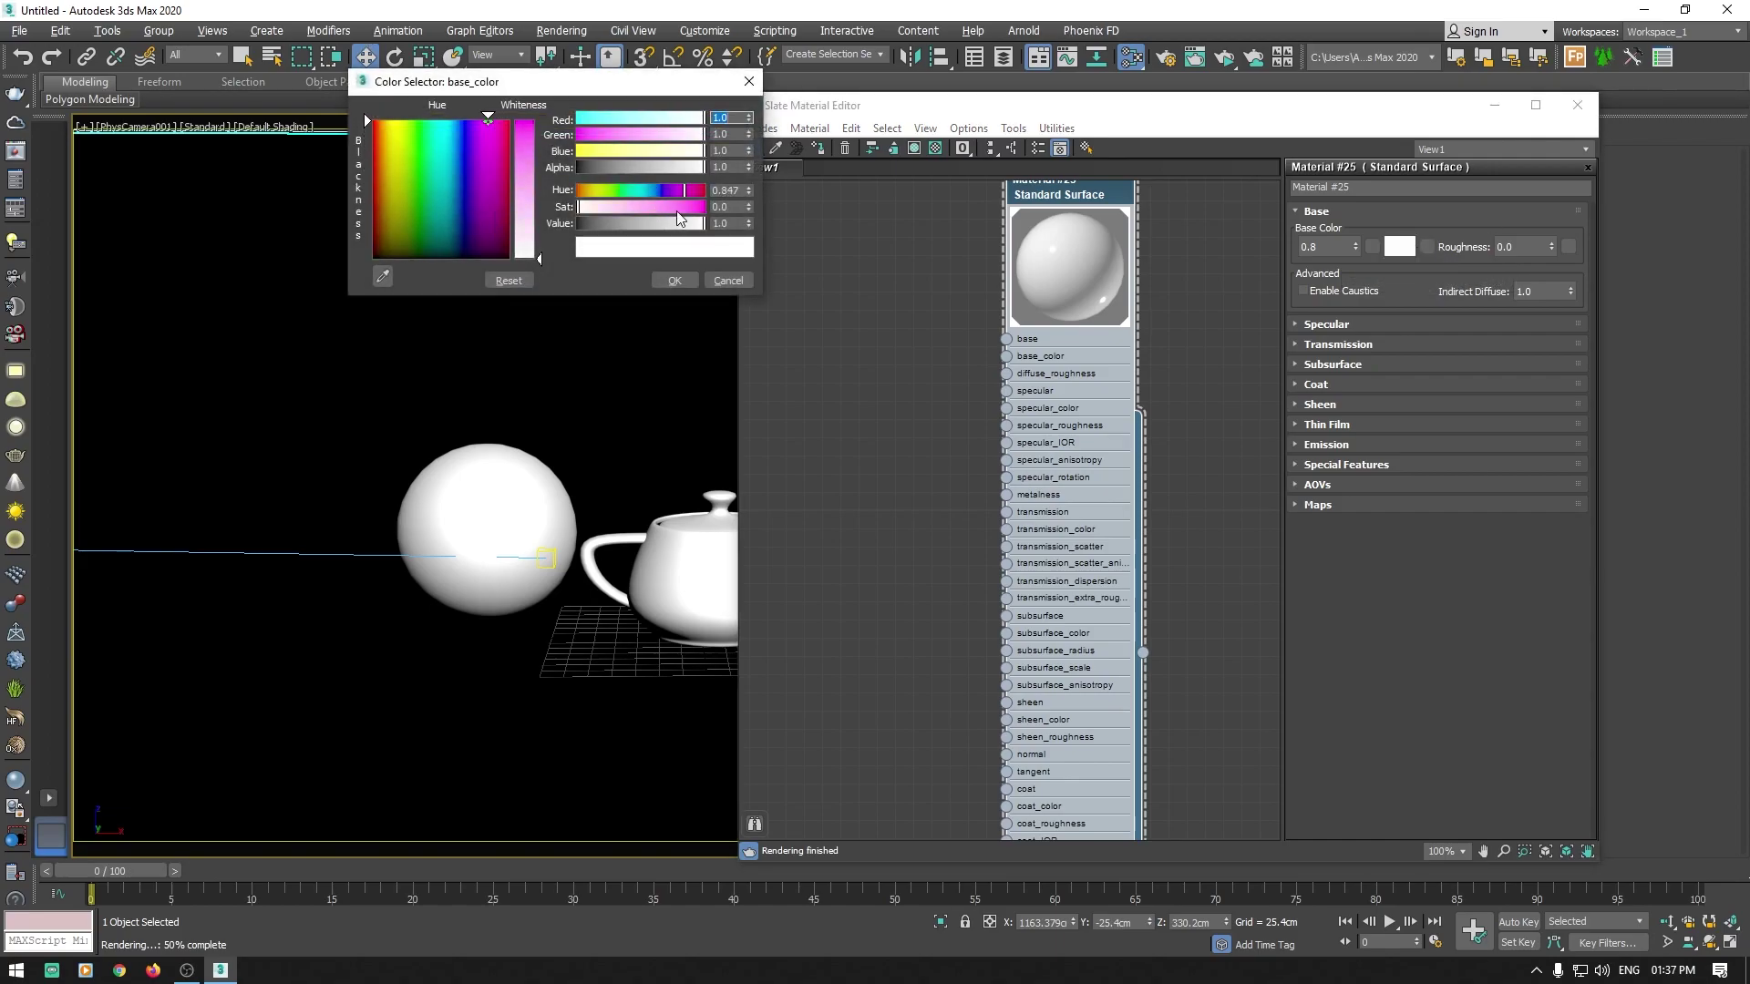
{"action": "left_click", "coordinate": [524, 122]}
{"action": "left_click", "coordinate": [451, 129]}
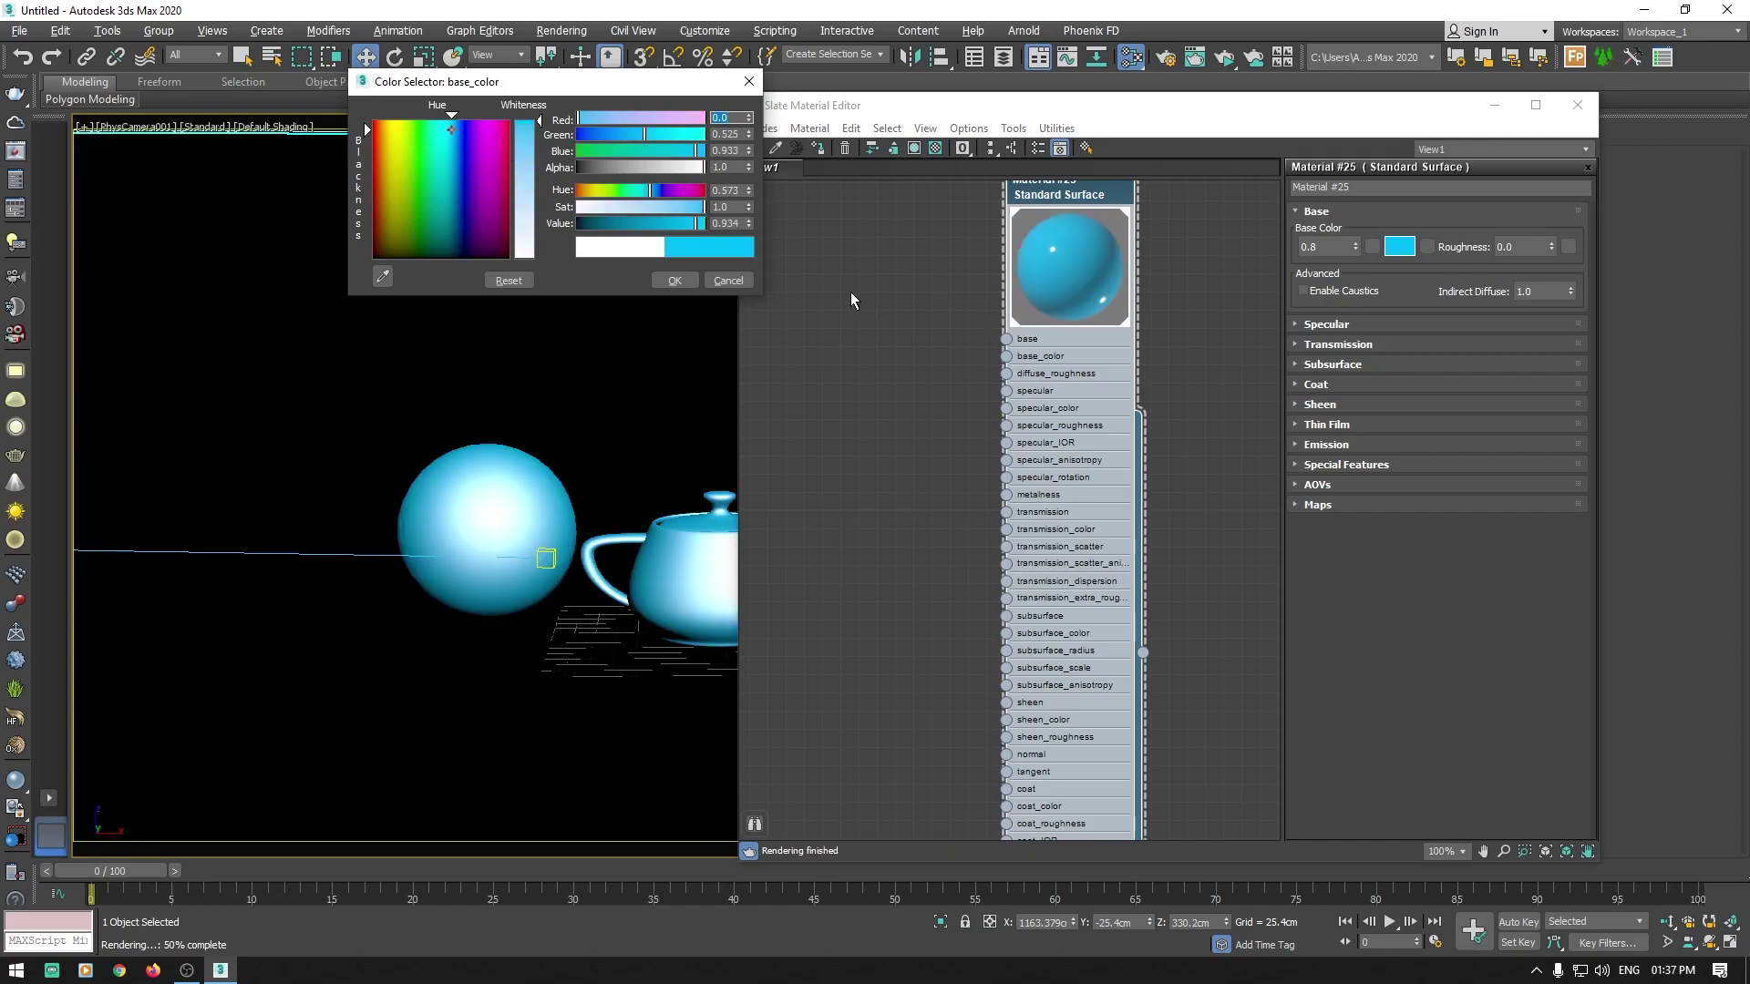
{"action": "left_click", "coordinate": [675, 281]}
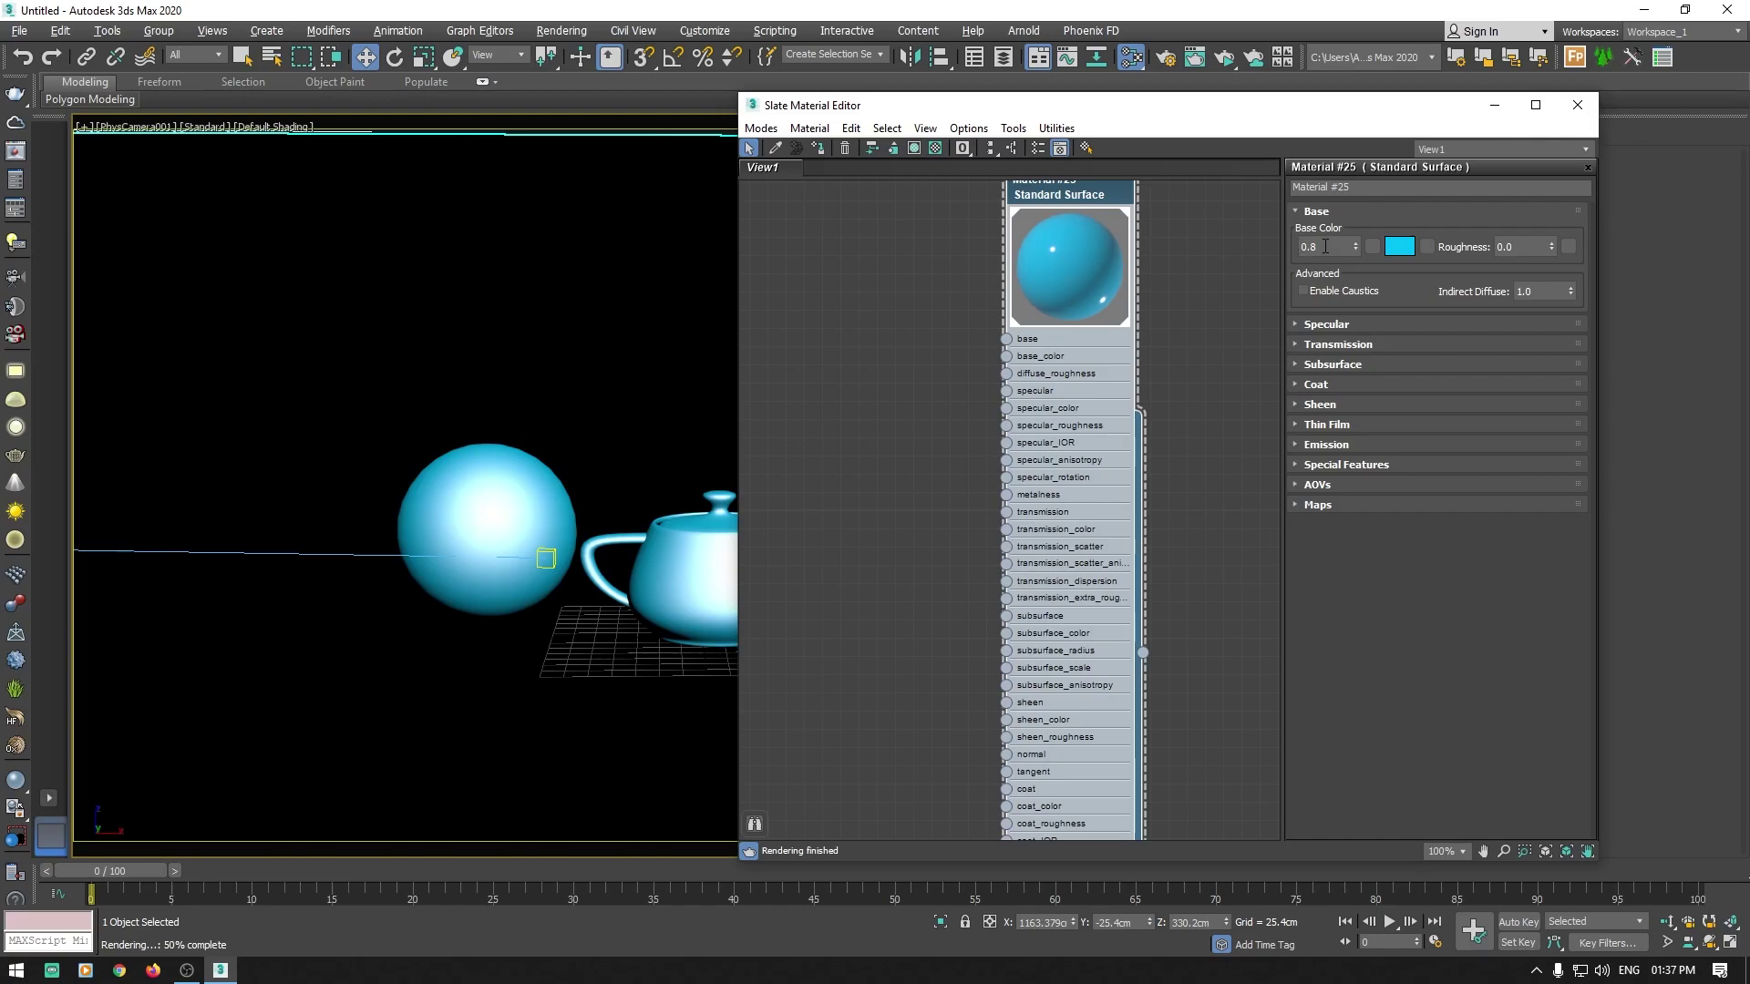
Step: Try base weights 0, 0.1 and 1.0, then settle the base weight at 0.8
{"action": "left_click_drag", "start_coordinate": [1325, 246], "coordinate": [1289, 246]}
{"action": "type", "text": "0"}
{"action": "key", "text": "Return"}
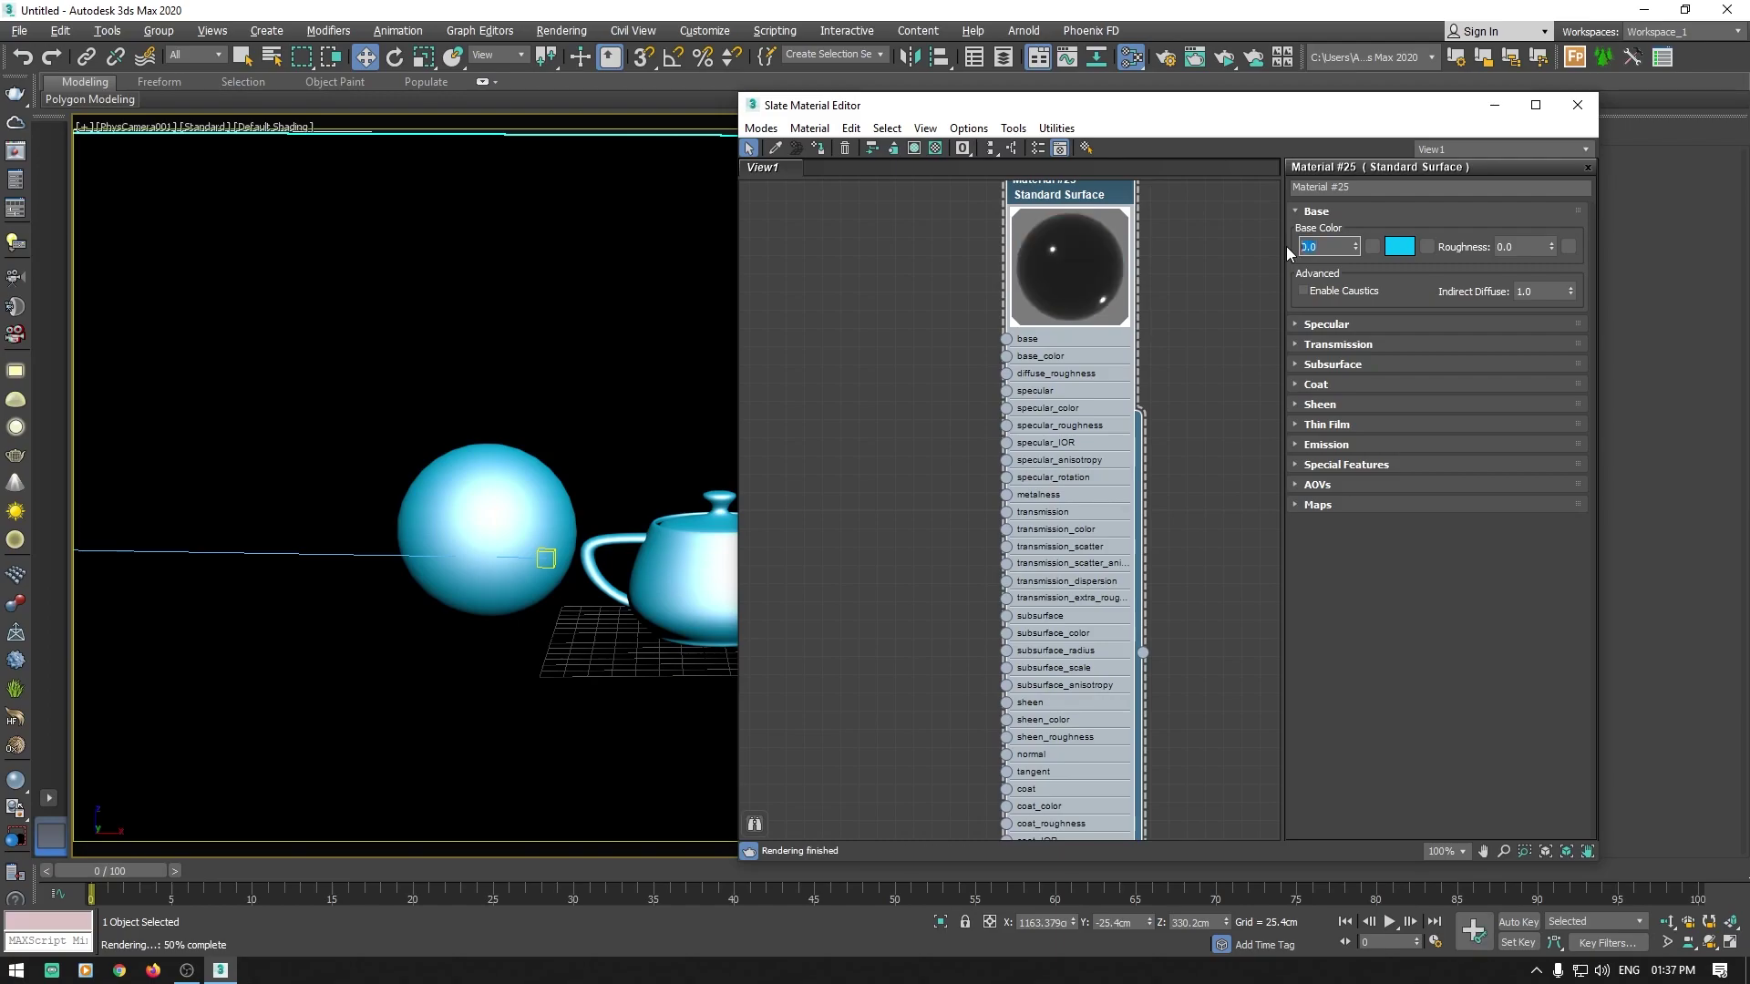
{"action": "type", "text": "1"}
{"action": "key", "text": "Return"}
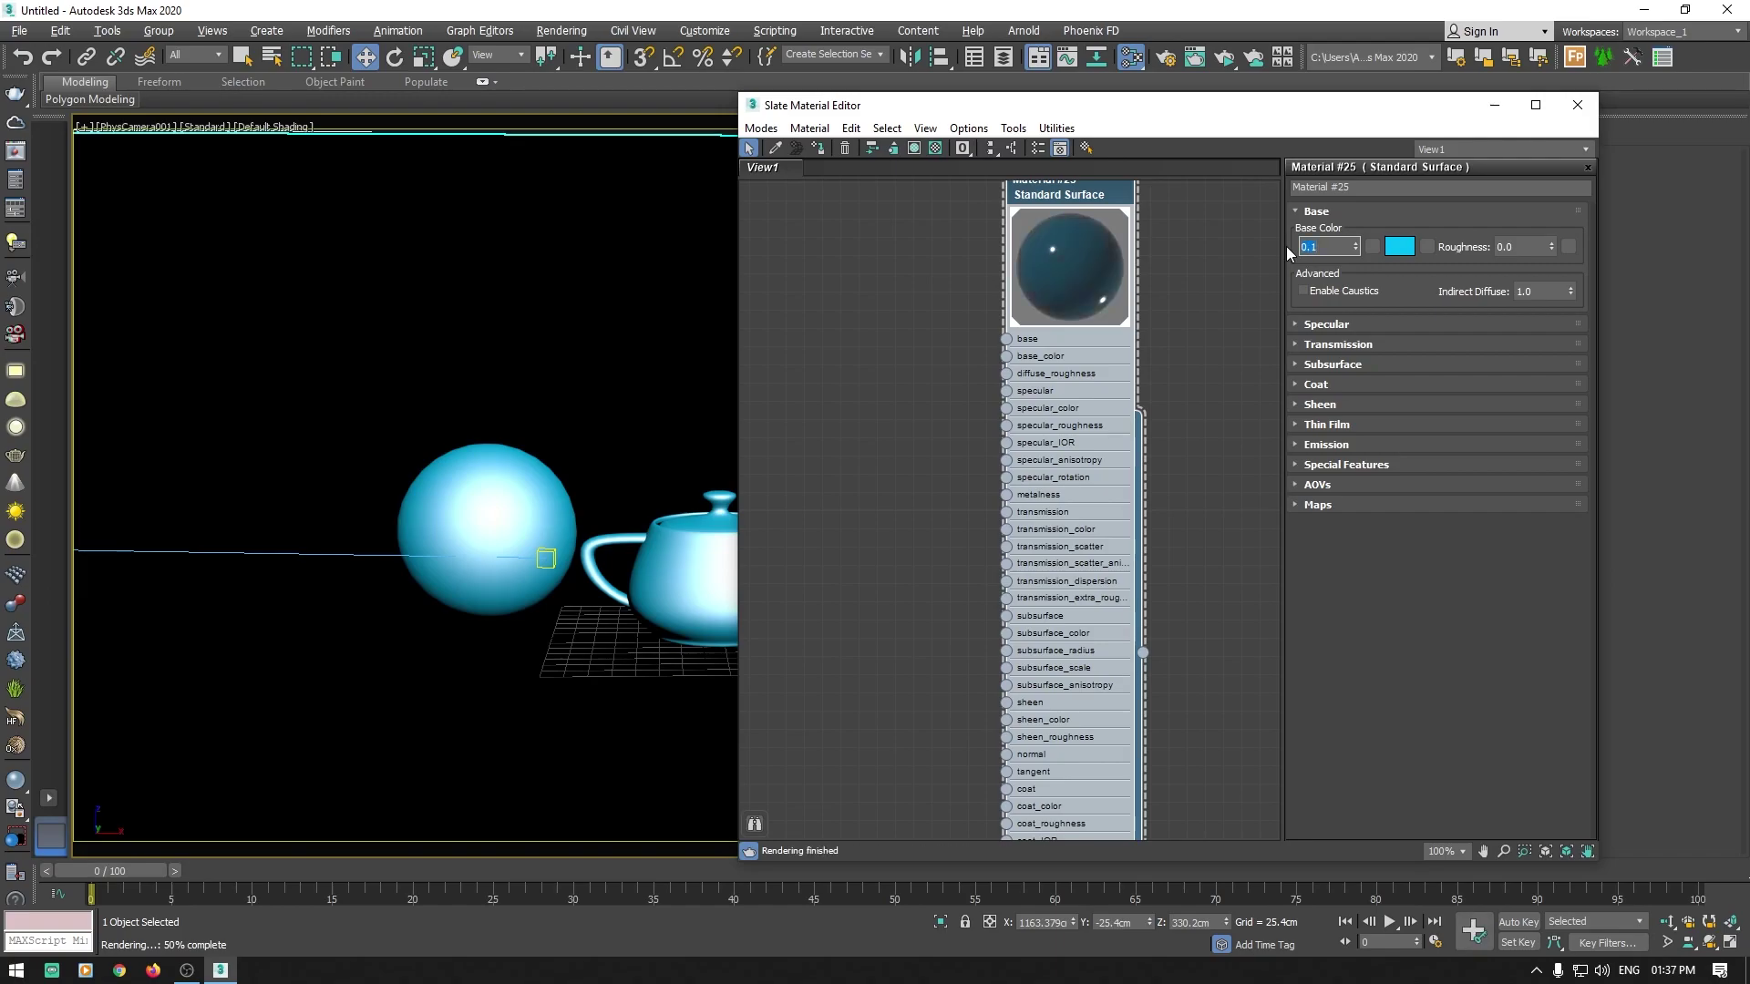
{"action": "key", "text": "Return"}
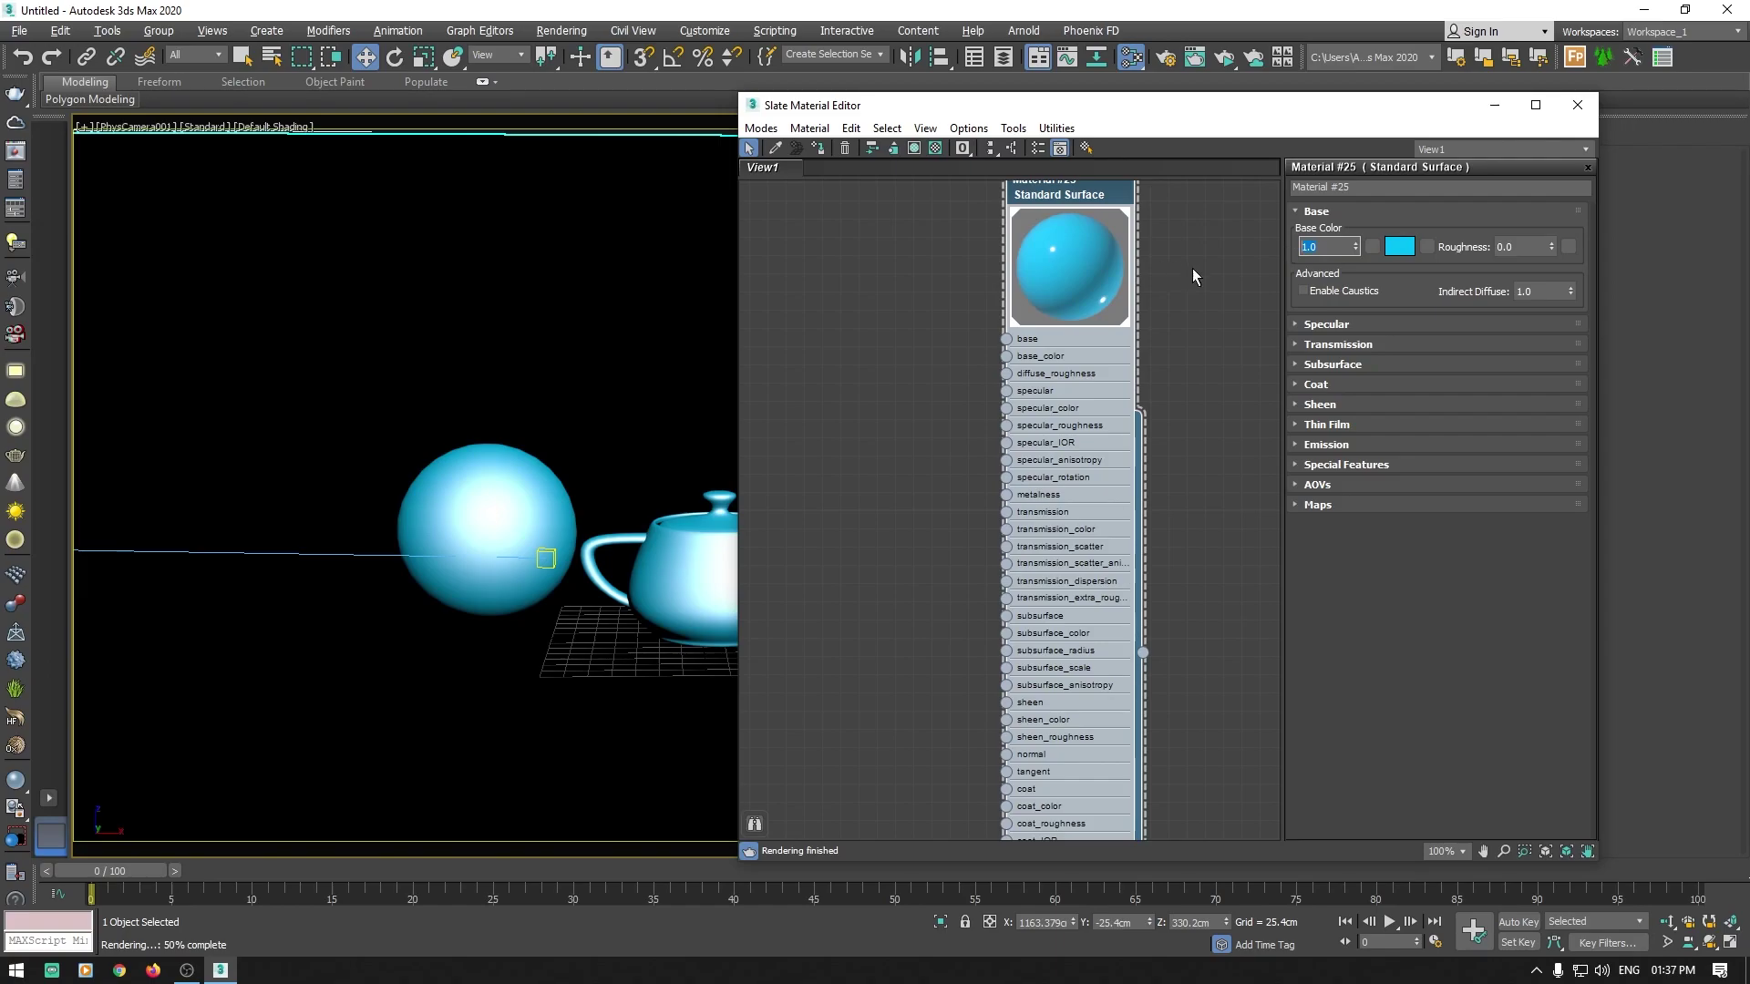
{"action": "type", "text": "0.8"}
{"action": "key", "text": "Return"}
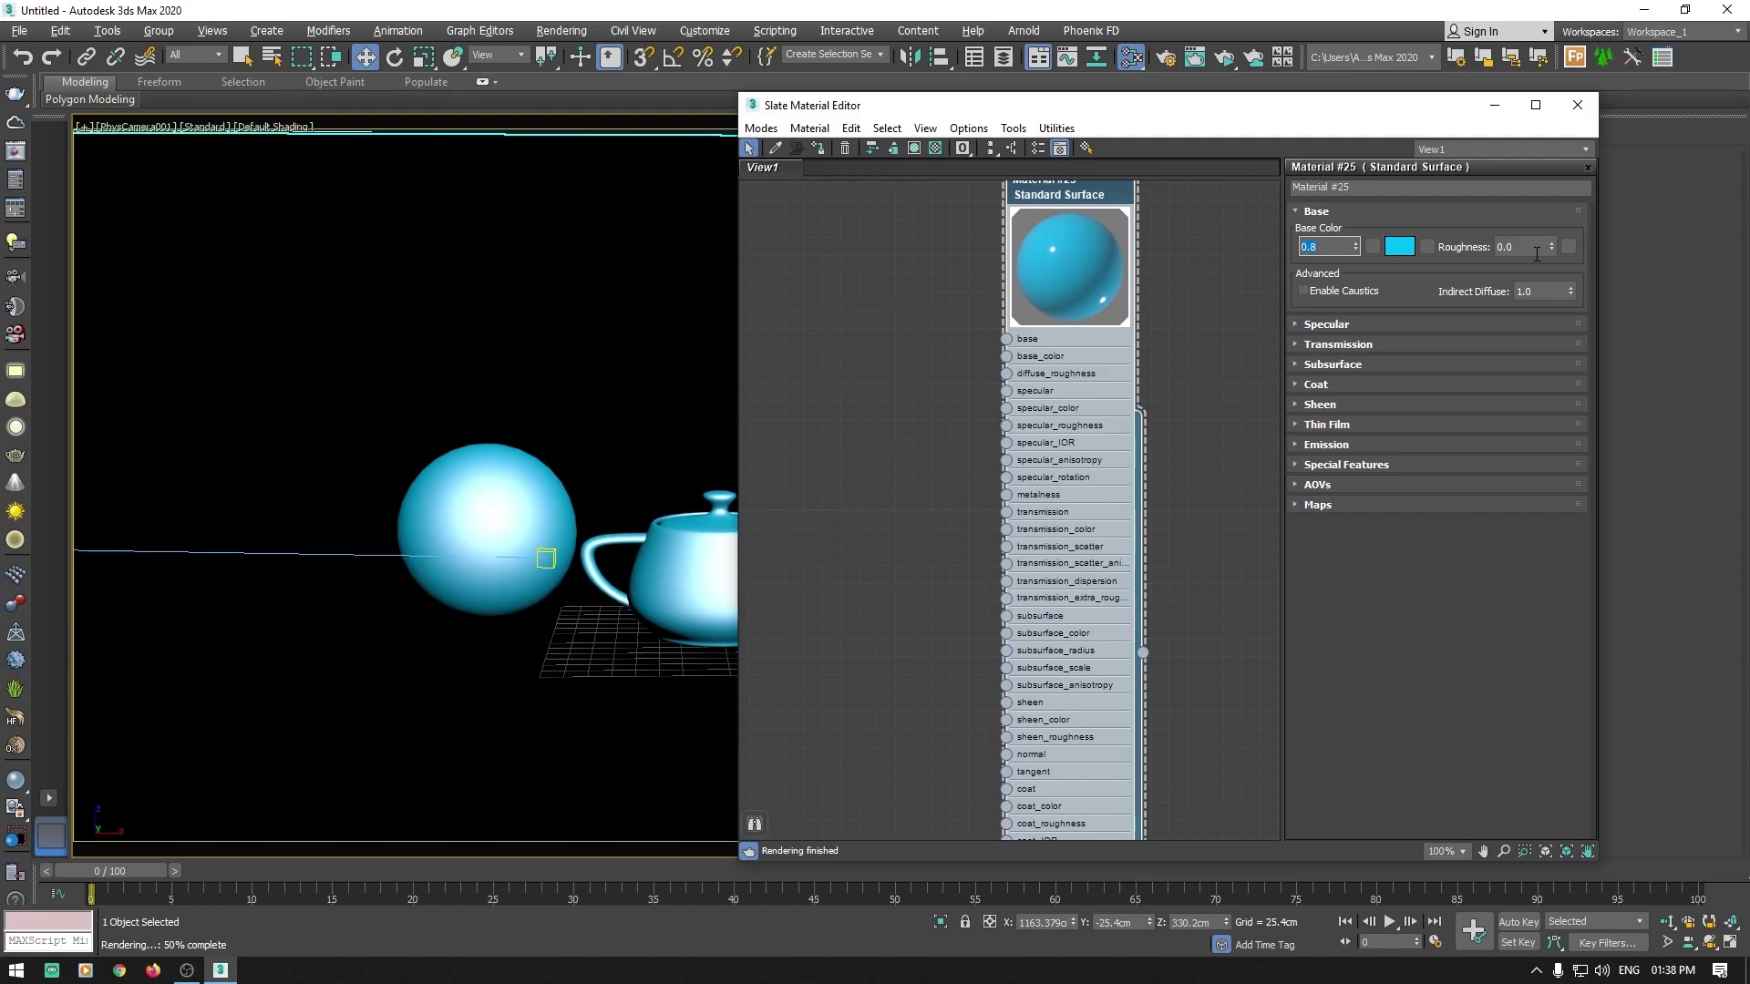
Step: Test a base roughness of 1.0, then expand the Specular group
{"action": "left_click", "coordinate": [1536, 252]}
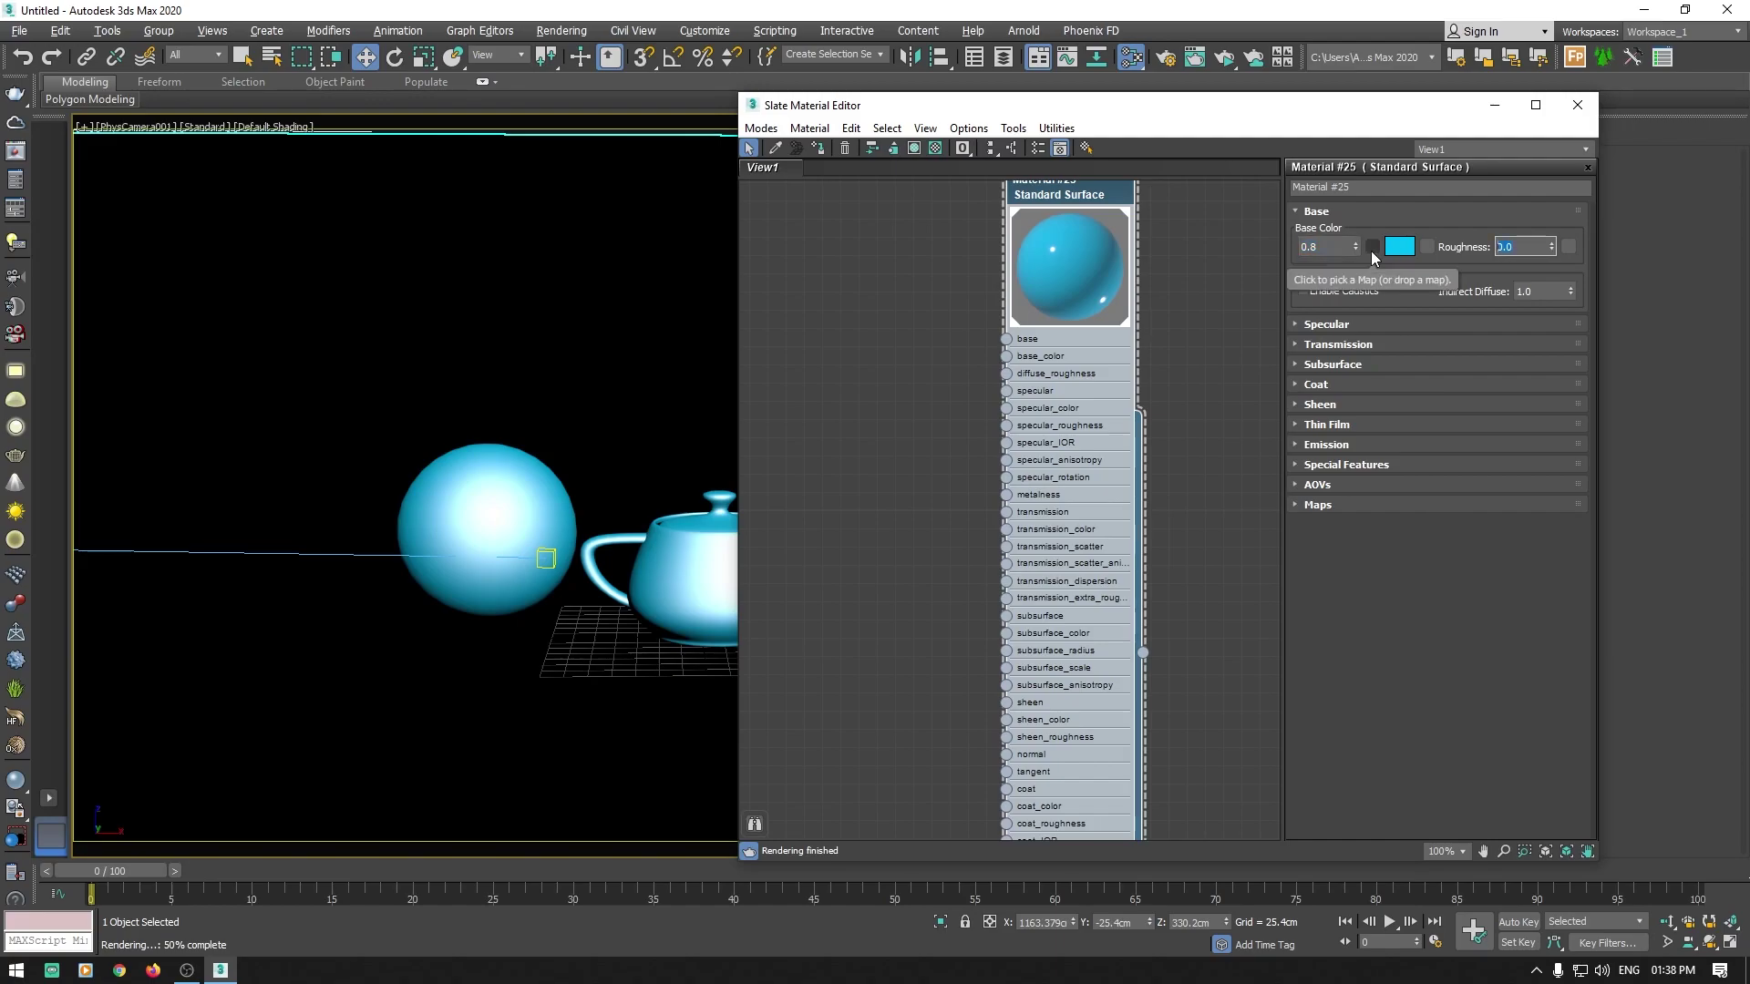
{"action": "type", "text": "1"}
{"action": "type", "text": "0"}
{"action": "key", "text": "Return"}
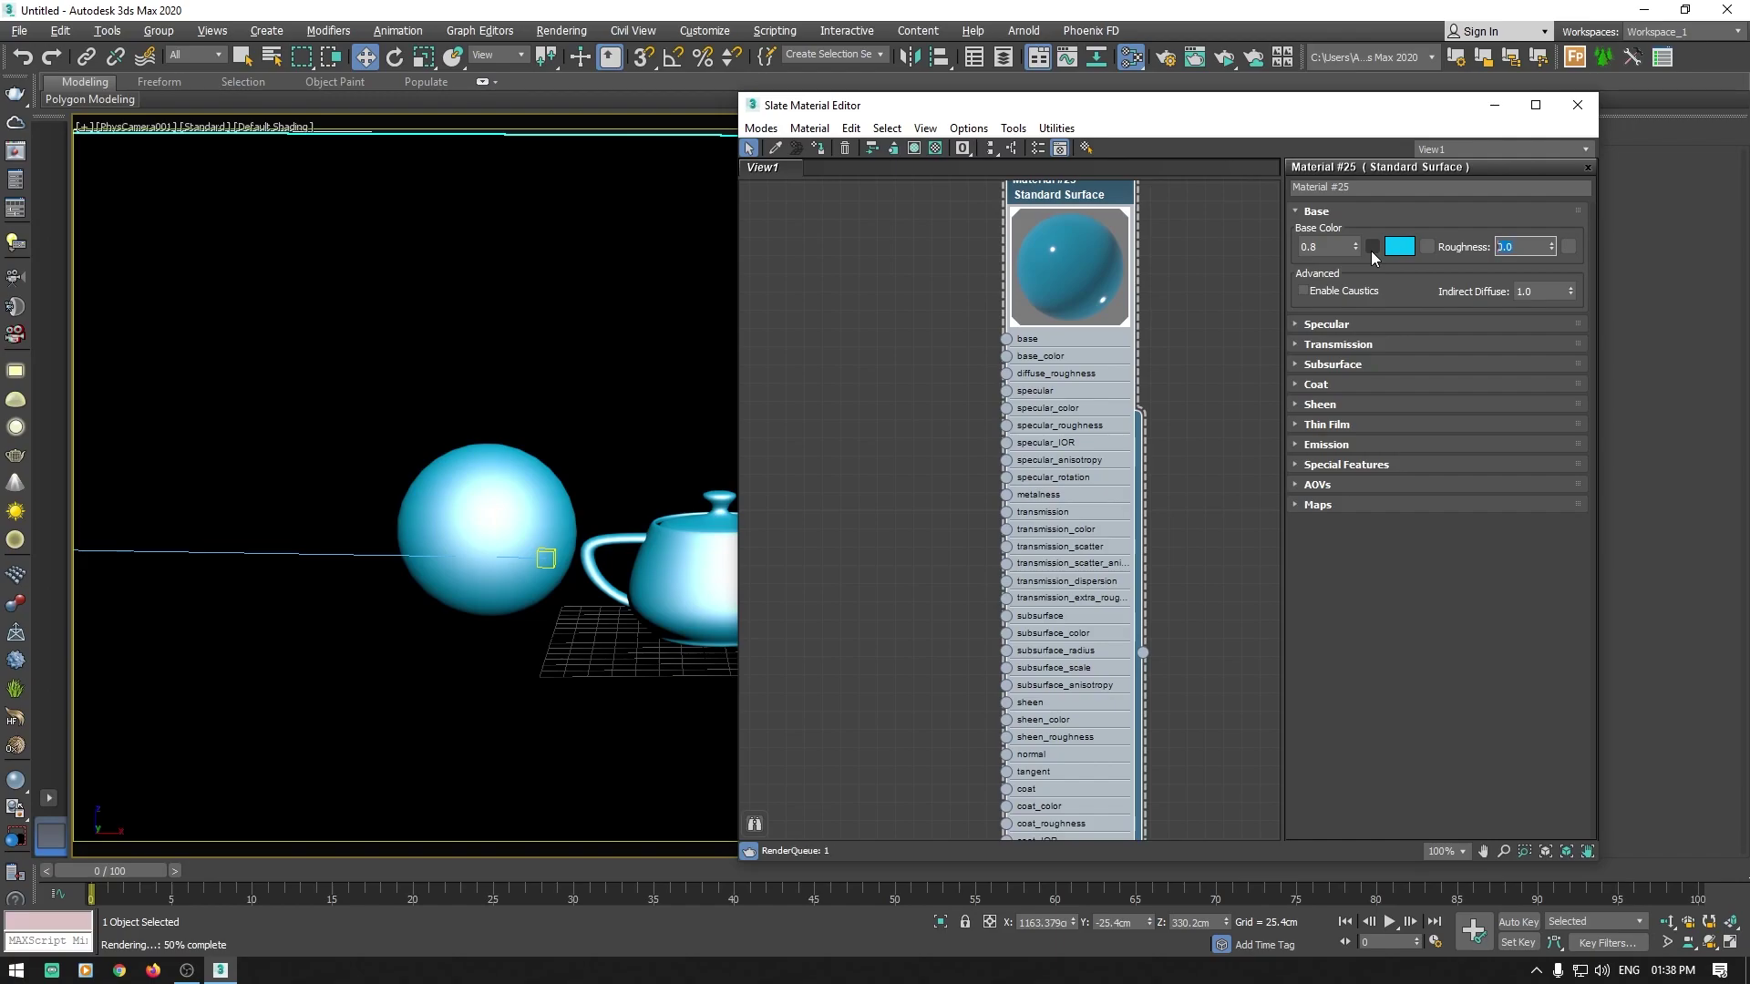
{"action": "left_click", "coordinate": [1326, 324]}
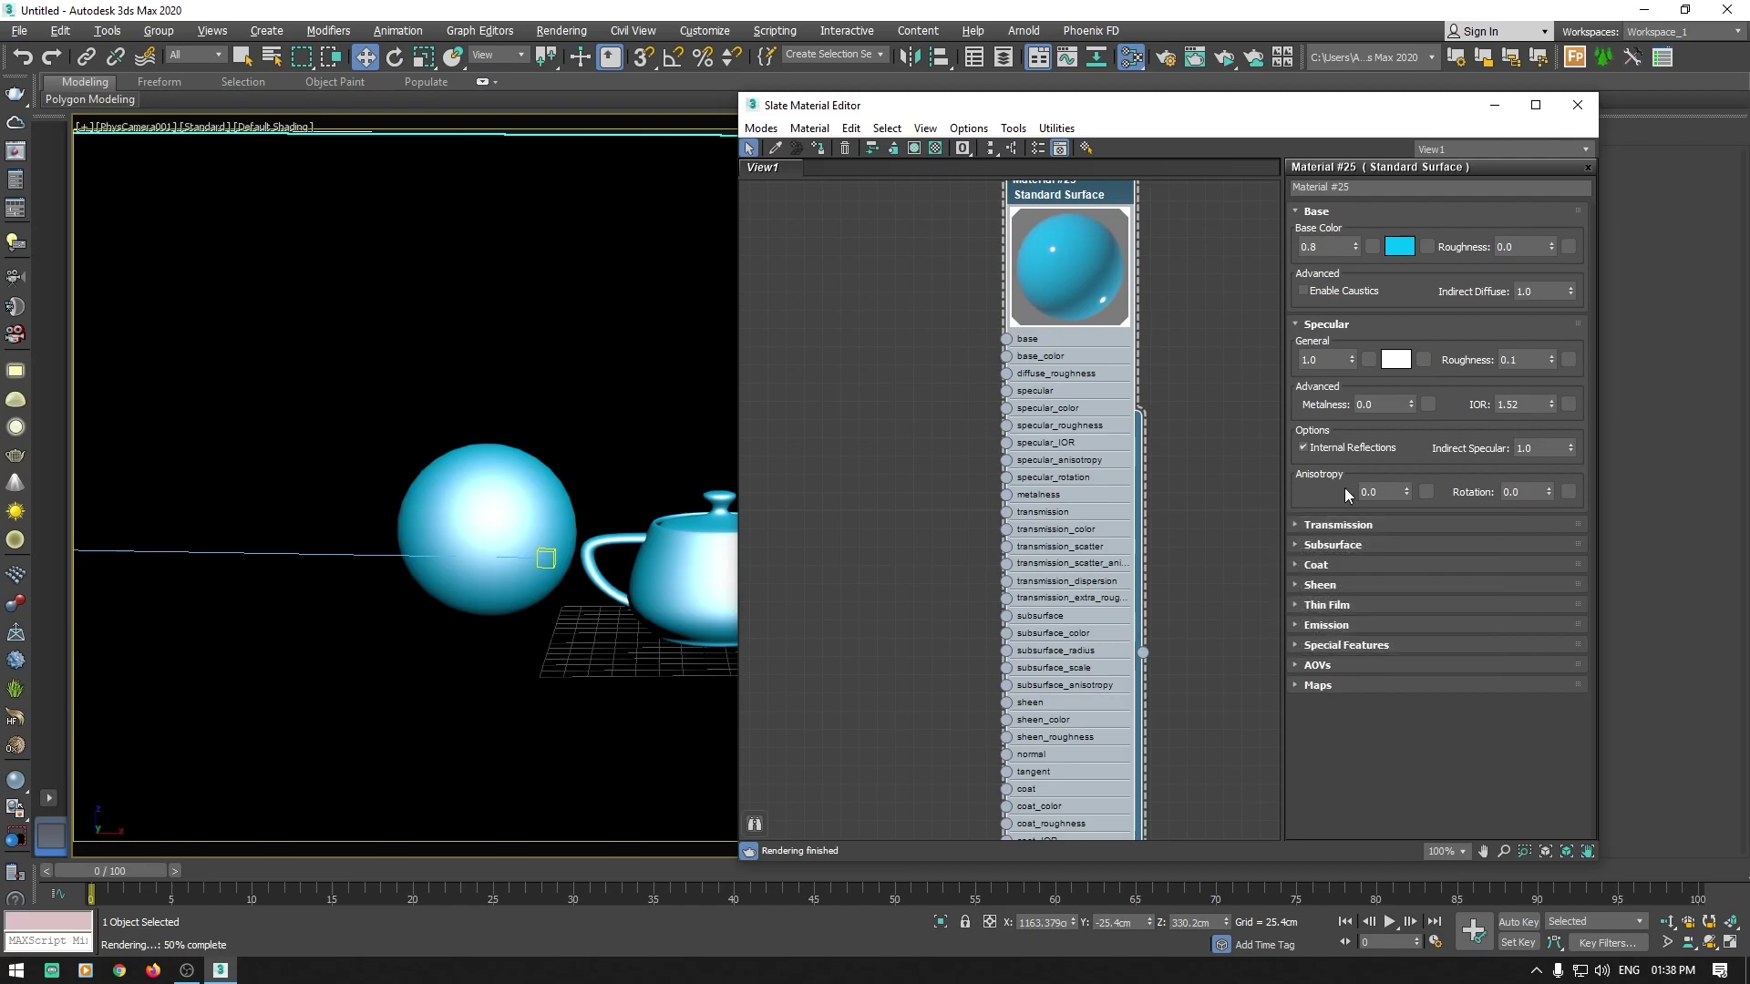
Step: Set Material #25's specular colour to light grey (0.757)
{"action": "left_click", "coordinate": [1397, 361]}
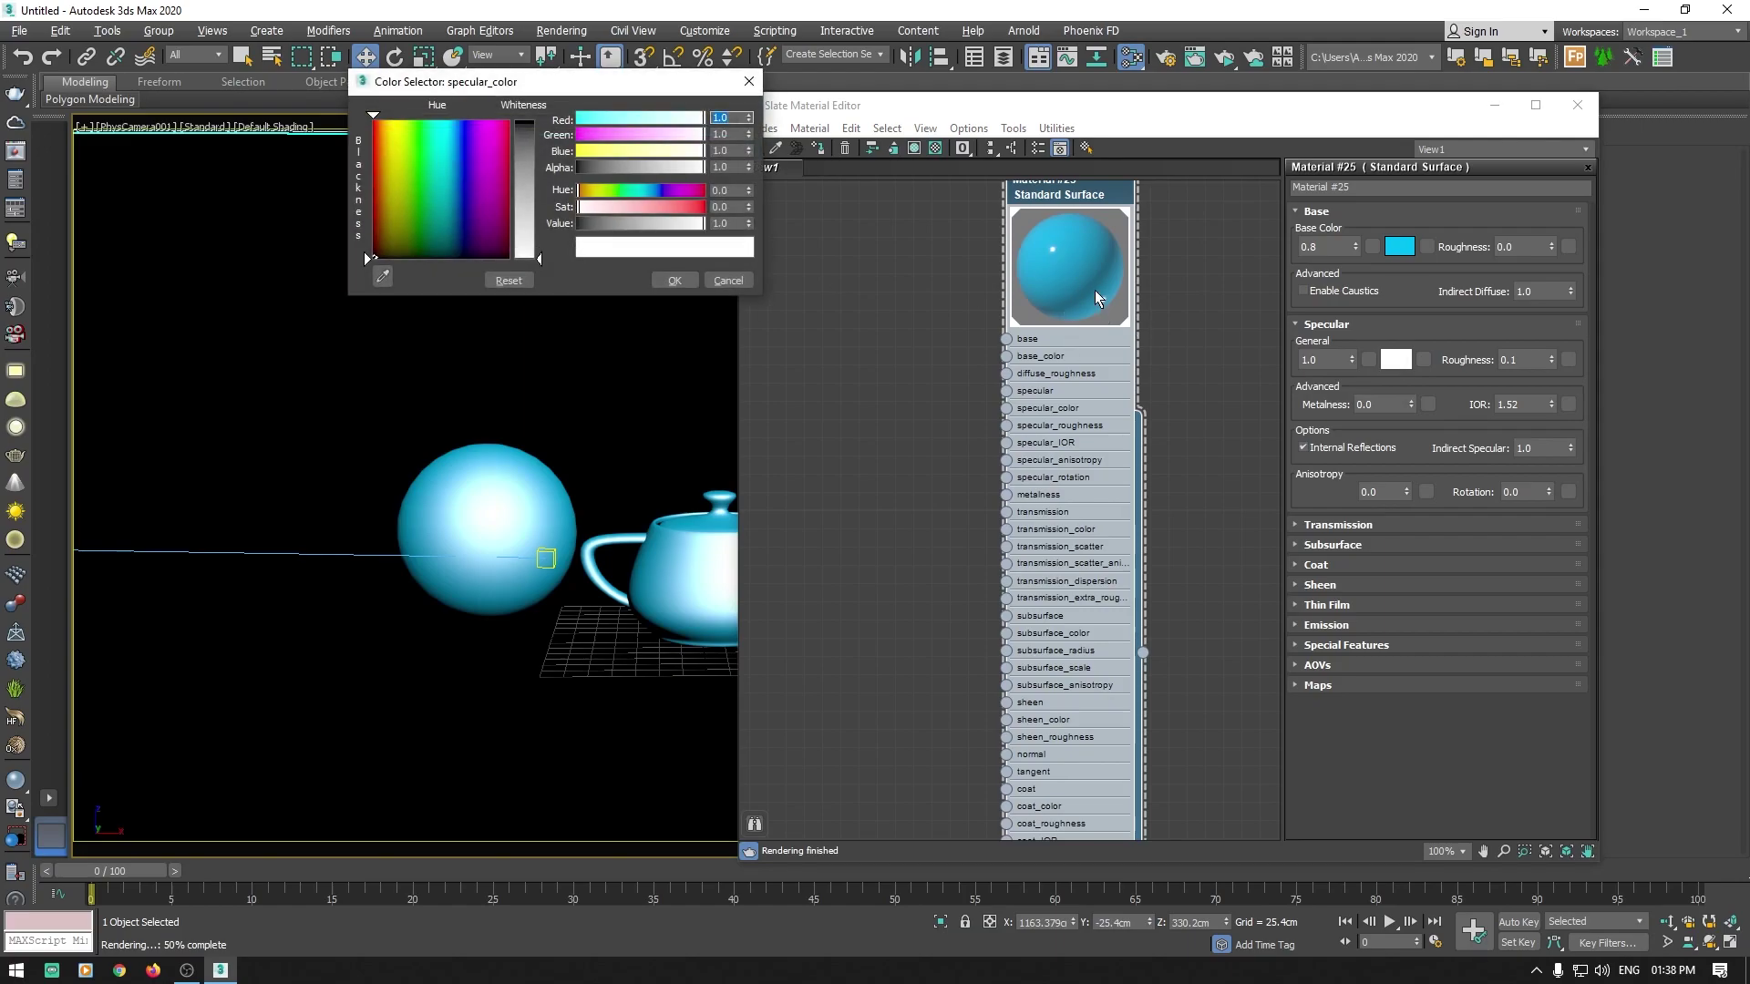
{"action": "left_click_drag", "start_coordinate": [541, 260], "coordinate": [540, 119]}
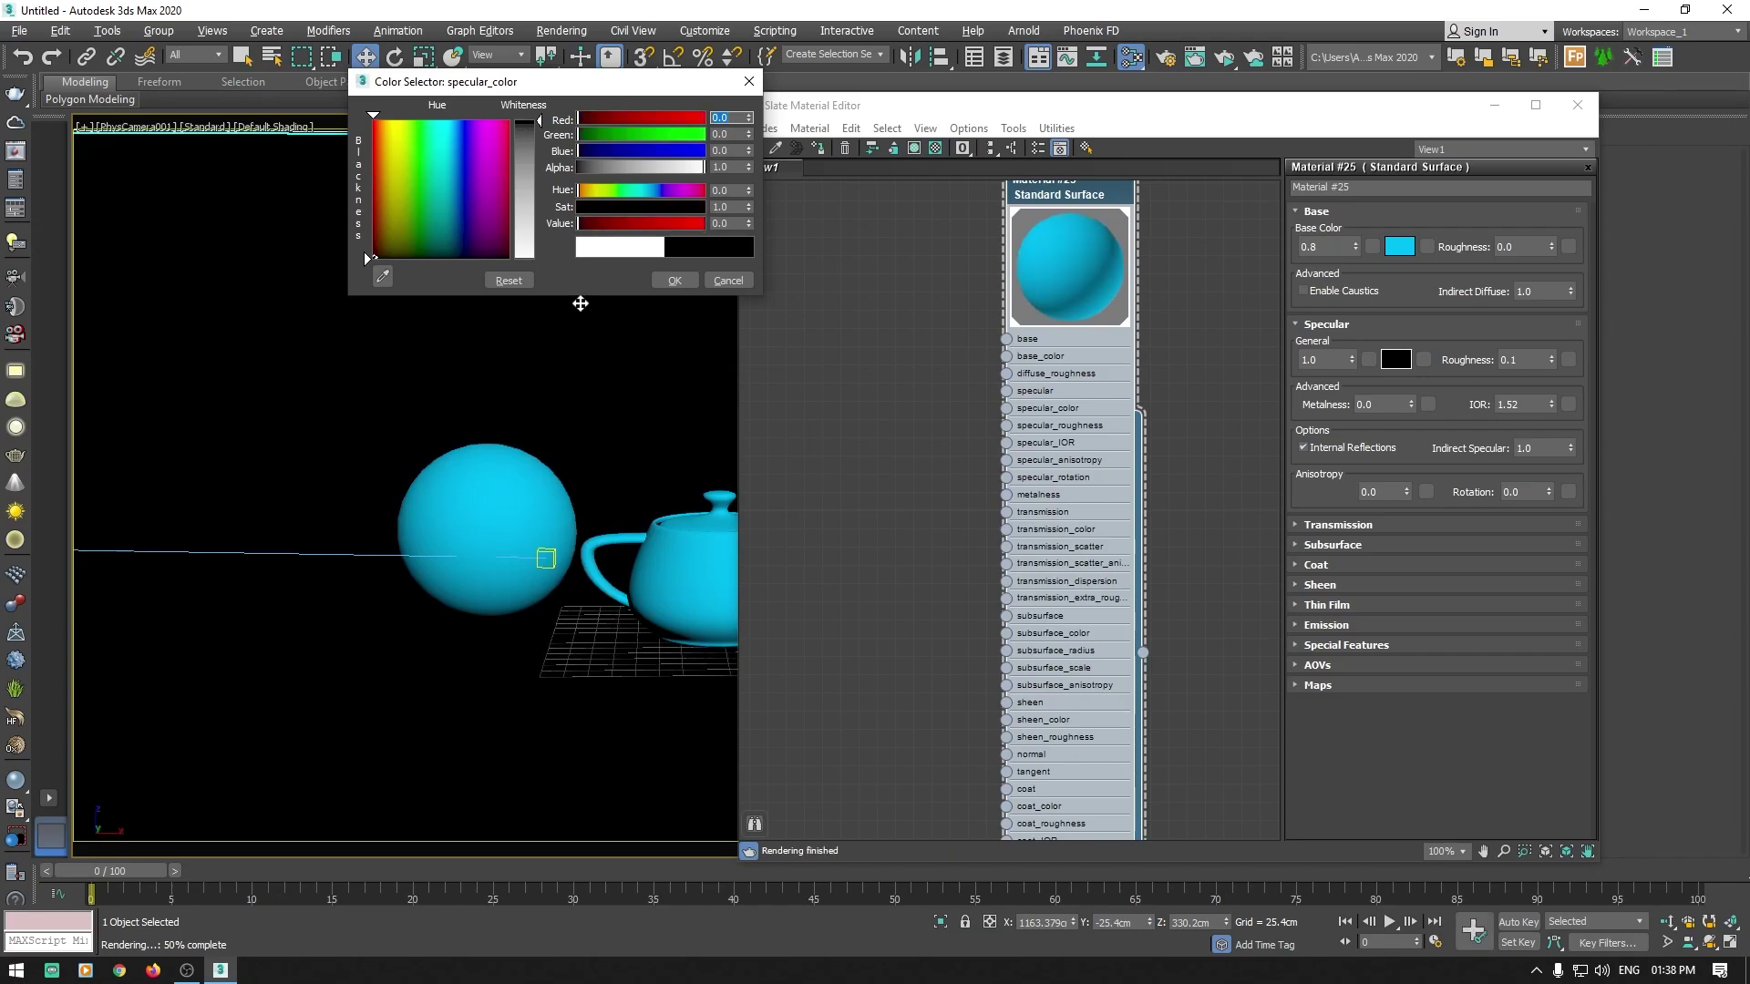
{"action": "left_click", "coordinate": [540, 195]}
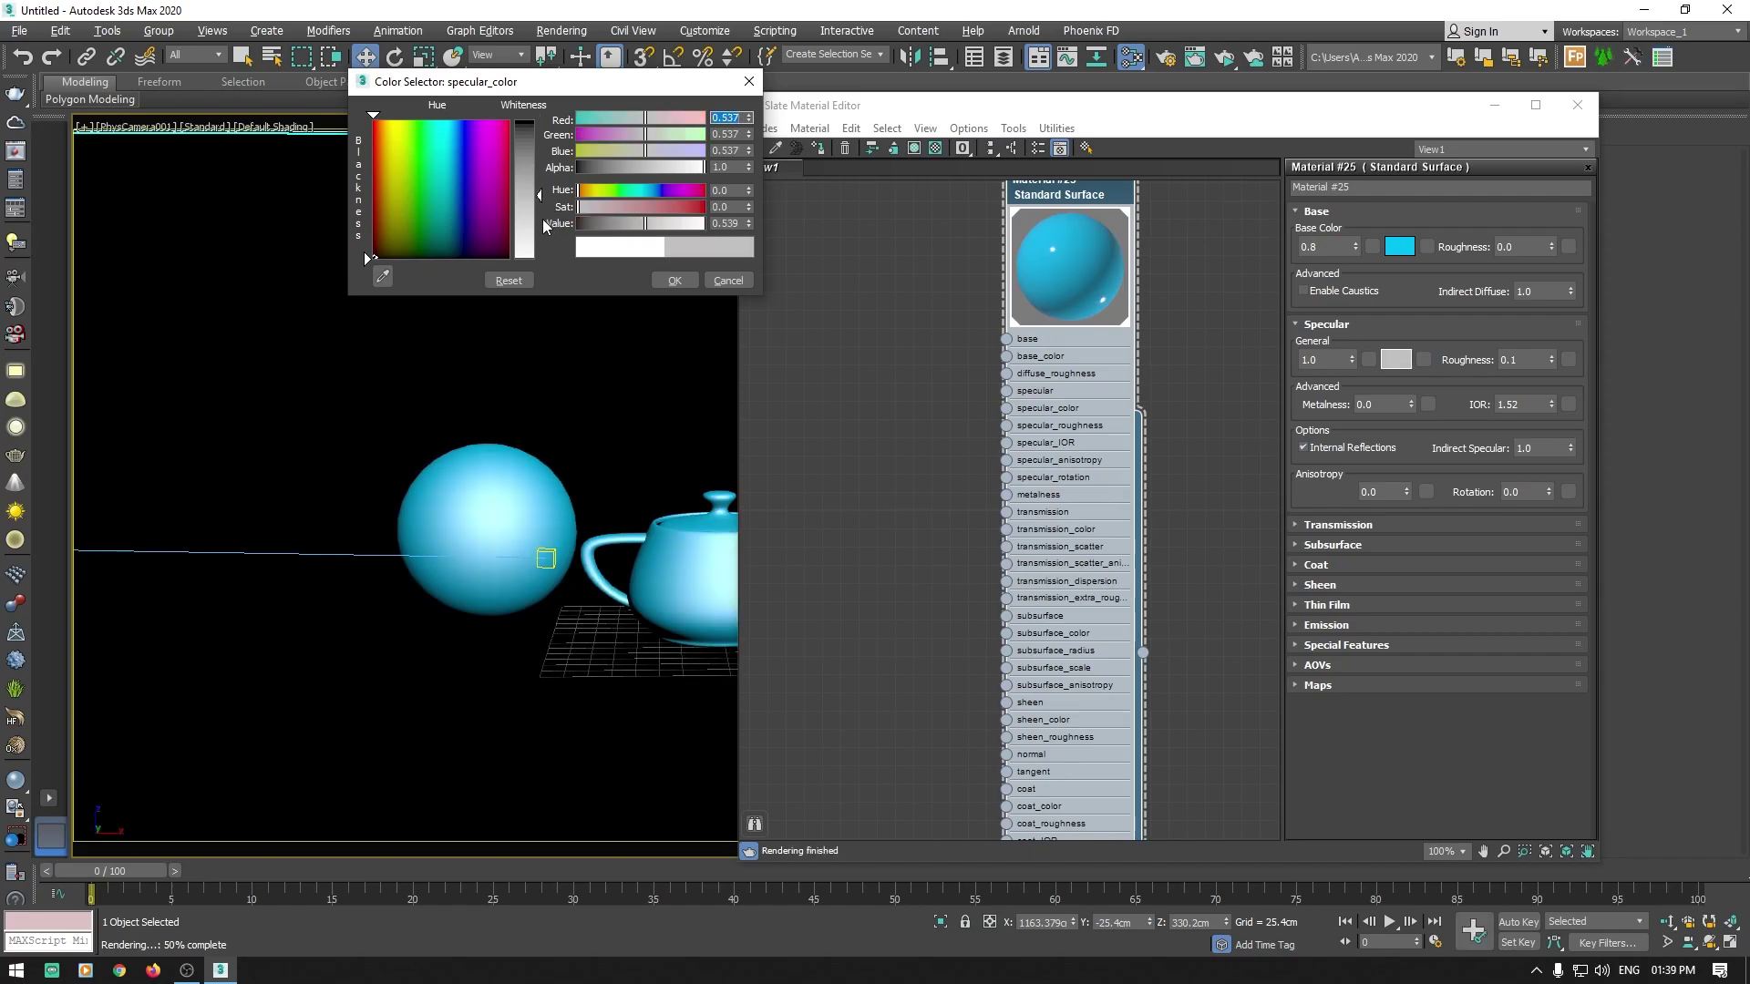
{"action": "left_click", "coordinate": [541, 224]}
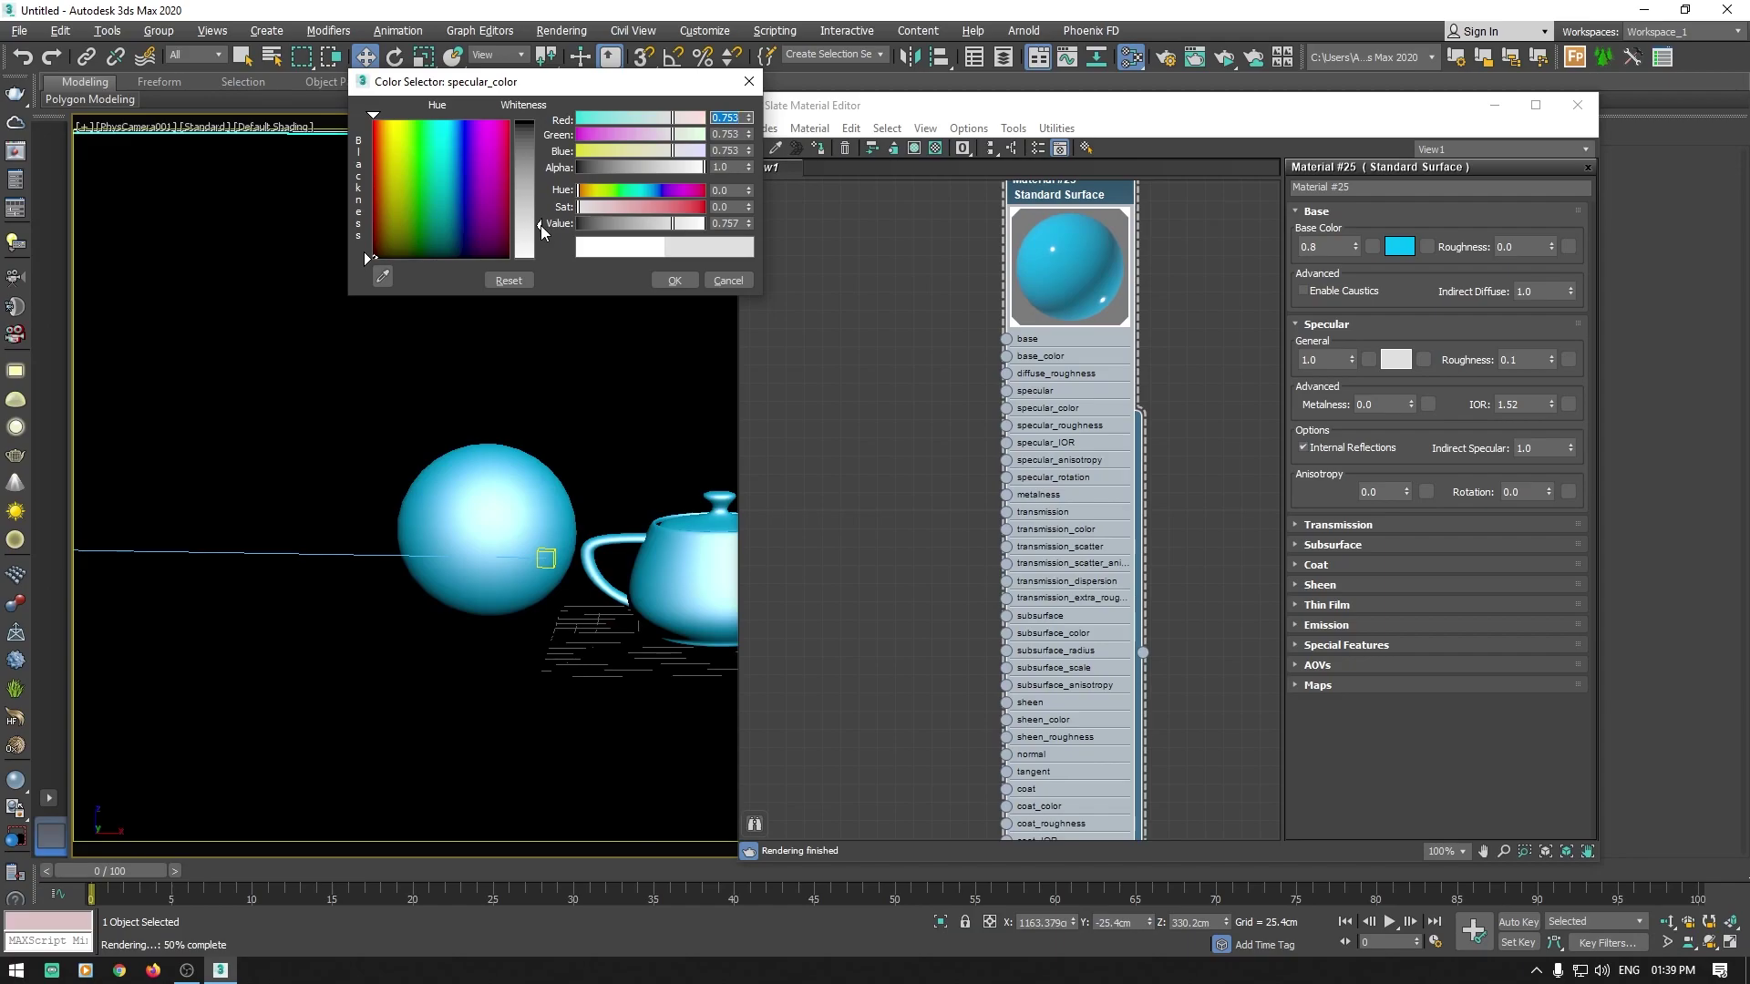
{"action": "left_click", "coordinate": [666, 281]}
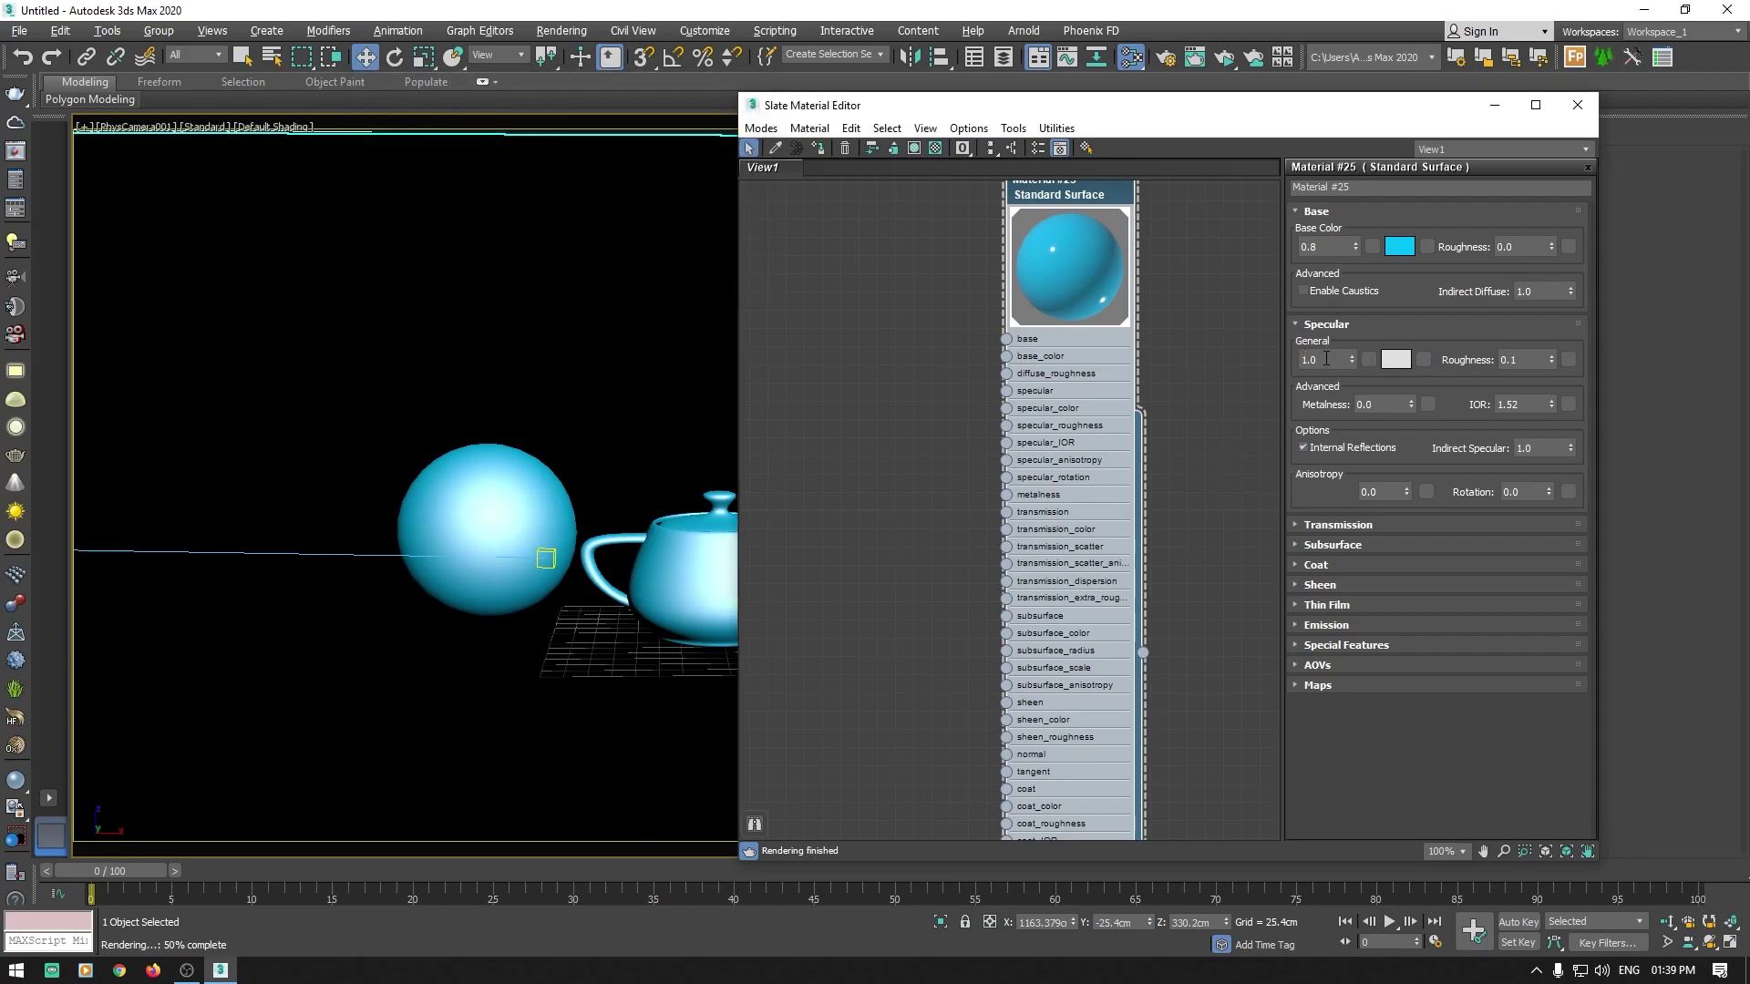
Step: Set specular weight and specular roughness both to 0.5, then open Render Setup
{"action": "left_click_drag", "start_coordinate": [1326, 359], "coordinate": [1271, 358]}
{"action": "key", "text": "Return"}
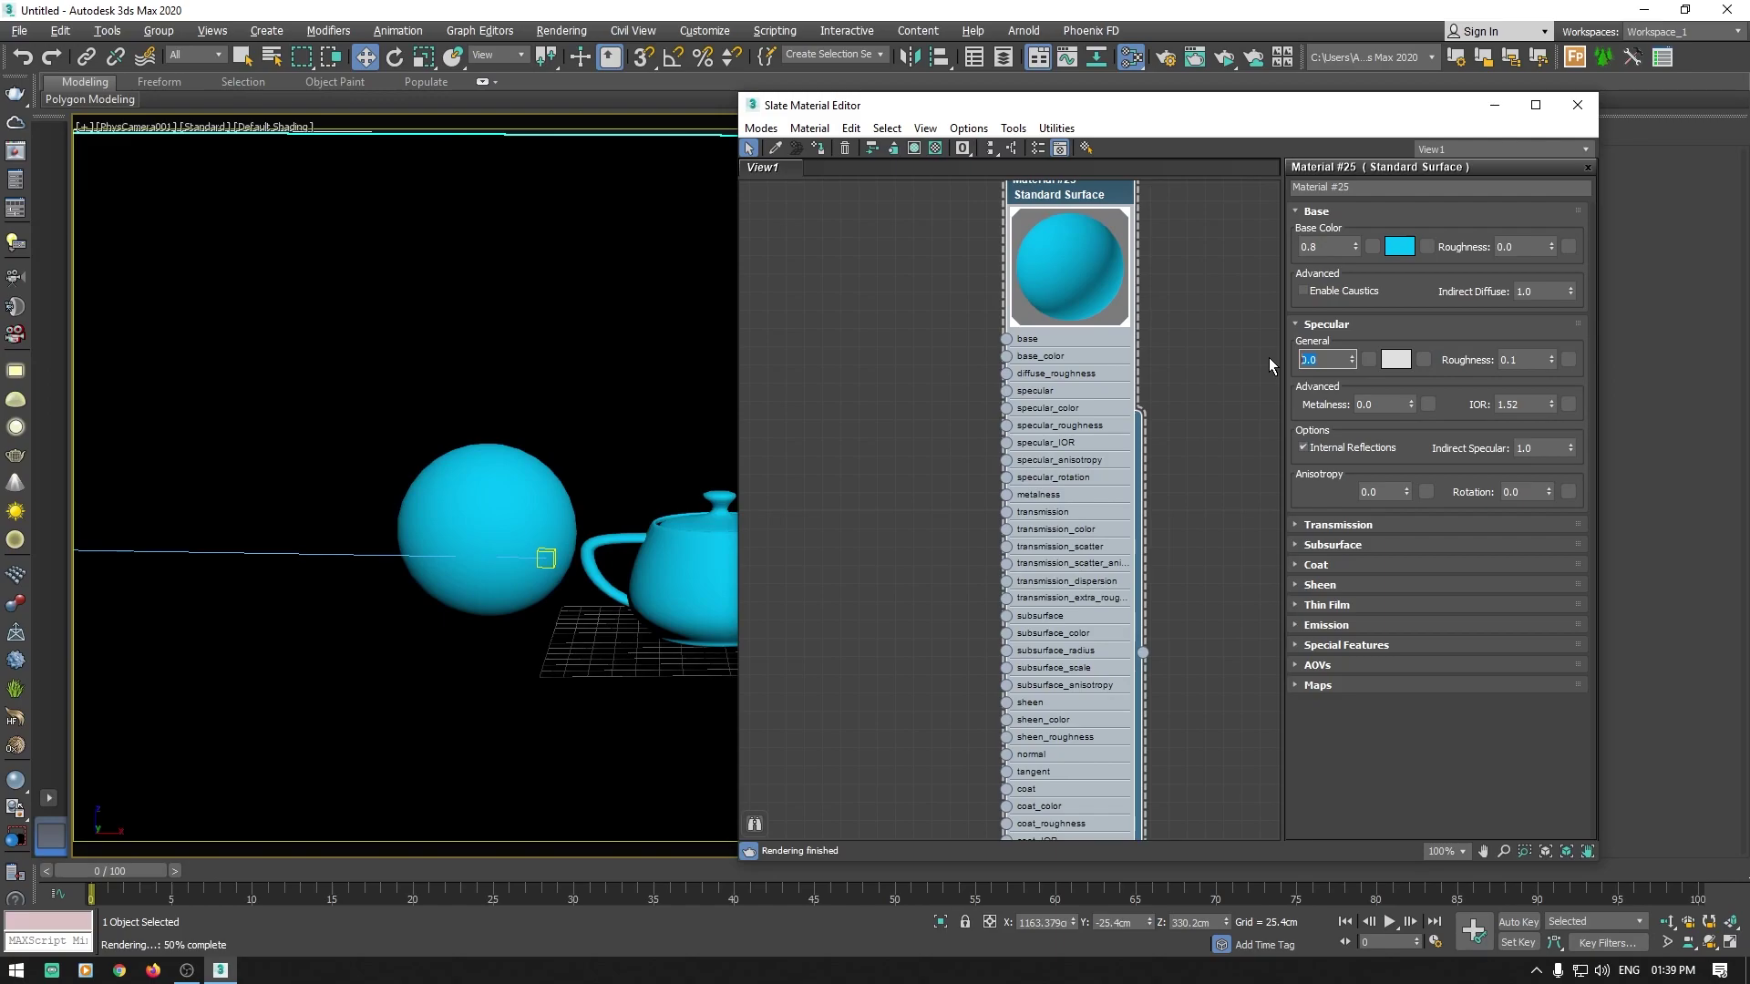
{"action": "type", "text": "5"}
{"action": "key", "text": "Return"}
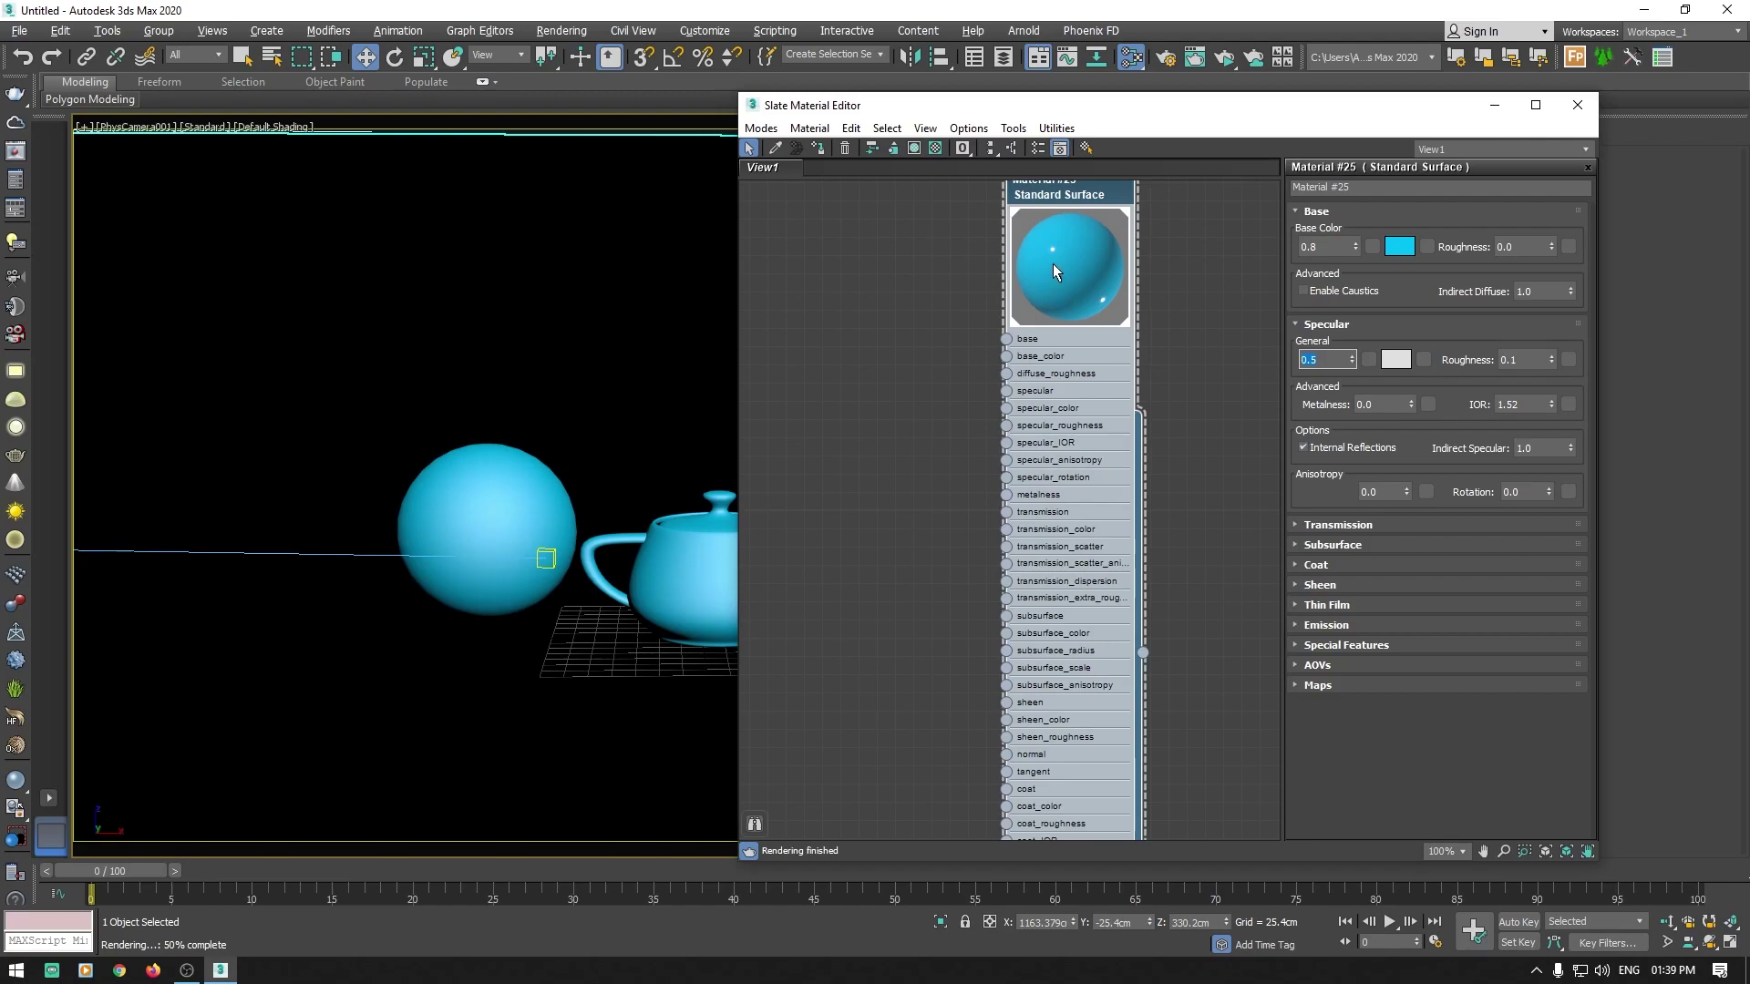
{"action": "double_click", "coordinate": [1531, 361]}
{"action": "type", "text": "1"}
{"action": "key", "text": "Return"}
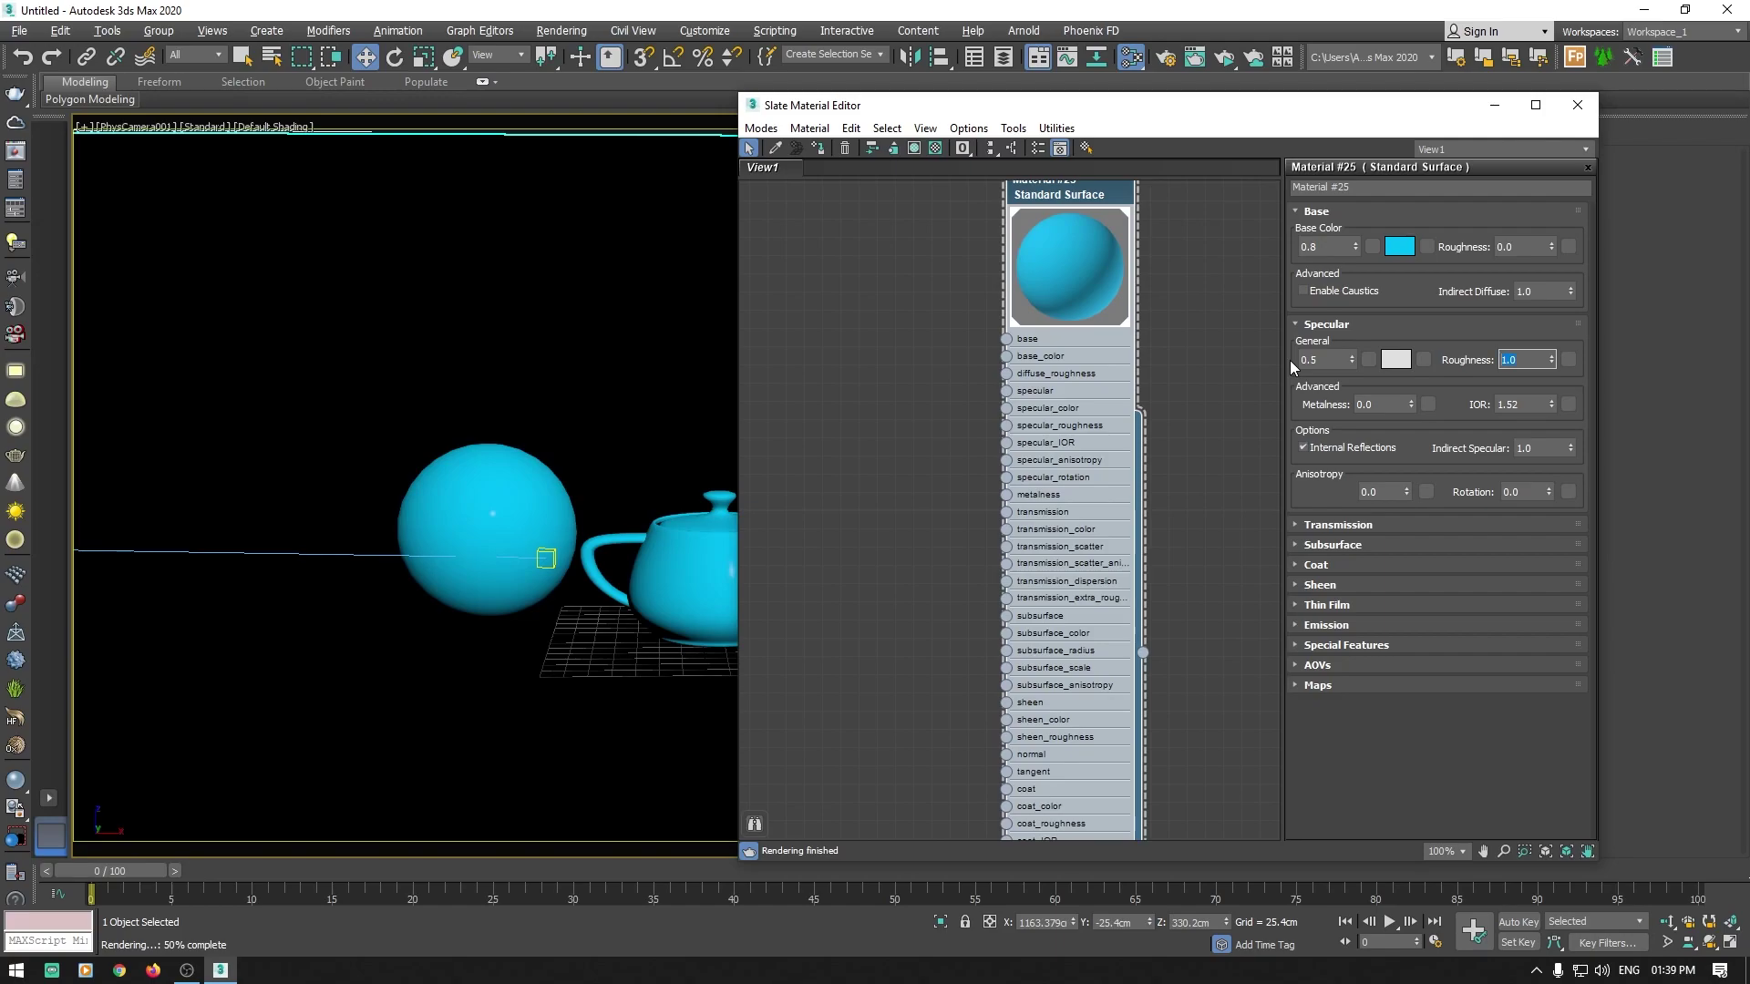
{"action": "type", "text": "0.5"}
{"action": "key", "text": "Return"}
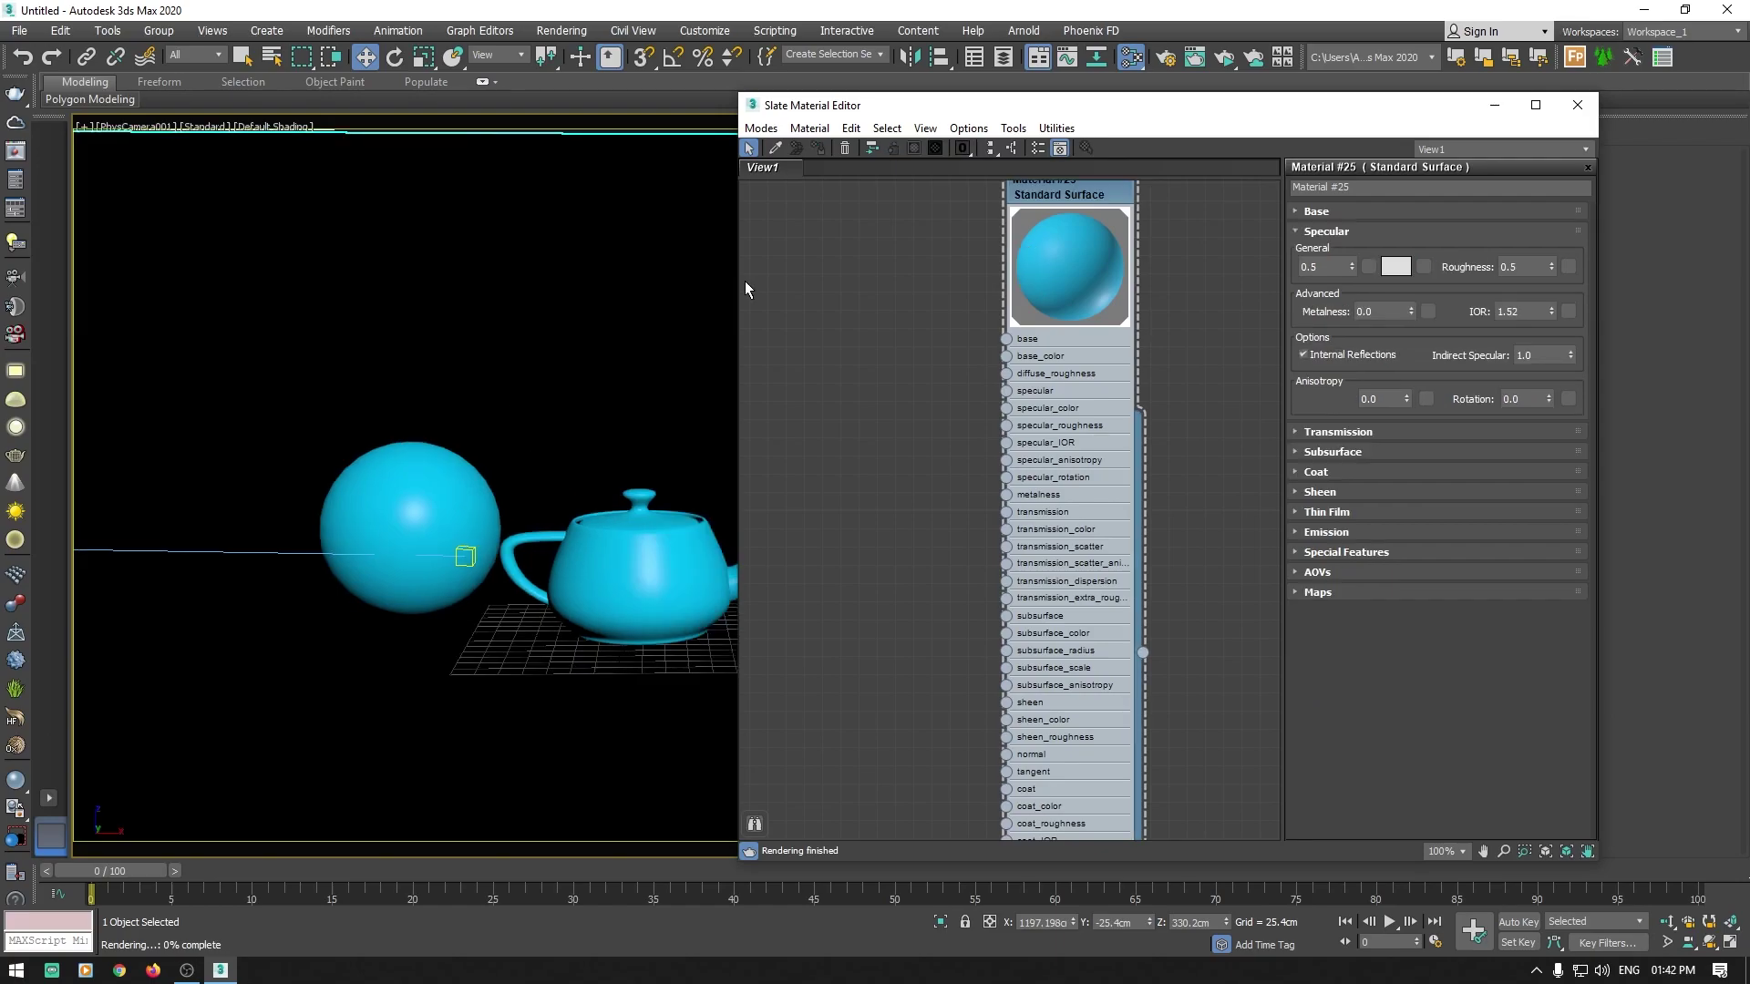
{"action": "left_click", "coordinate": [1166, 57]}
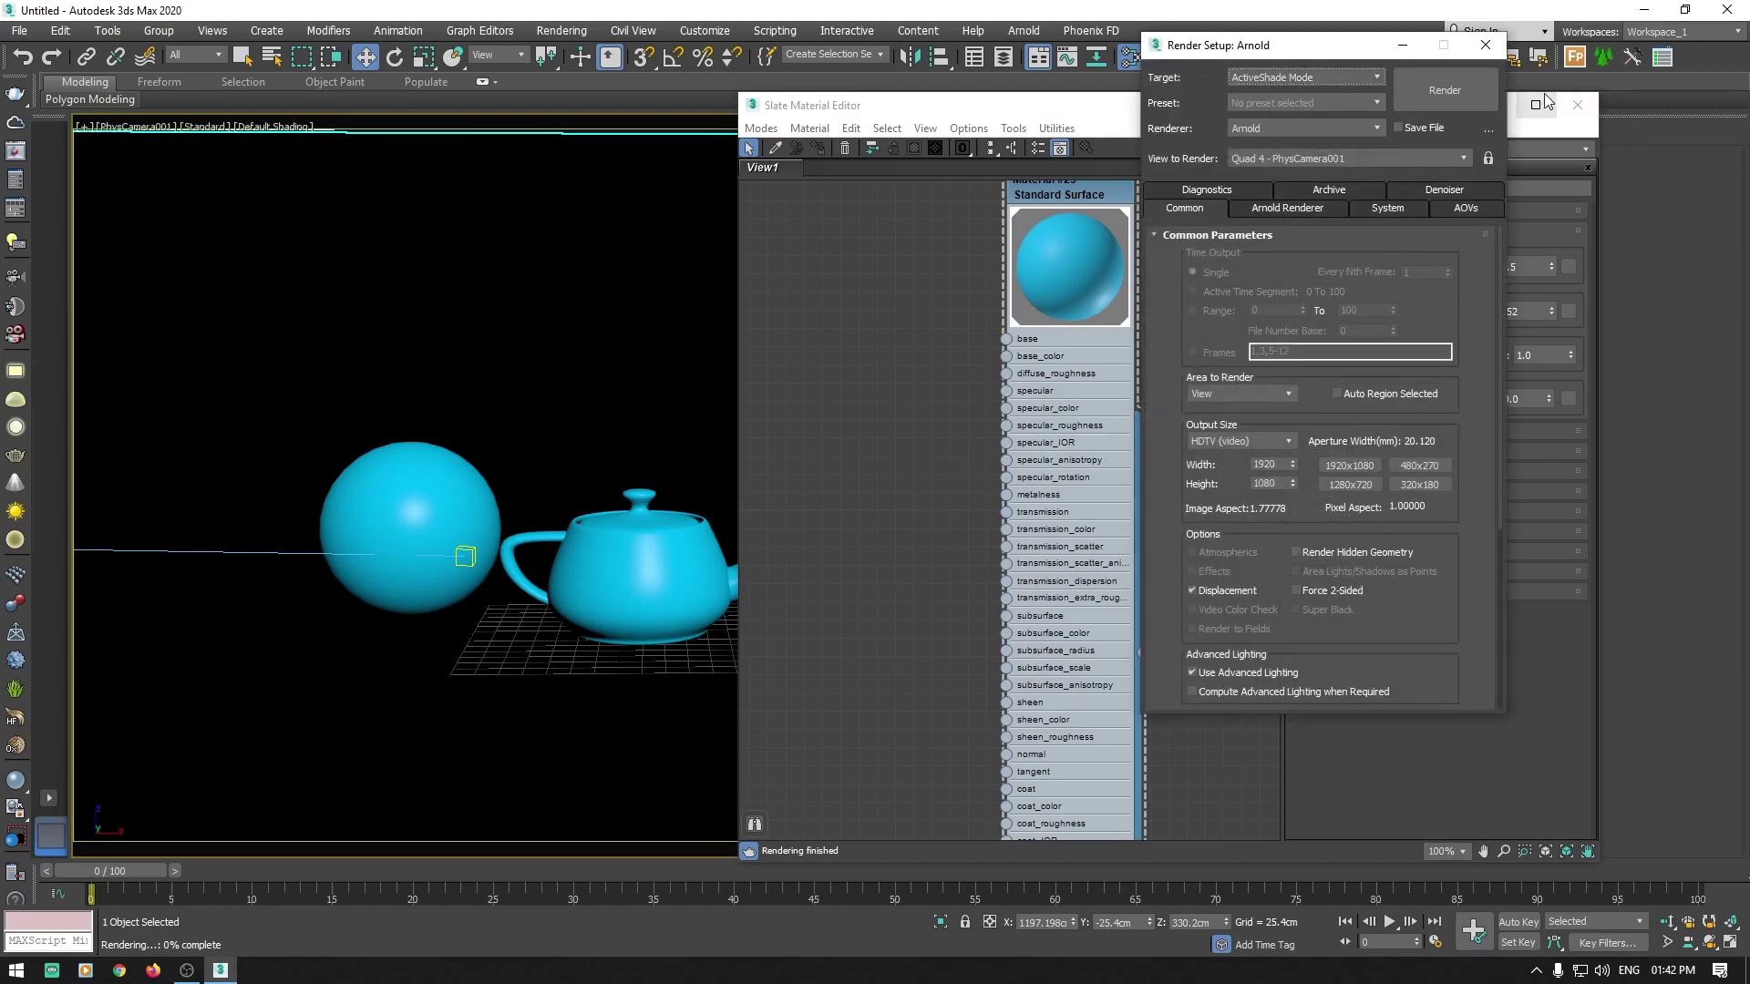
Step: Run an ActiveShade preview, then close it, Render Setup and the Slate Material Editor
{"action": "left_click", "coordinate": [1479, 98]}
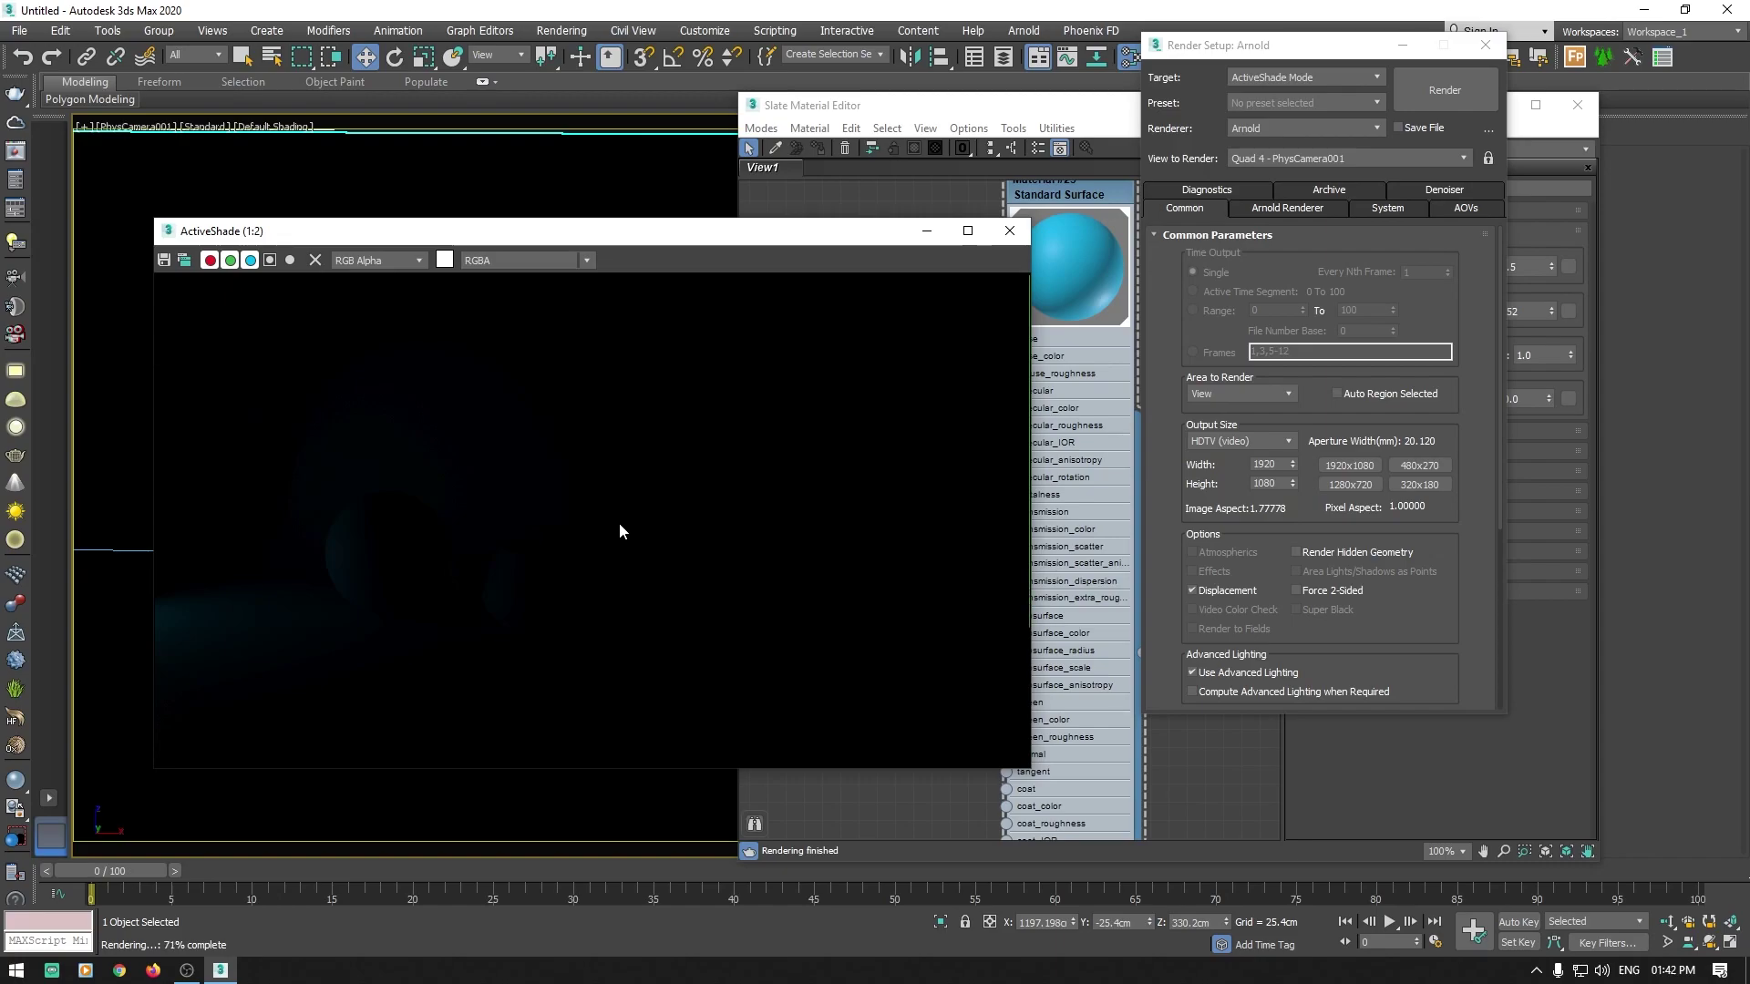
{"action": "left_click", "coordinate": [1010, 231]}
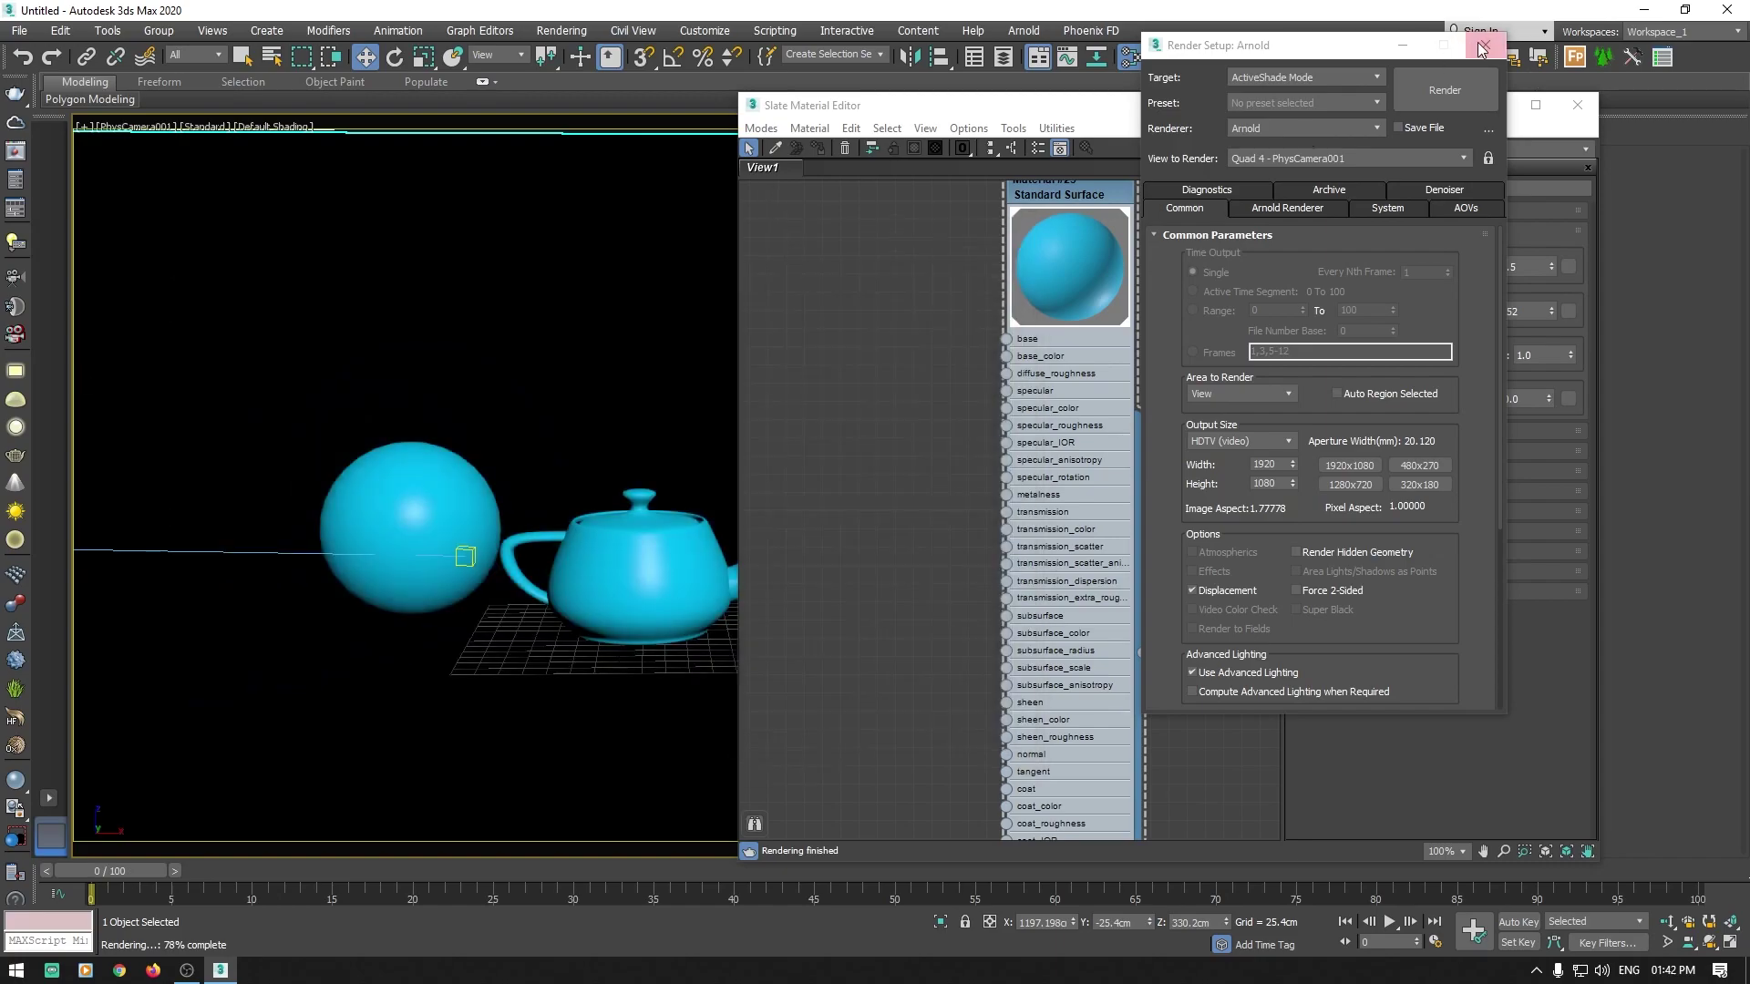
{"action": "left_click", "coordinate": [1480, 49]}
{"action": "left_click", "coordinate": [1576, 104]}
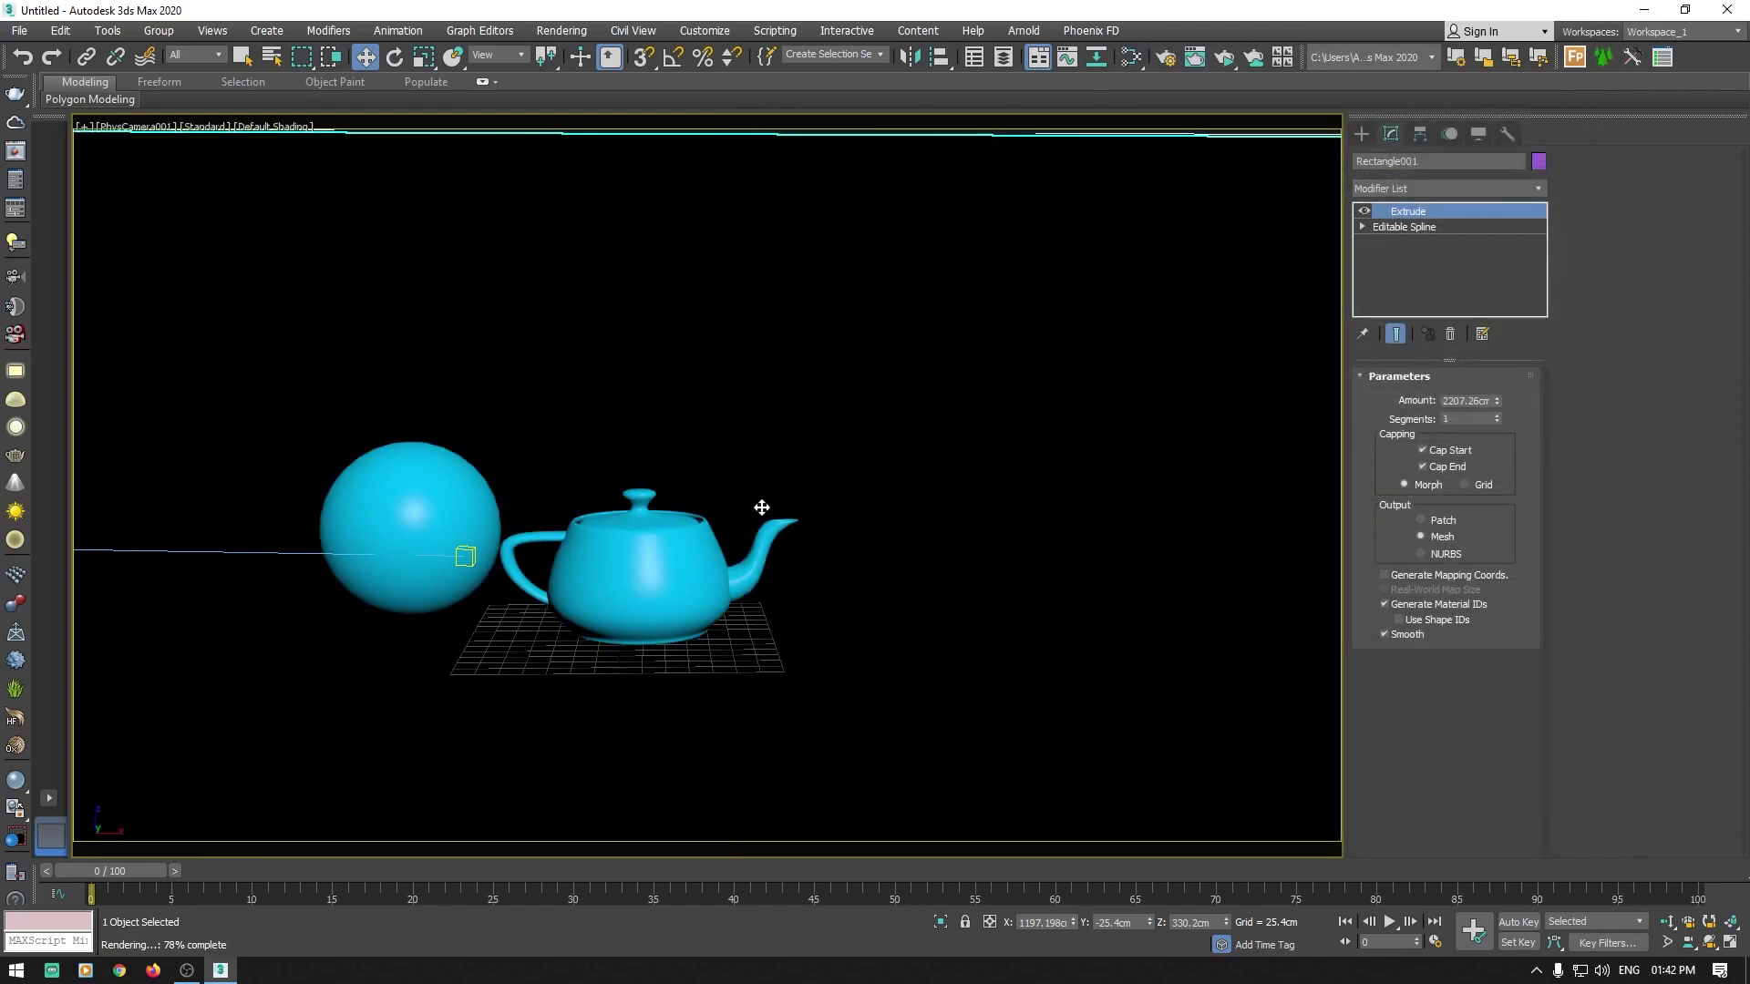
Step: Switch to four viewports and lock the view to render to PhysCamera001
{"action": "key", "text": "alt+w"}
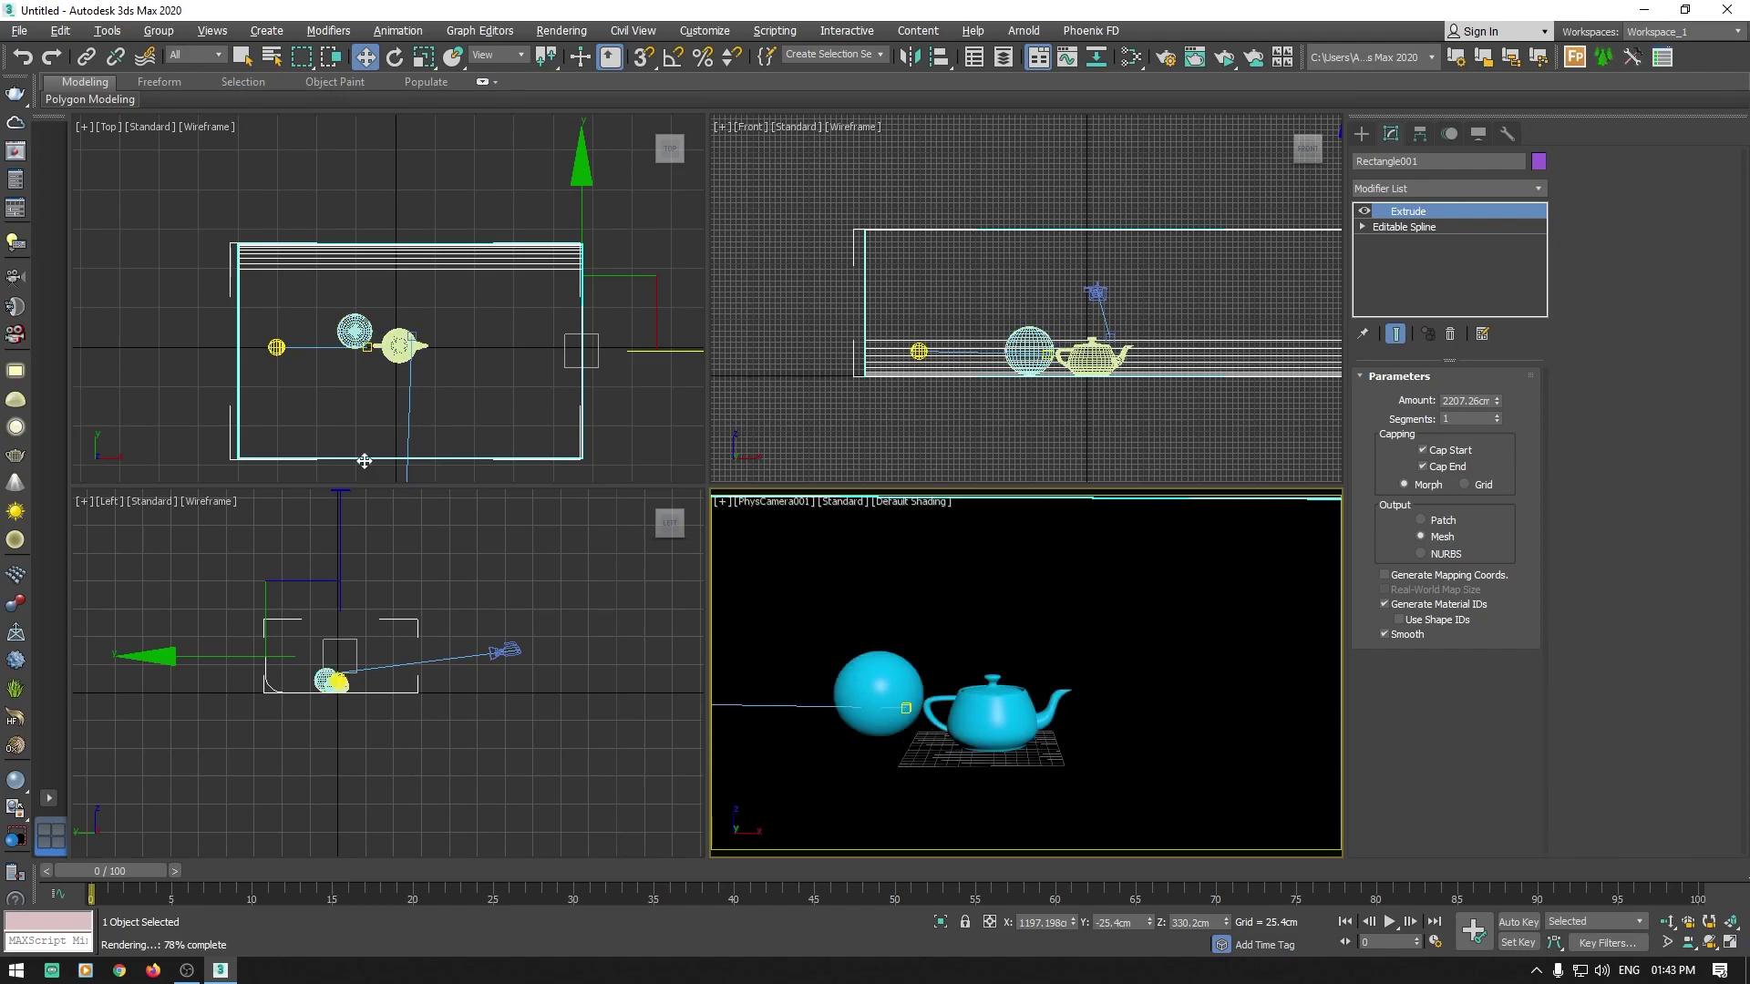
{"action": "right_click", "coordinate": [552, 370]}
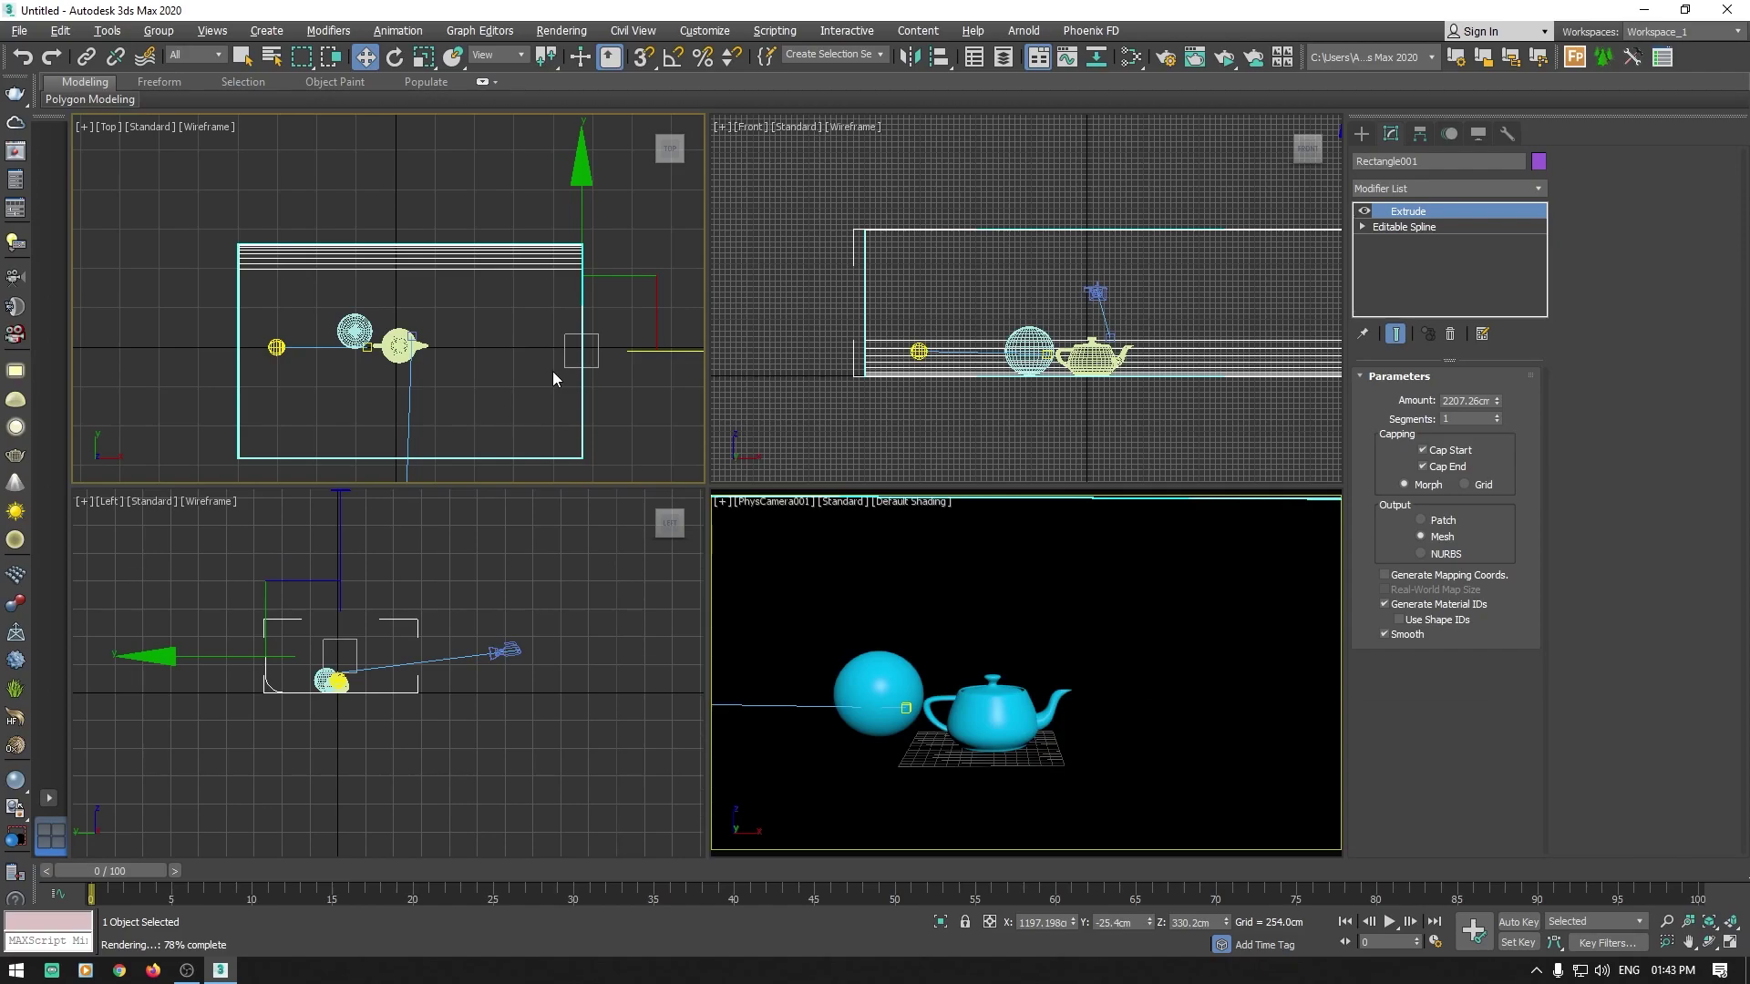
{"action": "left_click", "coordinate": [1165, 56]}
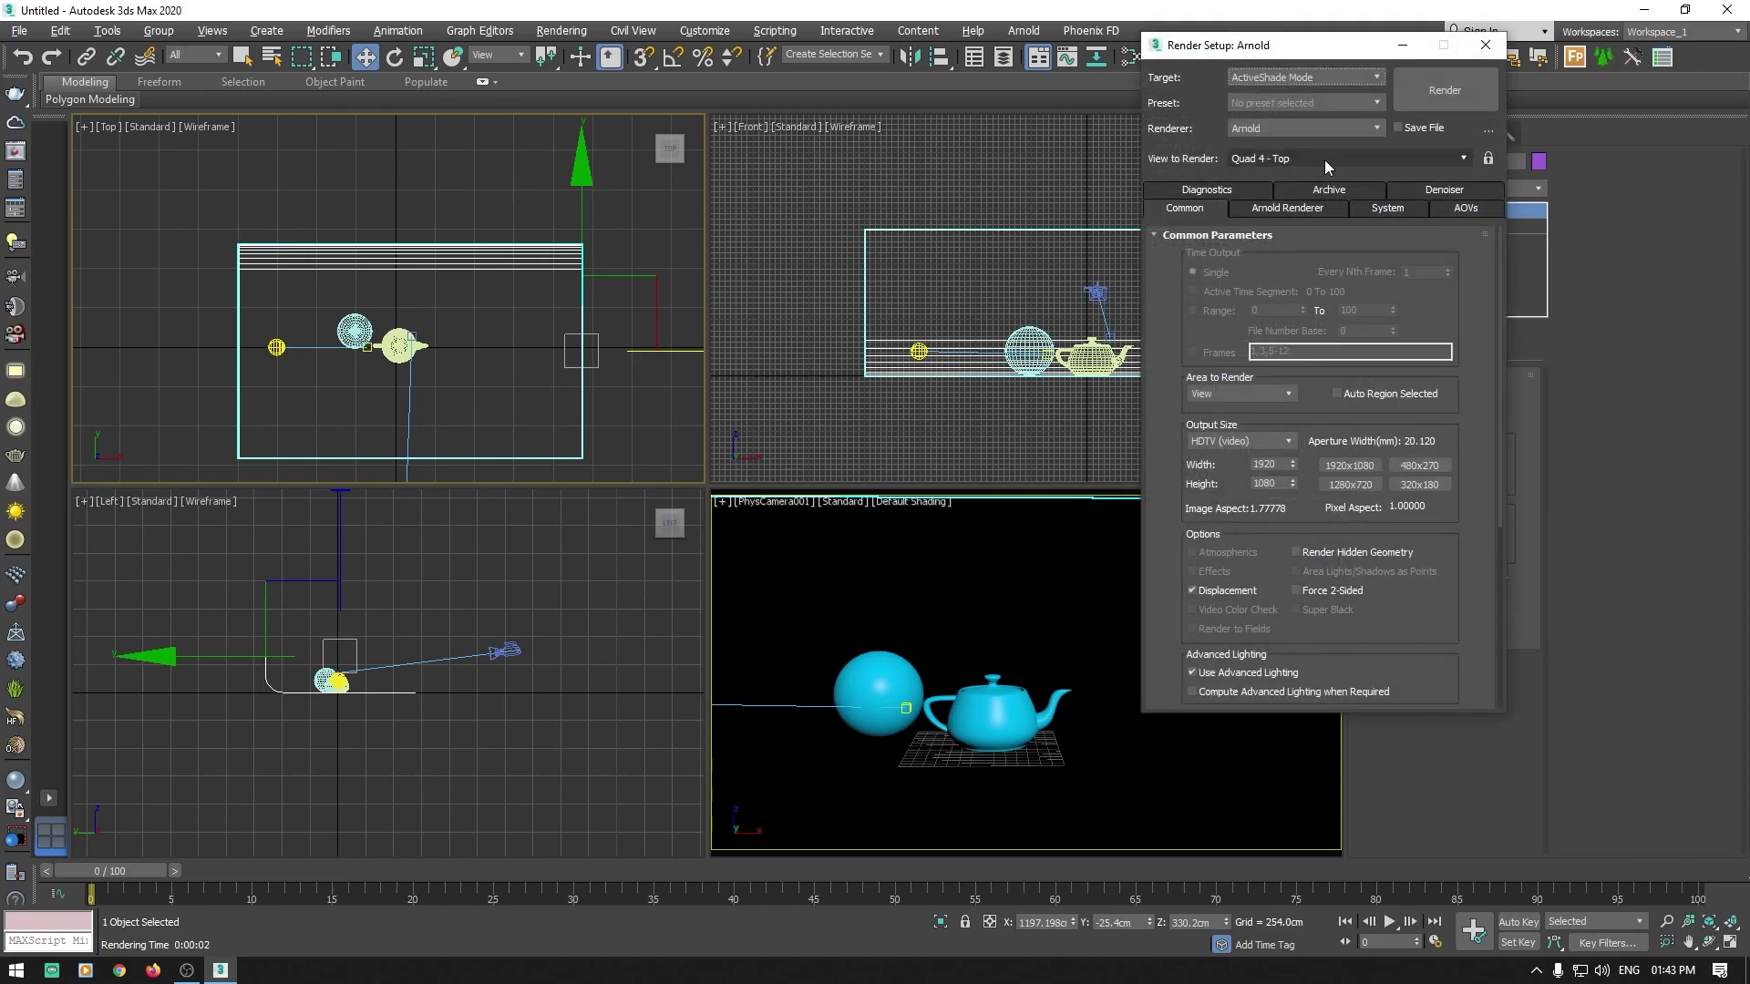
{"action": "right_click", "coordinate": [890, 520]}
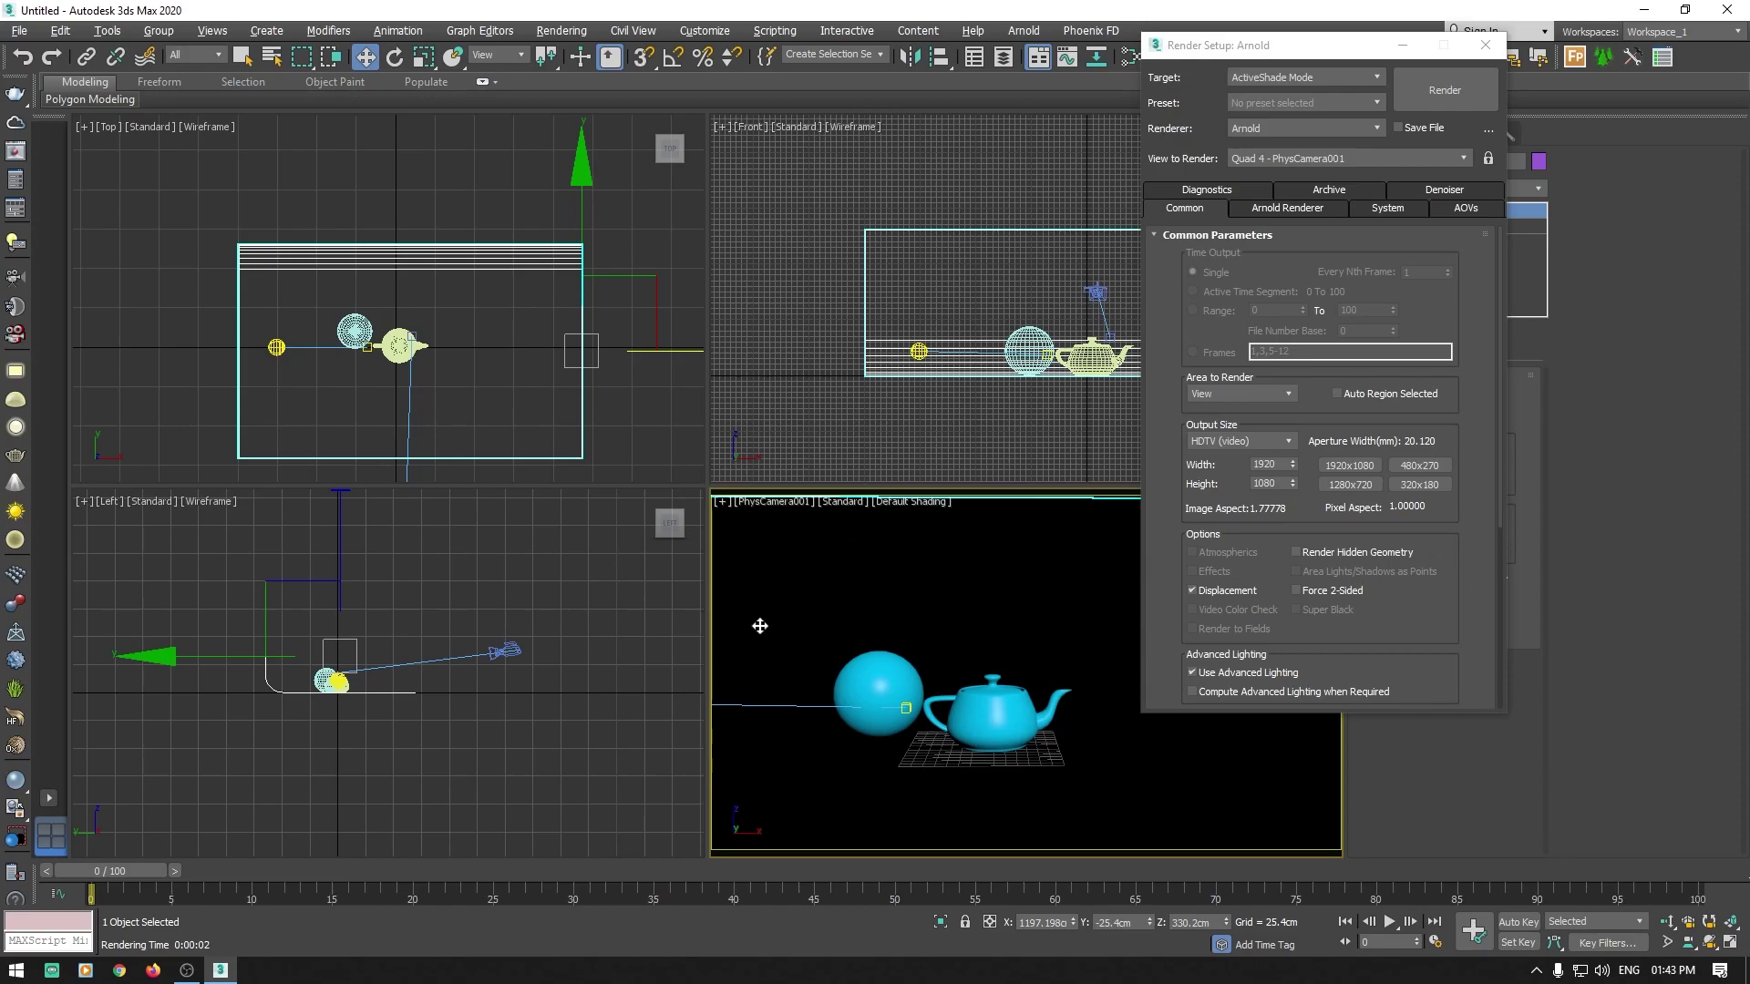
{"action": "left_click", "coordinate": [1488, 158]}
Step: Start a Shift+Q test render of the camera view and cancel it
{"action": "right_click", "coordinate": [509, 282]}
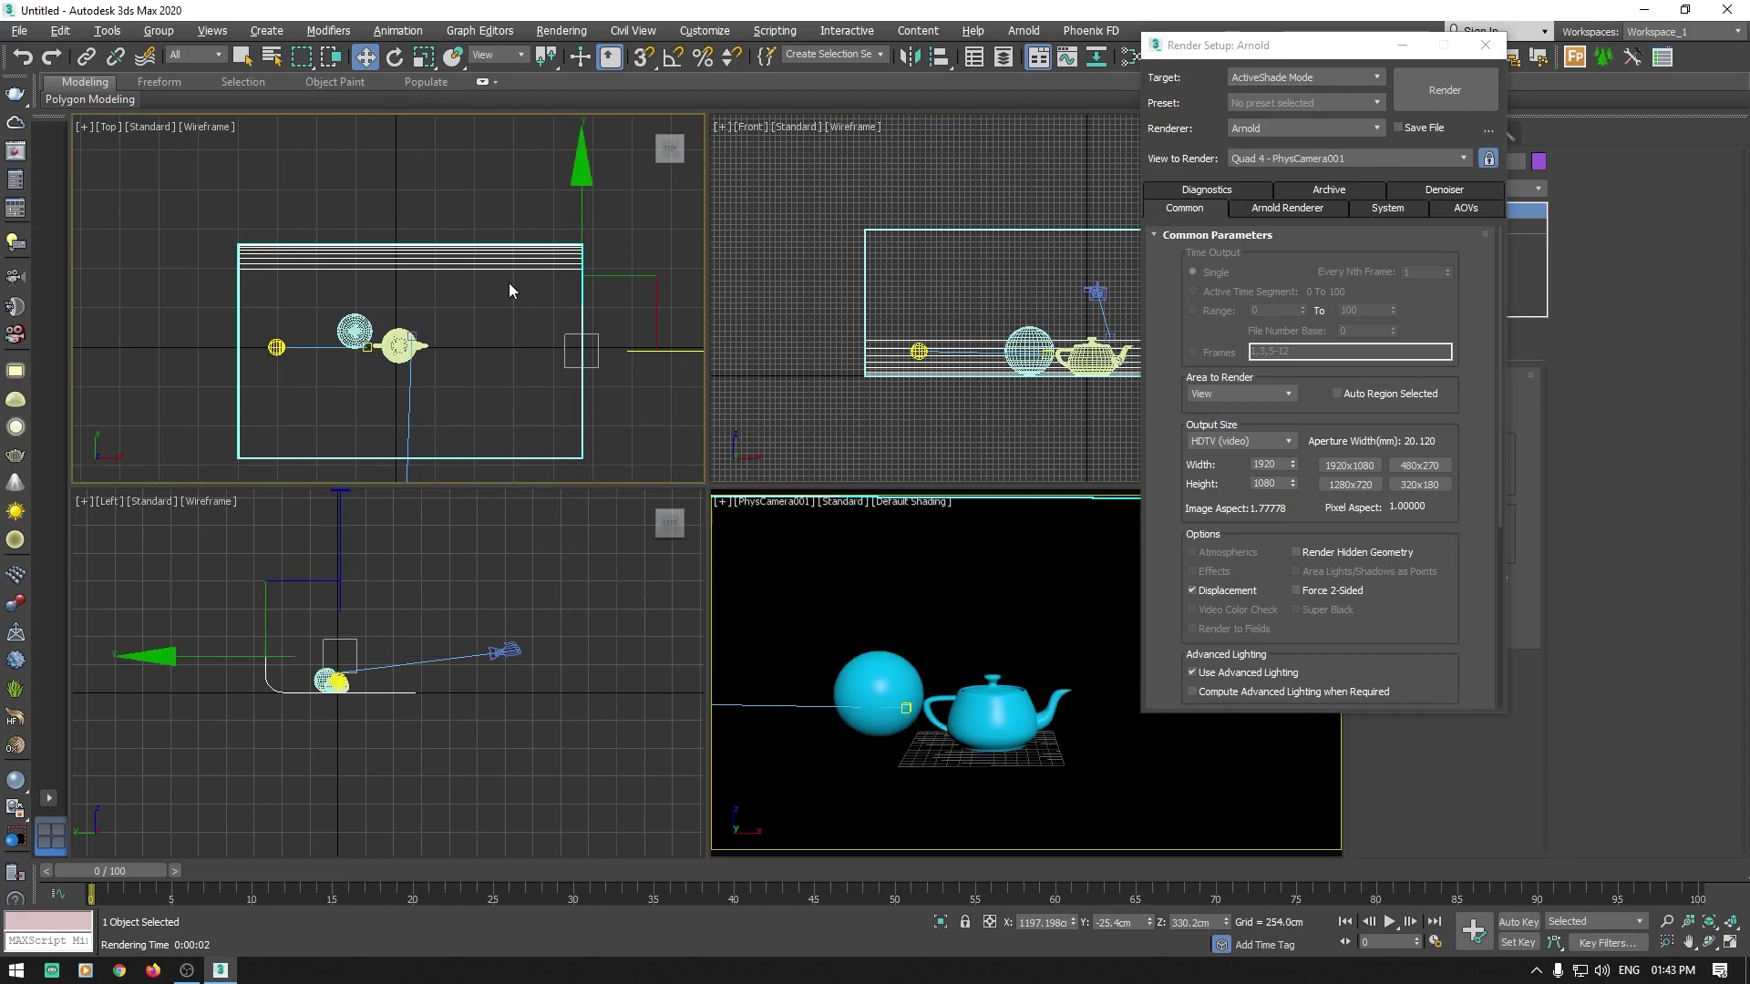
{"action": "right_click", "coordinate": [363, 704]}
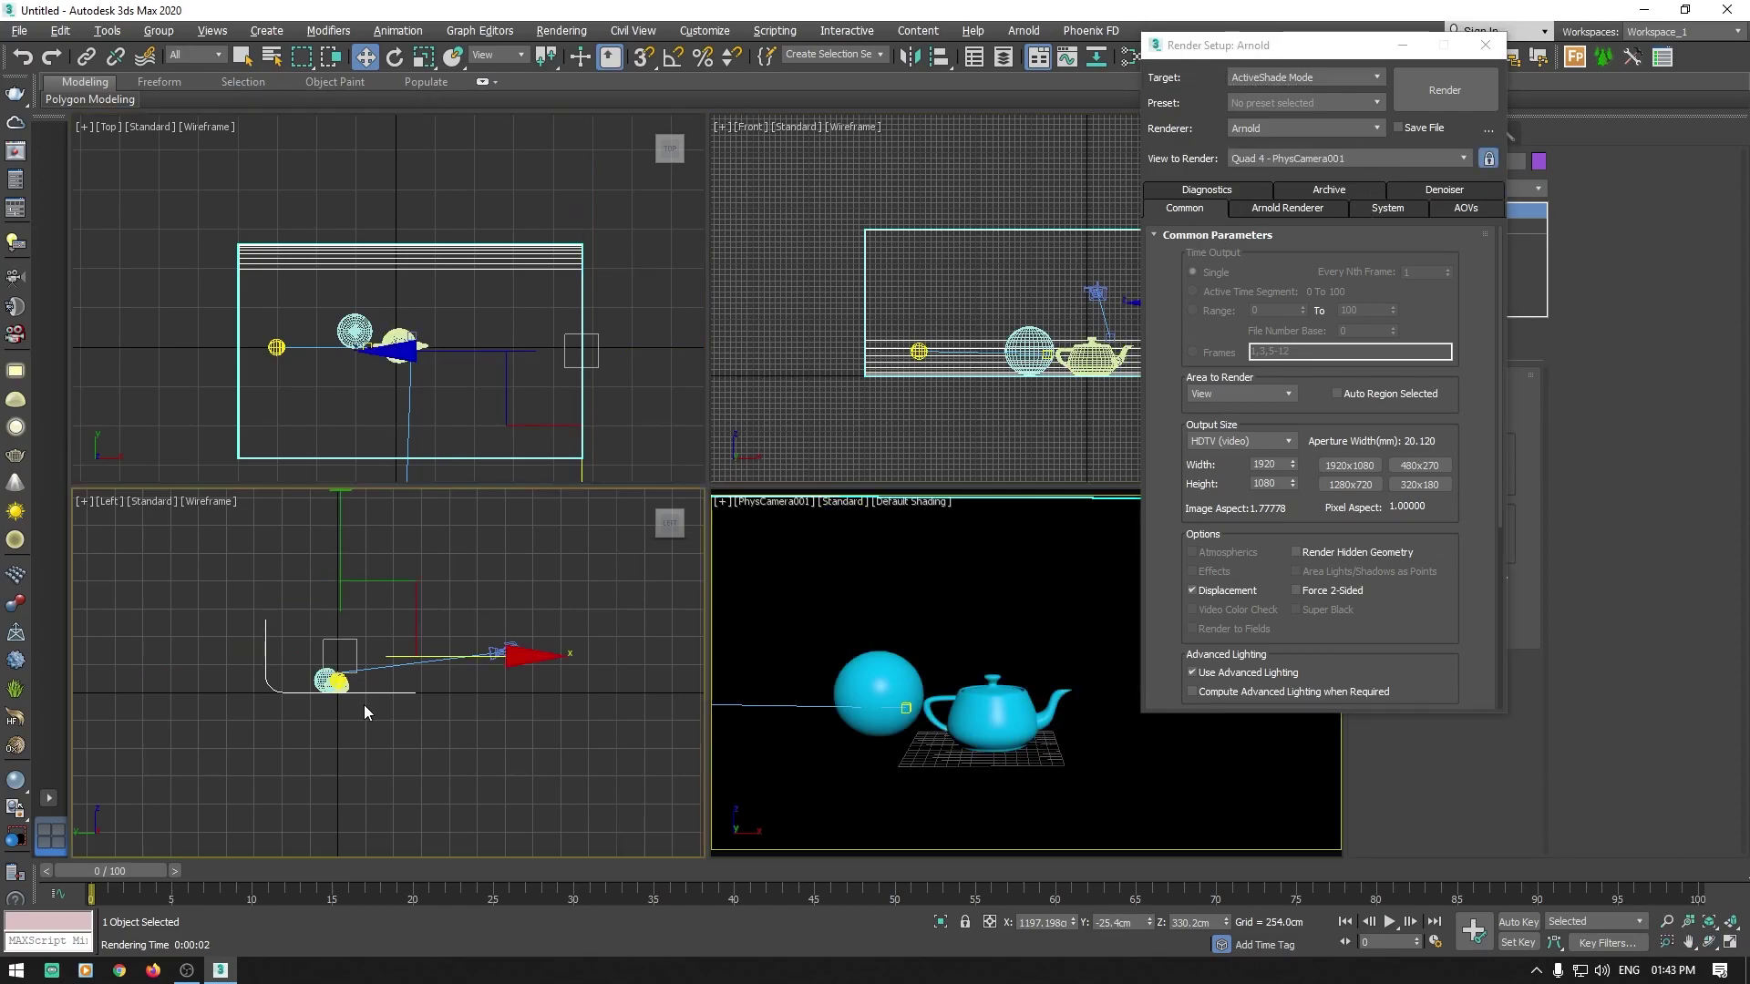
{"action": "right_click", "coordinate": [420, 276]}
{"action": "key", "text": "shift+q"}
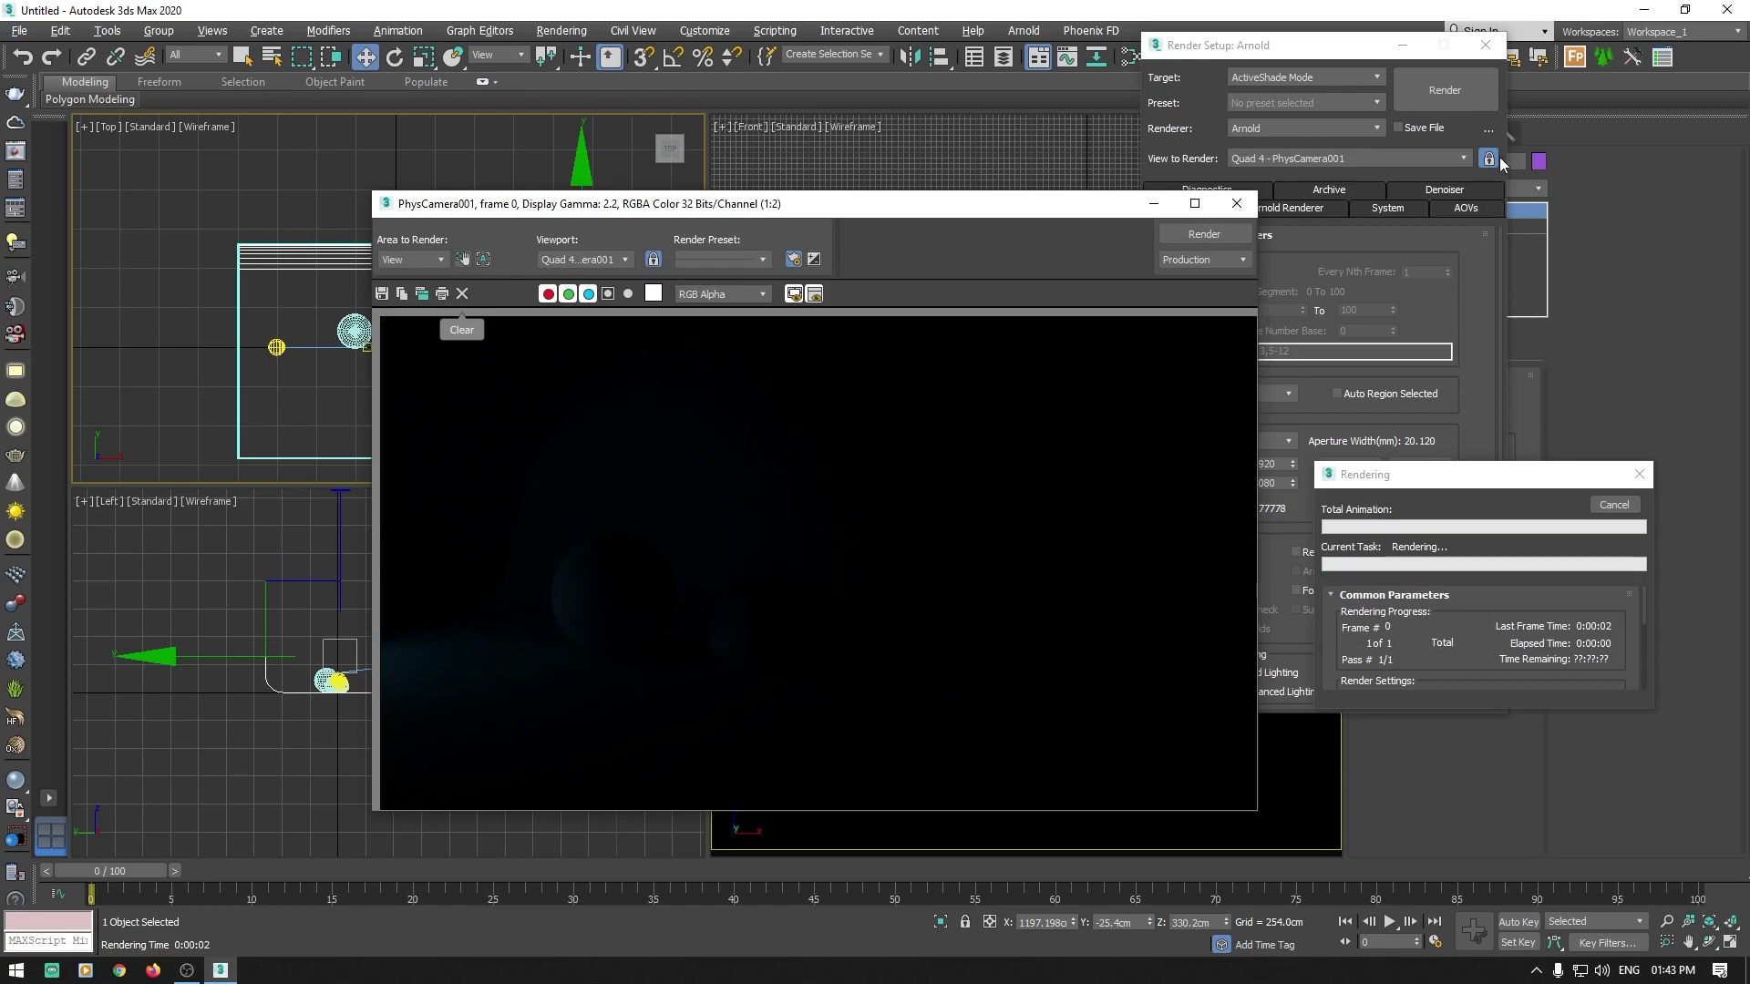
{"action": "left_click", "coordinate": [1614, 505]}
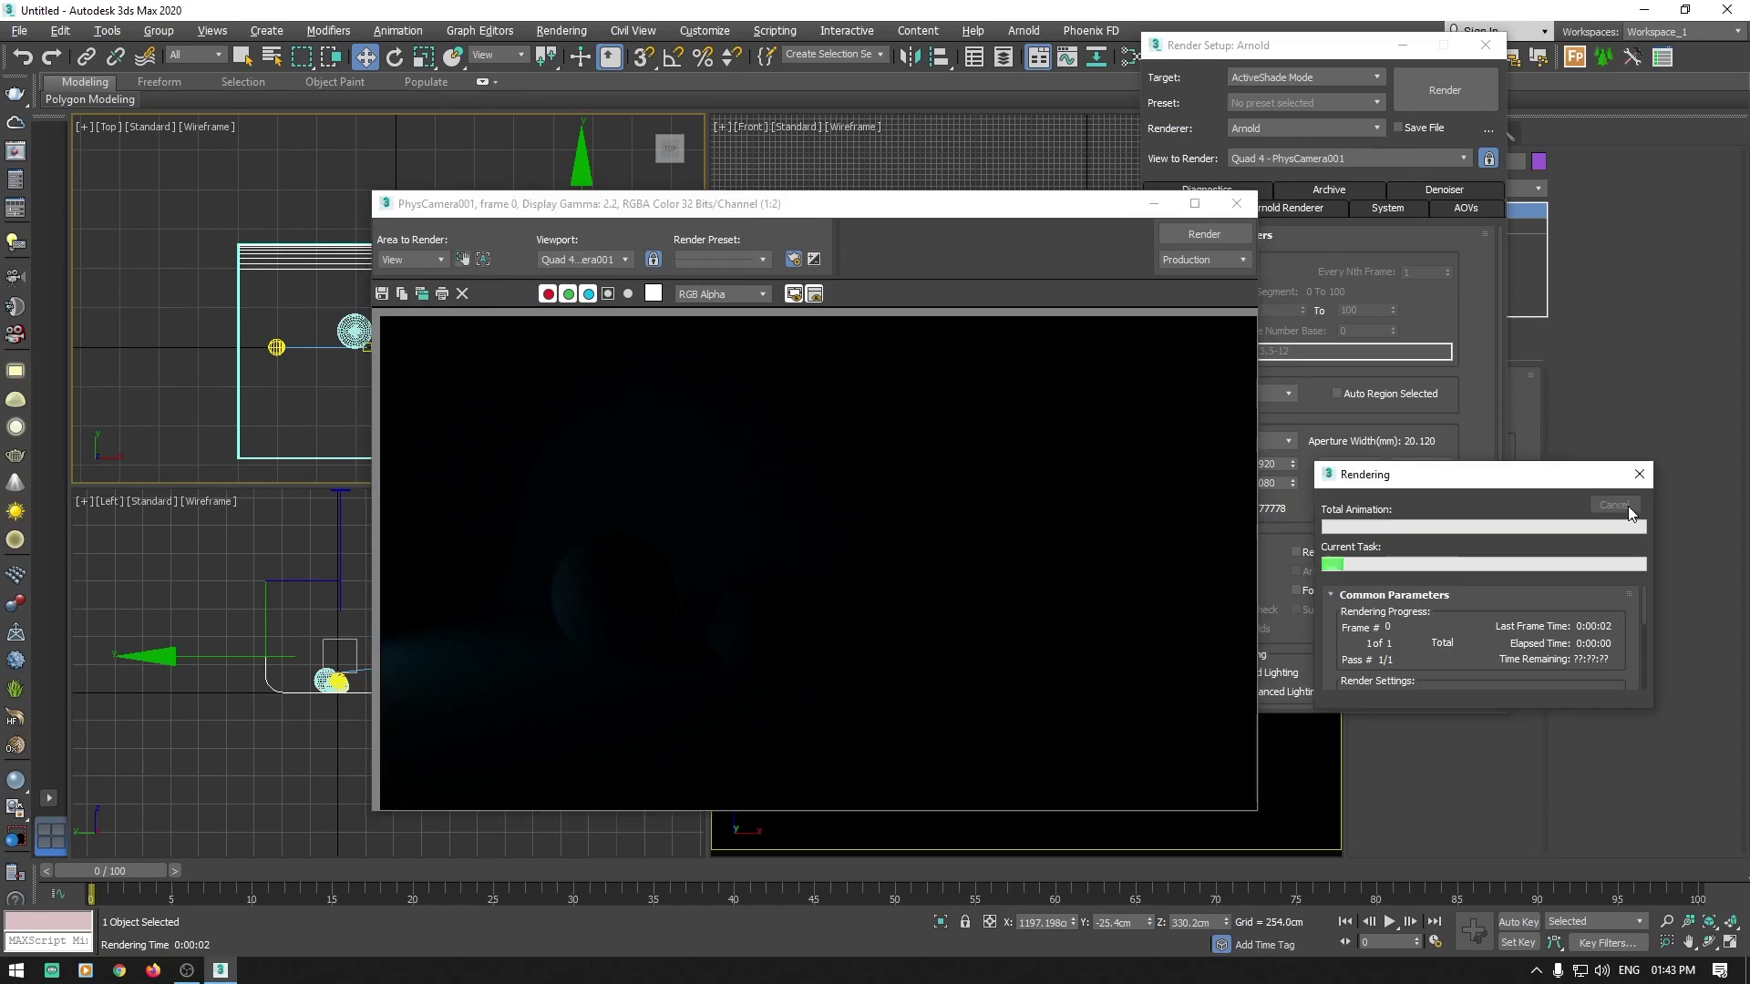
{"action": "left_click", "coordinate": [1236, 203]}
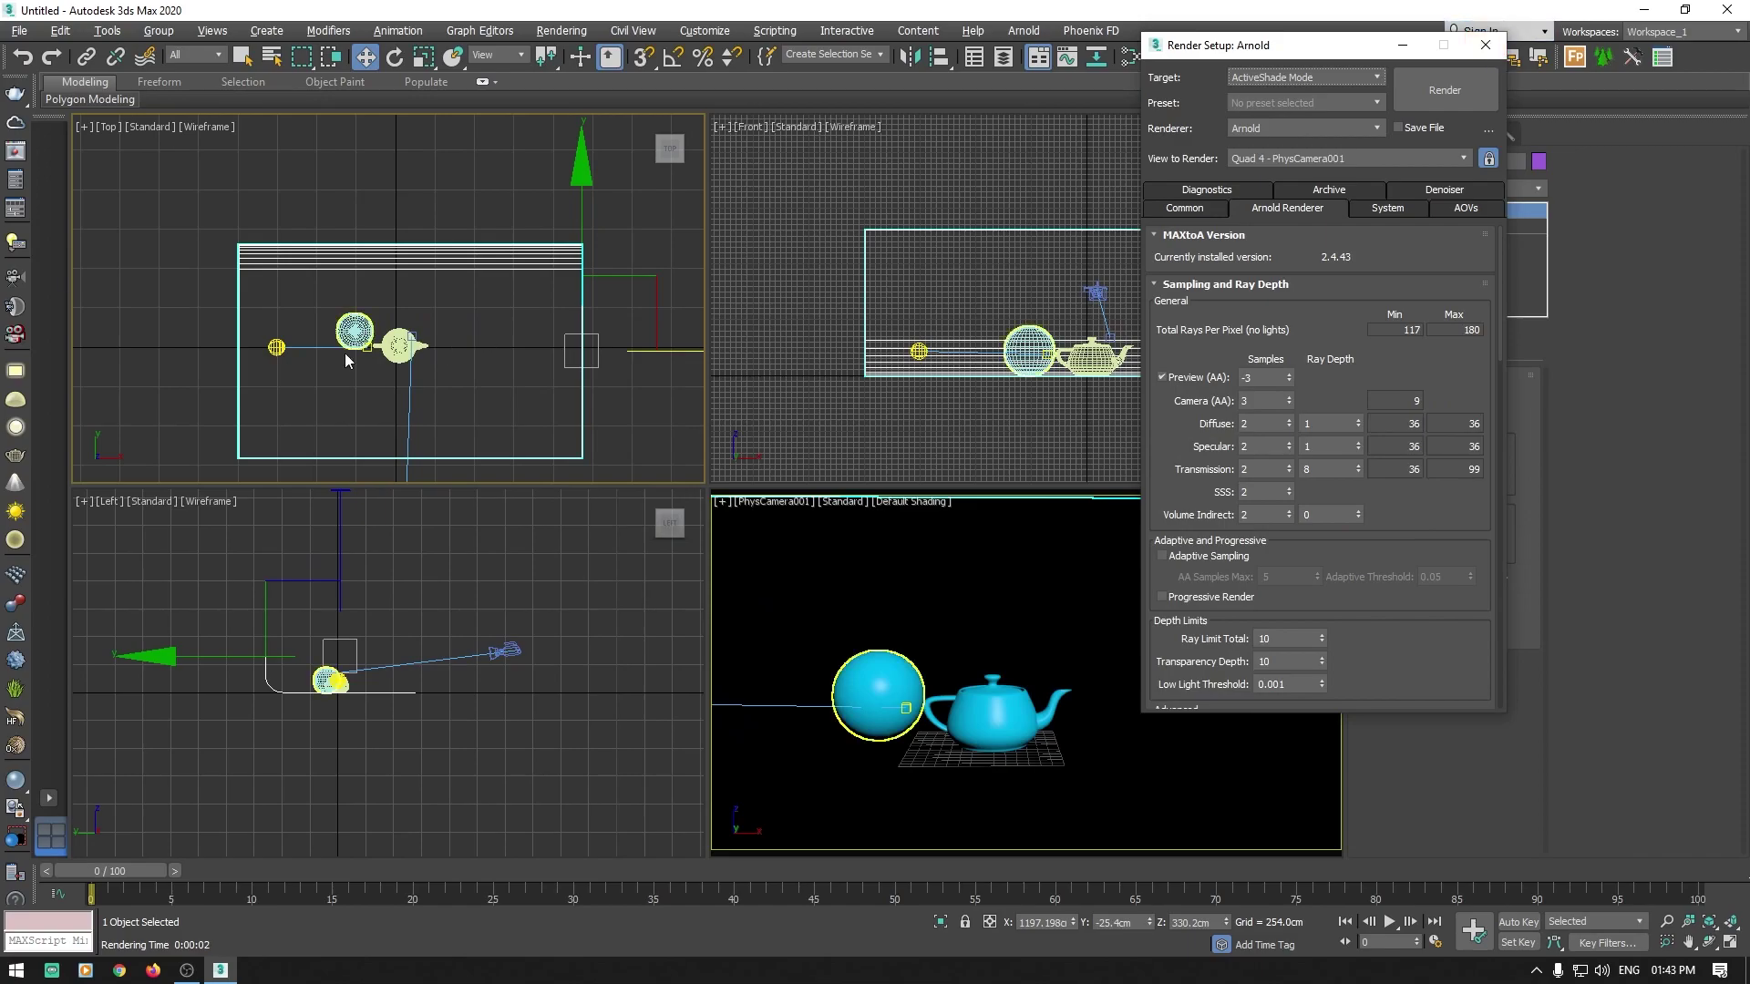
Step: Raise the Arnold quad light's Exposure from 8.0 to 9.0 and close Render Setup
{"action": "left_click", "coordinate": [276, 348]}
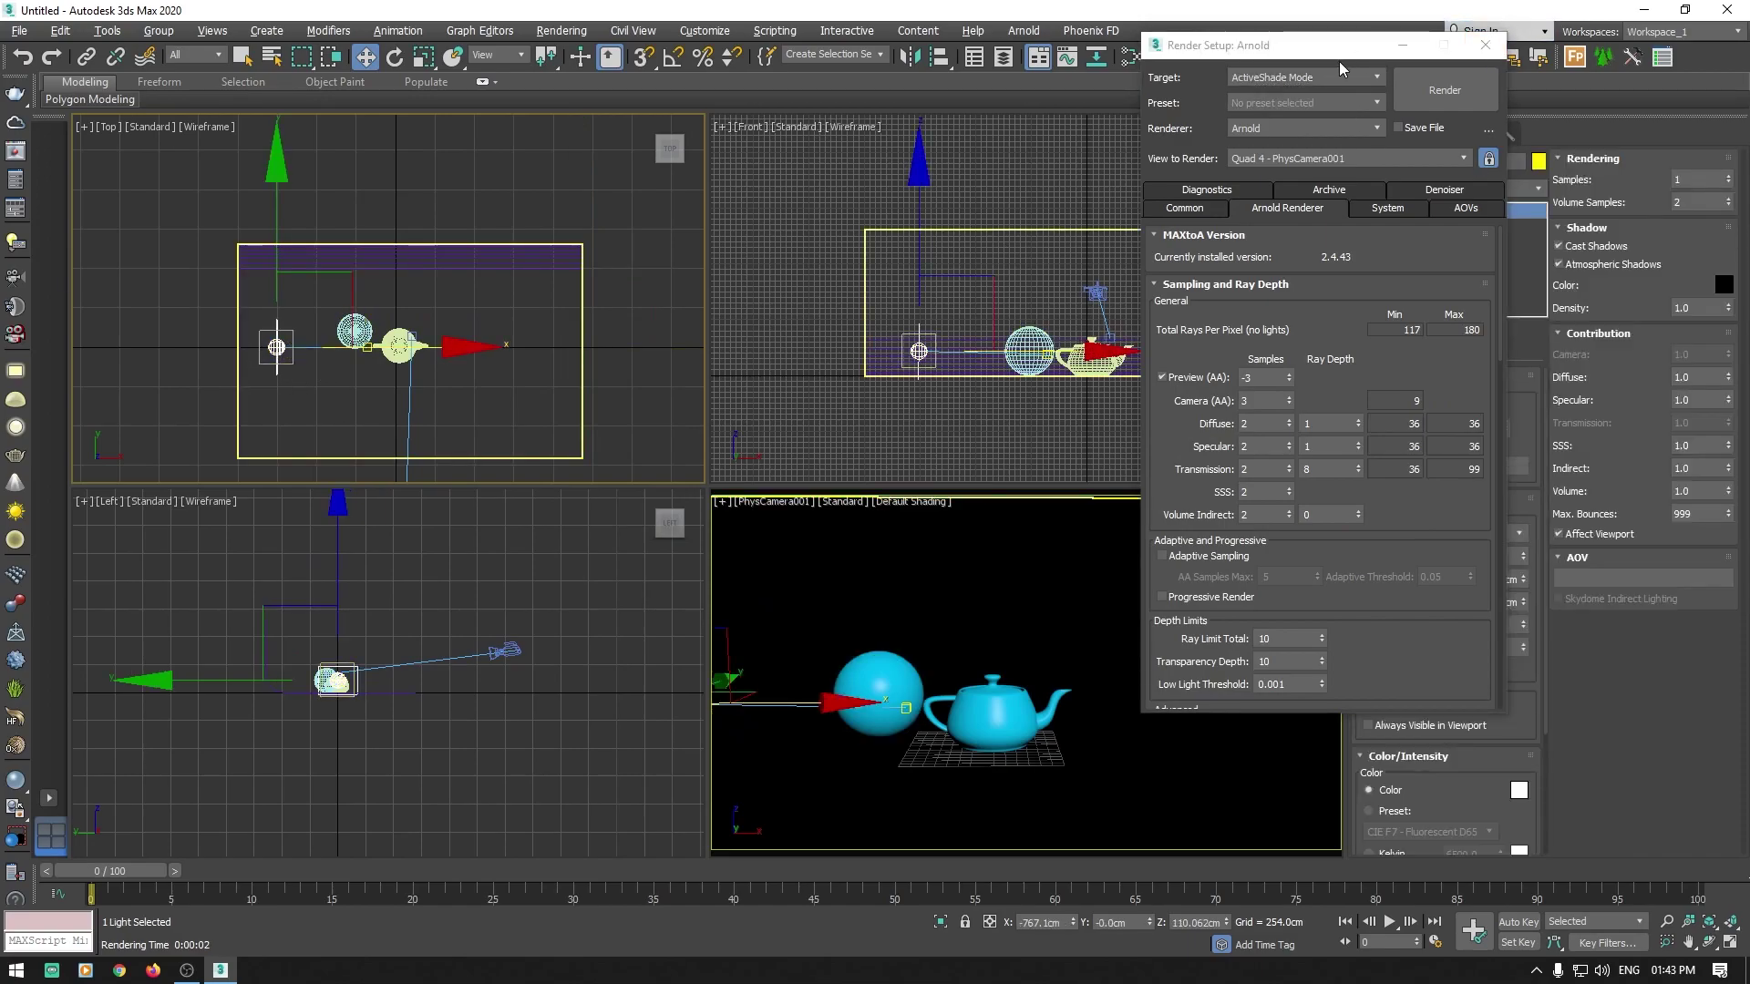
{"action": "left_click_drag", "start_coordinate": [1267, 45], "coordinate": [958, 84]}
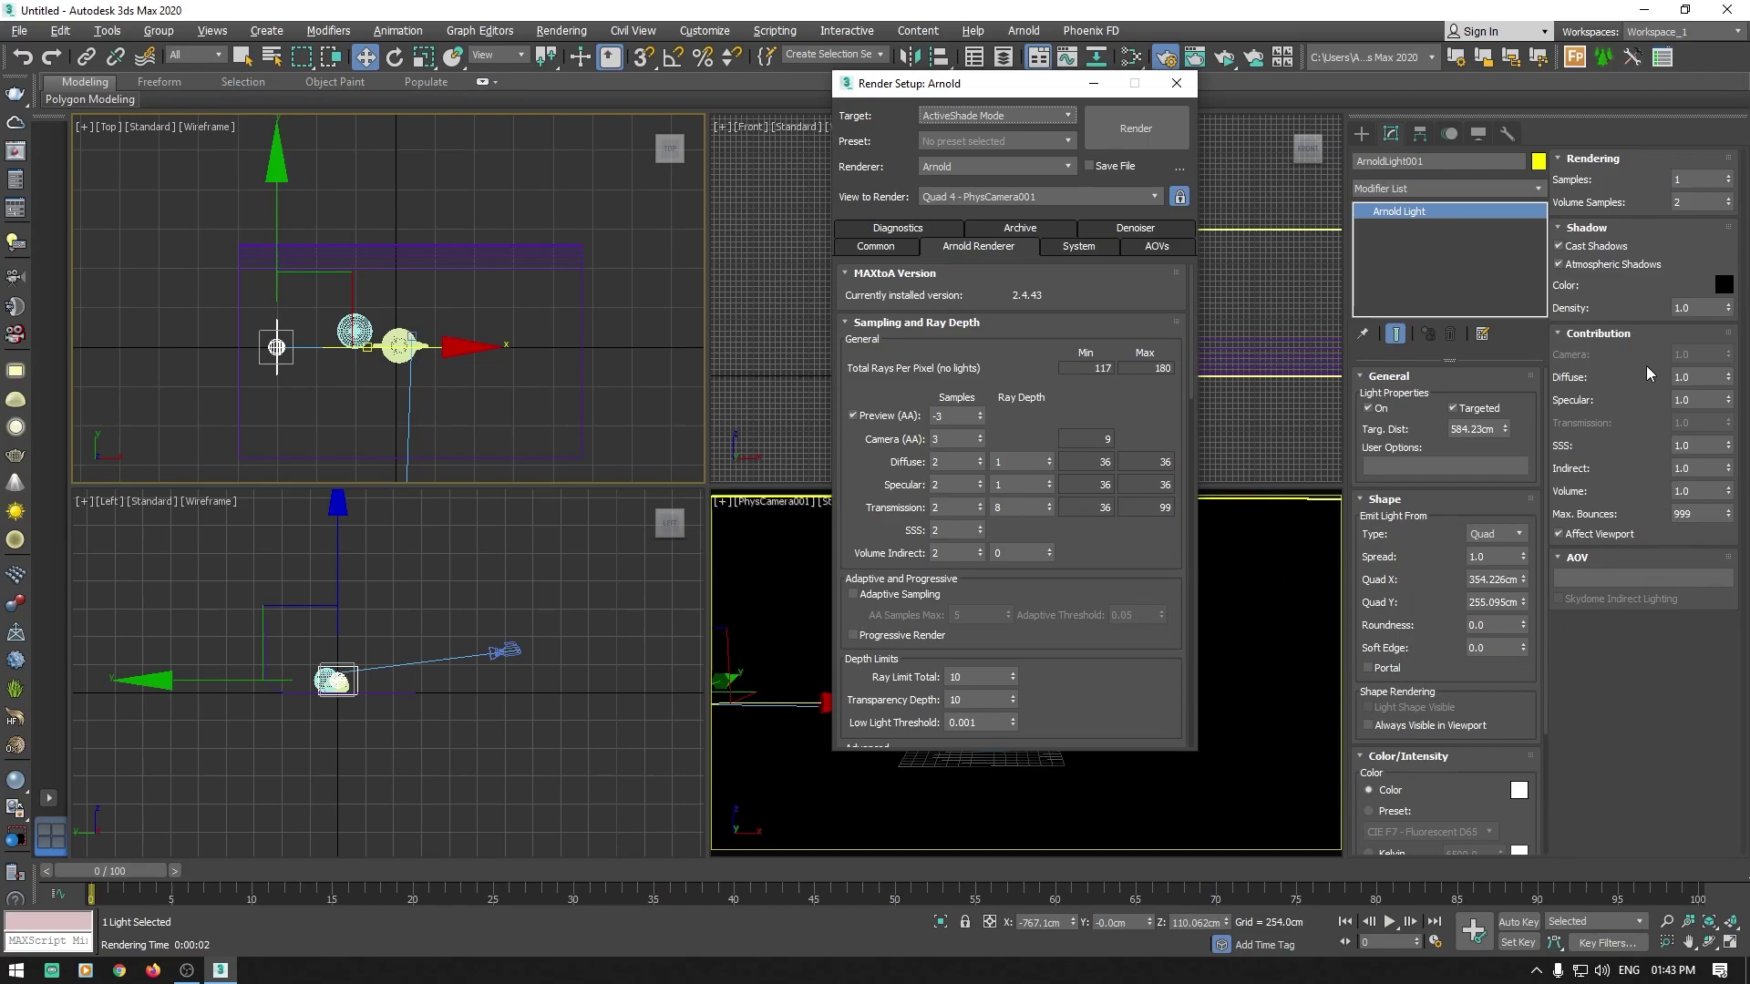
{"action": "scroll", "coordinate": [1368, 759], "scroll_direction": "down", "scroll_amount": 3}
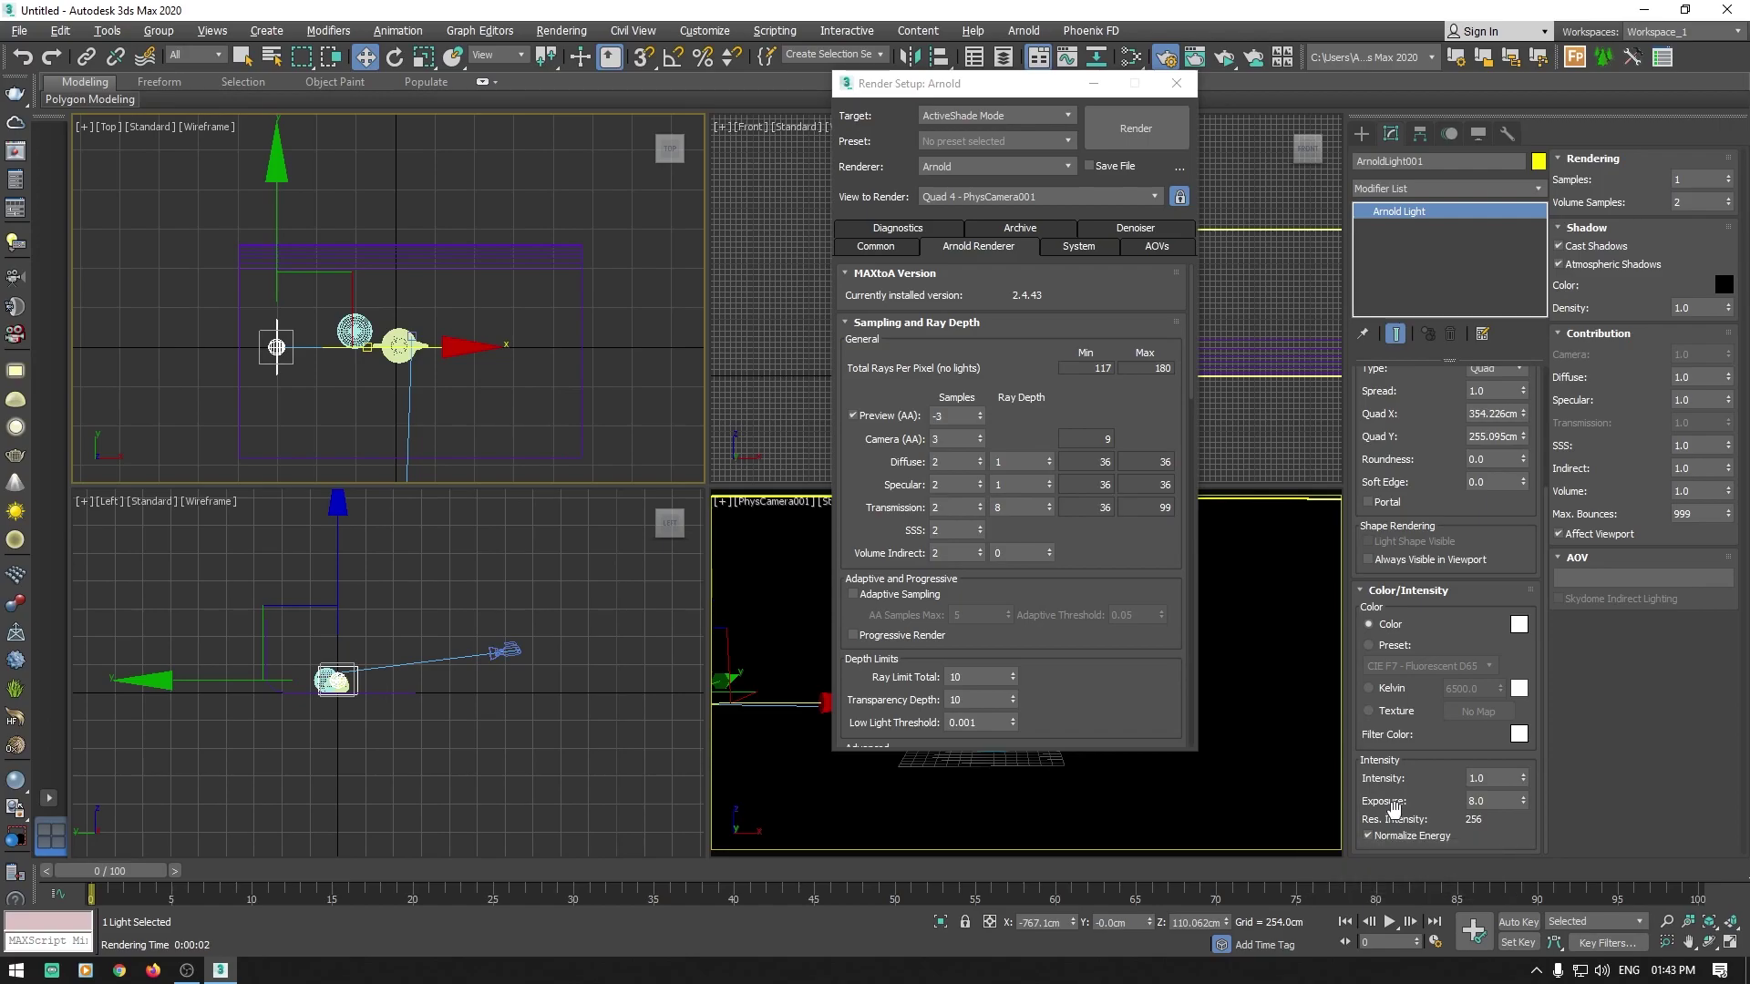
{"action": "left_click", "coordinate": [1411, 800]}
{"action": "type", "text": "9"}
{"action": "key", "text": "Return"}
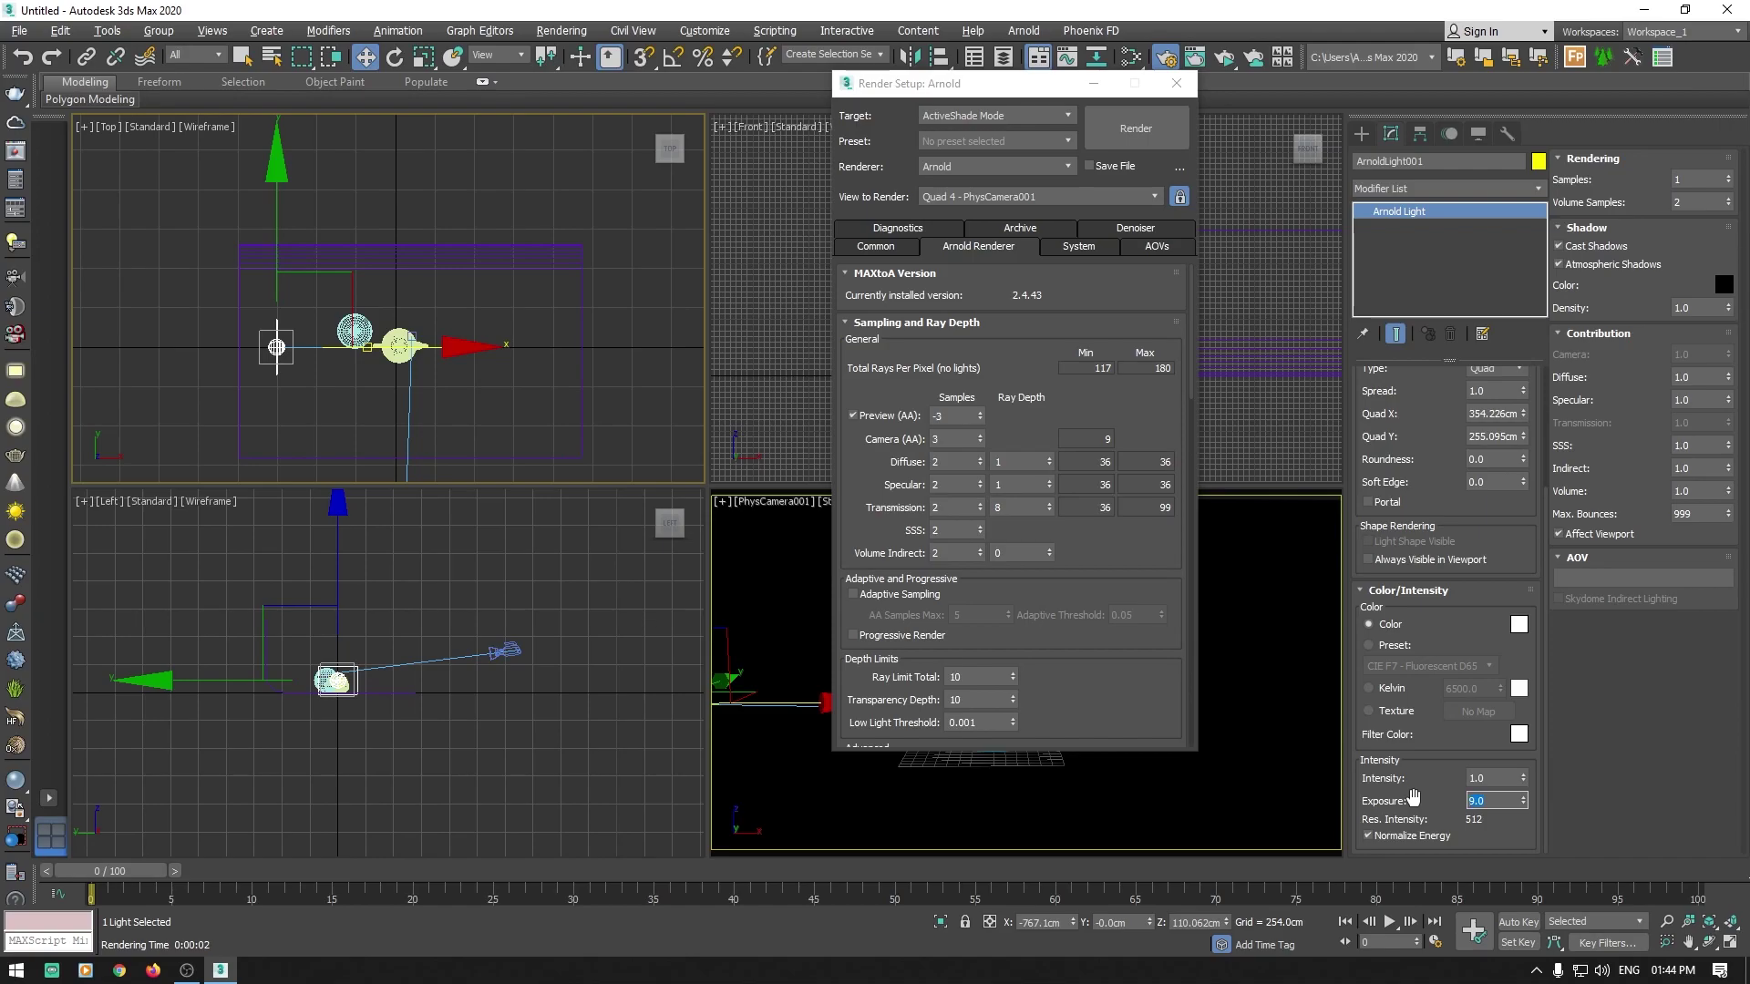
{"action": "key", "text": "F10"}
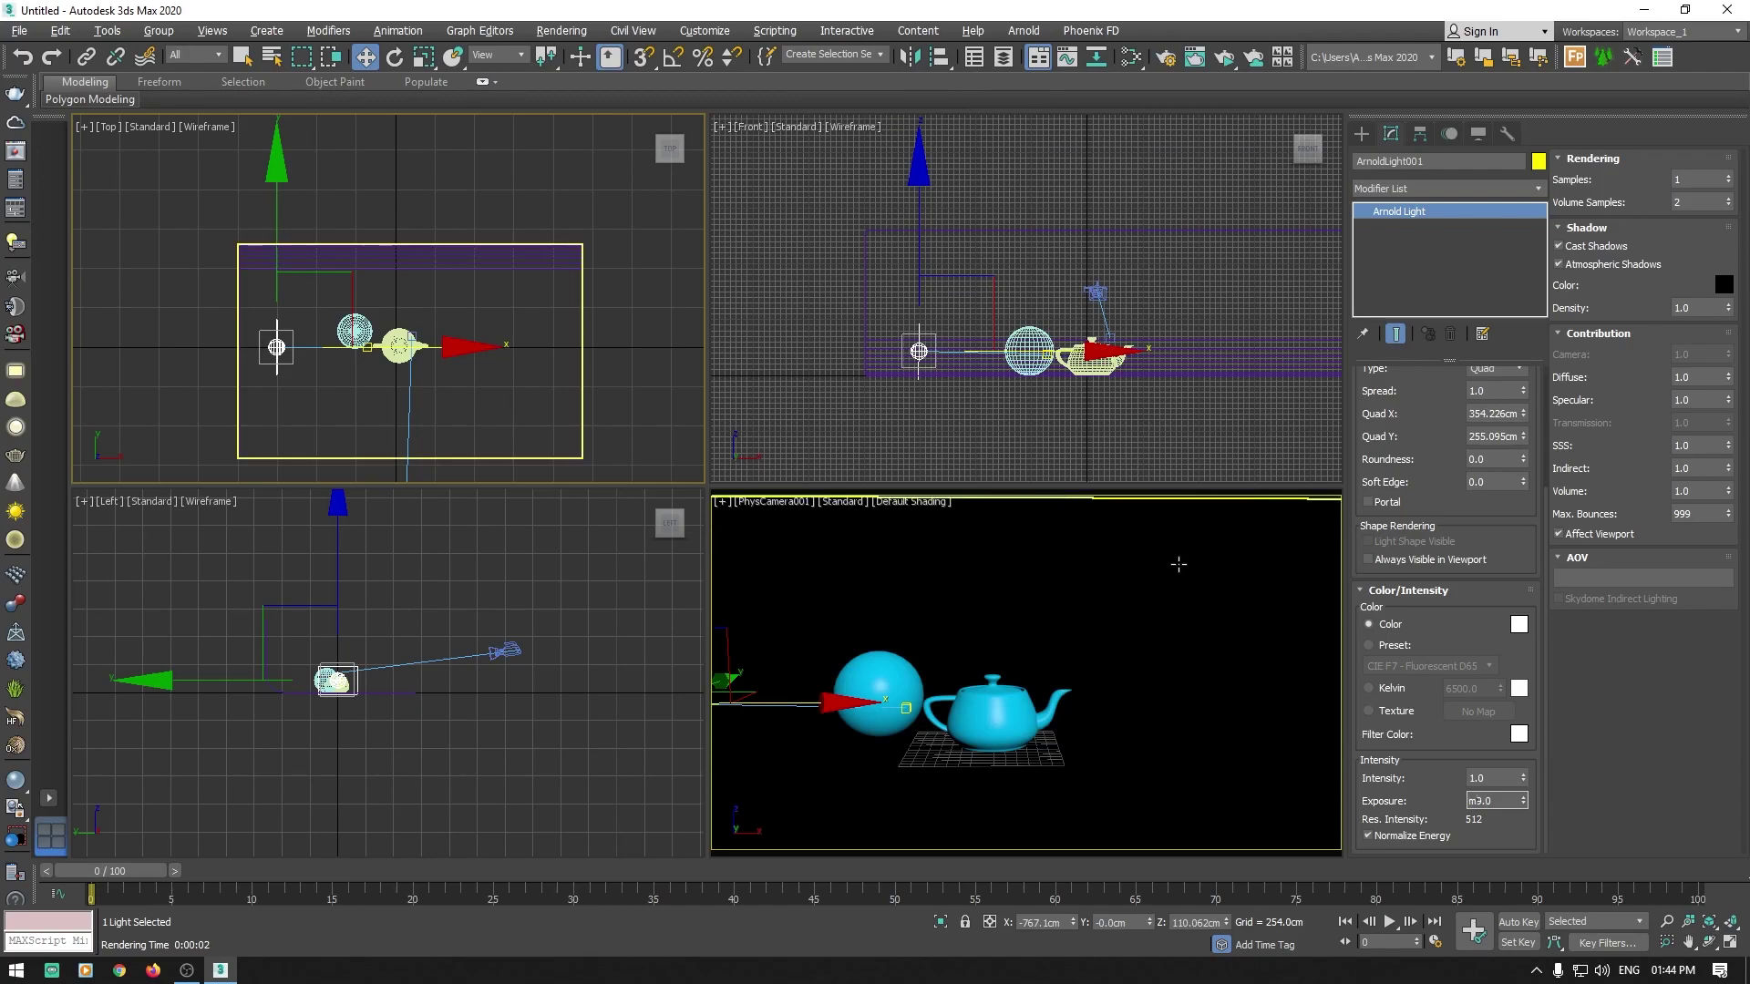
Step: In the Slate Material Editor, clone cyan Material #25 as Material #26
{"action": "key", "text": "m"}
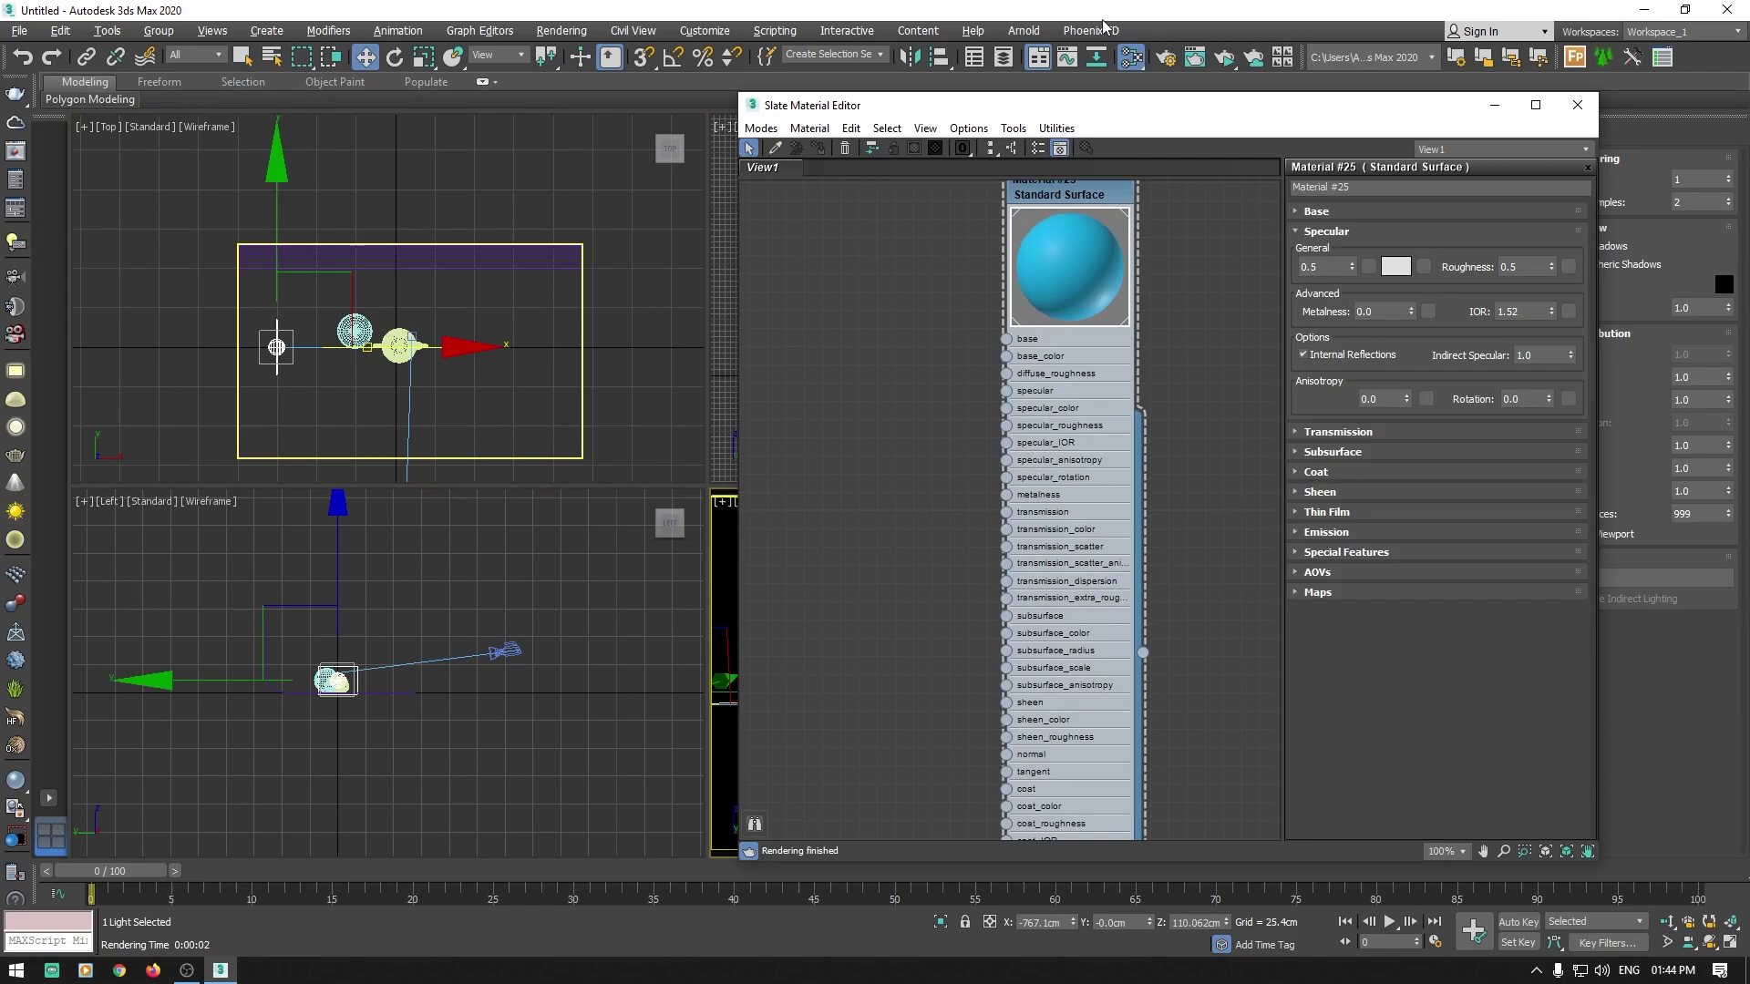
{"action": "right_click", "coordinate": [906, 273]}
{"action": "left_click", "coordinate": [1085, 206]}
{"action": "left_click", "coordinate": [998, 227]}
{"action": "left_click", "coordinate": [1046, 201]}
{"action": "left_click_drag", "start_coordinate": [1046, 200], "coordinate": [866, 206], "text": "shift"}
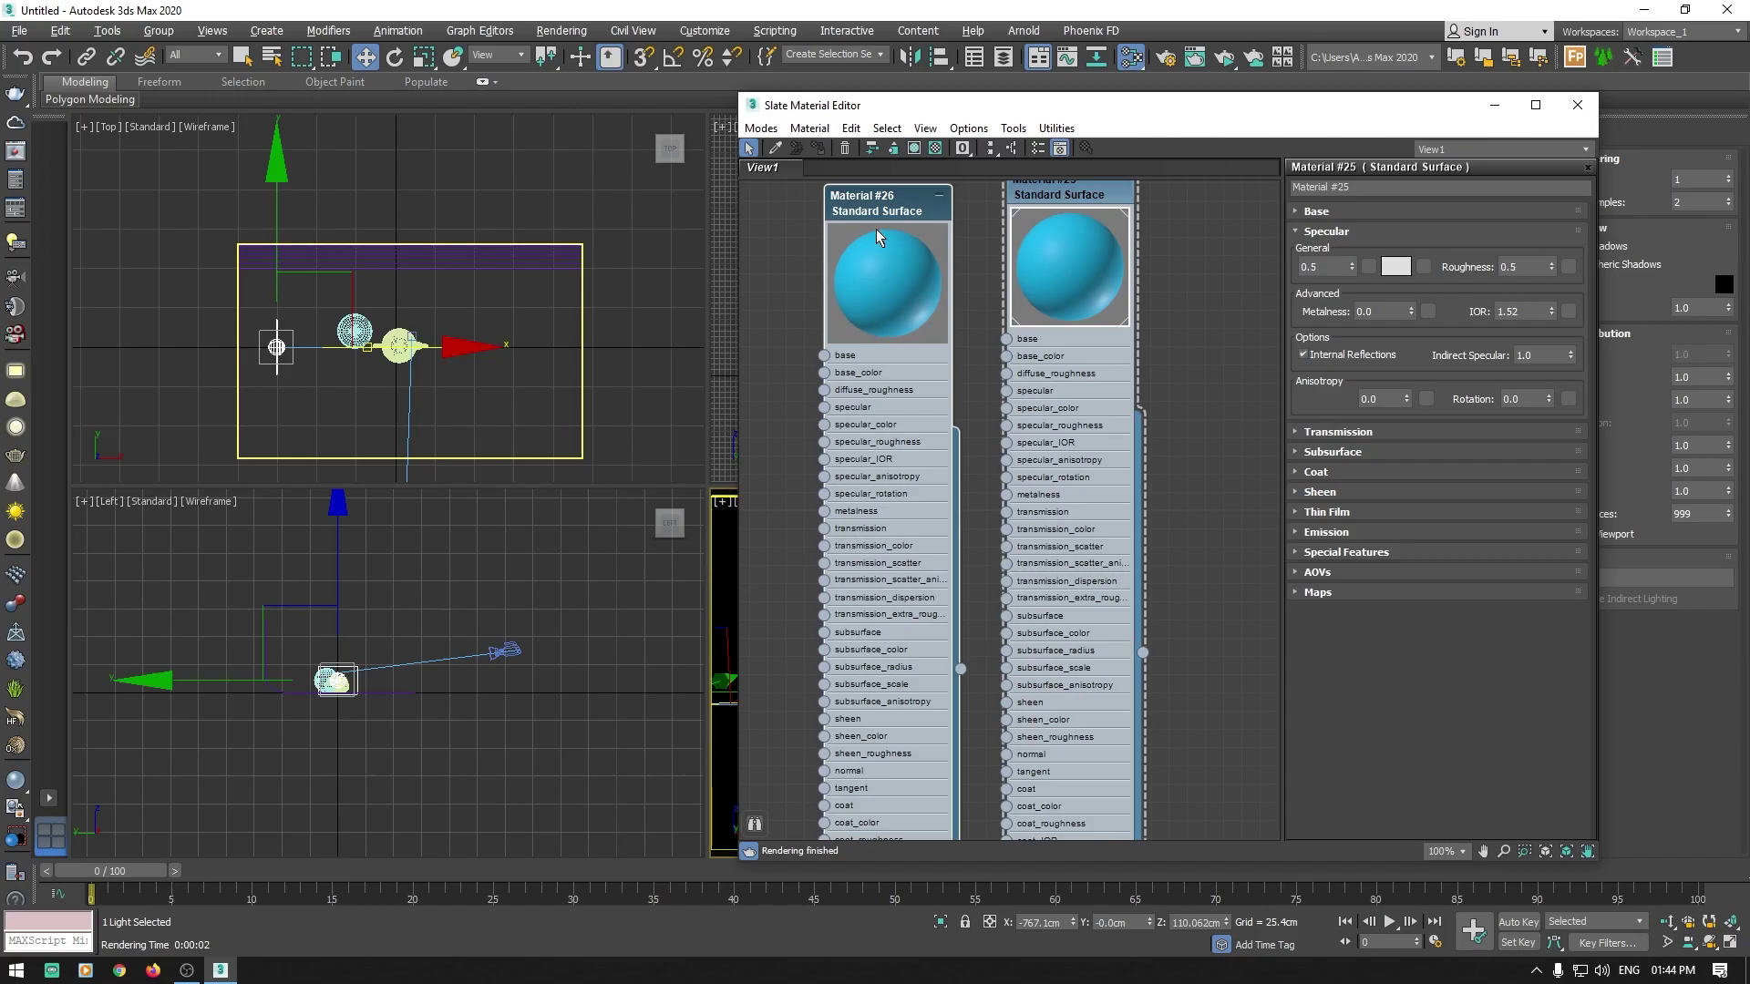
Step: Assign Material #26 to the large backdrop plane
{"action": "left_click_drag", "start_coordinate": [929, 105], "coordinate": [1243, 105]}
{"action": "left_click", "coordinate": [835, 550]}
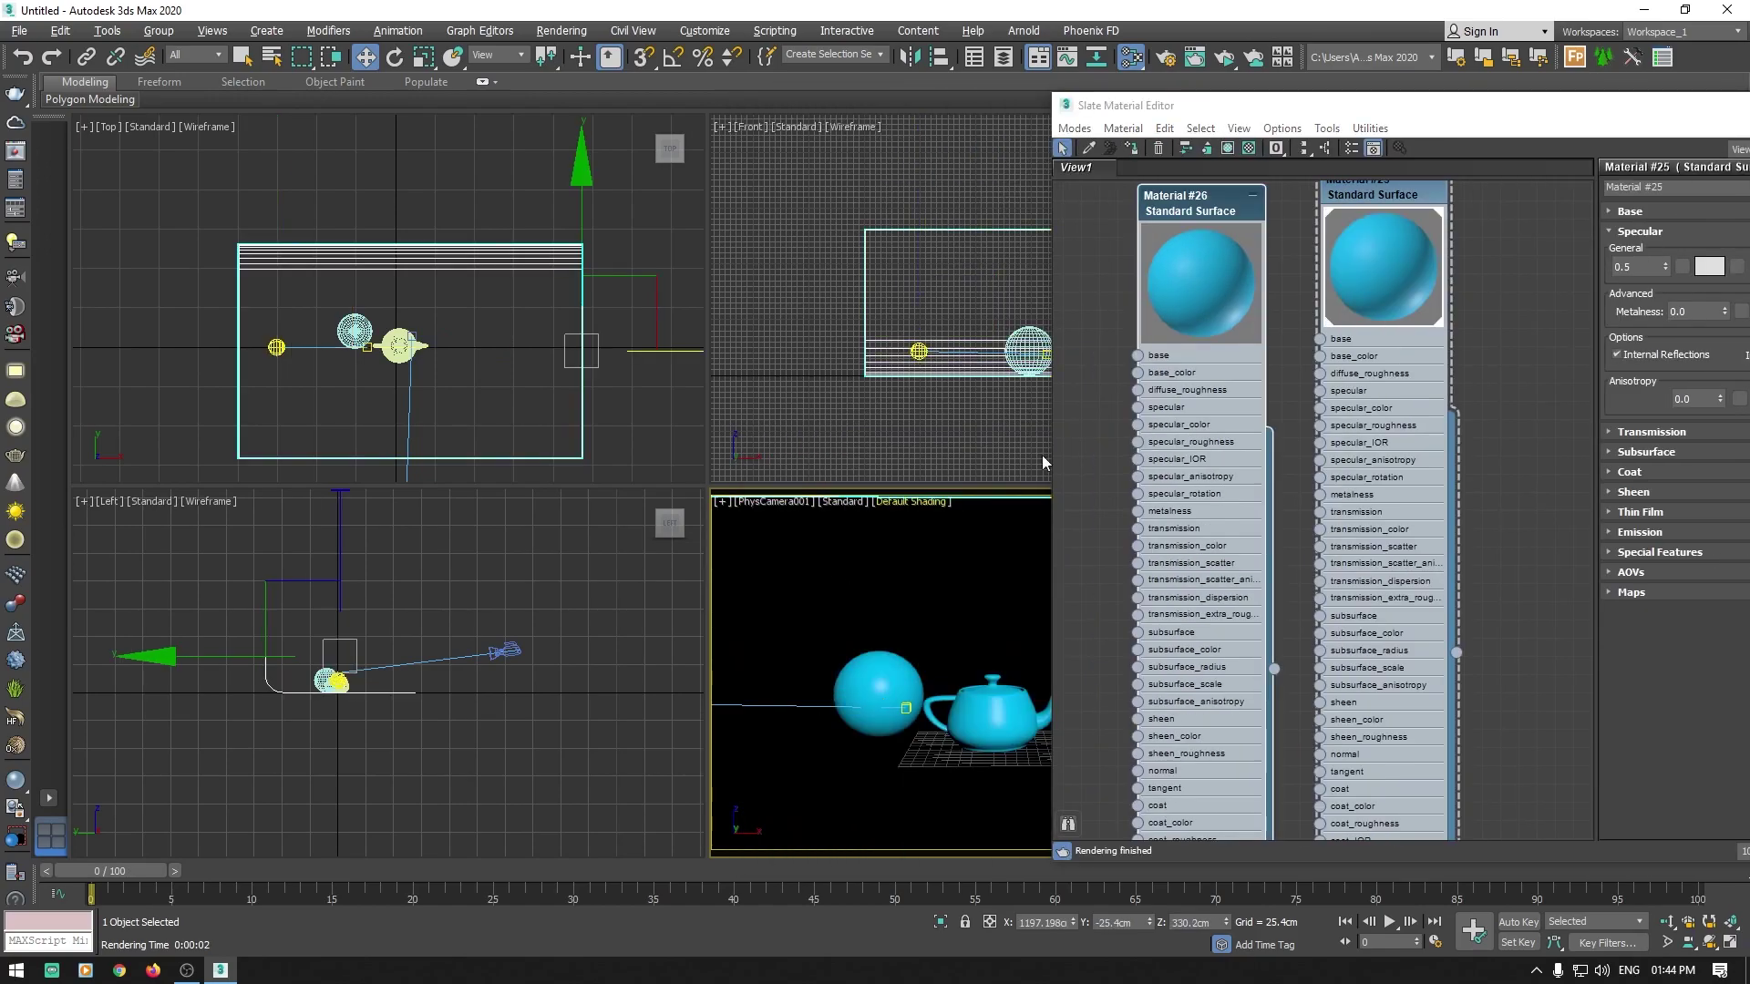
{"action": "right_click", "coordinate": [1201, 213]}
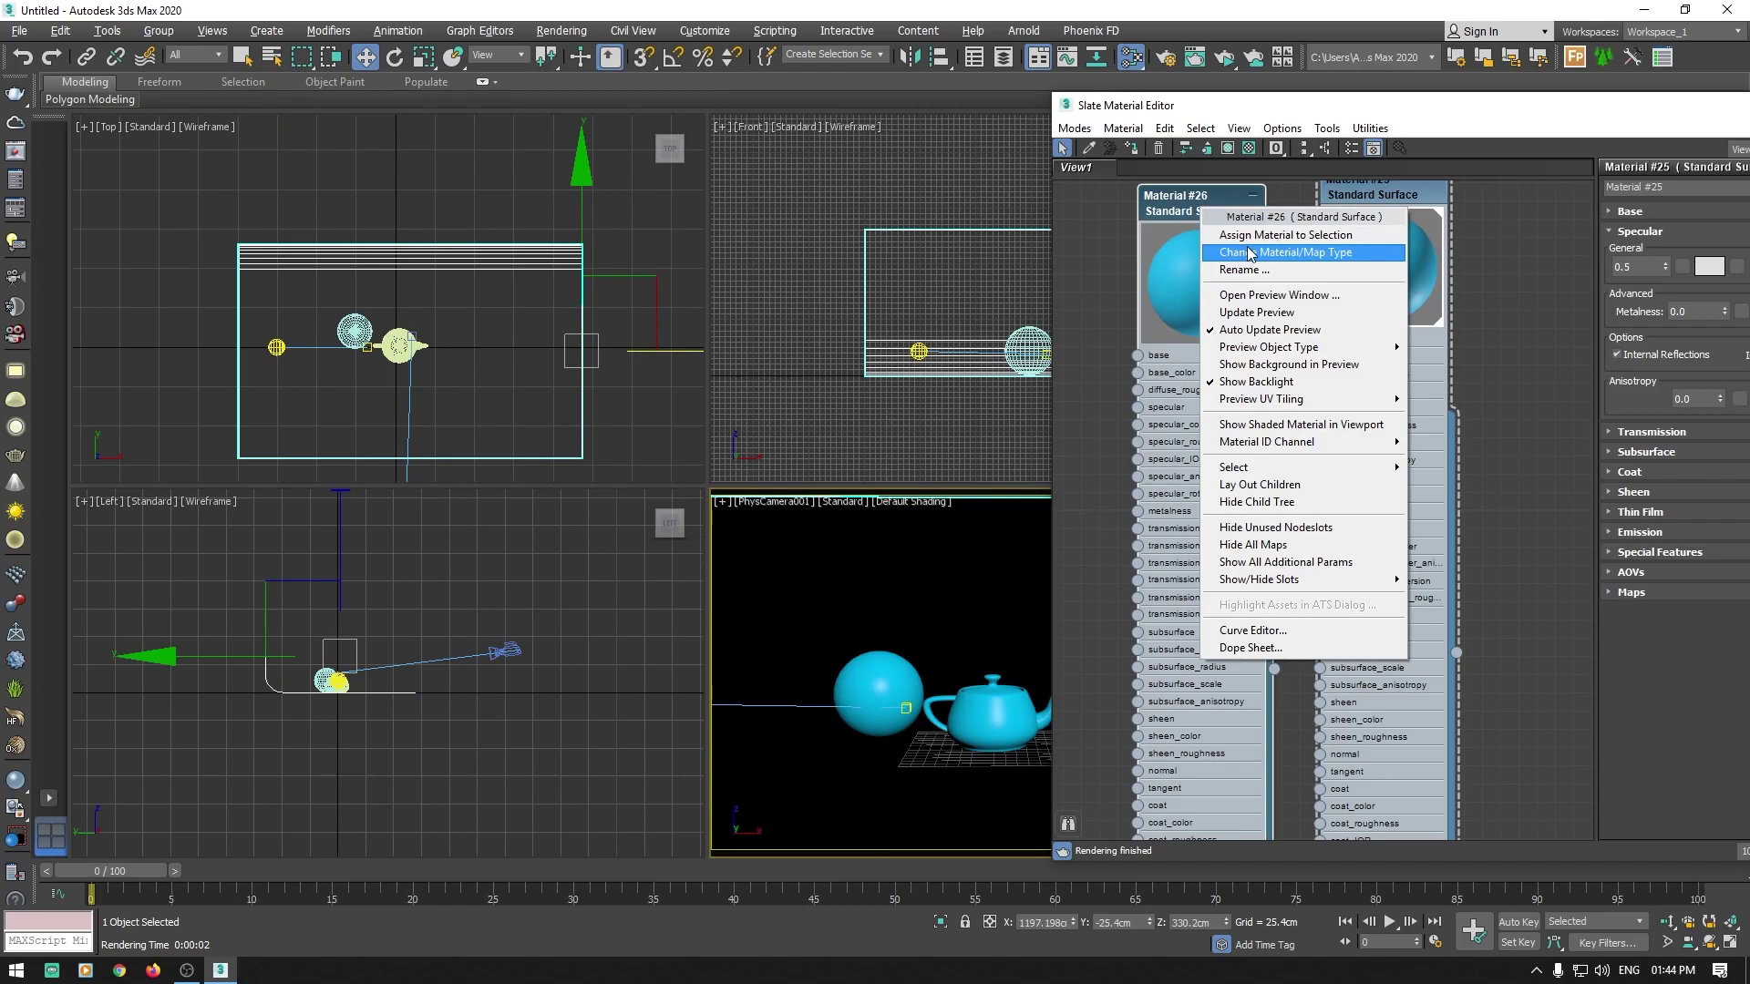
{"action": "left_click", "coordinate": [1285, 234]}
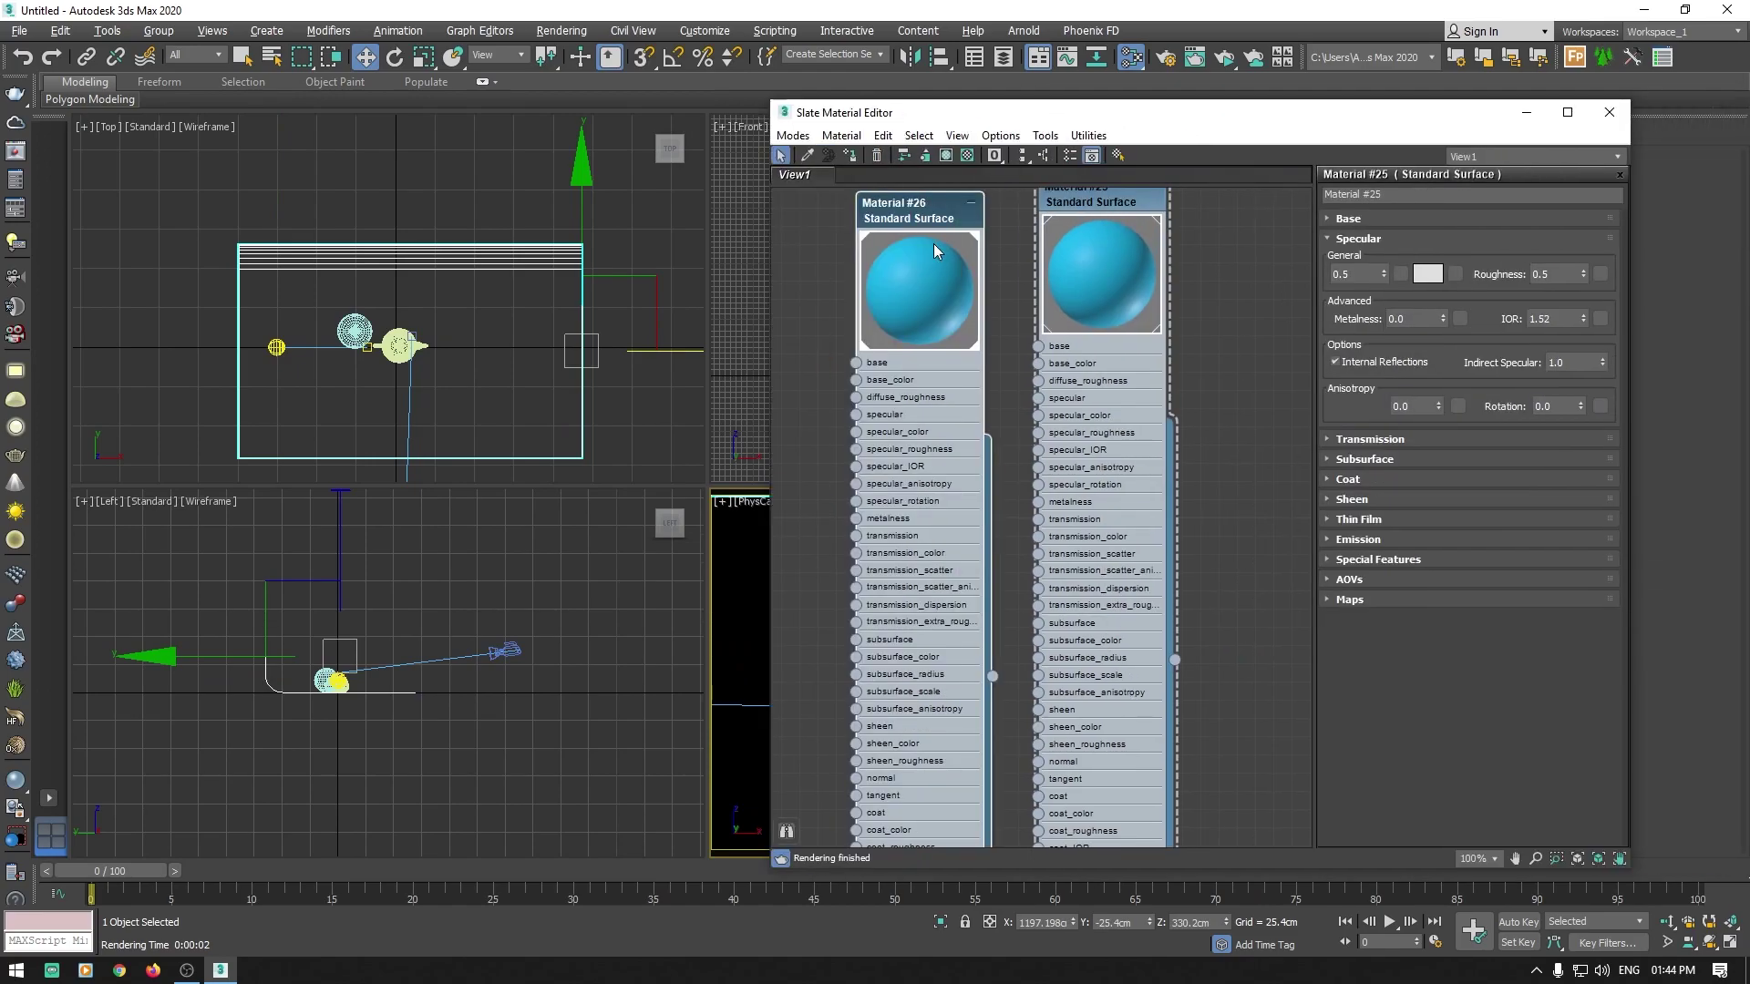
{"action": "left_click", "coordinate": [1347, 219]}
{"action": "left_click", "coordinate": [1431, 254]}
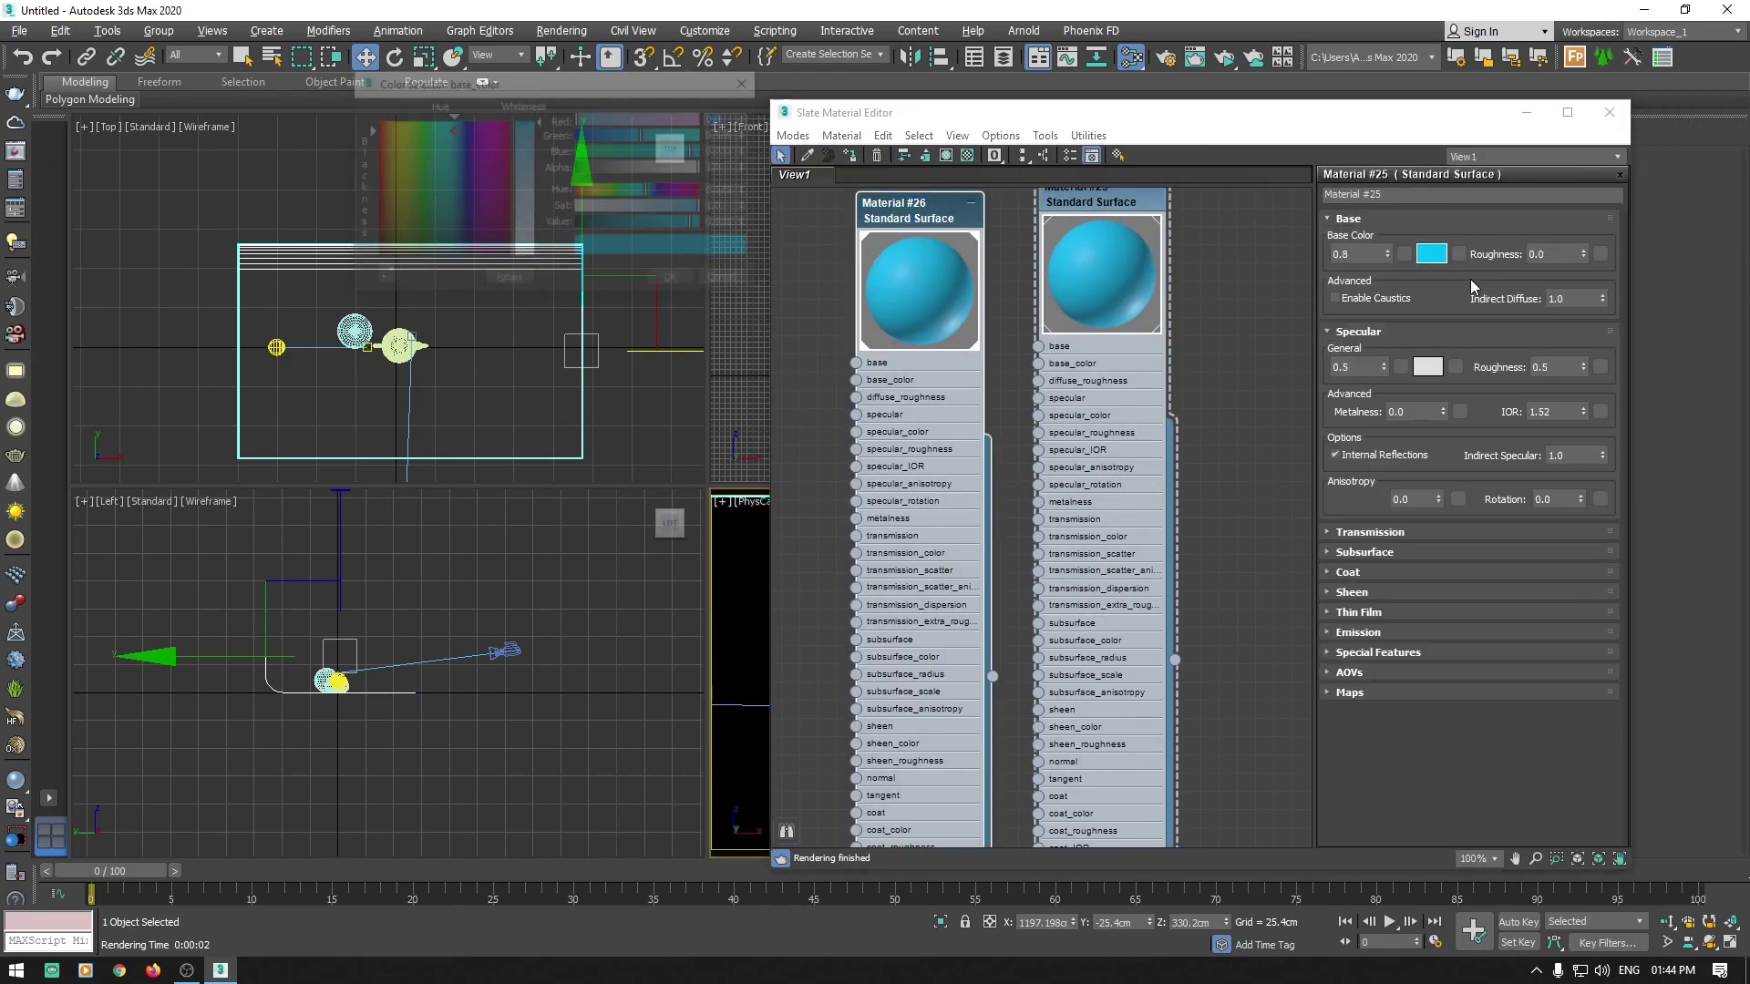
{"action": "left_click", "coordinate": [691, 282]}
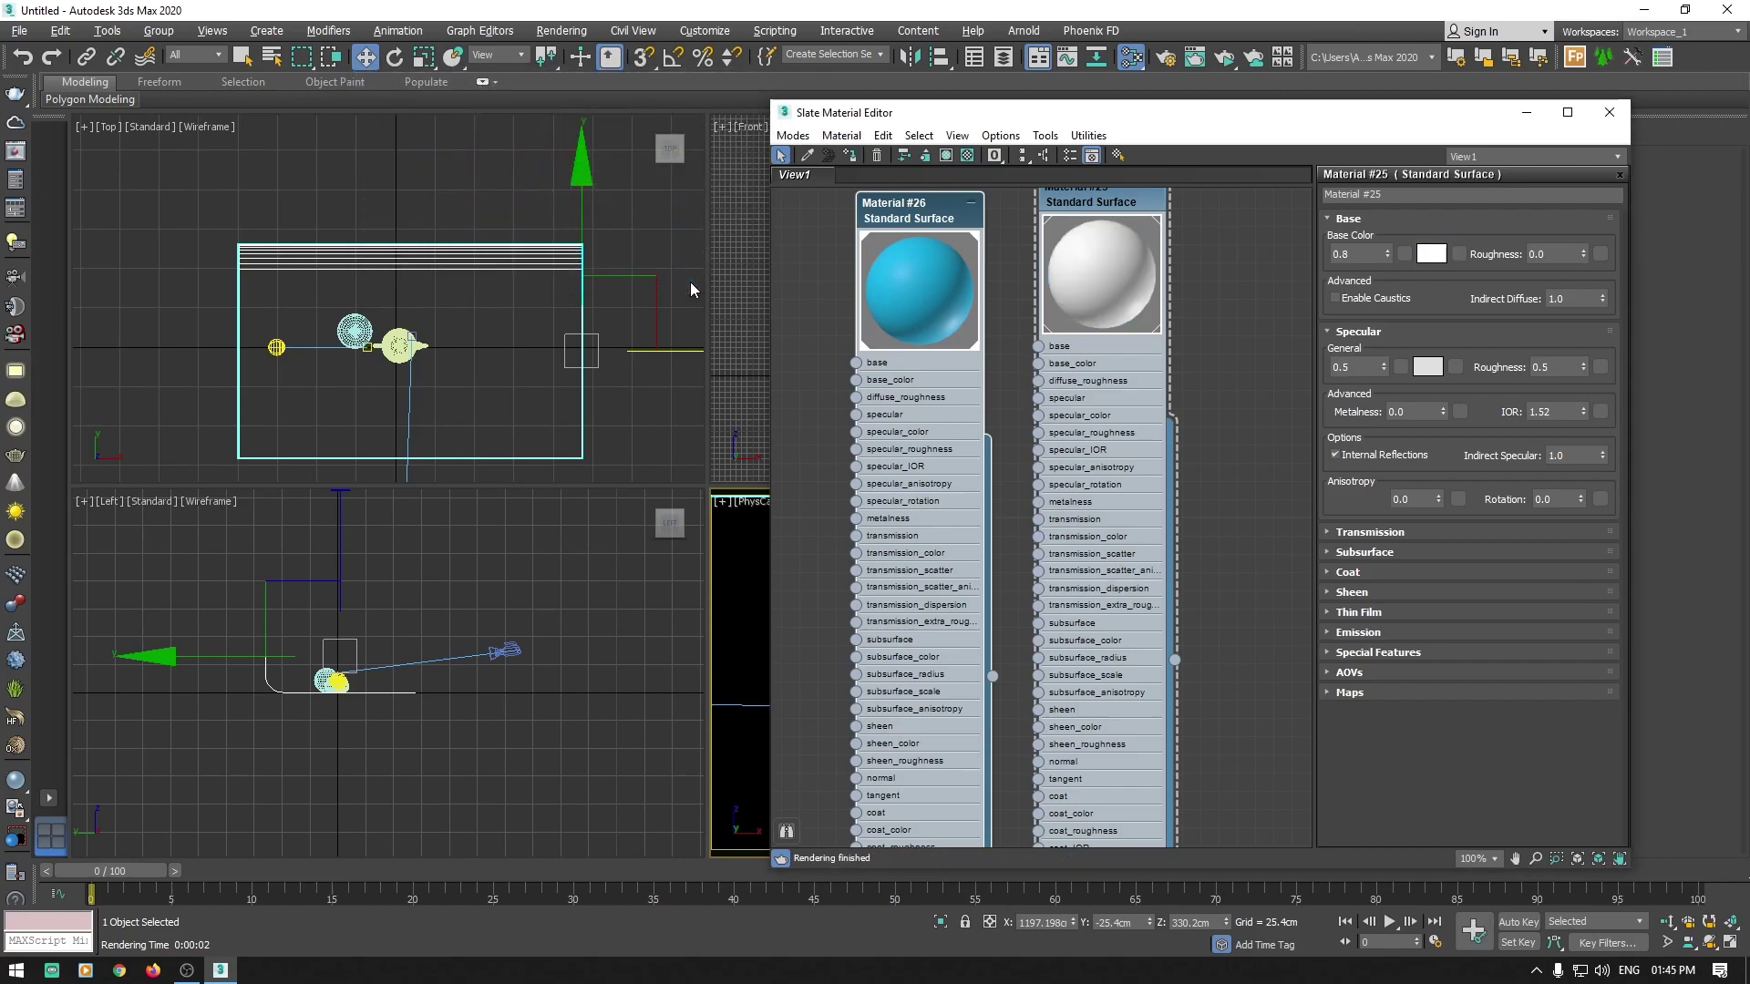
Step: Change Material #26's base colour from cyan to white and close the editor
{"action": "double_click", "coordinate": [912, 219]}
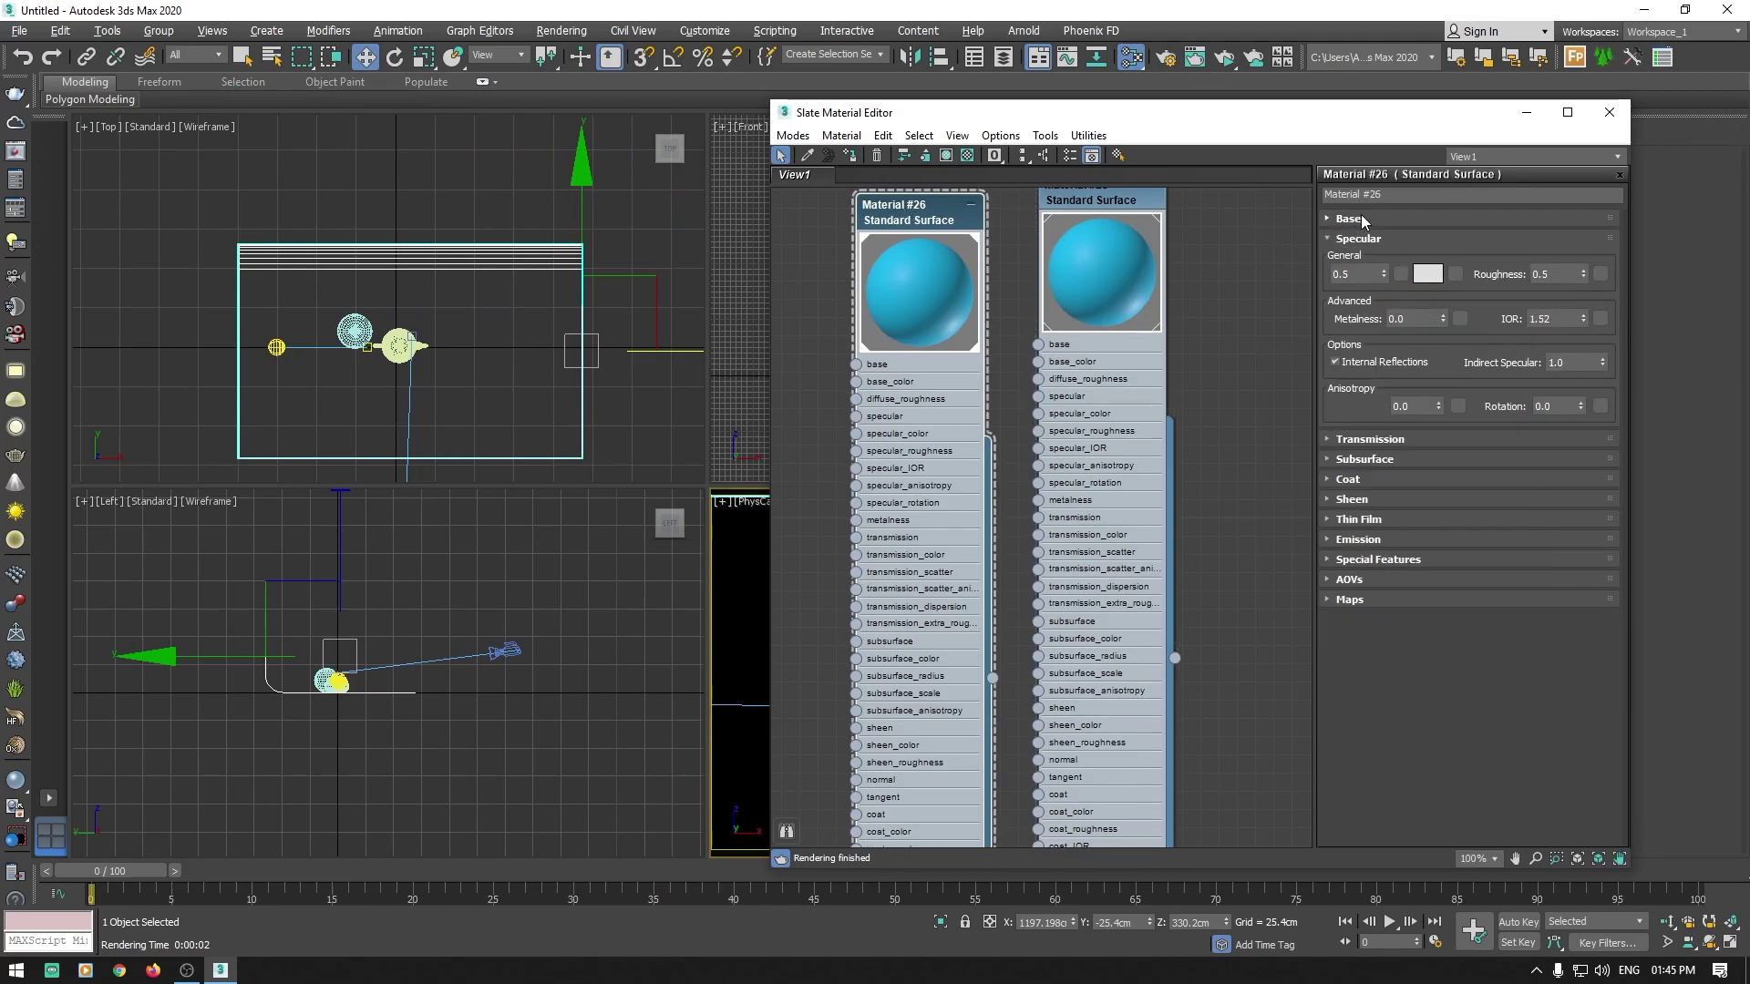
{"action": "left_click", "coordinate": [1347, 219]}
{"action": "left_click", "coordinate": [1431, 254]}
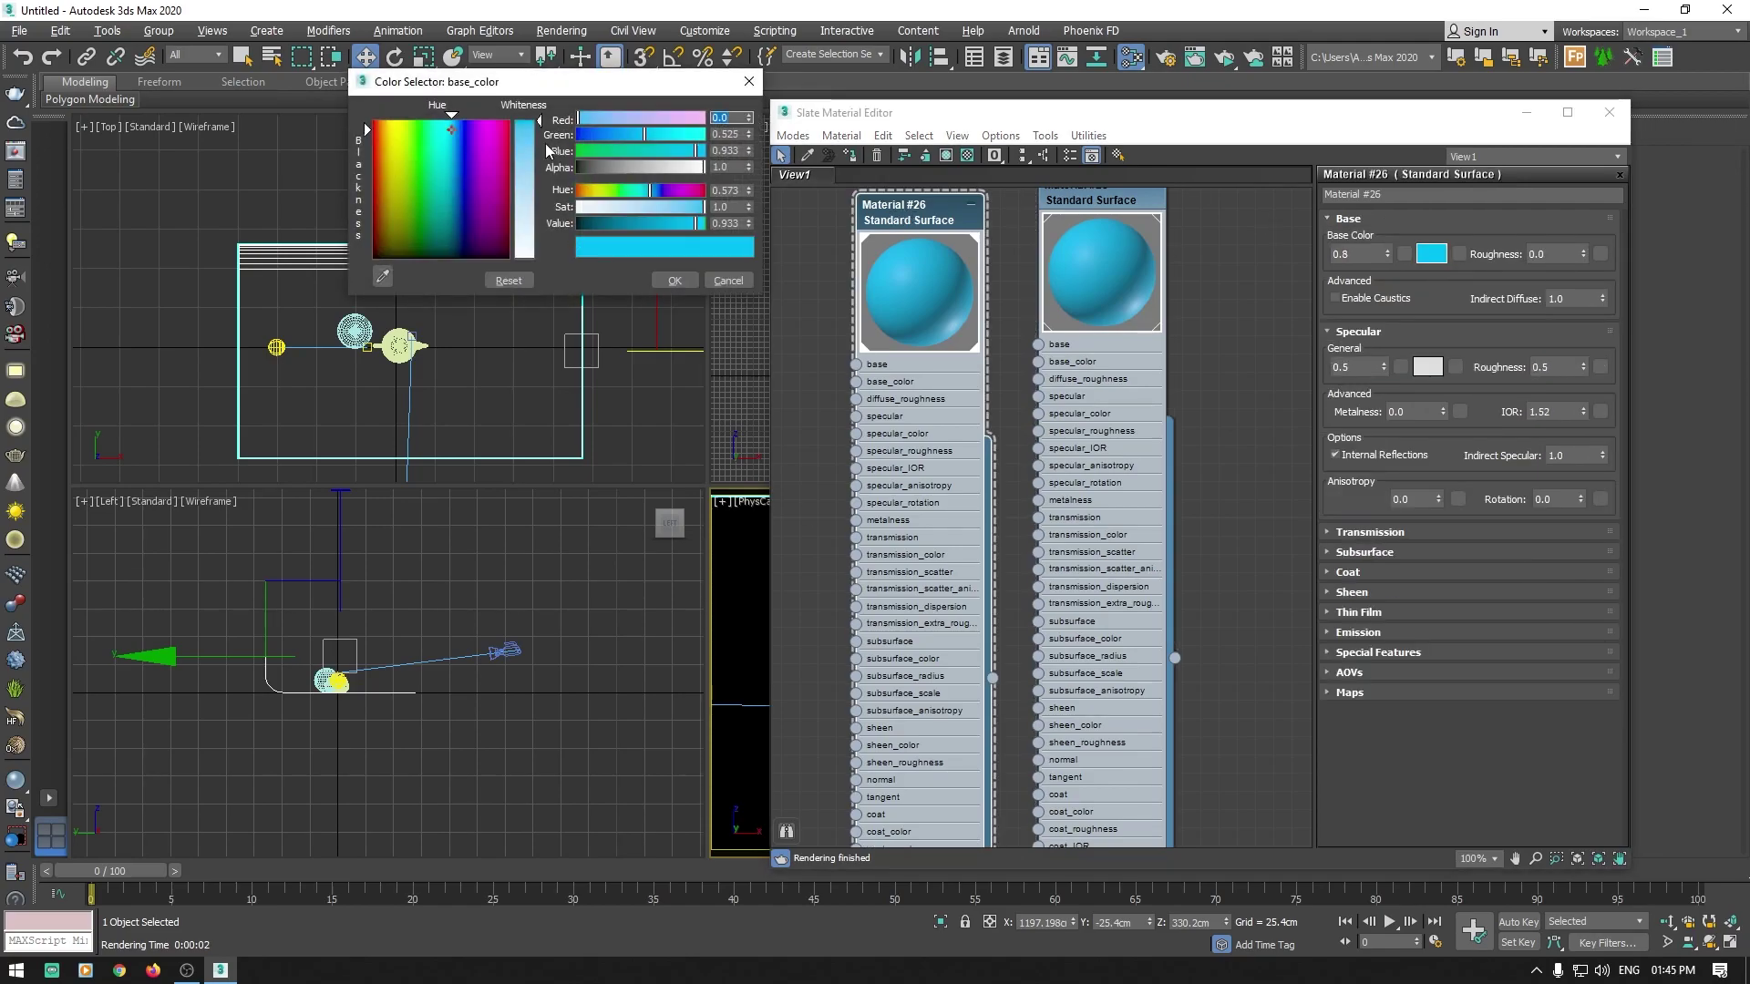
{"action": "left_click_drag", "start_coordinate": [537, 120], "coordinate": [538, 255]}
{"action": "left_click", "coordinate": [674, 280]}
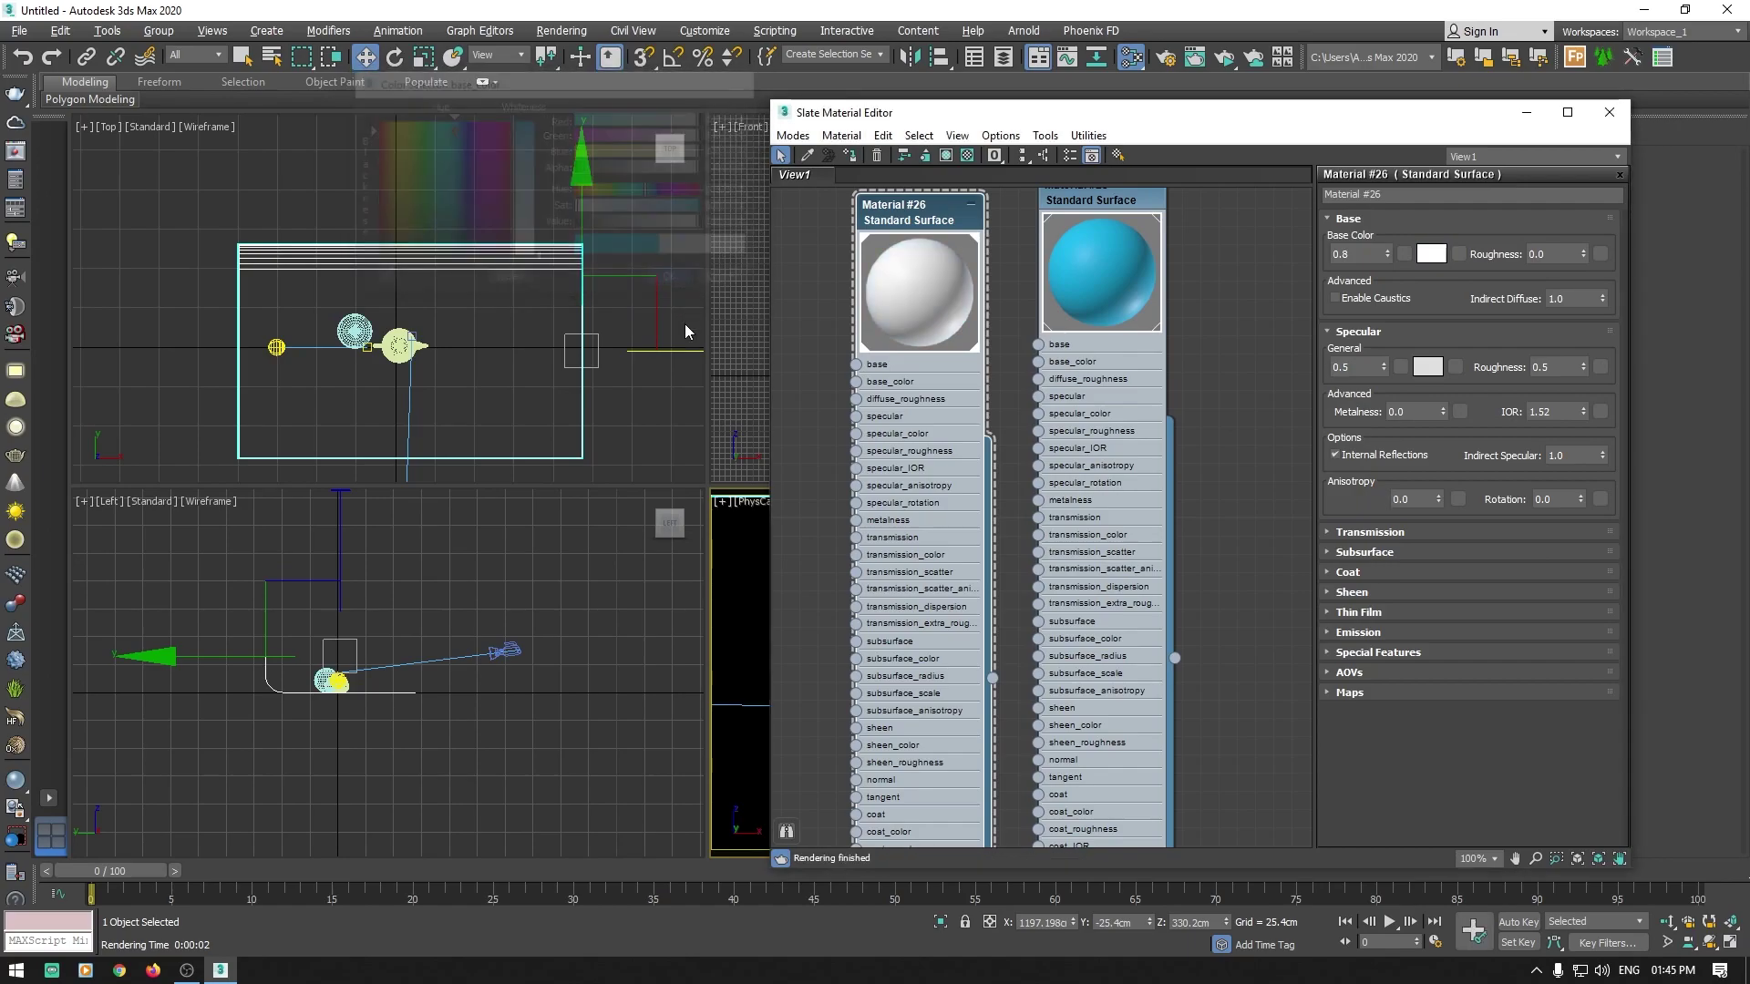
{"action": "left_click", "coordinate": [1608, 113]}
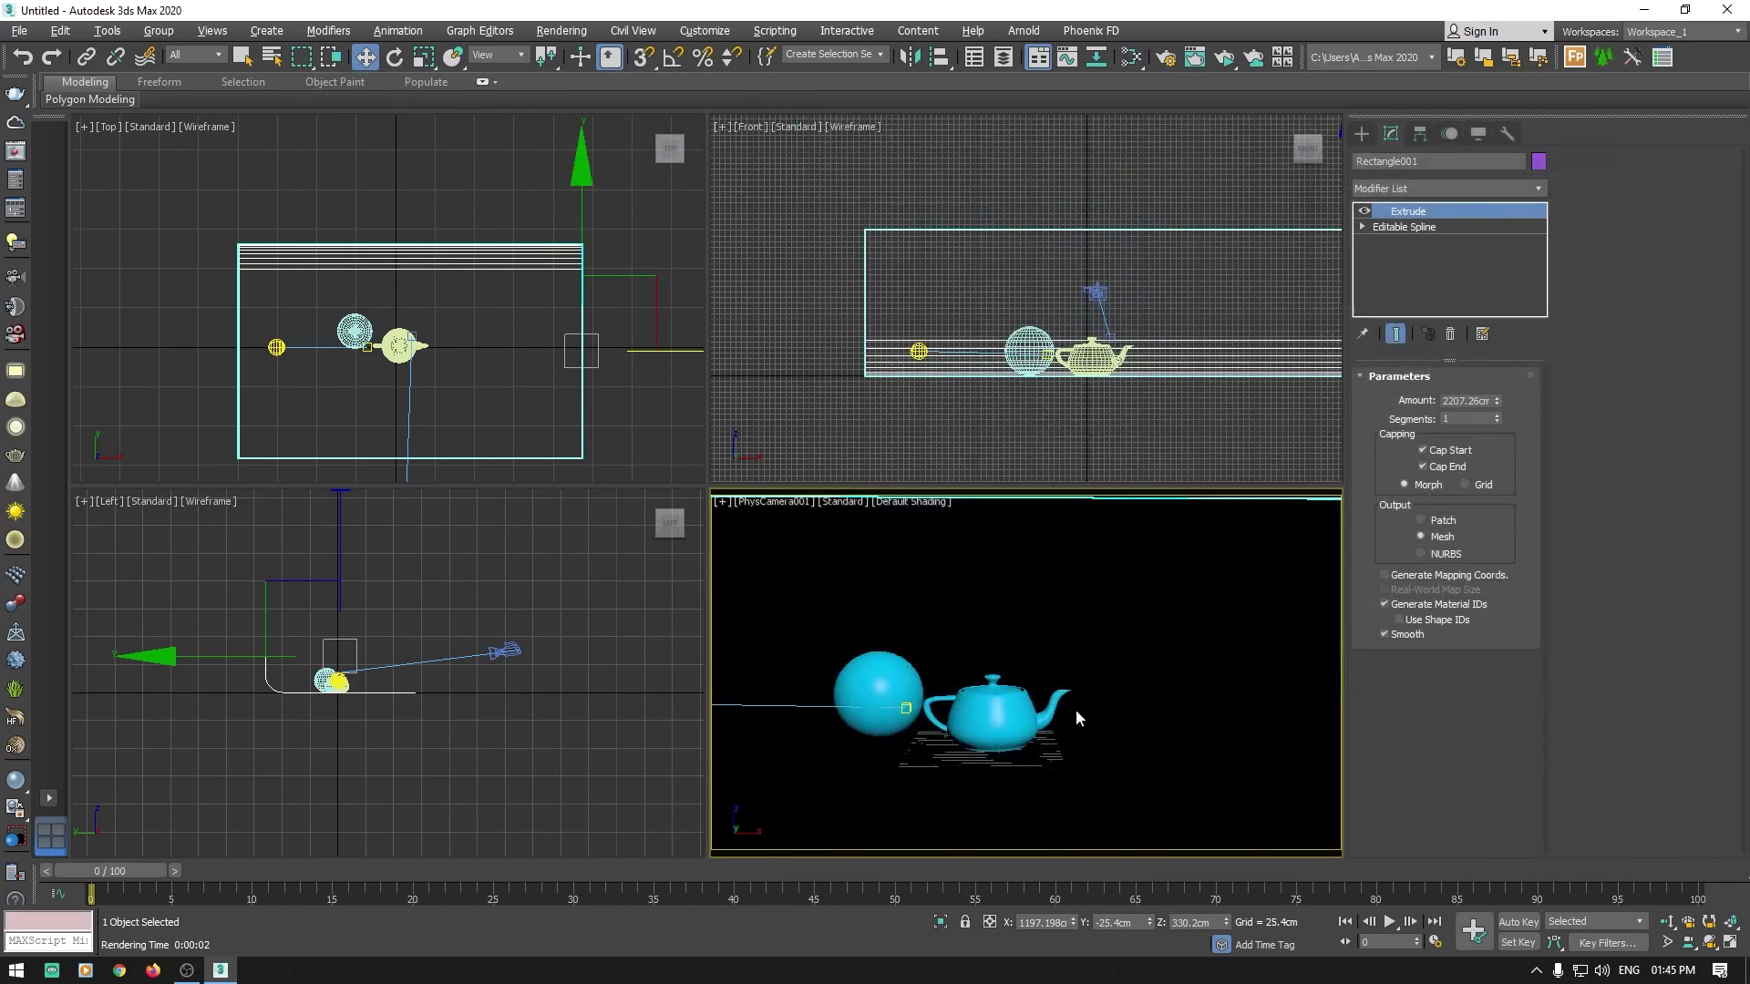
Step: Enlarge ArnoldLight001 to about 650 × 681 cm and clone copies to the right and overhead
{"action": "left_click", "coordinate": [276, 347]}
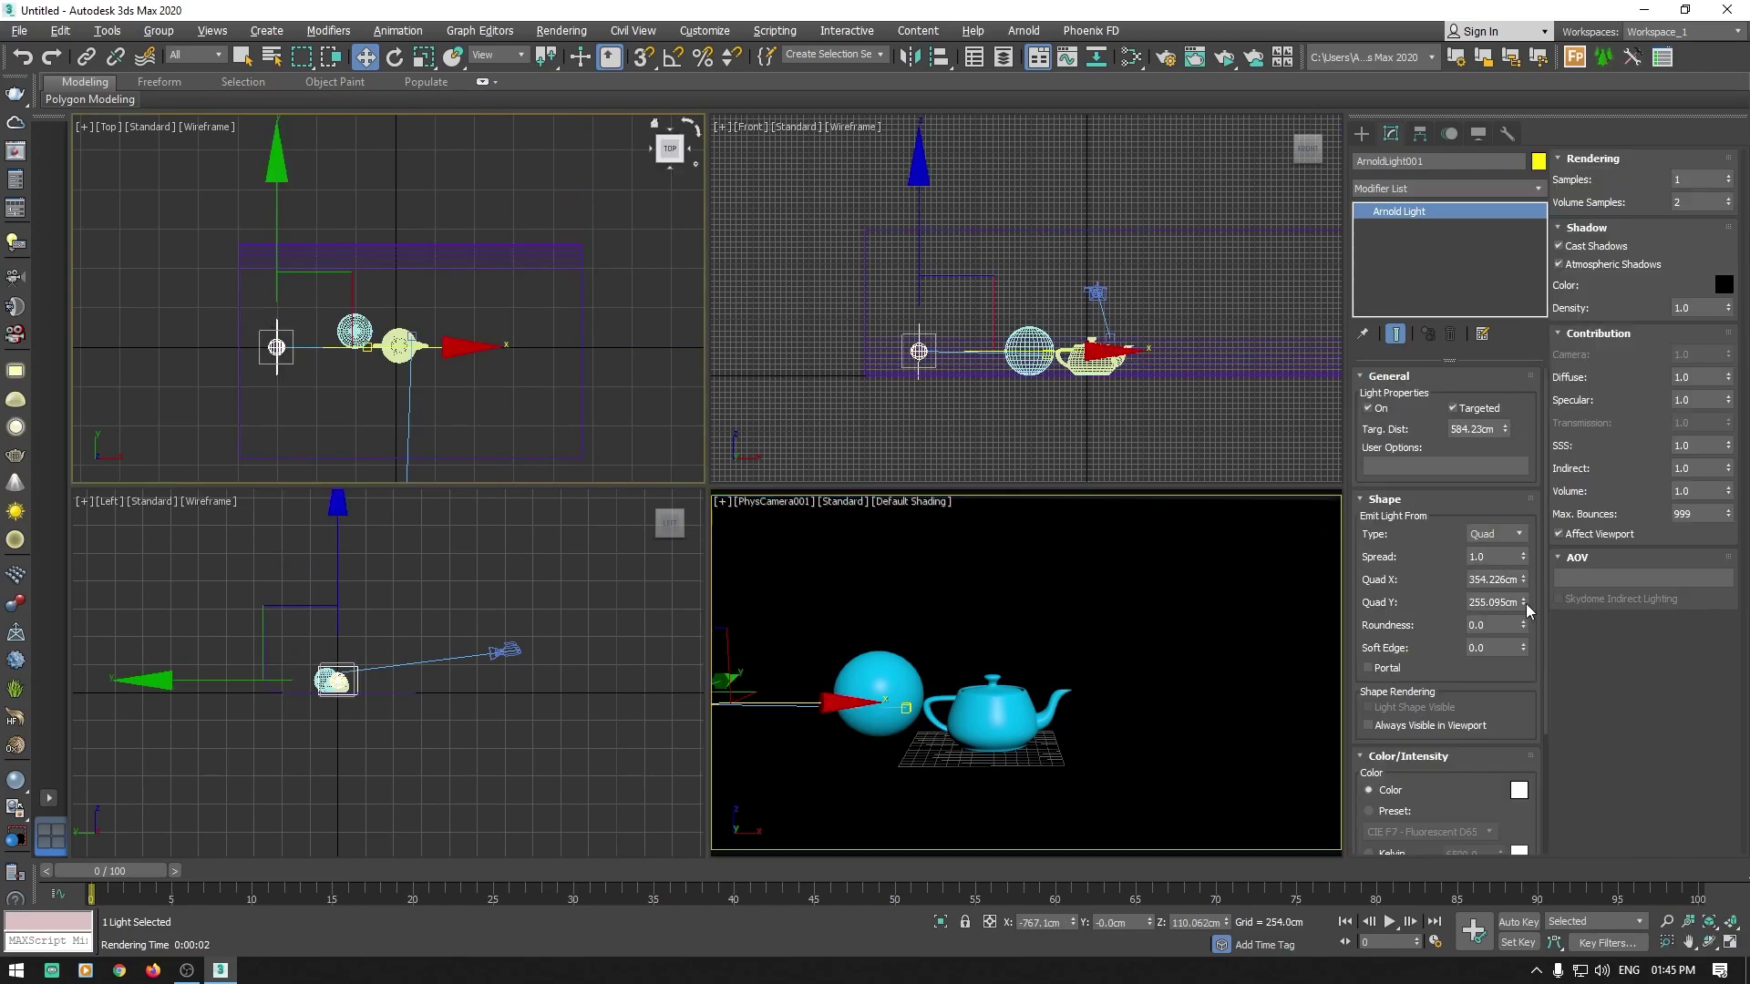
{"action": "left_click_drag", "start_coordinate": [1524, 586], "coordinate": [1528, 513]}
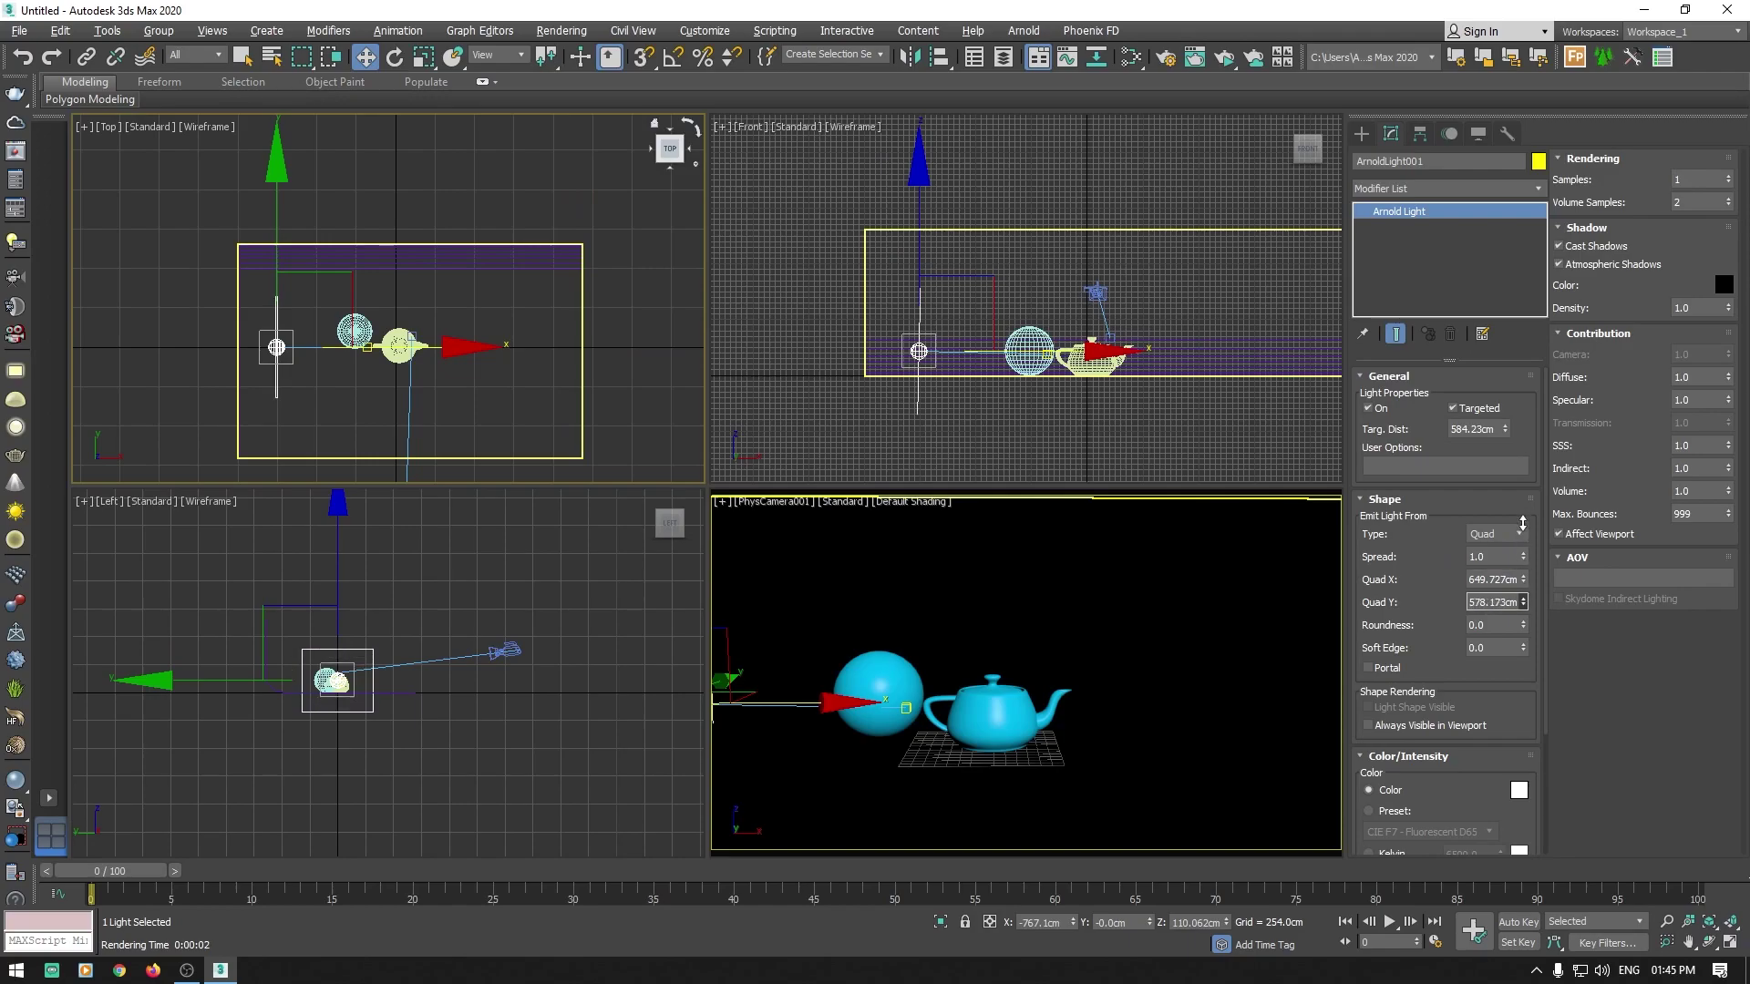
{"action": "left_click", "coordinate": [984, 280]}
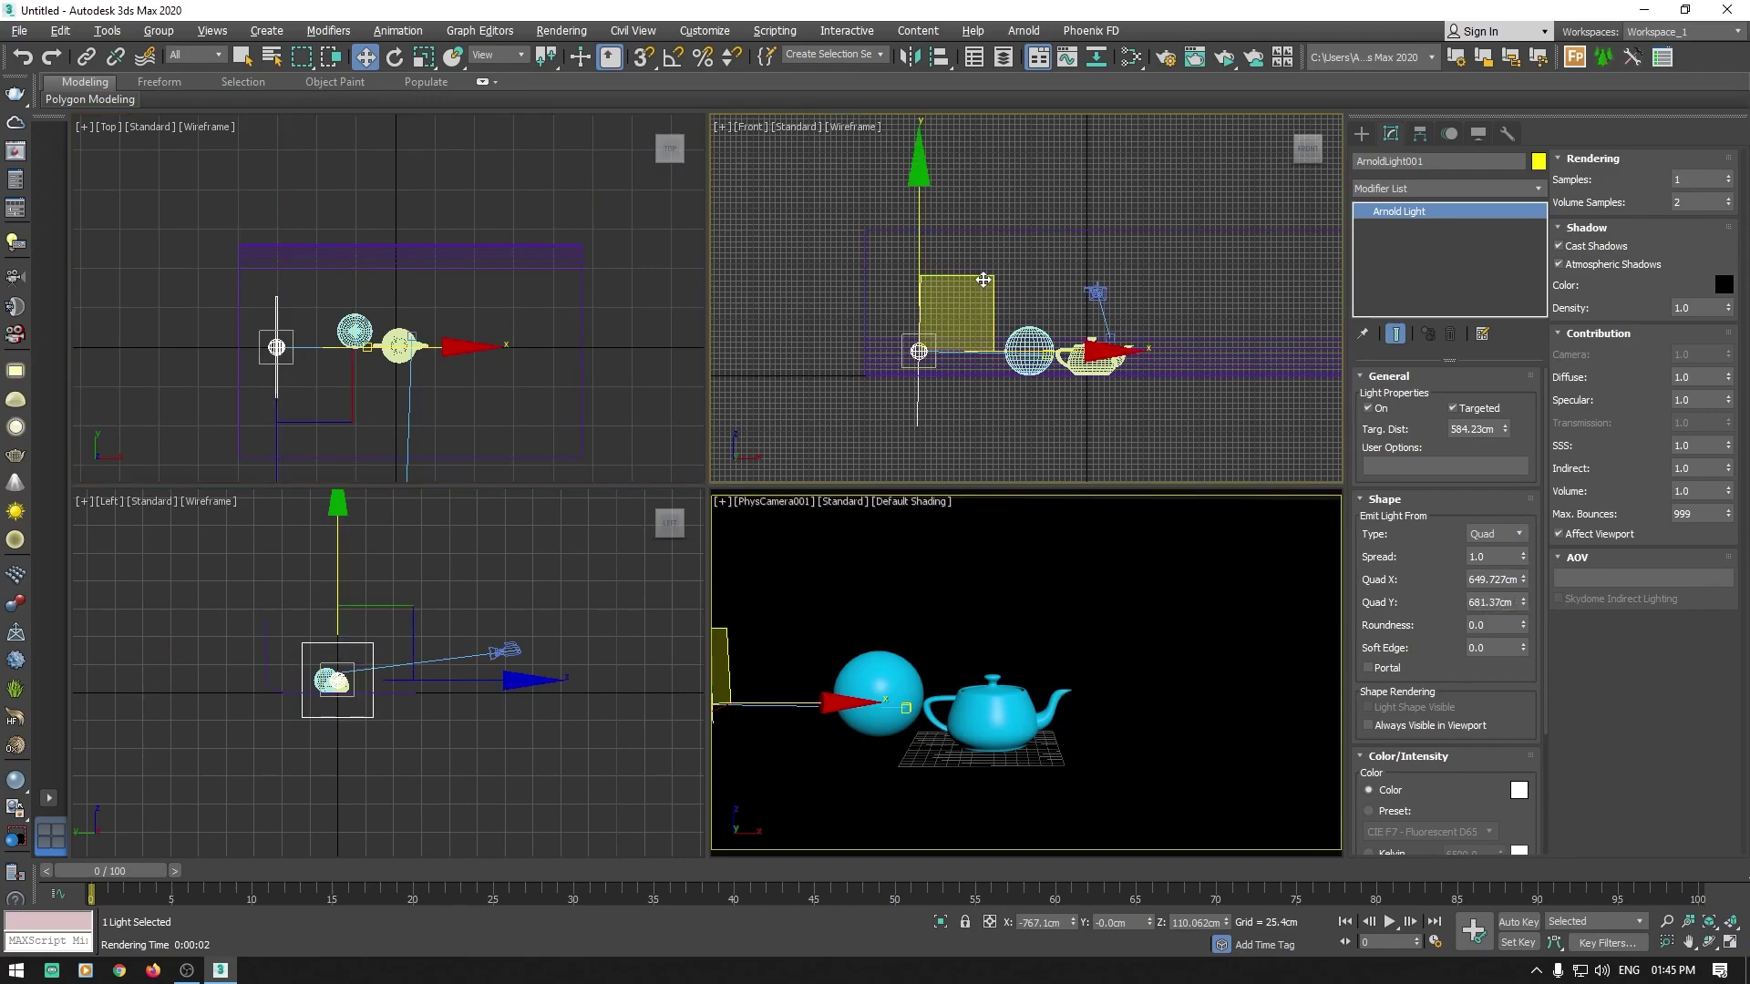
{"action": "mouse_move", "coordinate": [983, 279]}
{"action": "left_mouse_down", "text": "shift"}
{"action": "mouse_move", "coordinate": [1324, 260]}
{"action": "mouse_move", "coordinate": [1316, 282]}
{"action": "left_mouse_up", "text": "shift"}
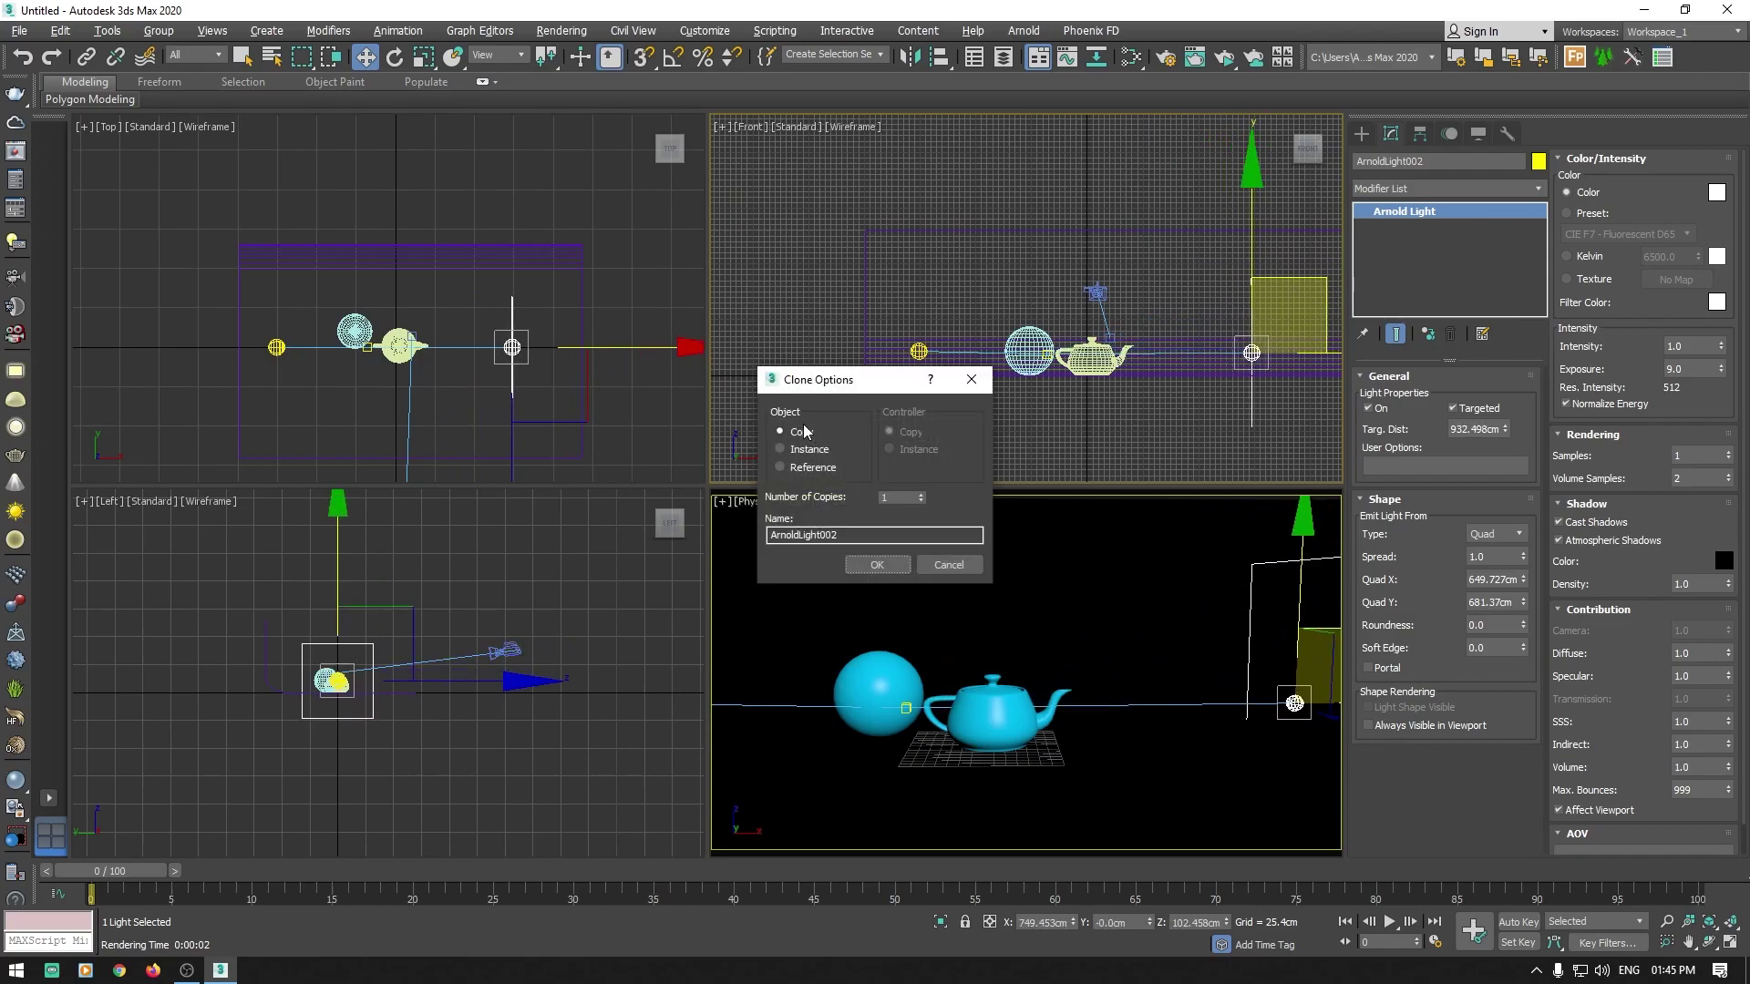
{"action": "left_click", "coordinate": [877, 564]}
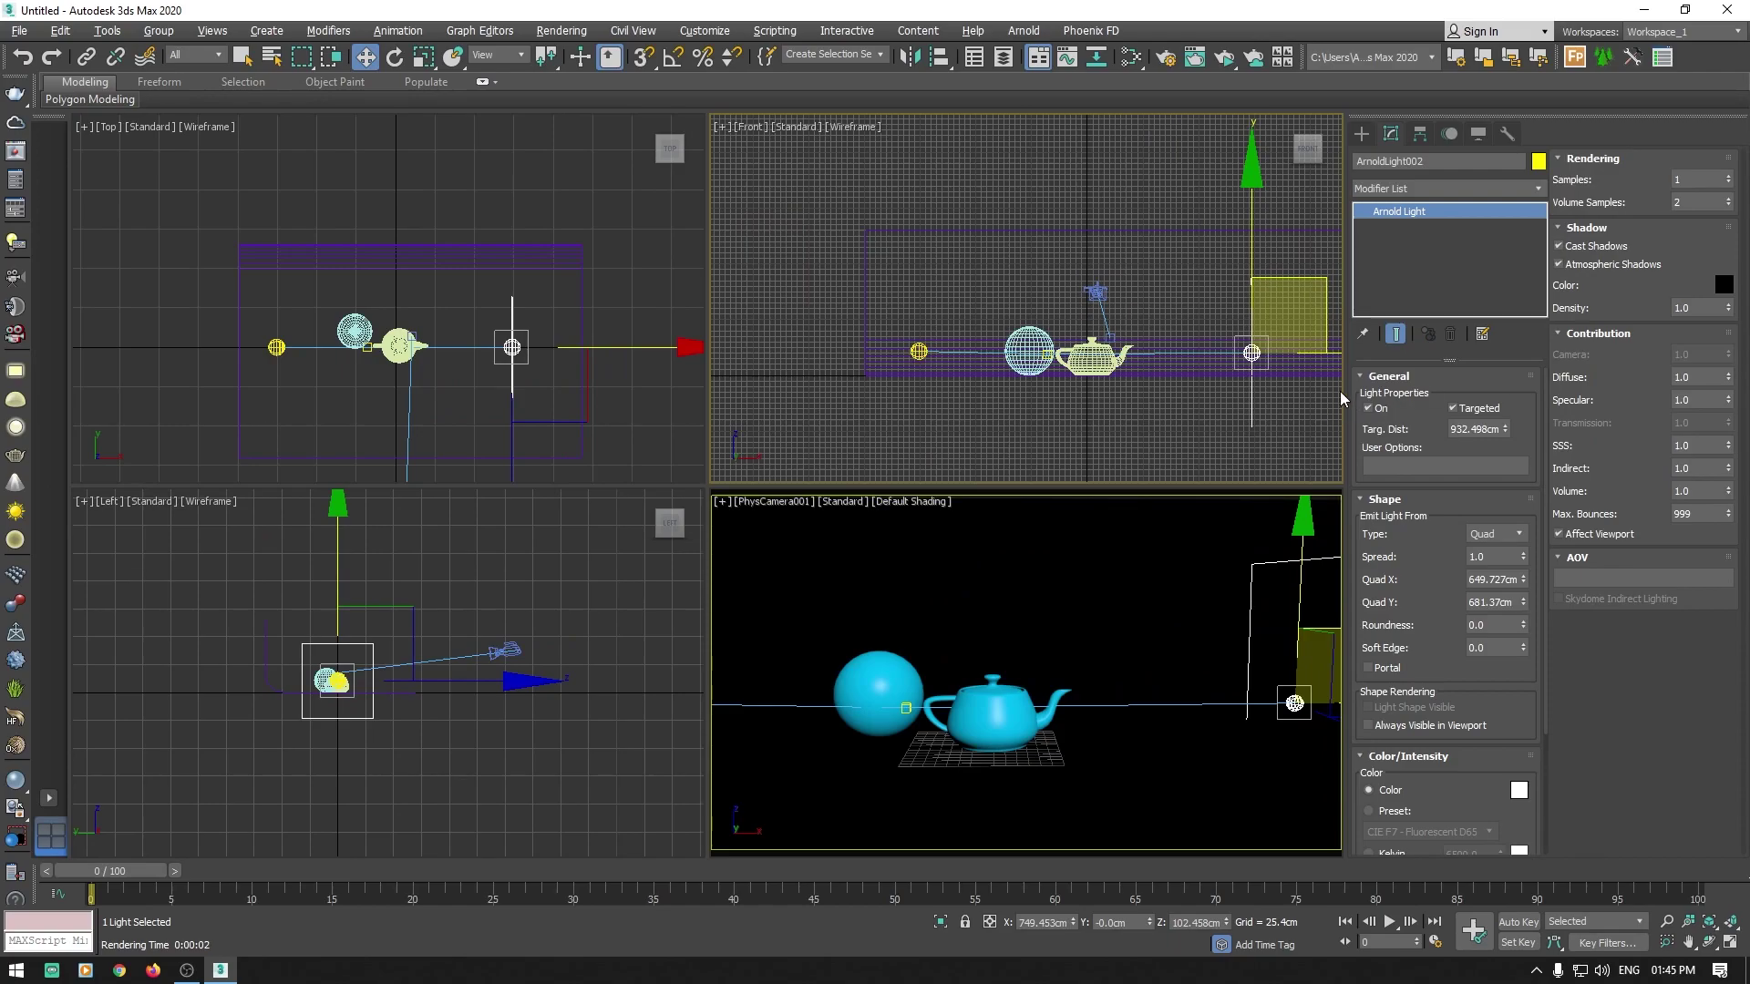
{"action": "left_click_drag", "start_coordinate": [1315, 318], "coordinate": [1111, 77], "text": "shift"}
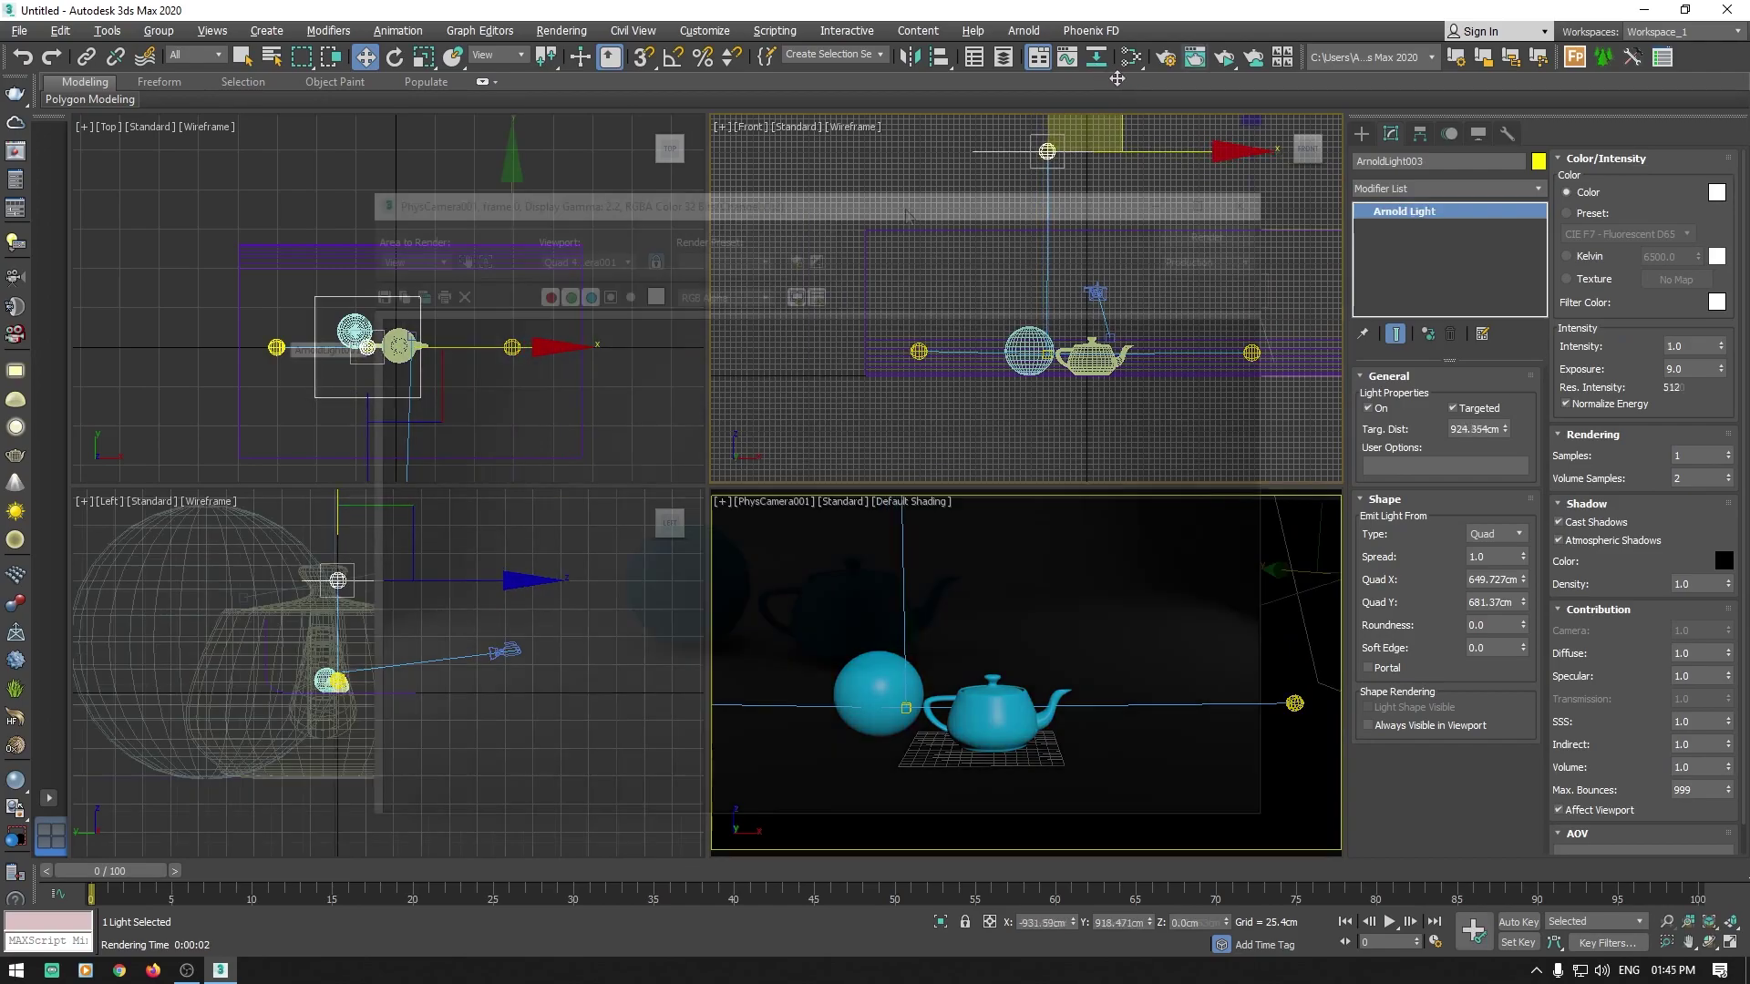
Step: Test-render through the camera and select the left quad light in the Top view
{"action": "key", "text": "shift+q"}
{"action": "middle_click_drag", "start_coordinate": [487, 397], "coordinate": [379, 362]}
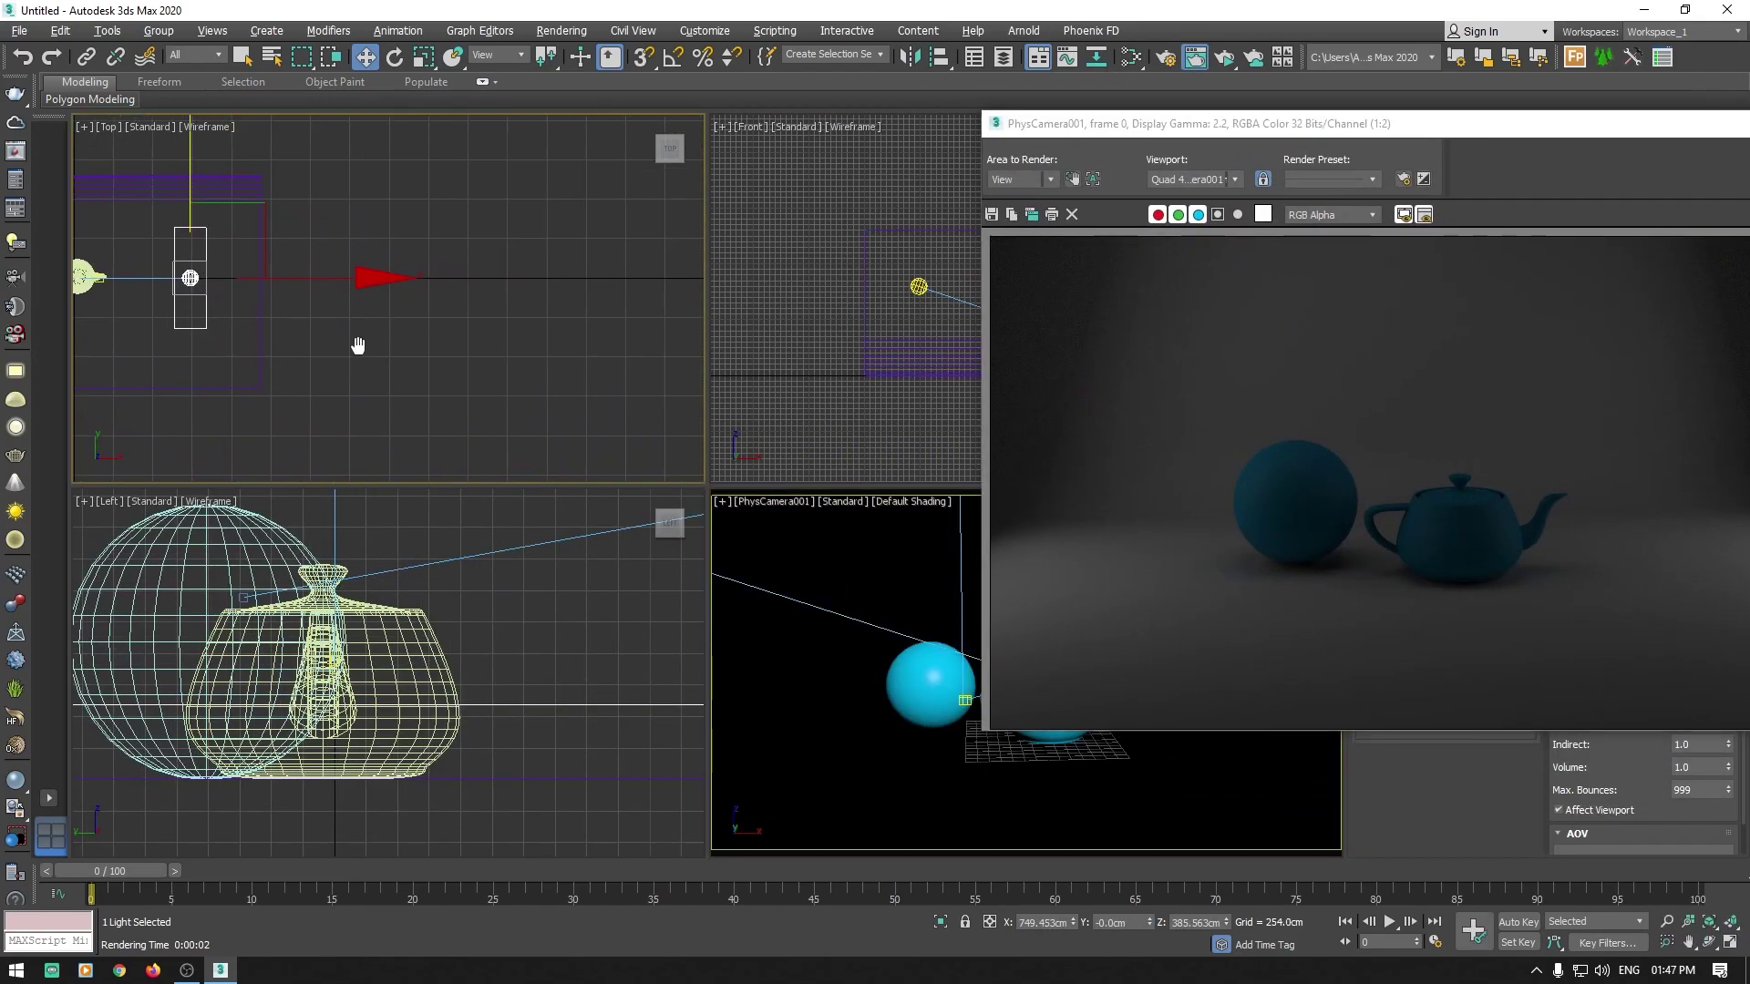
{"action": "left_click", "coordinate": [379, 362]}
{"action": "left_click", "coordinate": [260, 313]}
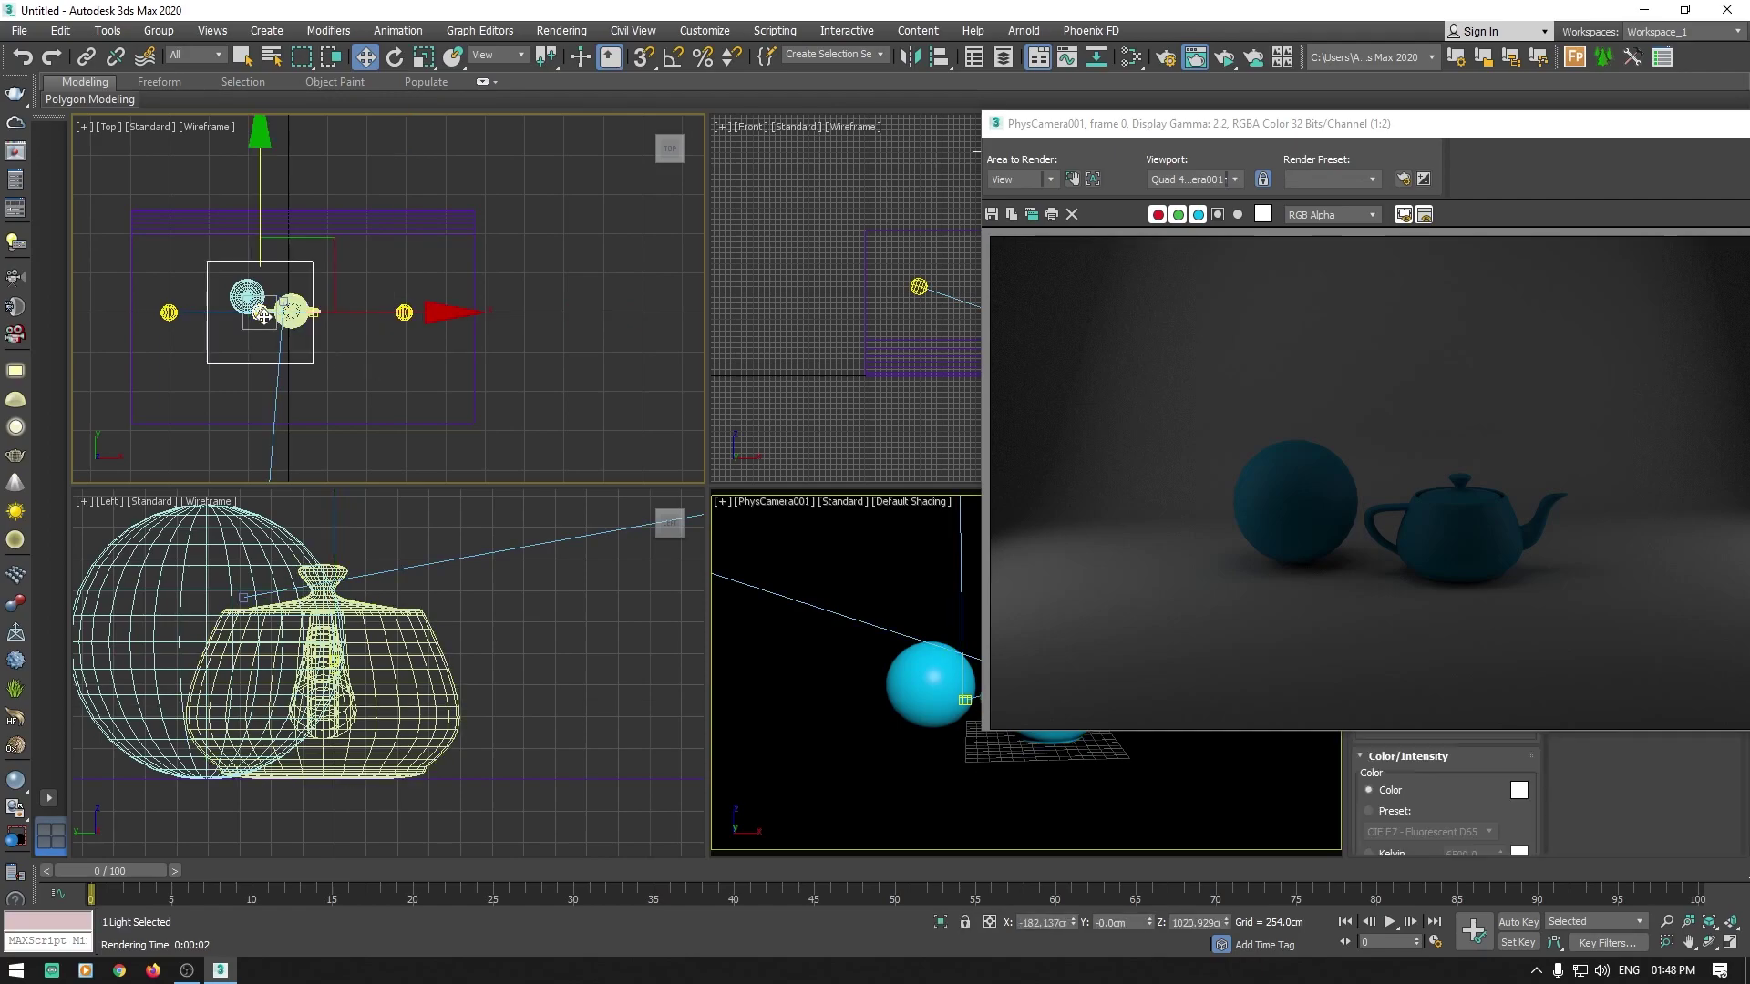
{"action": "left_click_drag", "start_coordinate": [1382, 134], "coordinate": [1649, 386]}
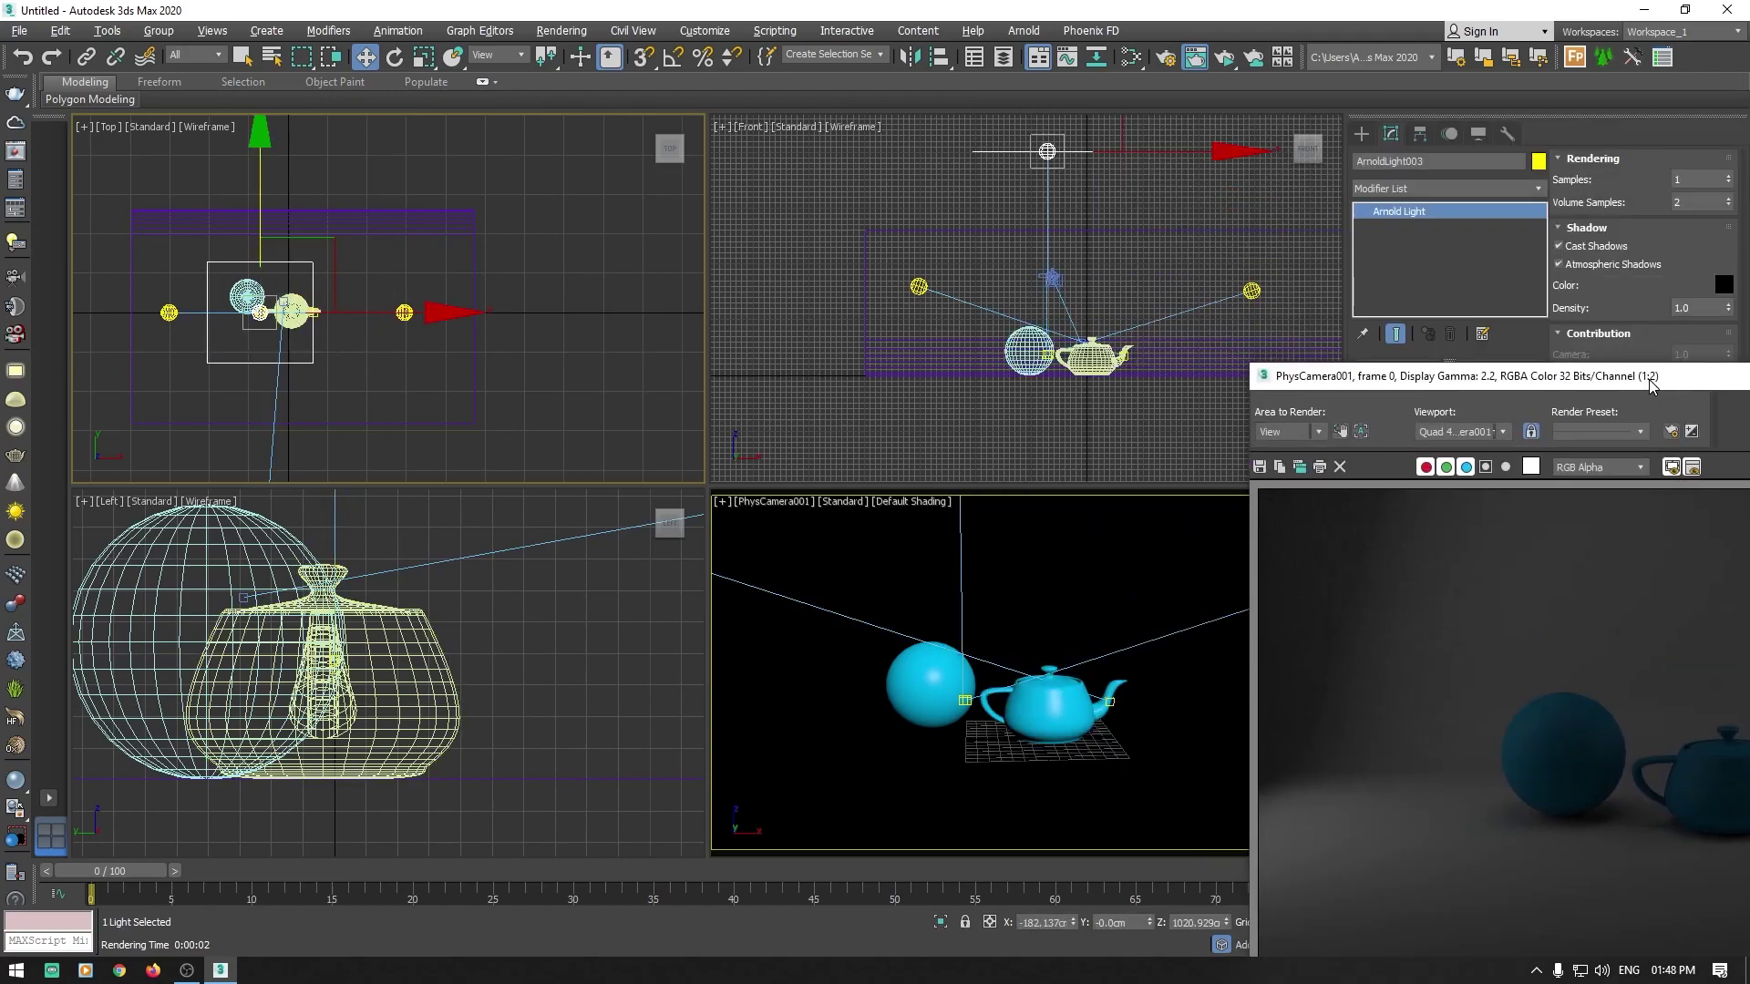
{"action": "middle_click_drag", "start_coordinate": [587, 317], "coordinate": [618, 313]}
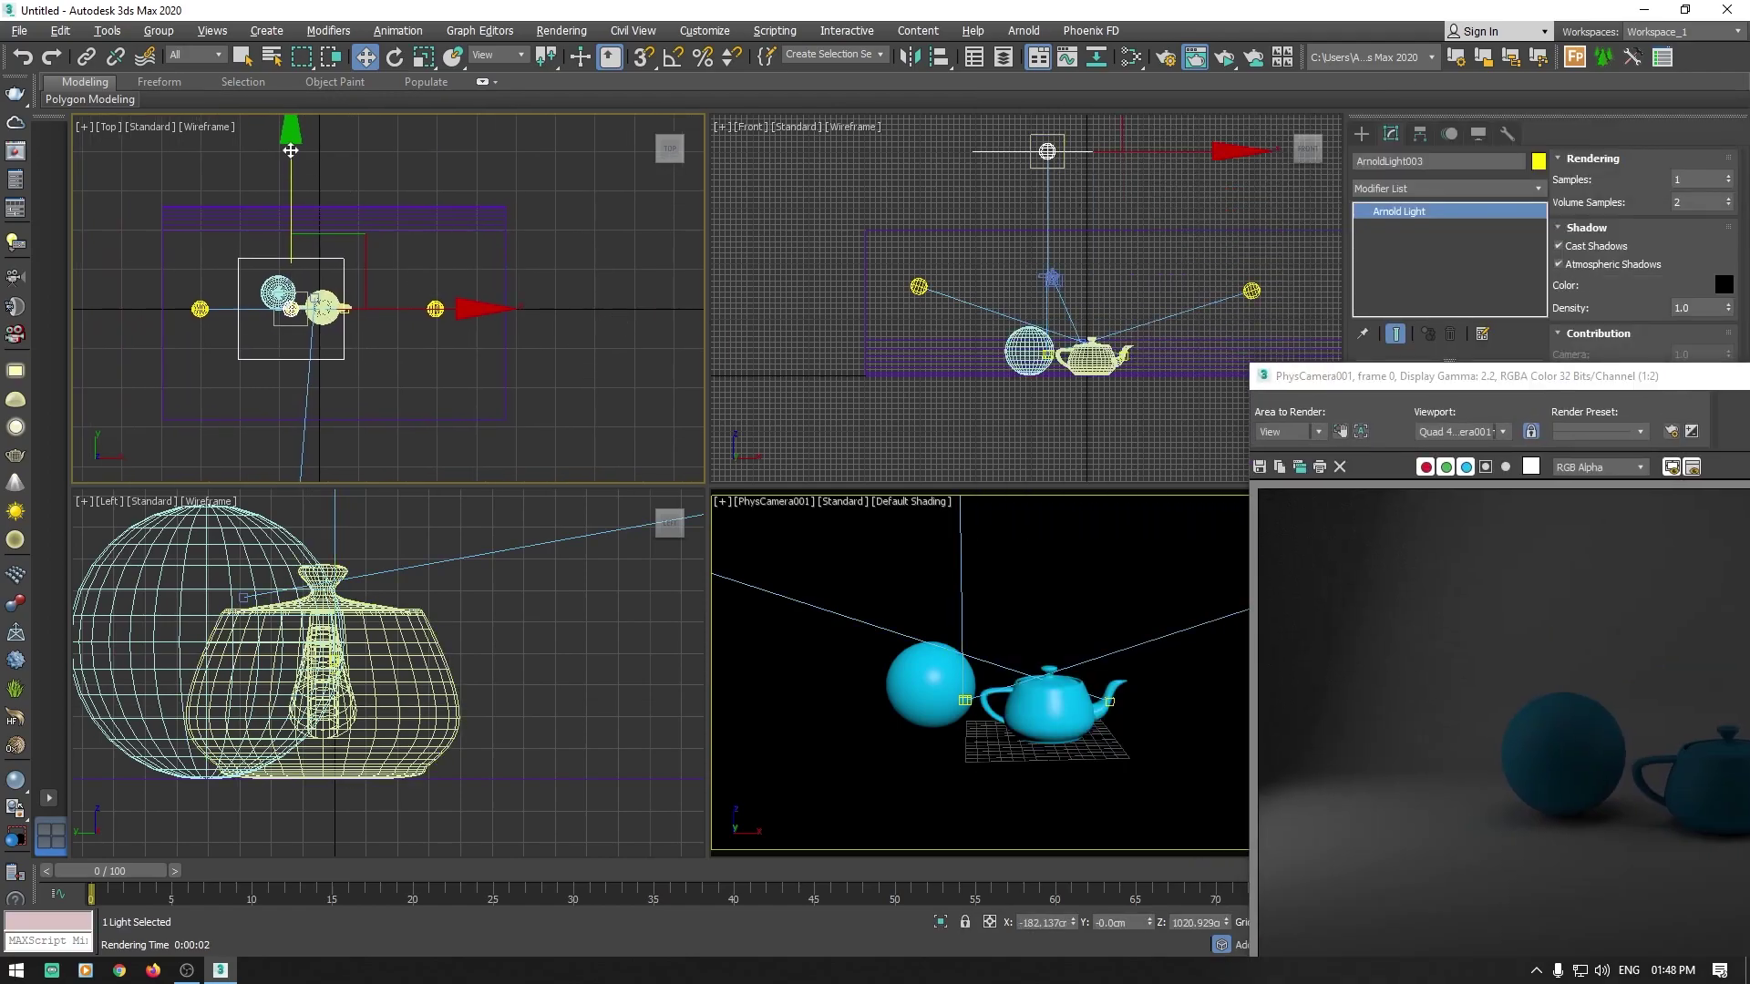
Step: Clone the light as ArnoldLight004 toward the camera and lower it in the Front view
{"action": "left_click_drag", "start_coordinate": [290, 300], "coordinate": [312, 370], "text": "shift"}
{"action": "left_click", "coordinate": [877, 564]}
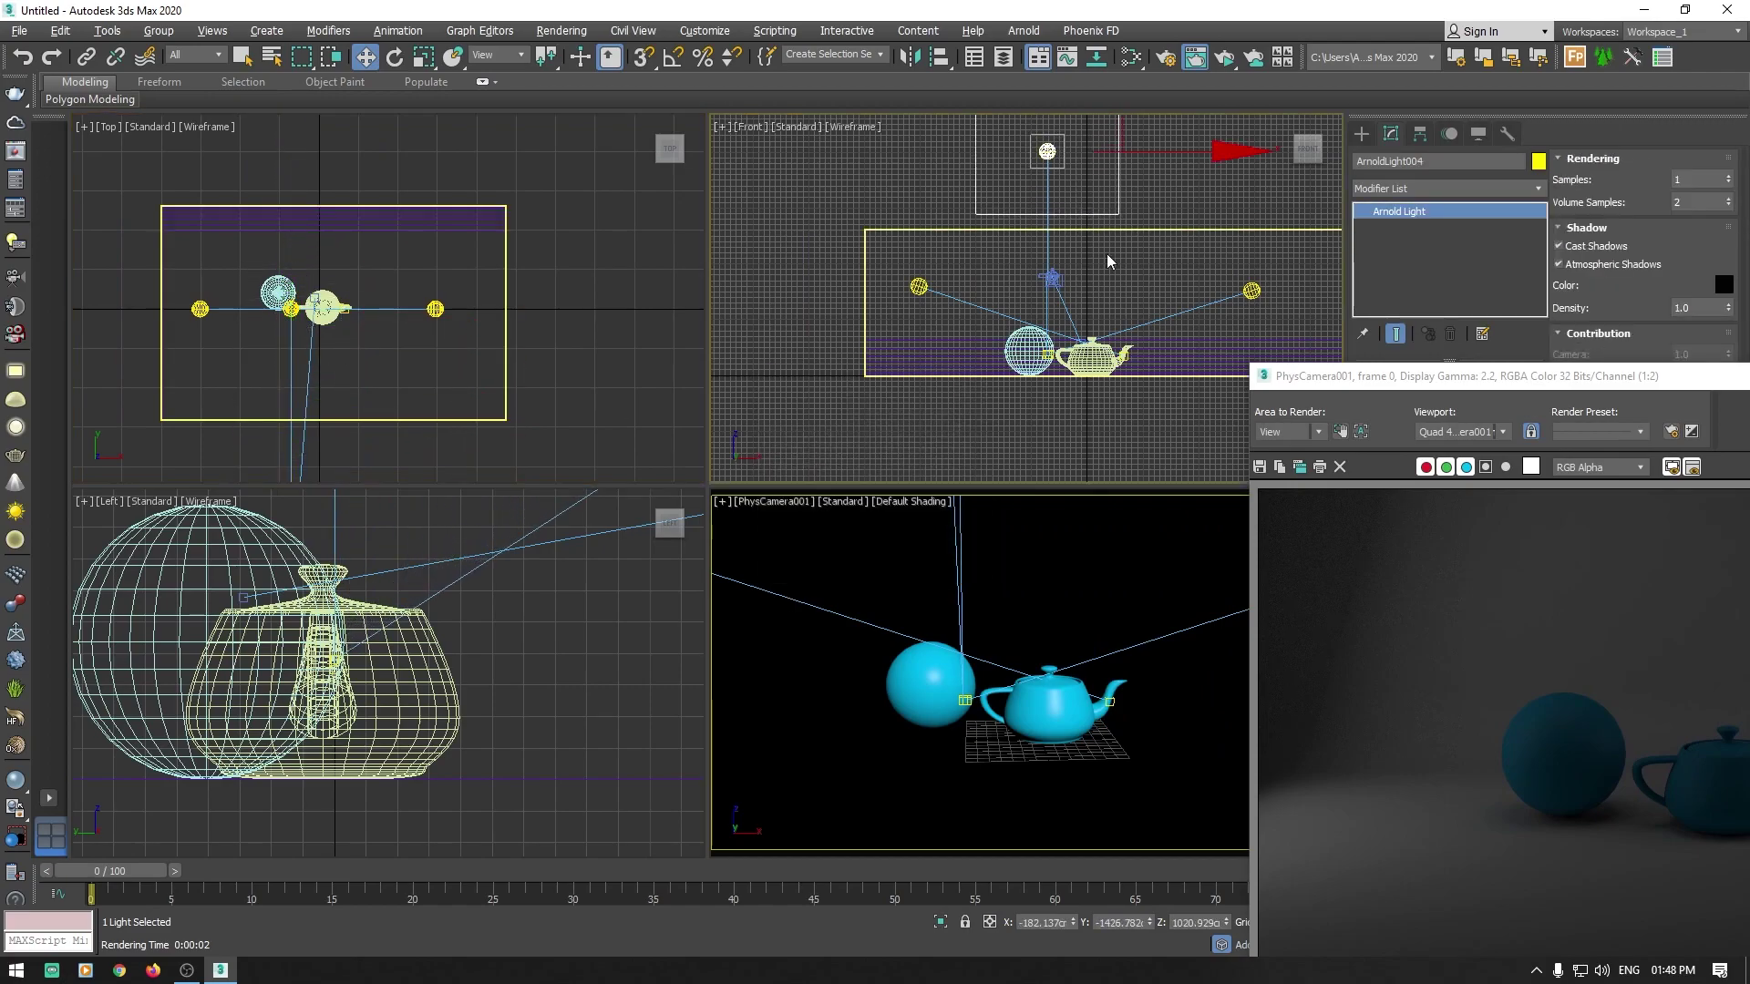
{"action": "middle_click_drag", "start_coordinate": [1066, 228], "coordinate": [1041, 325]}
{"action": "mouse_move", "coordinate": [1049, 148]}
{"action": "left_mouse_down"}
{"action": "mouse_move", "coordinate": [1048, 270]}
{"action": "mouse_move", "coordinate": [1095, 258]}
{"action": "left_mouse_up"}
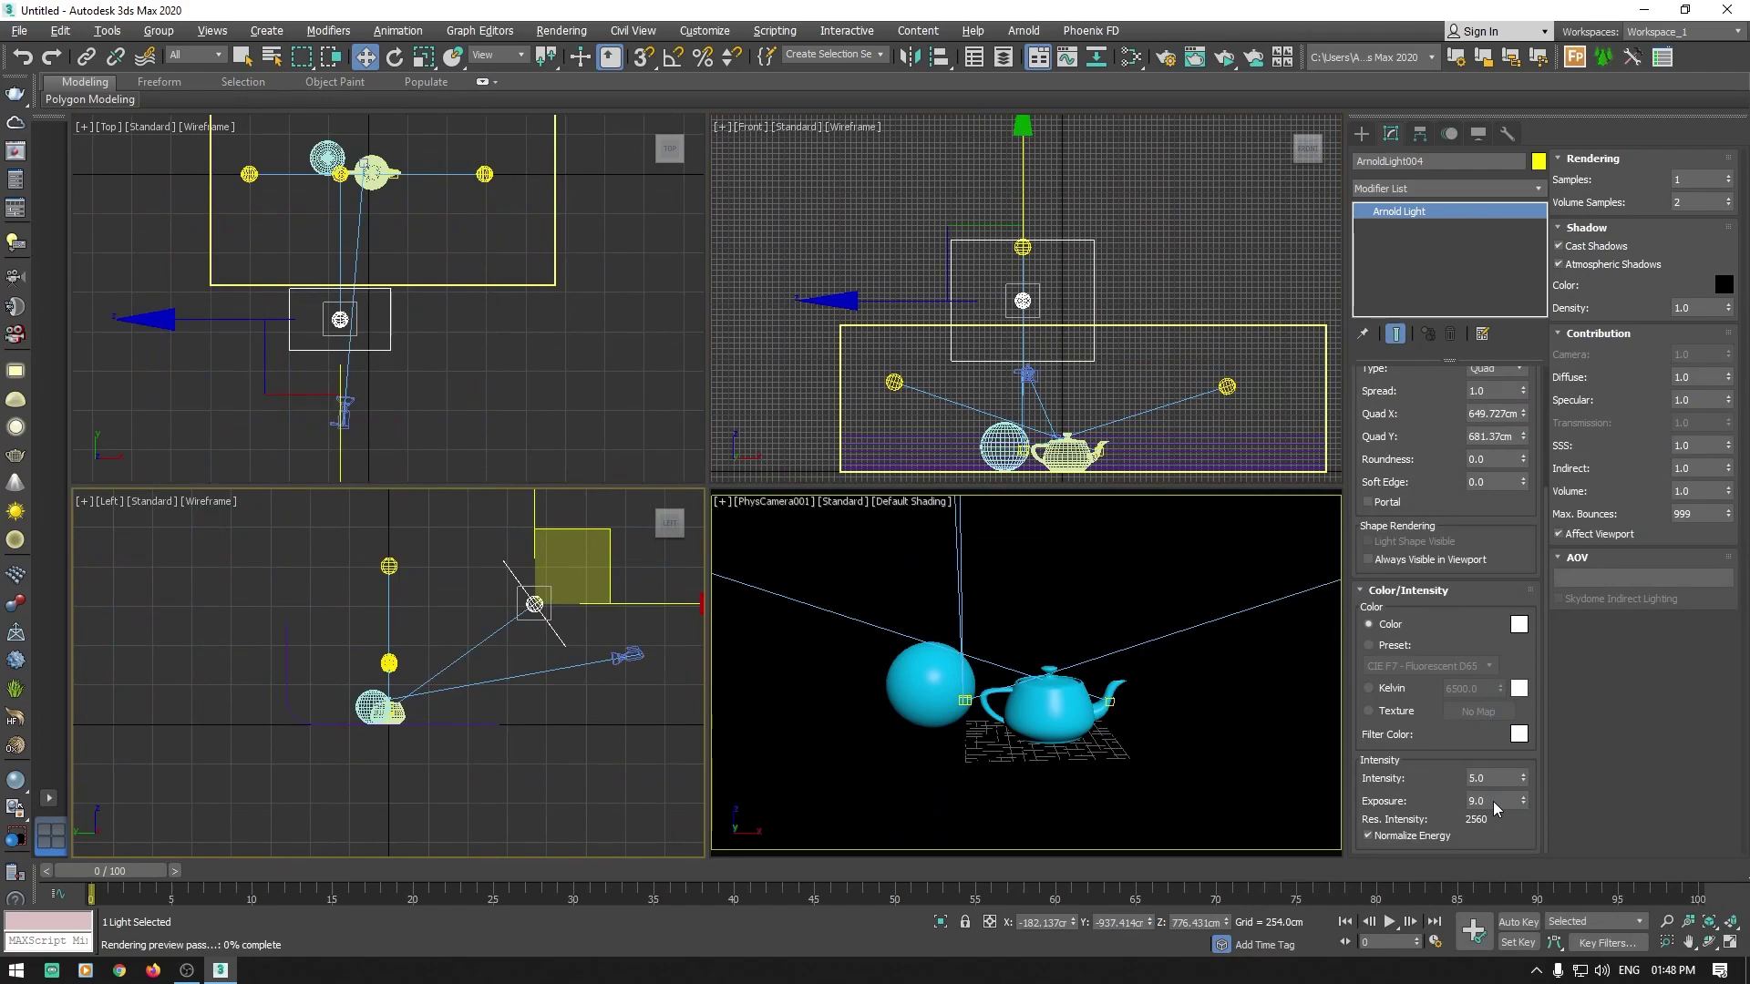
Step: Set ArnoldLight004's exposure to 13, checking the result in an ActiveShade preview
{"action": "double_click", "coordinate": [1496, 802]}
{"action": "type", "text": "16"}
{"action": "key", "text": "Return"}
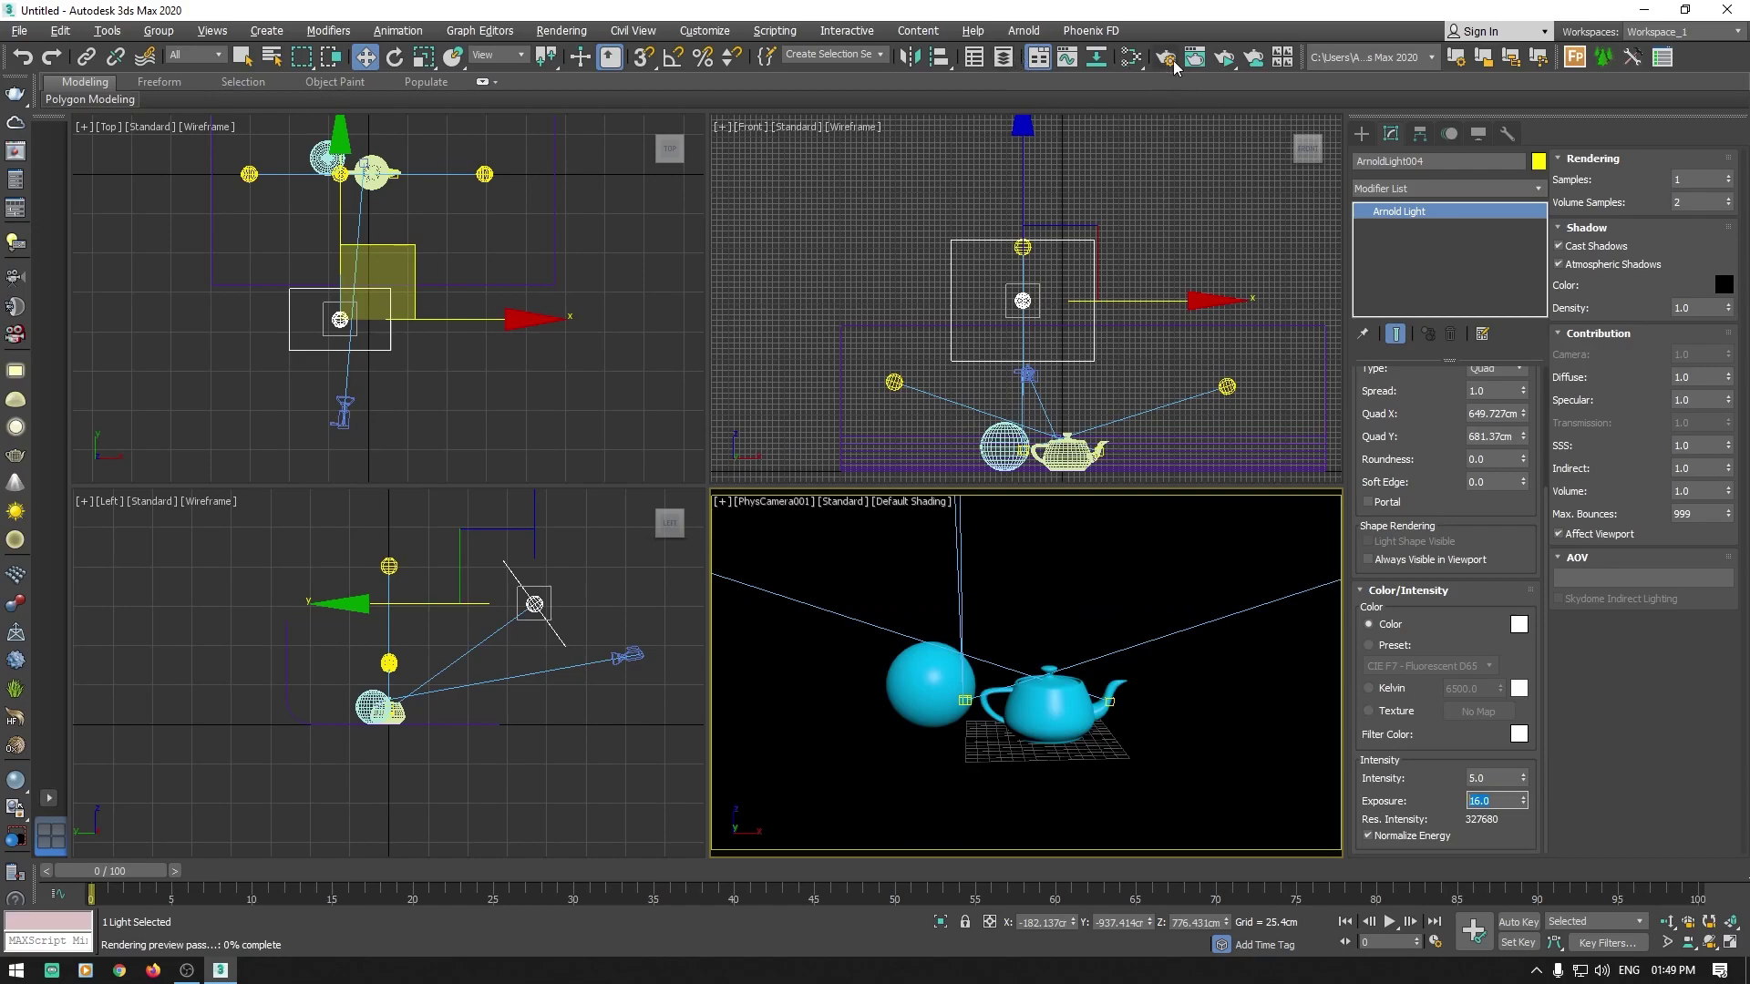
{"action": "left_click", "coordinate": [1166, 59]}
{"action": "left_click", "coordinate": [1114, 128]}
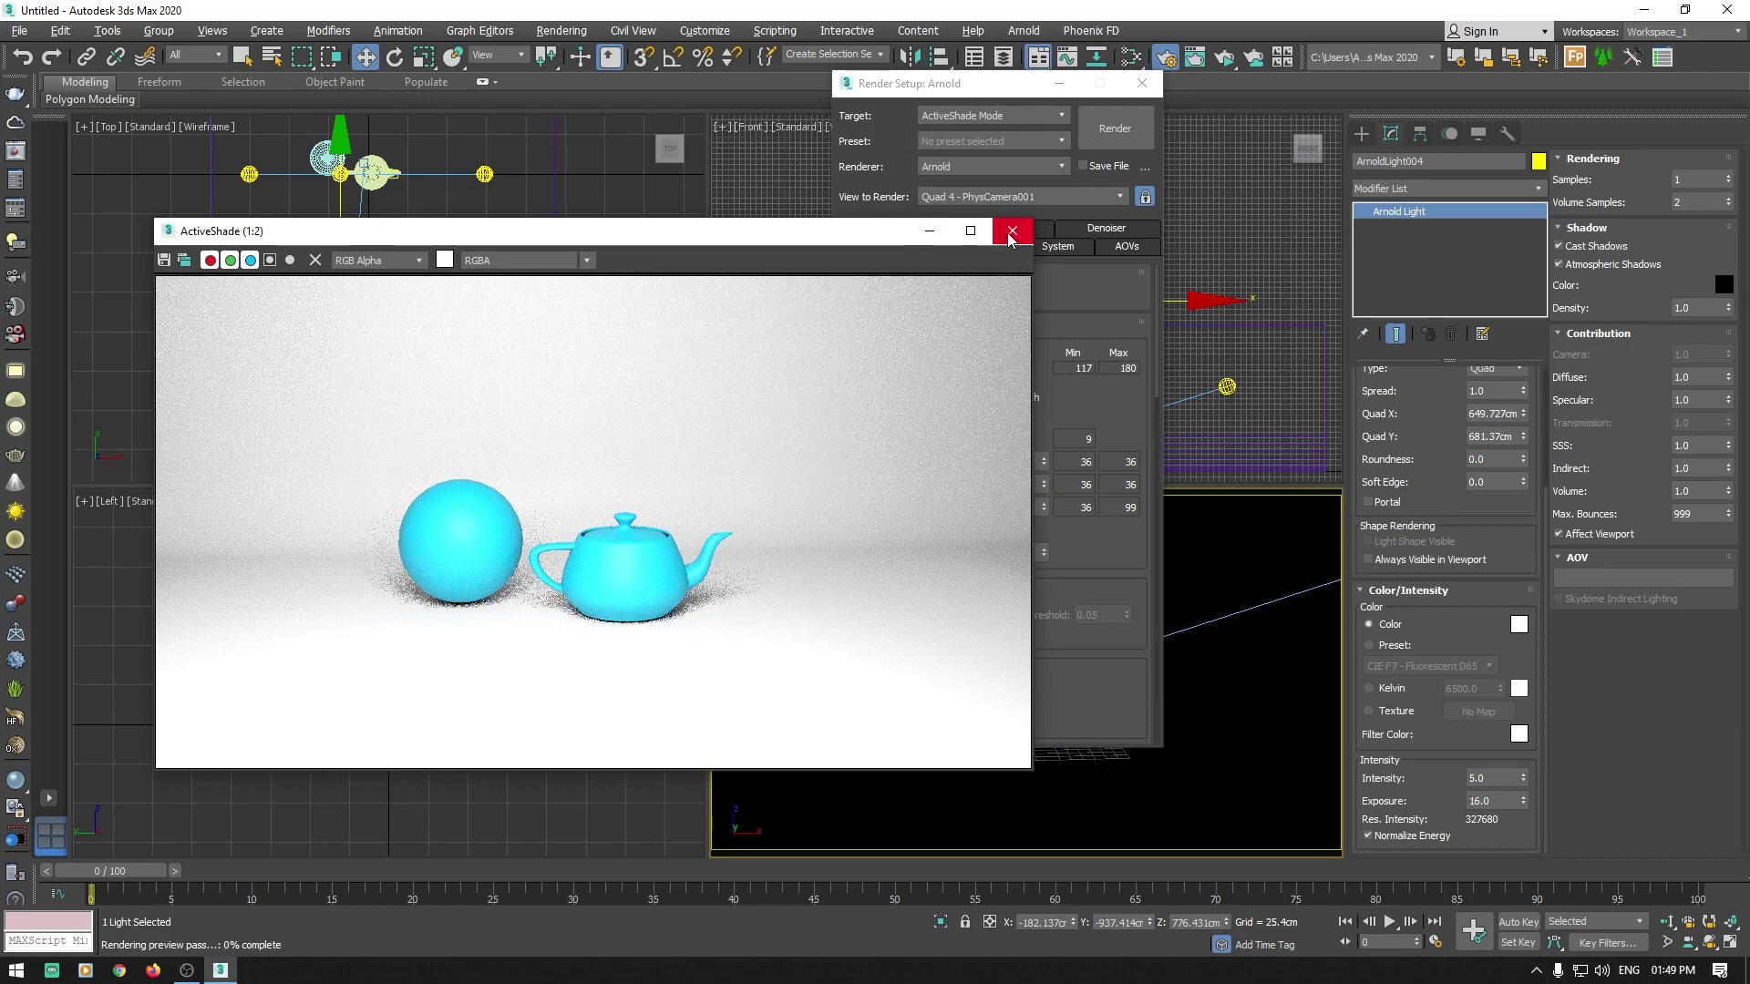
{"action": "left_click", "coordinate": [1496, 800]}
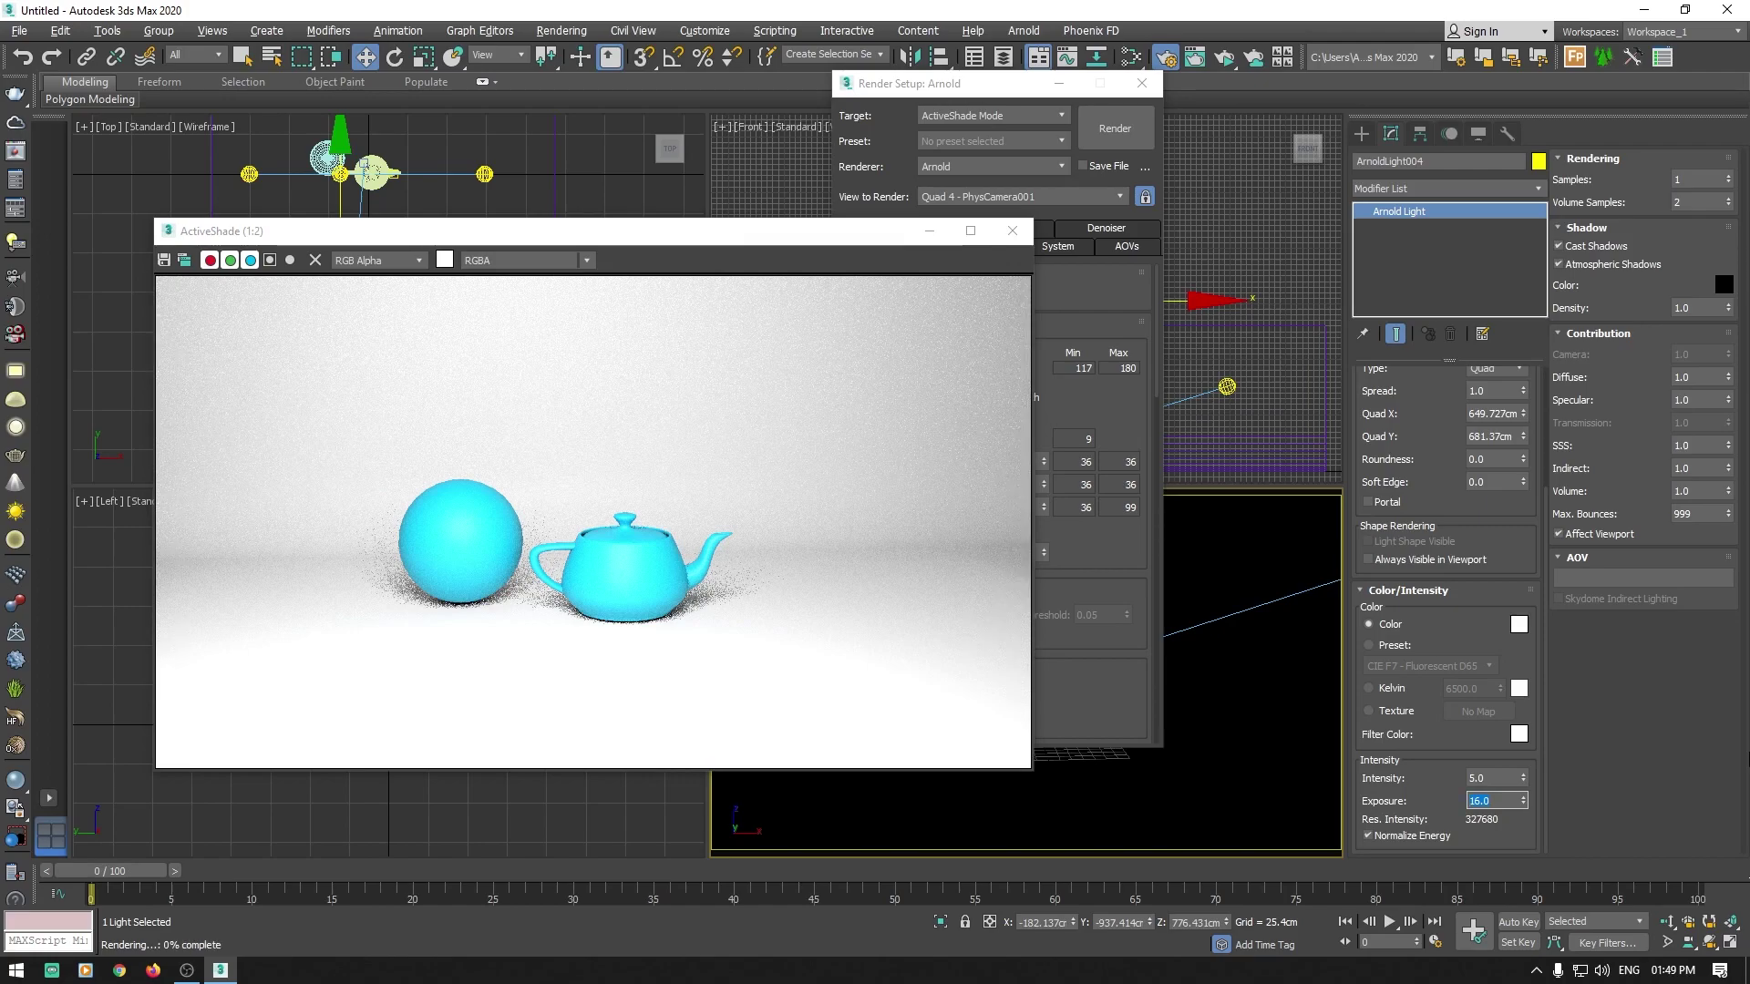
{"action": "type", "text": "15"}
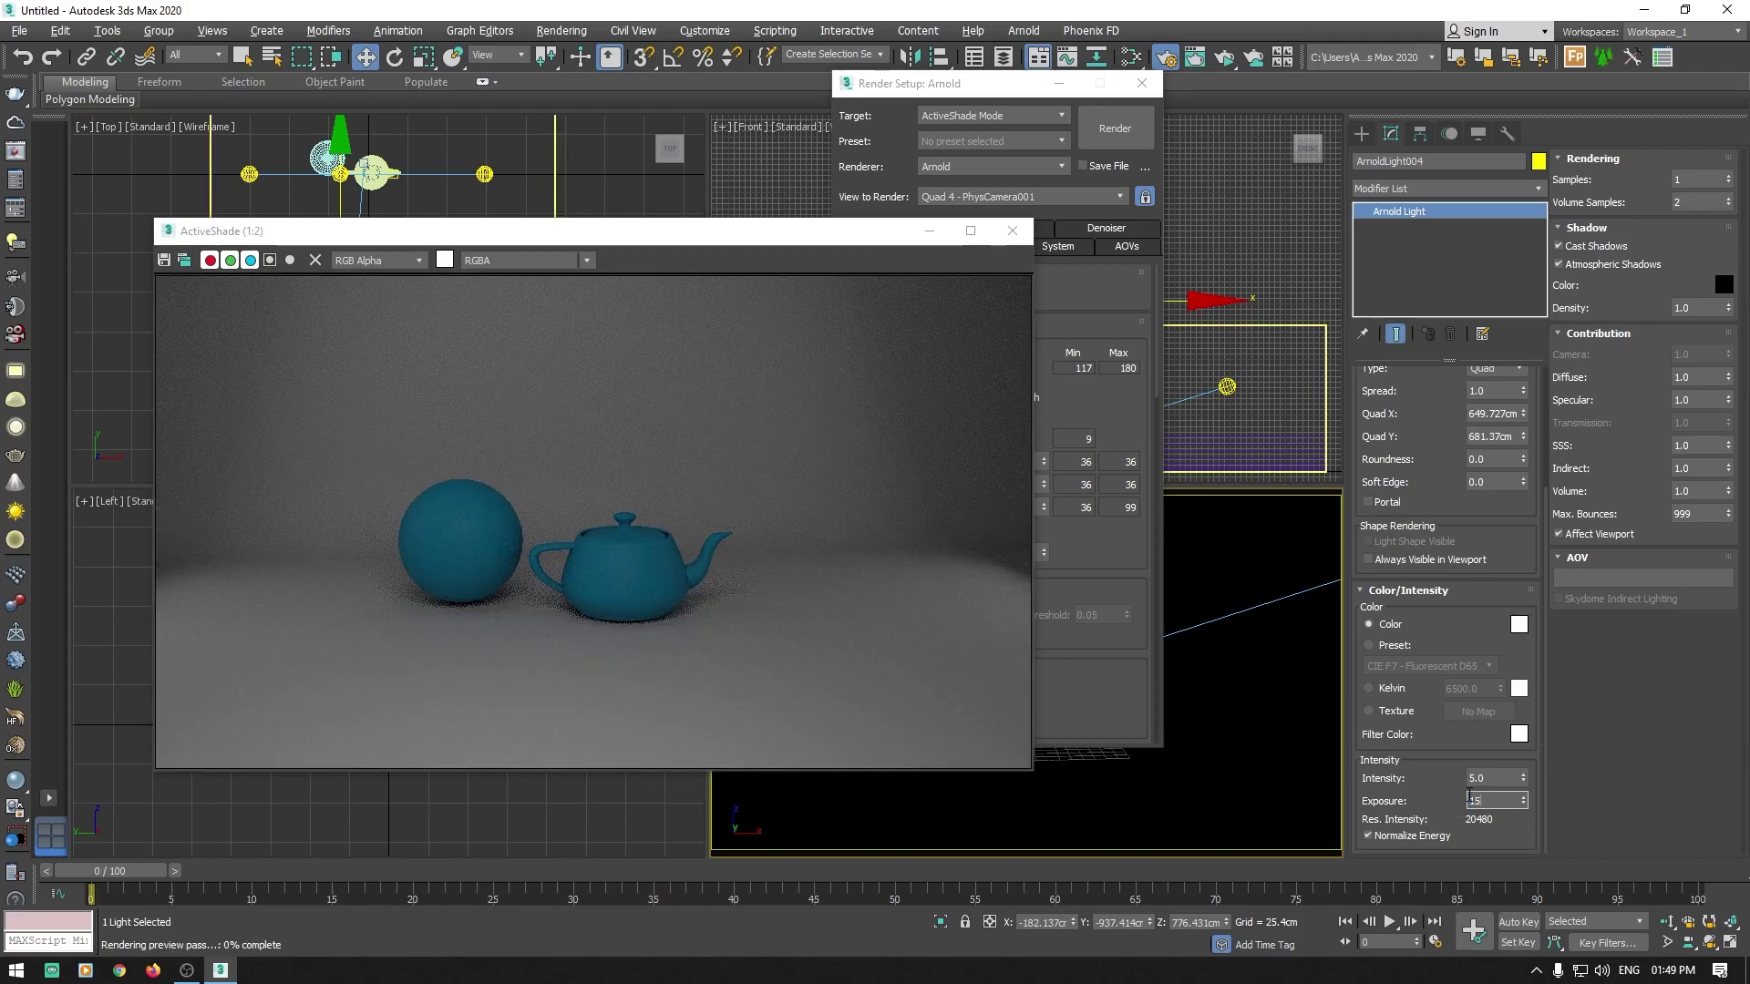
{"action": "key", "text": "Return"}
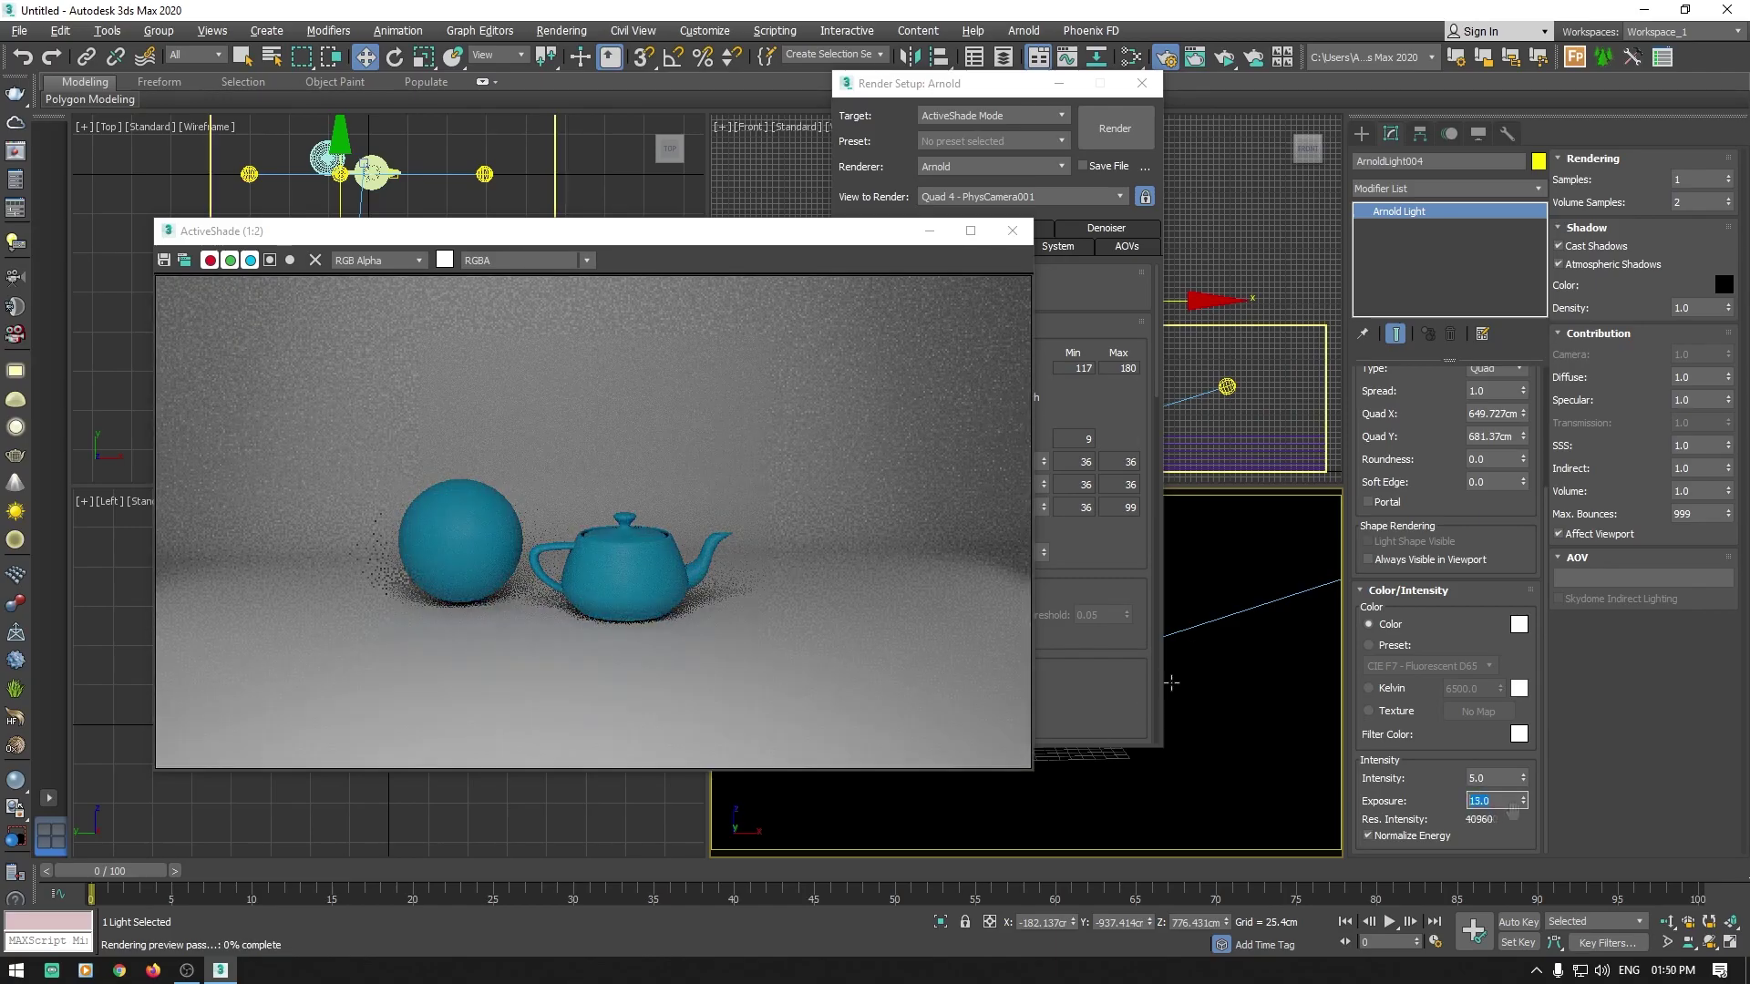
{"action": "left_click", "coordinate": [1008, 231]}
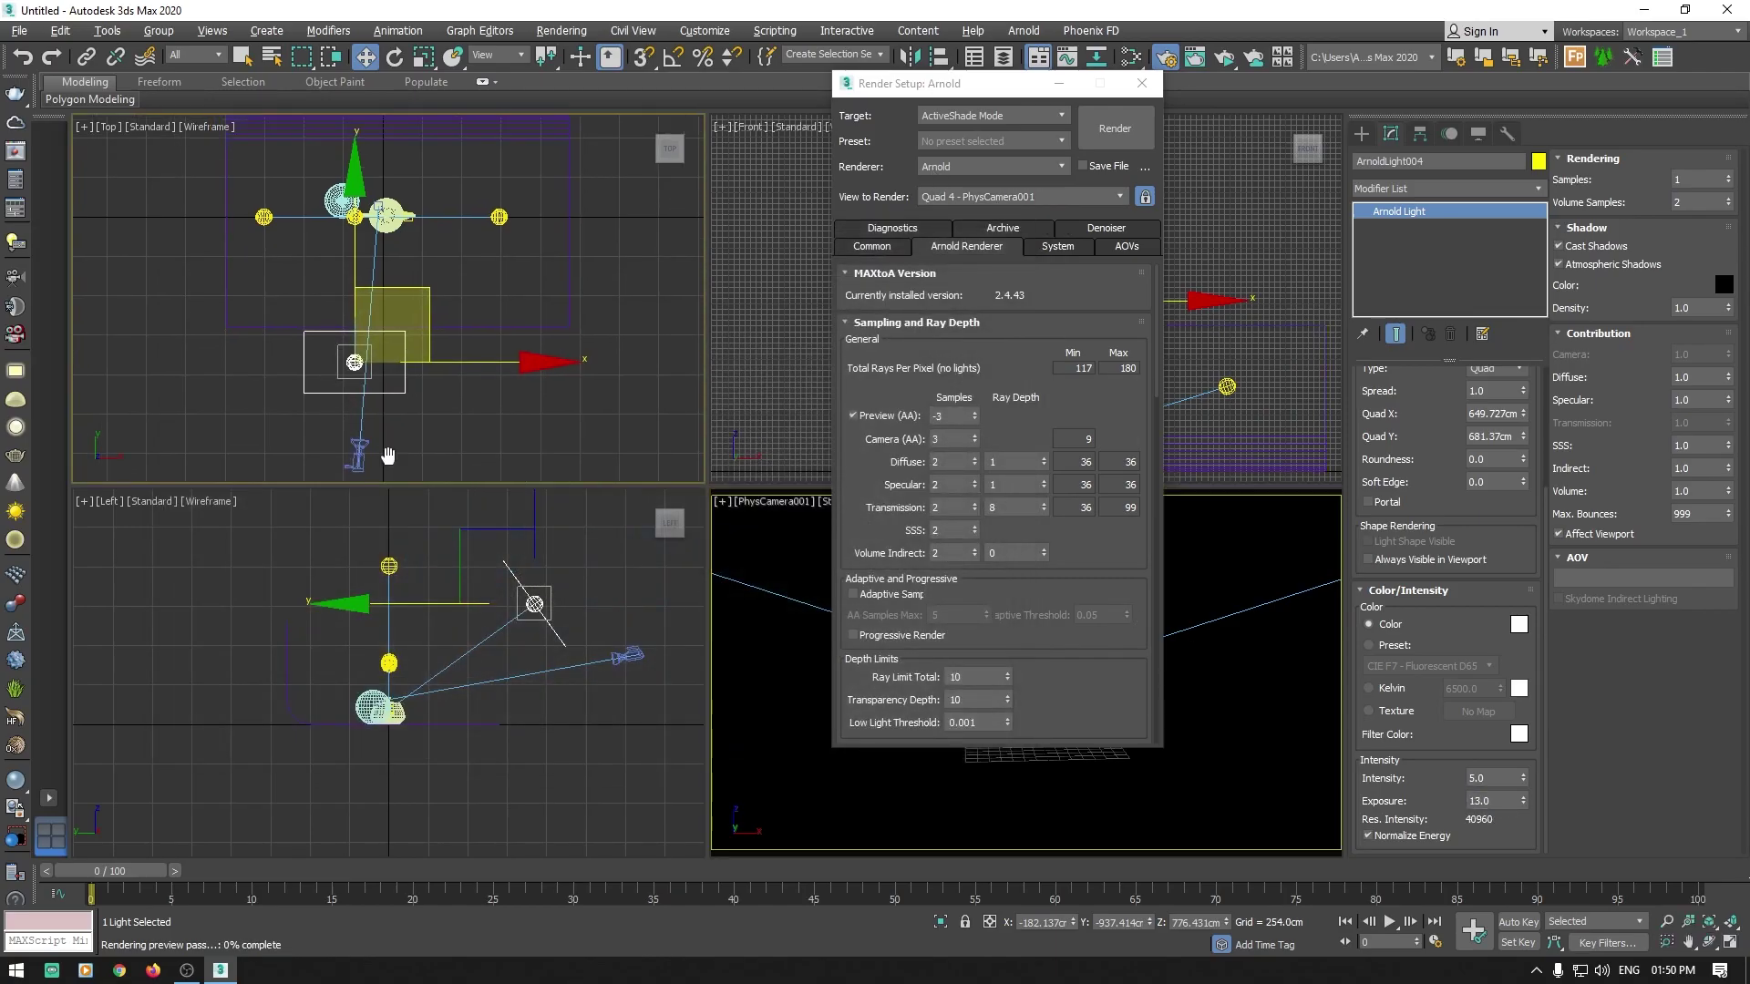
Step: Set ArnoldLight003's exposure to 13 and move PhysCamera001 closer to the objects
{"action": "left_click", "coordinate": [380, 707]}
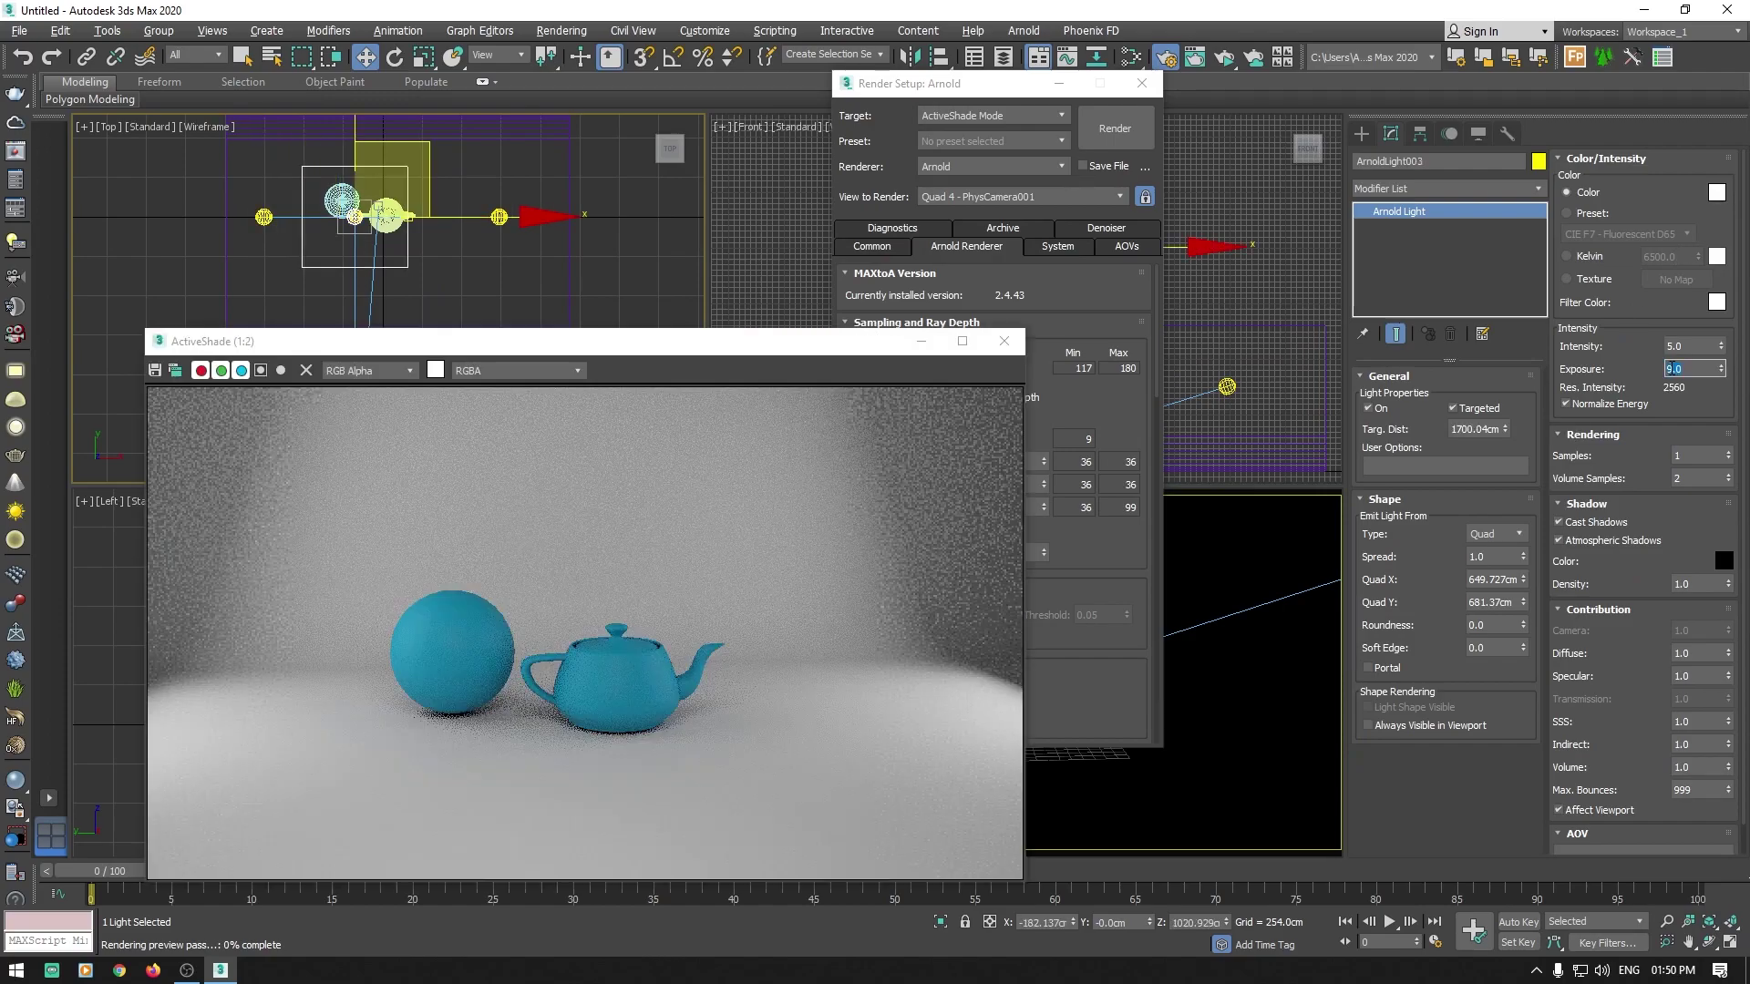
{"action": "key", "text": "shift+q"}
{"action": "key", "text": "Return"}
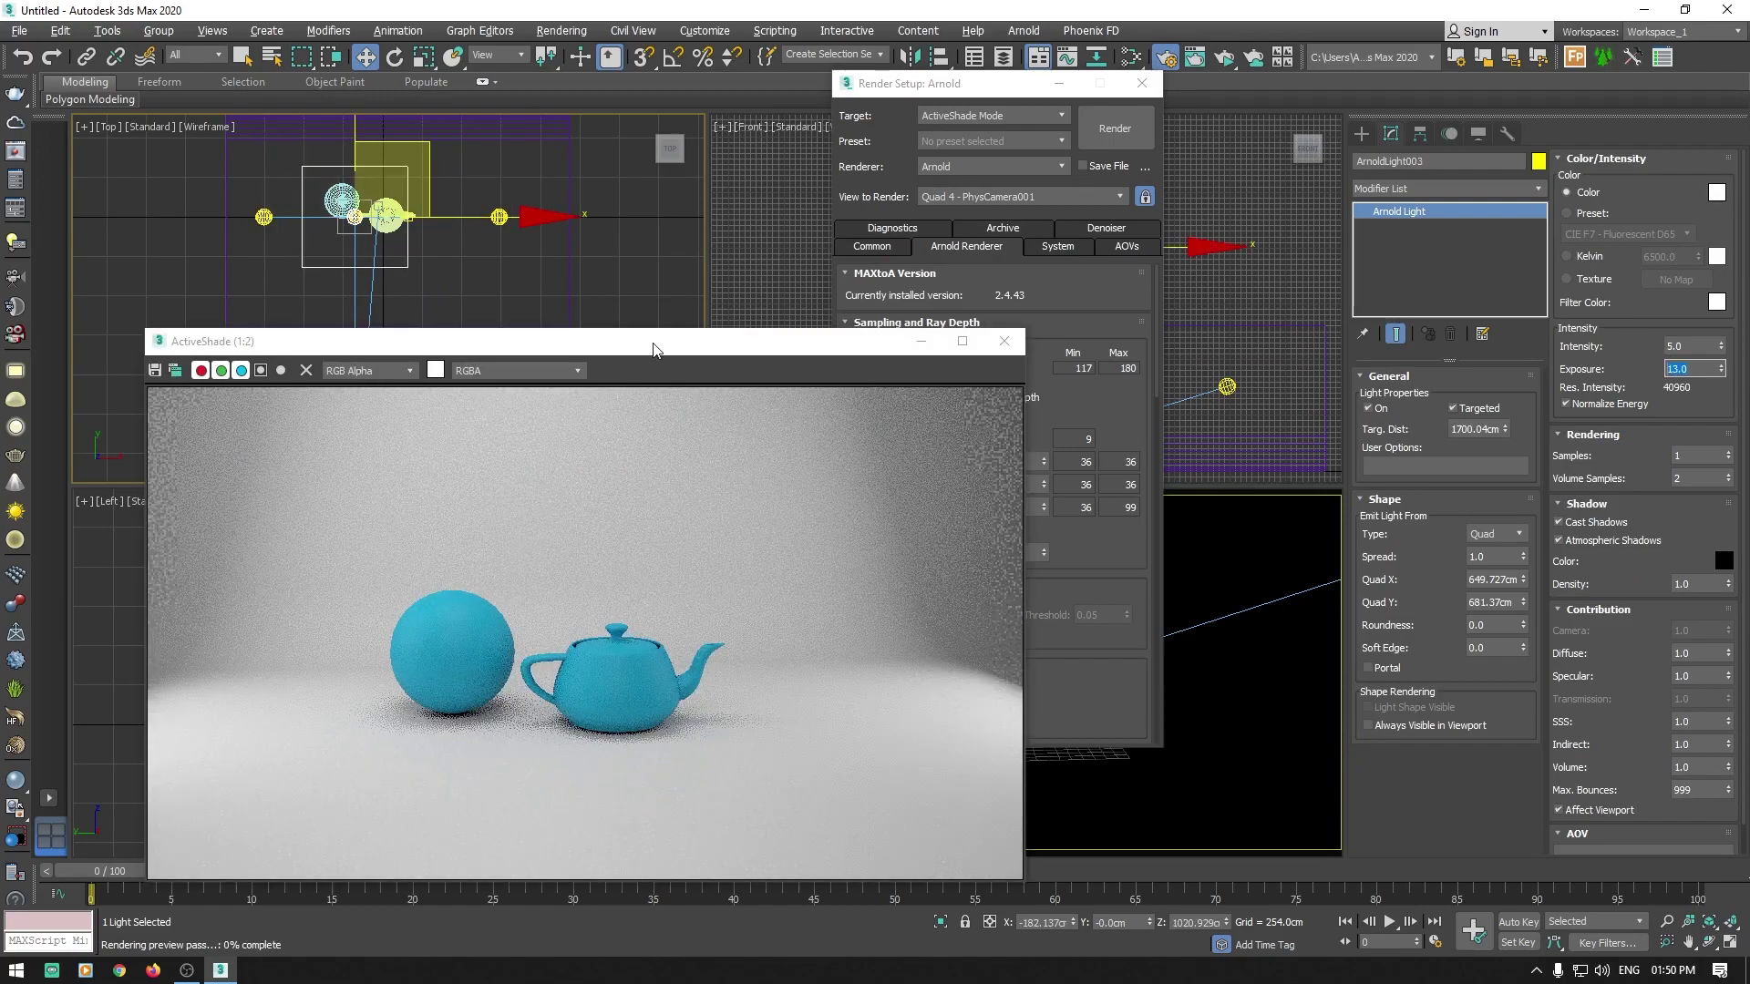
{"action": "mouse_move", "coordinate": [652, 346]}
{"action": "left_mouse_down"}
{"action": "mouse_move", "coordinate": [716, 255]}
{"action": "mouse_move", "coordinate": [512, 189]}
{"action": "left_mouse_up"}
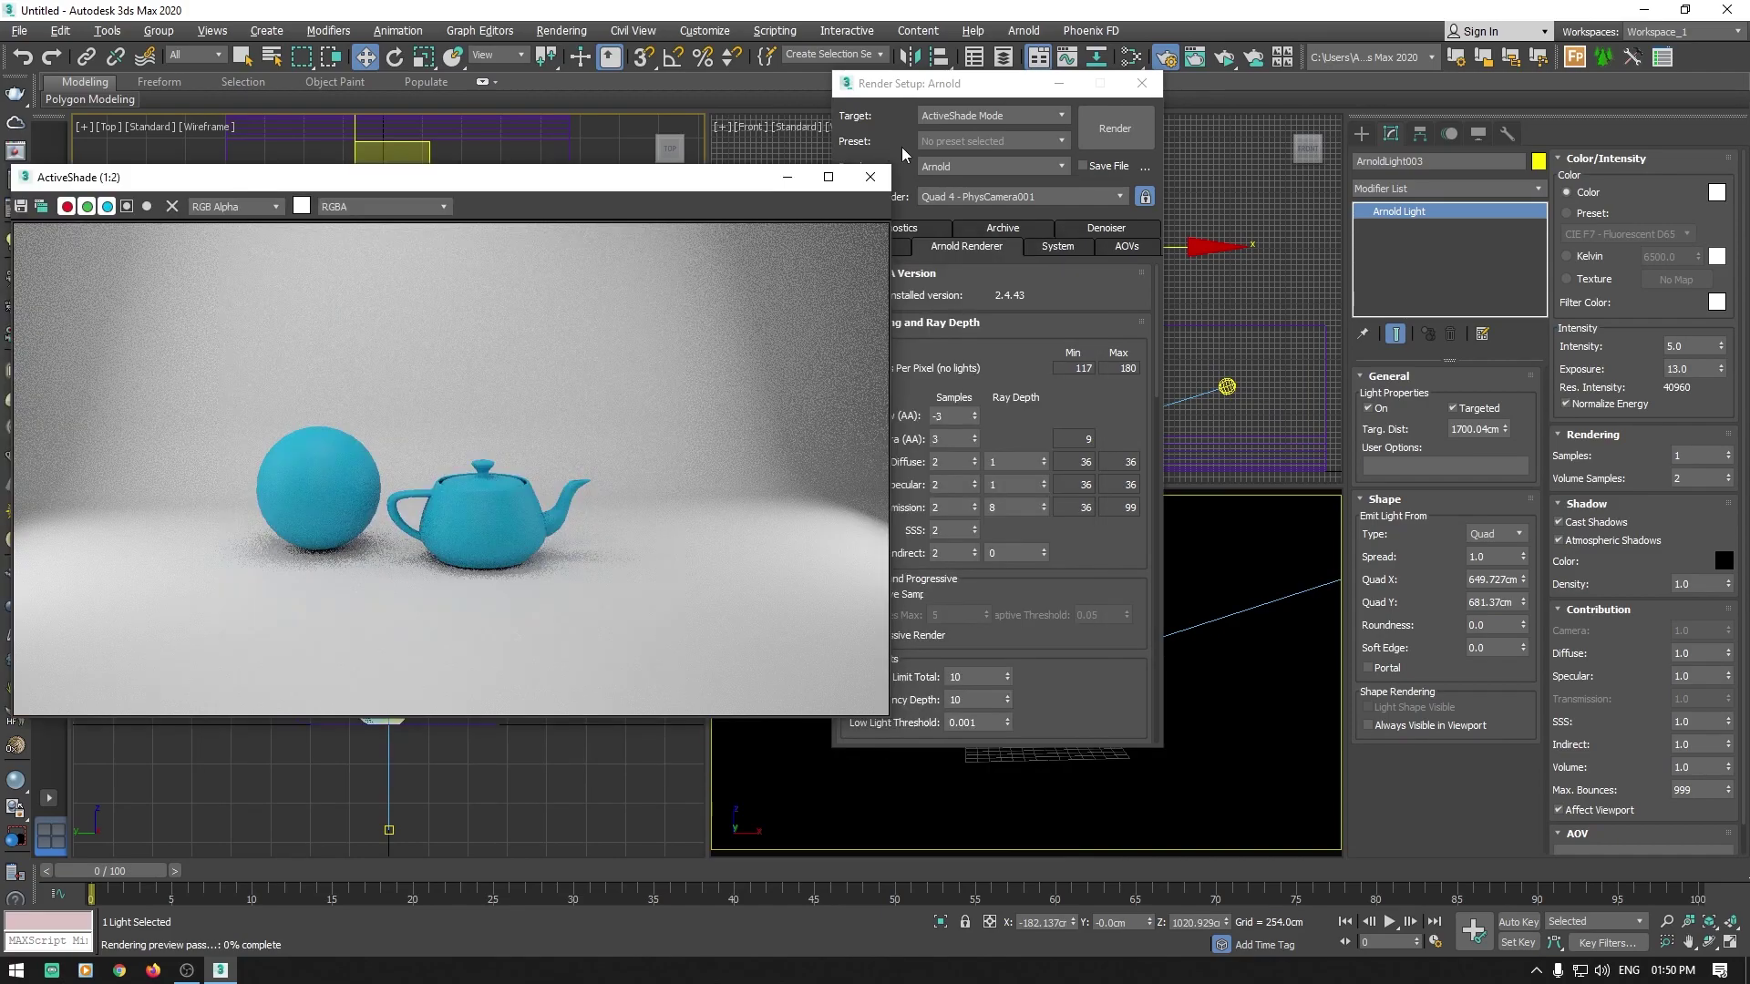
{"action": "left_click", "coordinate": [871, 180]}
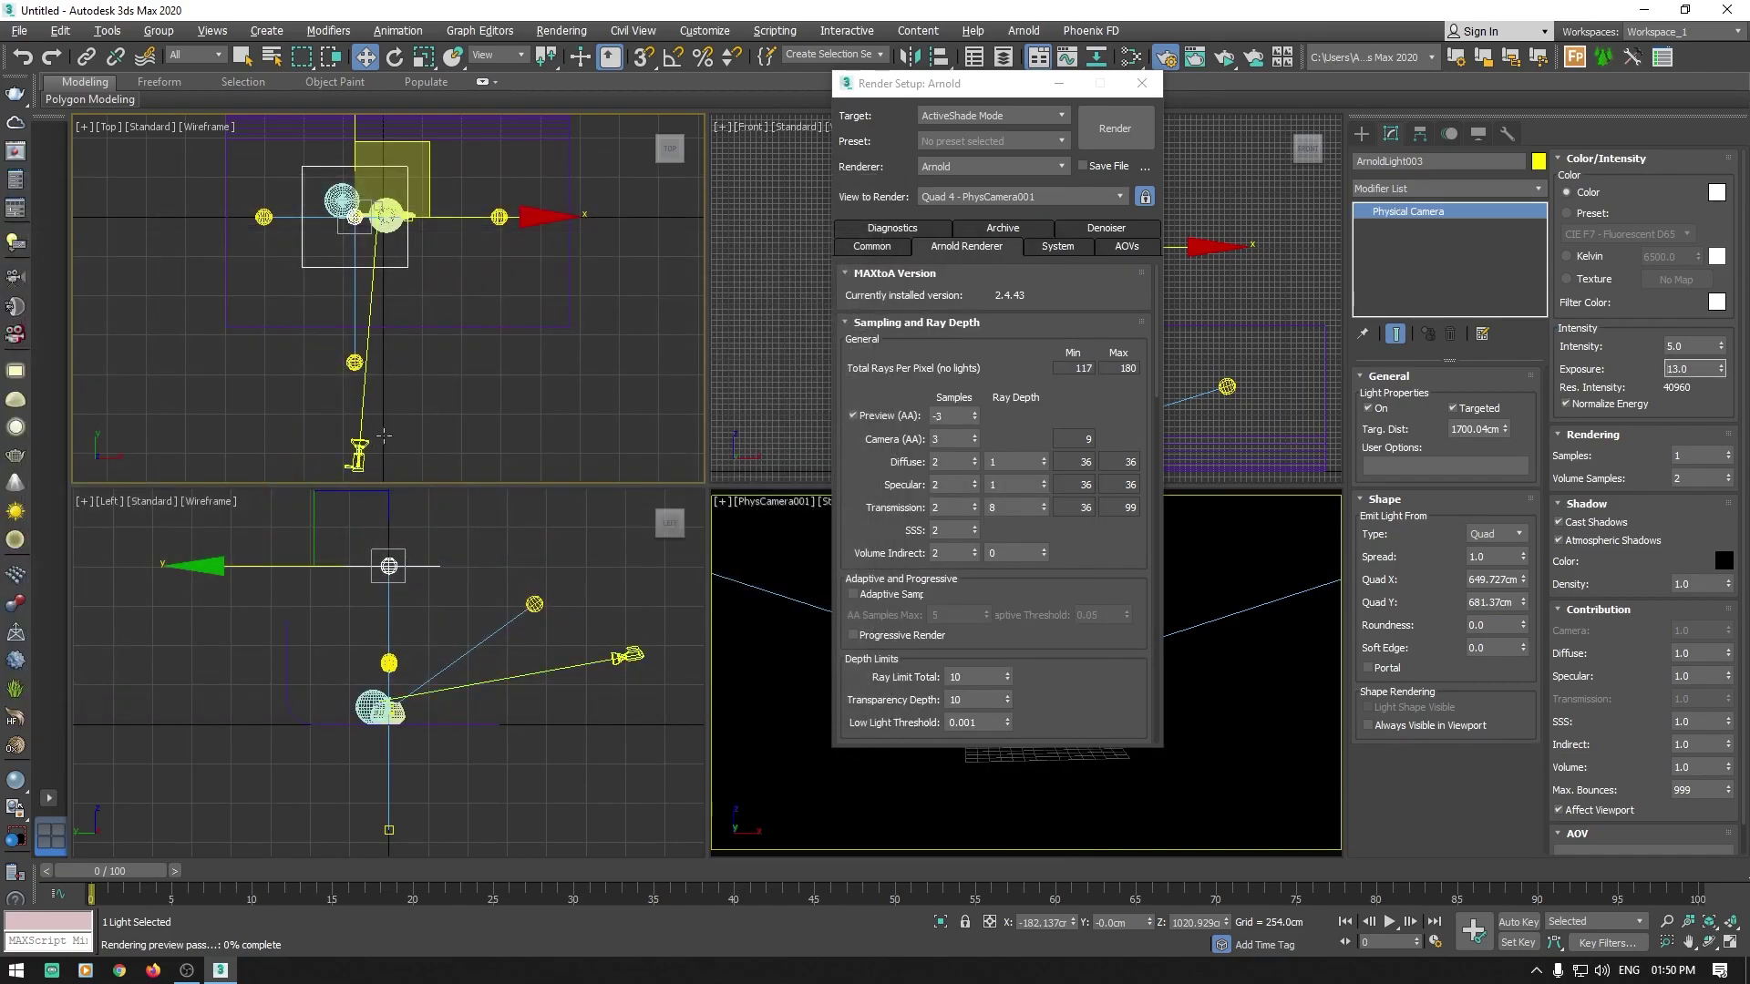
{"action": "left_click", "coordinate": [357, 458]}
{"action": "mouse_move", "coordinate": [357, 325]}
{"action": "left_mouse_down"}
{"action": "mouse_move", "coordinate": [371, 249]}
{"action": "mouse_move", "coordinate": [423, 266]}
{"action": "left_mouse_up"}
Step: Start the ActiveShade preview, nudge the camera view slightly, and reopen the Slate Material Editor
{"action": "left_click", "coordinate": [1120, 109]}
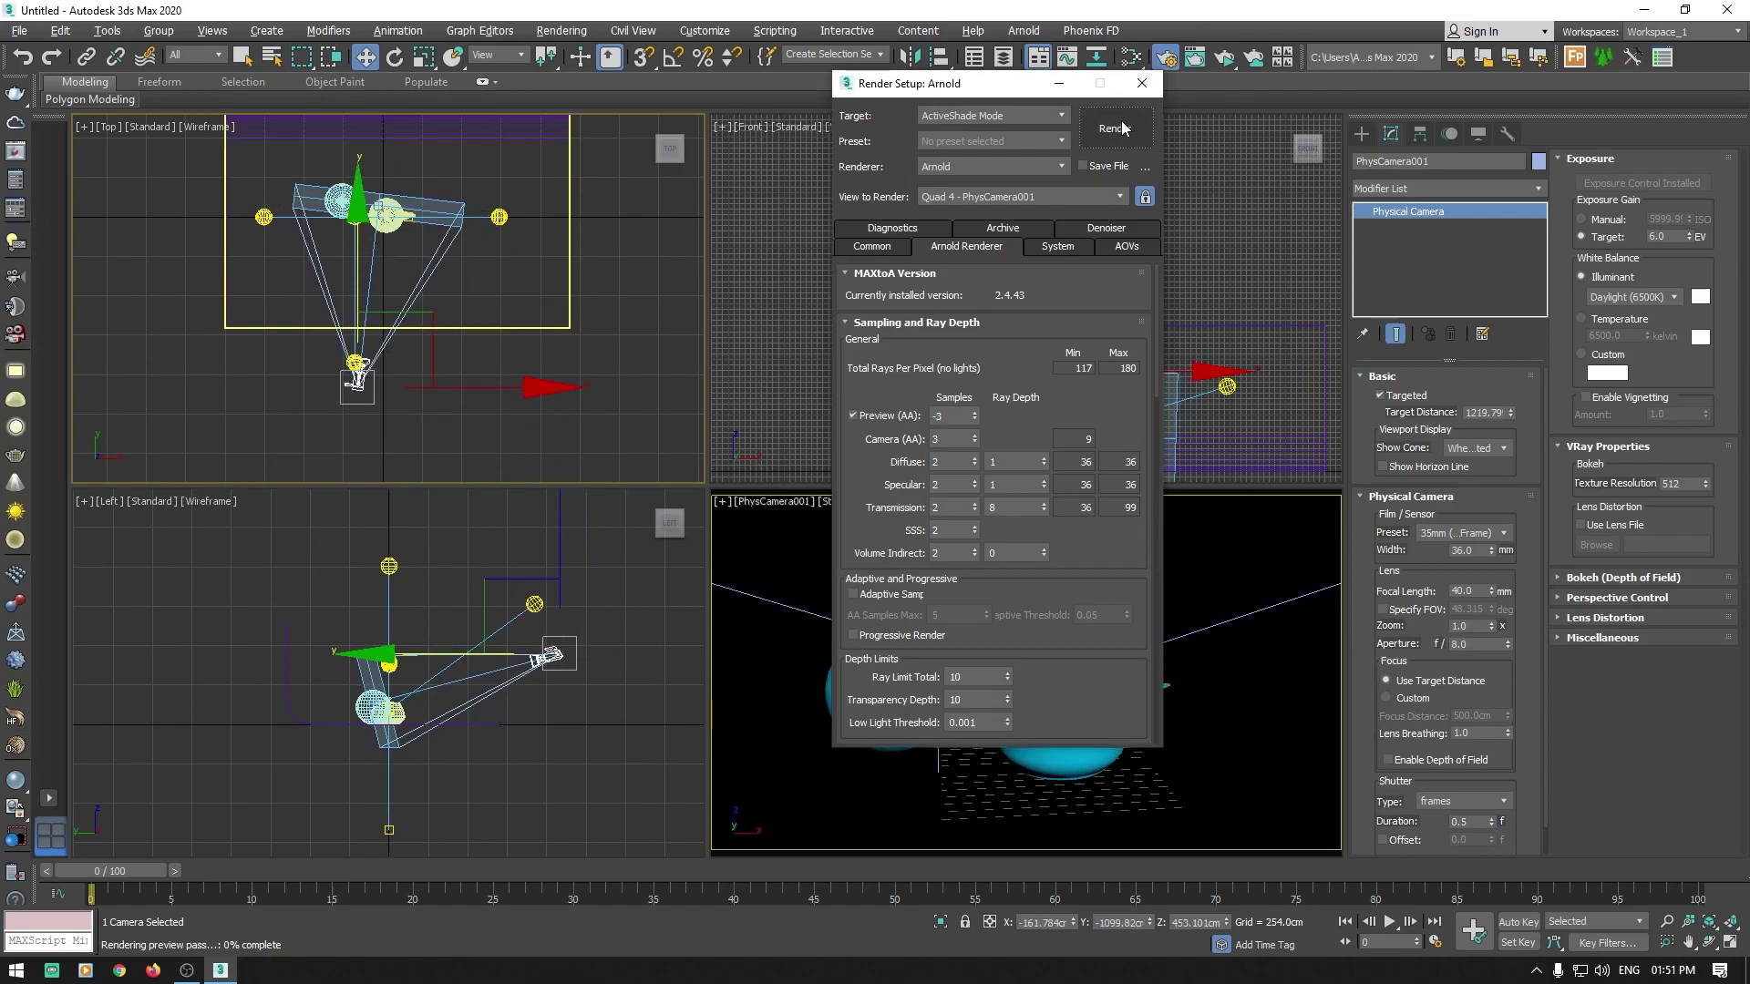
{"action": "middle_click", "coordinate": [1231, 720]}
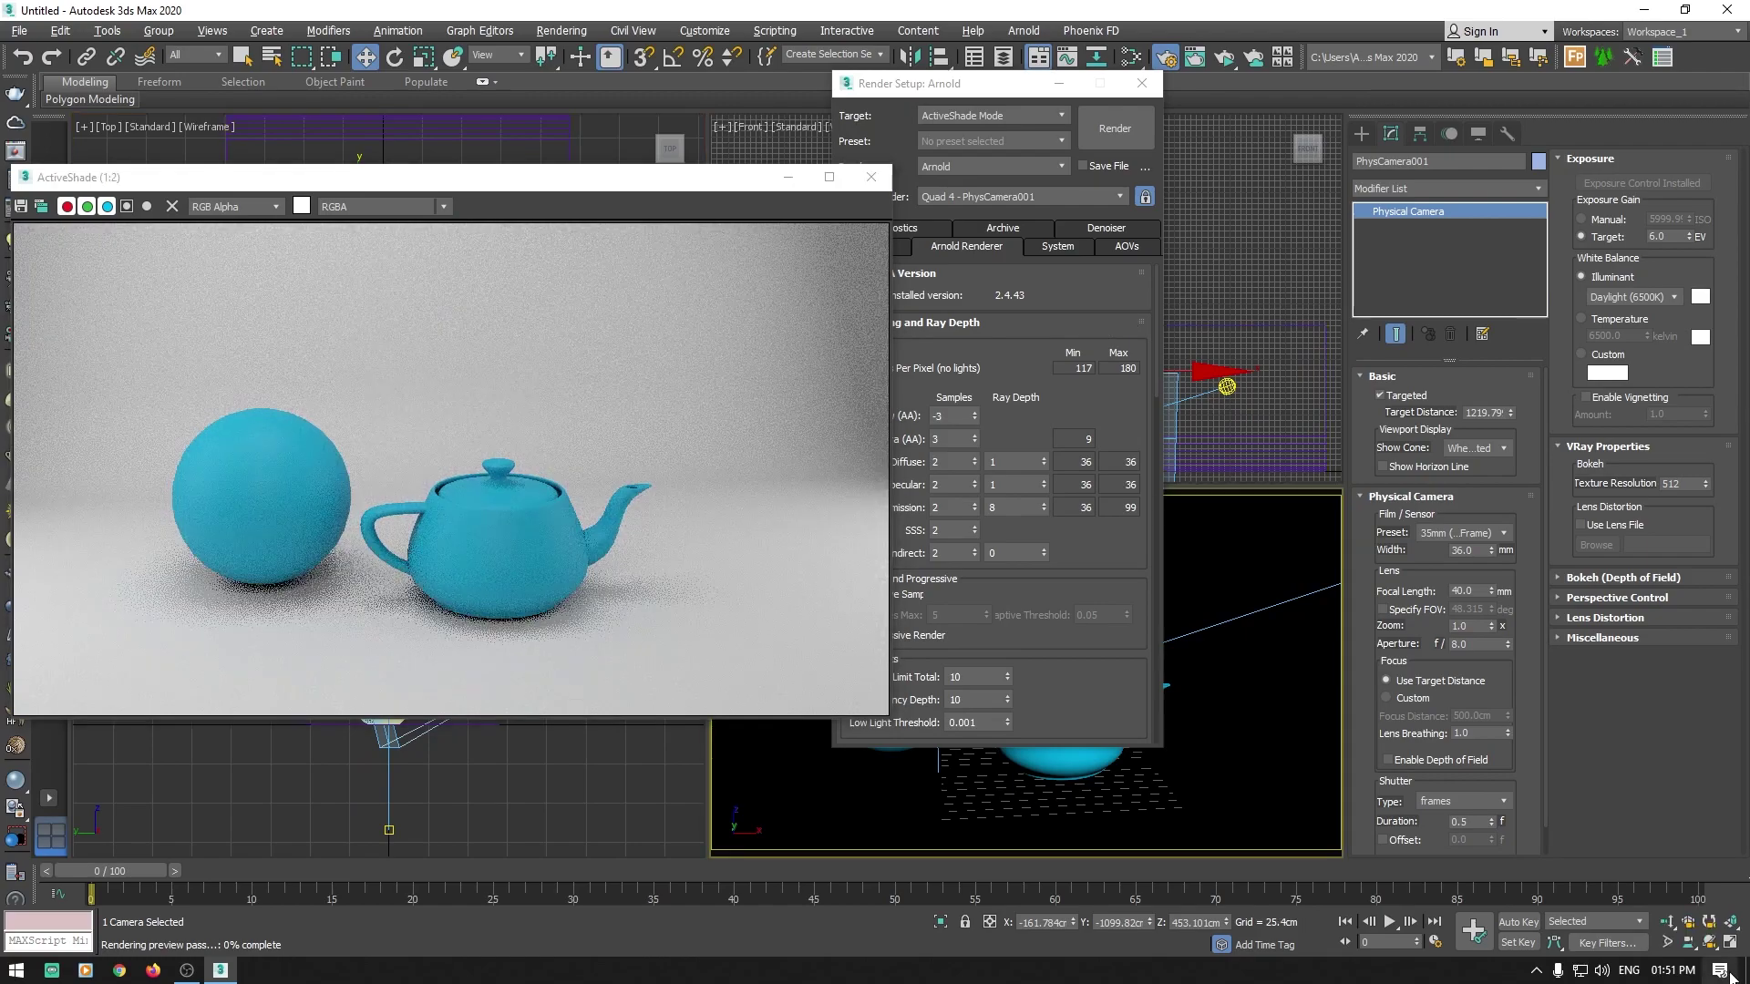
{"action": "left_click_drag", "start_coordinate": [1231, 720], "coordinate": [1234, 703]}
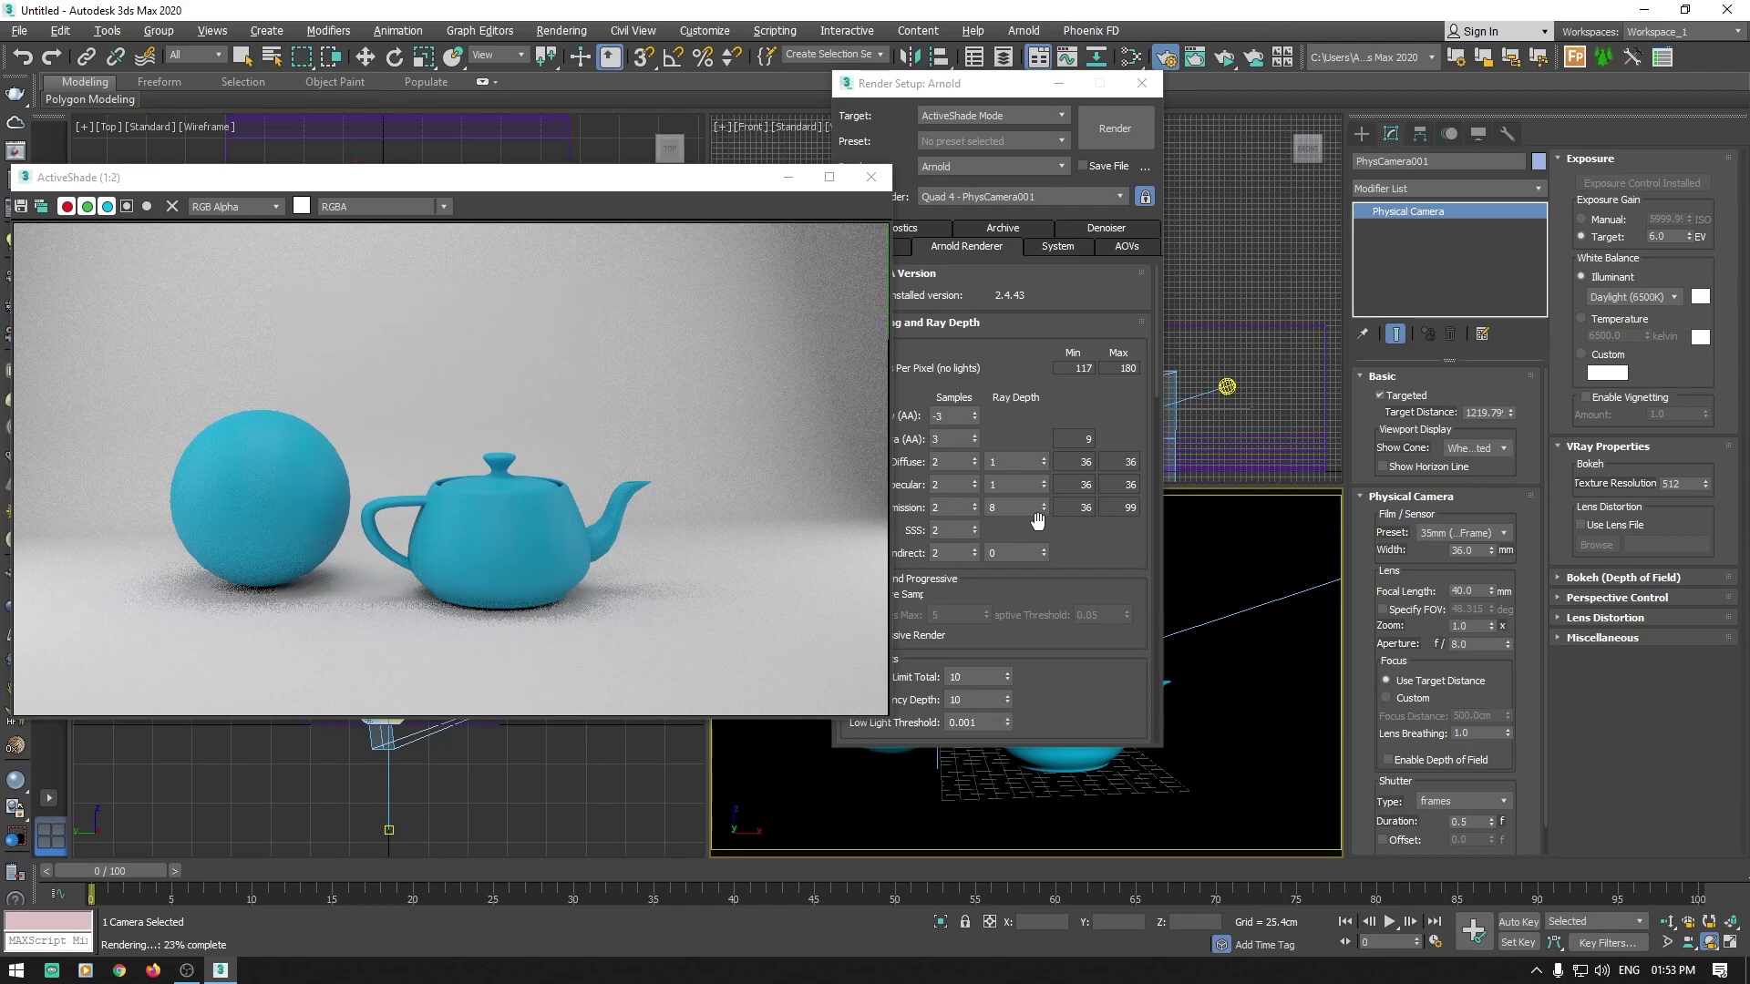
{"action": "key", "text": "m"}
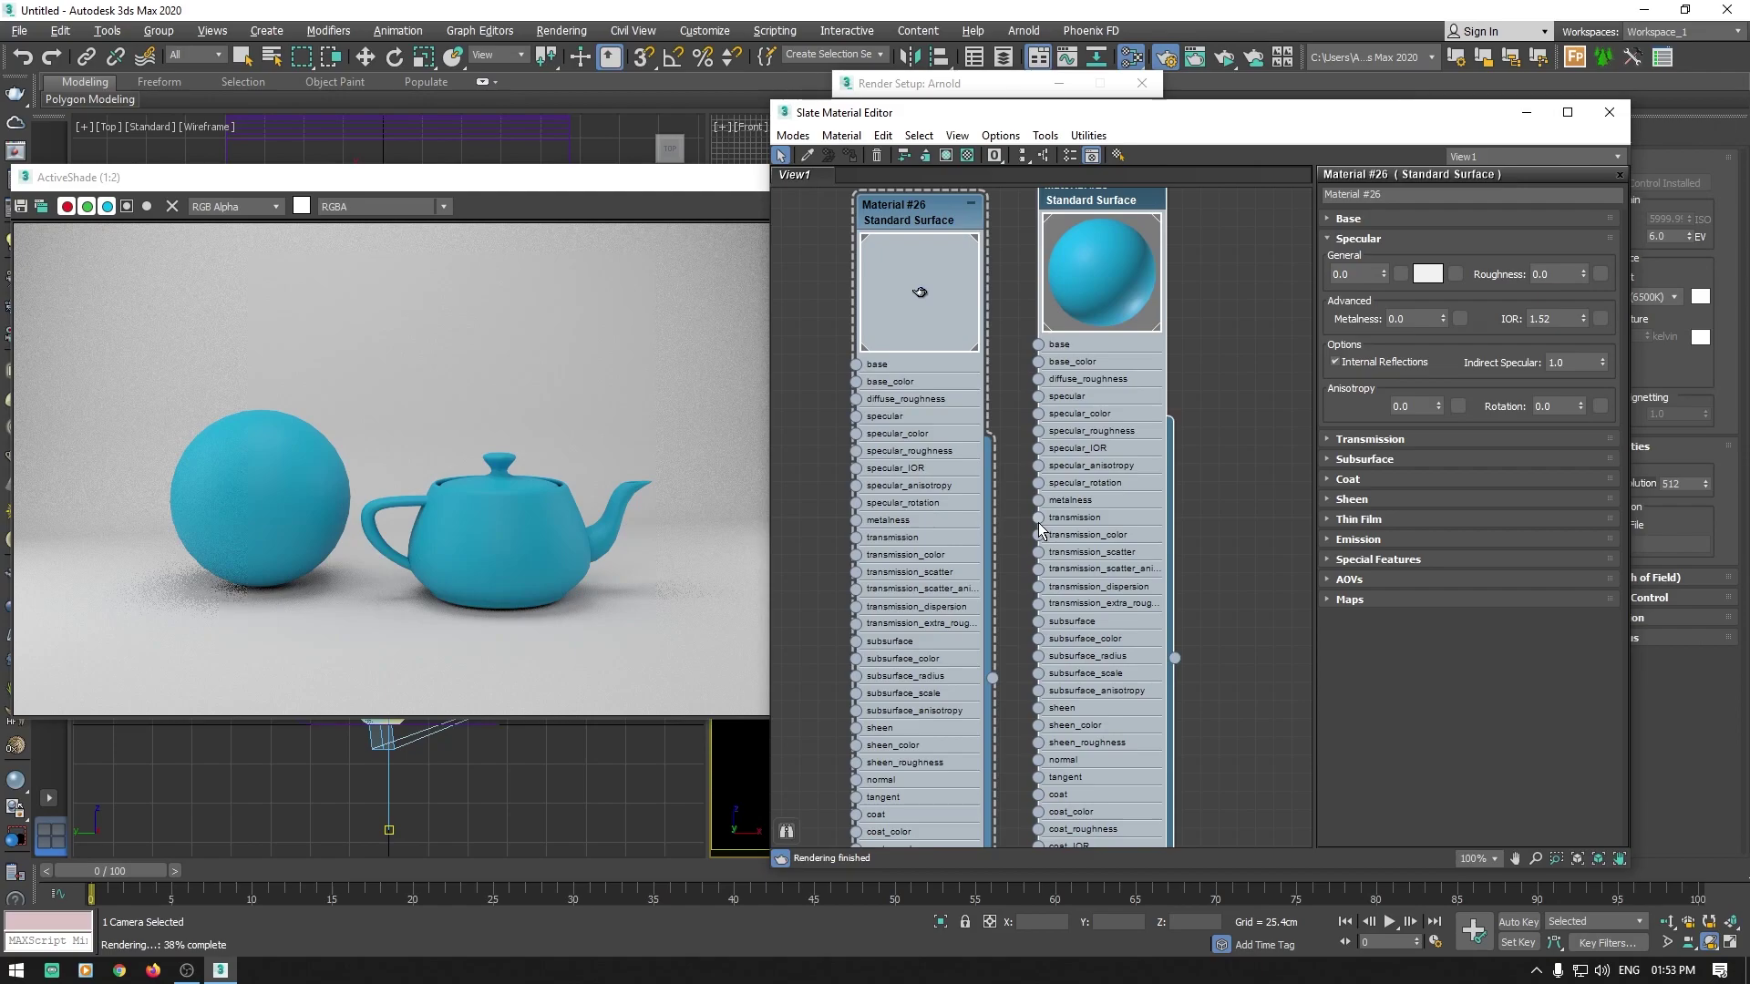
Step: Set Material #25's specular colour to pure white
{"action": "left_click", "coordinate": [1074, 202]}
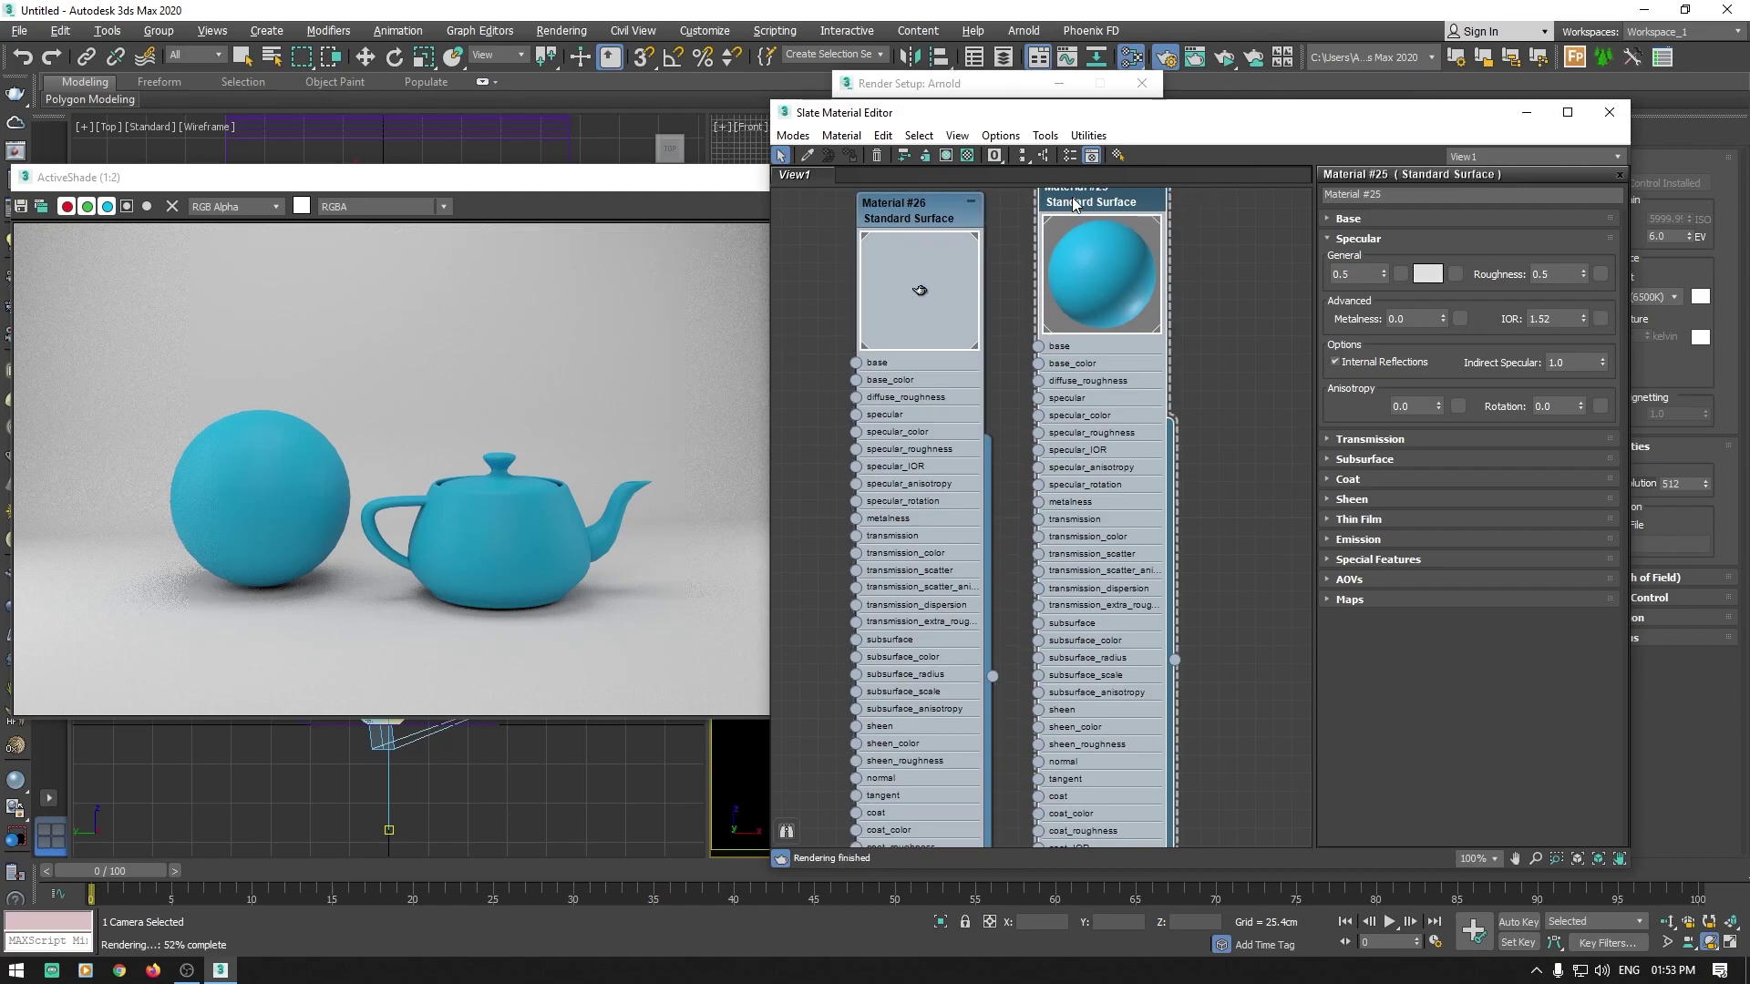
{"action": "left_click", "coordinate": [1365, 217]}
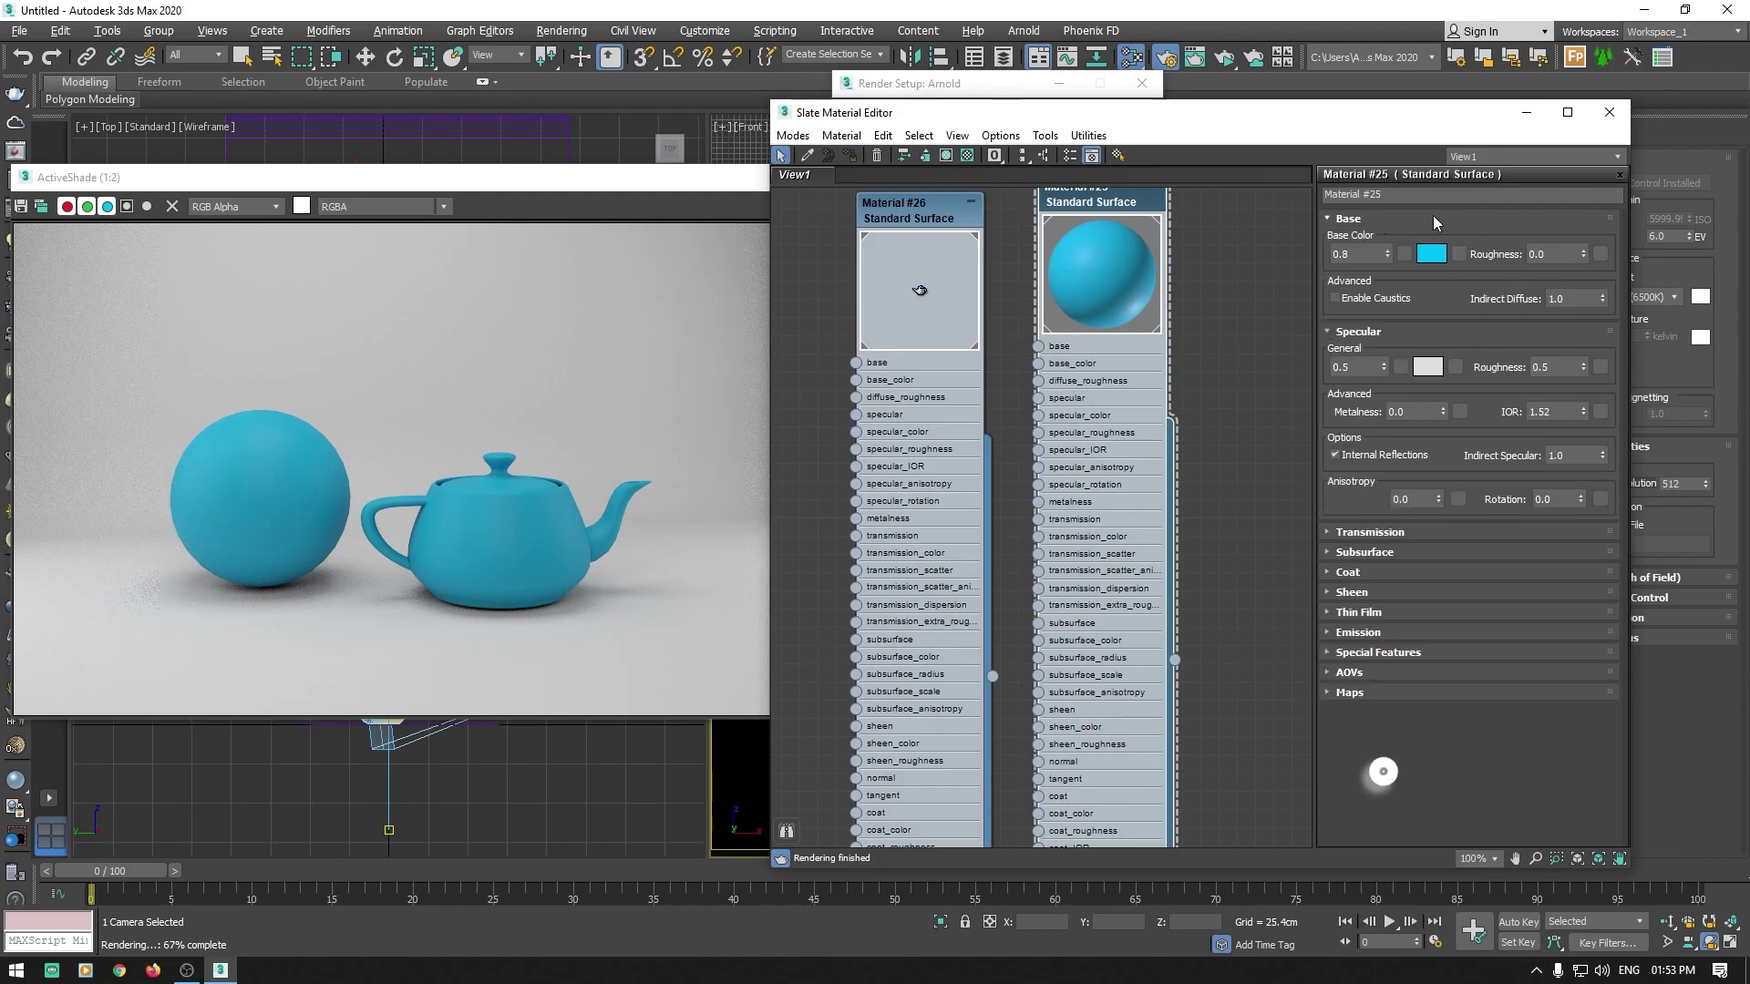
{"action": "left_click", "coordinate": [1456, 220]}
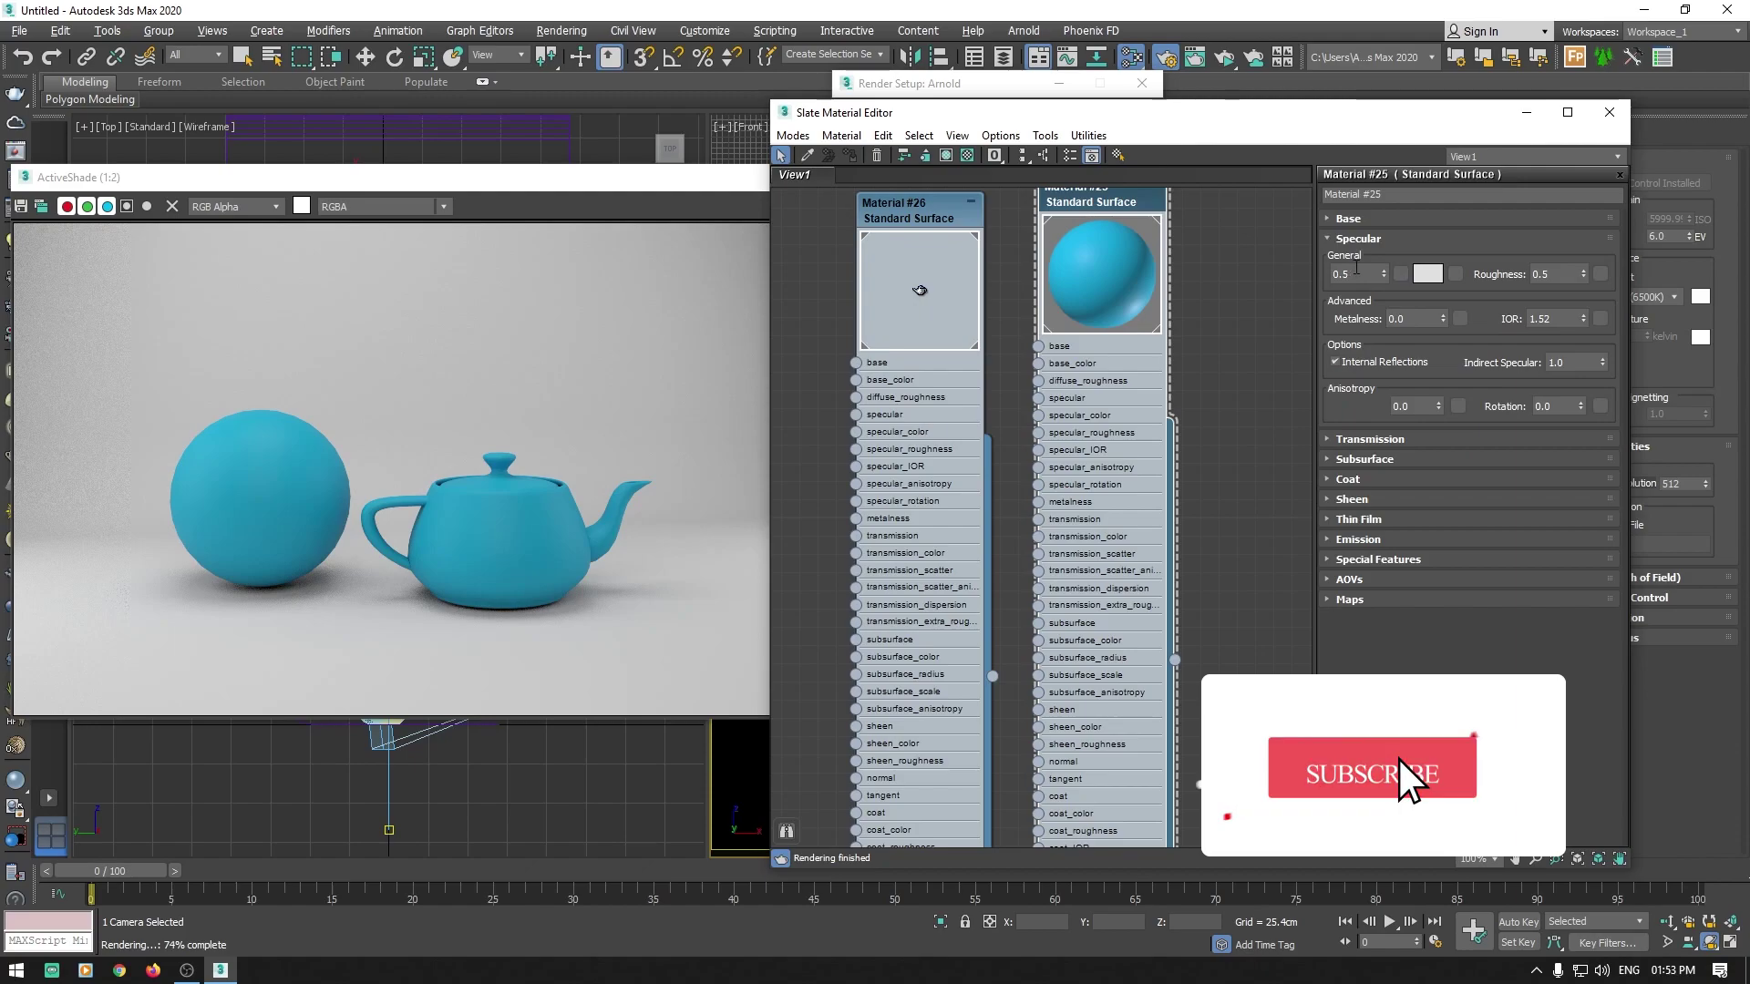
{"action": "left_click", "coordinate": [1429, 275]}
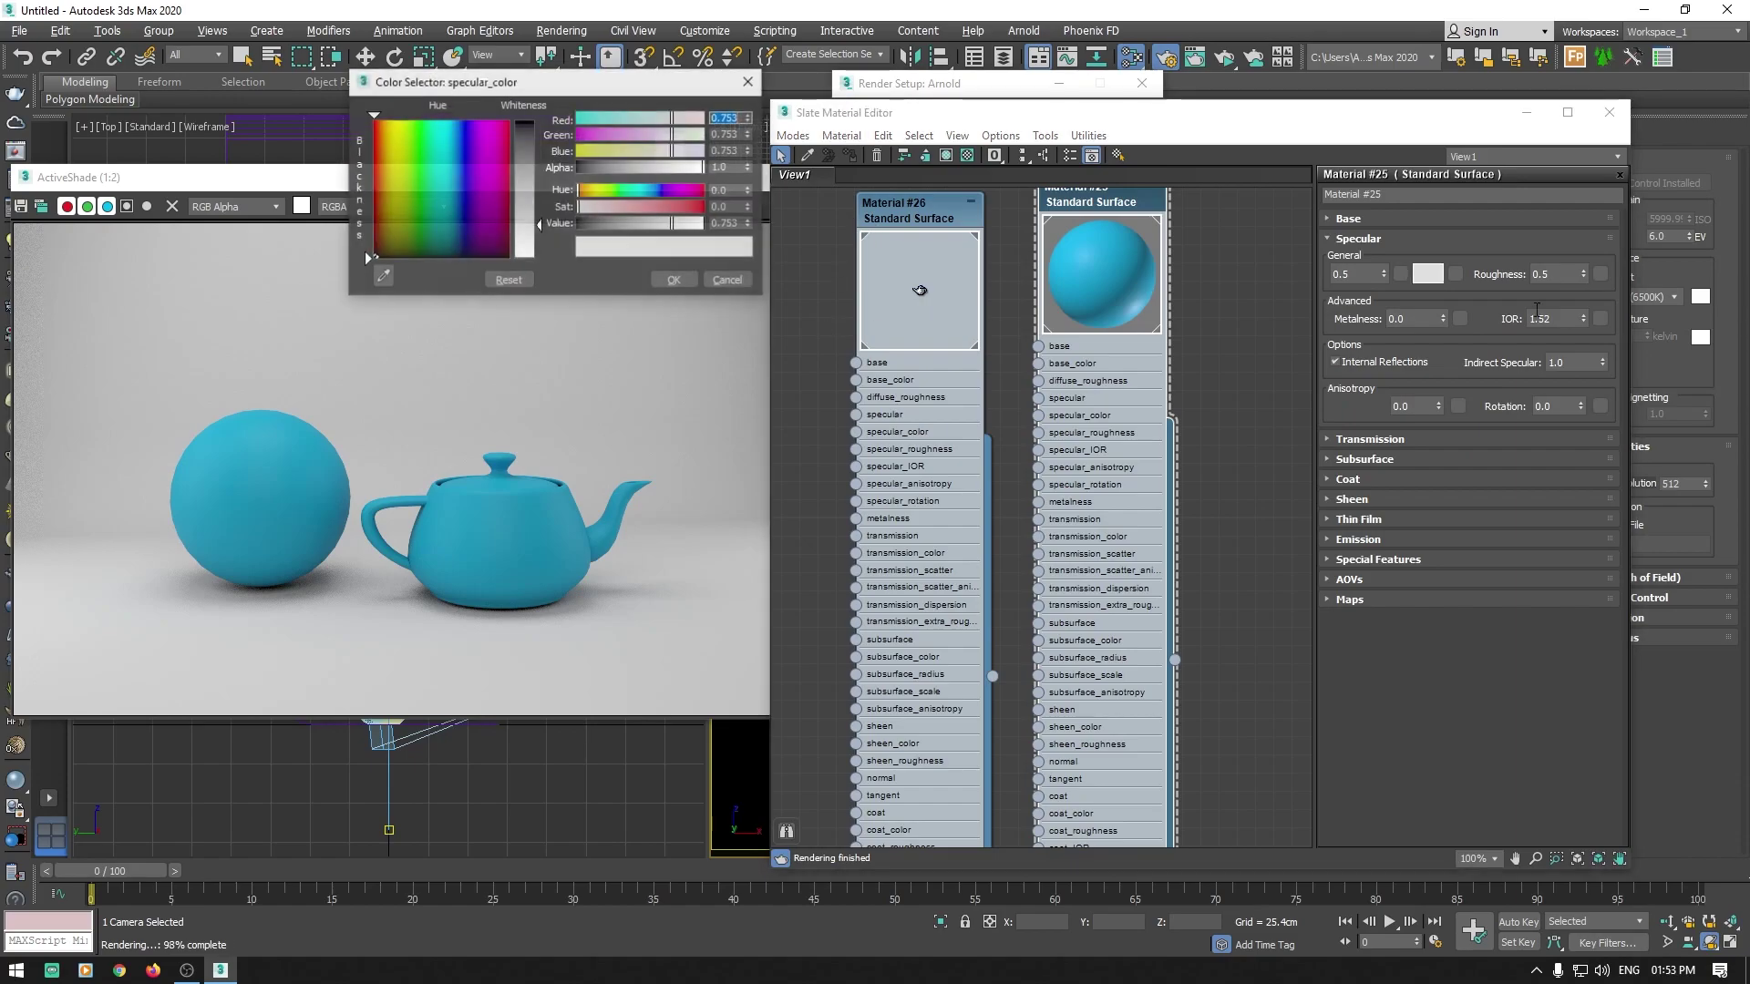
{"action": "left_click_drag", "start_coordinate": [452, 195], "coordinate": [373, 258]}
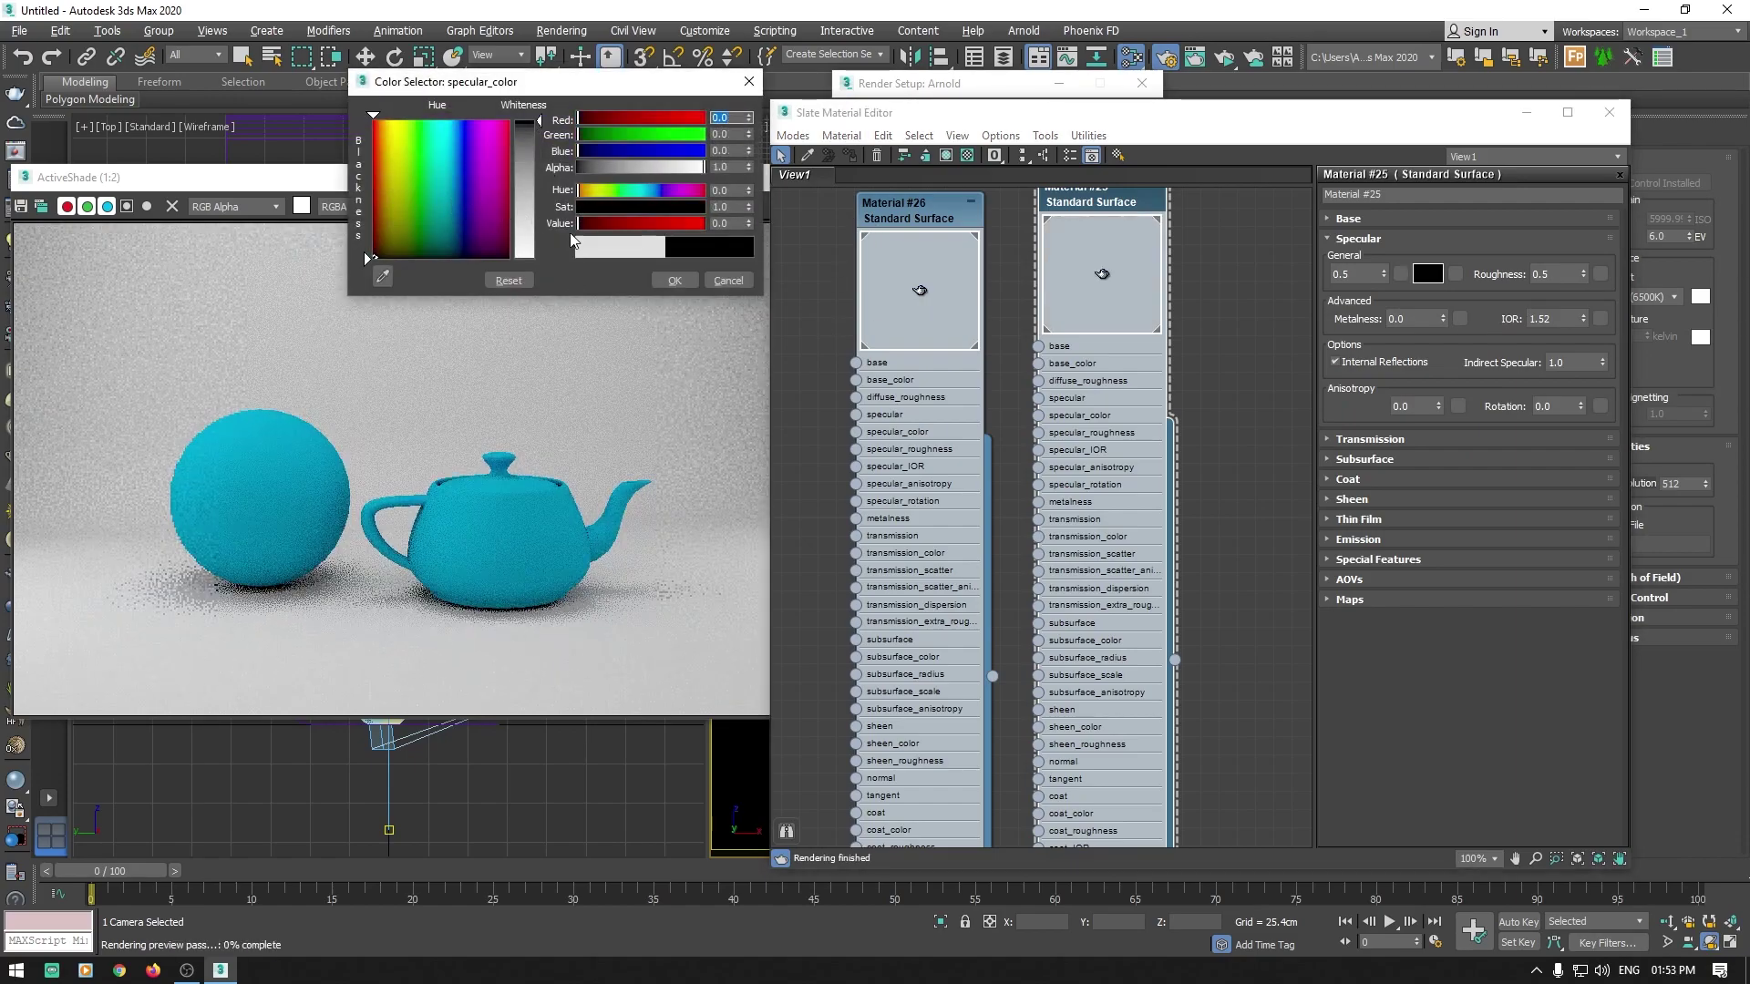
{"action": "left_click_drag", "start_coordinate": [538, 193], "coordinate": [543, 274]}
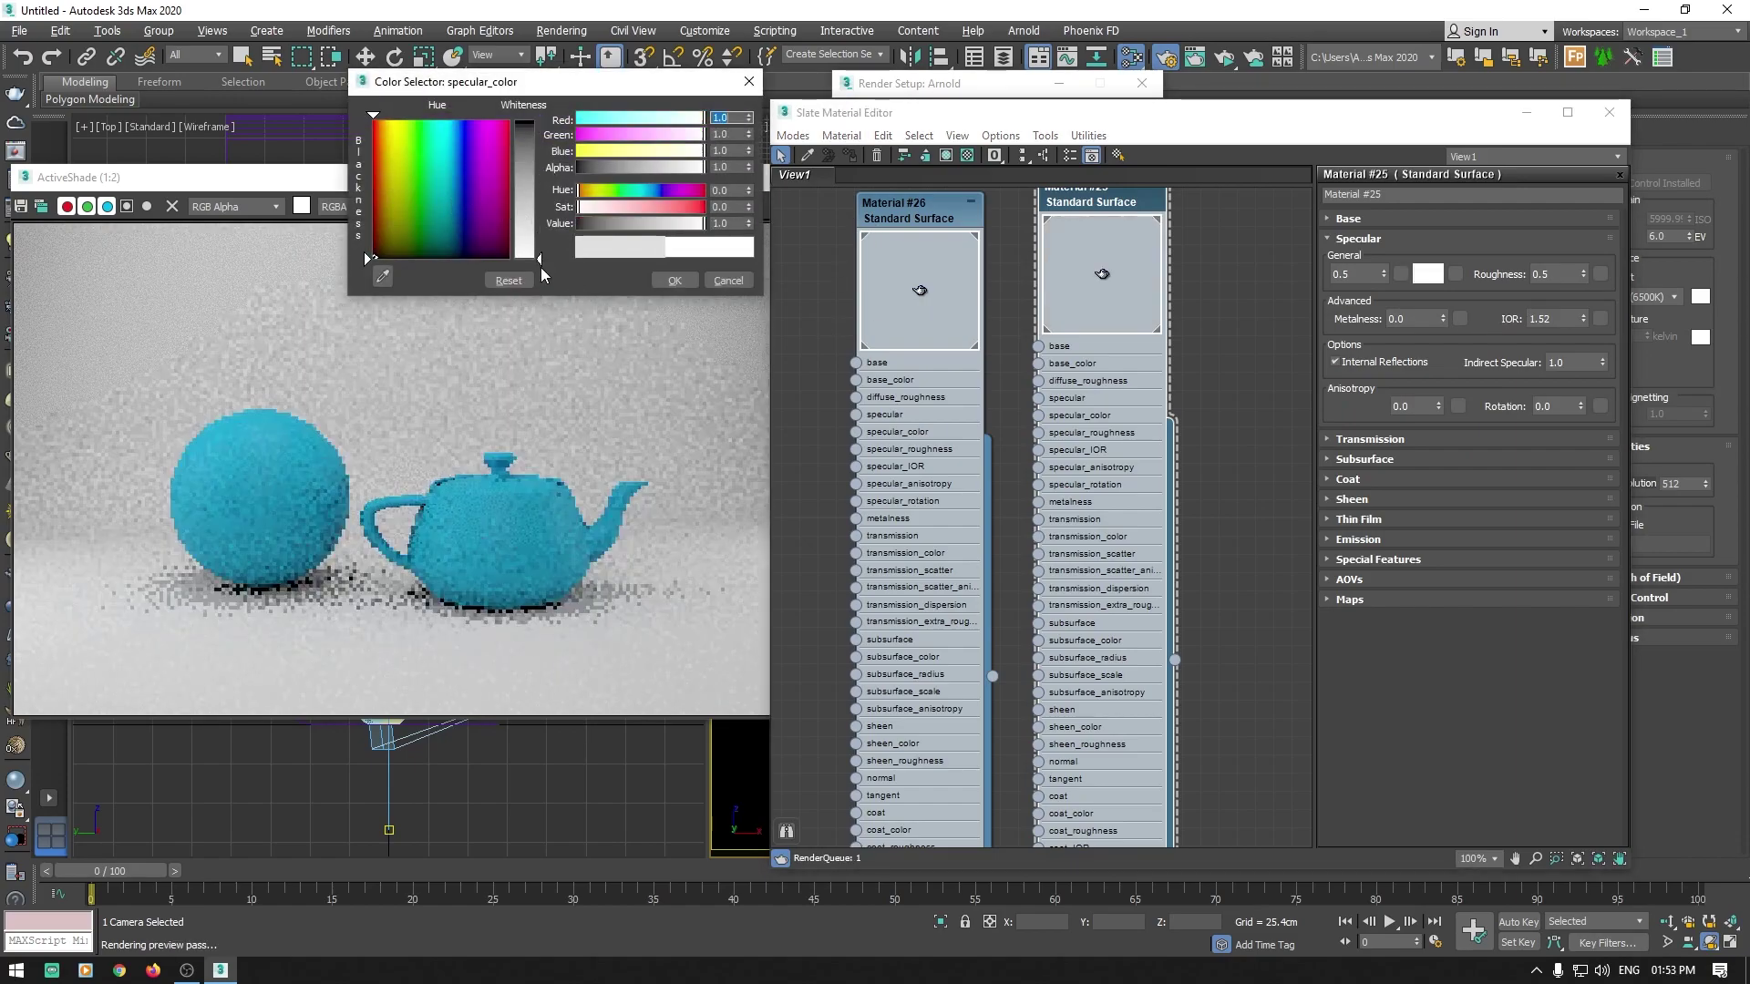
{"action": "left_click", "coordinate": [662, 285]}
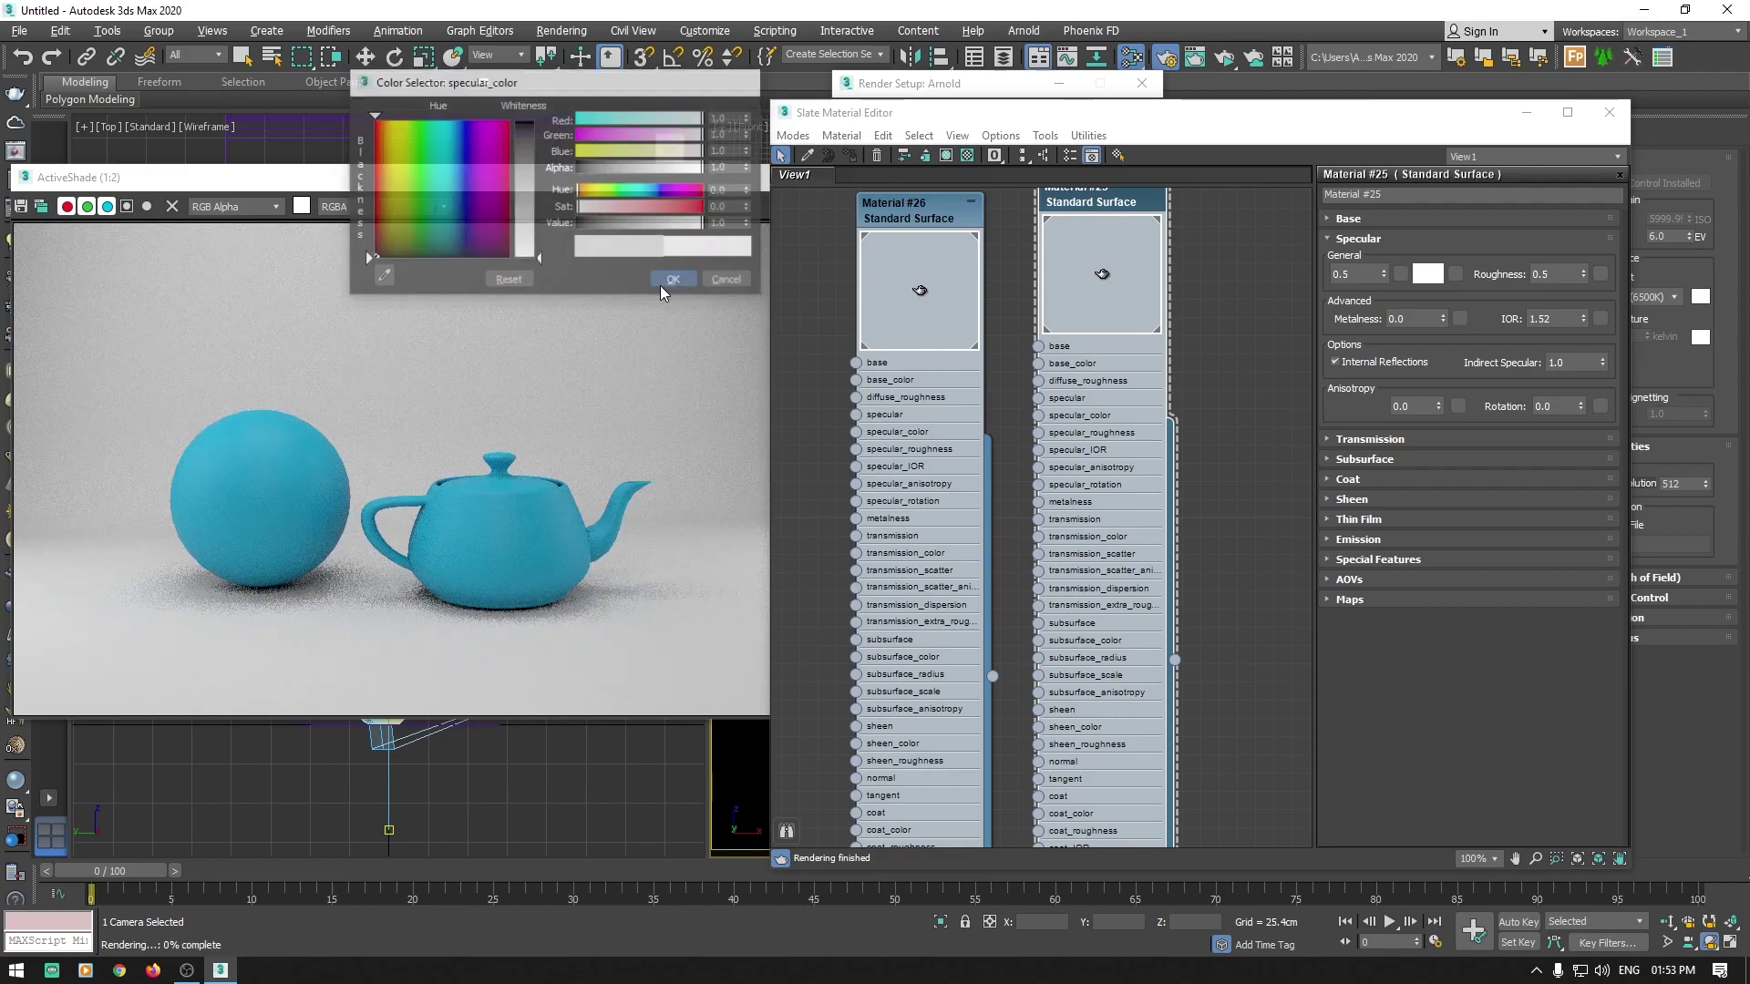
Step: Set Material #25's specular weight to 1.0 and specular roughness to 1.0
{"action": "double_click", "coordinate": [1363, 272]}
{"action": "type", "text": "1"}
{"action": "key", "text": "Return"}
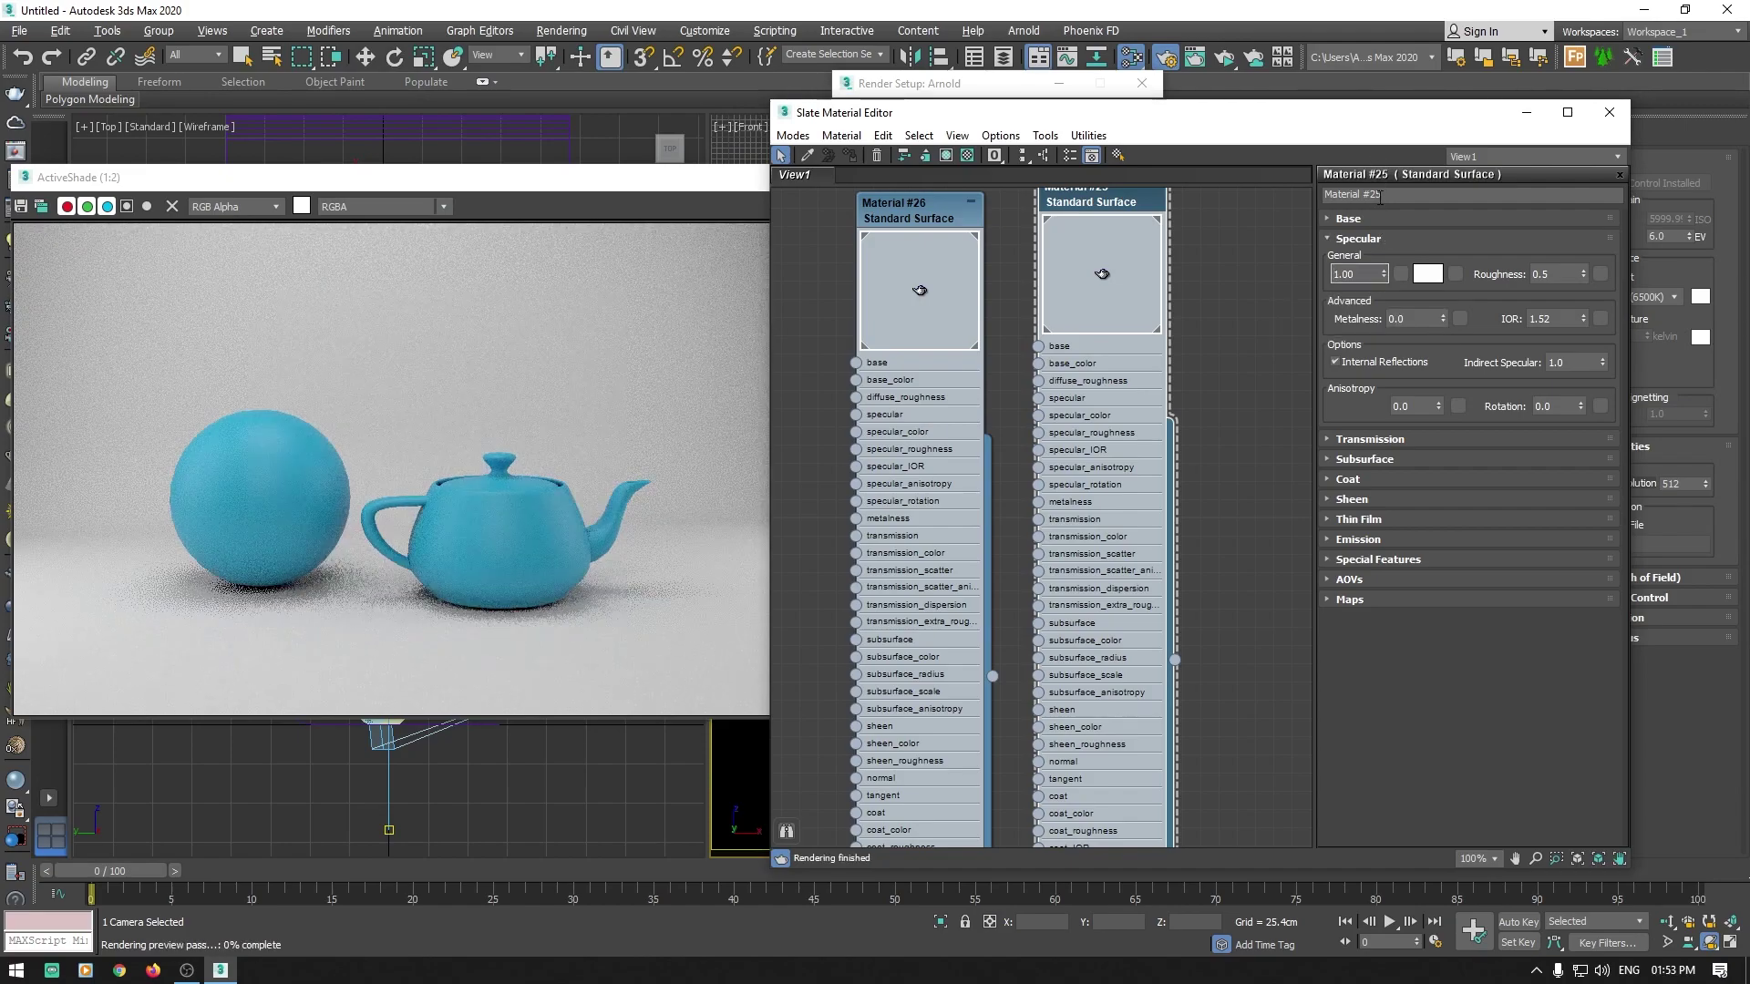
{"action": "scroll", "coordinate": [403, 474], "scroll_direction": "up", "scroll_amount": 1}
{"action": "scroll", "coordinate": [505, 517], "scroll_direction": "up", "scroll_amount": 1}
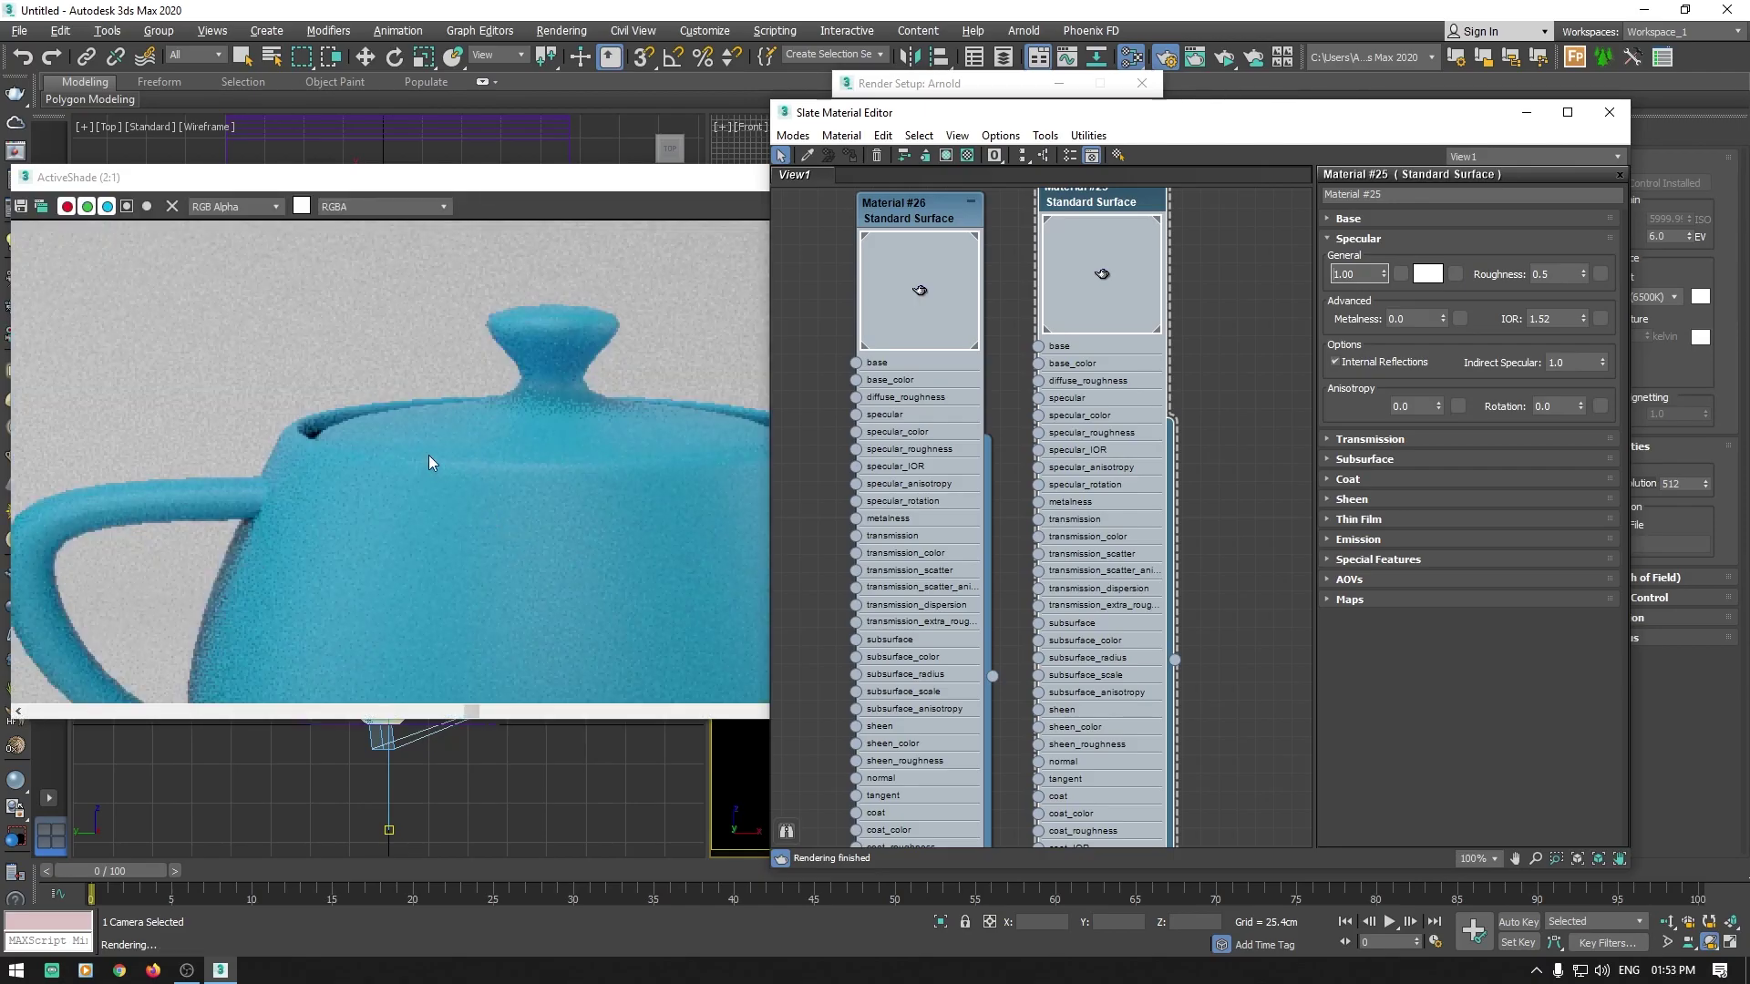
{"action": "right_click", "coordinate": [1385, 276]}
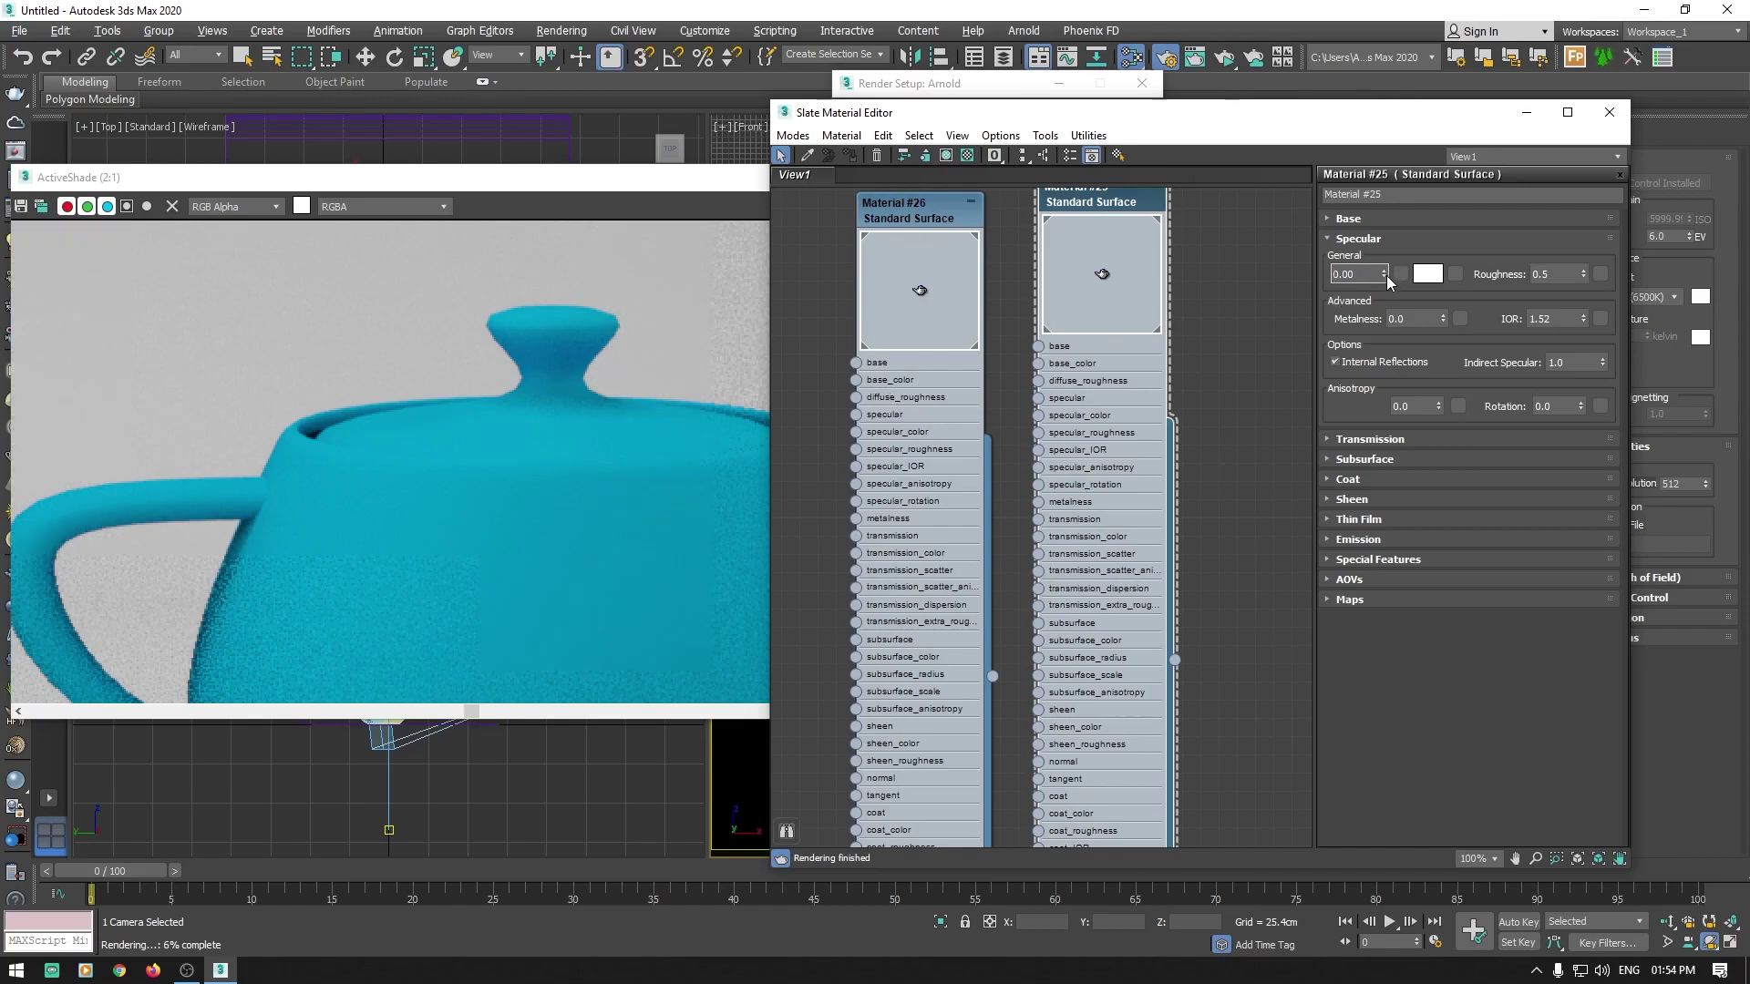
{"action": "left_click_drag", "start_coordinate": [1385, 275], "coordinate": [1378, 137]}
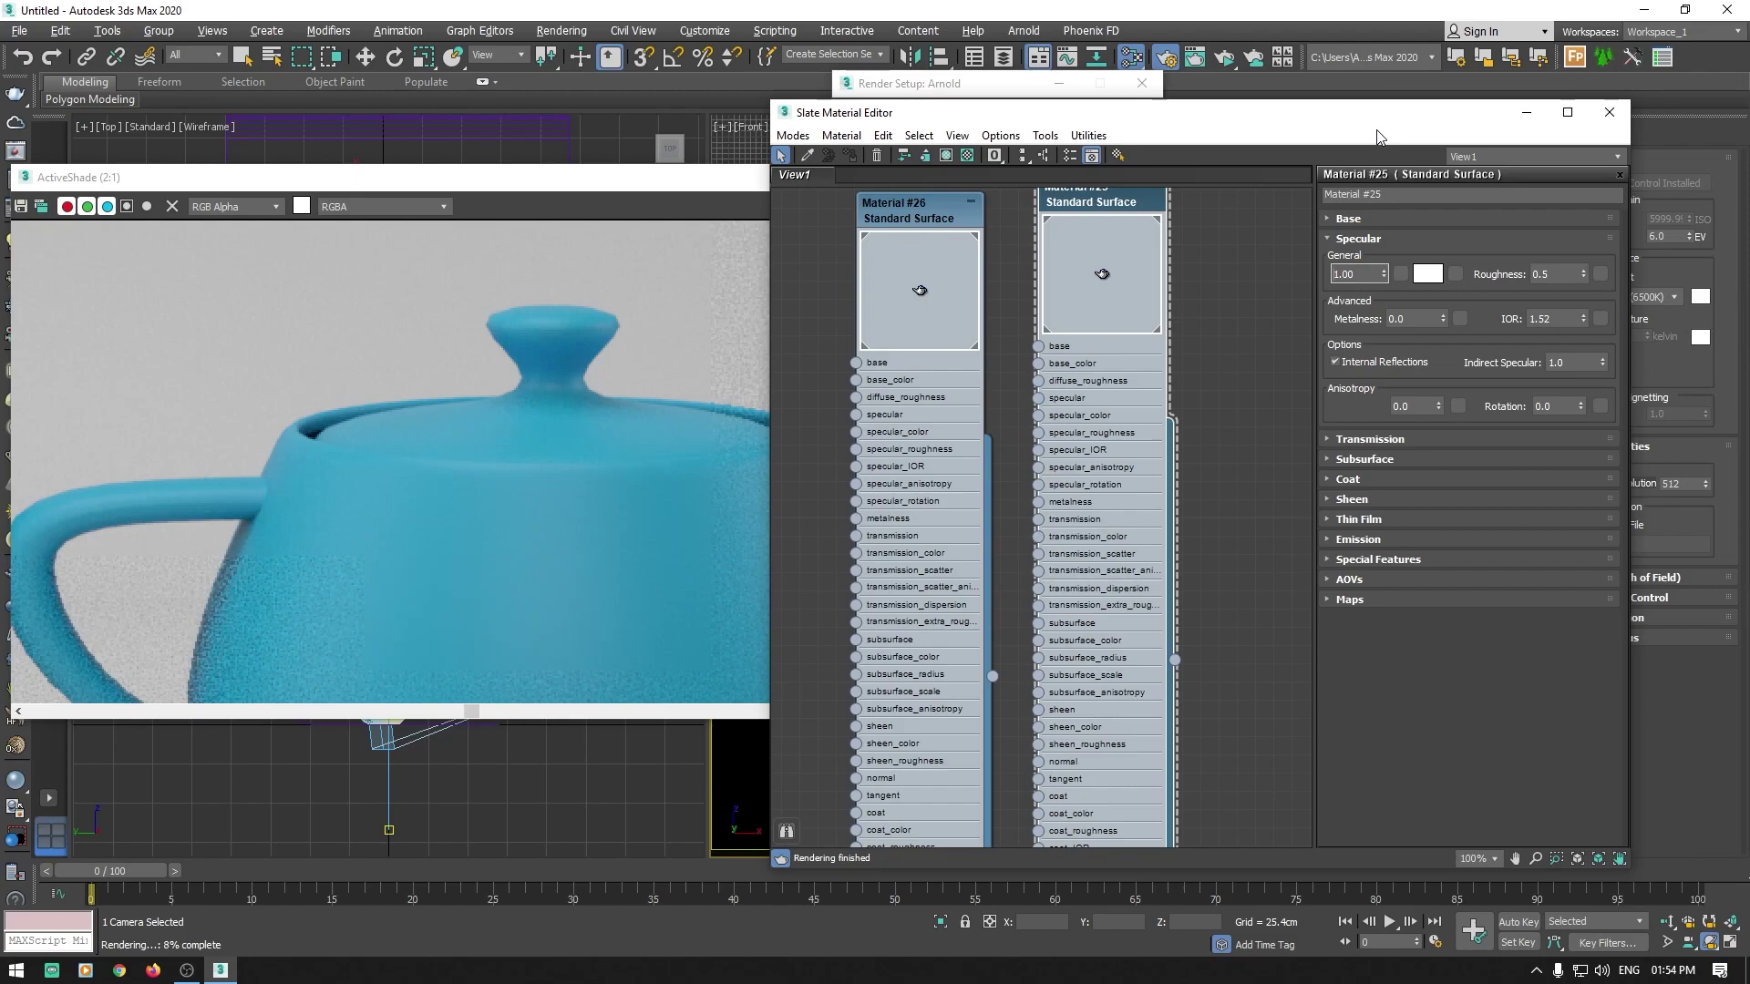
{"action": "scroll", "coordinate": [435, 424], "scroll_direction": "down", "scroll_amount": 1}
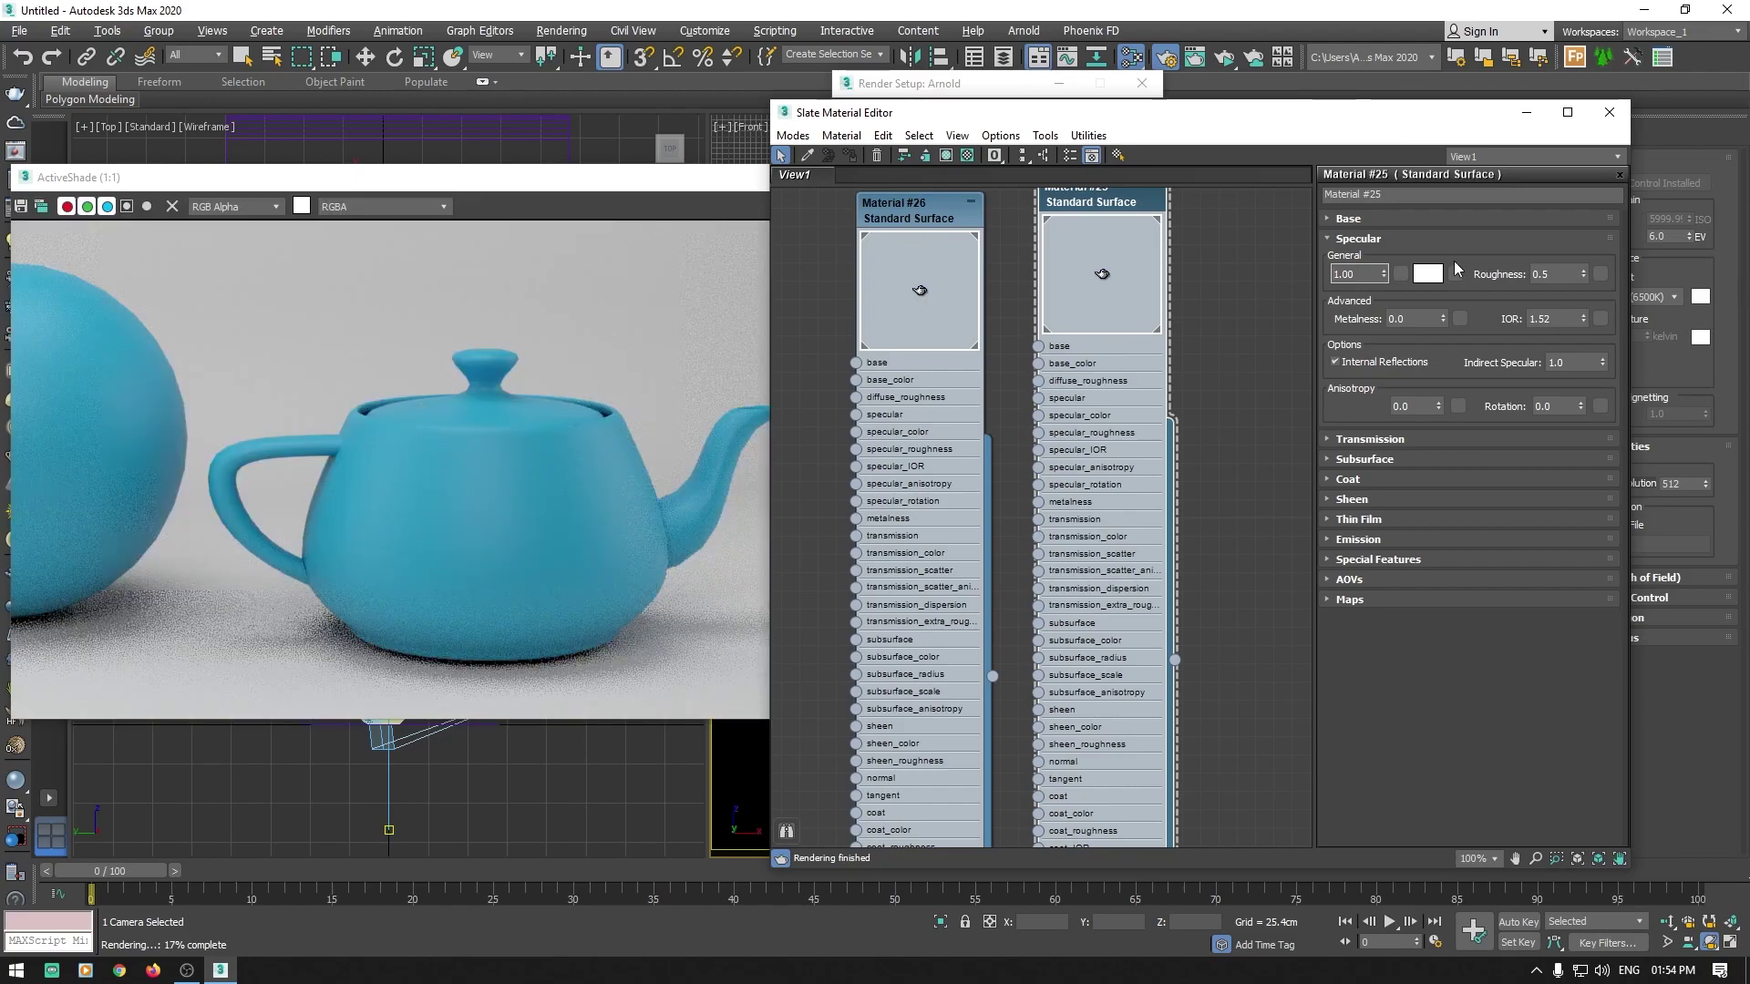
{"action": "left_click_drag", "start_coordinate": [1583, 272], "coordinate": [1578, 155]}
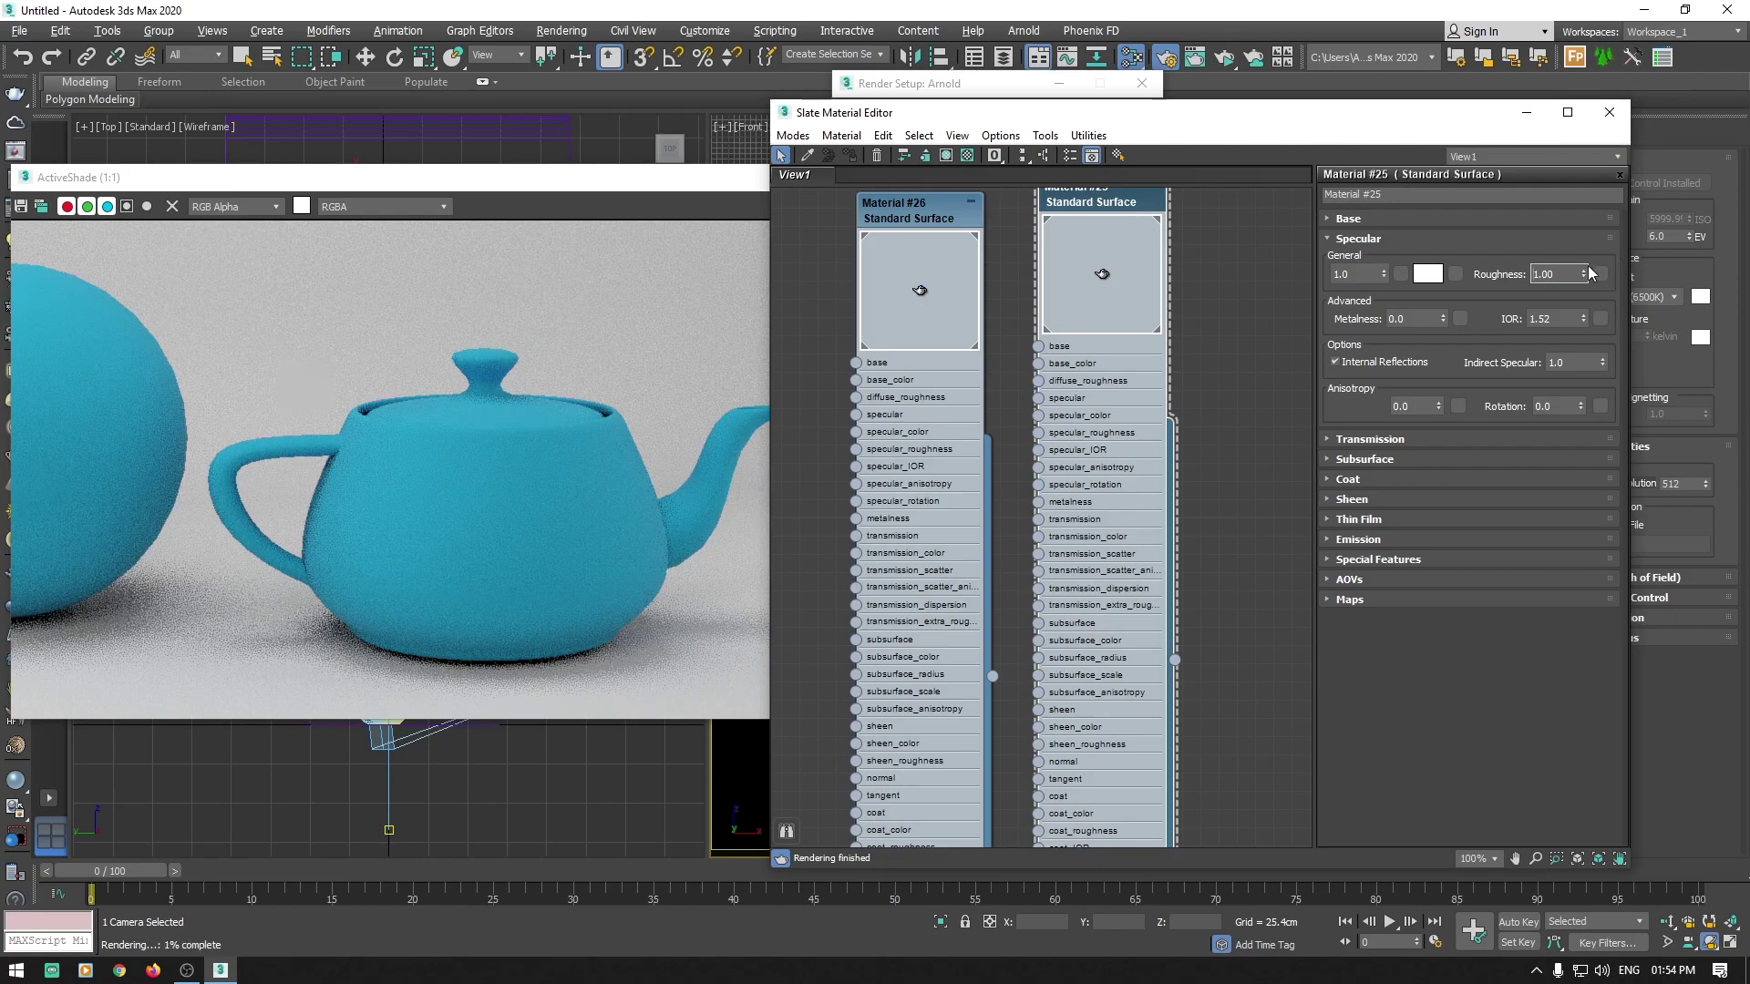
Step: Reset the cyan material's specular roughness to 0 for a glossy finish, then show Material #26
{"action": "right_click", "coordinate": [1584, 275]}
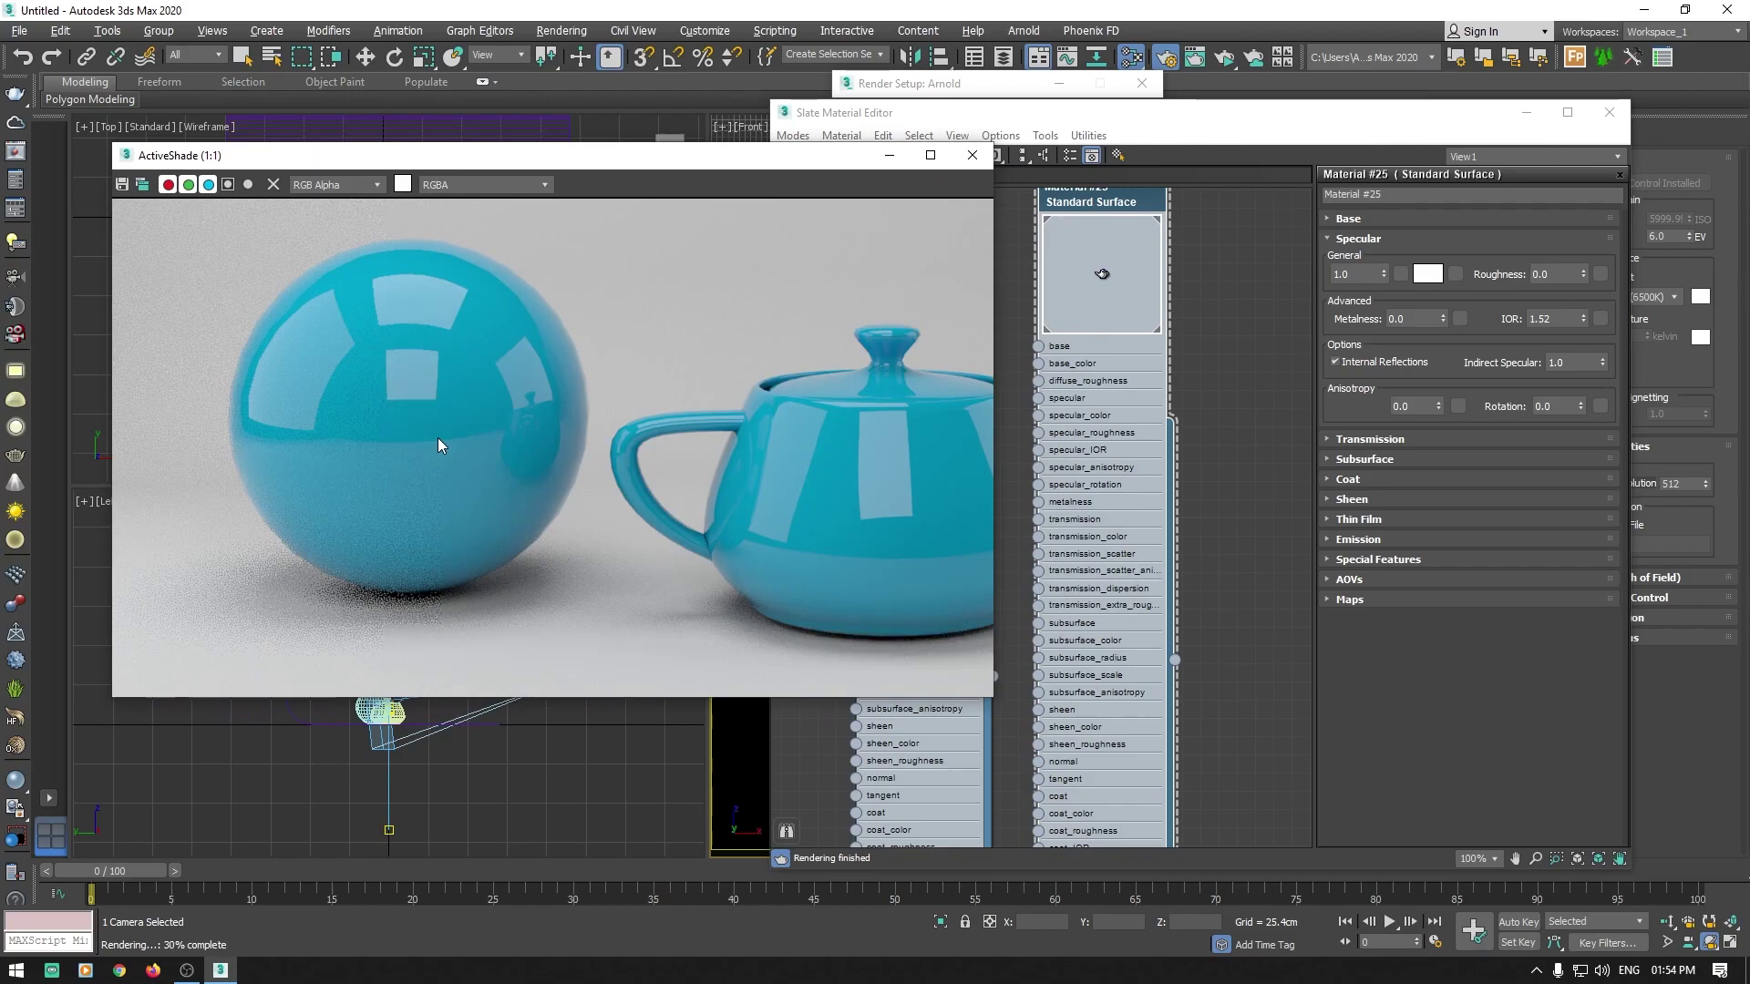
{"action": "scroll", "coordinate": [437, 445], "scroll_direction": "down", "scroll_amount": 1}
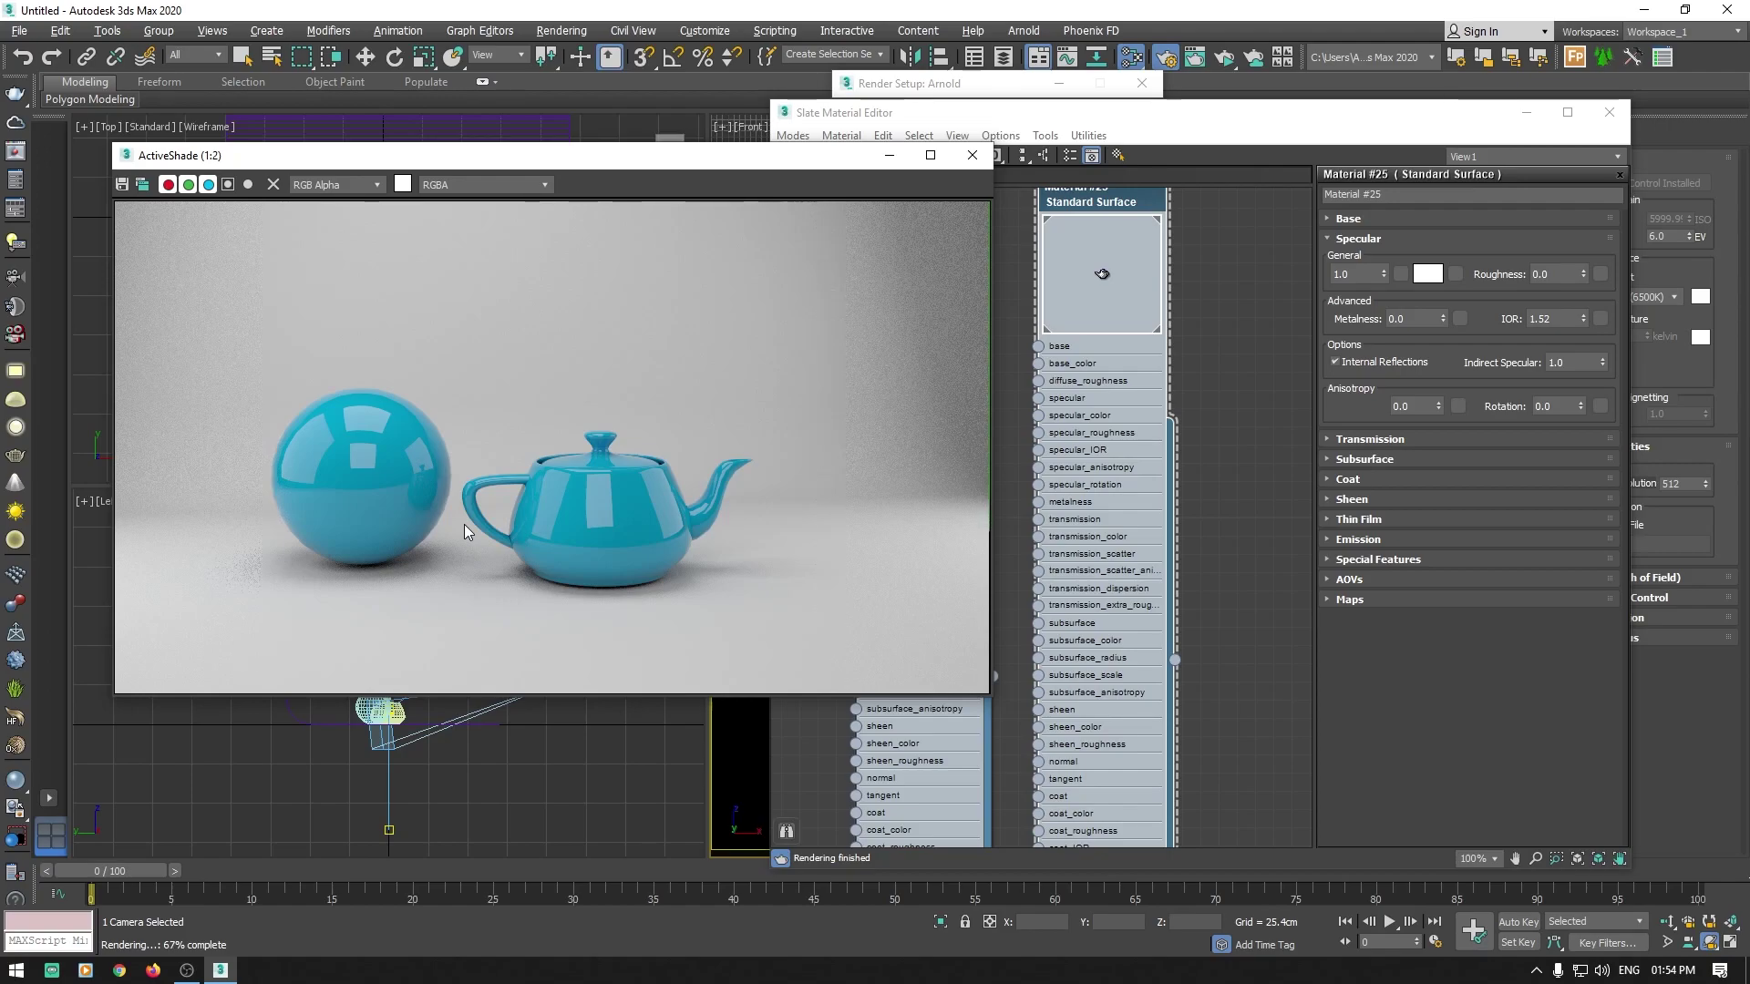
{"action": "left_click_drag", "start_coordinate": [793, 155], "coordinate": [683, 151]}
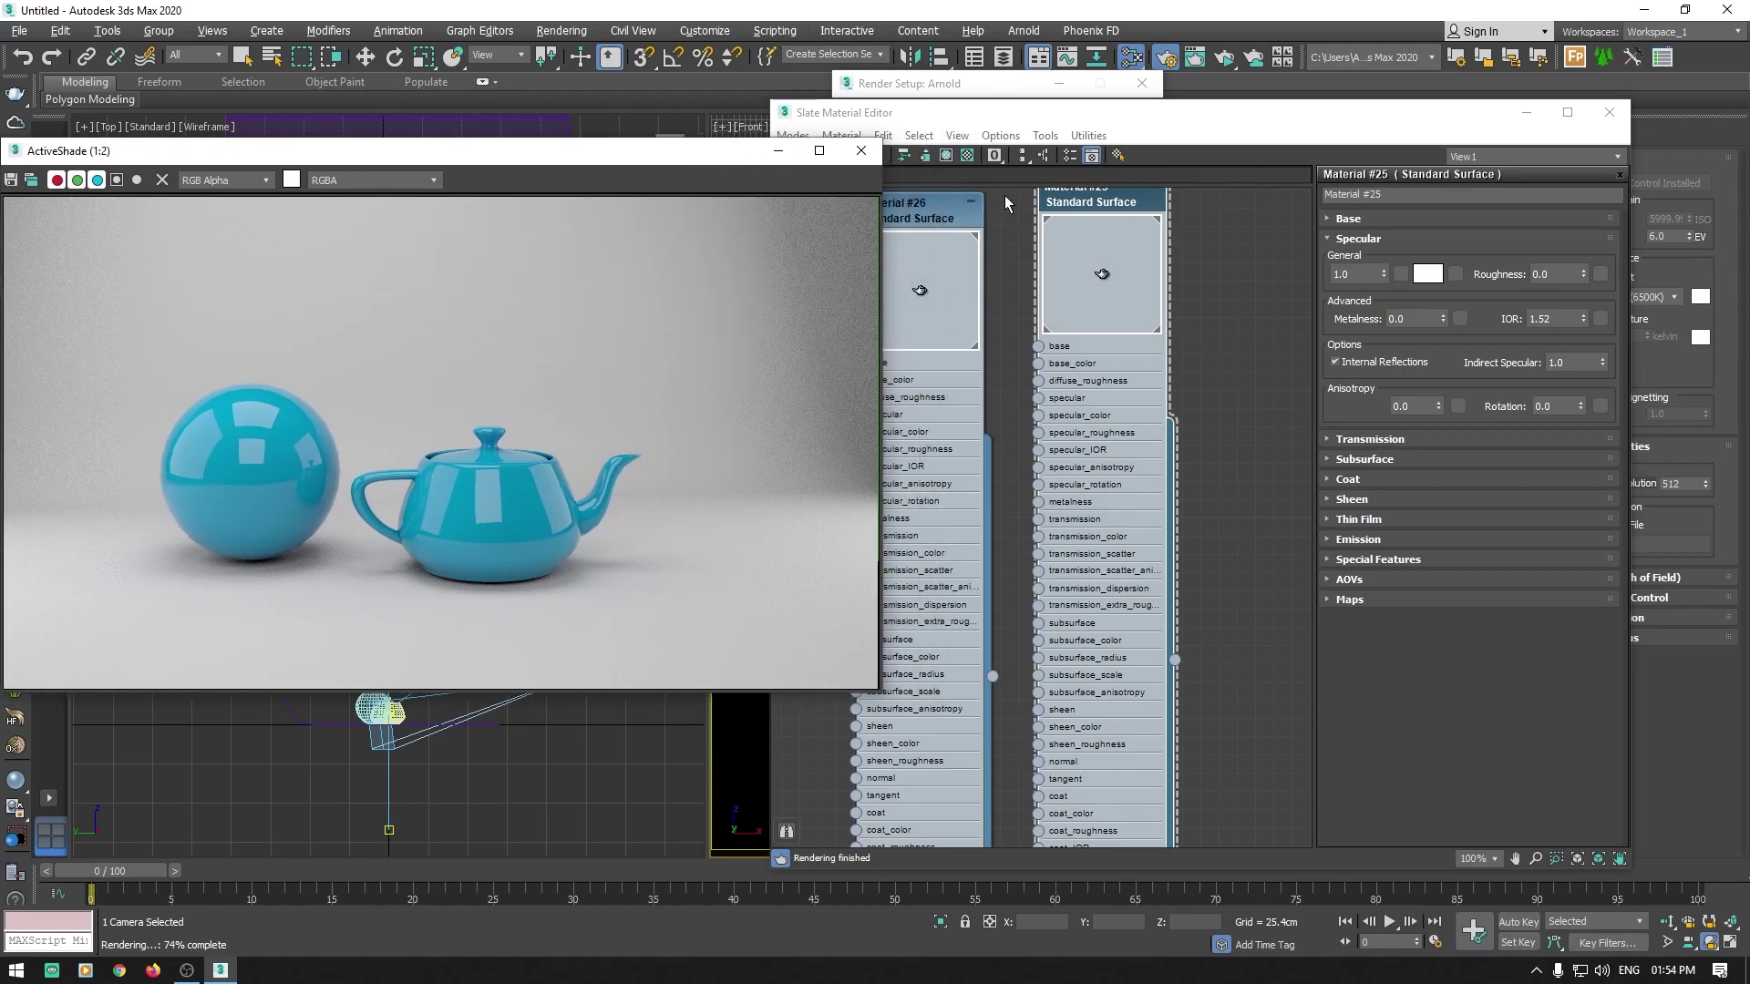
{"action": "left_click", "coordinate": [916, 208]}
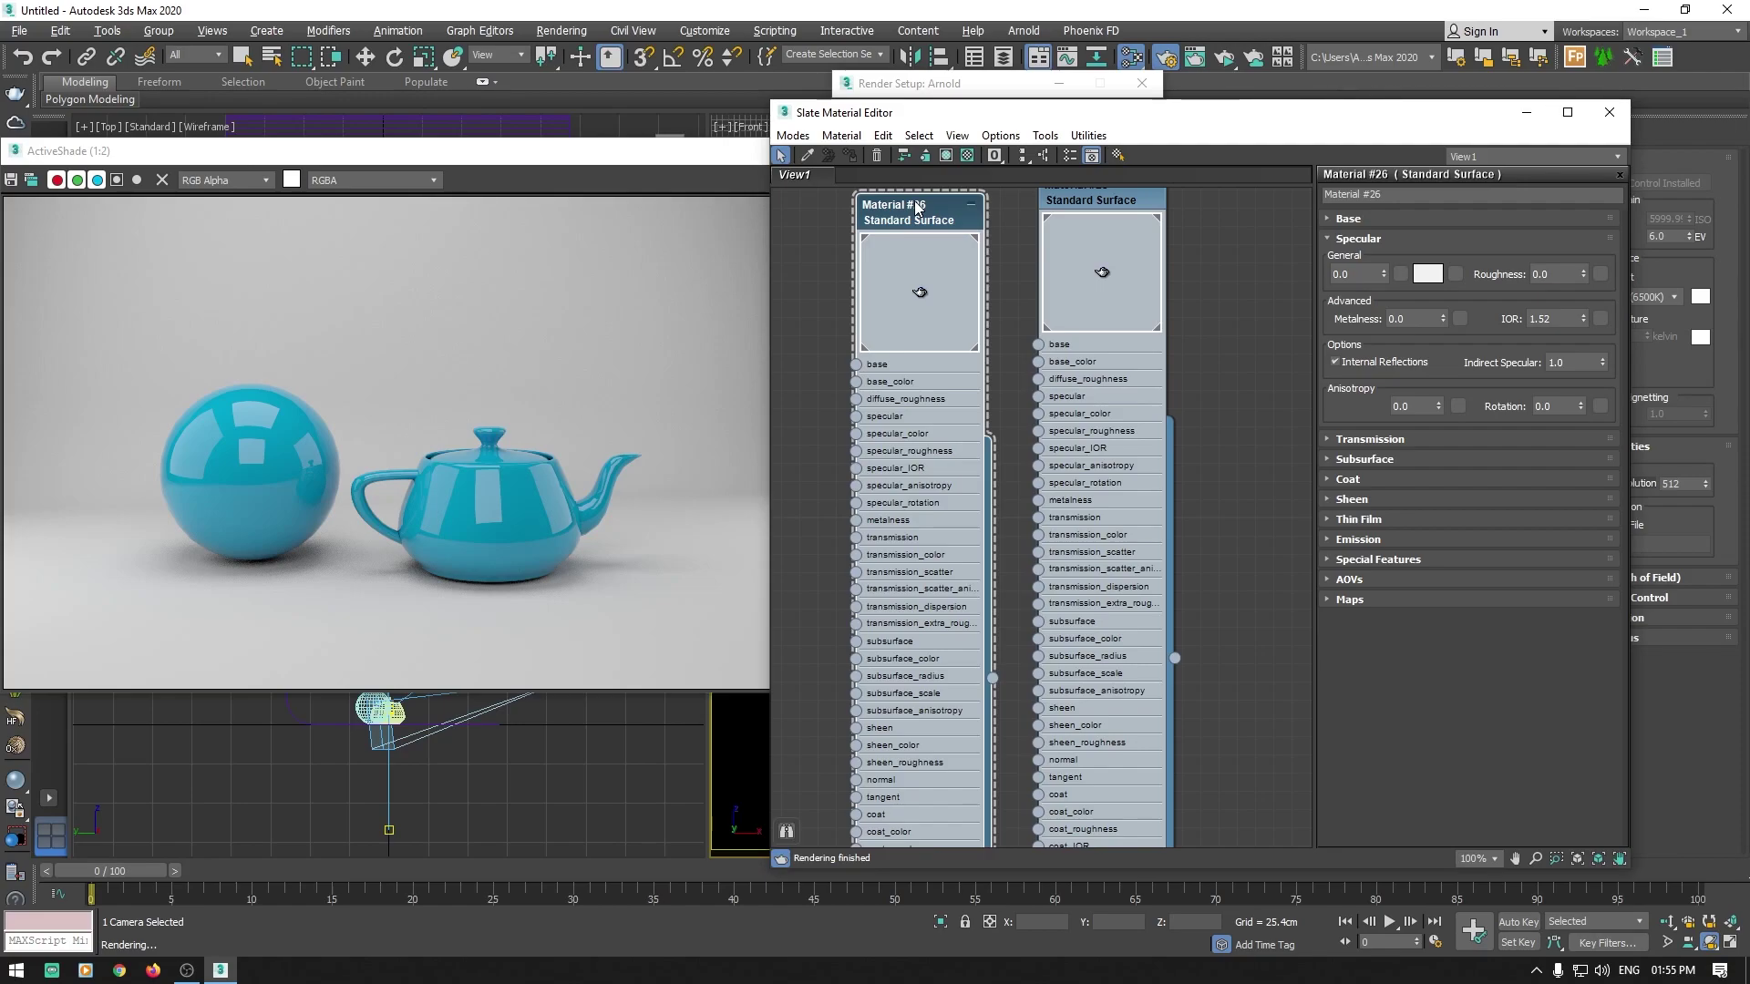
Step: Give backdrop Material #26 specular weight 1.0 and specular roughness 0.2
{"action": "left_click", "coordinate": [1427, 274]}
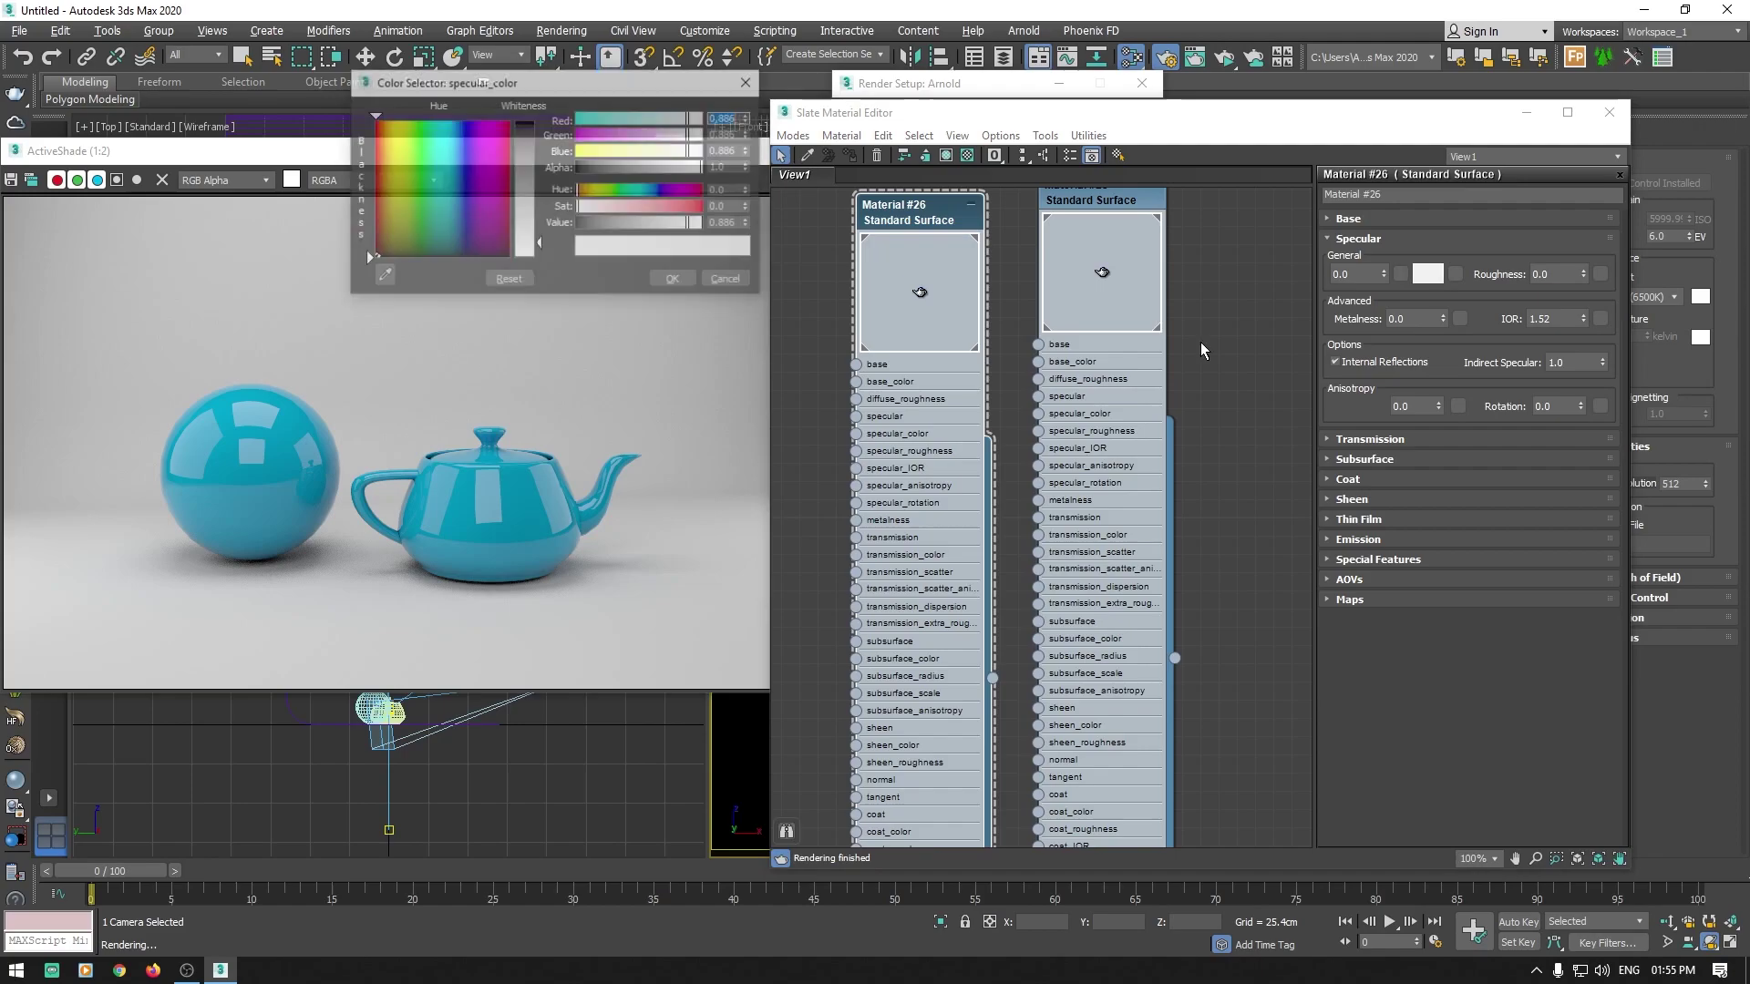
{"action": "left_click", "coordinate": [675, 280]}
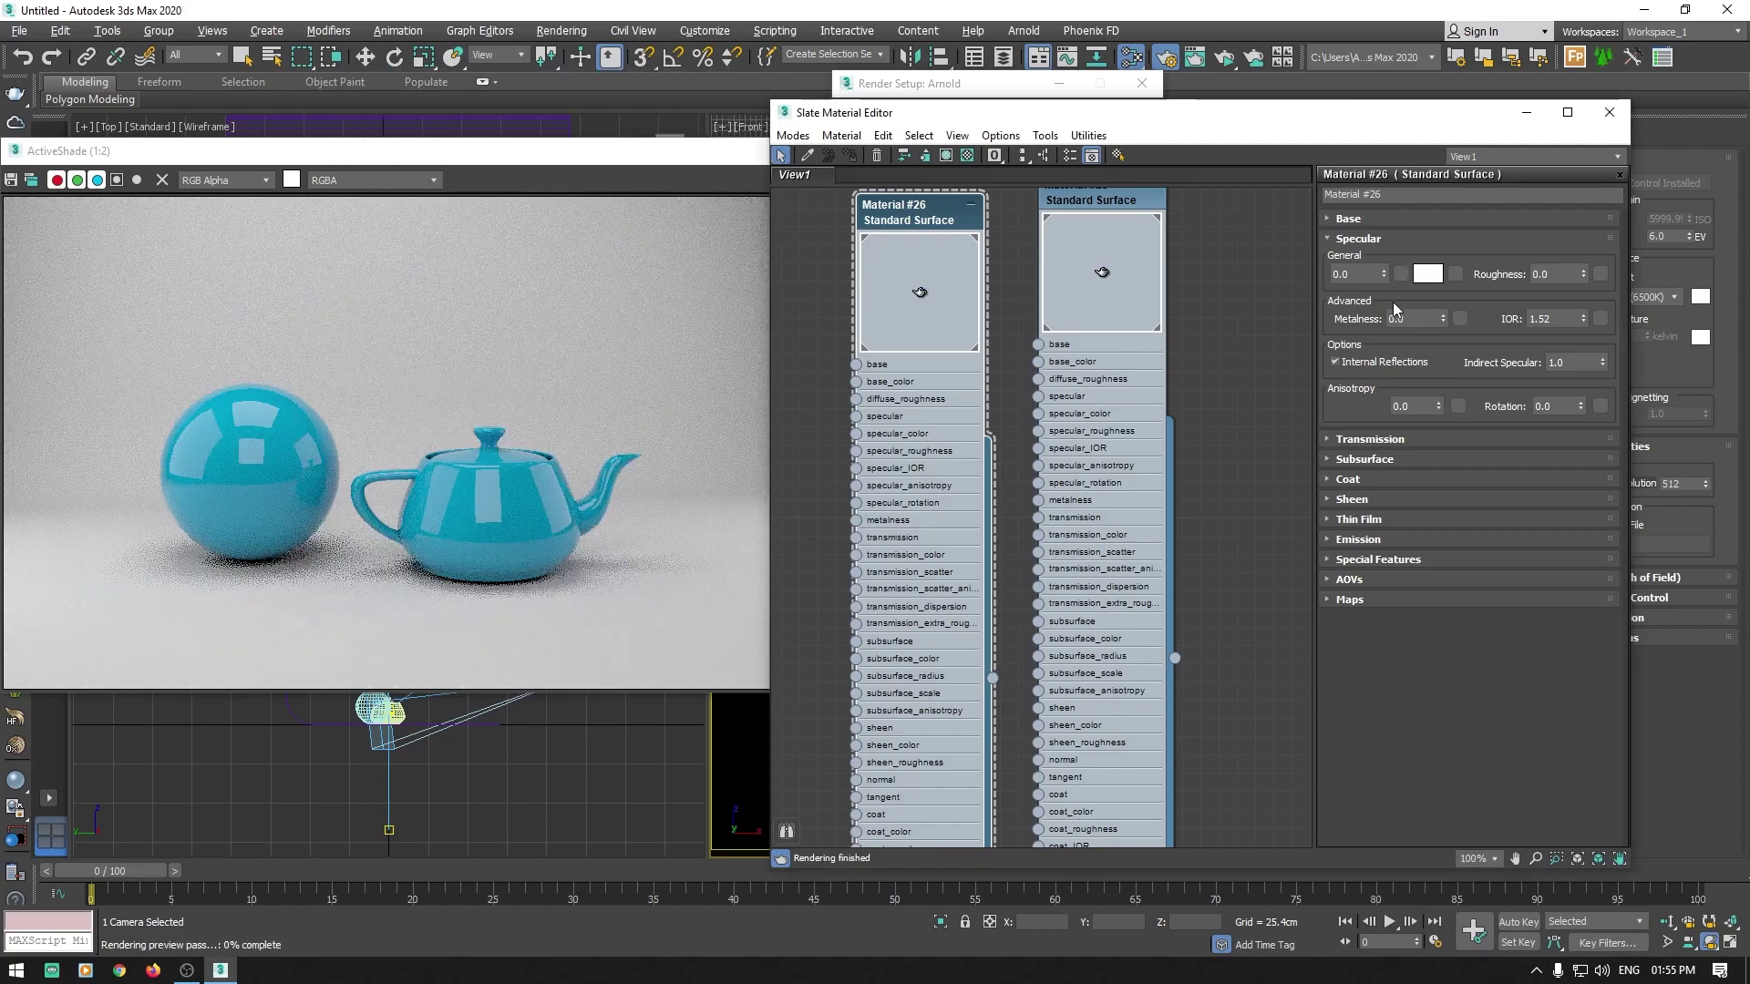
{"action": "left_click_drag", "start_coordinate": [1381, 270], "coordinate": [1383, 238]}
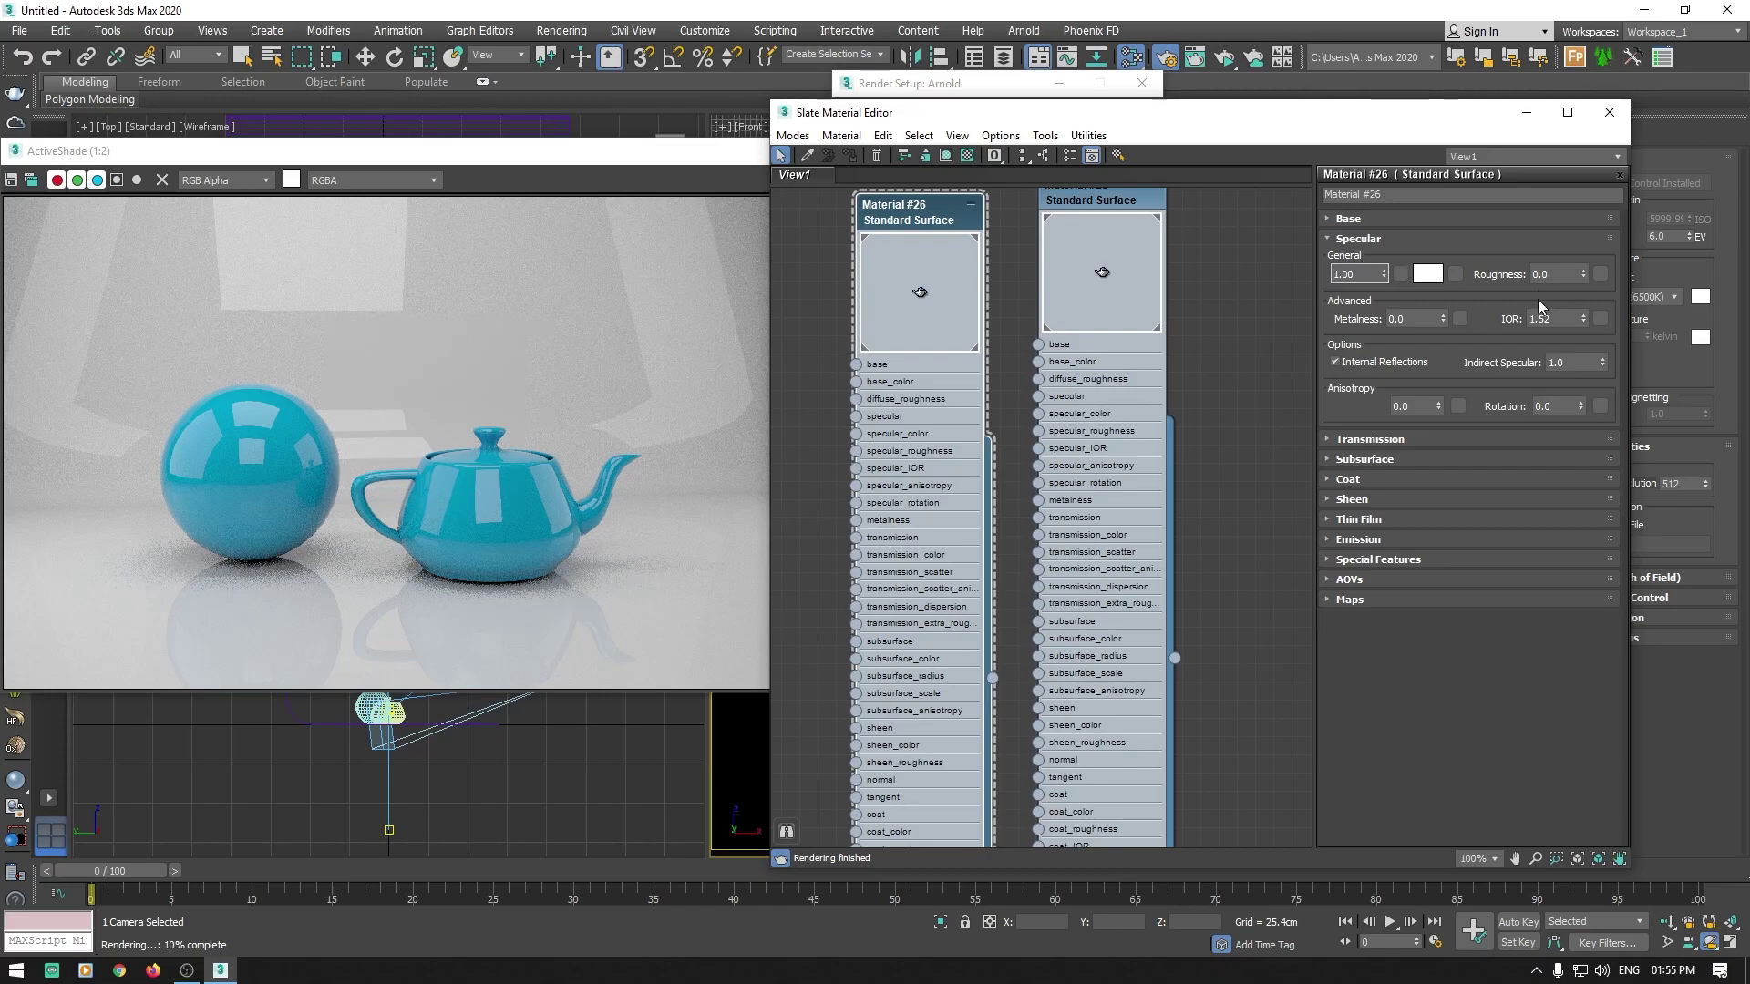
{"action": "left_click_drag", "start_coordinate": [1583, 273], "coordinate": [1585, 263]}
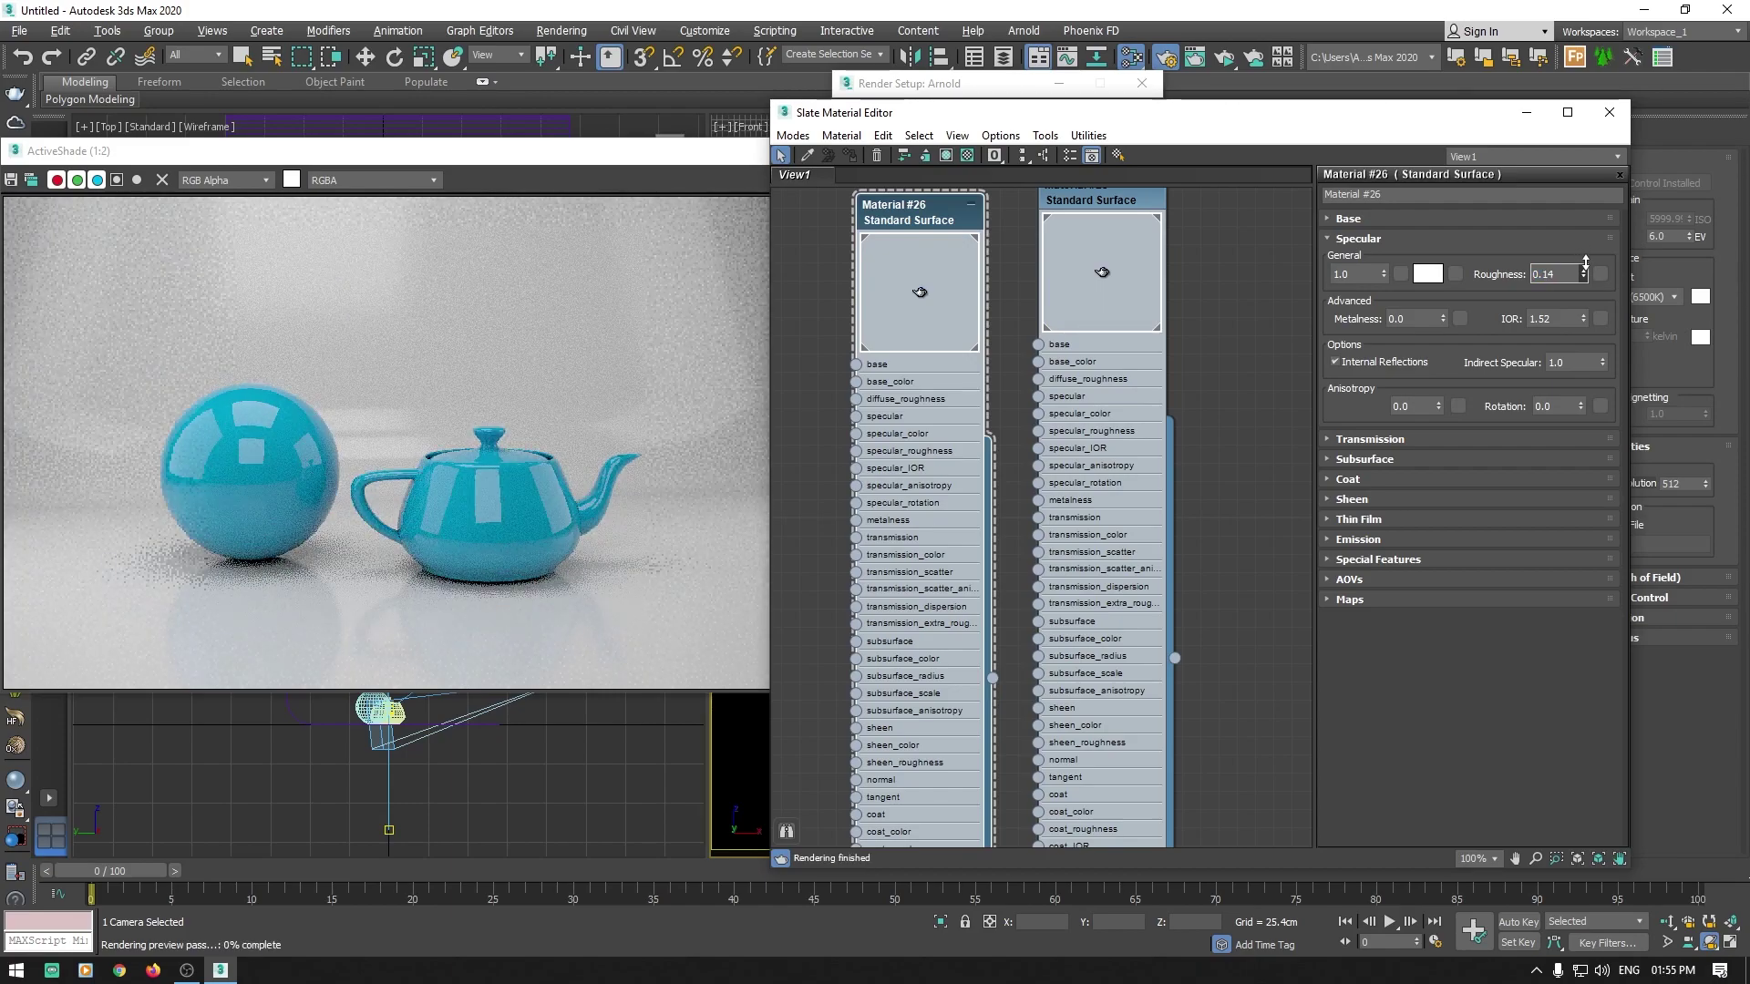
{"action": "double_click", "coordinate": [1580, 273]}
{"action": "type", "text": "0.2"}
{"action": "key", "text": "Return"}
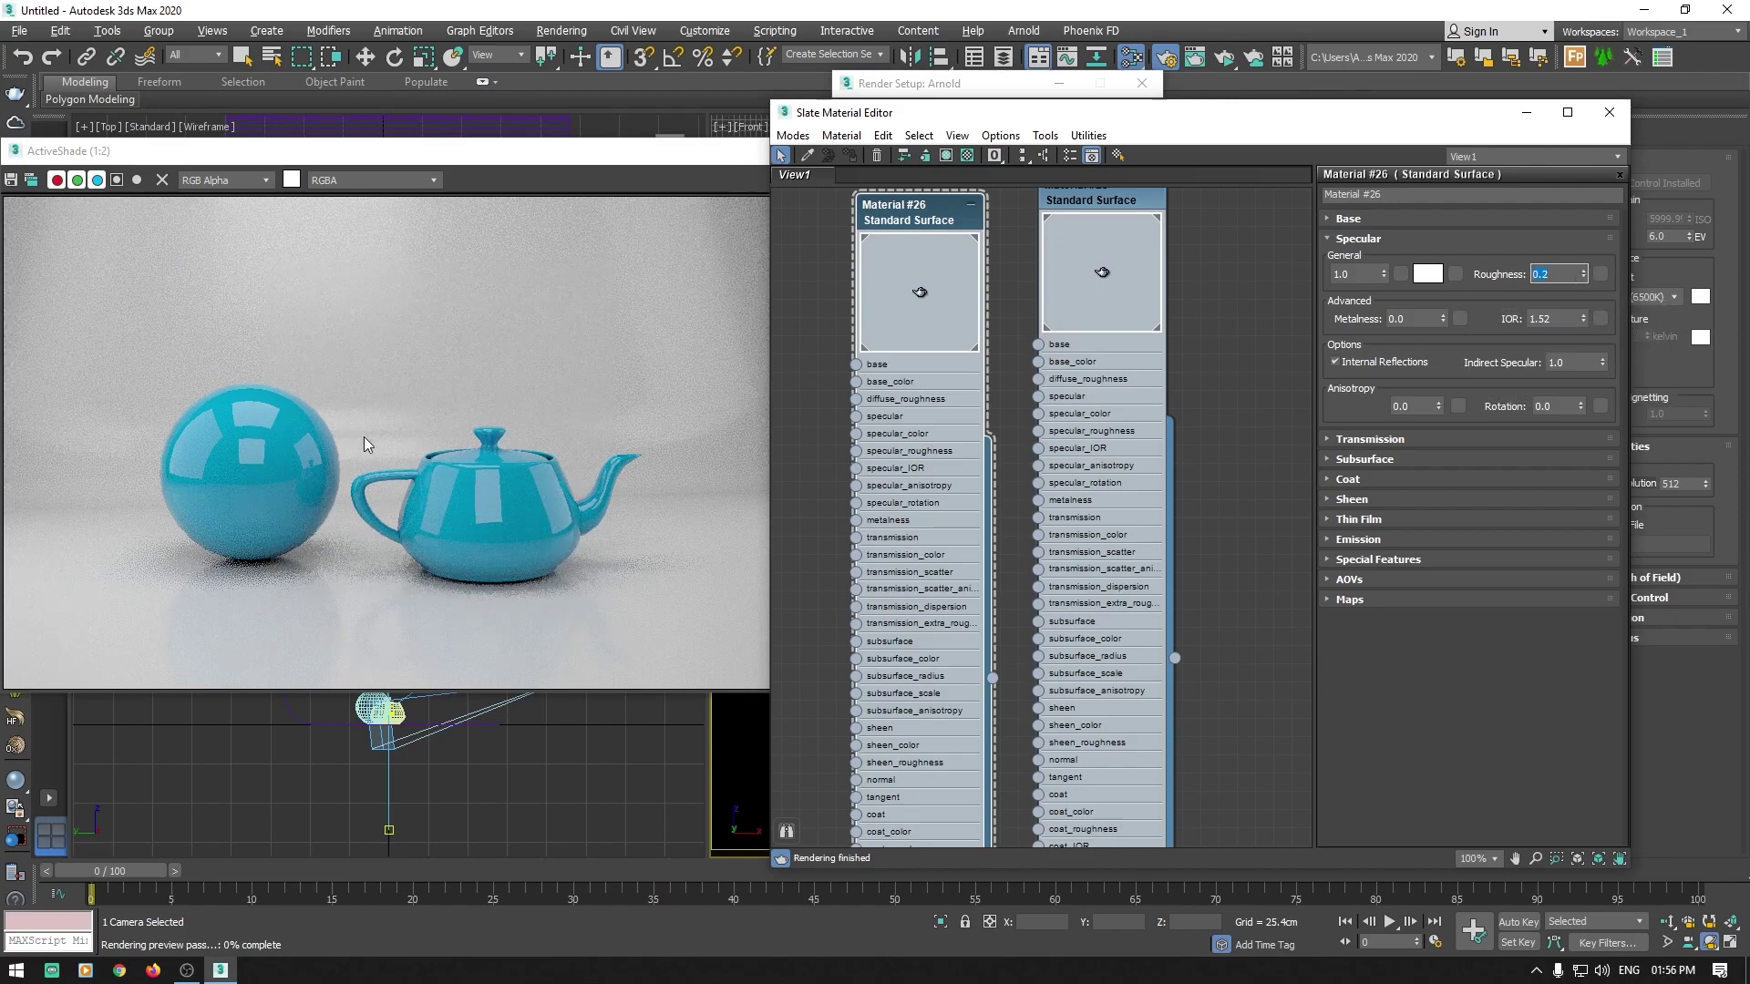
Step: Zoom the ActiveShade preview to inspect the reflective backdrop
{"action": "scroll", "coordinate": [360, 433], "scroll_direction": "up", "scroll_amount": 1}
{"action": "scroll", "coordinate": [477, 424], "scroll_direction": "down", "scroll_amount": 1}
{"action": "left_click", "coordinate": [477, 424]}
{"action": "scroll", "coordinate": [421, 603], "scroll_direction": "up", "scroll_amount": 2}
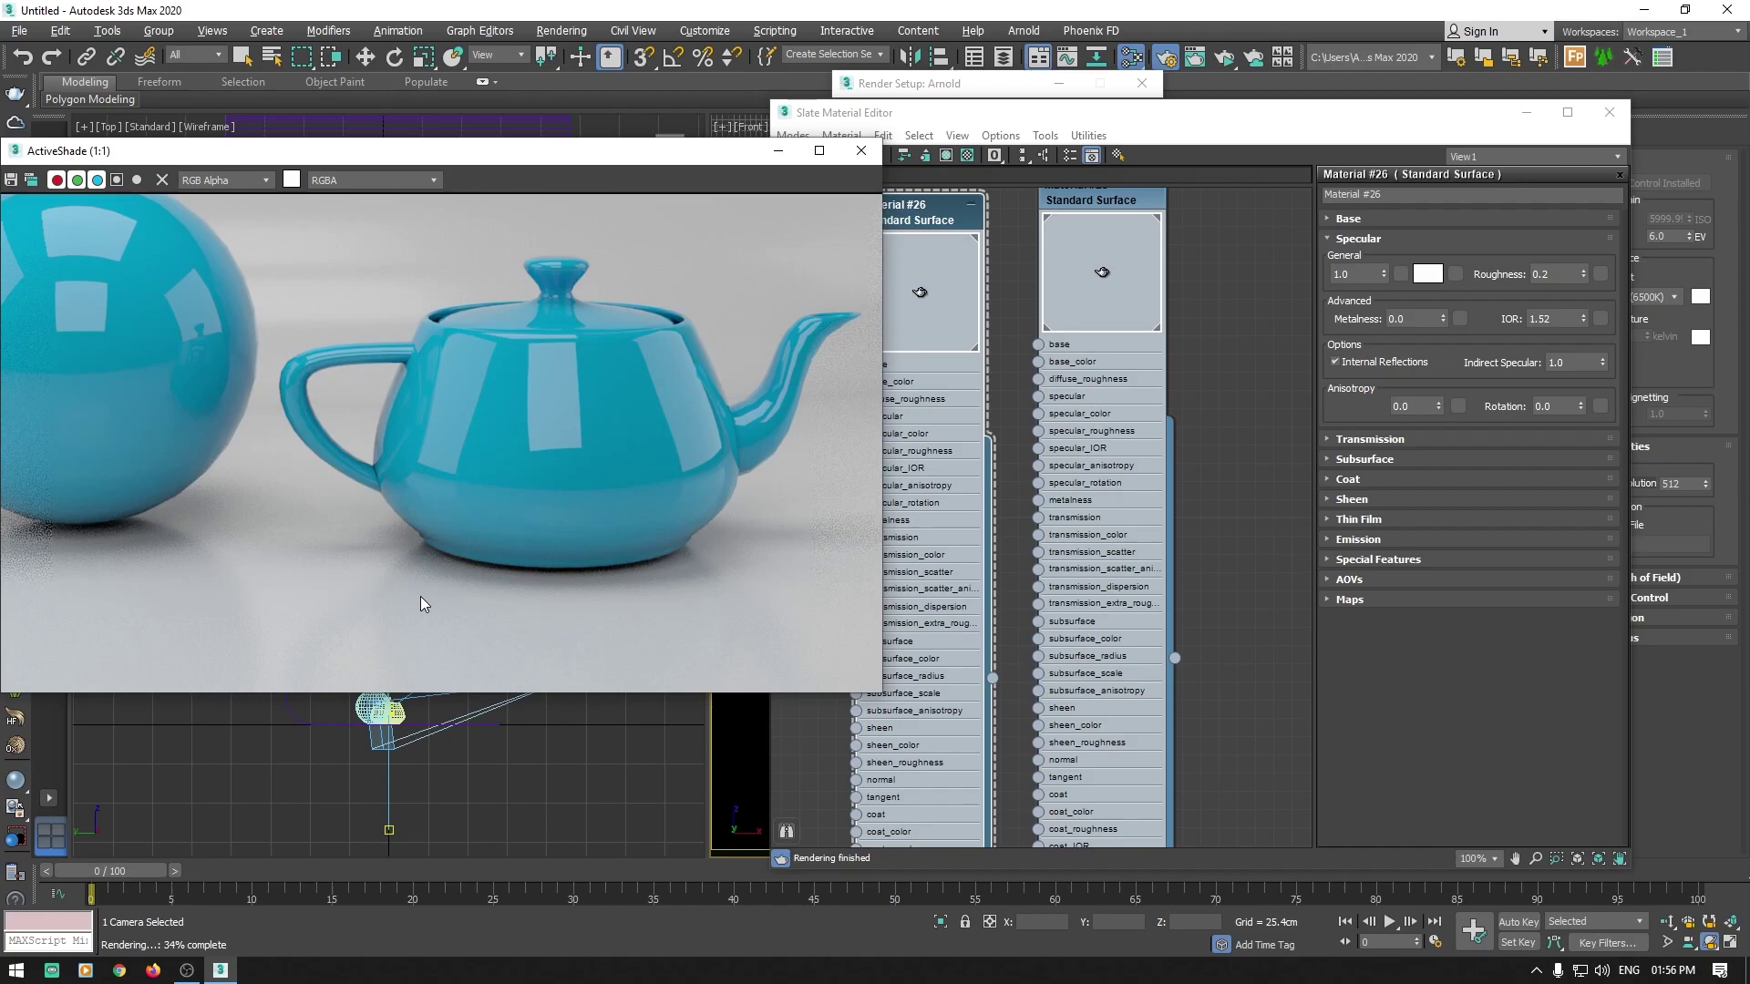
{"action": "scroll", "coordinate": [228, 529], "scroll_direction": "down", "scroll_amount": 1}
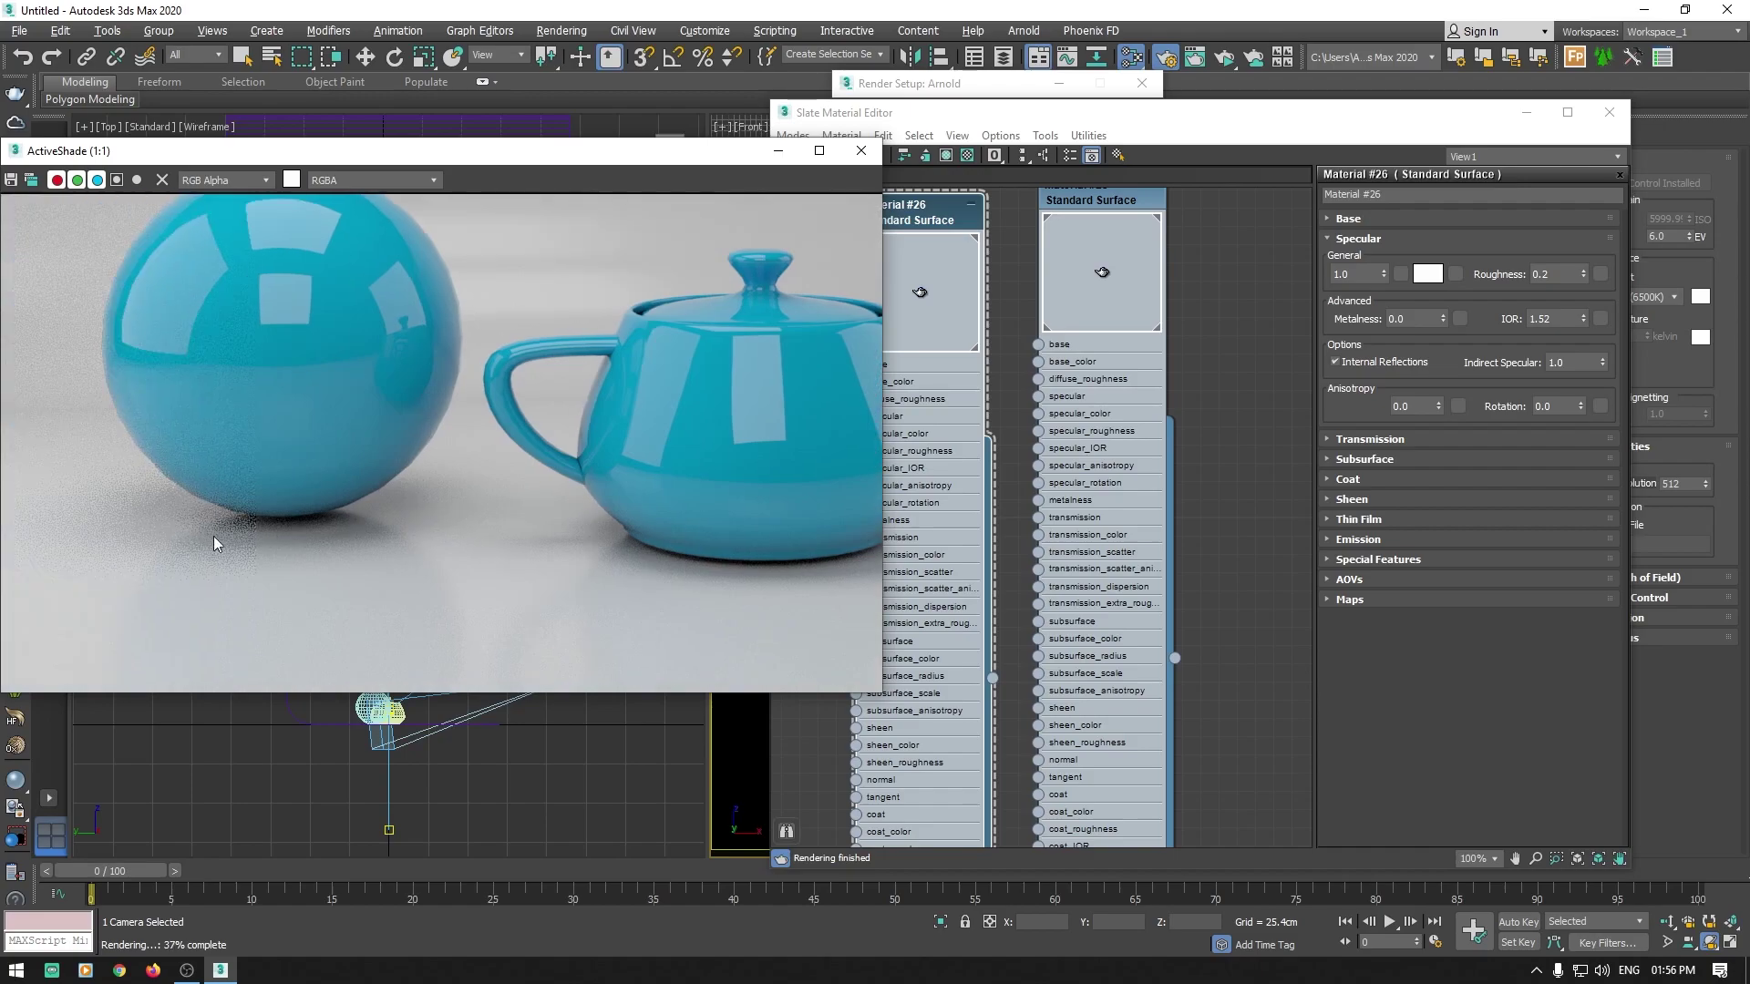
{"action": "scroll", "coordinate": [228, 527], "scroll_direction": "up", "scroll_amount": 2}
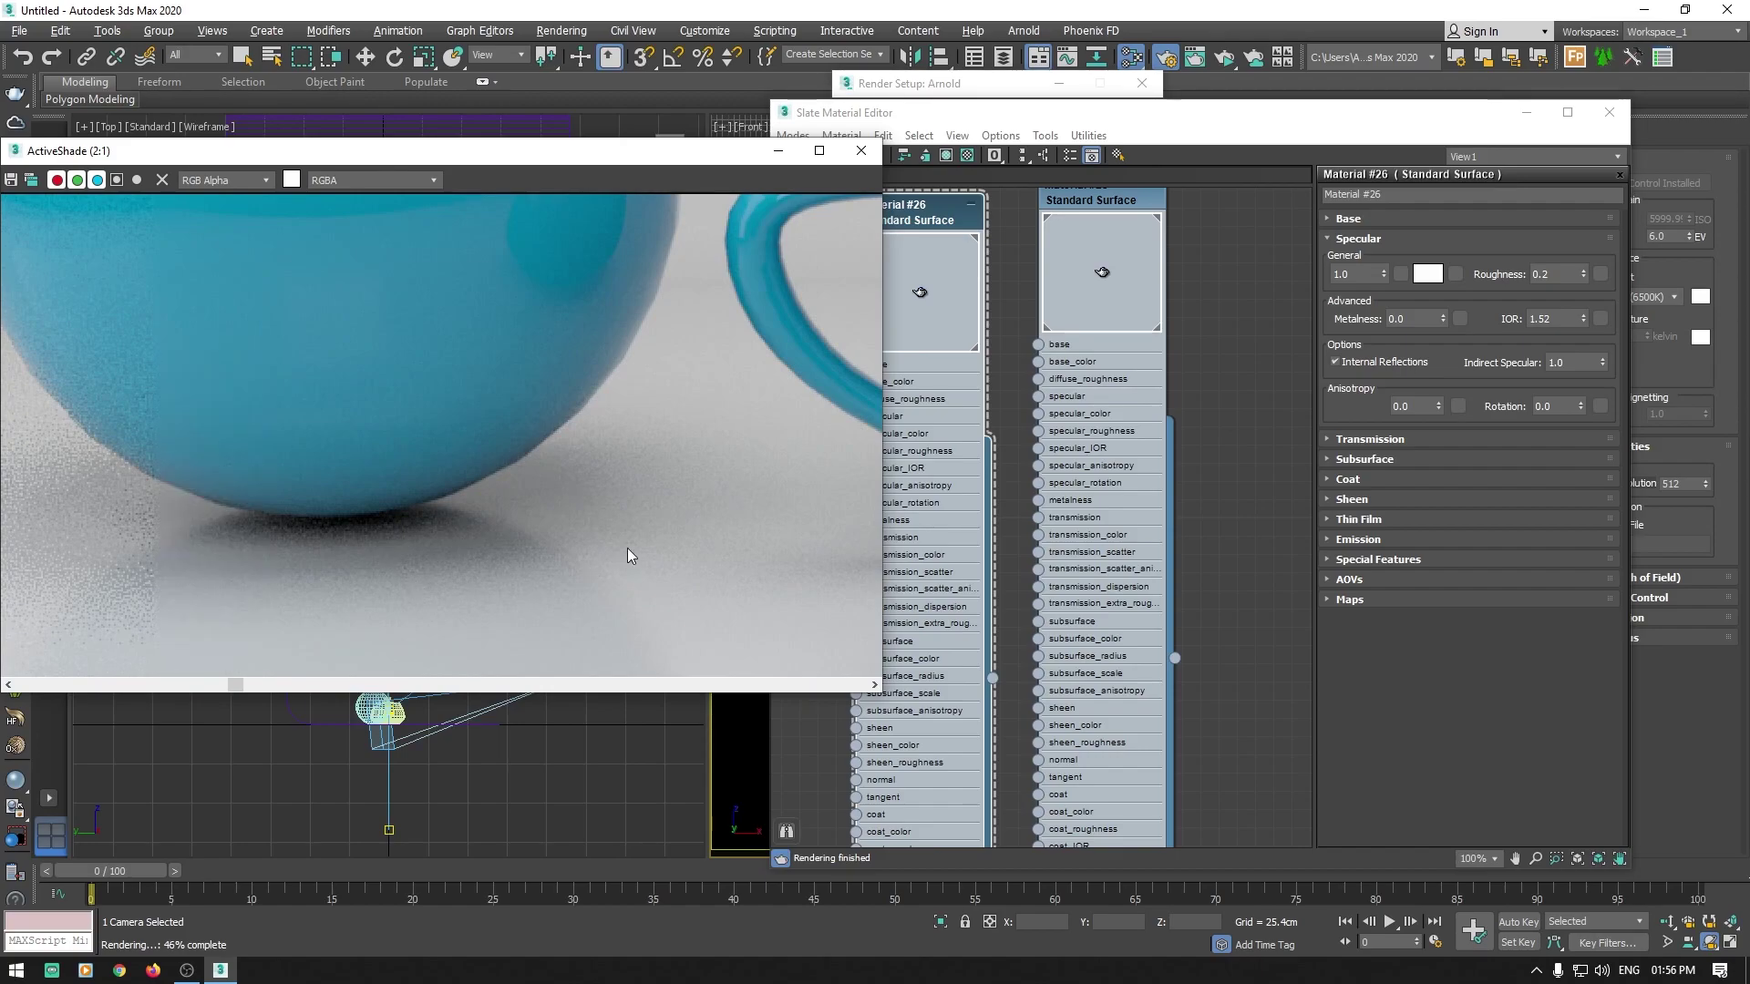
Step: Close the material editor, select ArnoldLight002, and raise its light Samples from 1 to 16
{"action": "left_click", "coordinate": [1611, 117]}
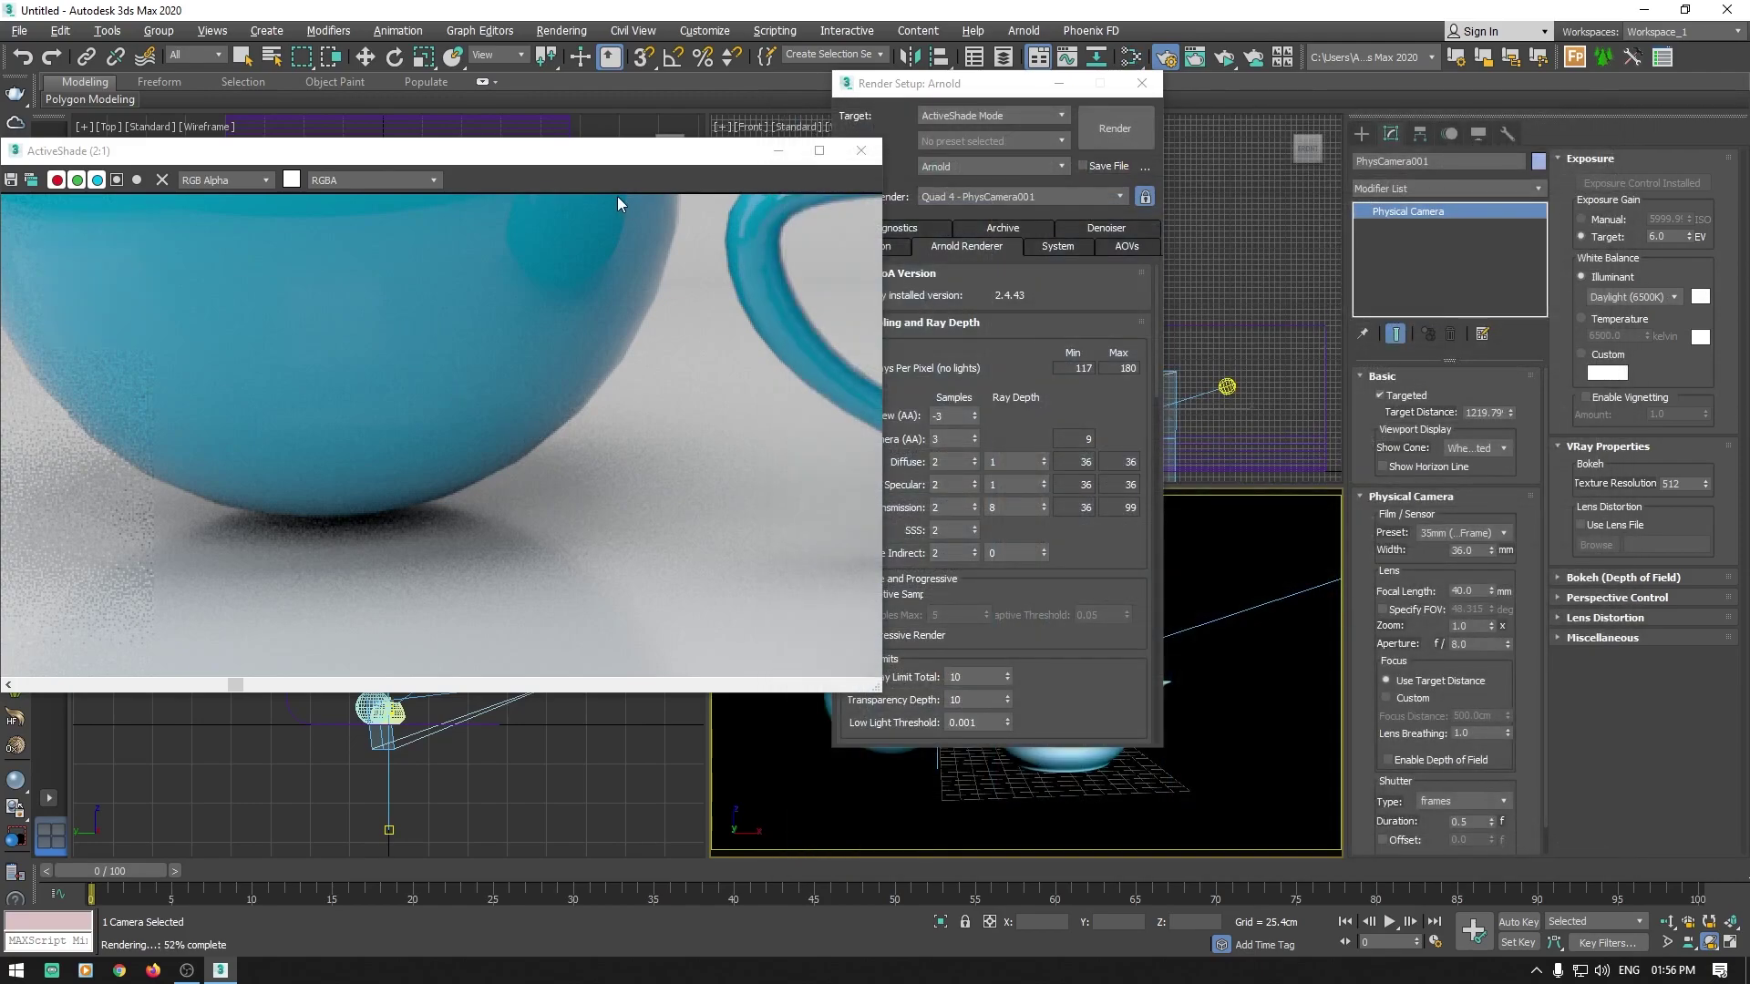
{"action": "left_click_drag", "start_coordinate": [988, 94], "coordinate": [891, 112]}
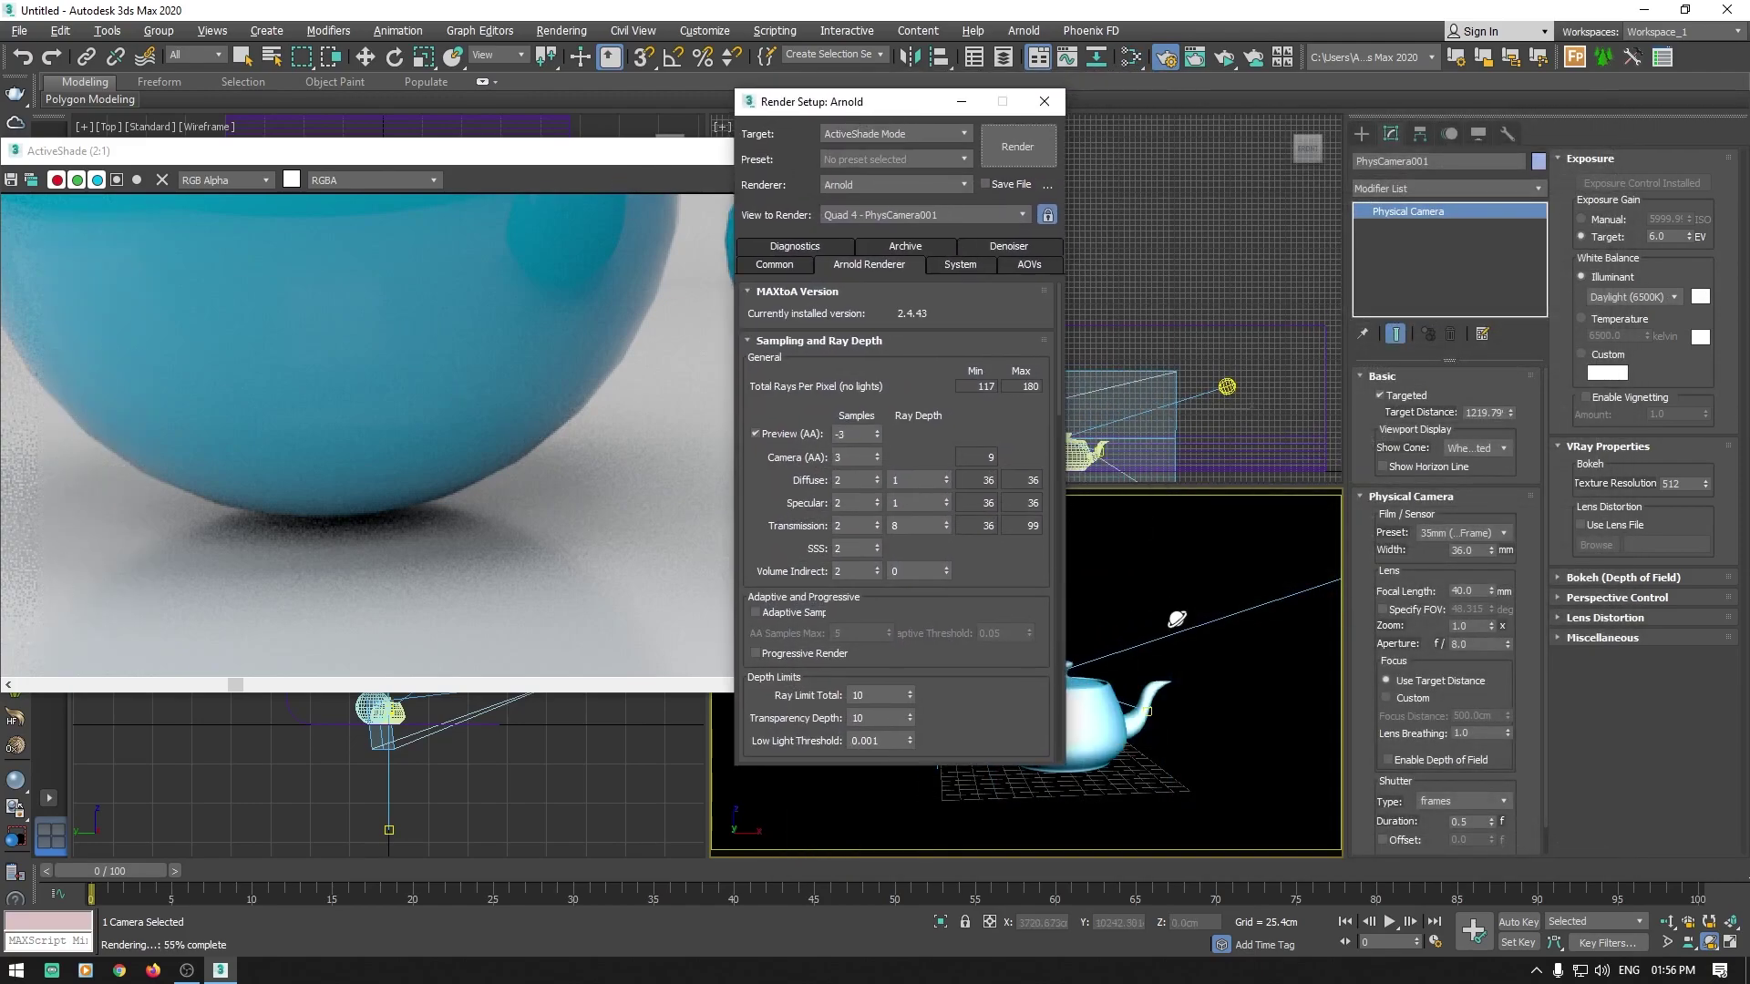
{"action": "key", "text": "w"}
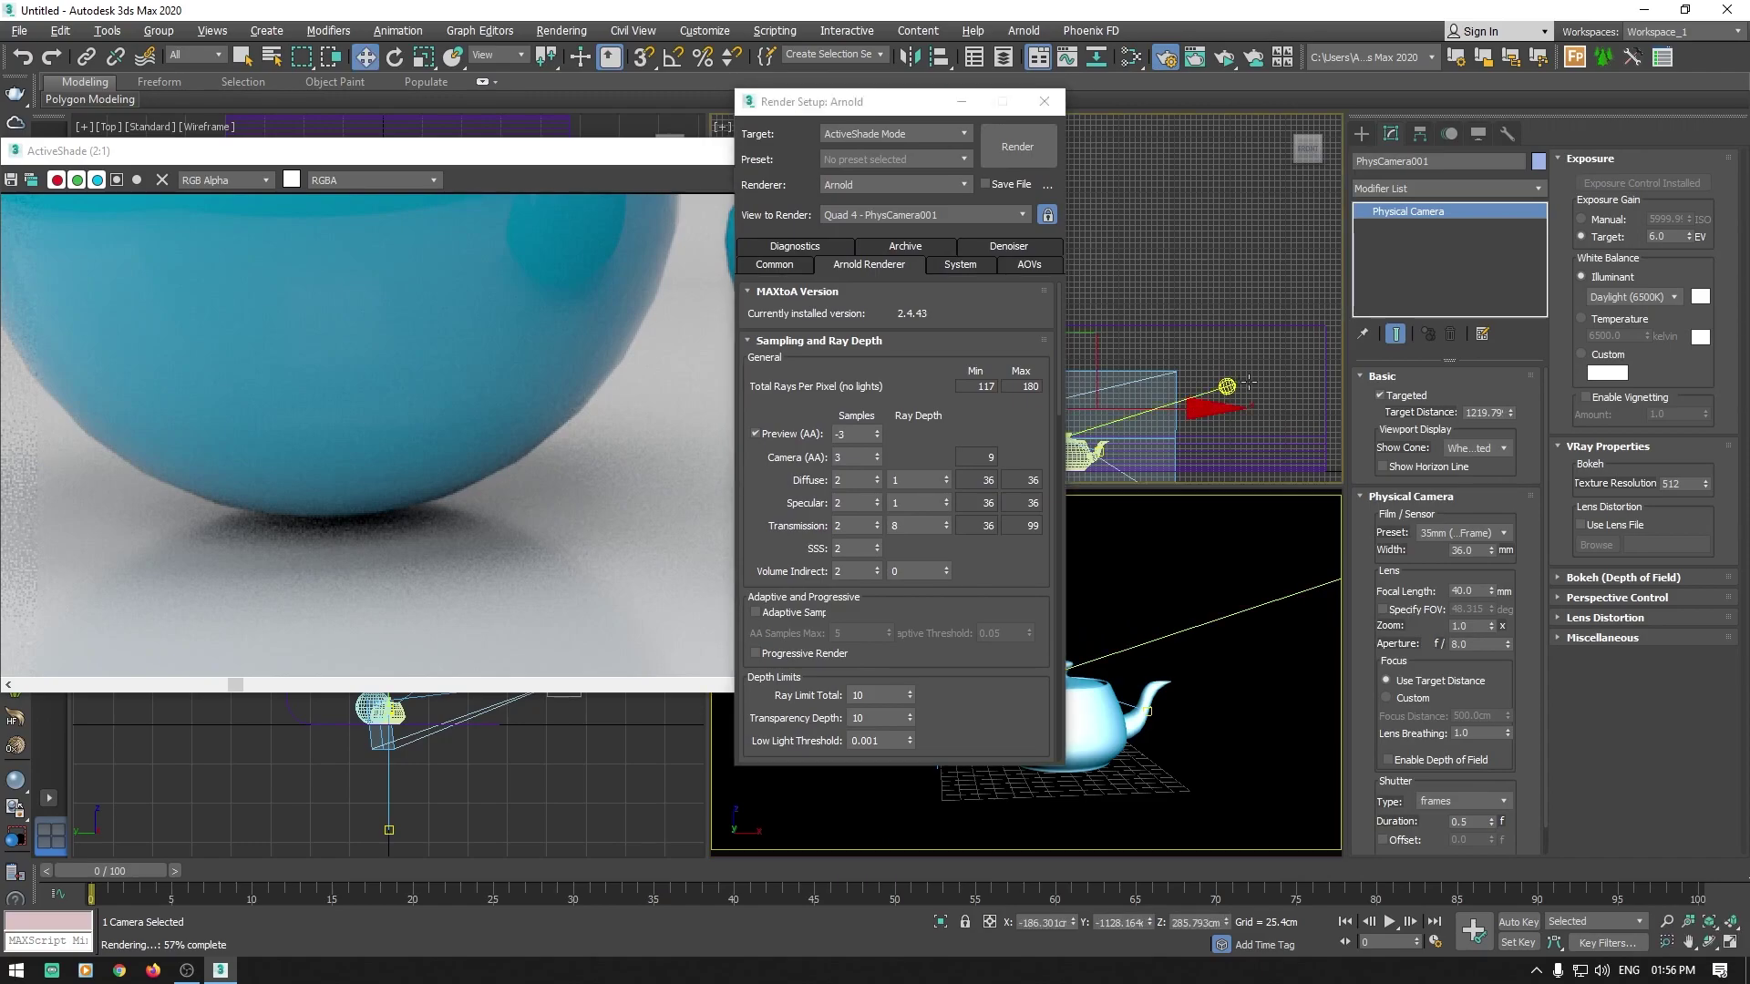
{"action": "left_click", "coordinate": [1229, 387]}
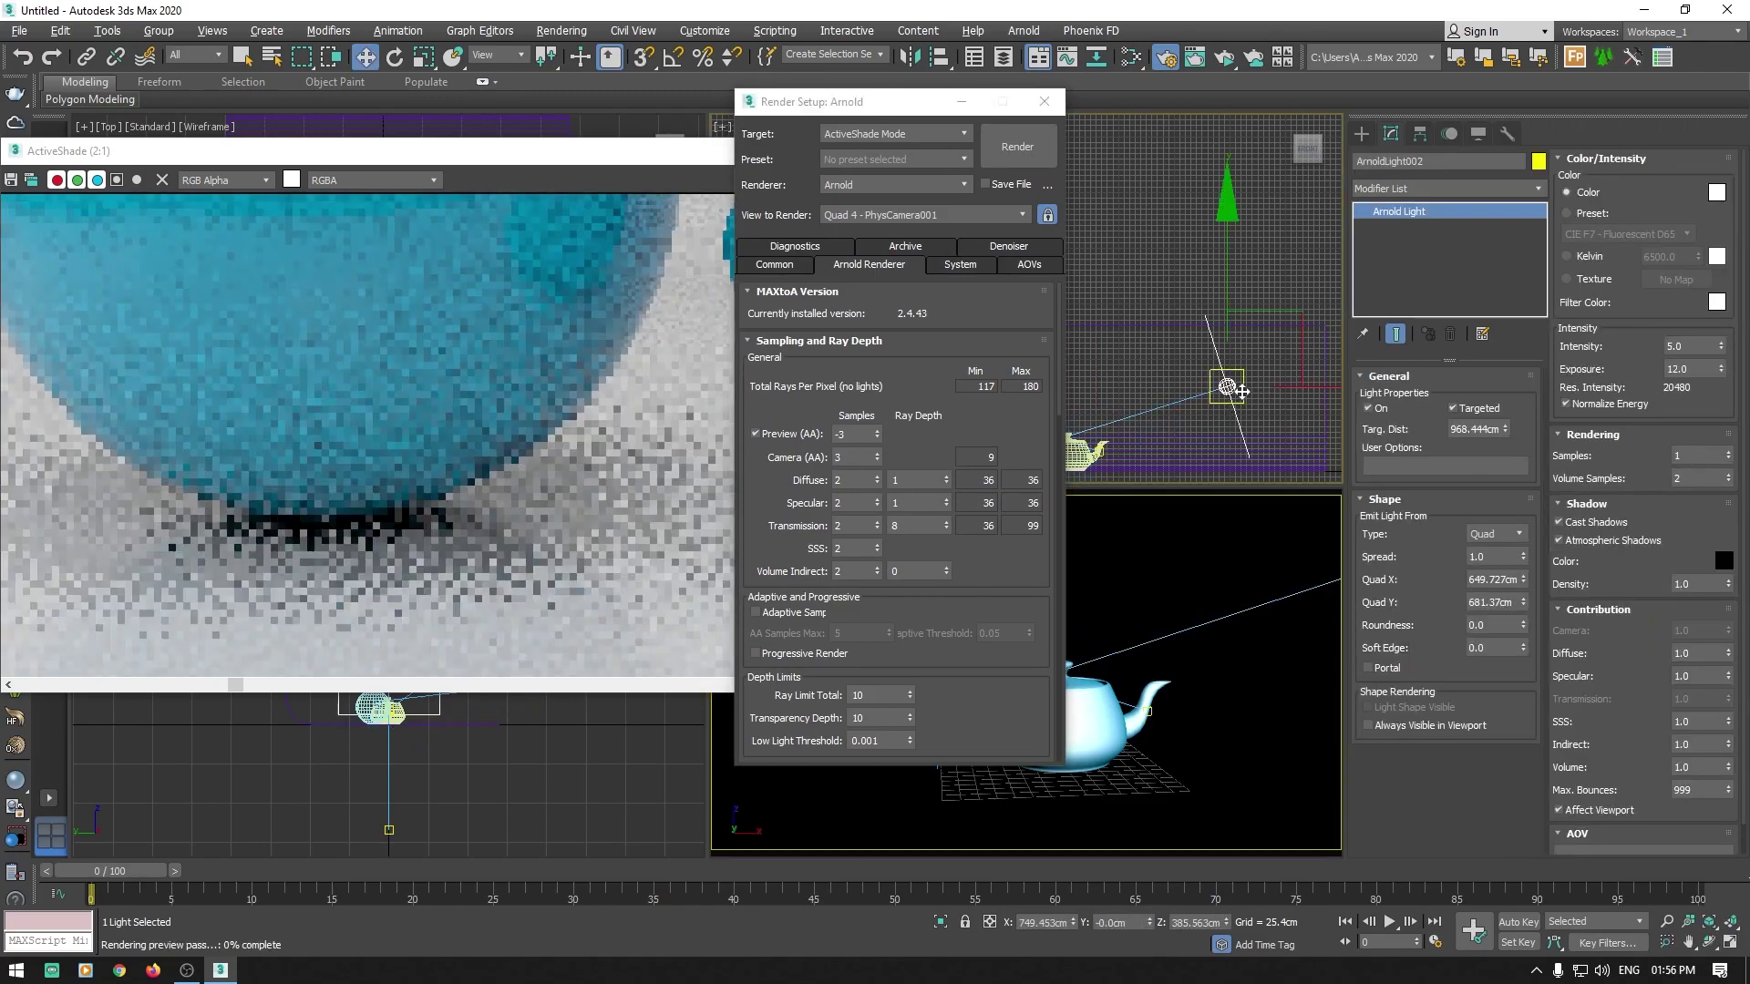
{"action": "left_click_drag", "start_coordinate": [866, 101], "coordinate": [537, 681]}
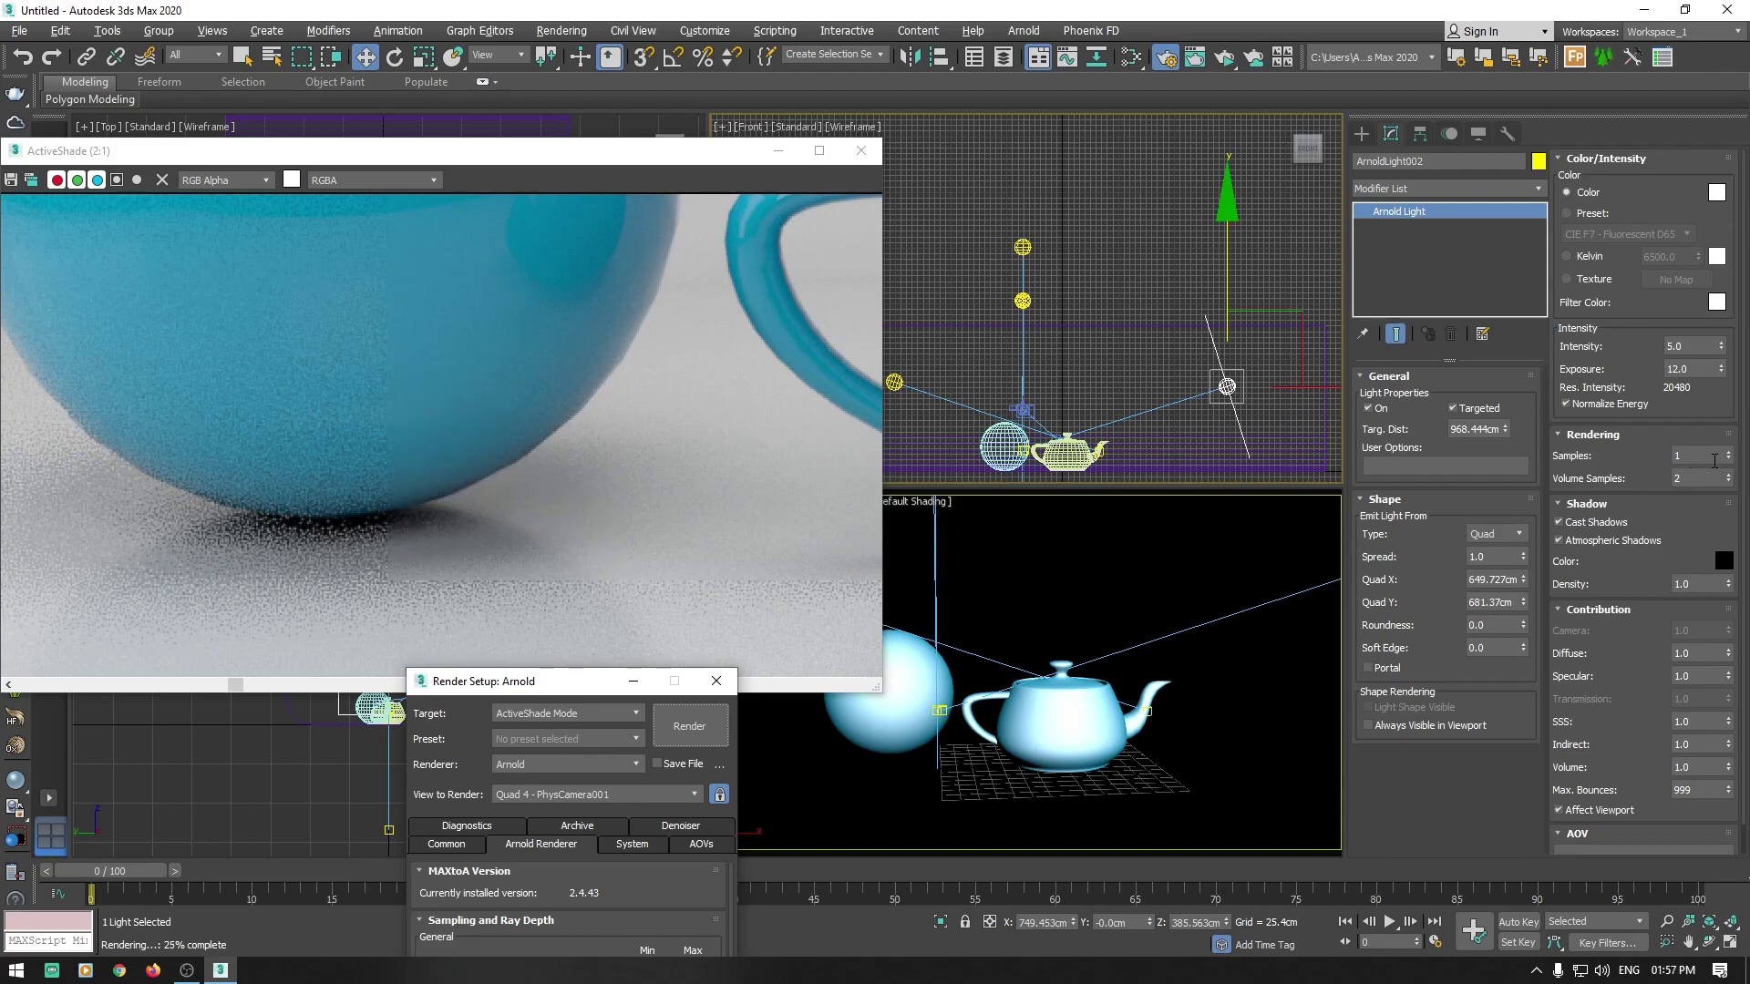
{"action": "left_click", "coordinate": [1670, 456]}
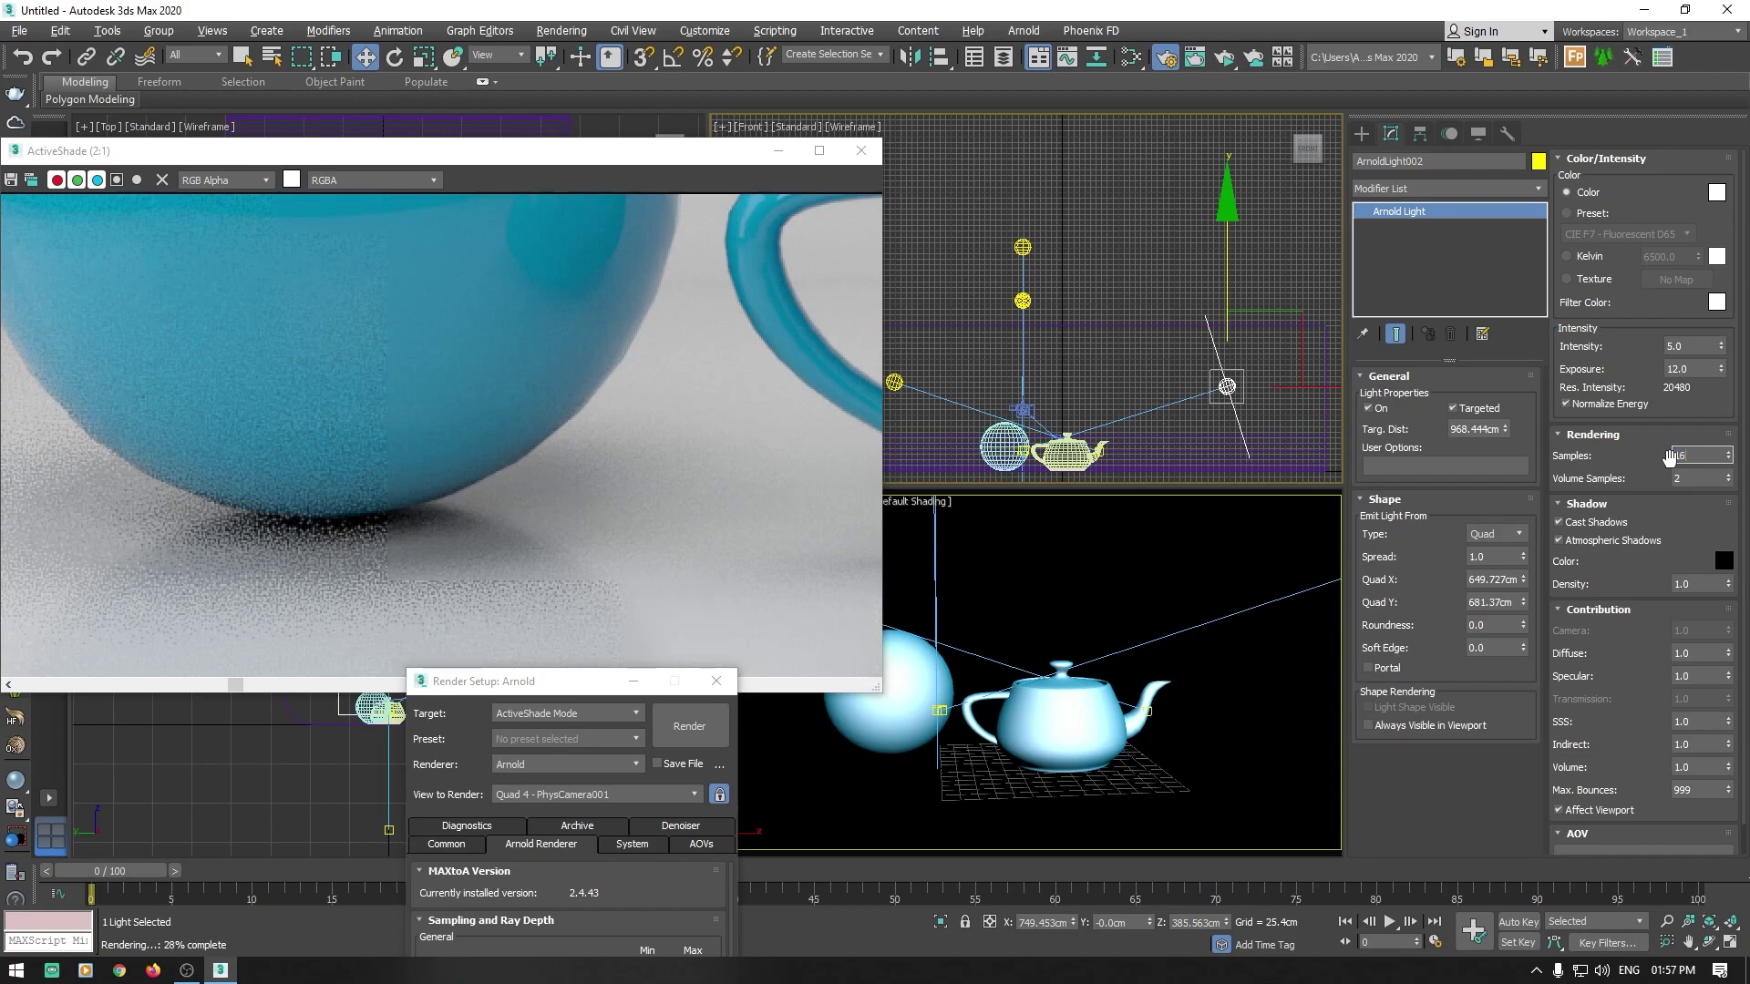
{"action": "key", "text": "Return"}
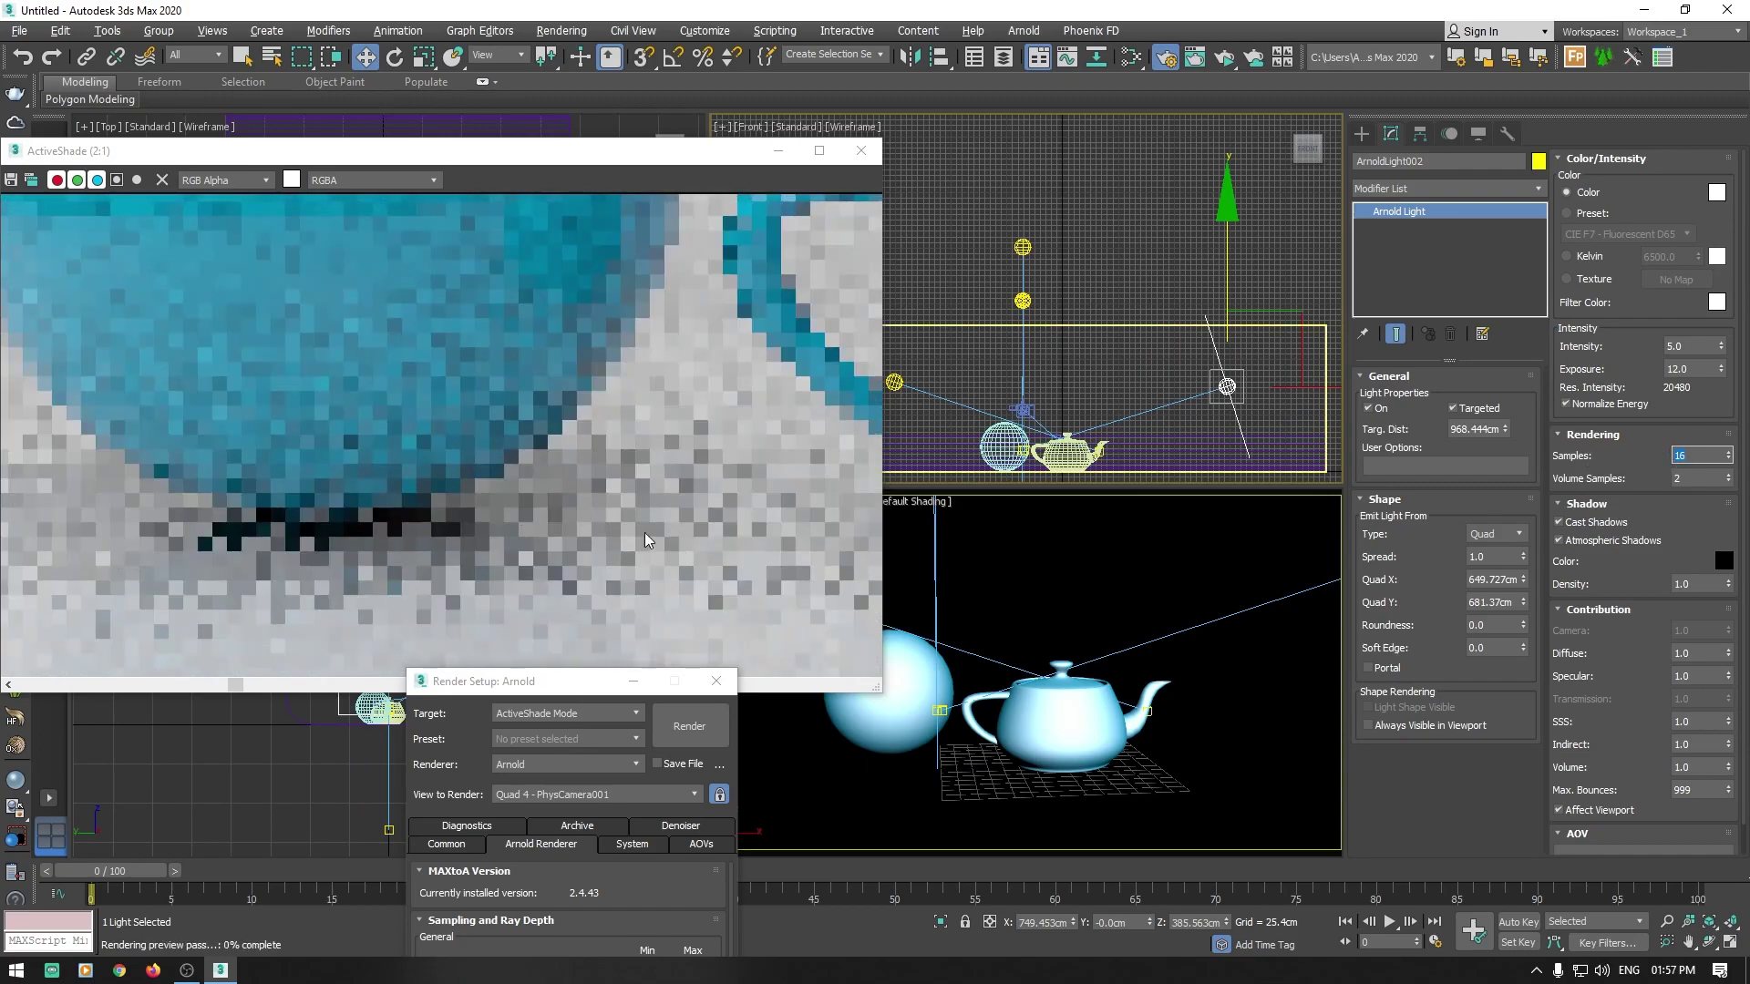